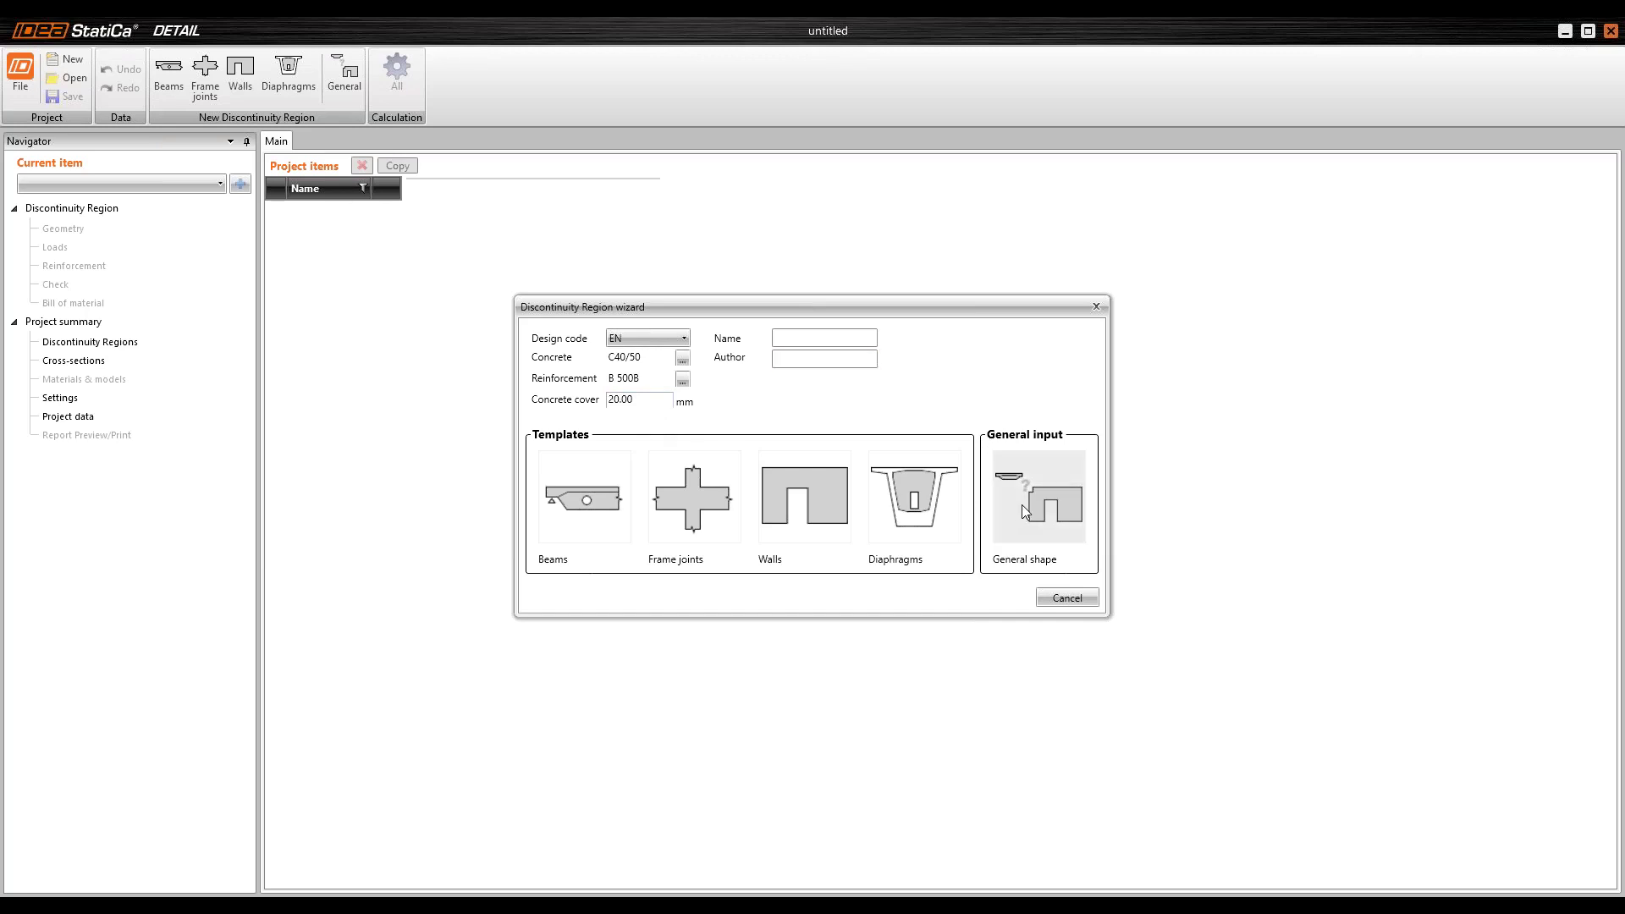
# Step: Create a general-shape discontinuity region and add a first beam subregion to it
pyautogui.click(1046, 507)
pyautogui.click(1058, 500)
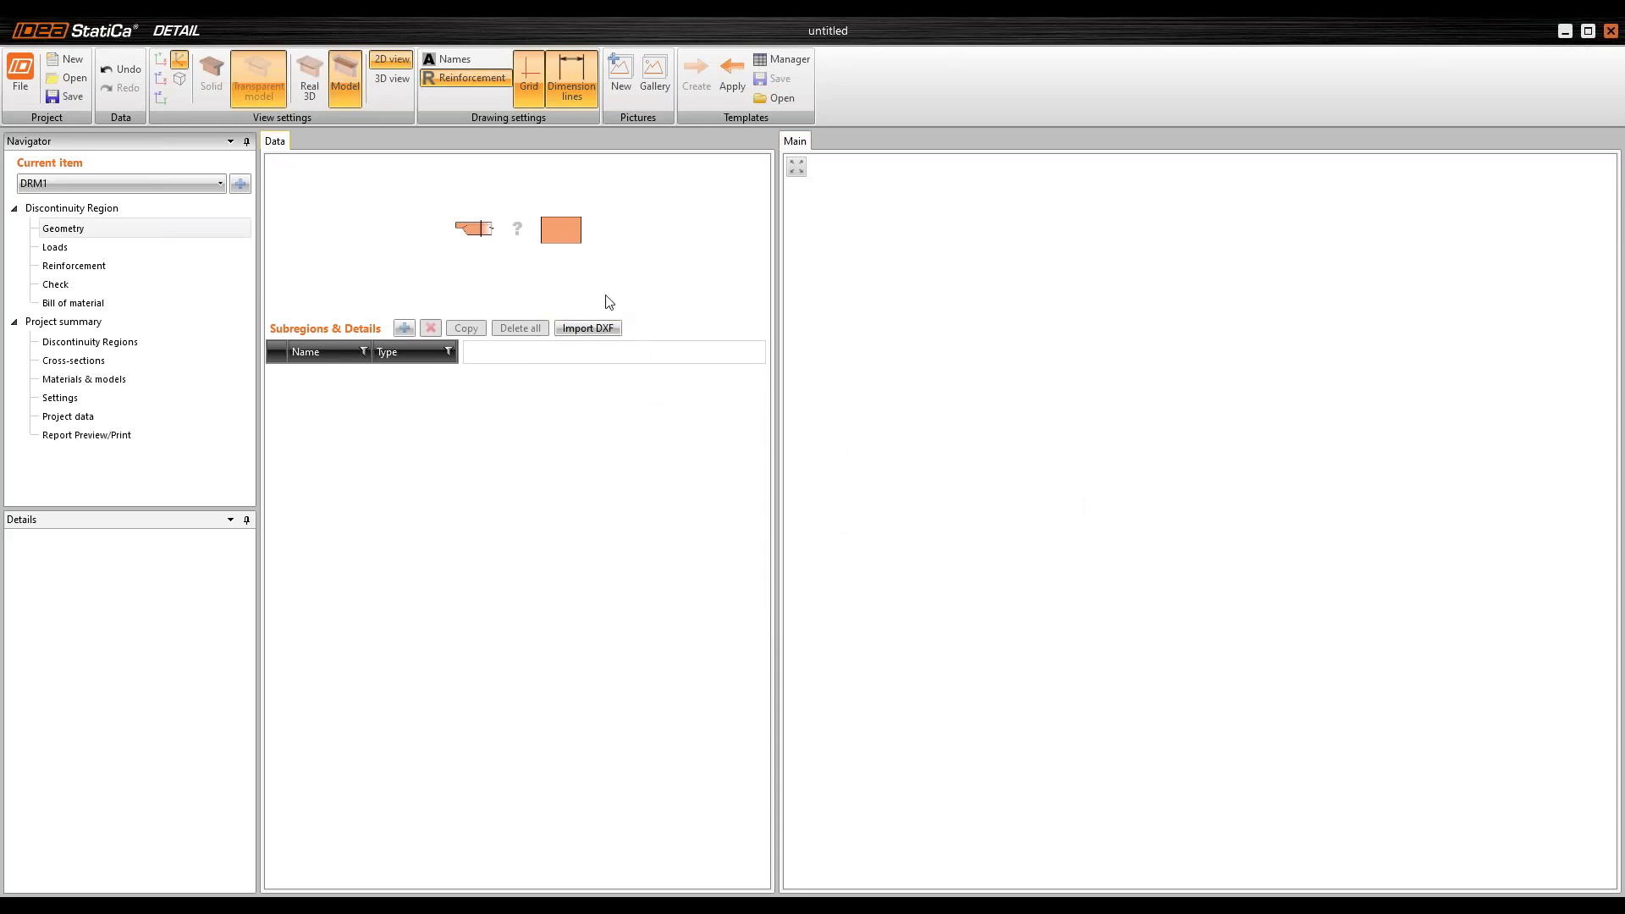
pyautogui.click(404, 328)
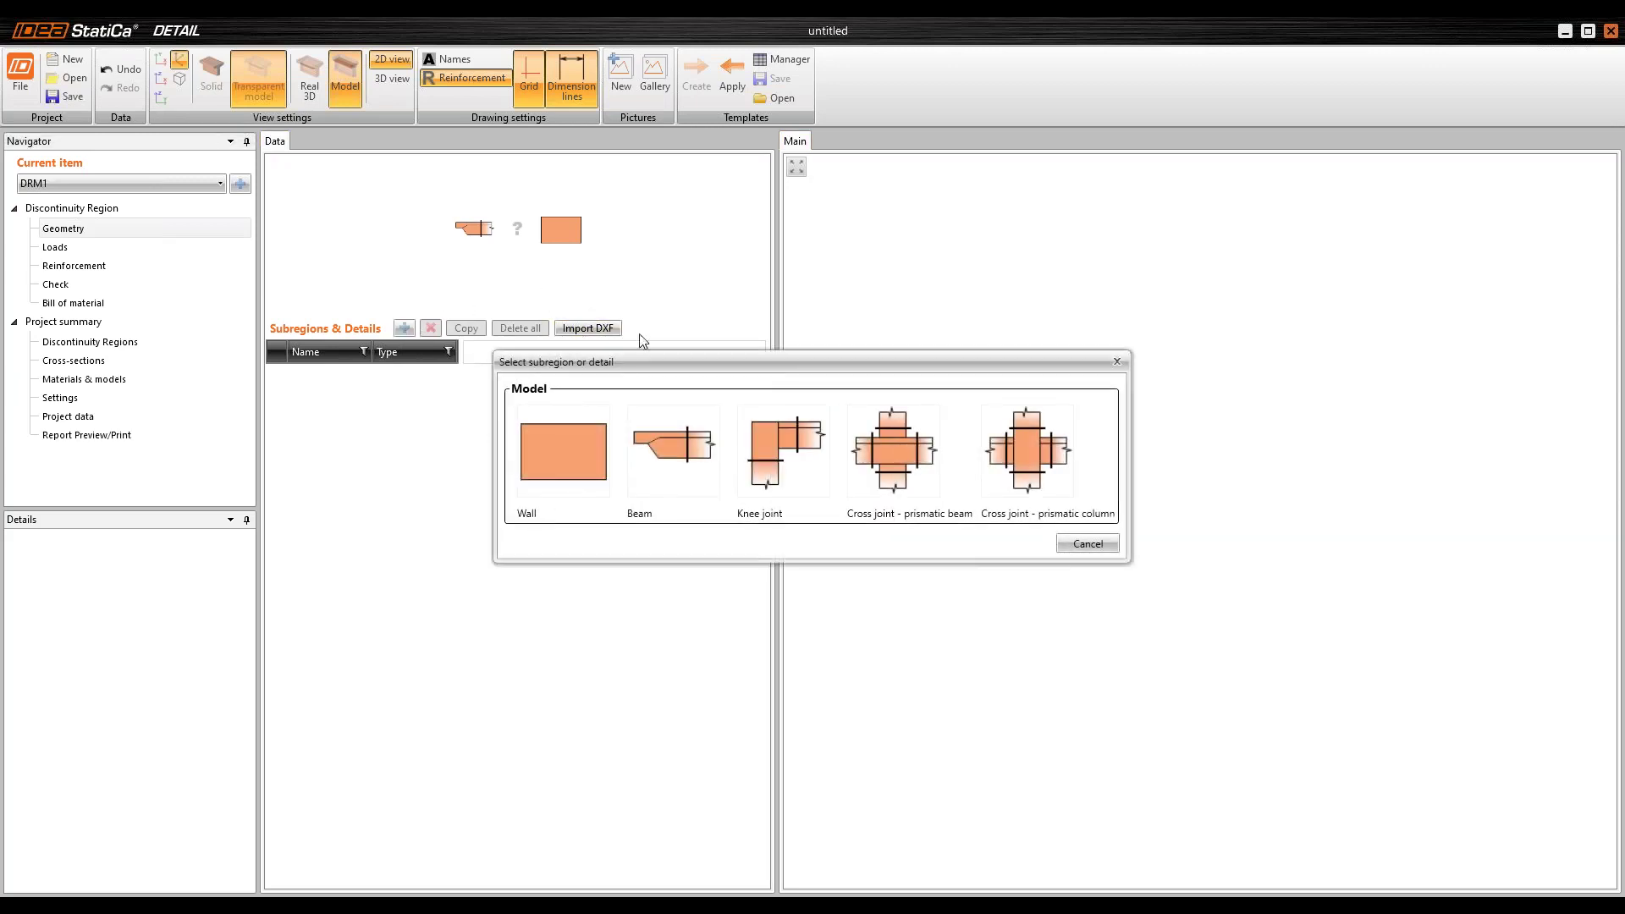
pyautogui.click(691, 465)
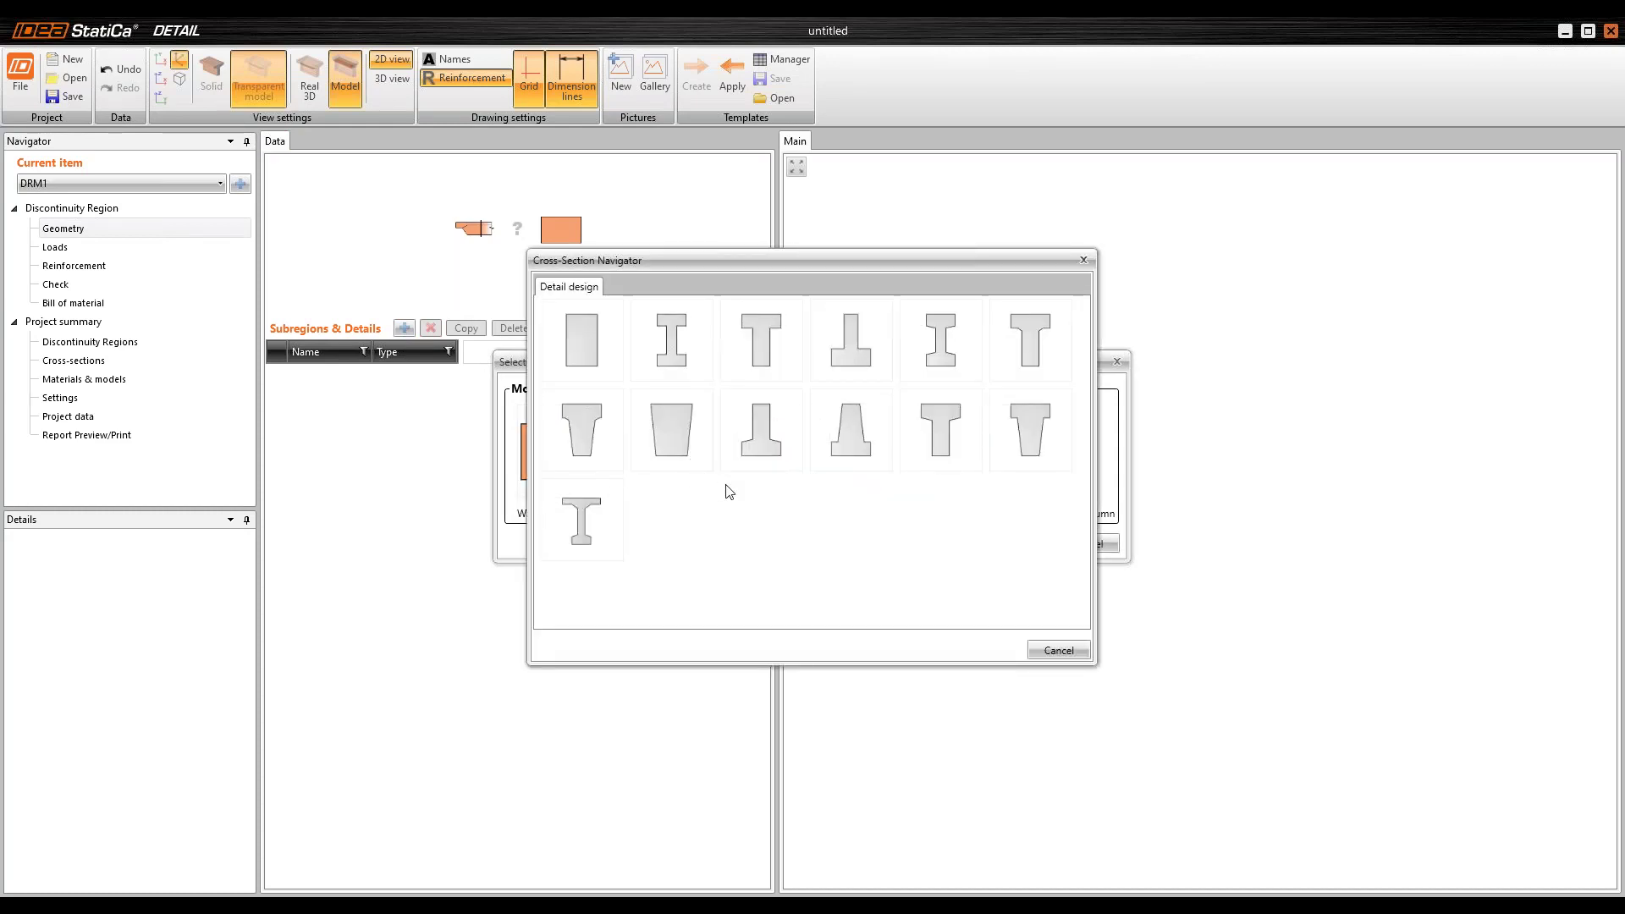
# Step: Give the beam a T-shape cross-section with h 1600, b 500, bw 210 and hf 130 mm
pyautogui.click(767, 348)
pyautogui.click(623, 331)
pyautogui.moveTo(623, 331); pyautogui.dragTo(553, 332)
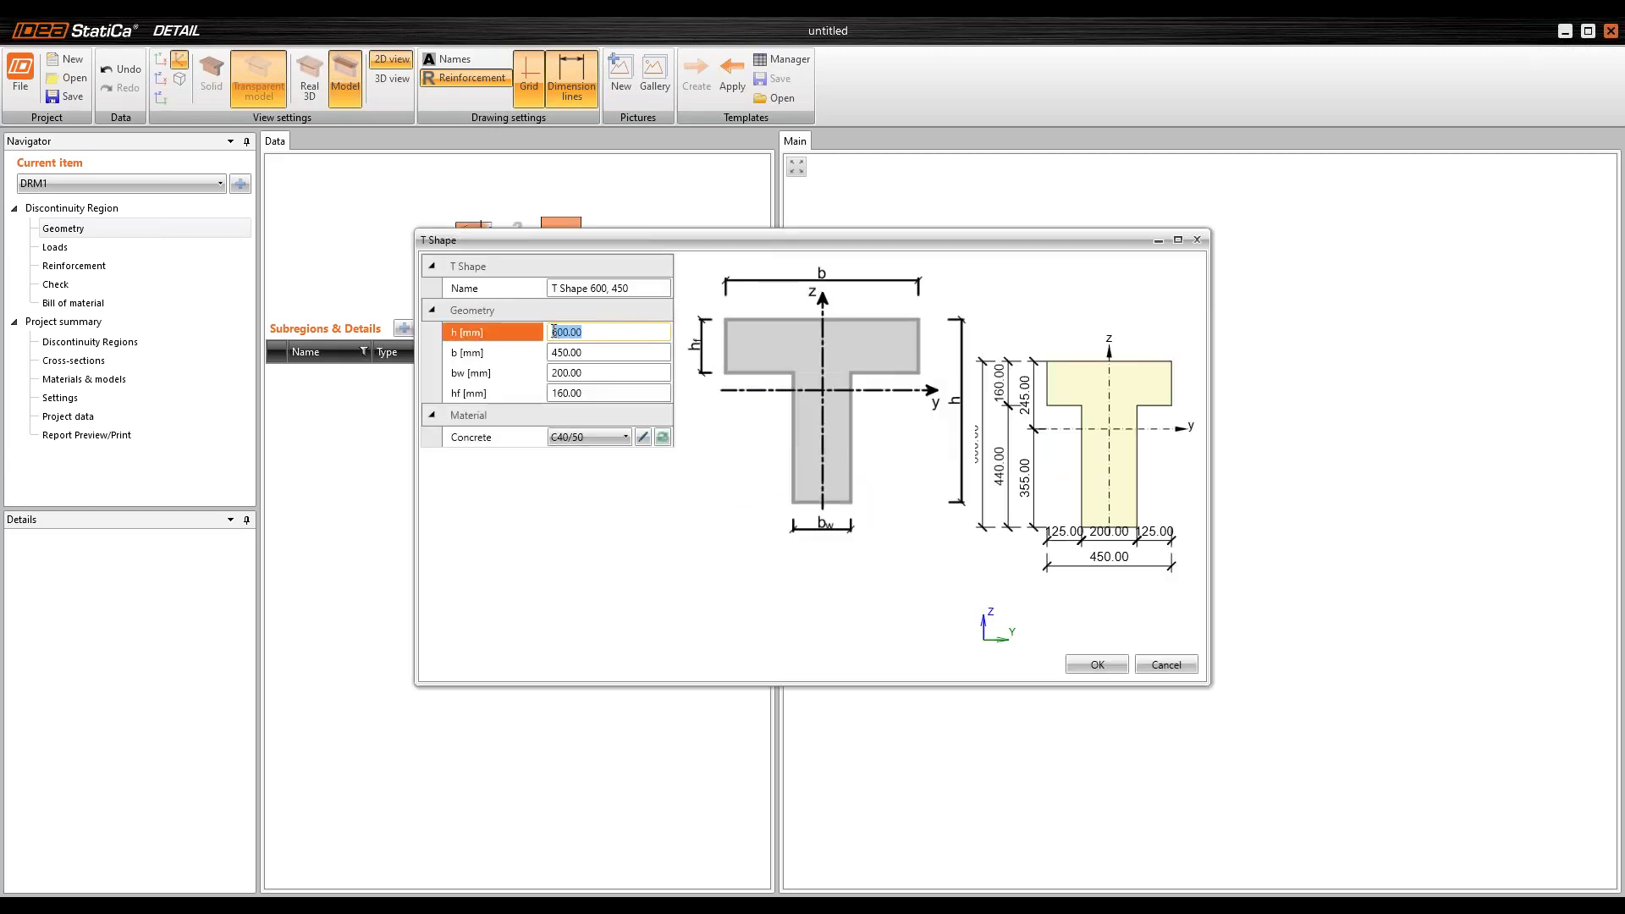
pyautogui.write('1600')
pyautogui.press('Tab')
pyautogui.write('500')
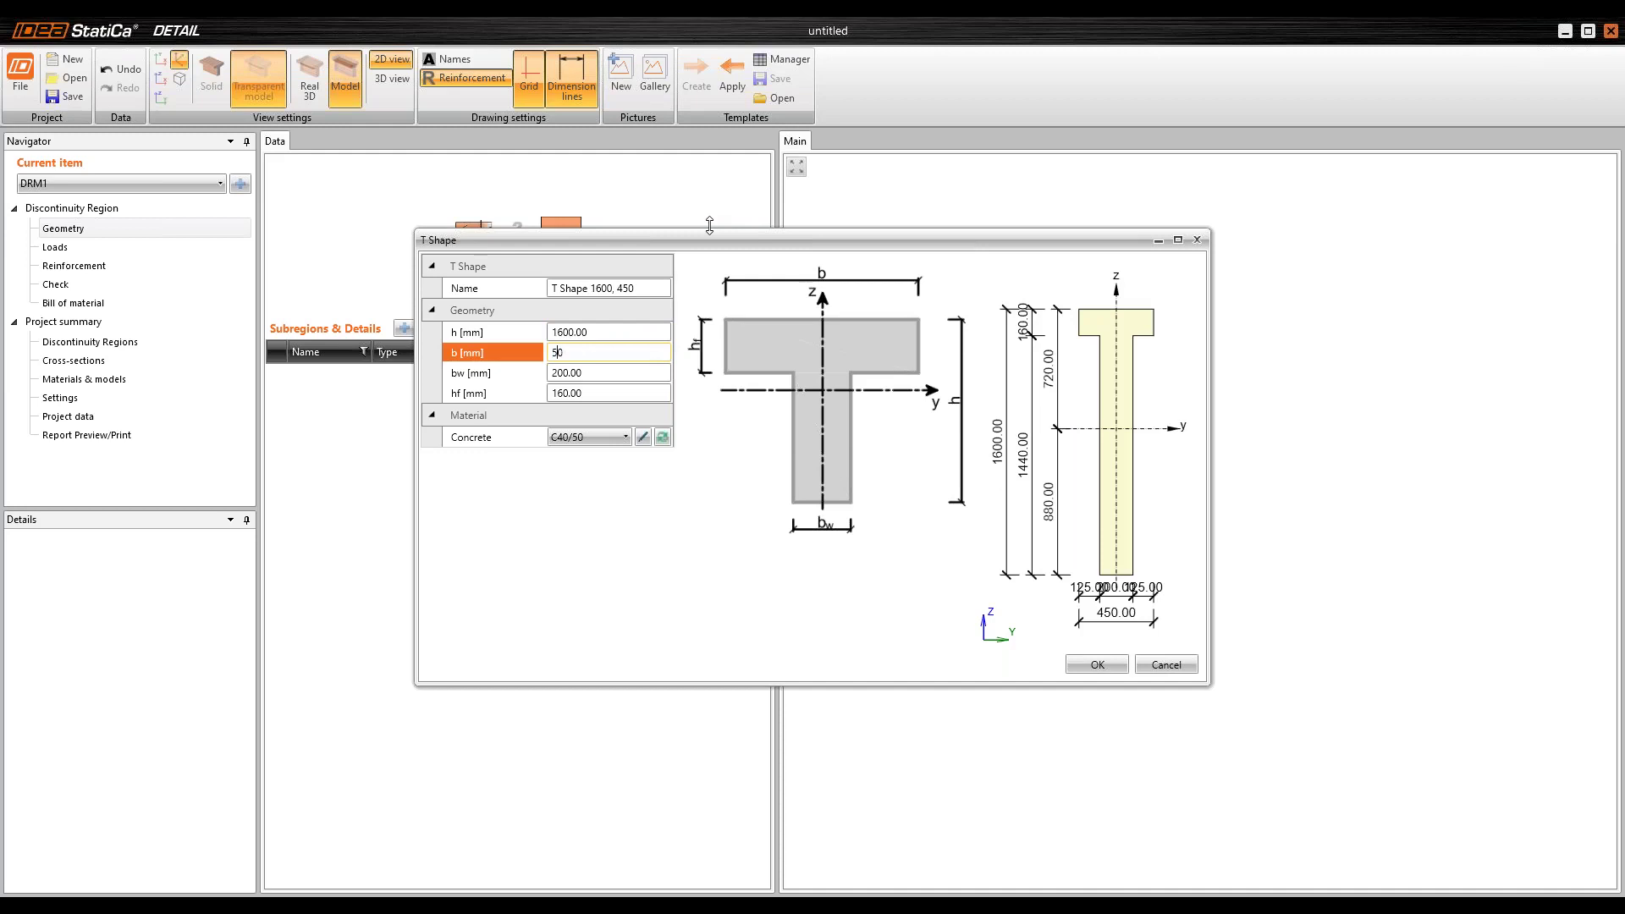
pyautogui.press('Tab')
pyautogui.write('210')
pyautogui.press('Tab')
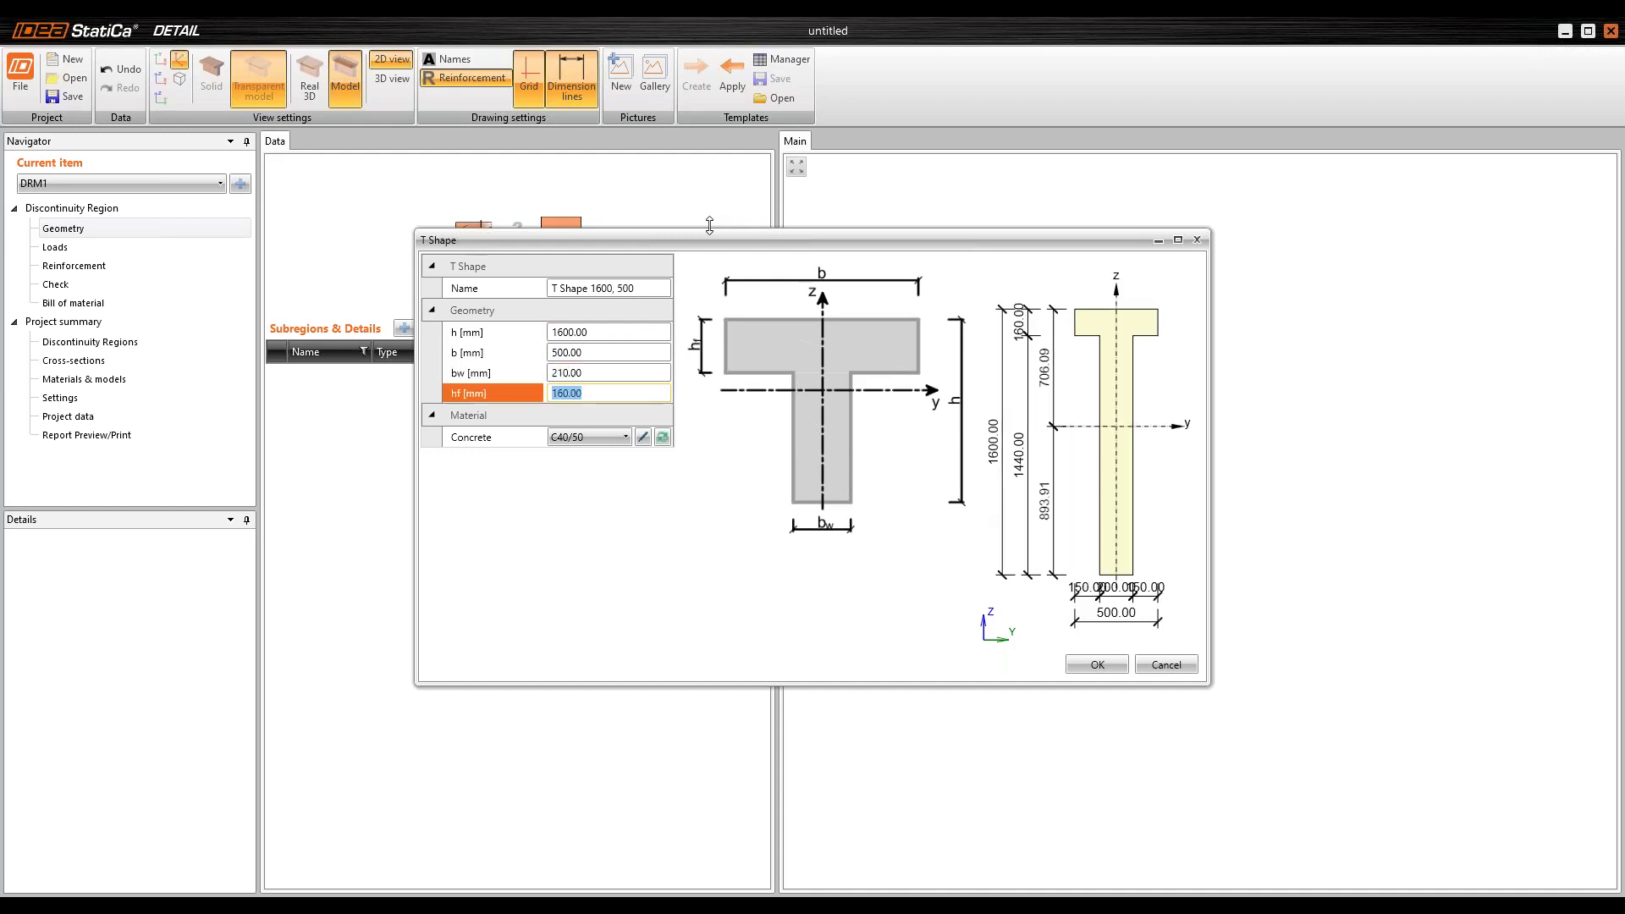
pyautogui.write('130')
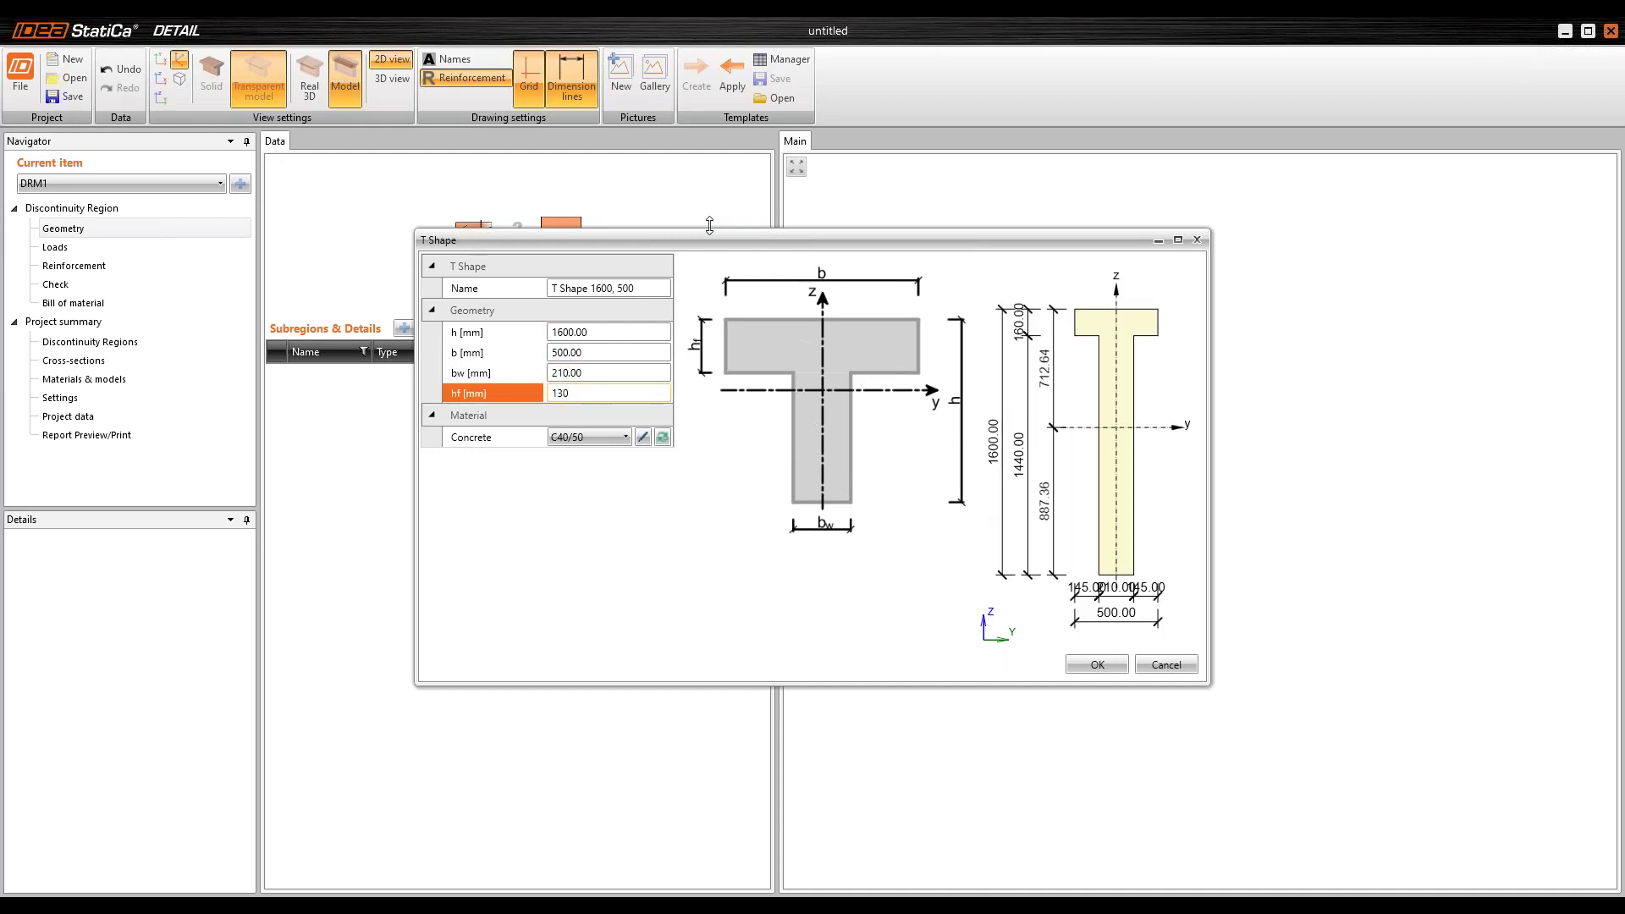
pyautogui.press('Tab')
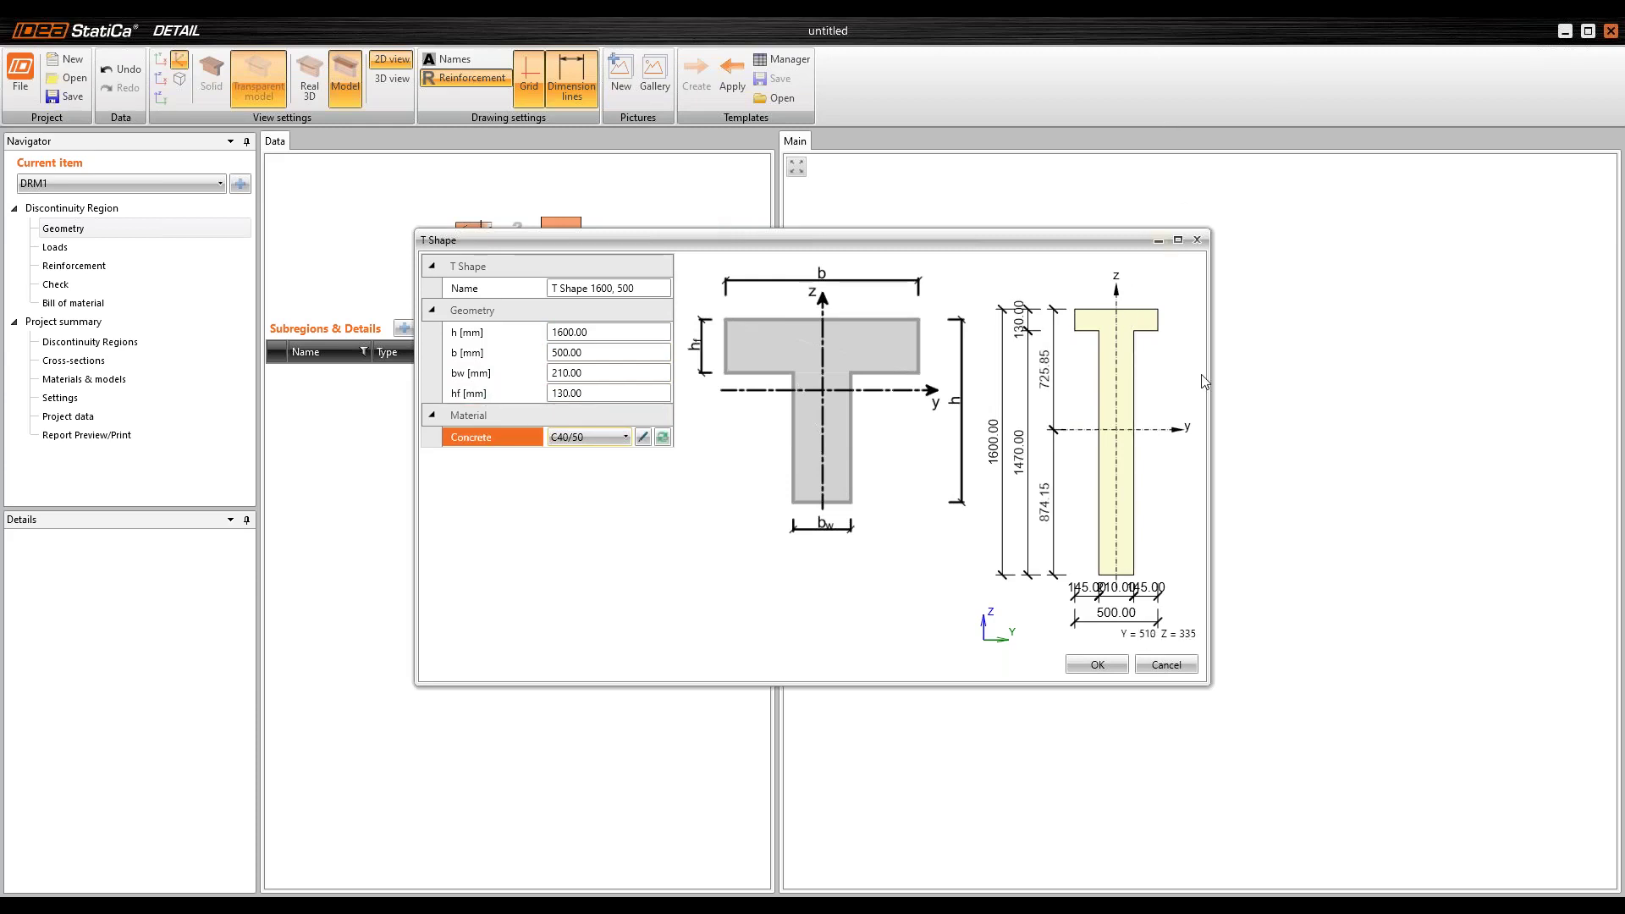
pyautogui.click(1096, 664)
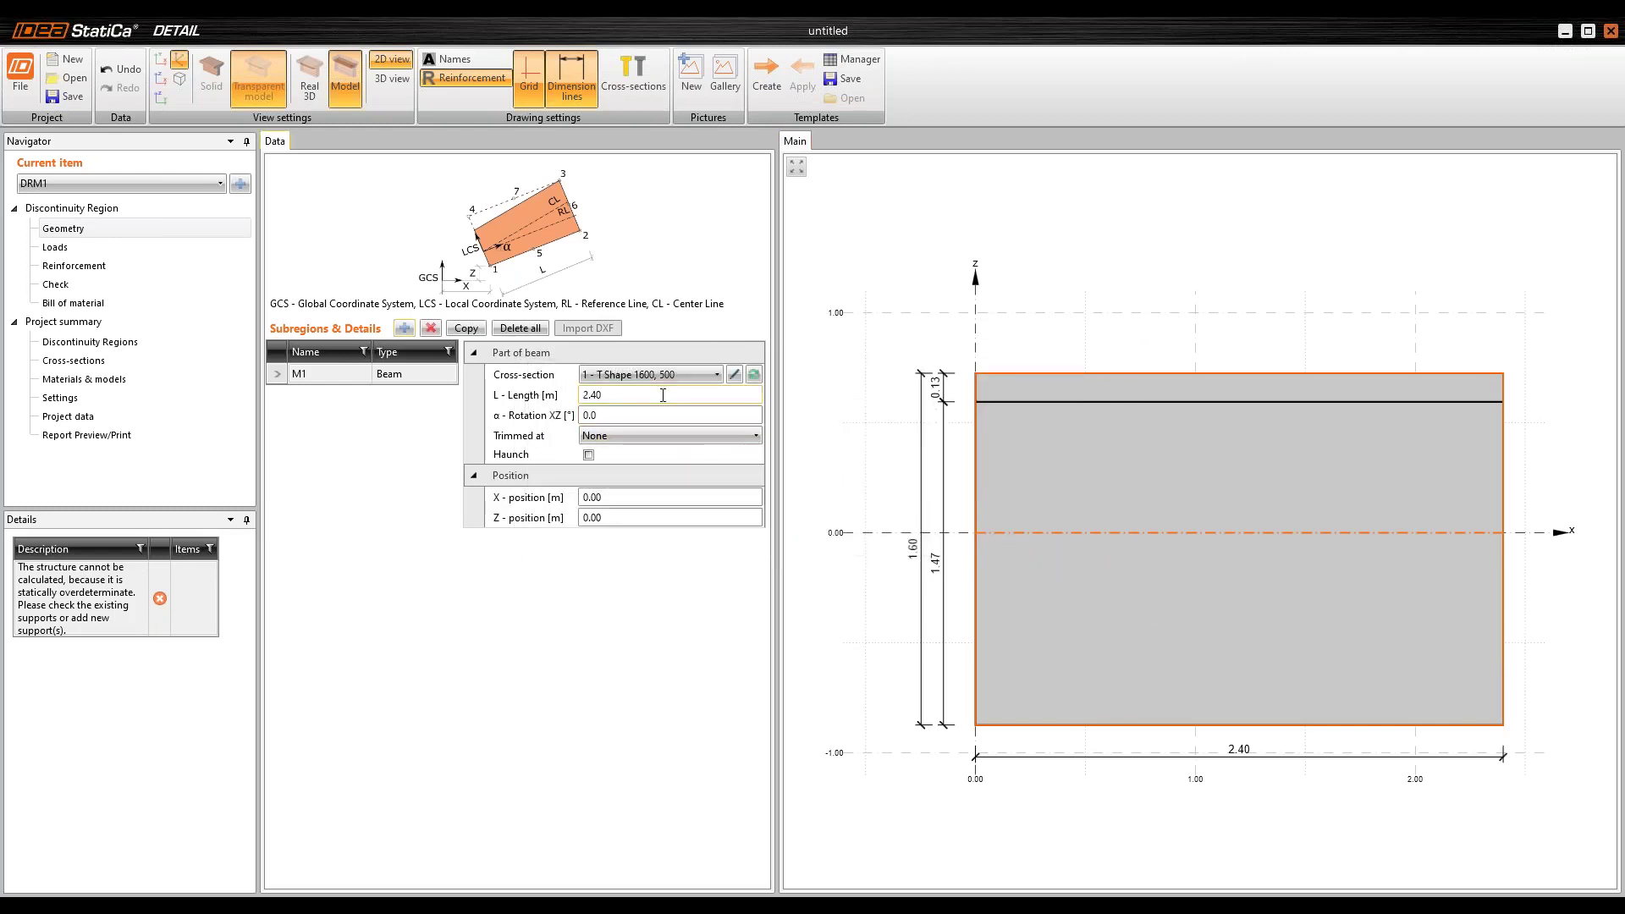
# Step: Set the first beam's length to 12 m and add a second beam 5.7 m long
pyautogui.moveTo(636, 395); pyautogui.dragTo(580, 395)
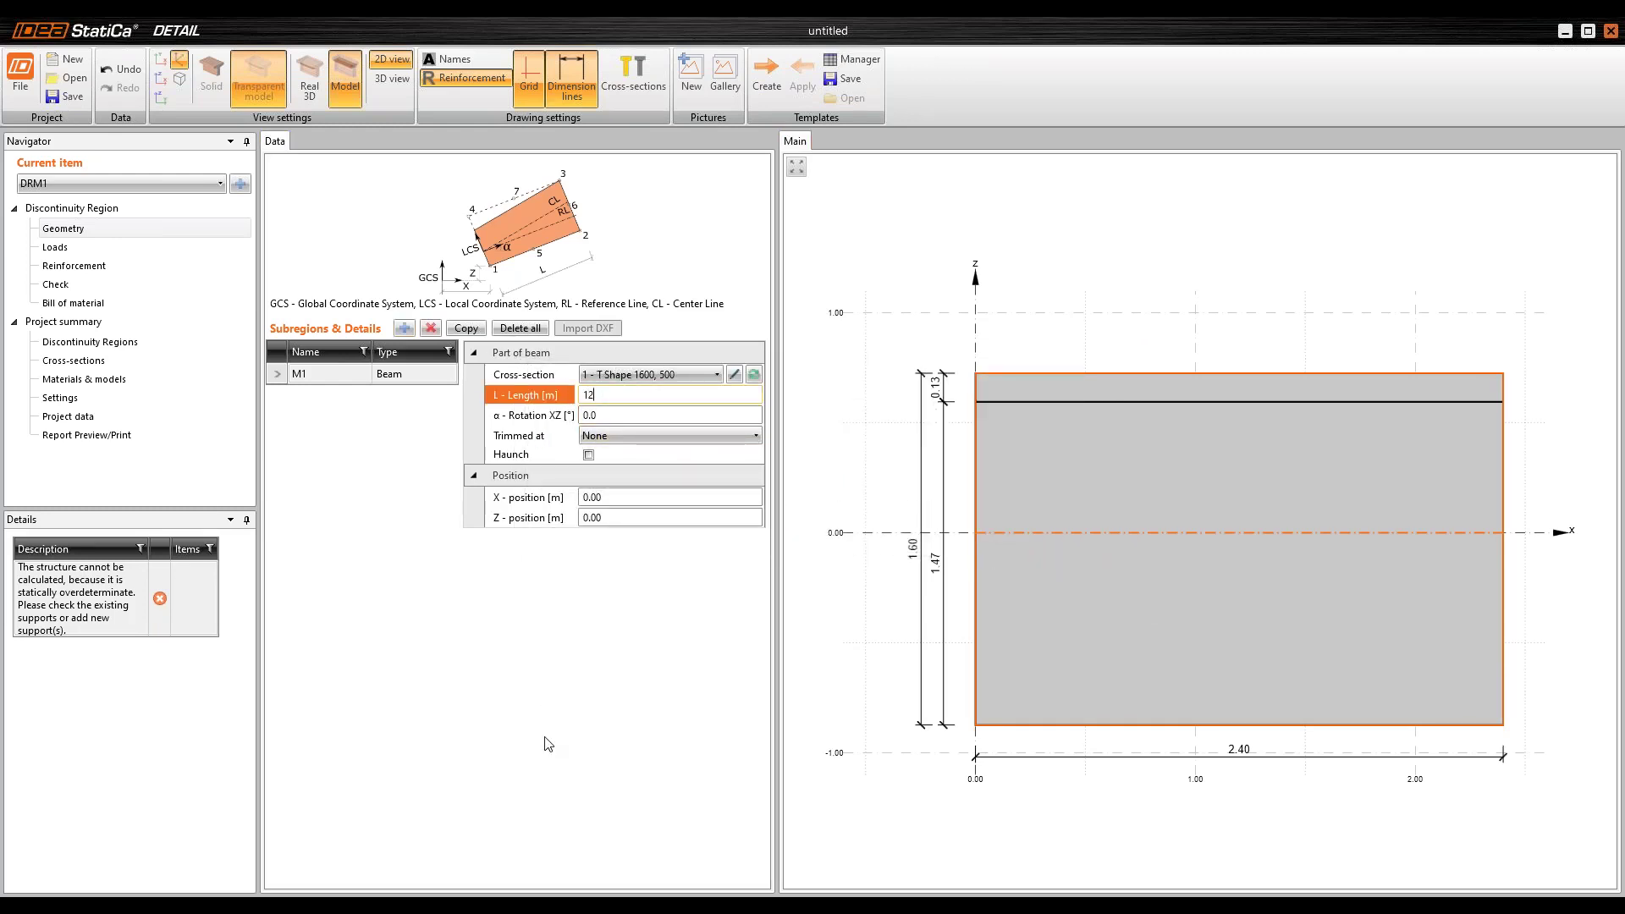
pyautogui.press('Tab')
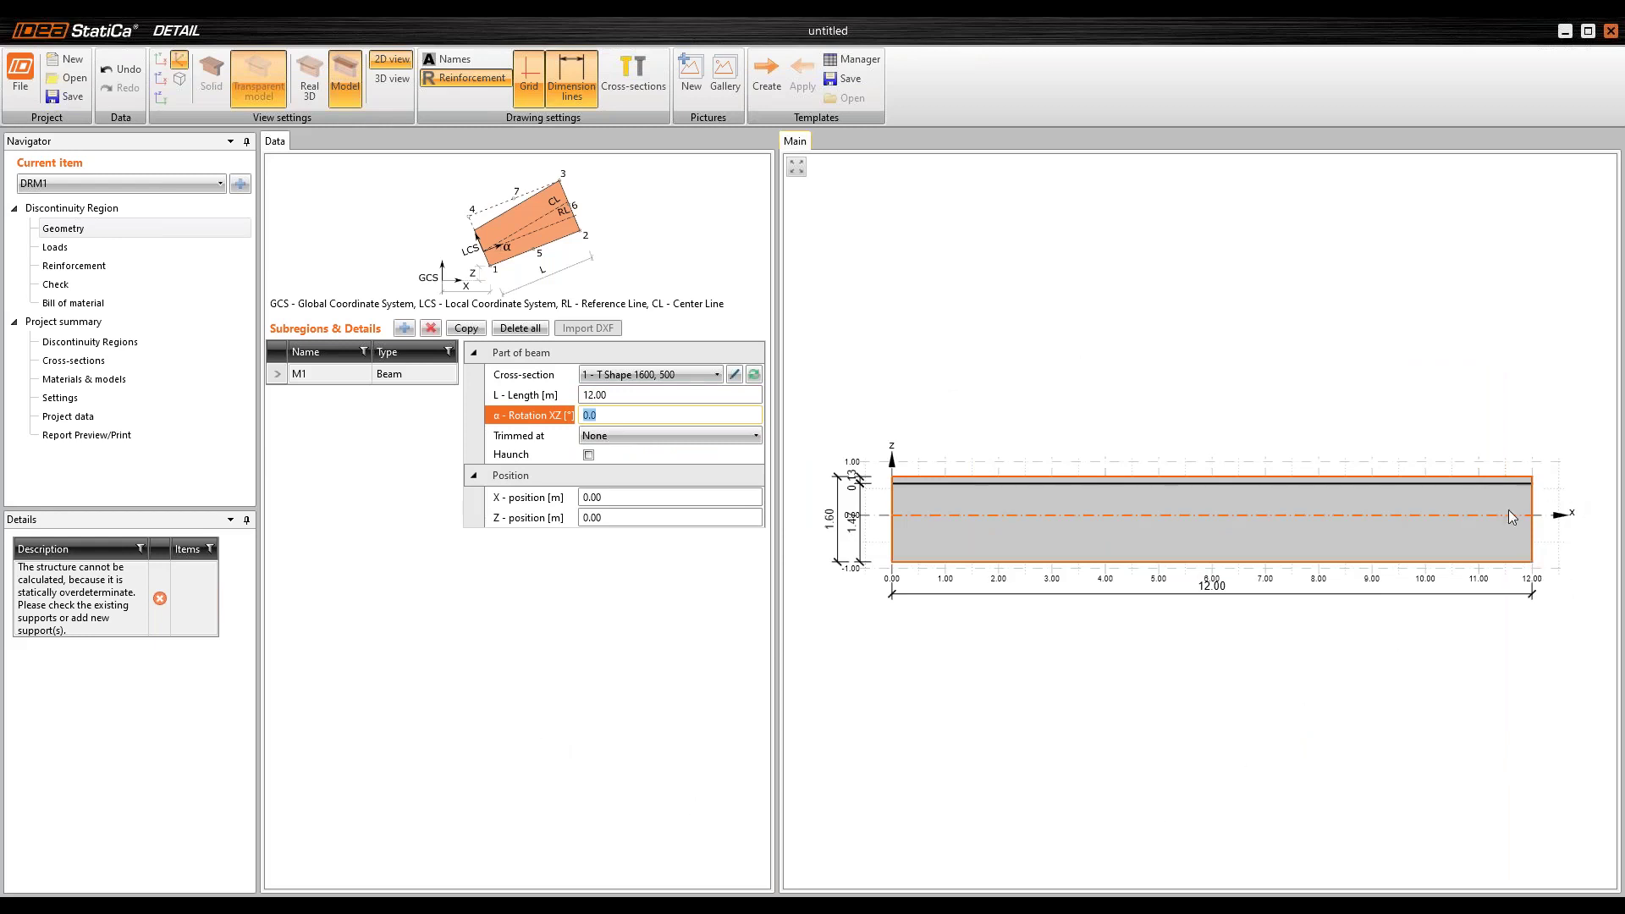
pyautogui.click(404, 328)
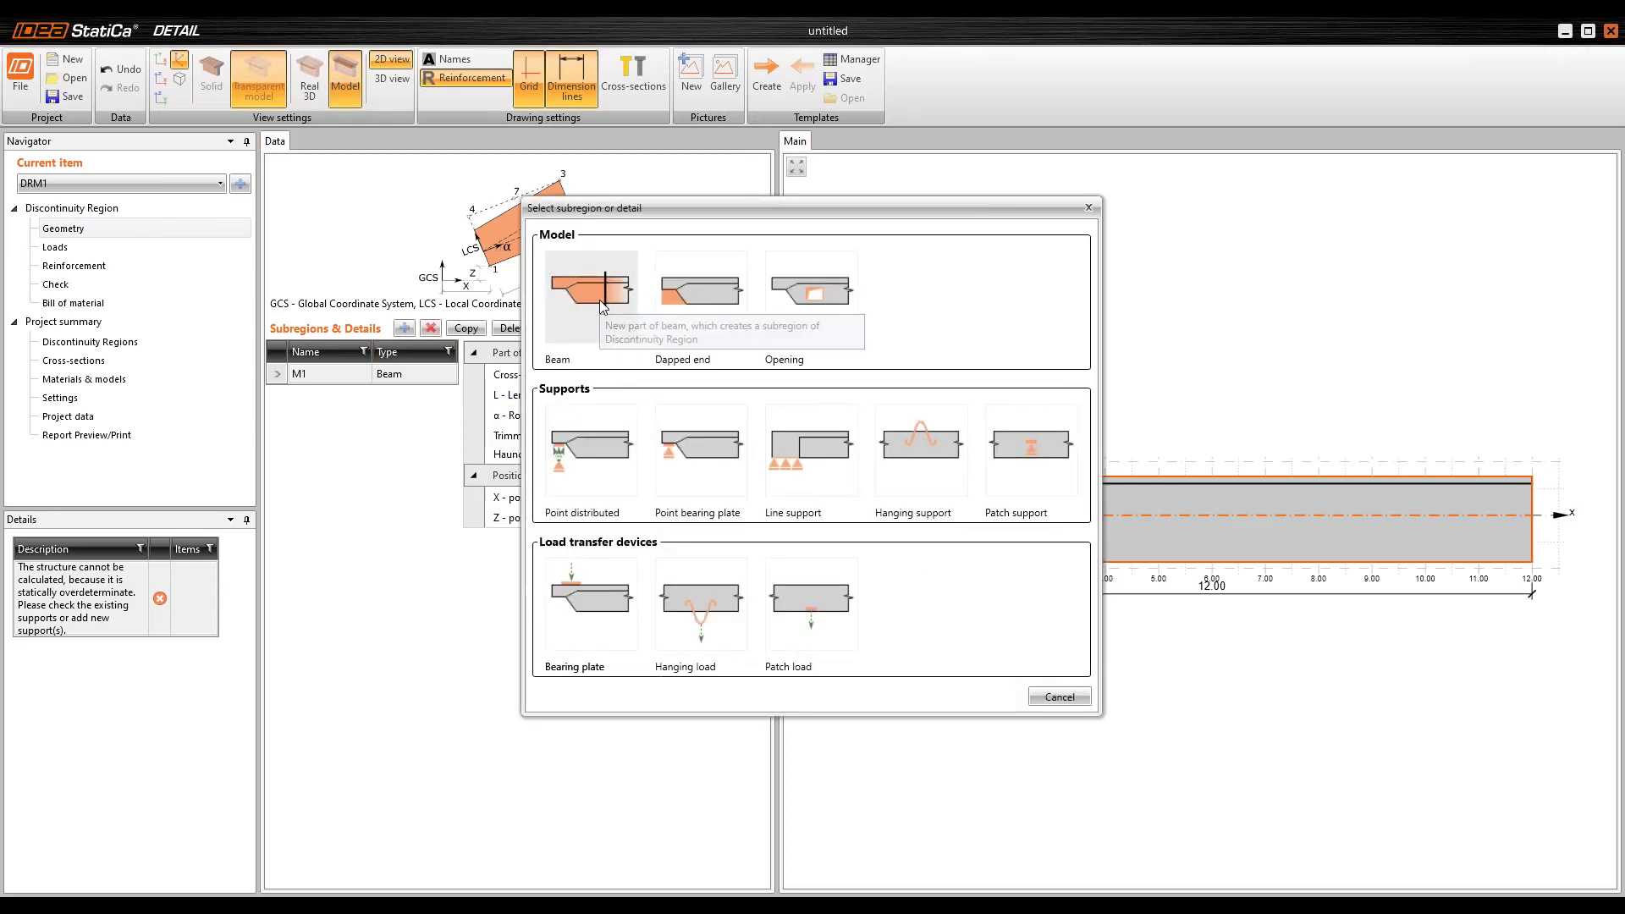
pyautogui.click(599, 299)
pyautogui.click(592, 395)
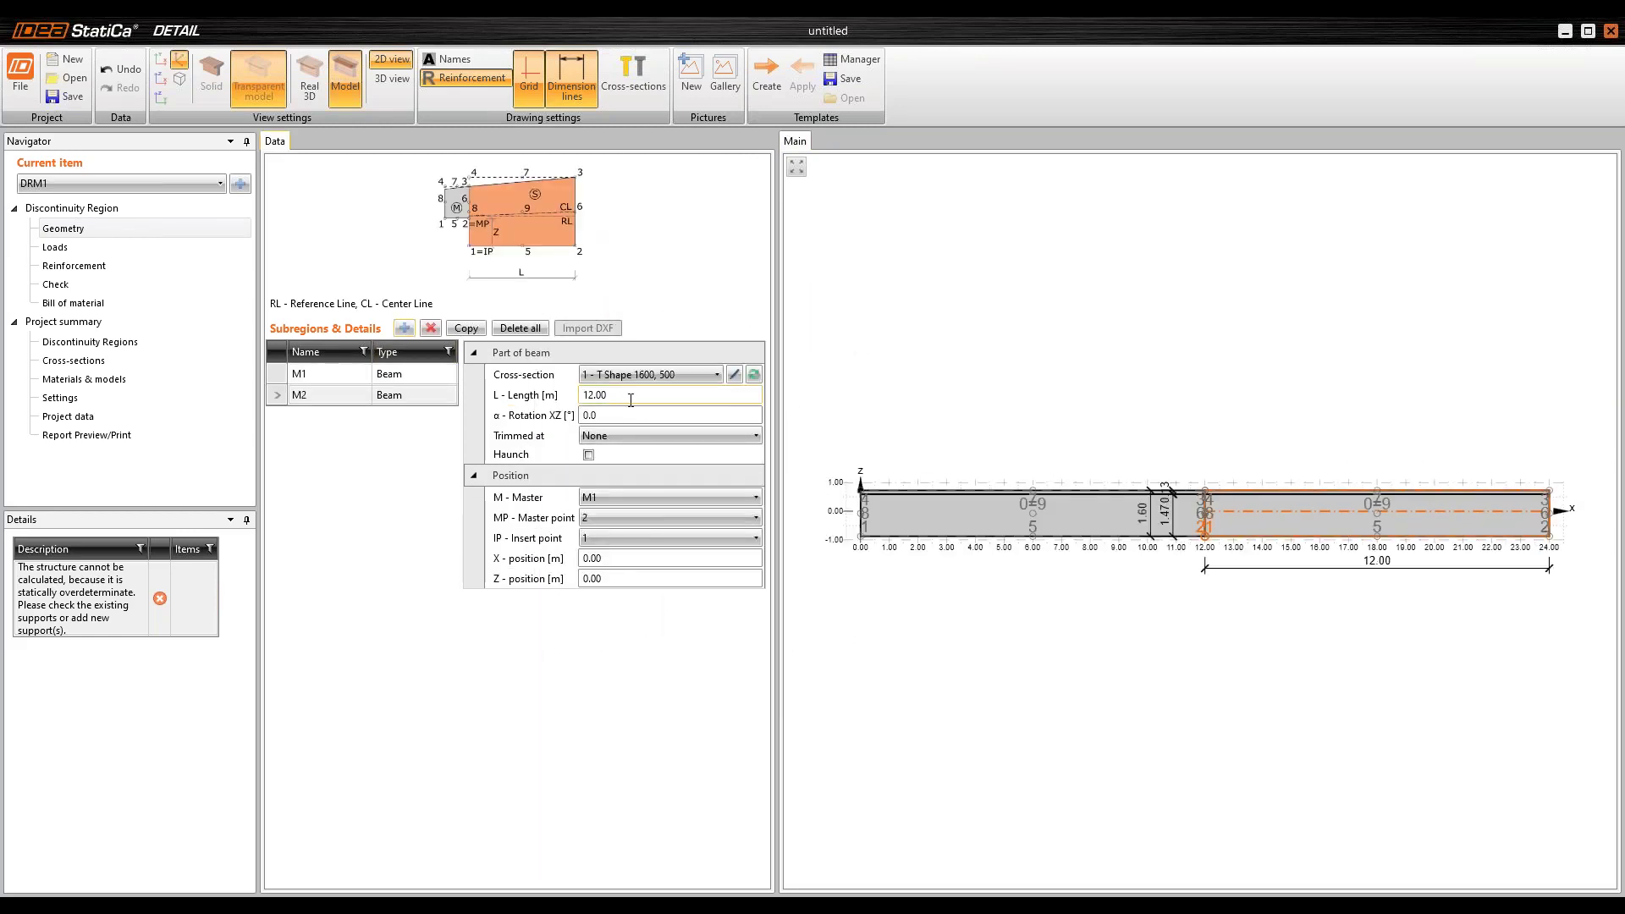
pyautogui.write('5')
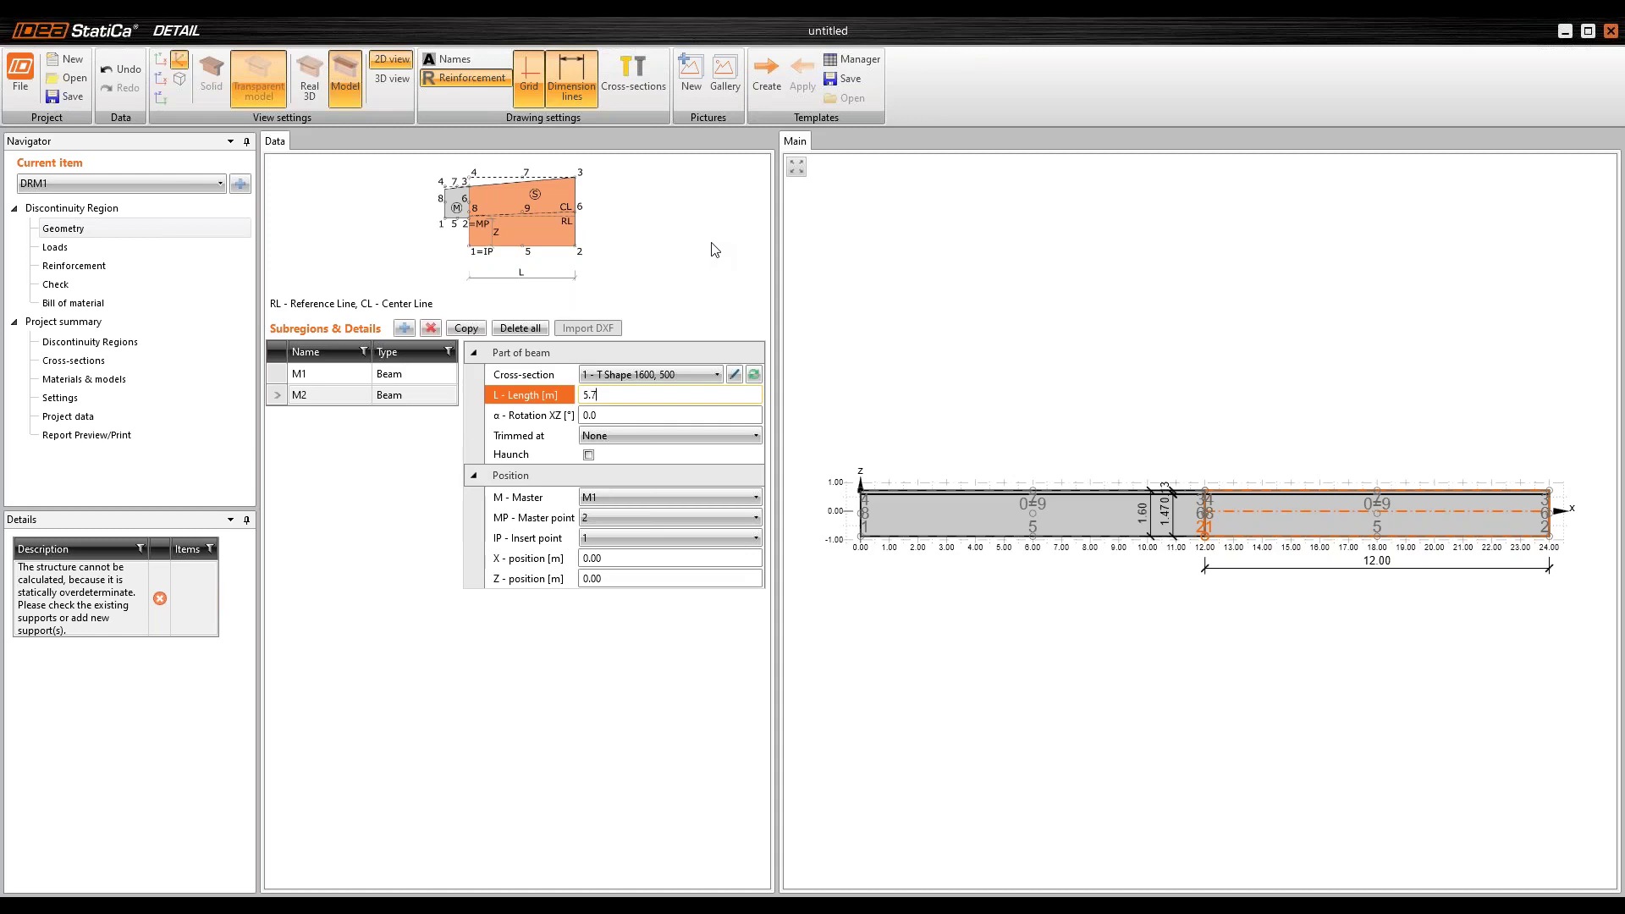
pyautogui.write('.7')
pyautogui.press('Tab')
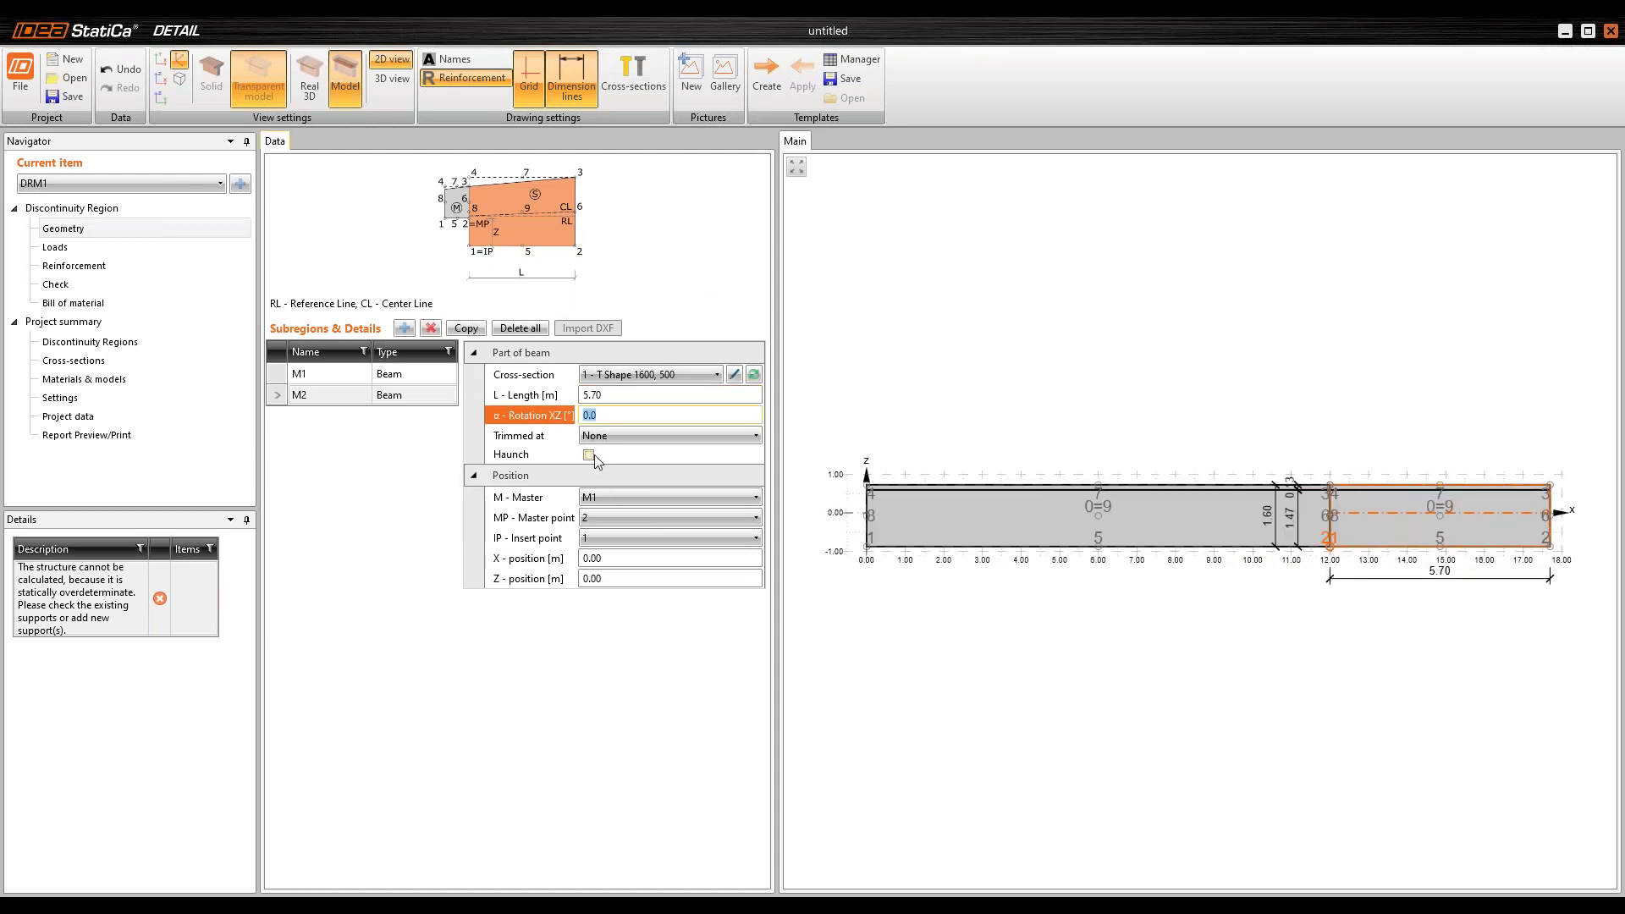
# Step: Enable the haunch on the second beam and give it a new T-shape cross-section with h 600 mm
pyautogui.click(589, 455)
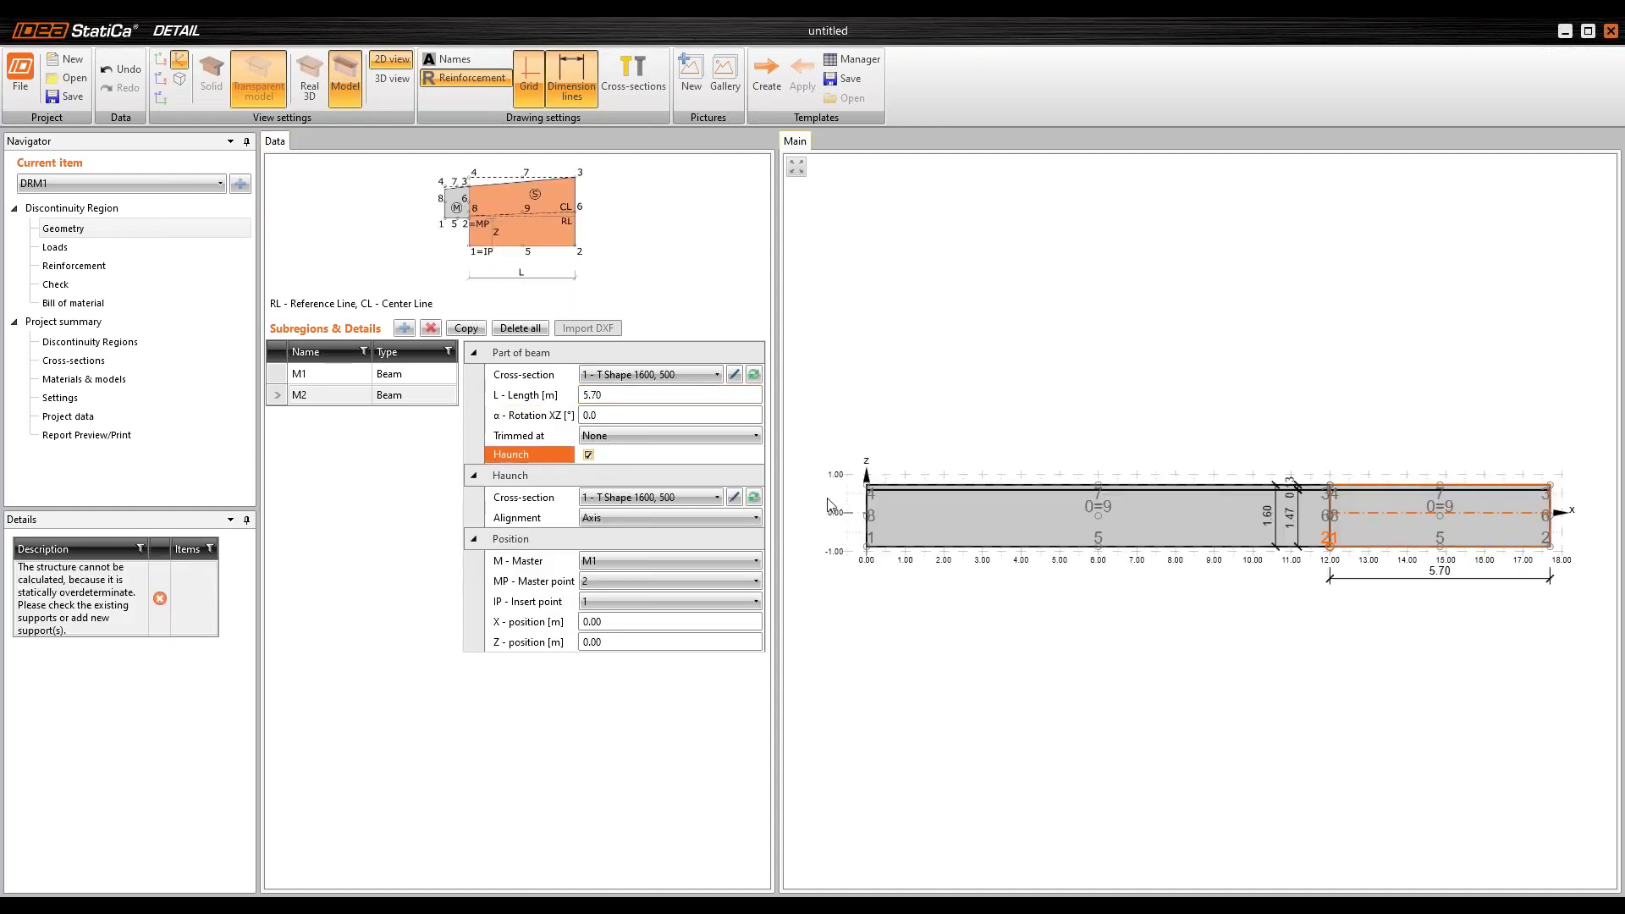
pyautogui.click(733, 497)
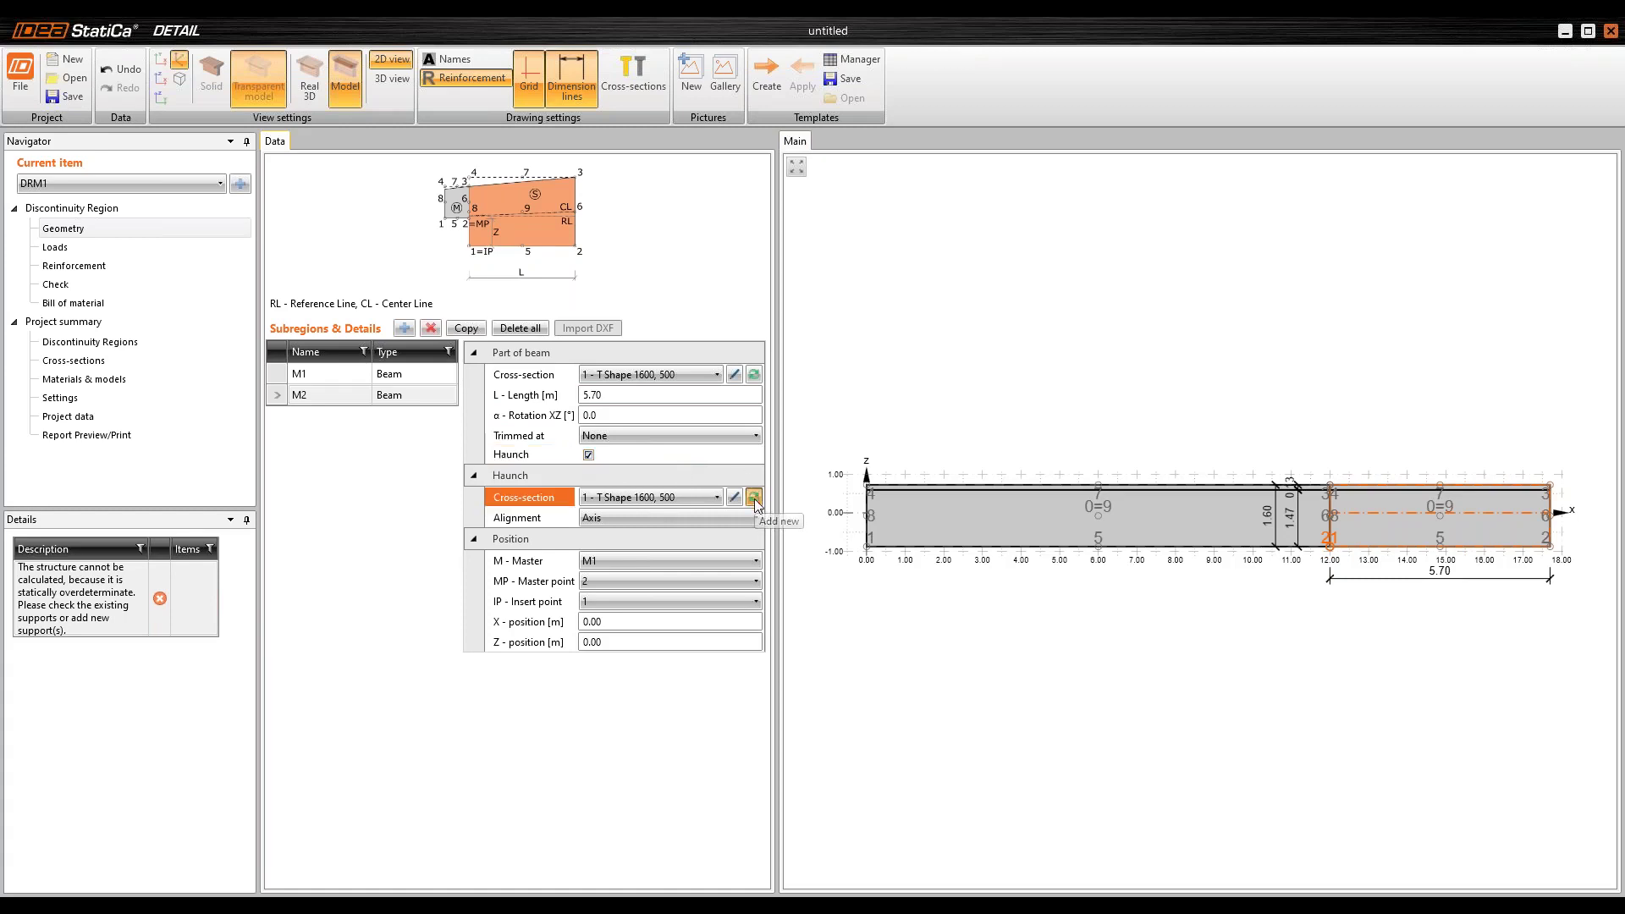
pyautogui.moveTo(618, 330); pyautogui.dragTo(531, 341)
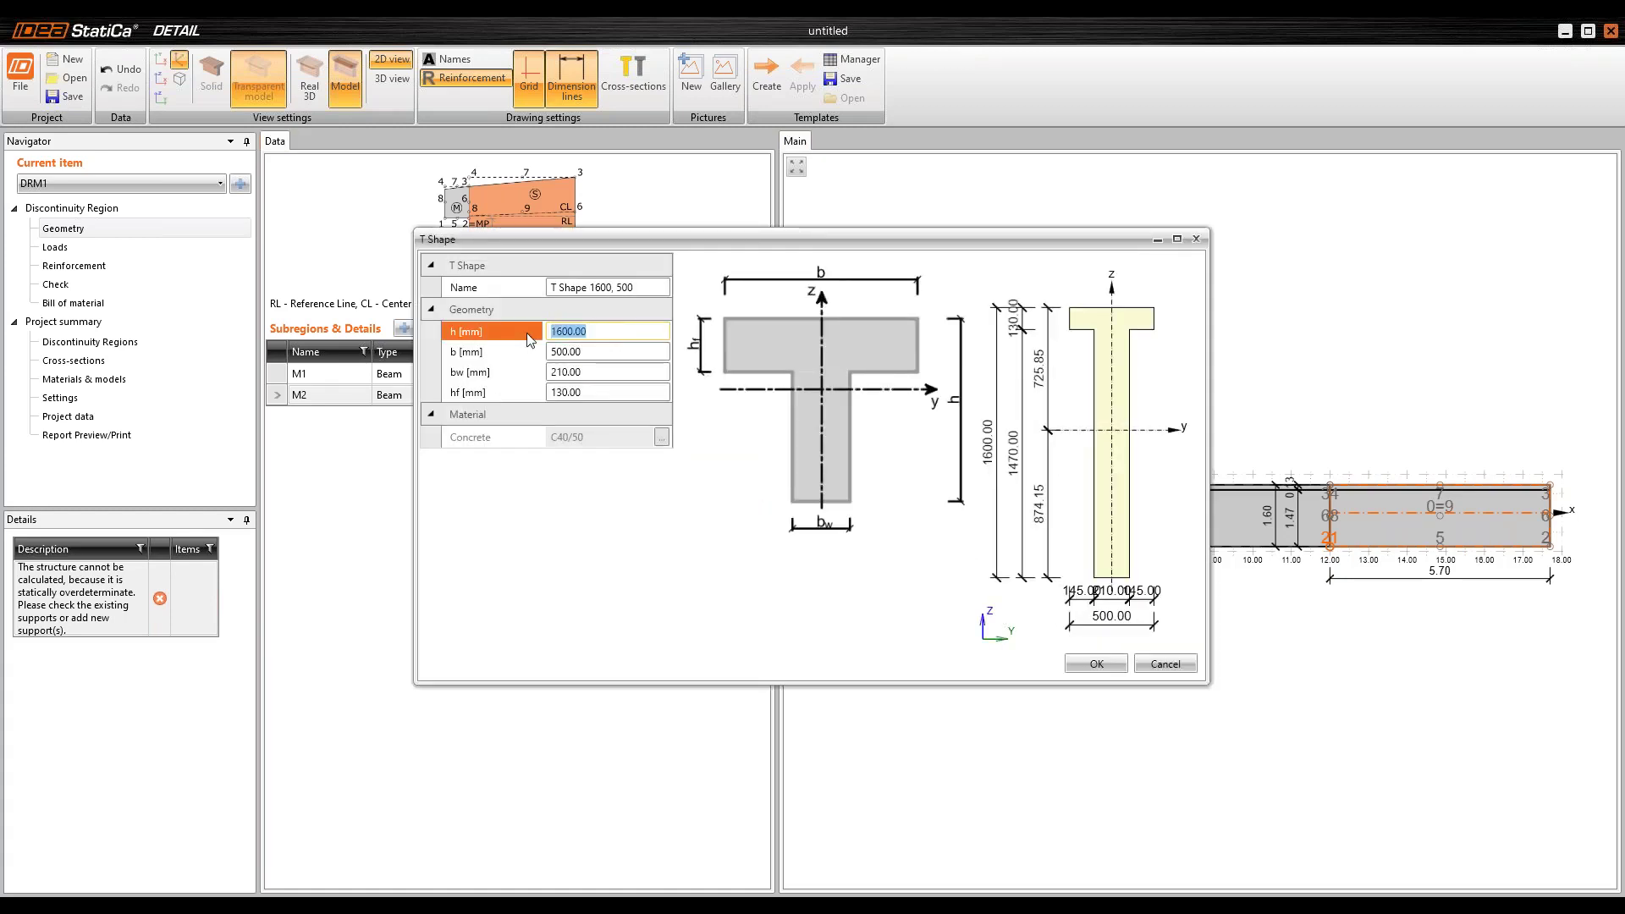
pyautogui.write('6')
pyautogui.press('Tab')
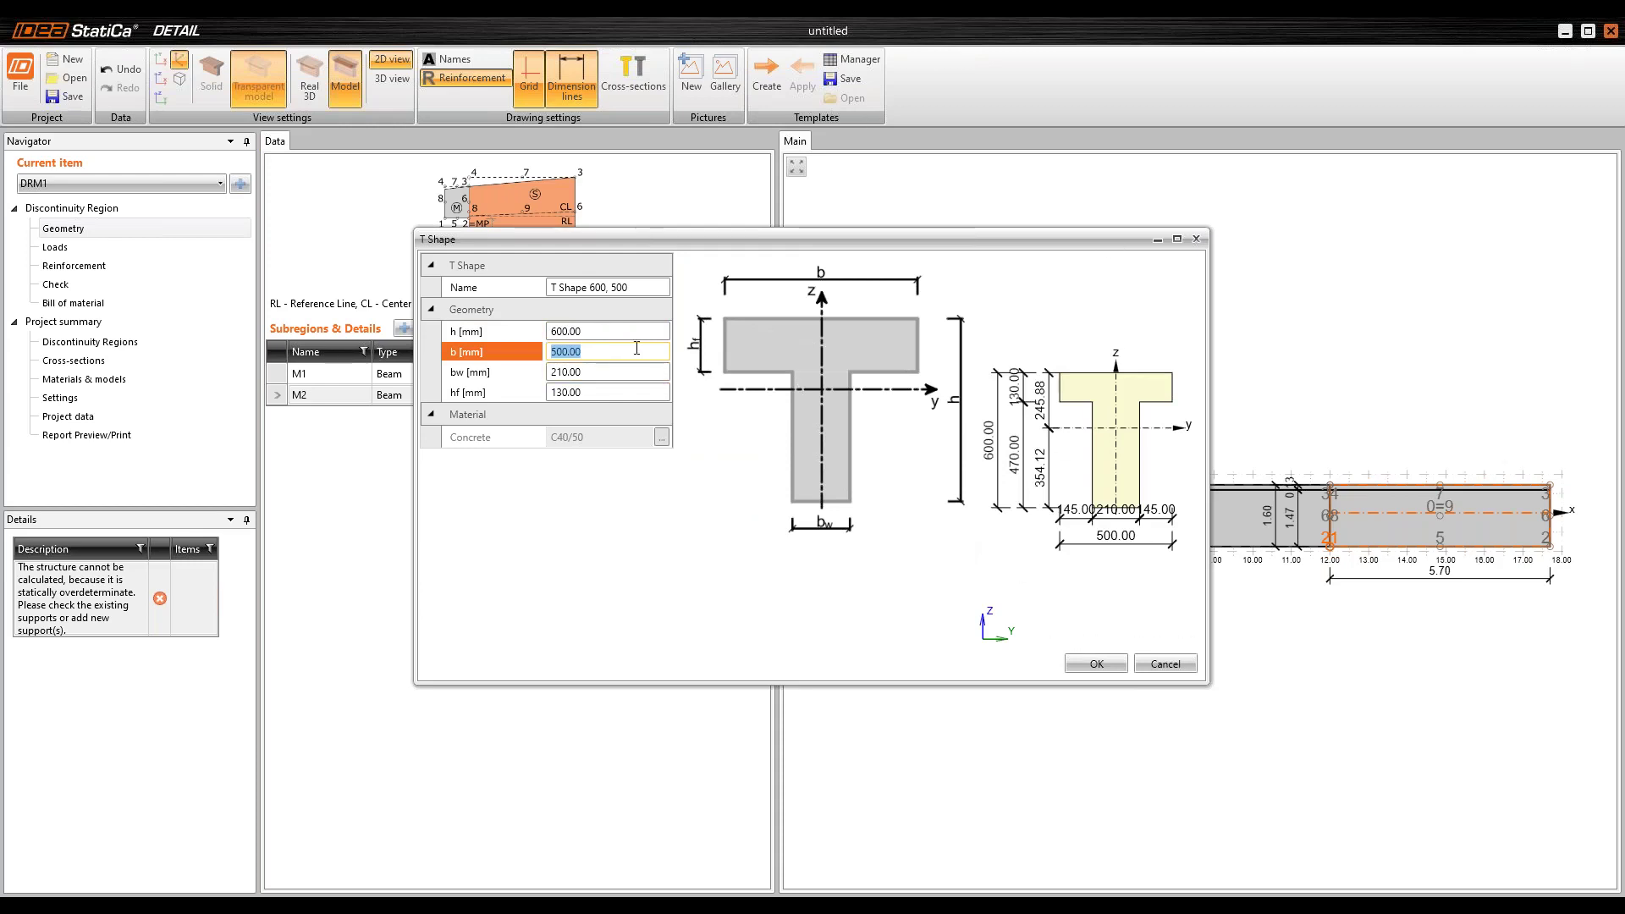
pyautogui.click(1073, 664)
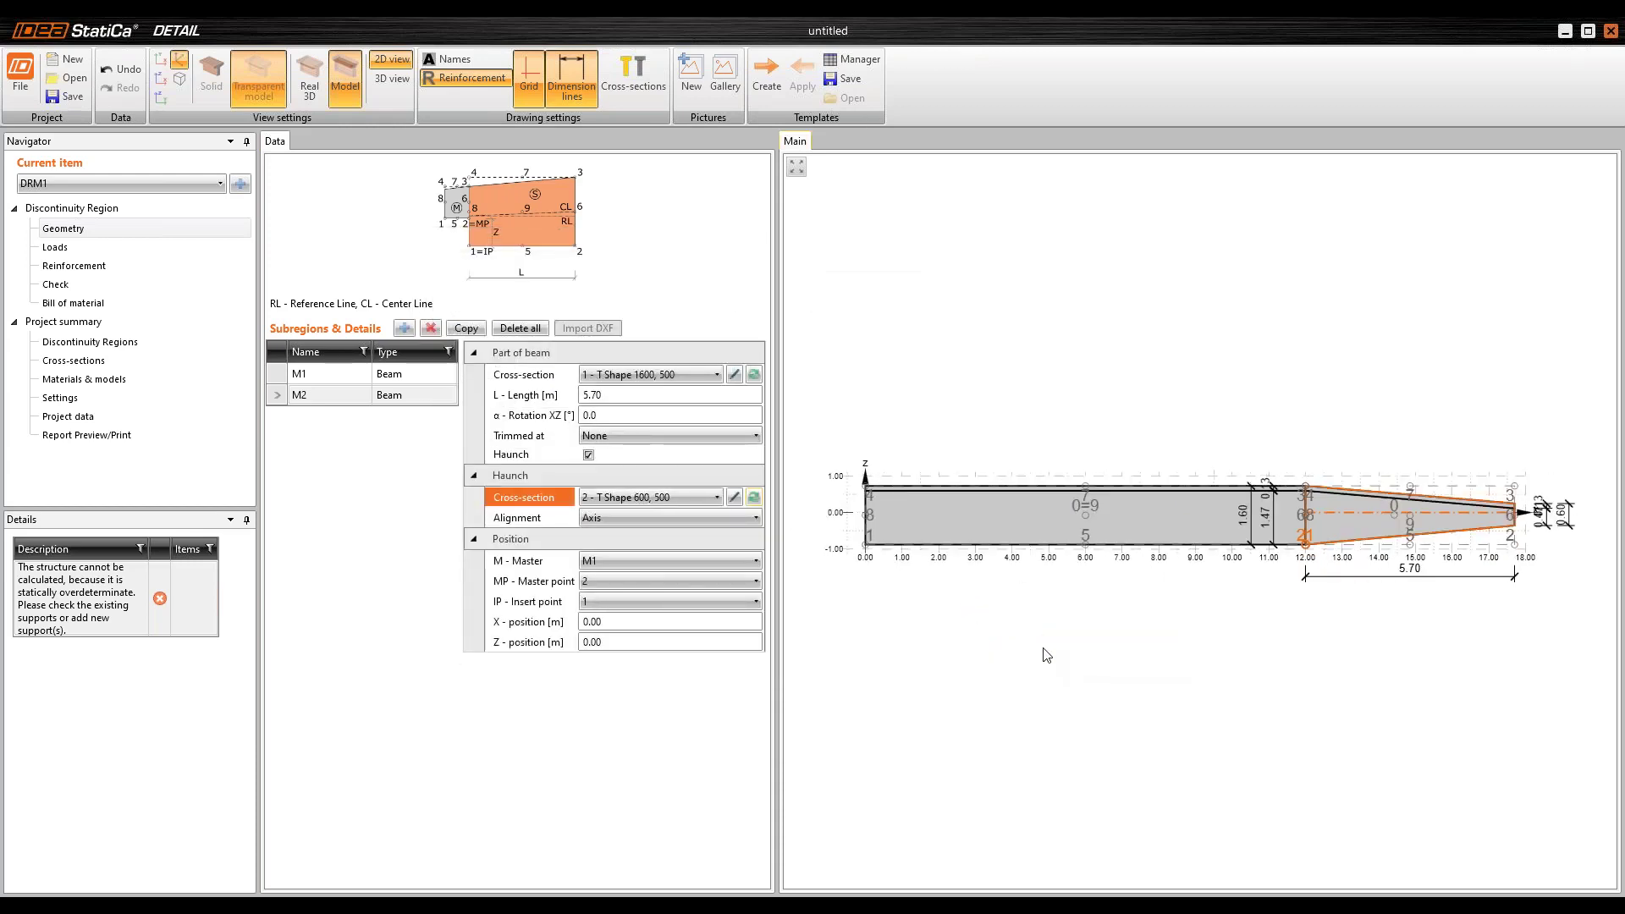
# Step: Align the second beam's haunch to Top
pyautogui.click(693, 516)
pyautogui.click(639, 535)
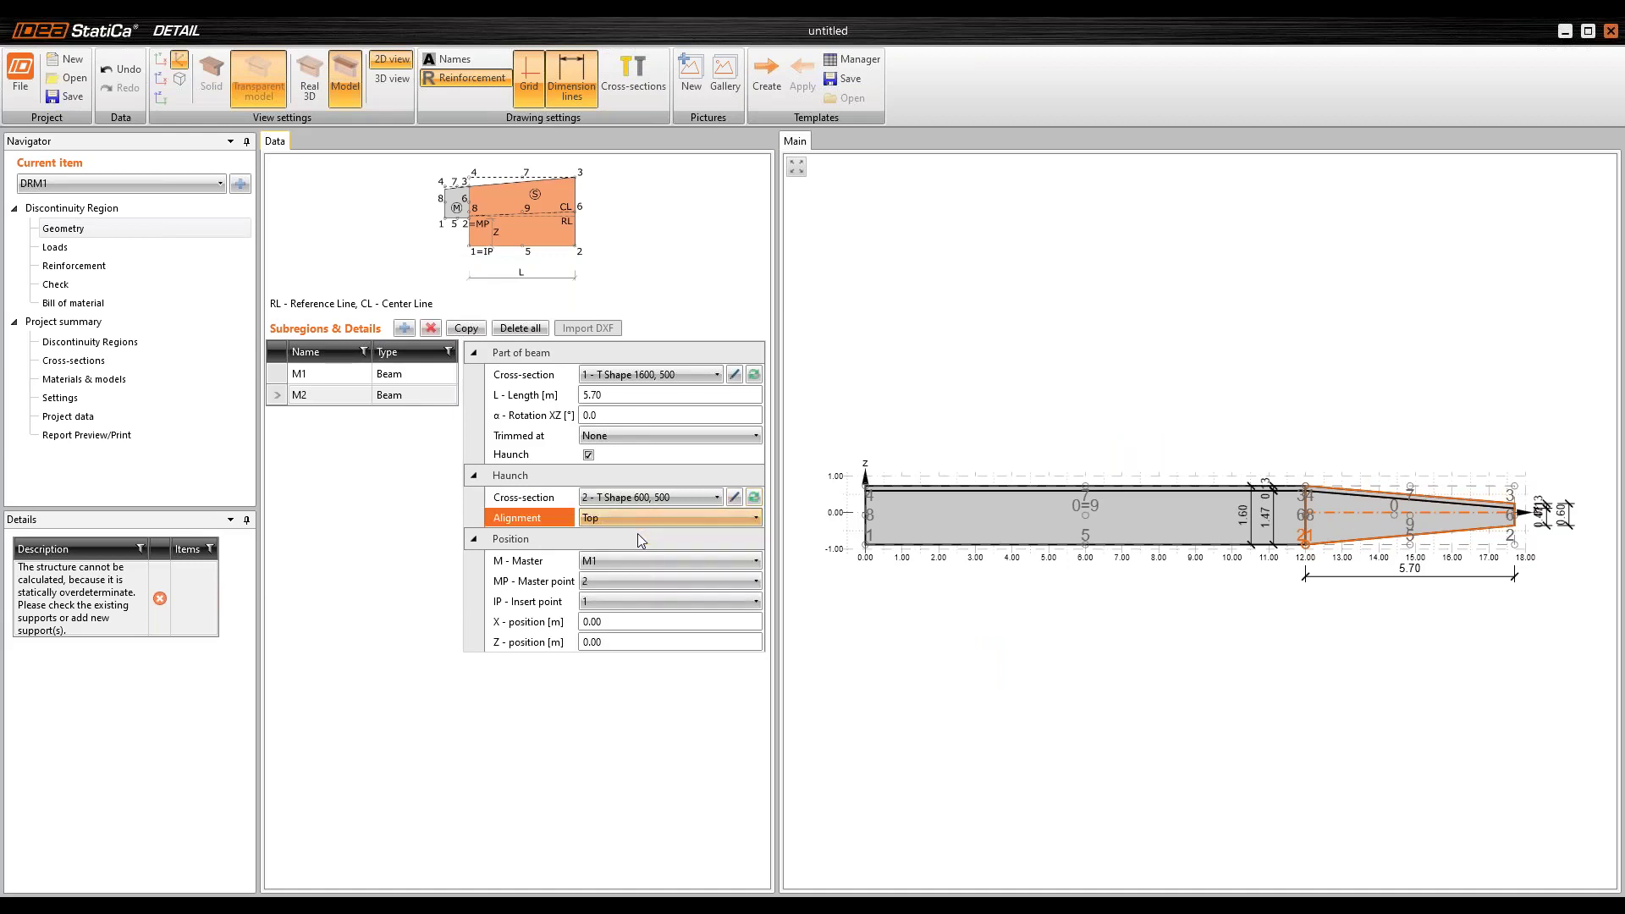
pyautogui.scroll(6, 1384, 485)
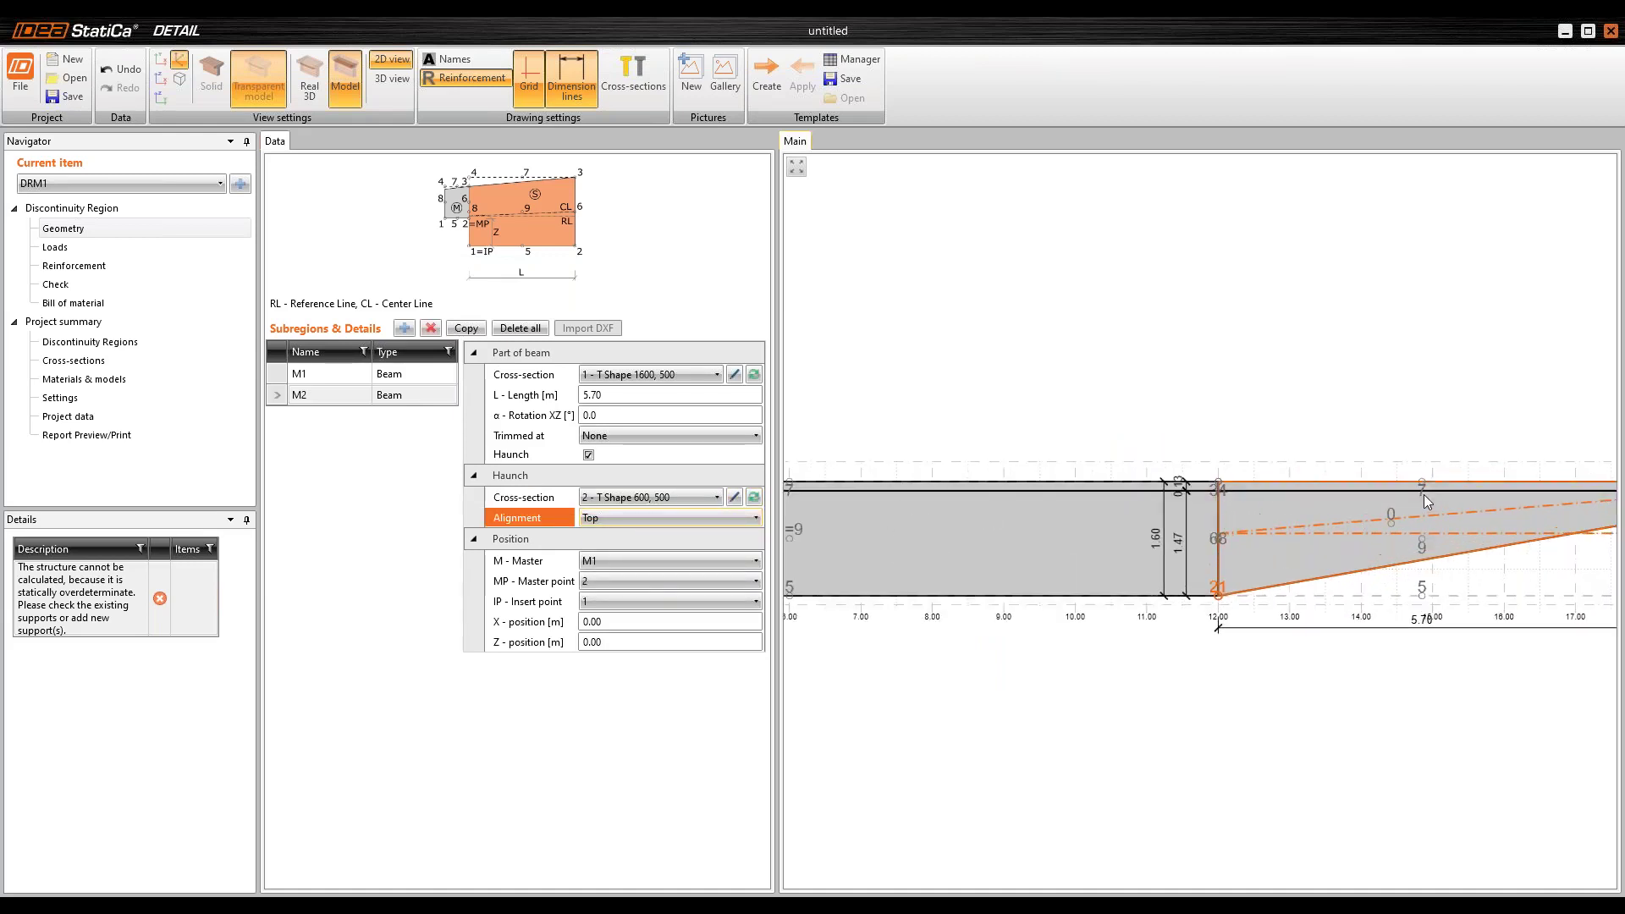
pyautogui.scroll(-6, 1425, 506)
pyautogui.moveTo(1366, 532); pyautogui.dragTo(1390, 536, button='middle')
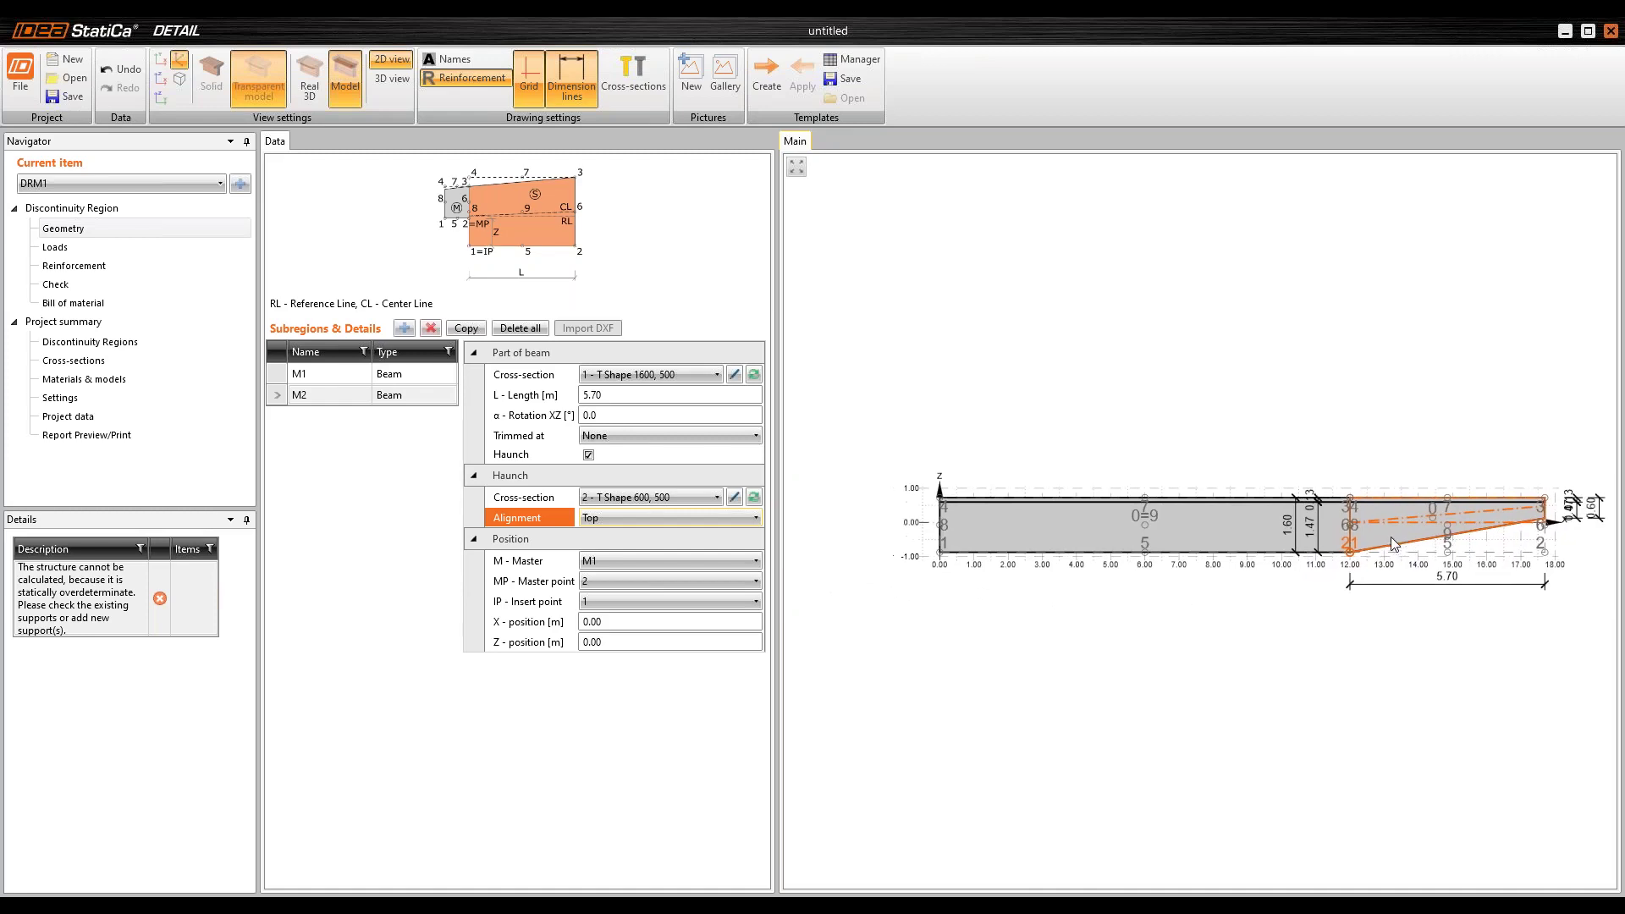
# Step: Copy the second beam and set the copy's cross-section to T Shape 600, 500 and its haunch cross-section to T Shape 1600, 500
pyautogui.click(468, 330)
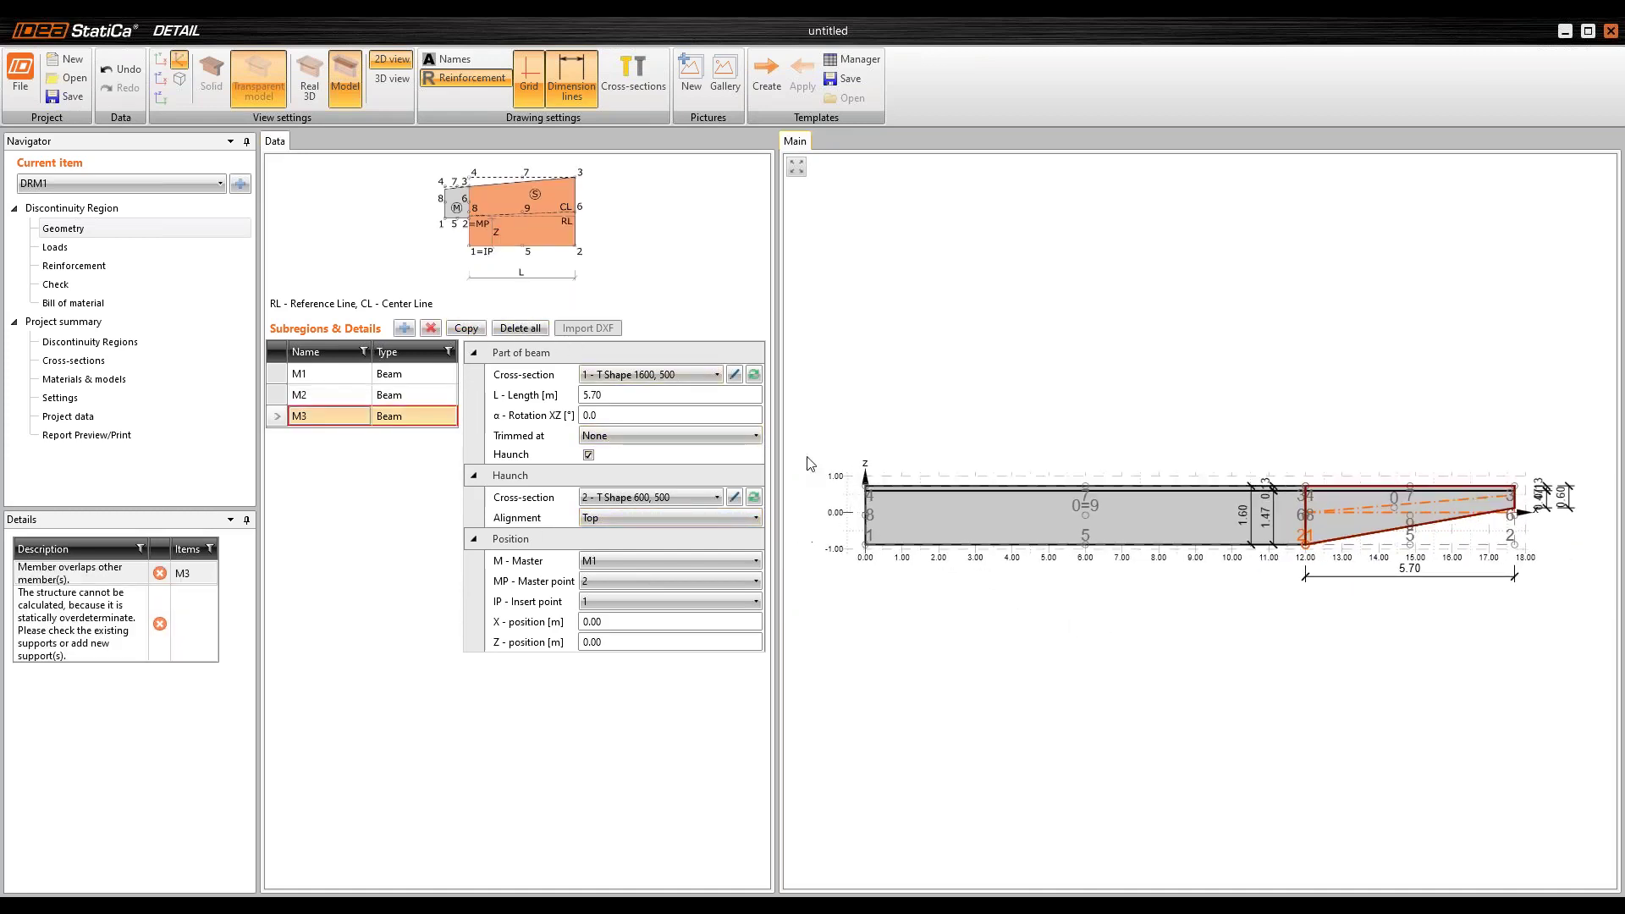
pyautogui.click(665, 375)
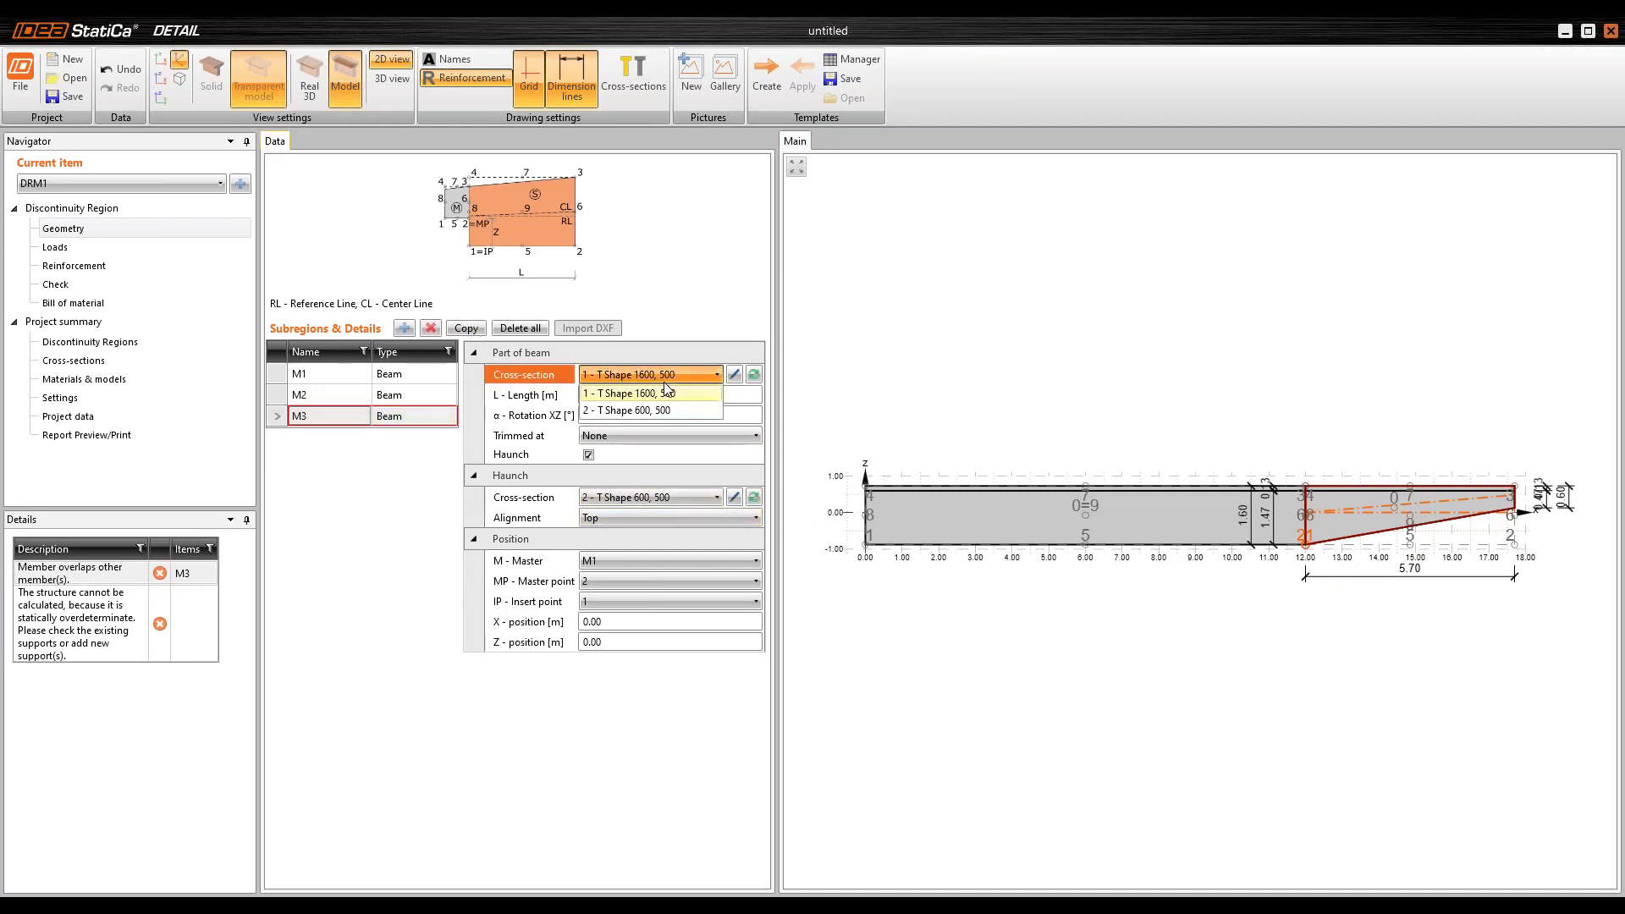
pyautogui.click(656, 410)
pyautogui.click(631, 497)
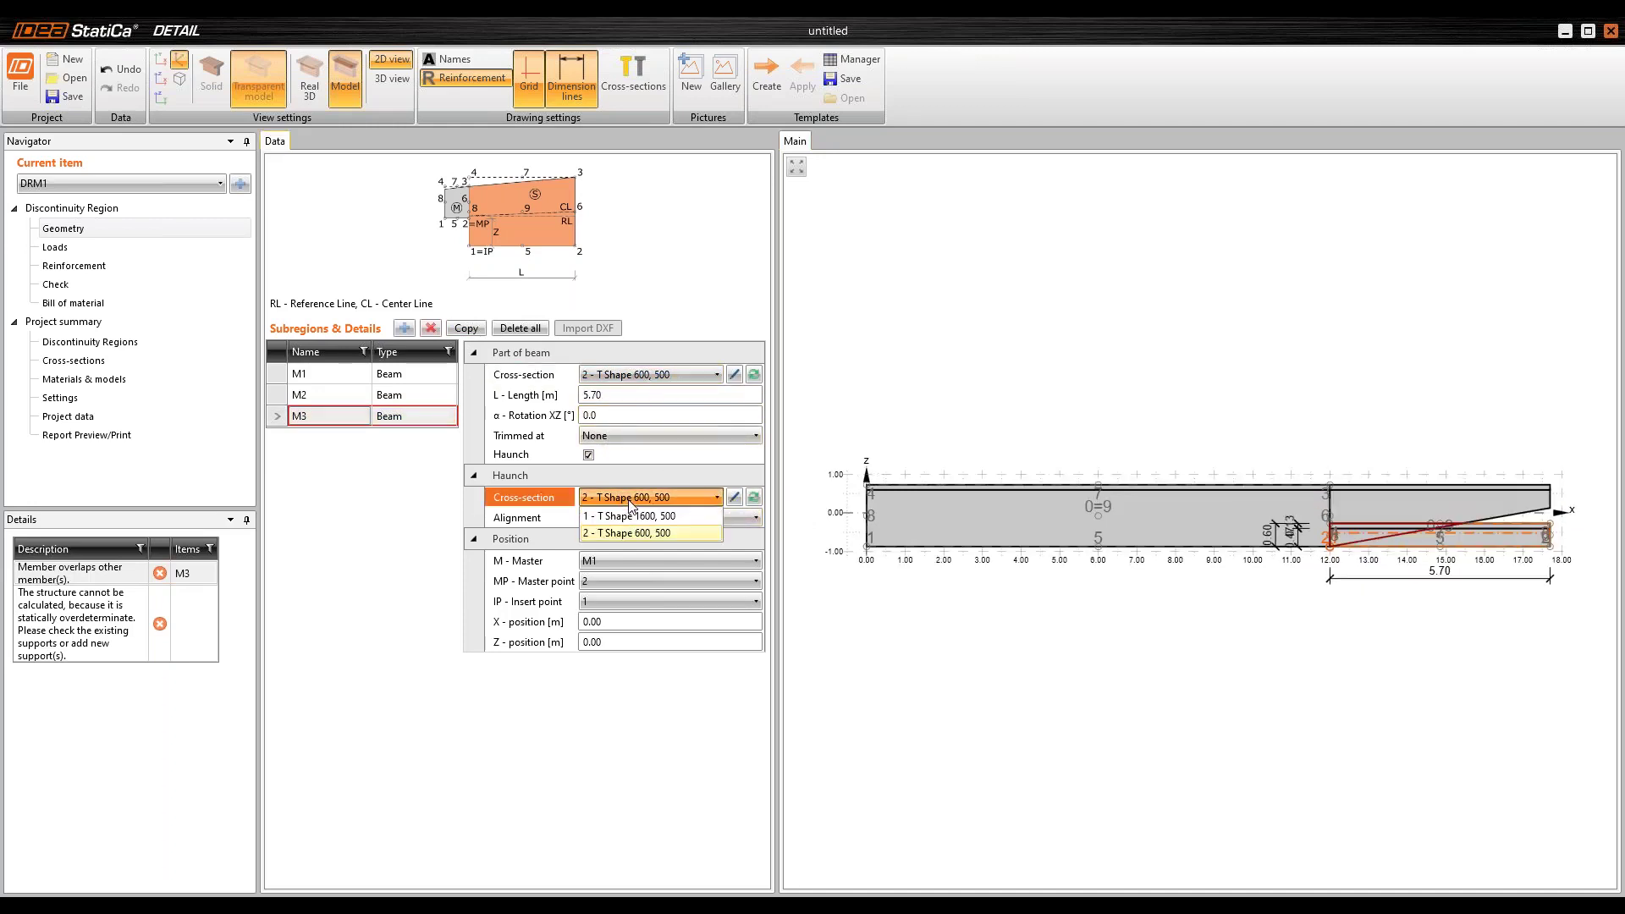
pyautogui.click(624, 515)
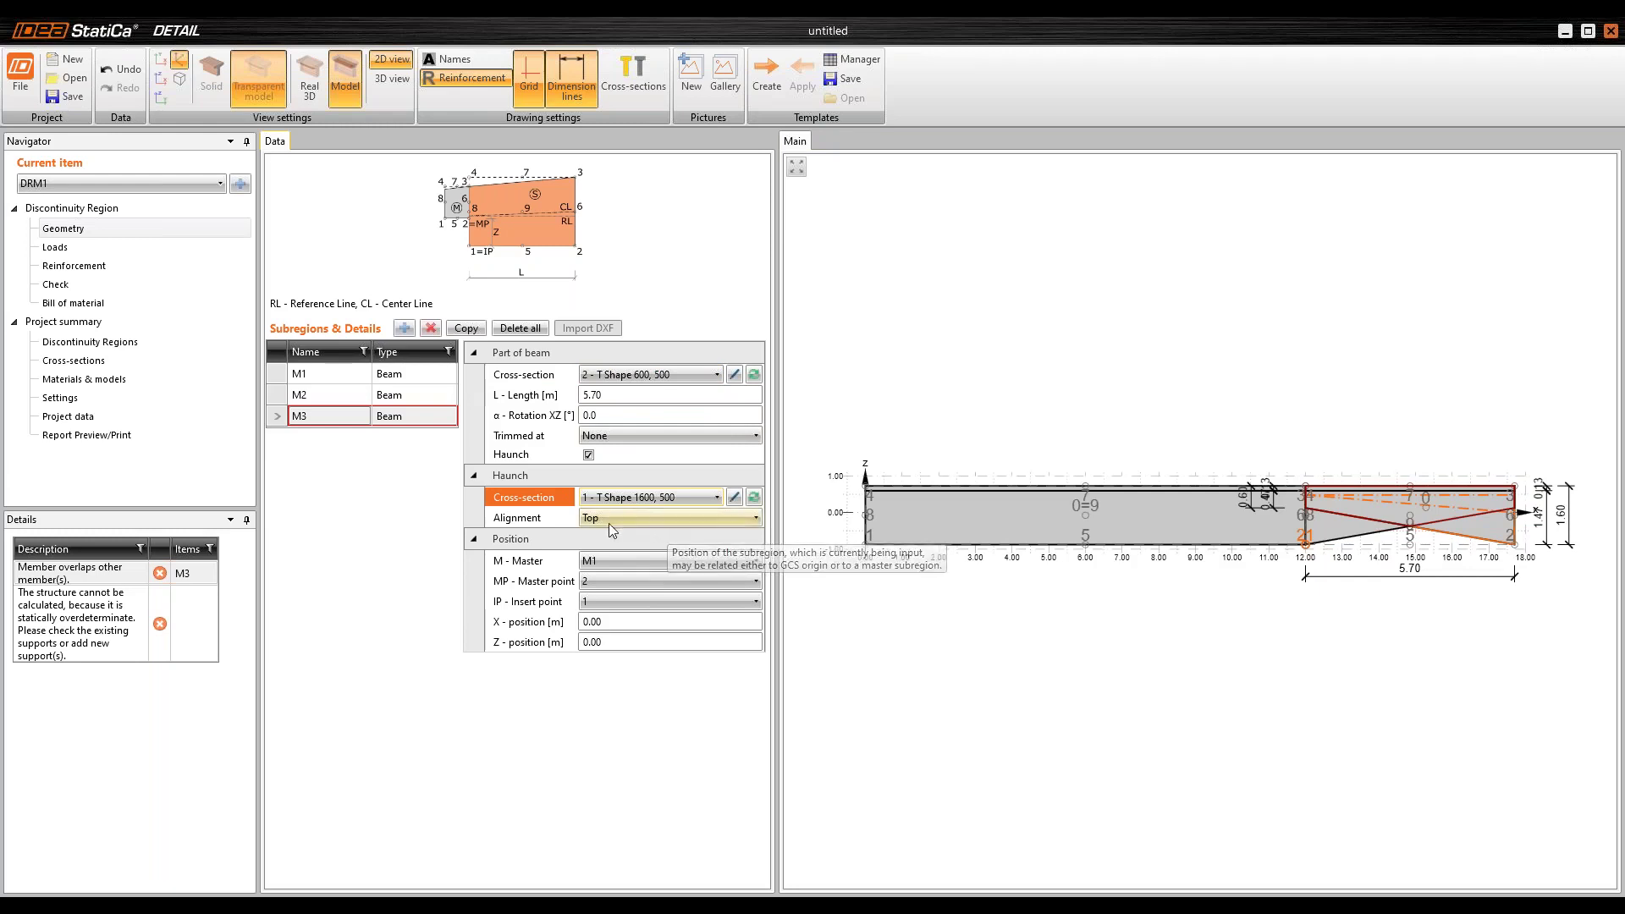
# Step: Position the copied haunched beam at master point 4 of M1 using its insert point 3
pyautogui.click(601, 579)
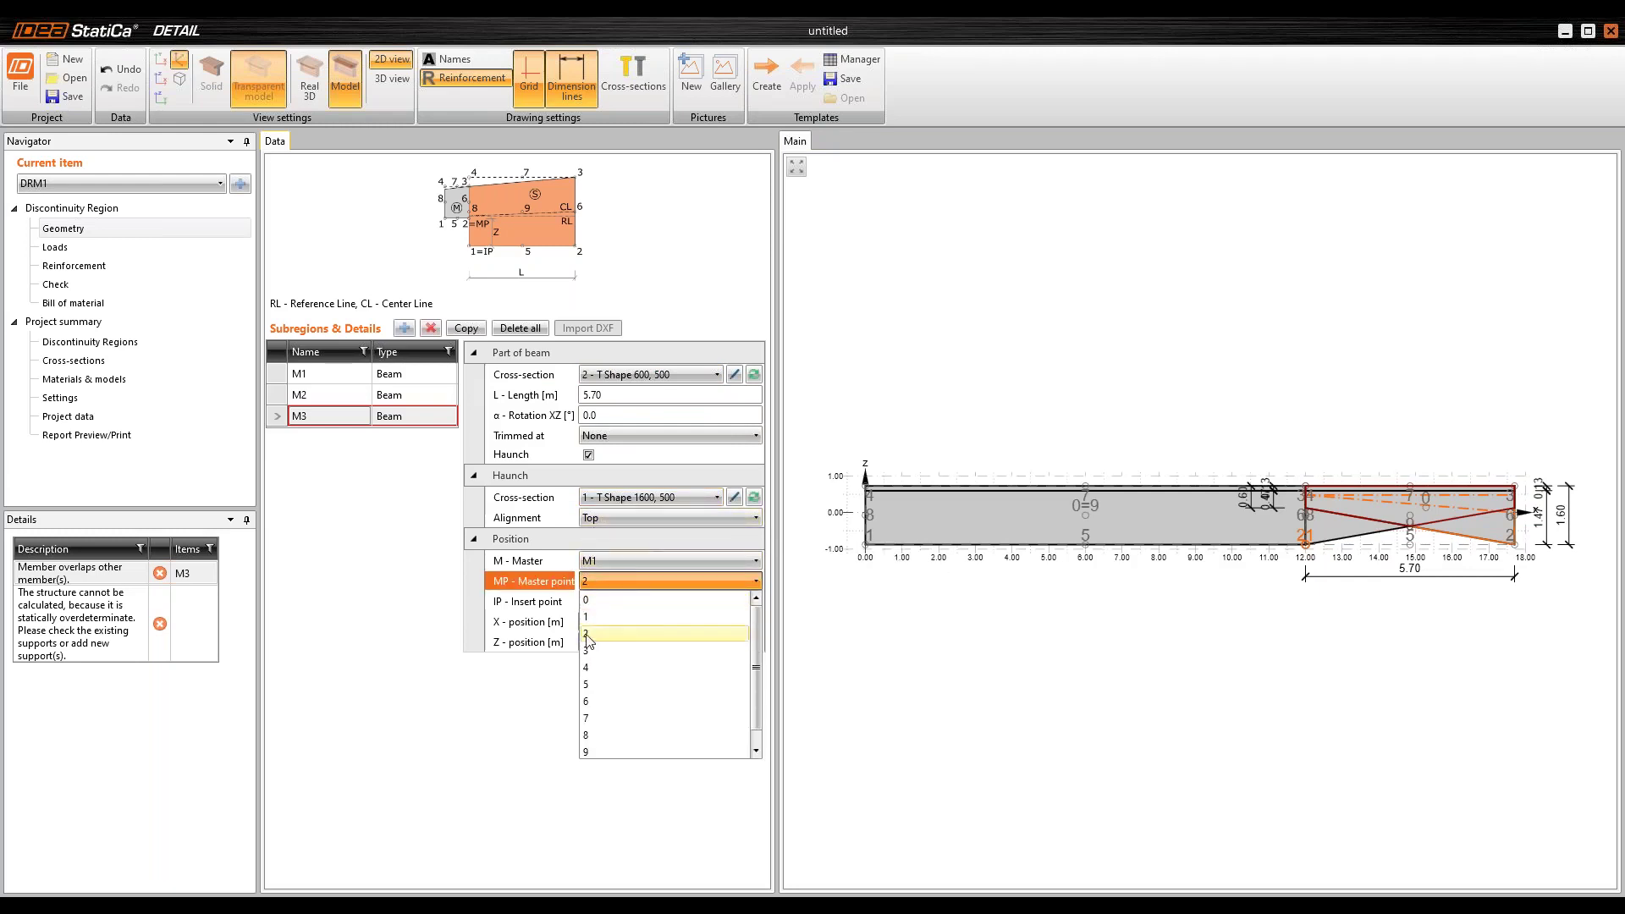
pyautogui.click(588, 667)
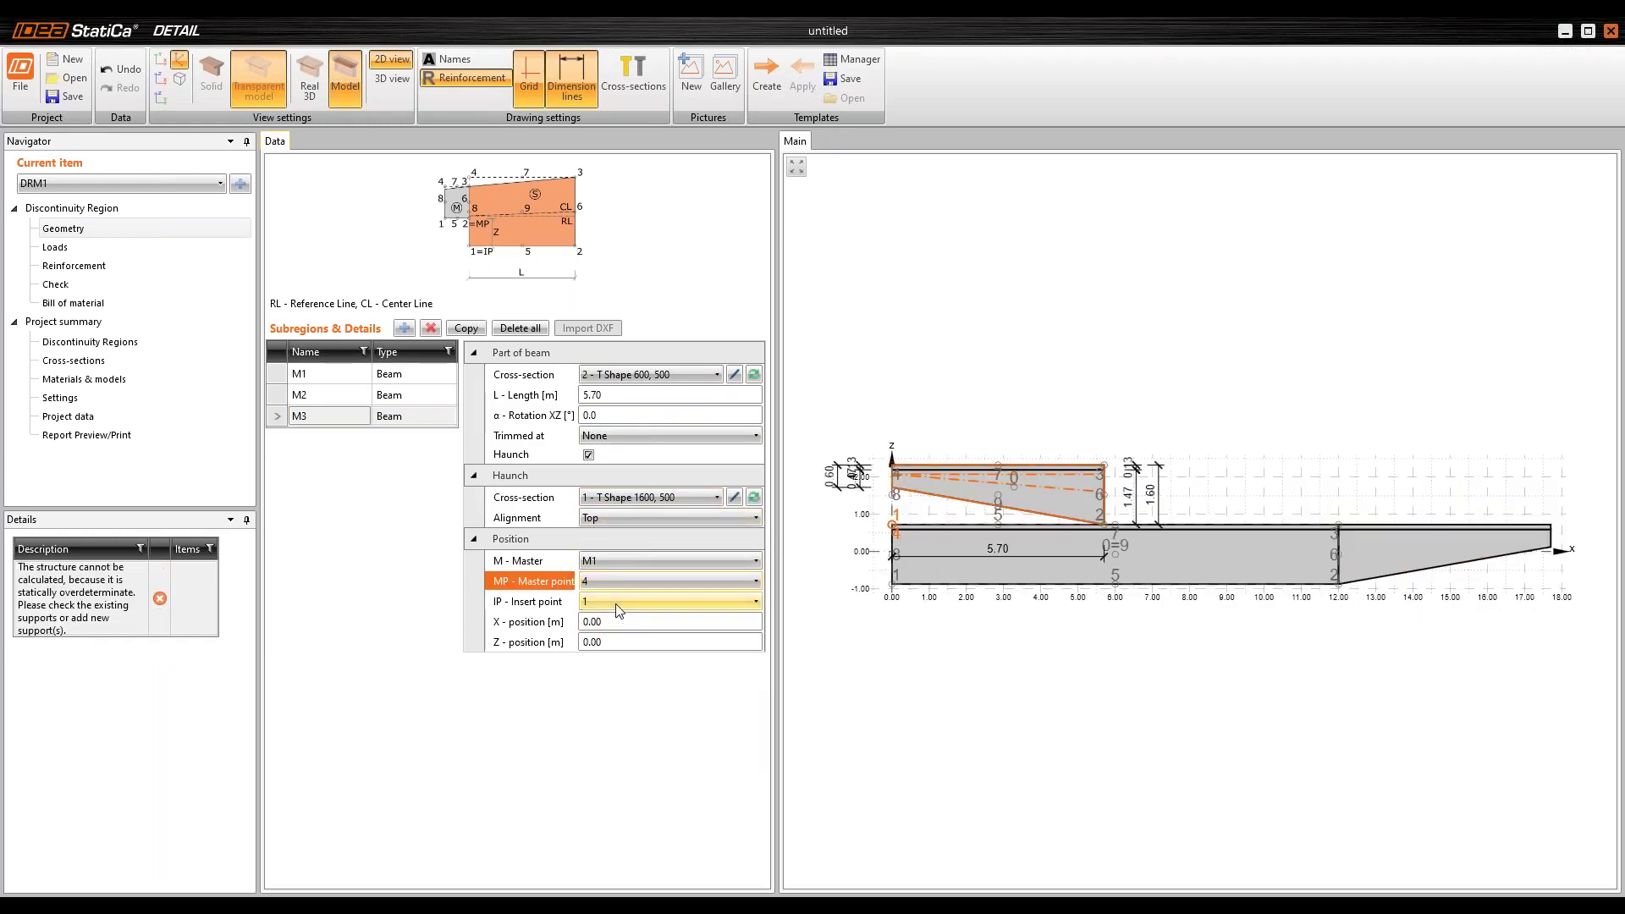
pyautogui.click(618, 610)
pyautogui.click(605, 653)
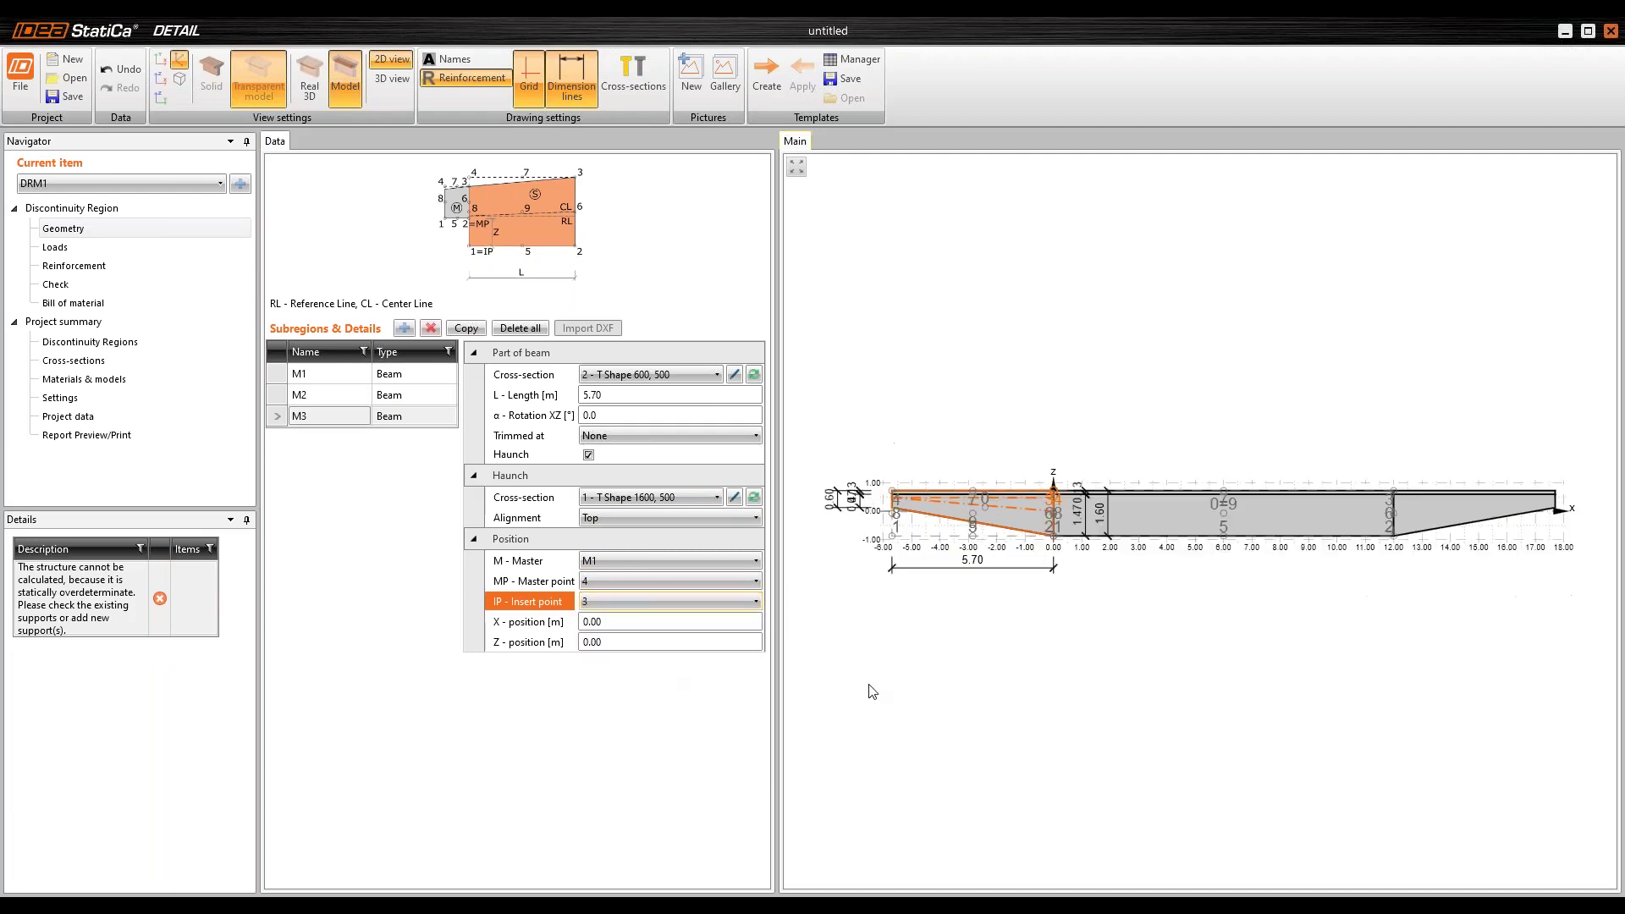
pyautogui.scroll(5, 1002, 524)
pyautogui.scroll(-5, 1085, 511)
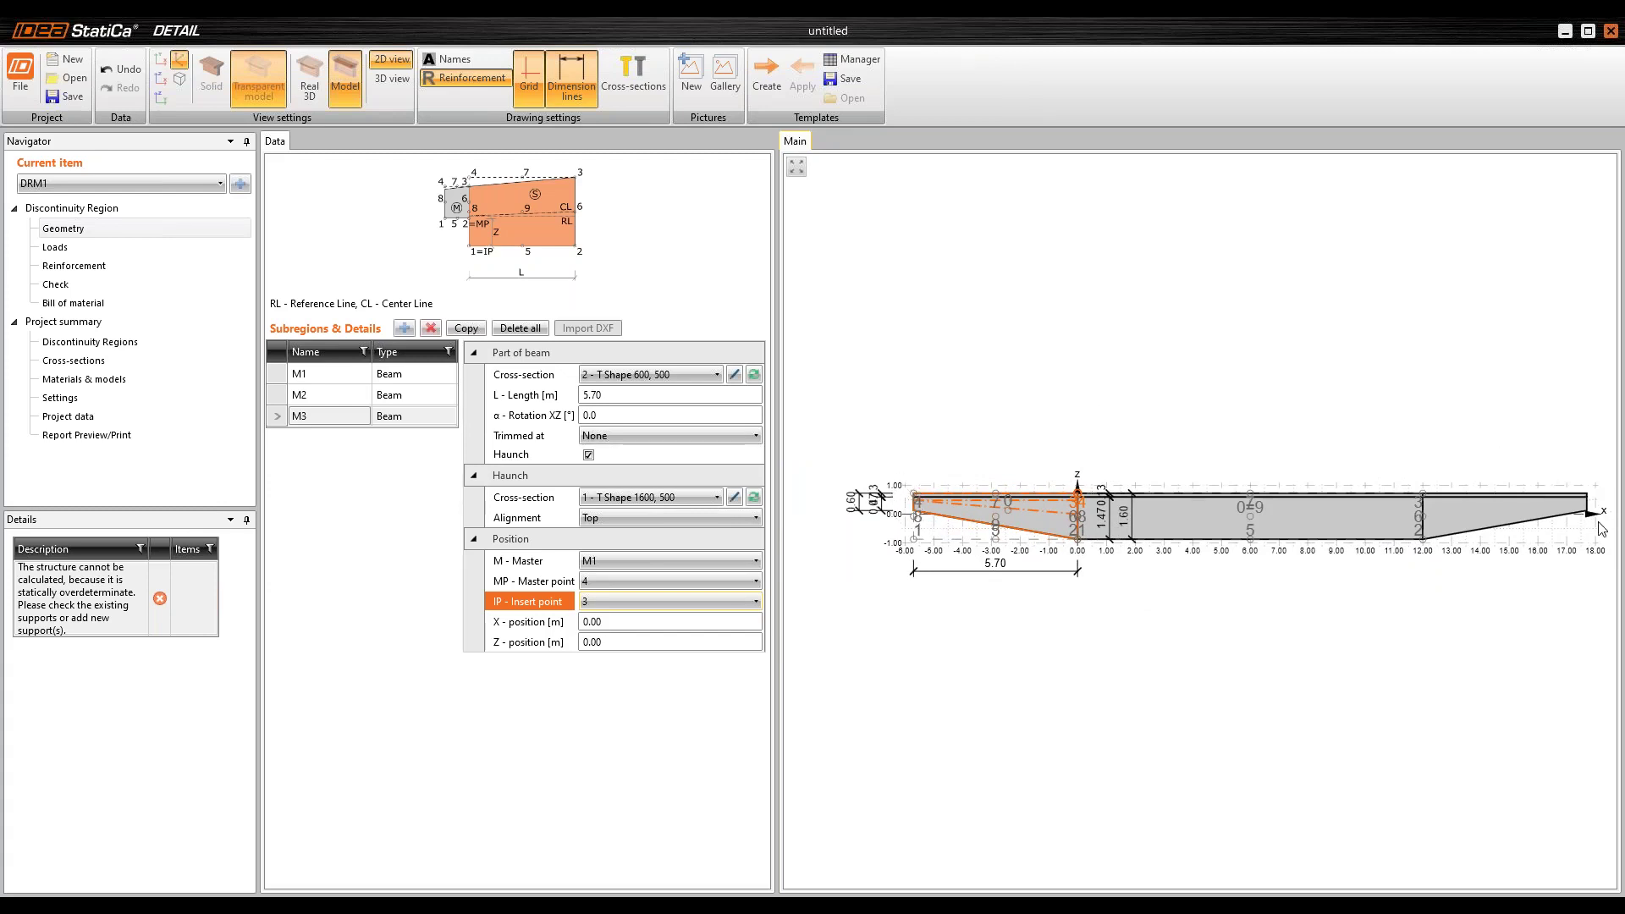
# Step: Add a fourth beam subregion and give it a new rectangular cross-section with h 600 mm and b 500 mm
pyautogui.click(407, 330)
pyautogui.click(588, 294)
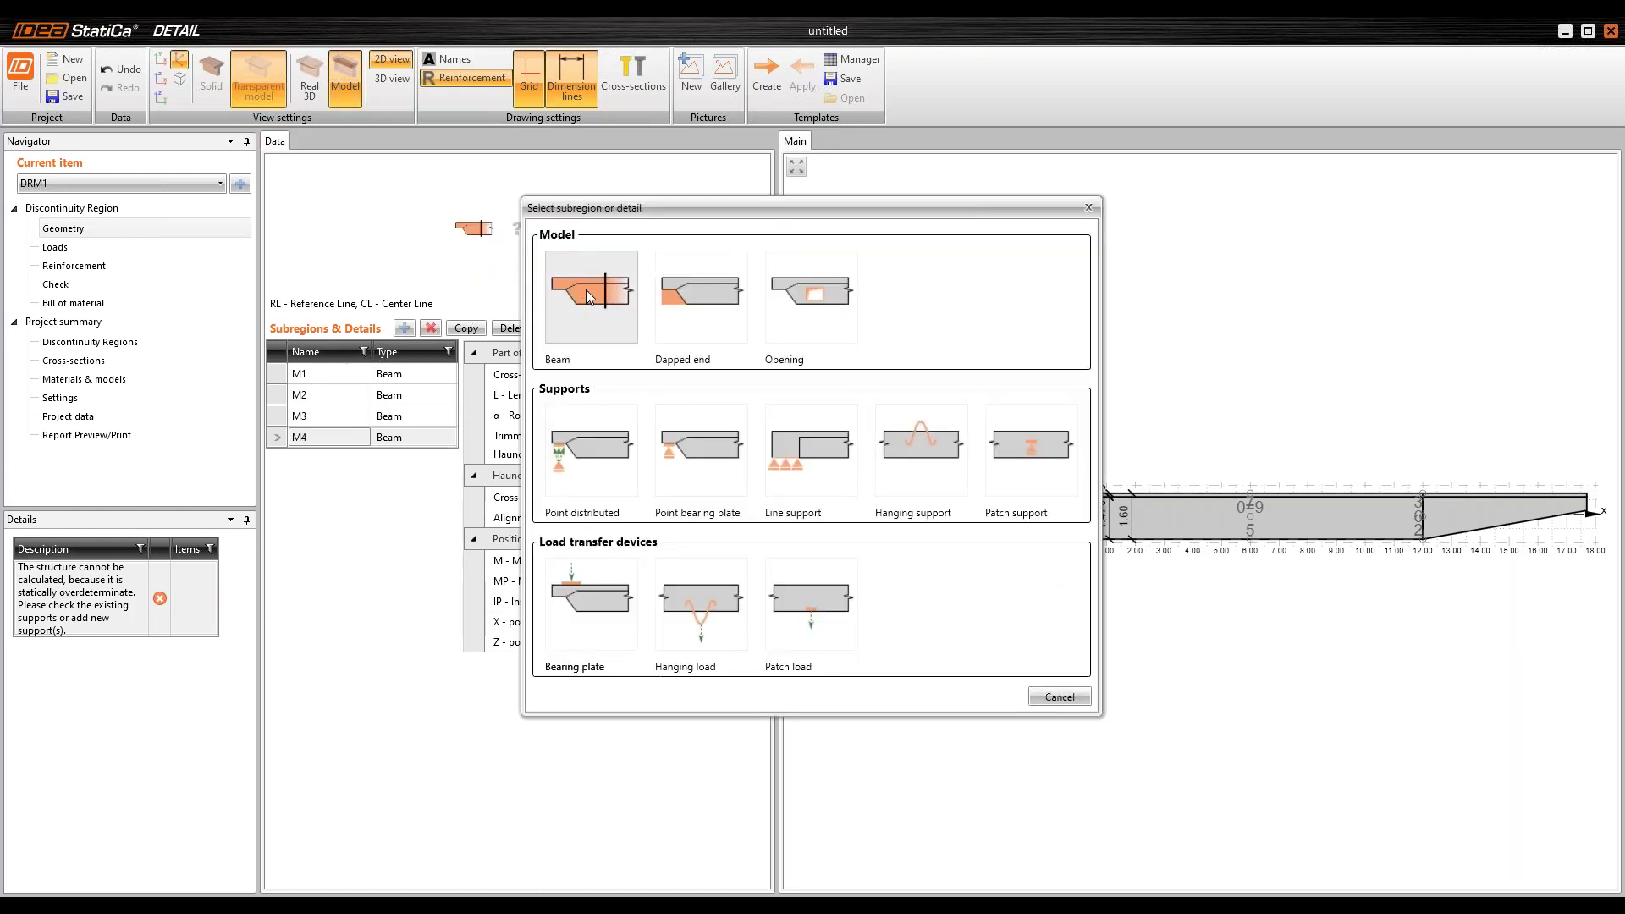
pyautogui.click(753, 375)
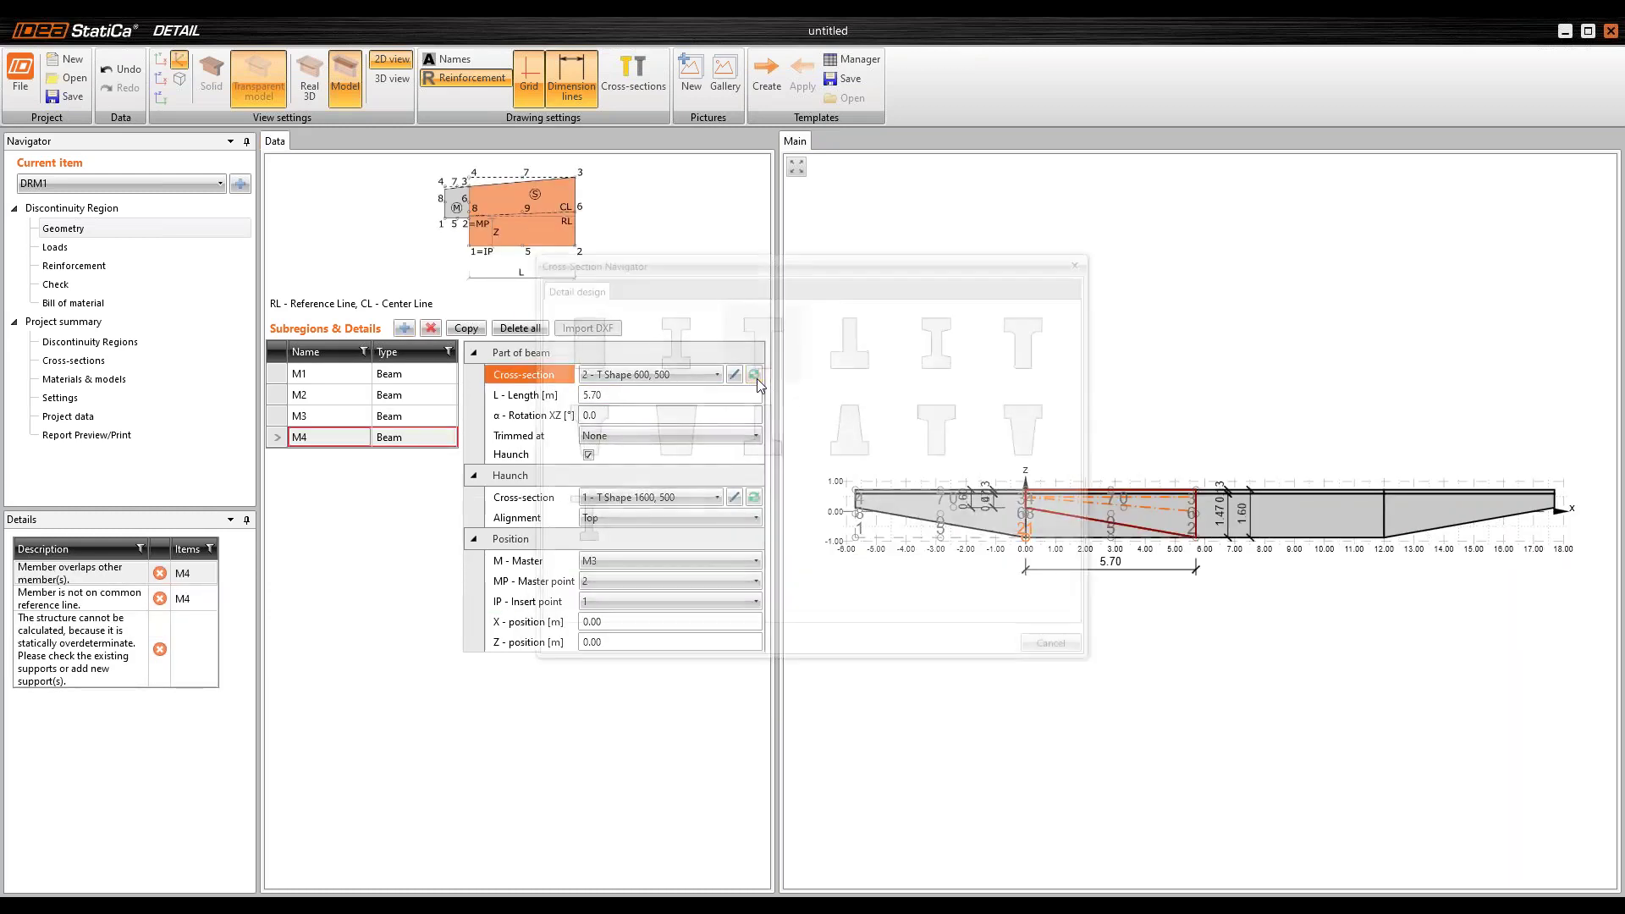
pyautogui.click(673, 343)
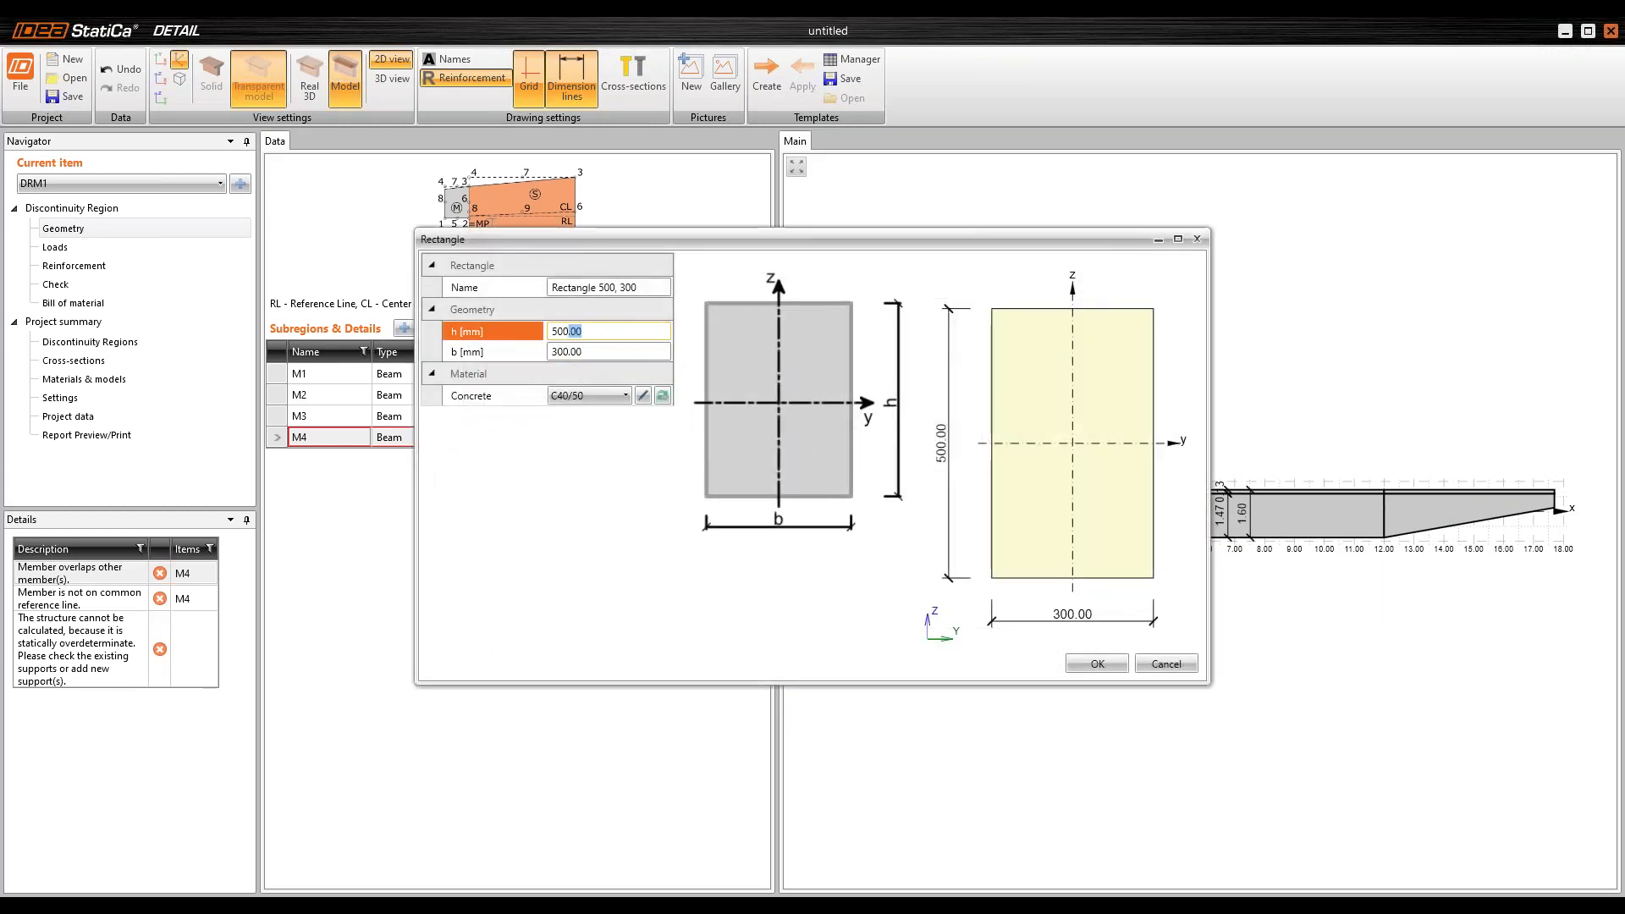
pyautogui.moveTo(568, 332); pyautogui.dragTo(531, 331)
pyautogui.write('6')
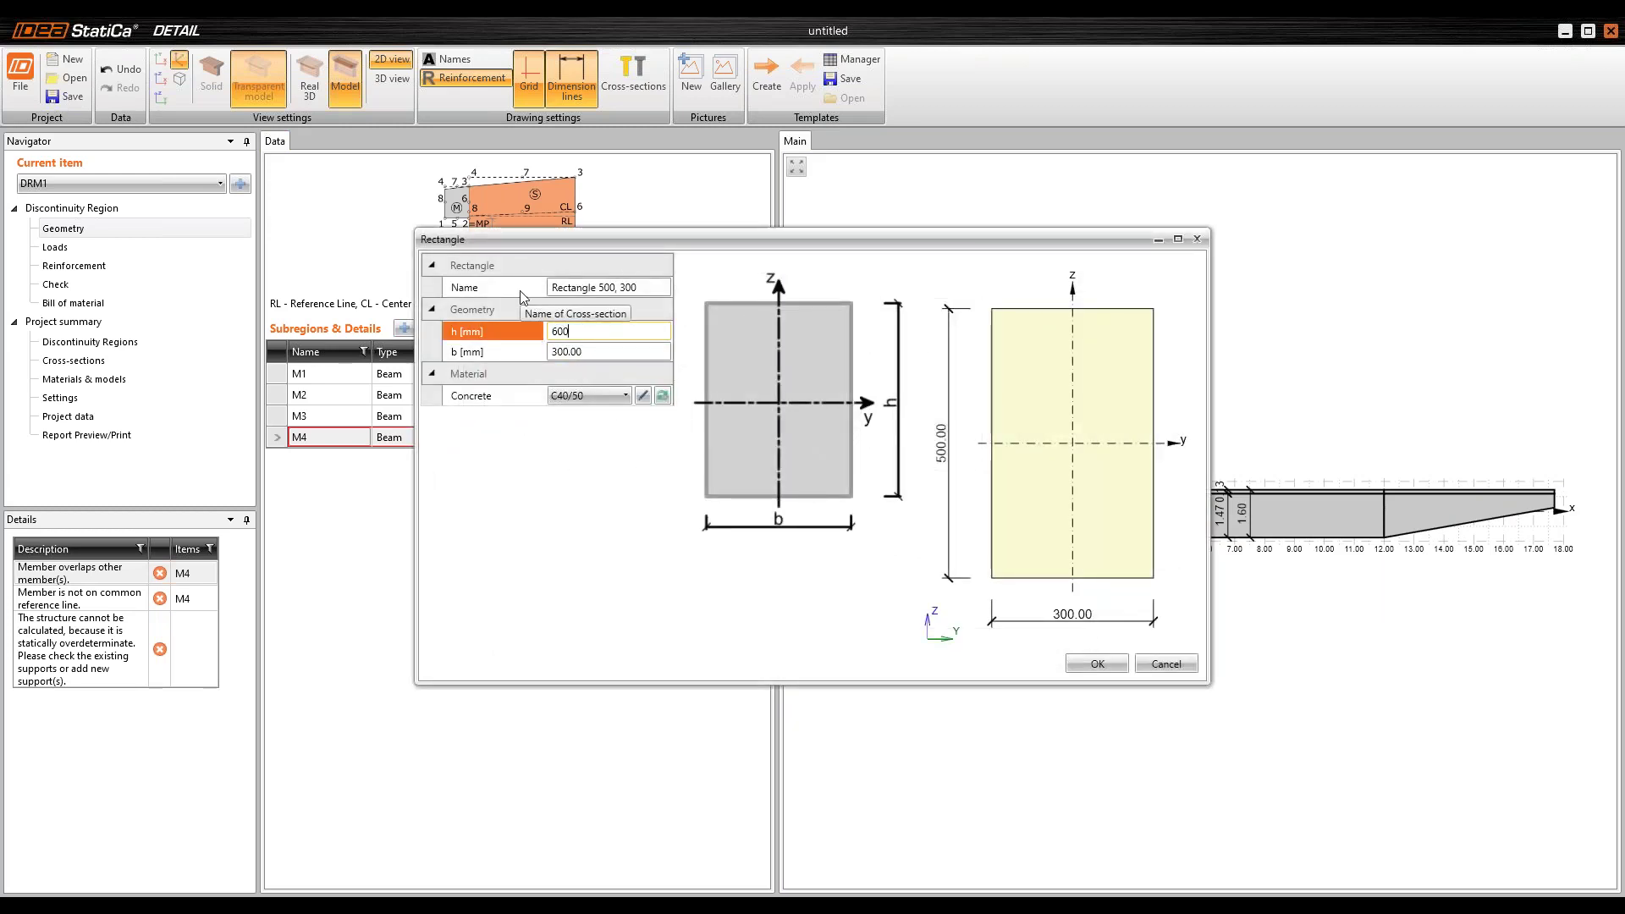
pyautogui.press('Tab')
pyautogui.write('50')
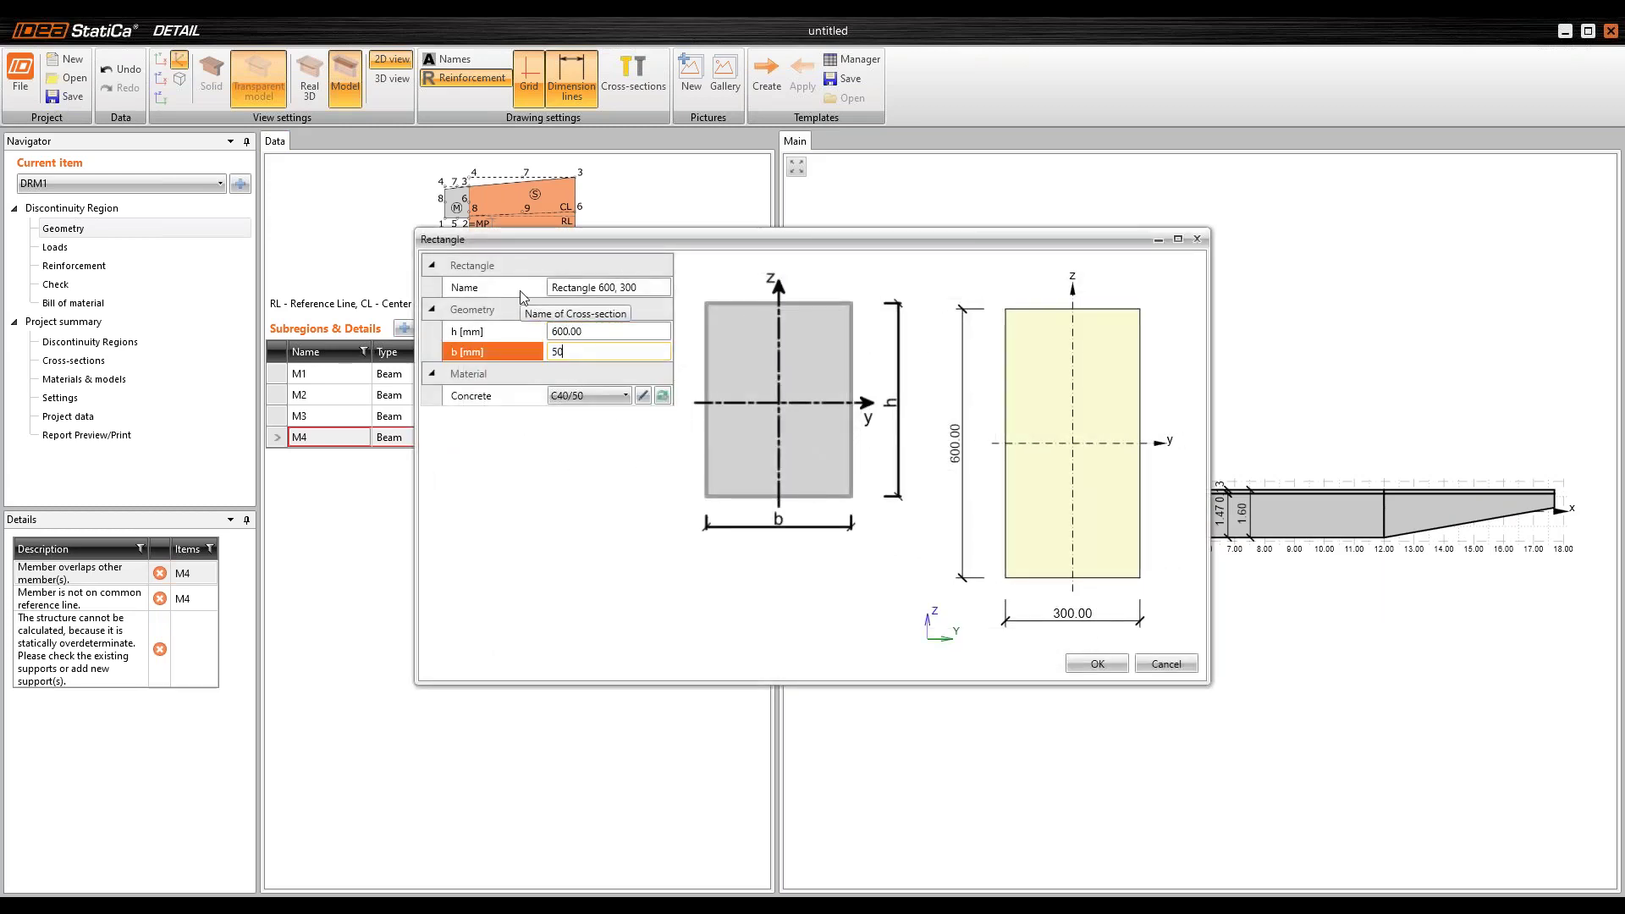
pyautogui.write('0')
pyautogui.click(1081, 665)
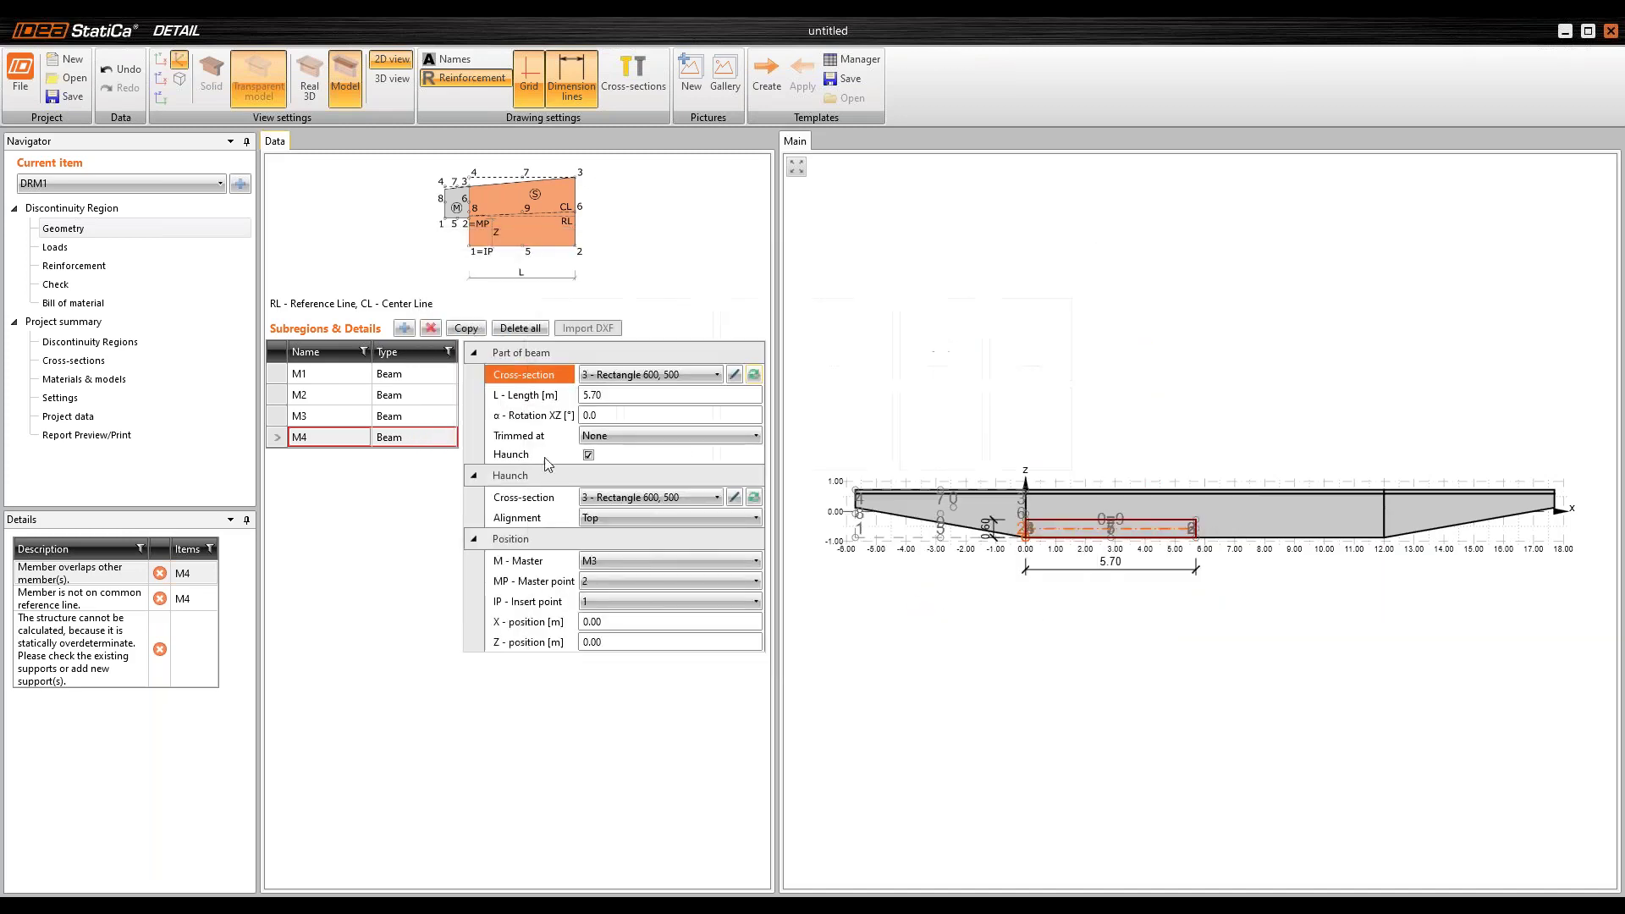
# Step: Set the new rectangular beam's length to 0.60 m and choose M2 as its master
pyautogui.click(582, 396)
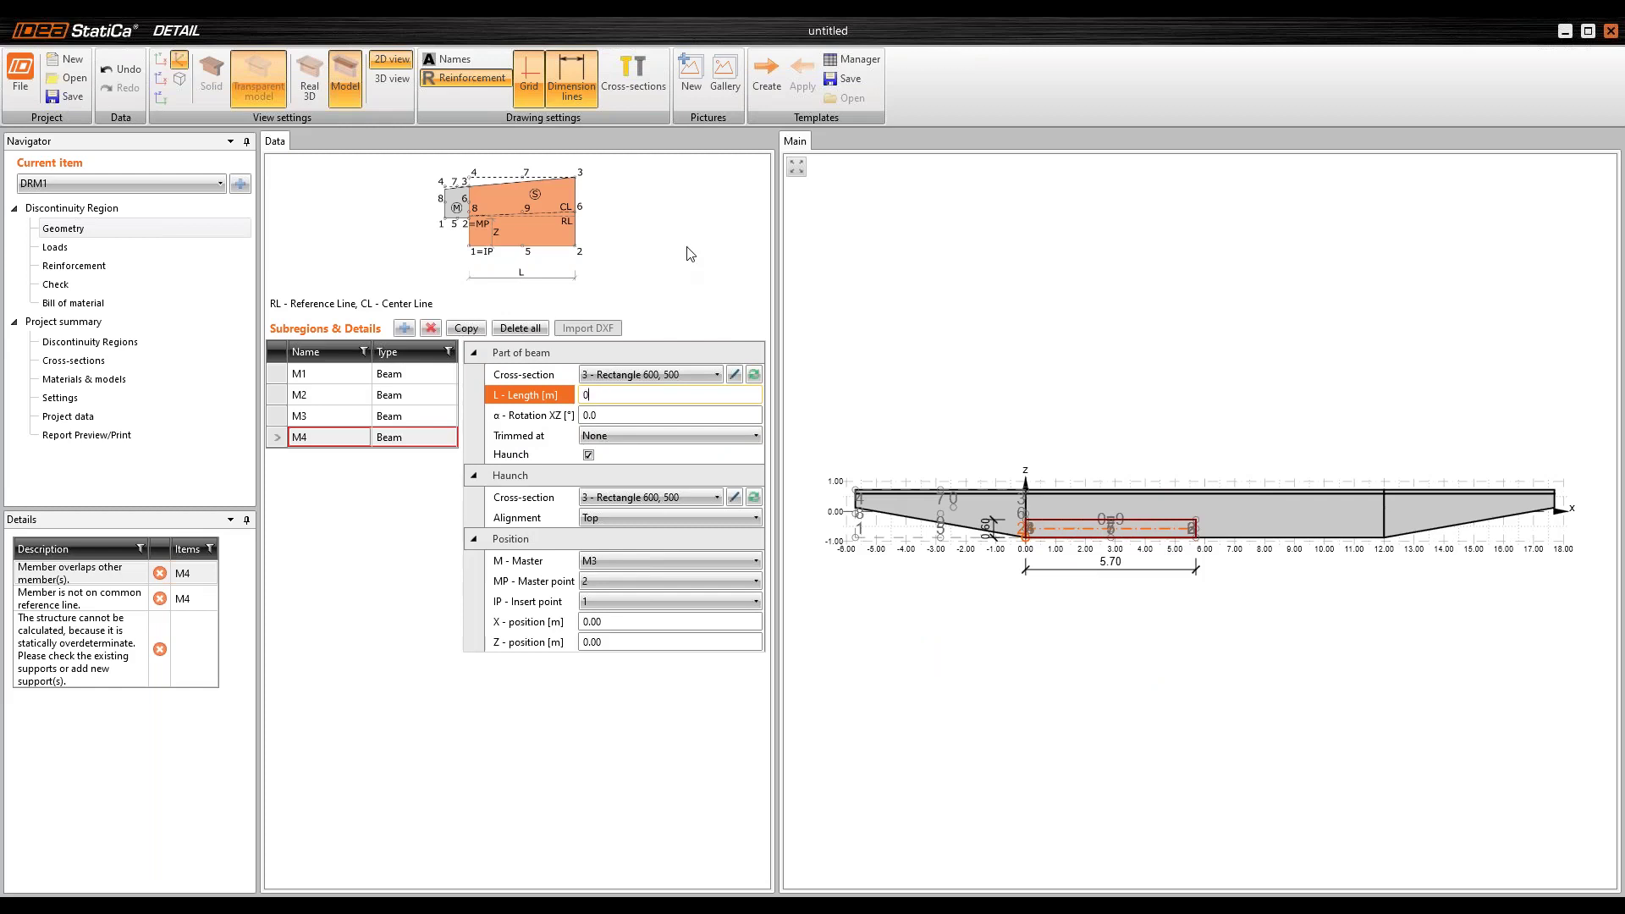
pyautogui.press('Tab')
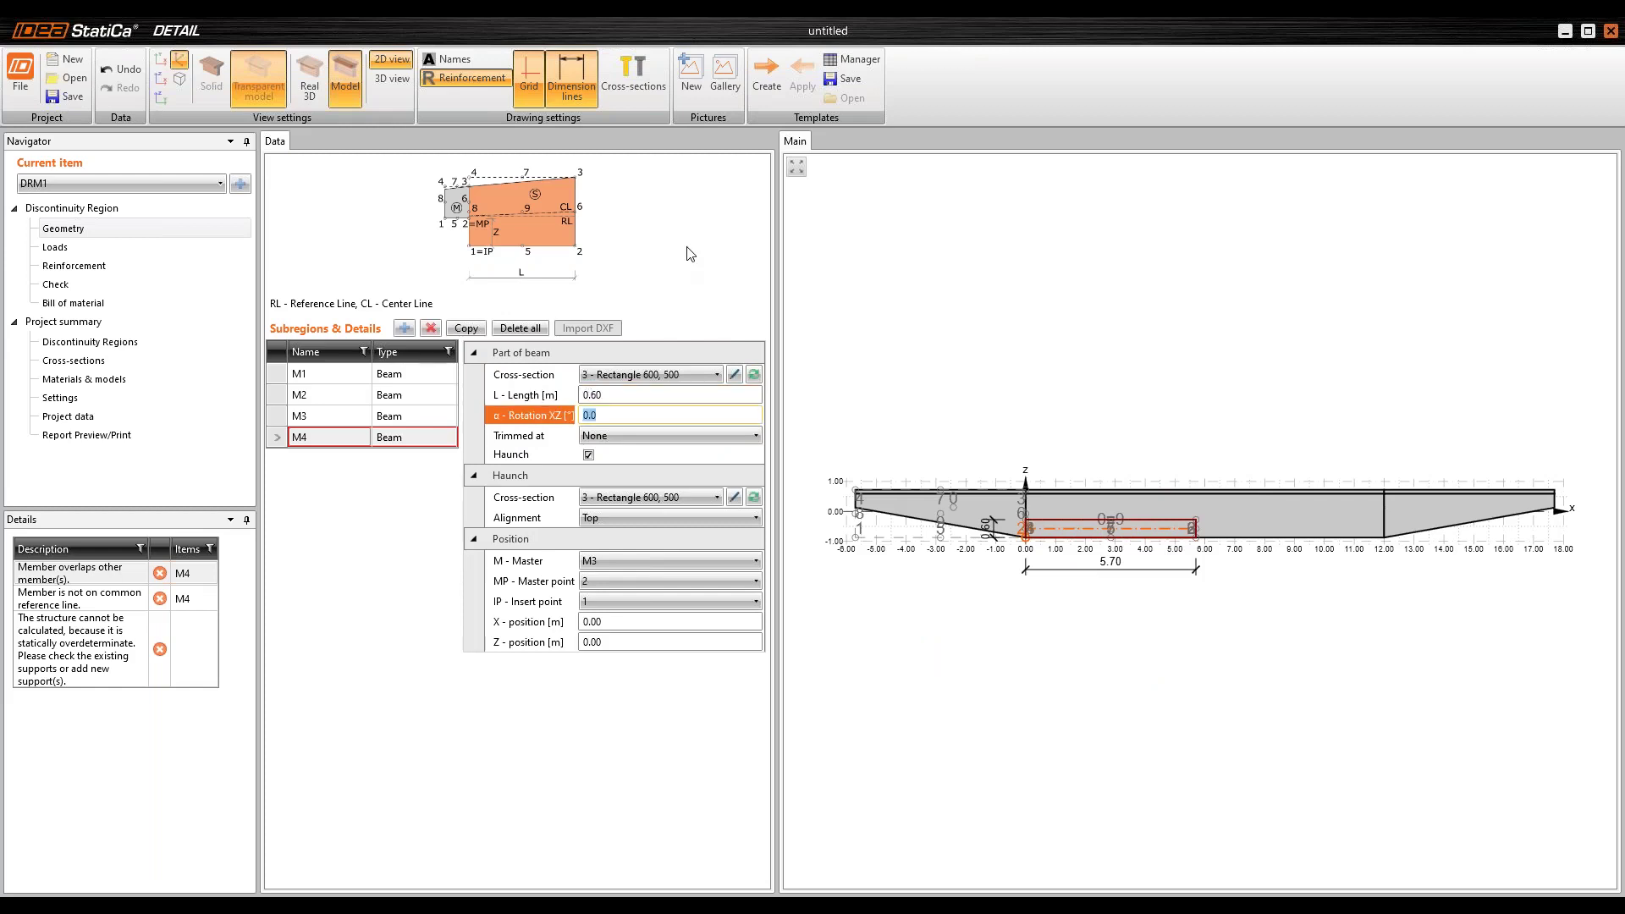
pyautogui.click(669, 562)
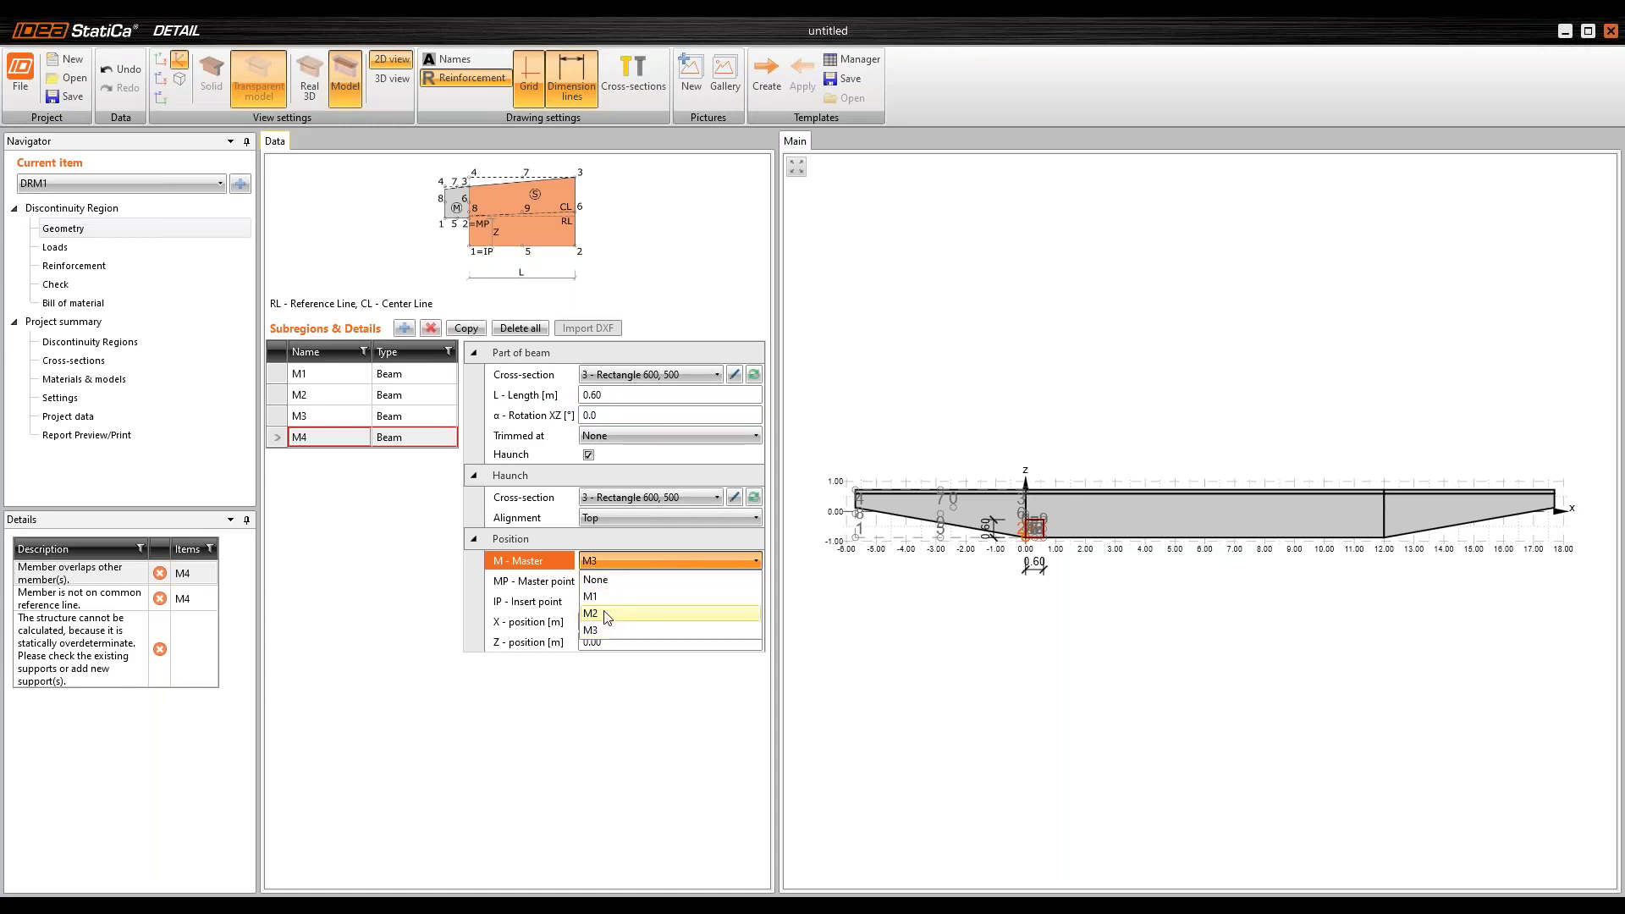
pyautogui.click(608, 614)
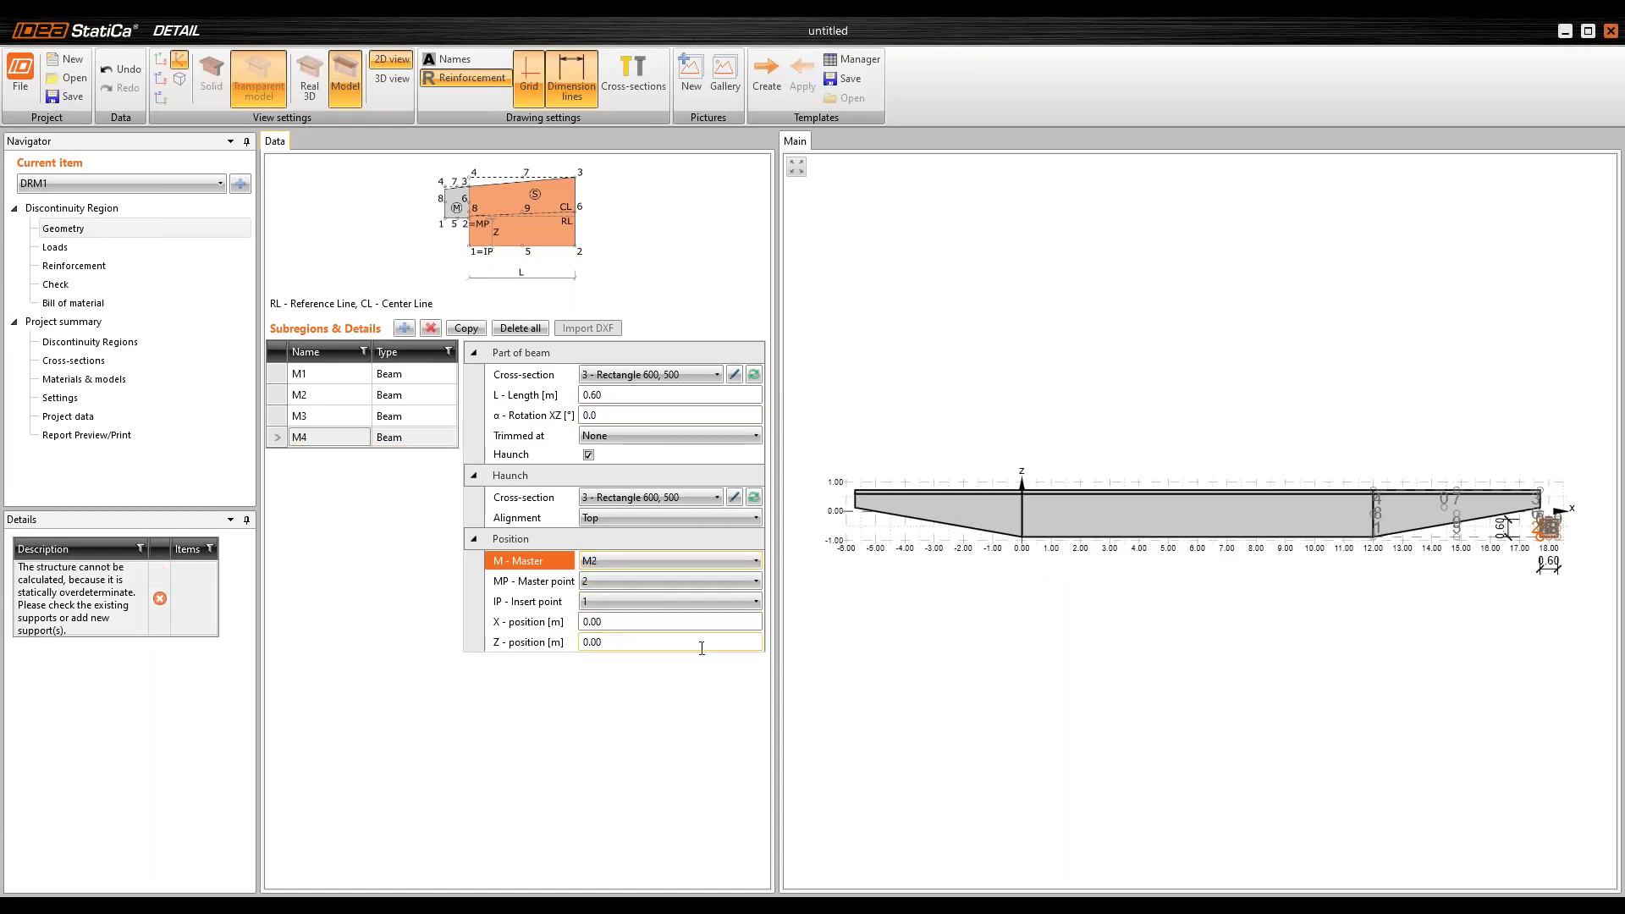
# Step: Position the short rectangular beam at master point 3 of M2 using its insert point 4
pyautogui.scroll(5, 1552, 497)
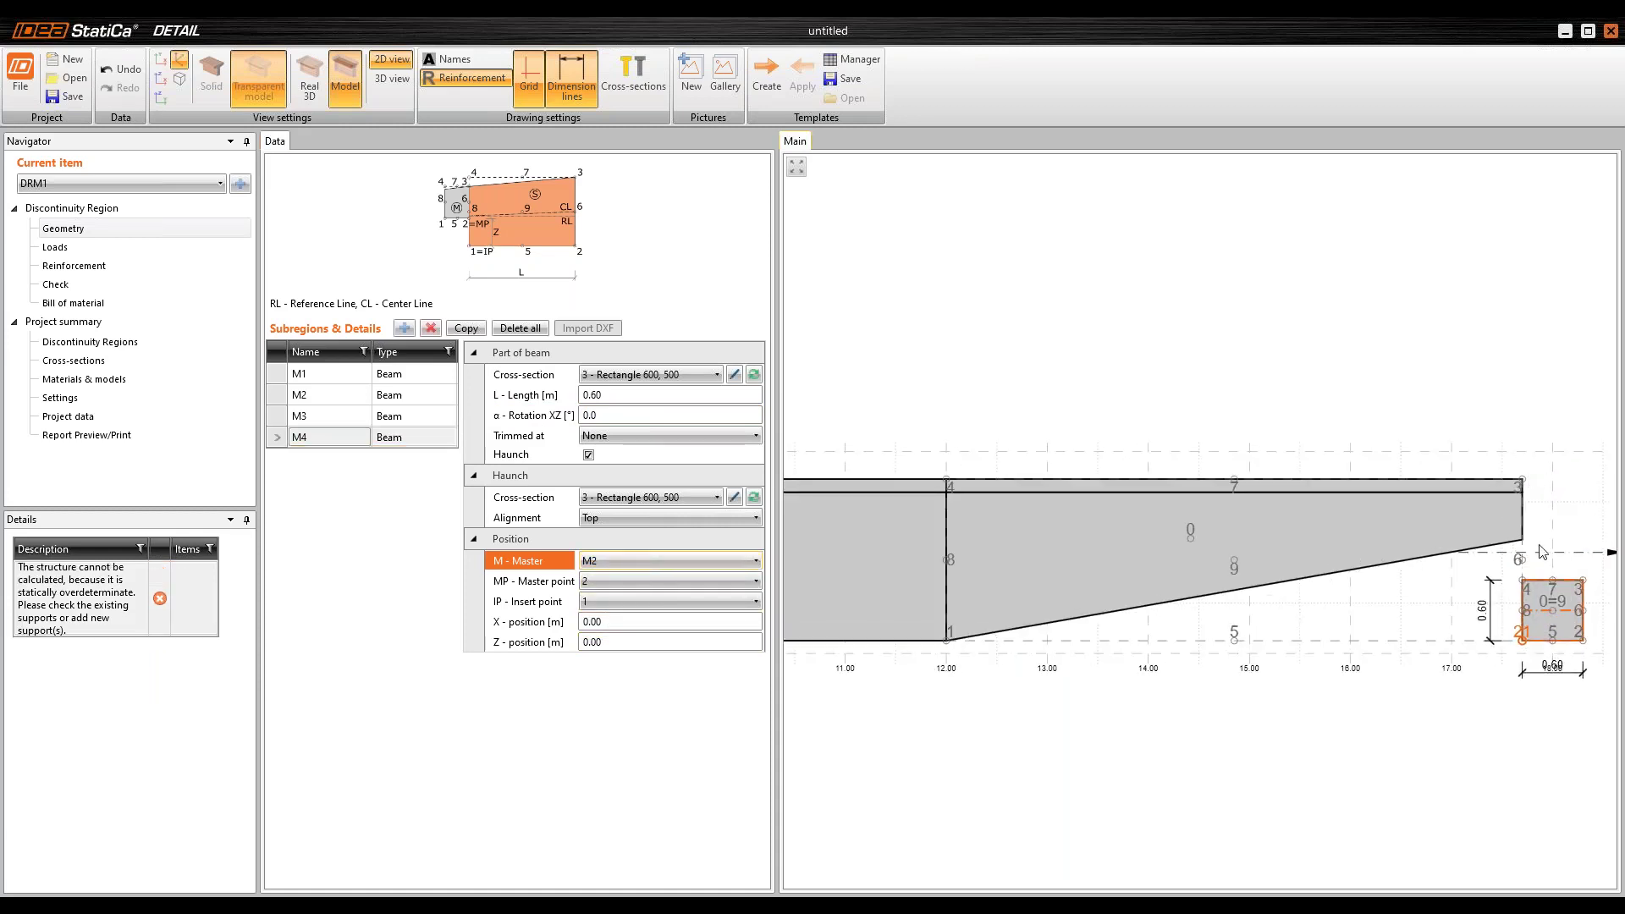
pyautogui.scroll(1, 1527, 484)
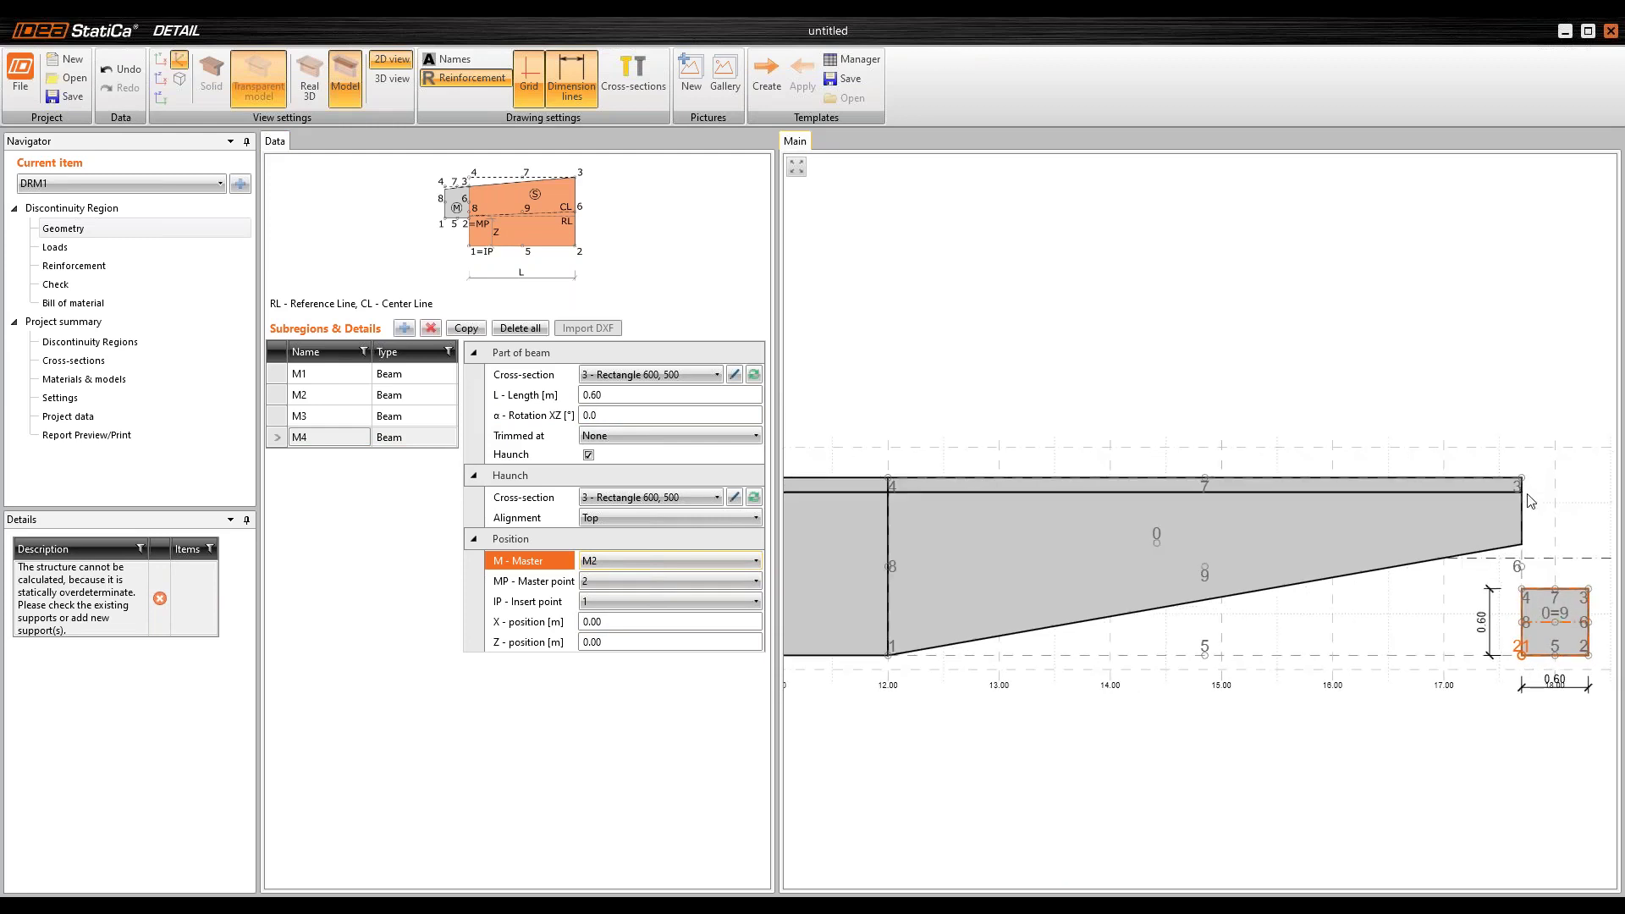
pyautogui.click(598, 582)
pyautogui.click(603, 651)
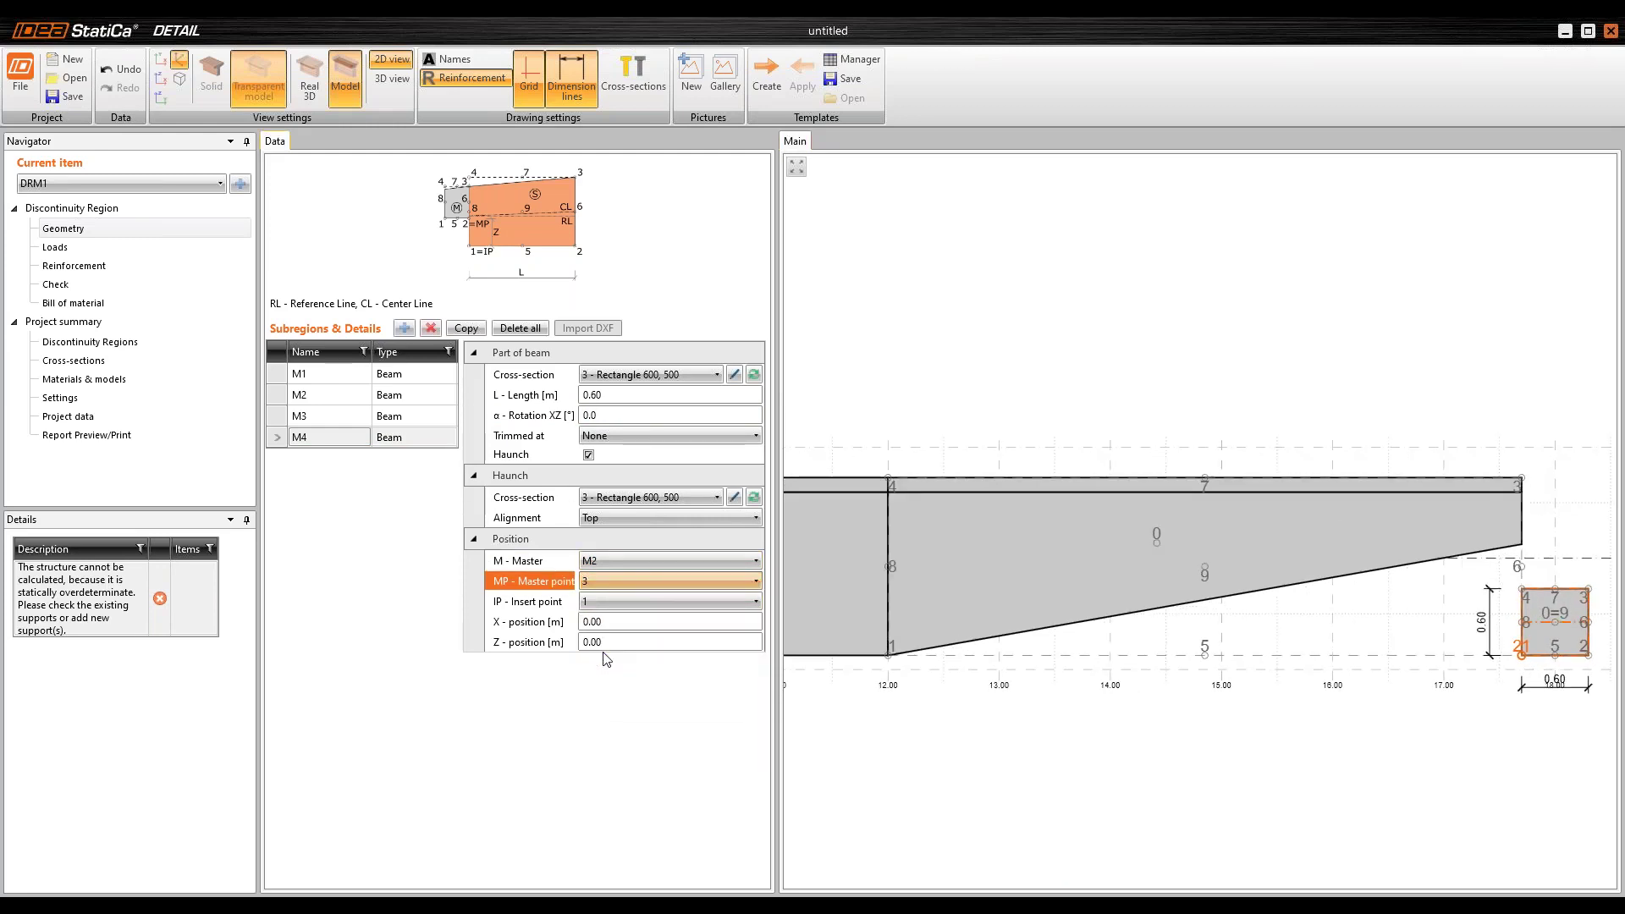
pyautogui.click(608, 601)
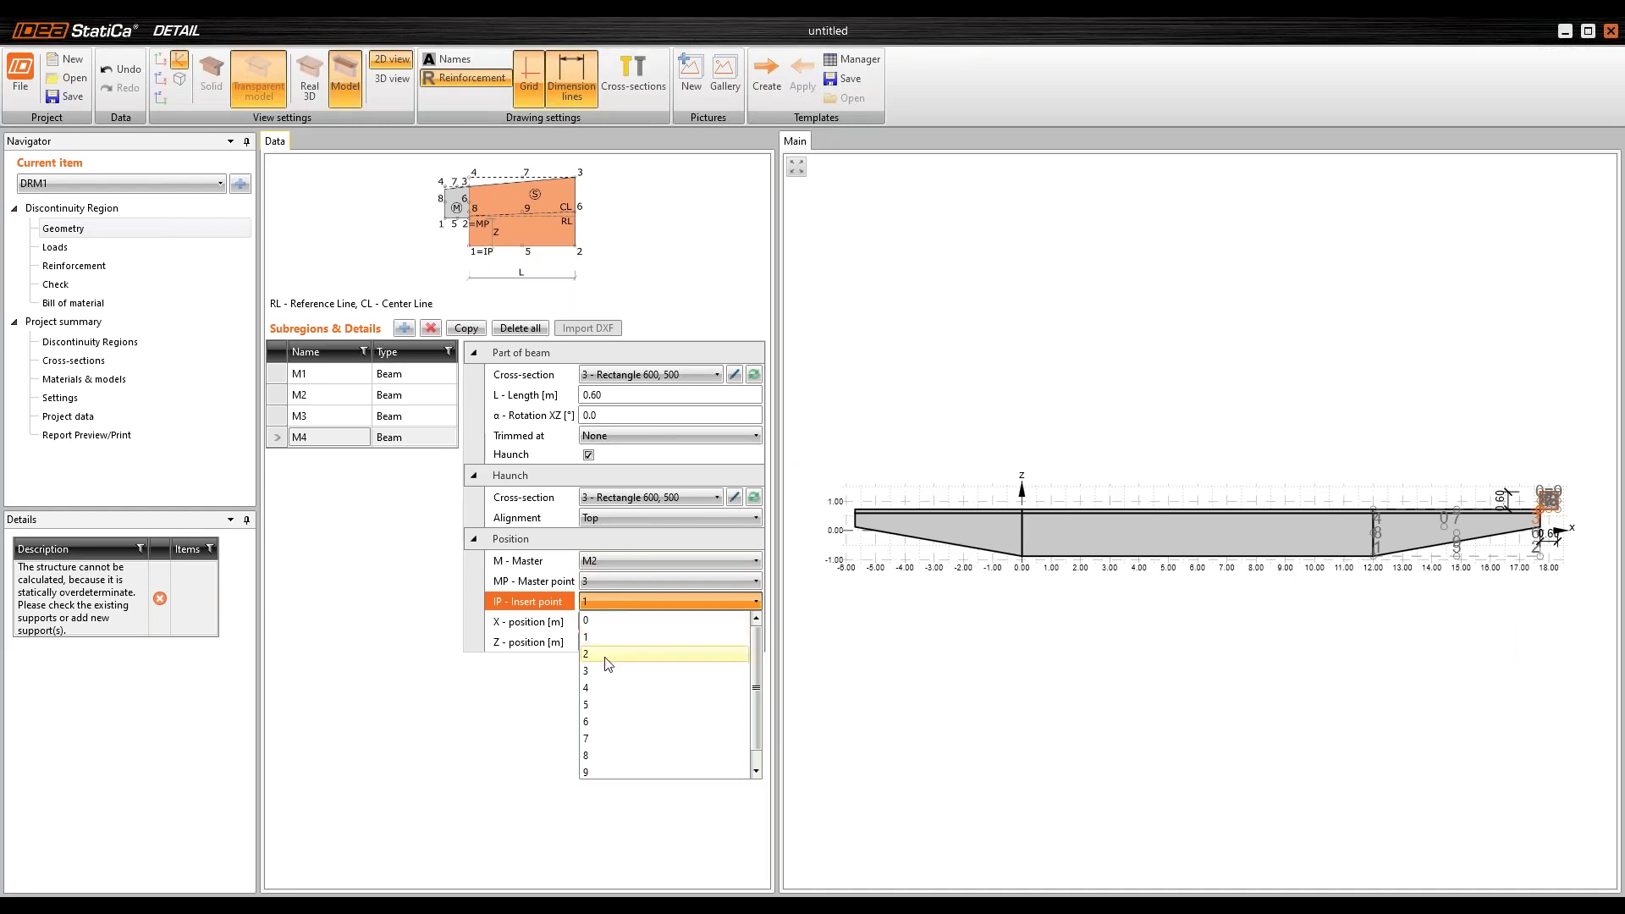
pyautogui.click(602, 686)
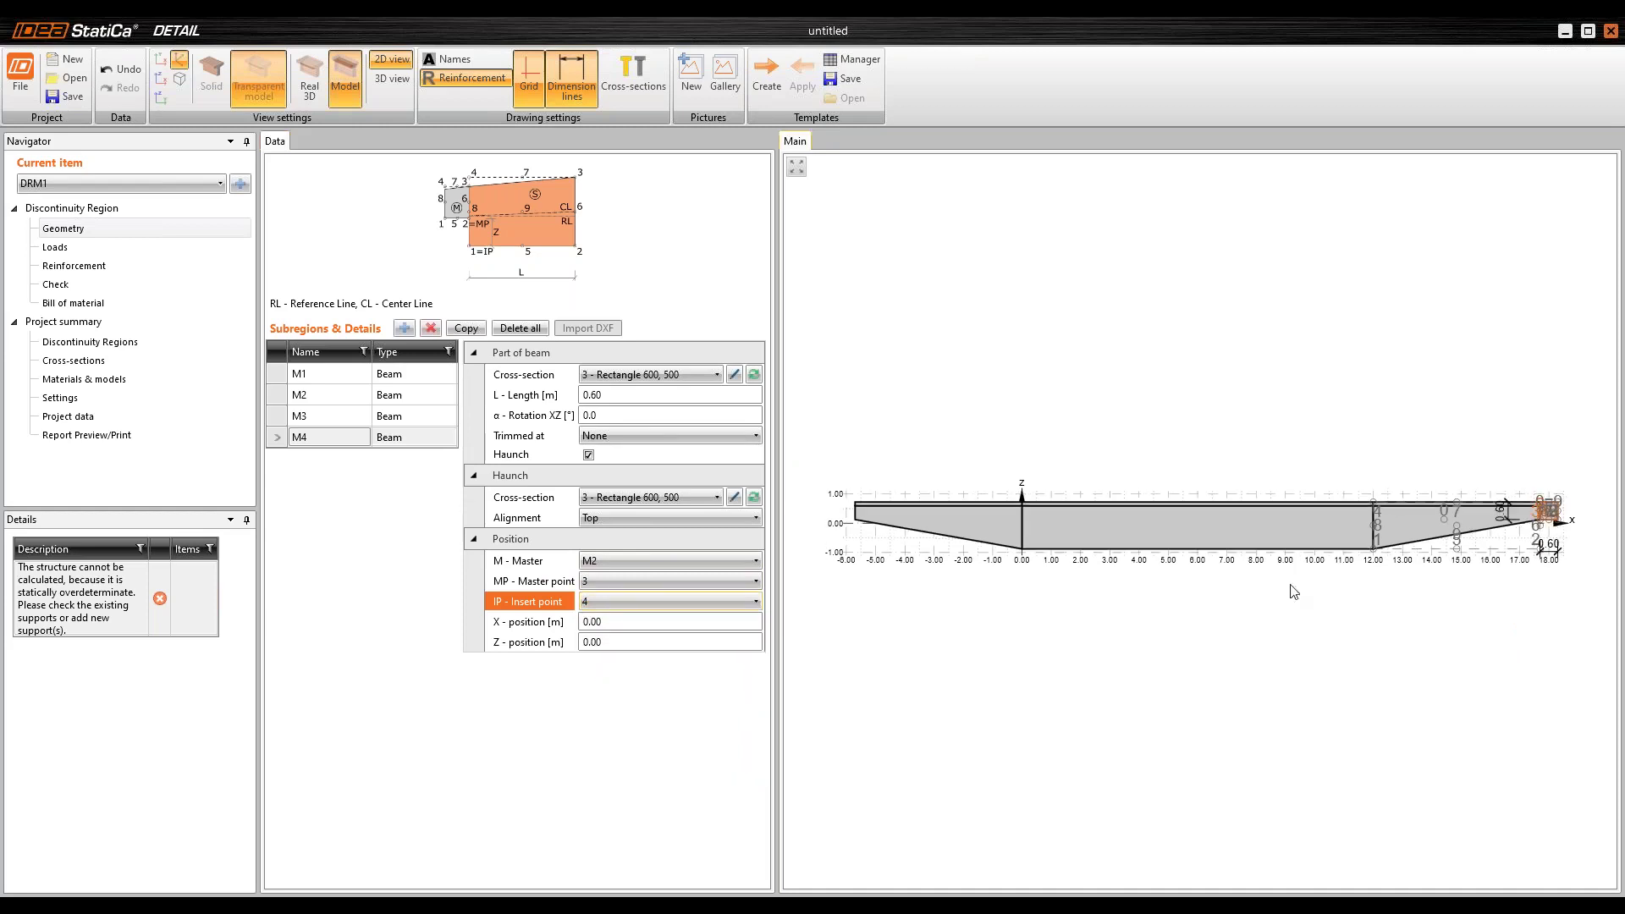
pyautogui.scroll(3, 1525, 510)
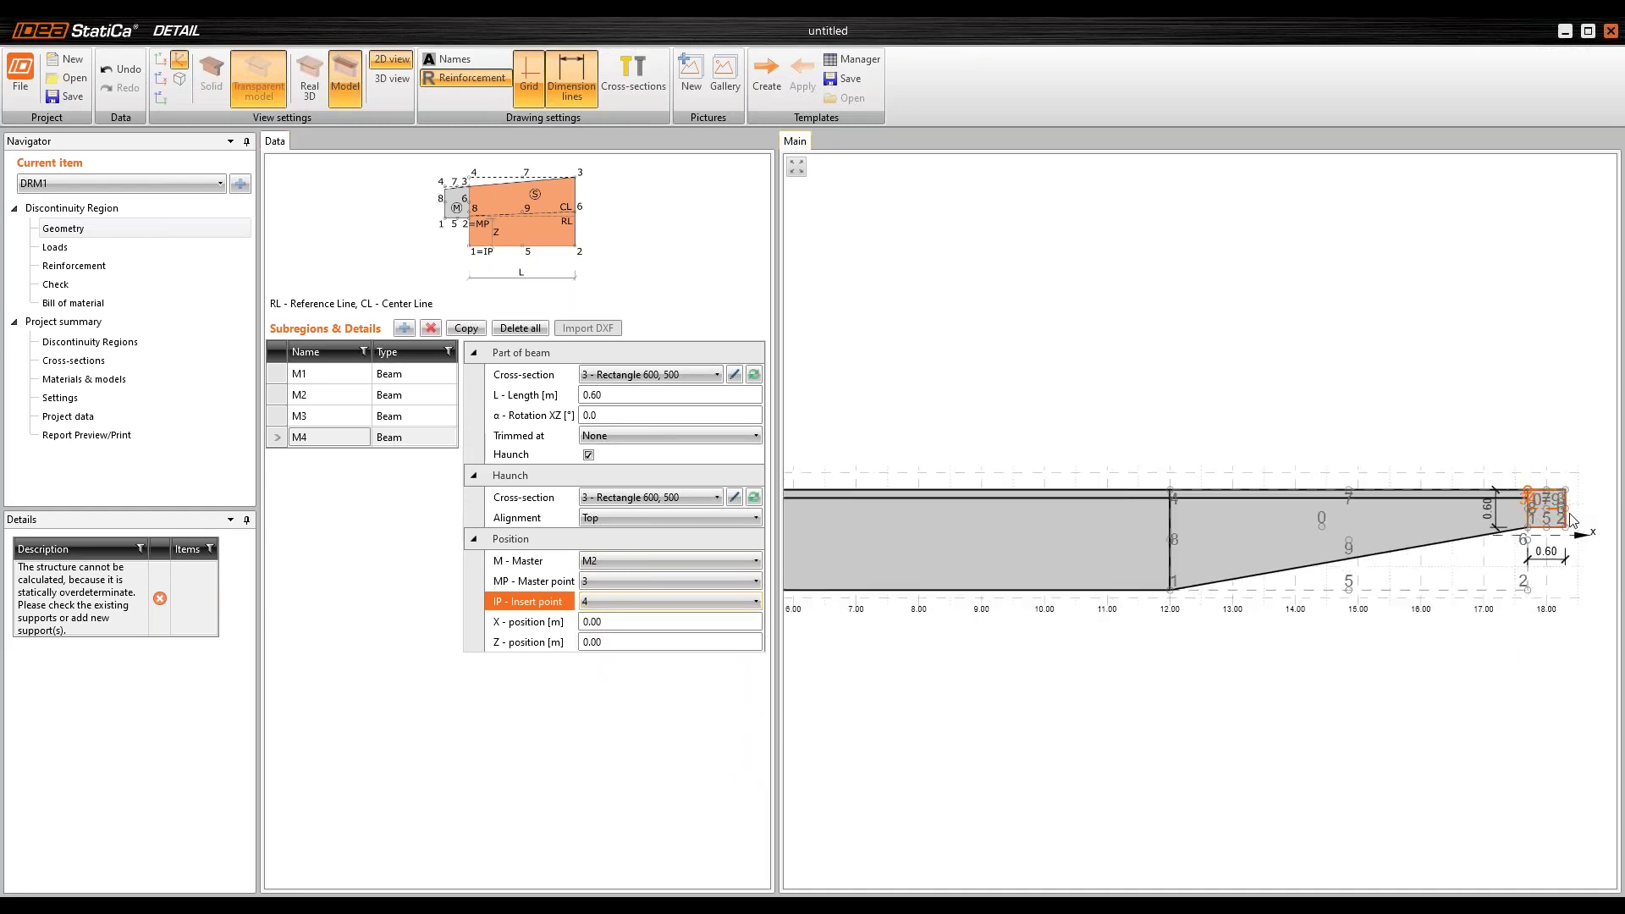
pyautogui.middleClick(1260, 431)
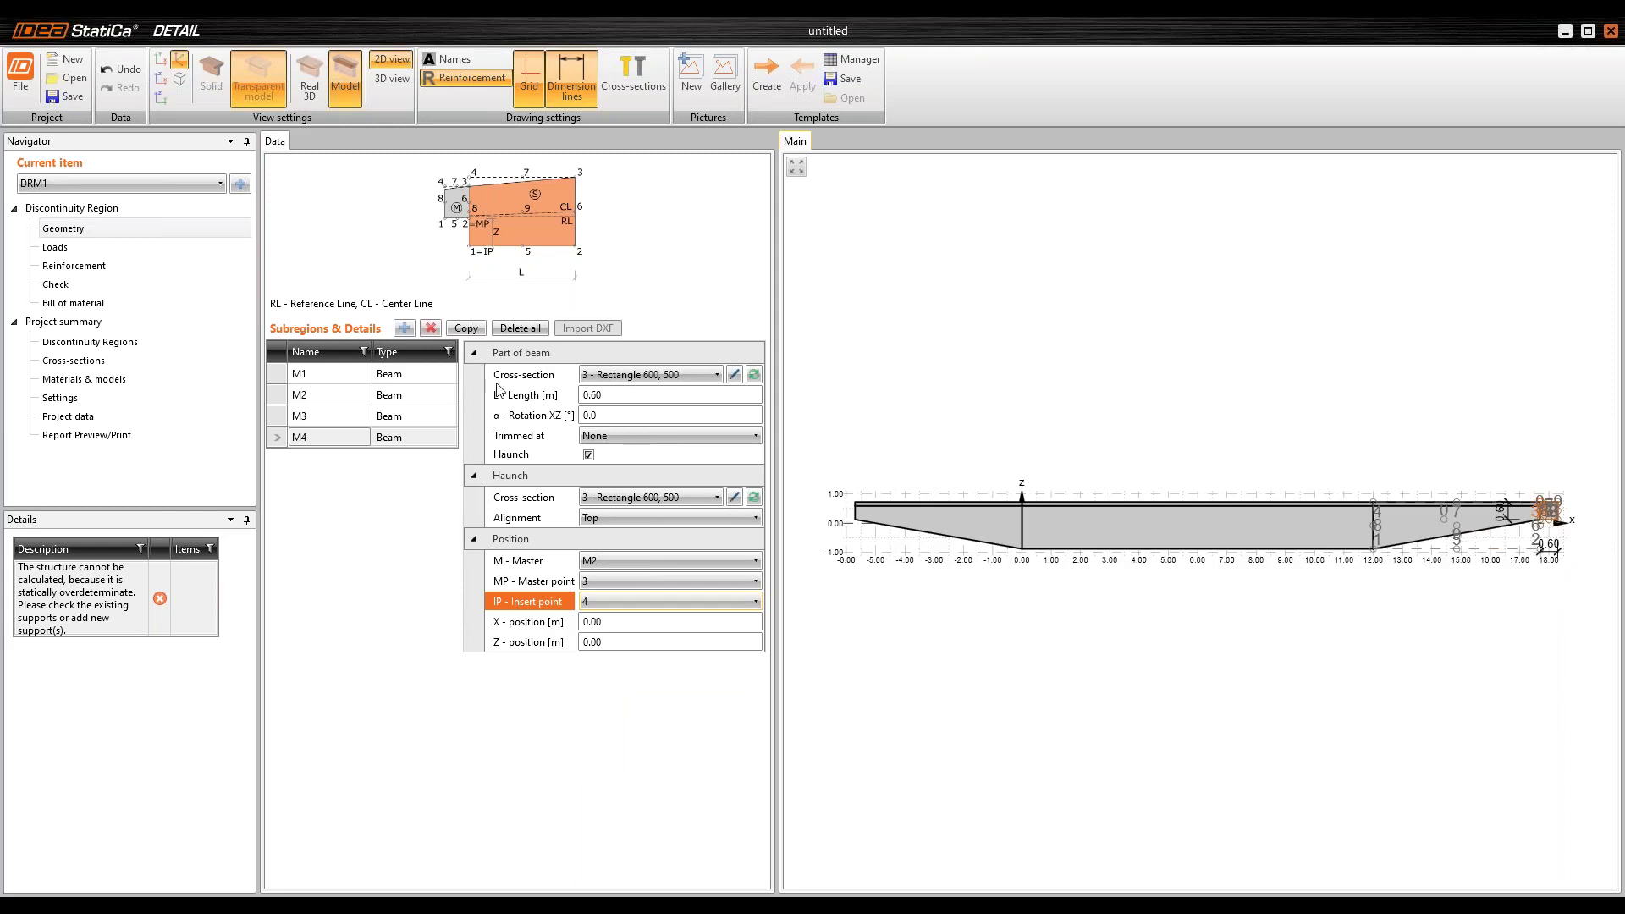
# Step: Copy the short rectangular beam and position the copy at master point 4 of M3 using its insert point 3
pyautogui.click(466, 328)
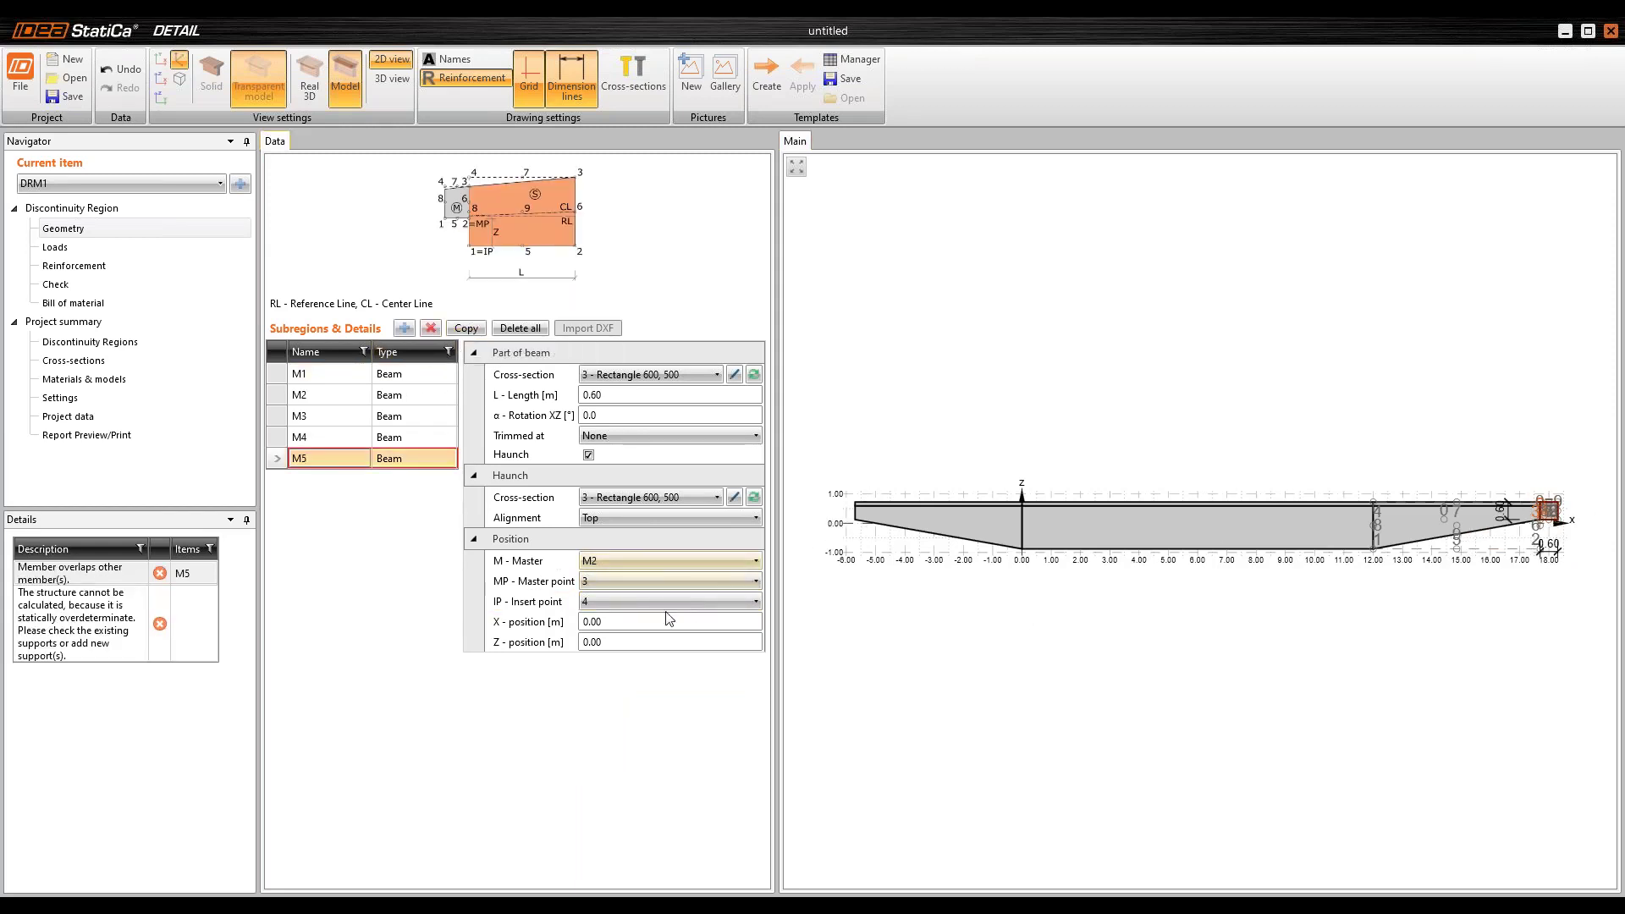
pyautogui.click(627, 562)
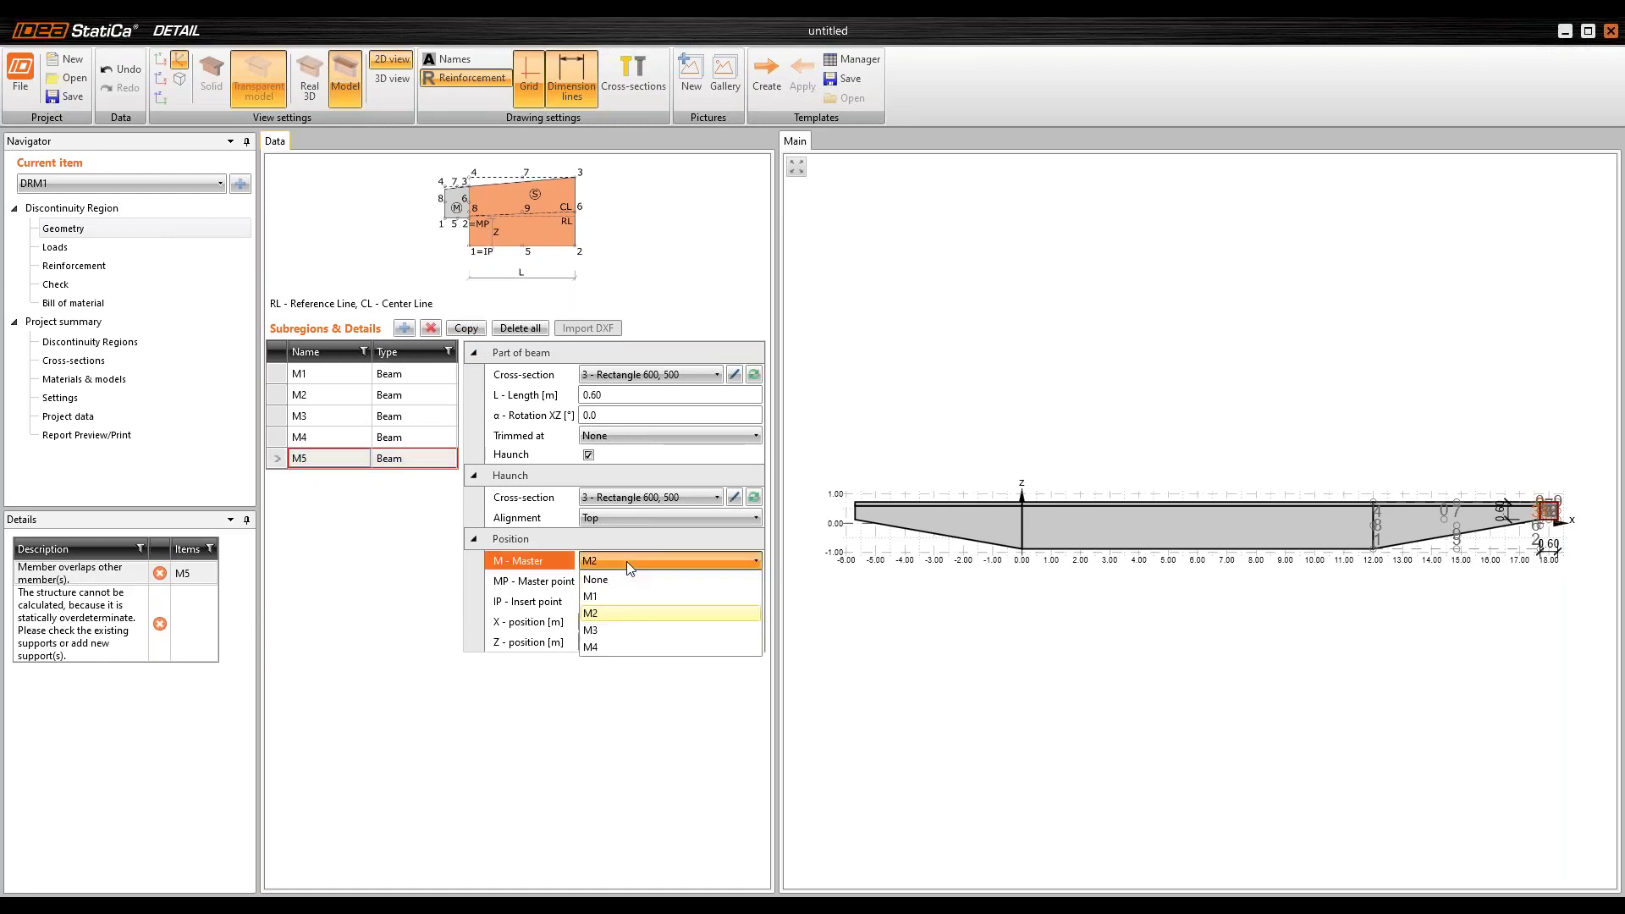
pyautogui.click(609, 630)
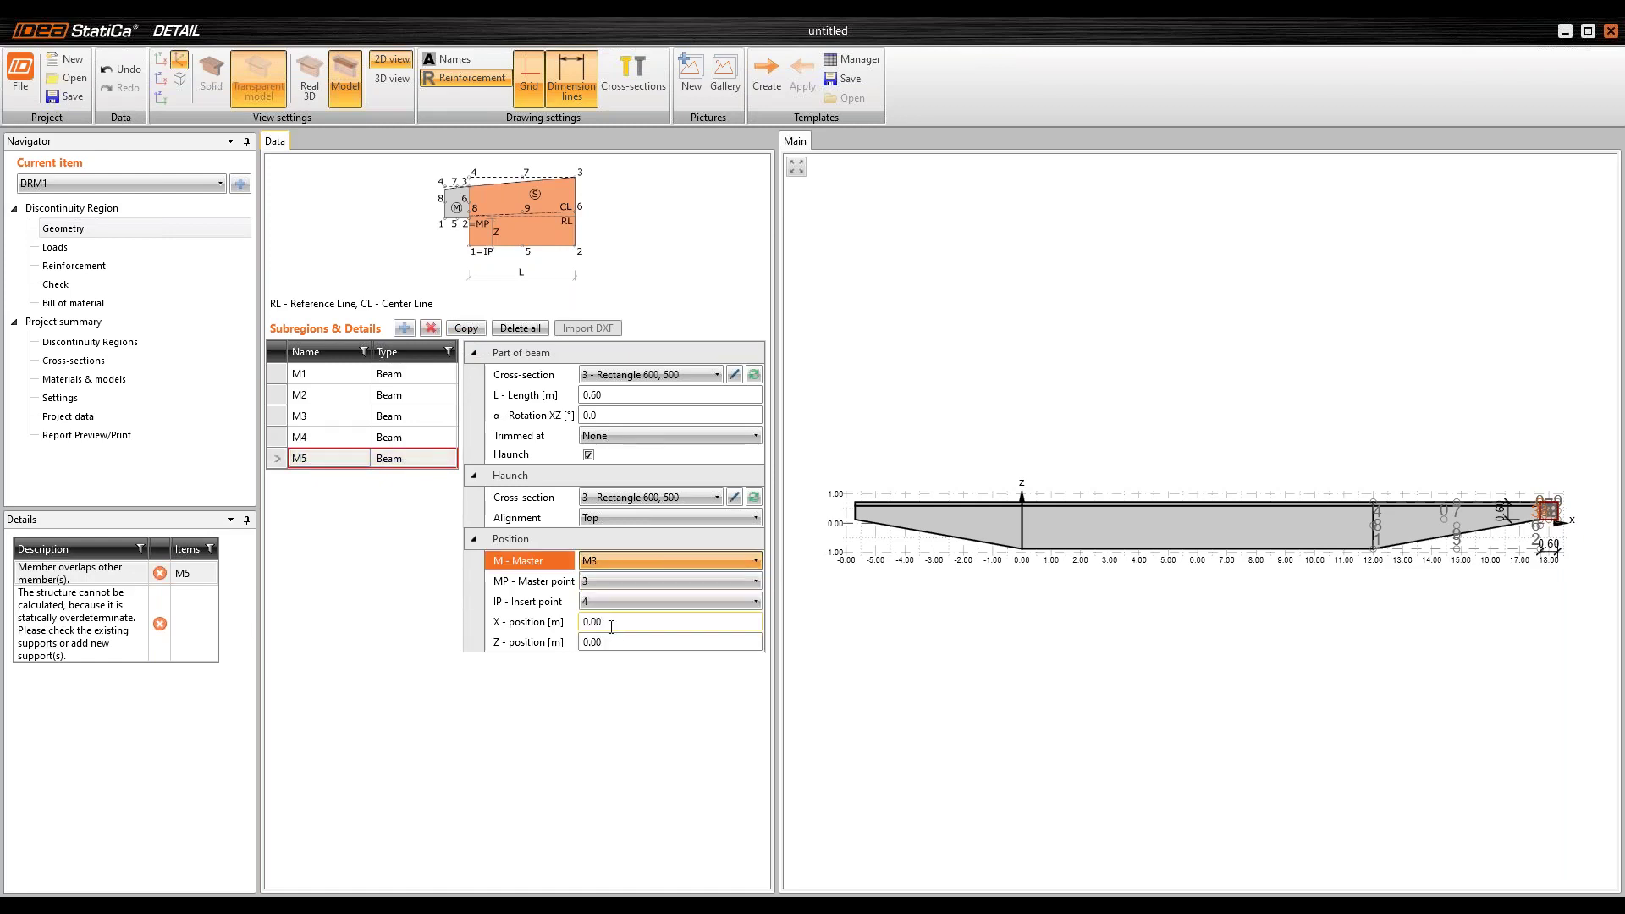
pyautogui.click(608, 582)
pyautogui.click(600, 660)
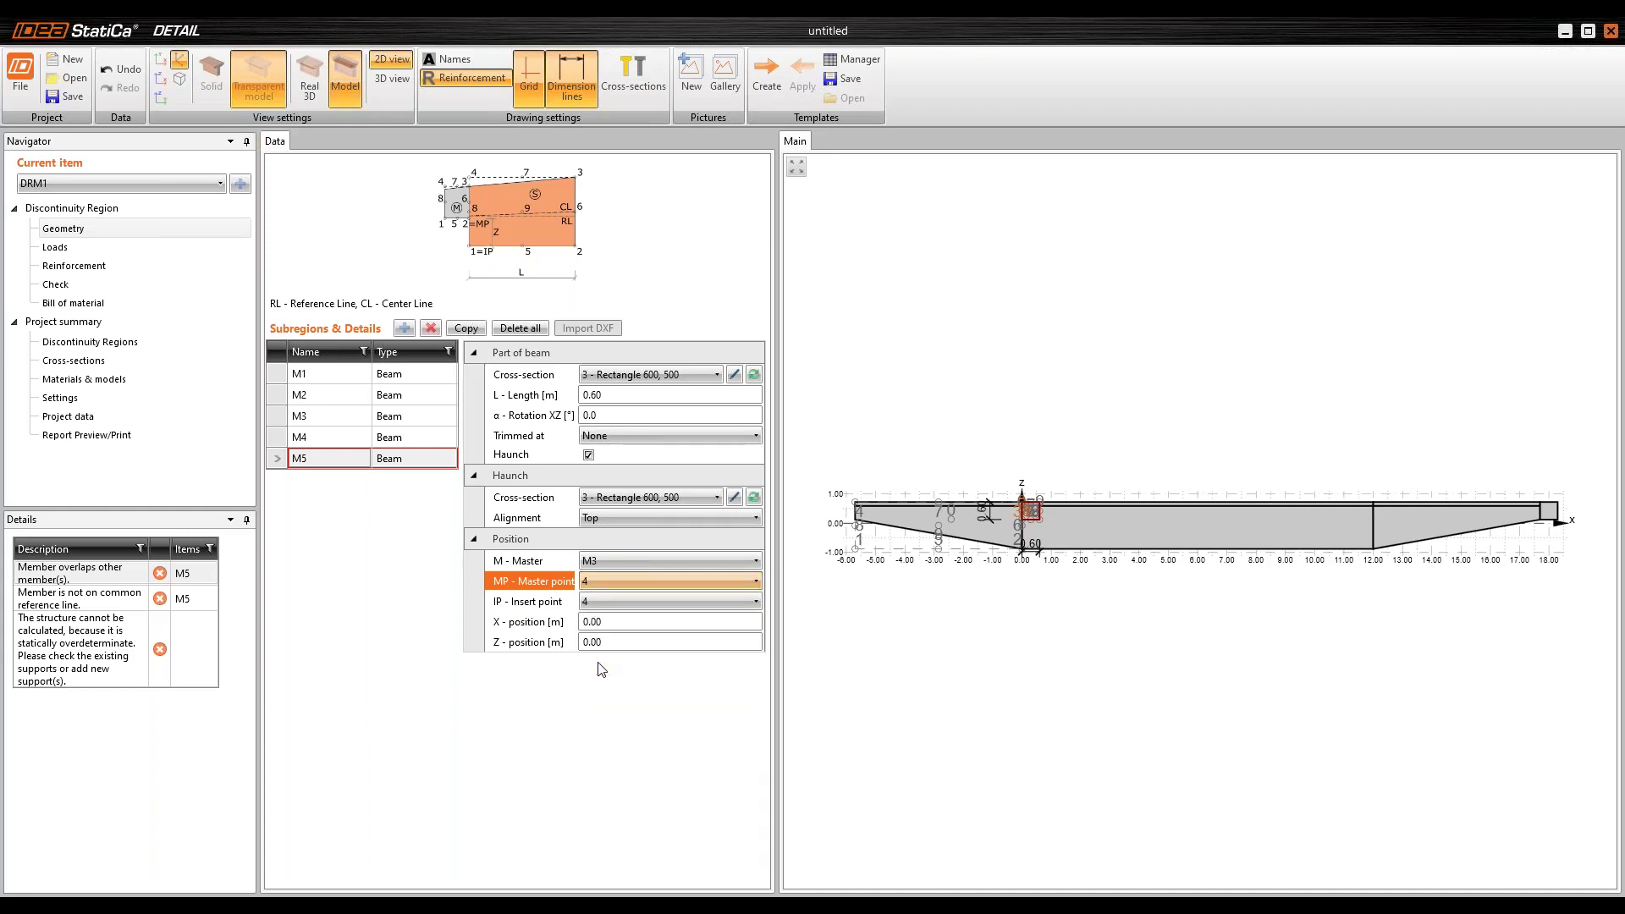
pyautogui.click(626, 585)
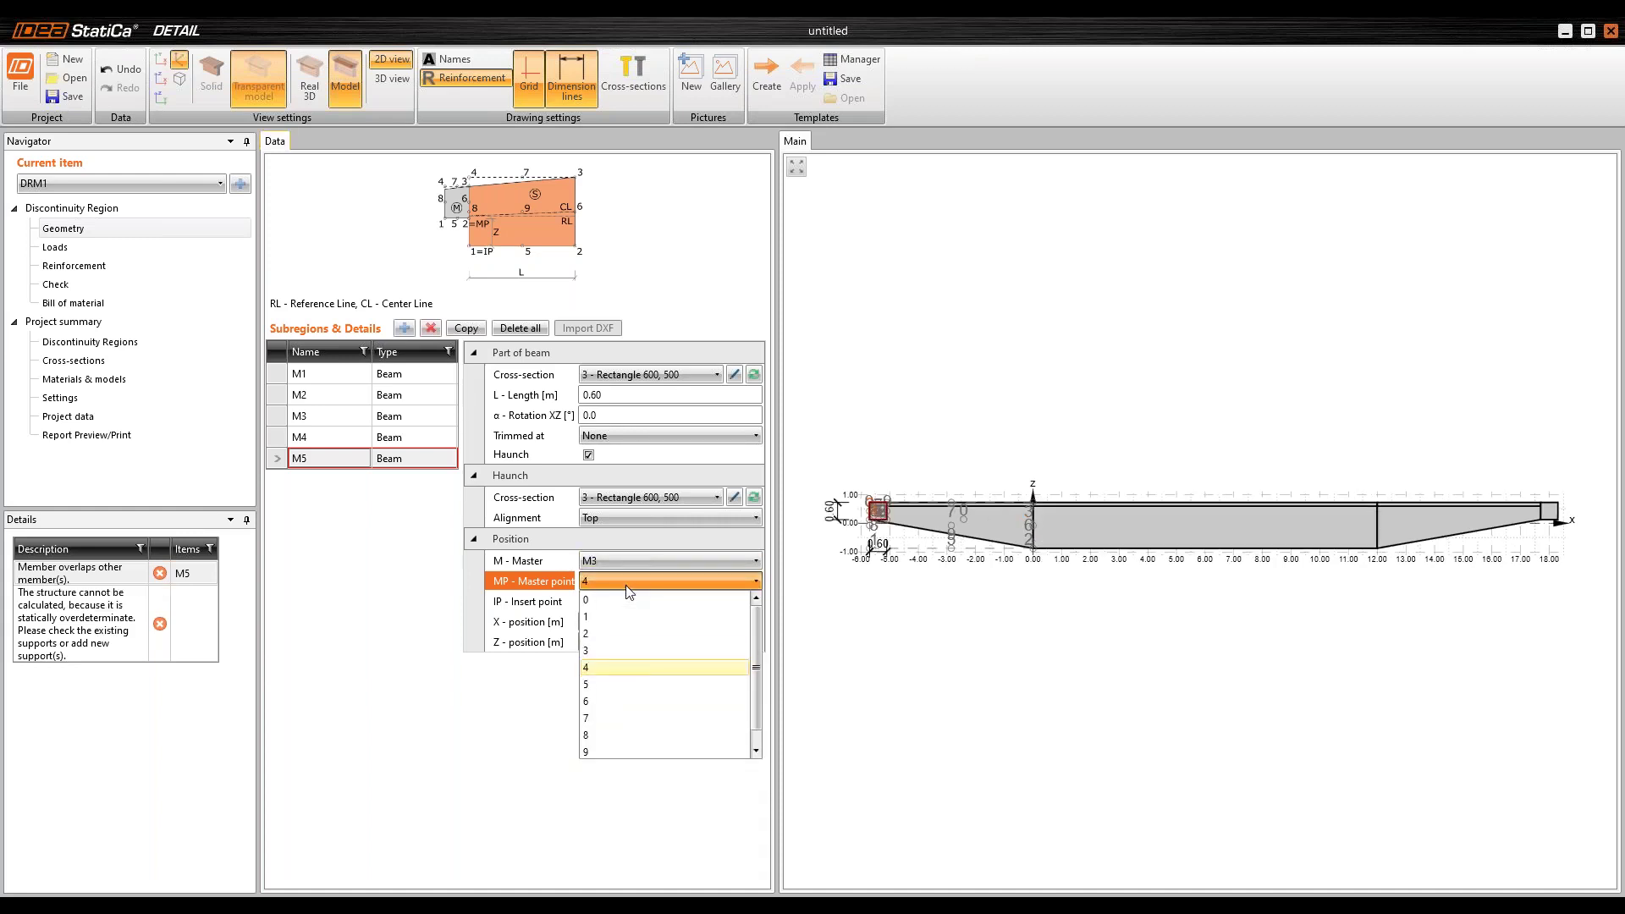
pyautogui.click(626, 585)
pyautogui.click(611, 600)
pyautogui.click(673, 653)
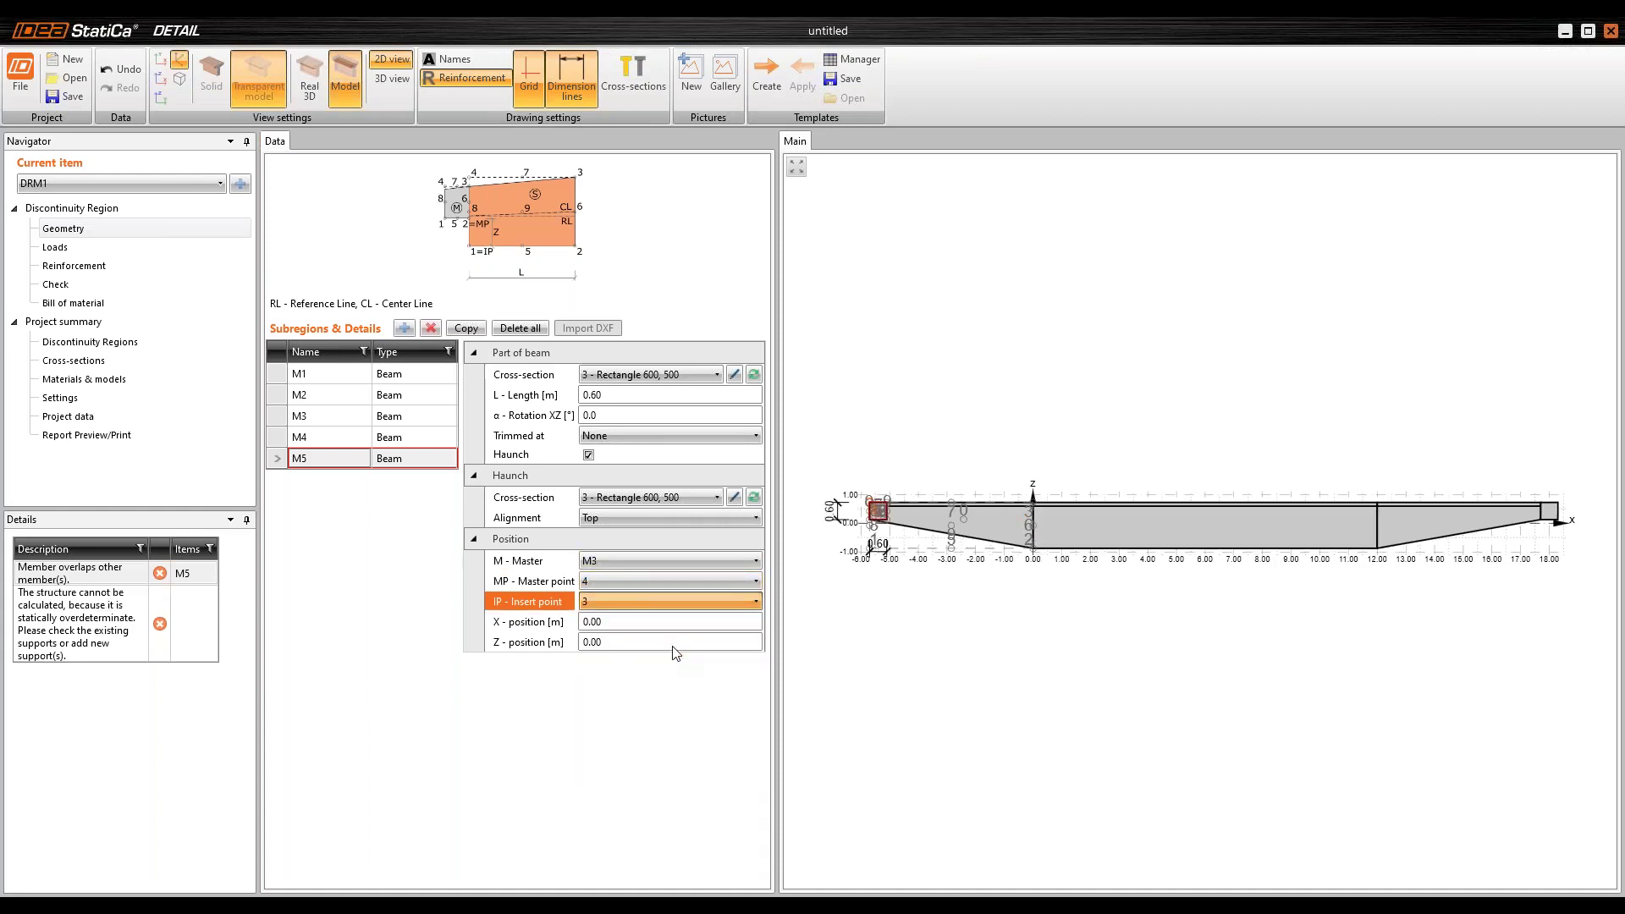
pyautogui.scroll(5, 855, 525)
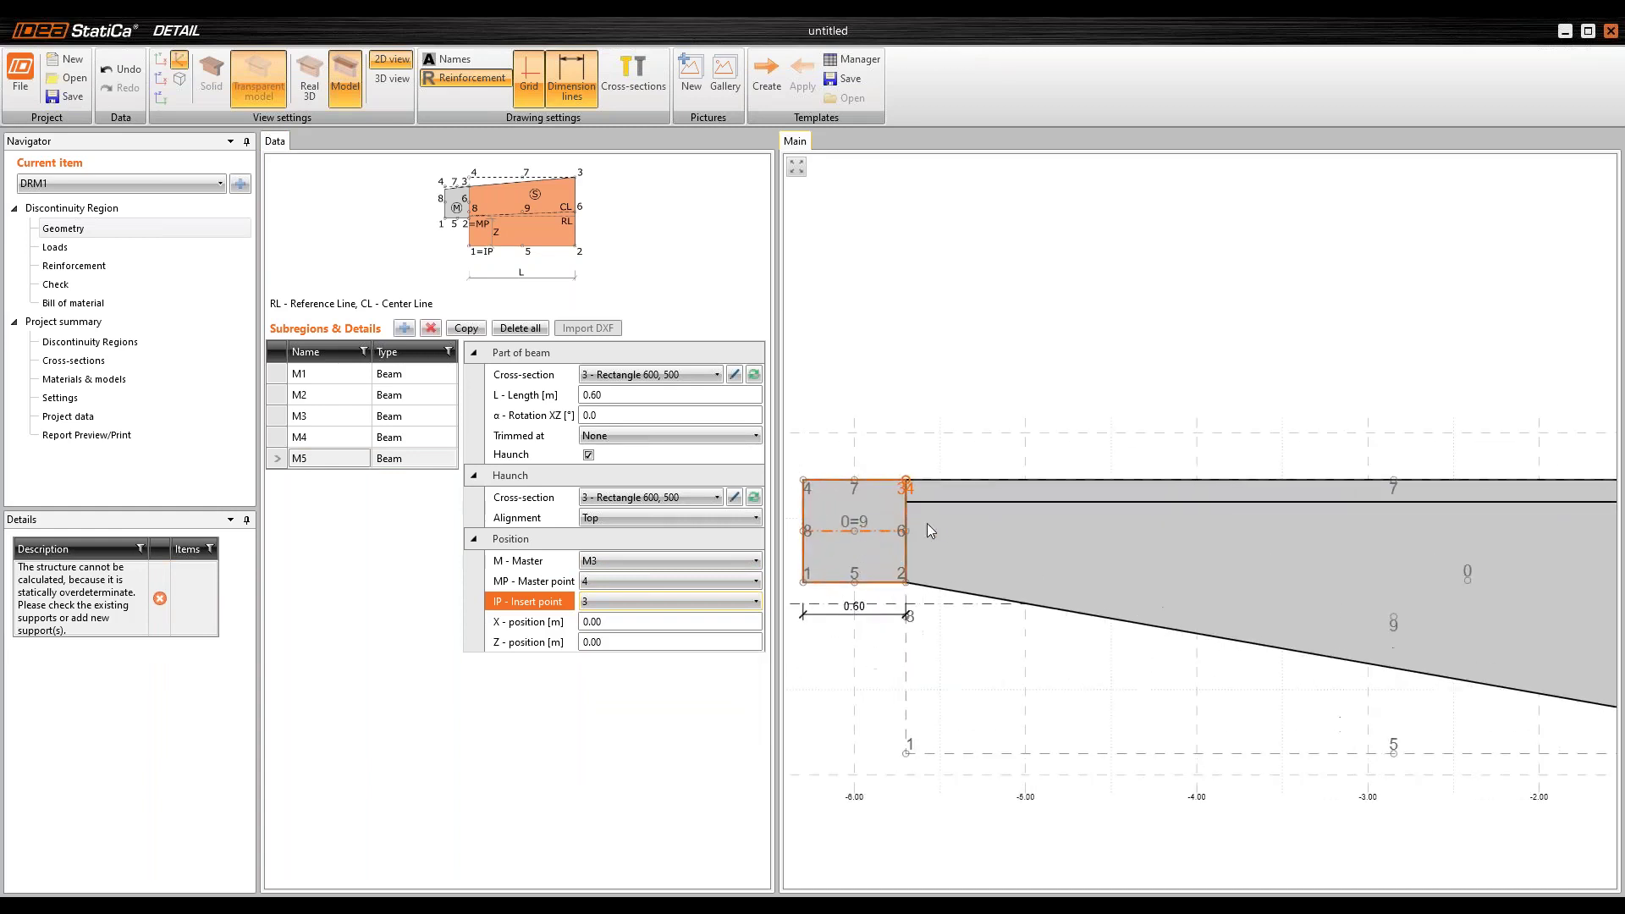
pyautogui.scroll(-5, 935, 531)
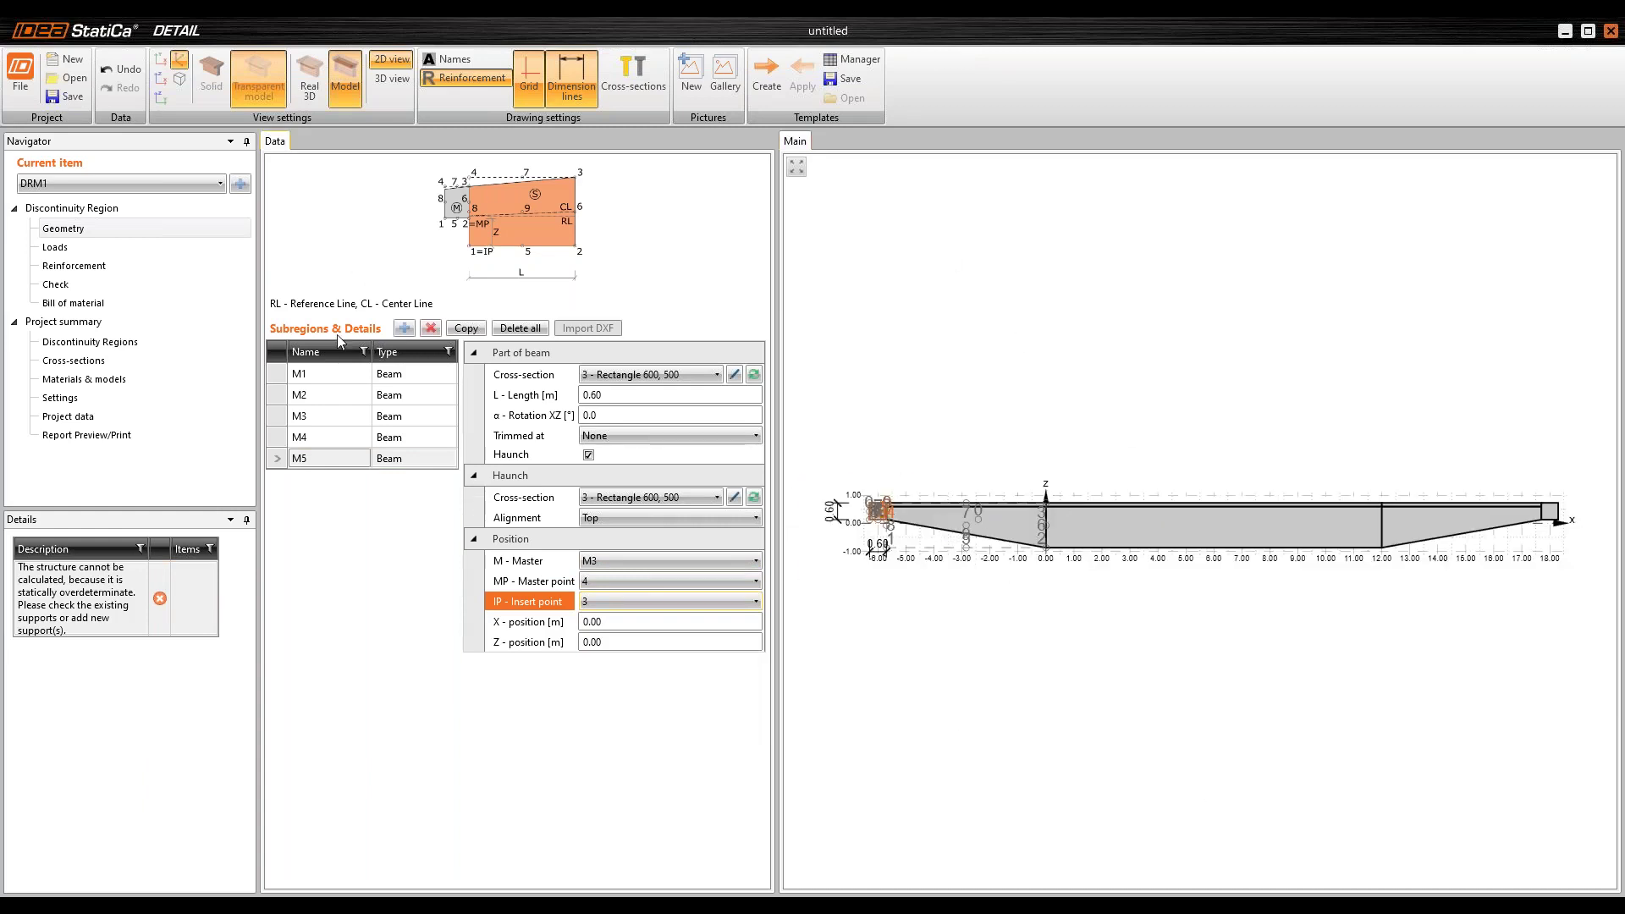
# Step: Add a point bearing plate support and assign it to master beam M4
pyautogui.click(404, 329)
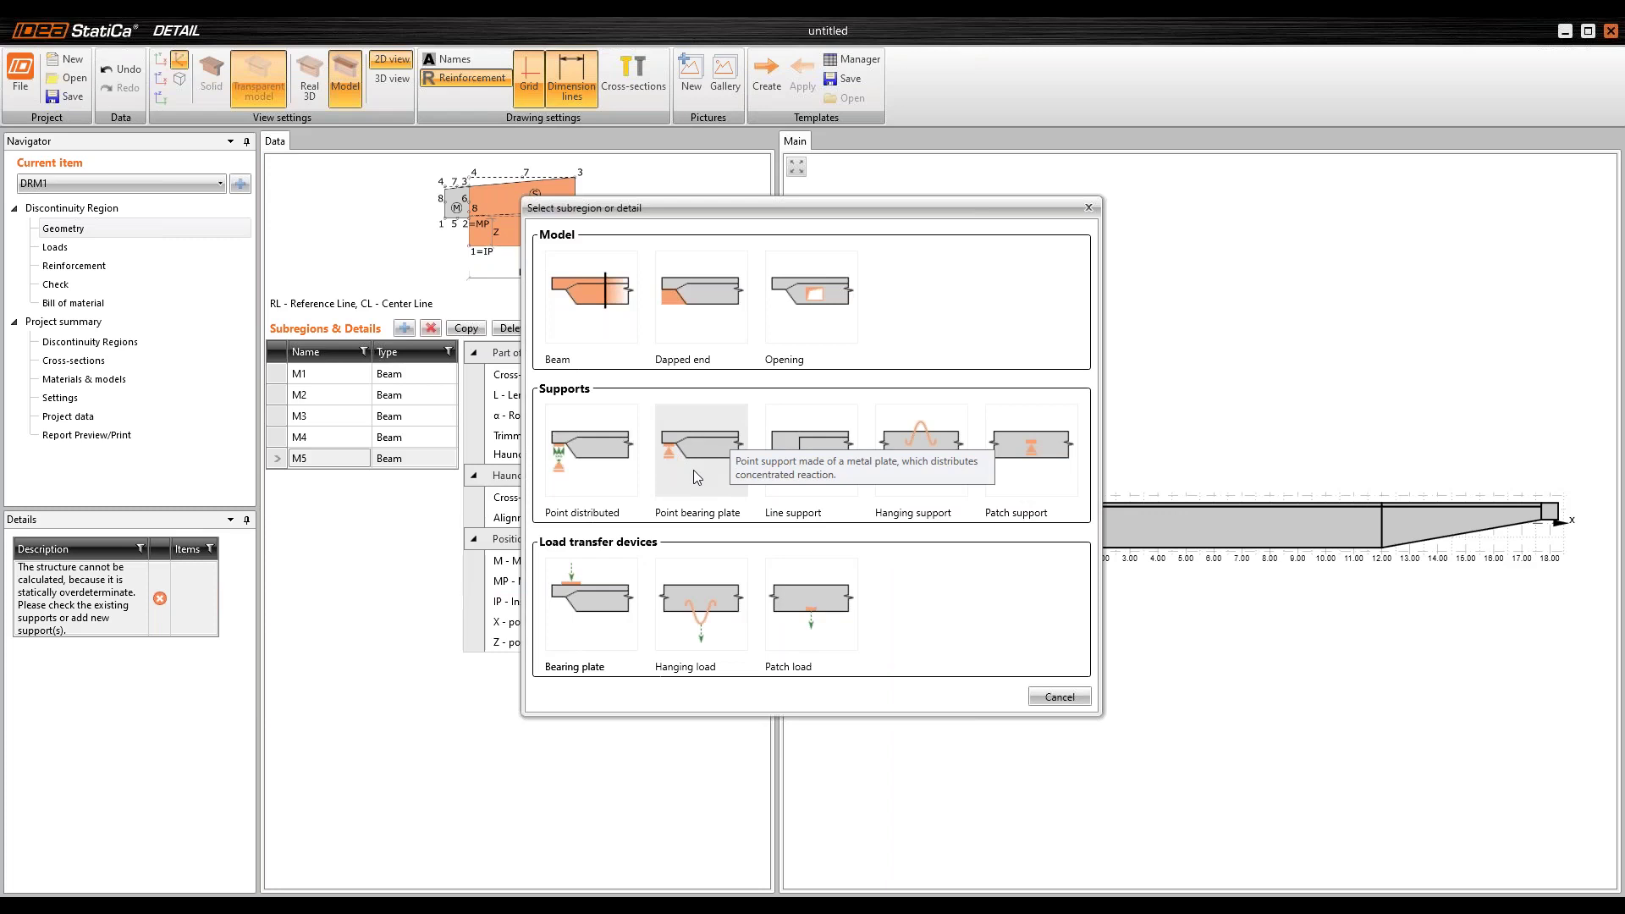
pyautogui.click(698, 462)
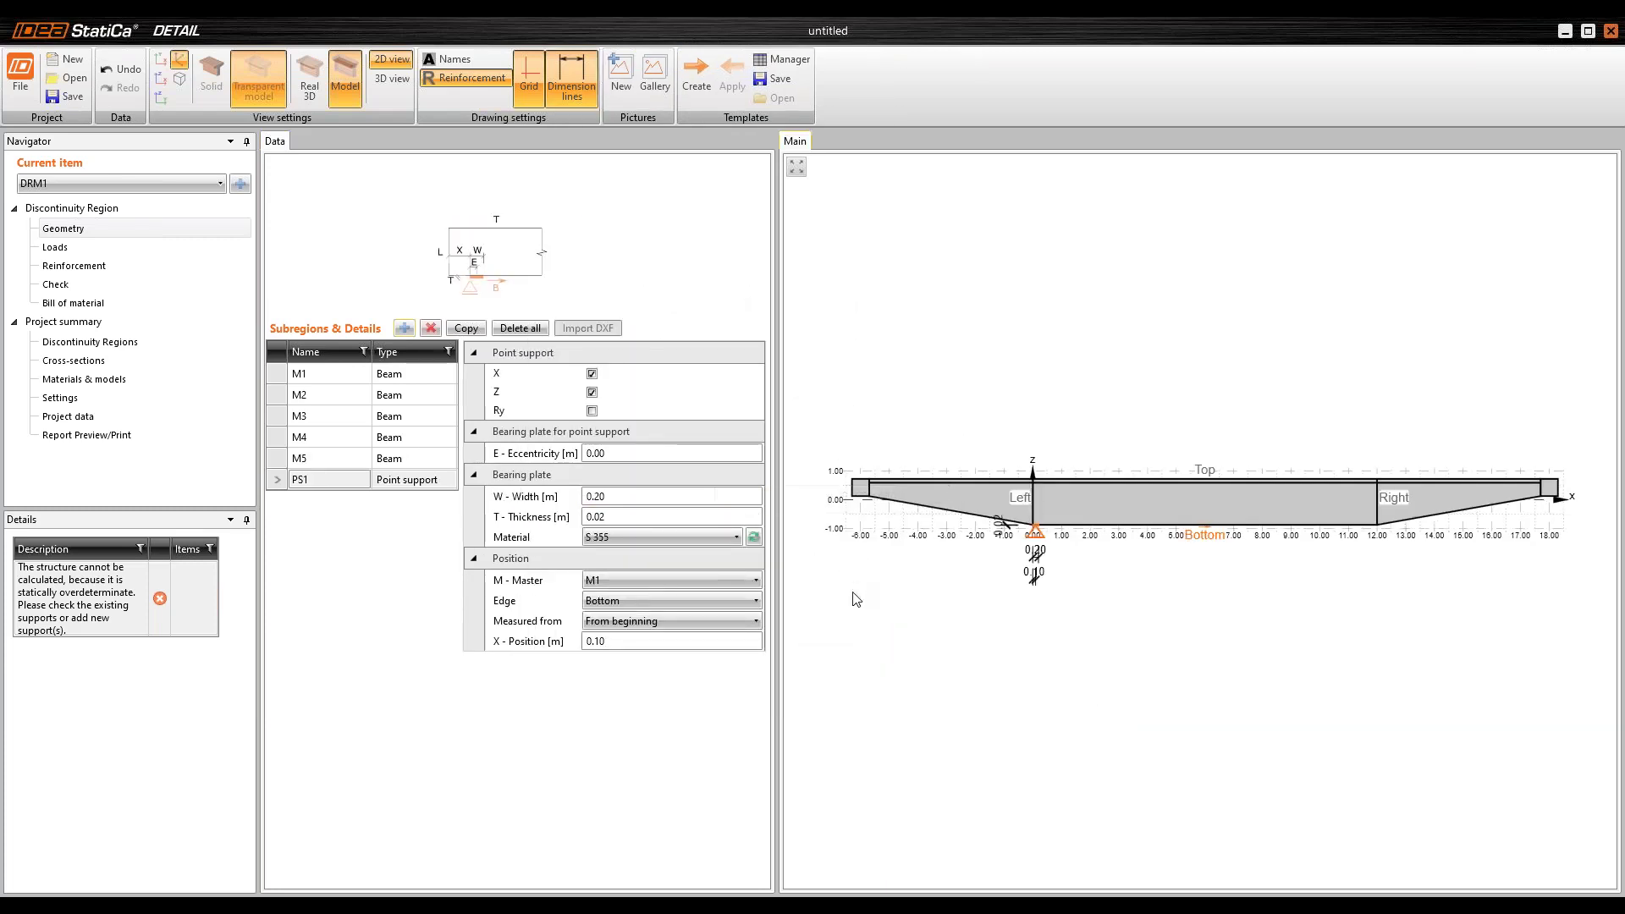
pyautogui.click(713, 579)
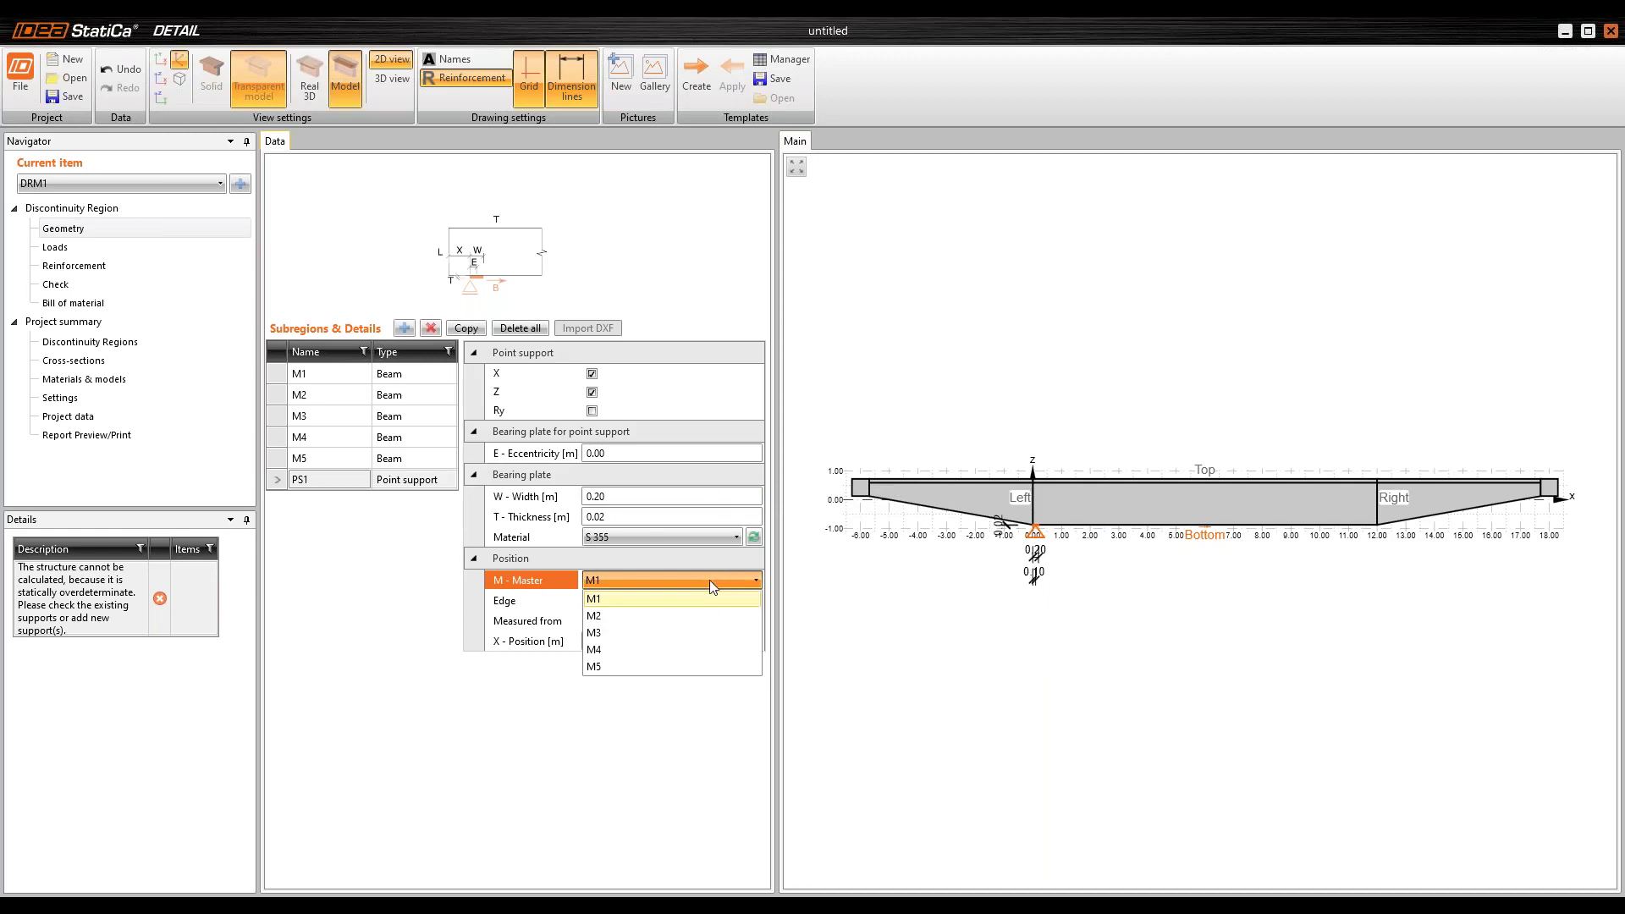
pyautogui.click(626, 656)
# Step: Set the bearing plate width of the point support on M4 to 0.30 m
pyautogui.scroll(5, 1525, 537)
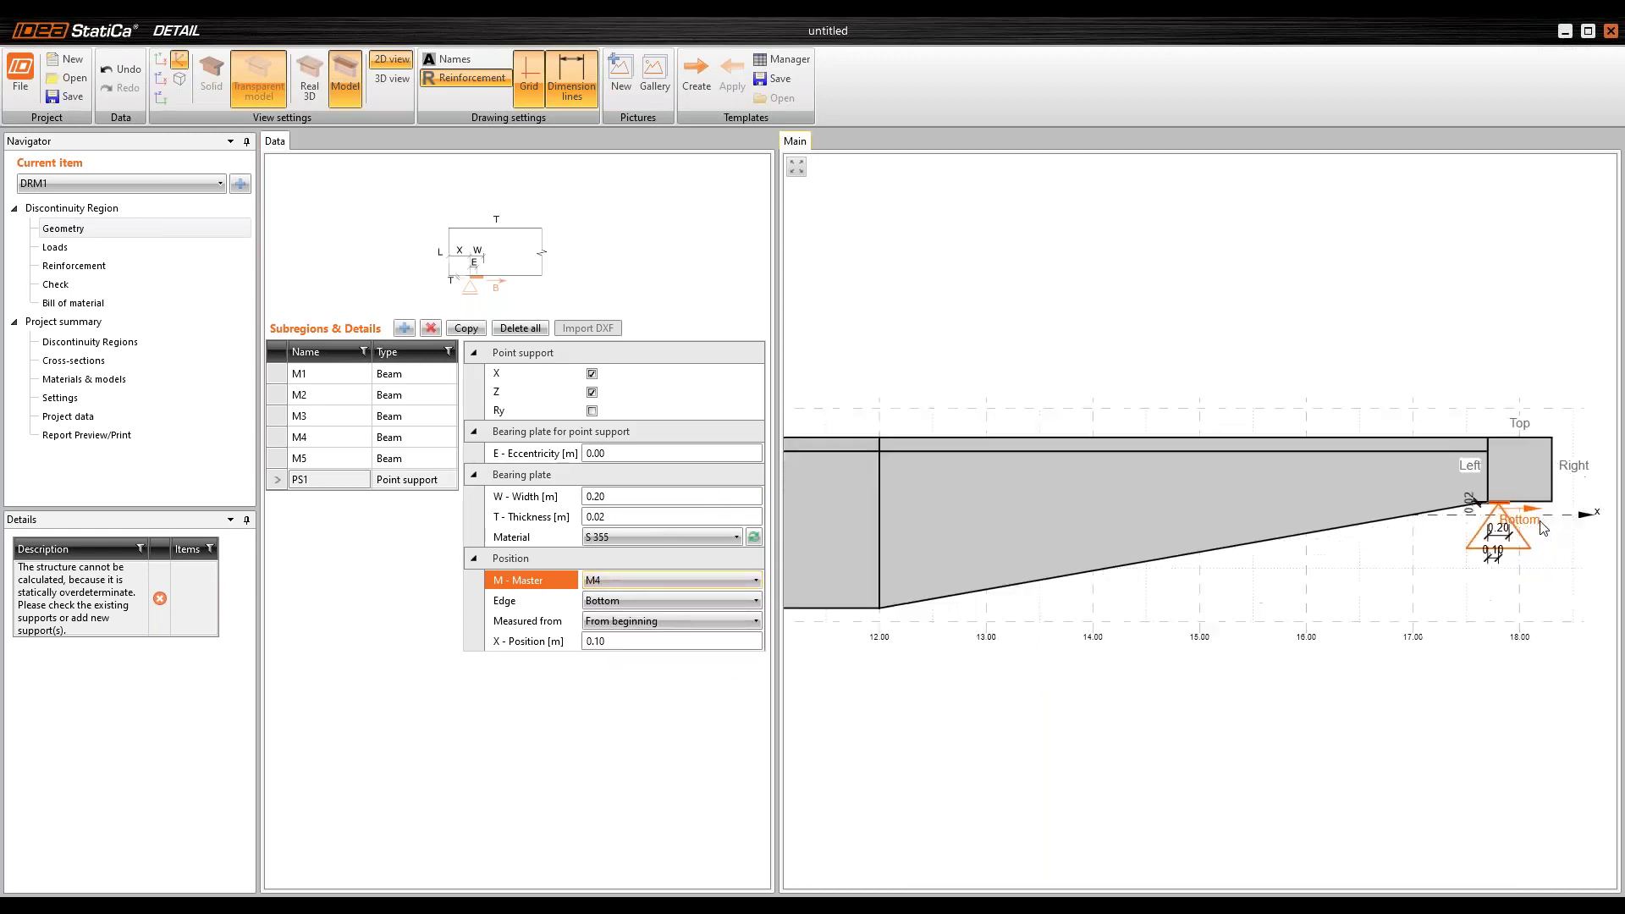
pyautogui.click(527, 489)
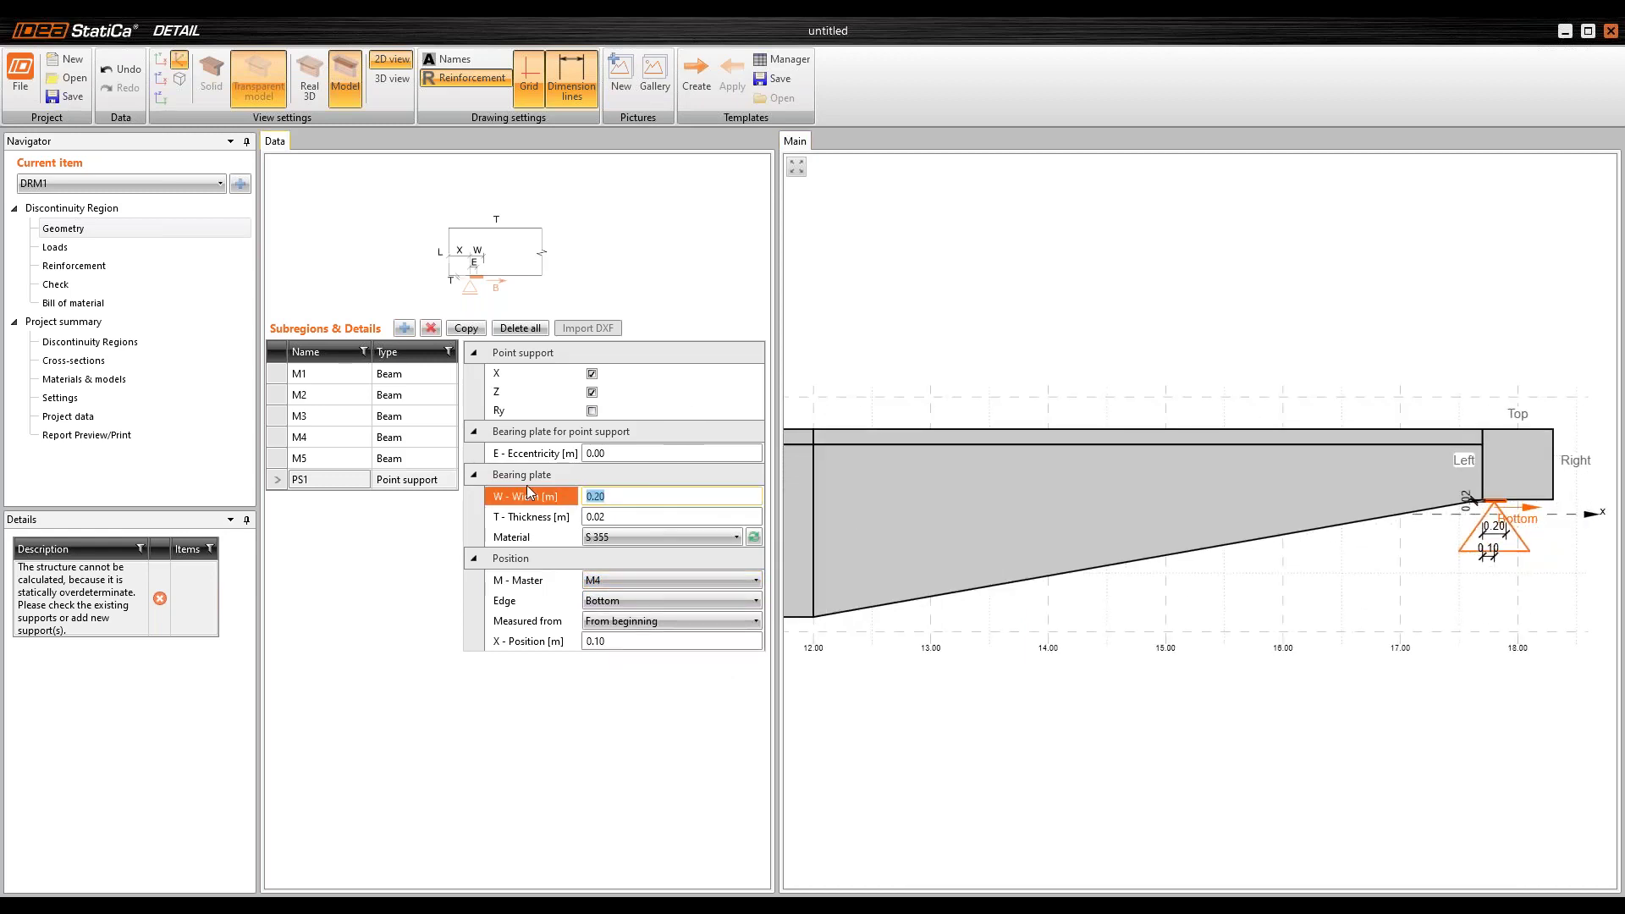
pyautogui.write('0.3')
pyautogui.press('Tab')
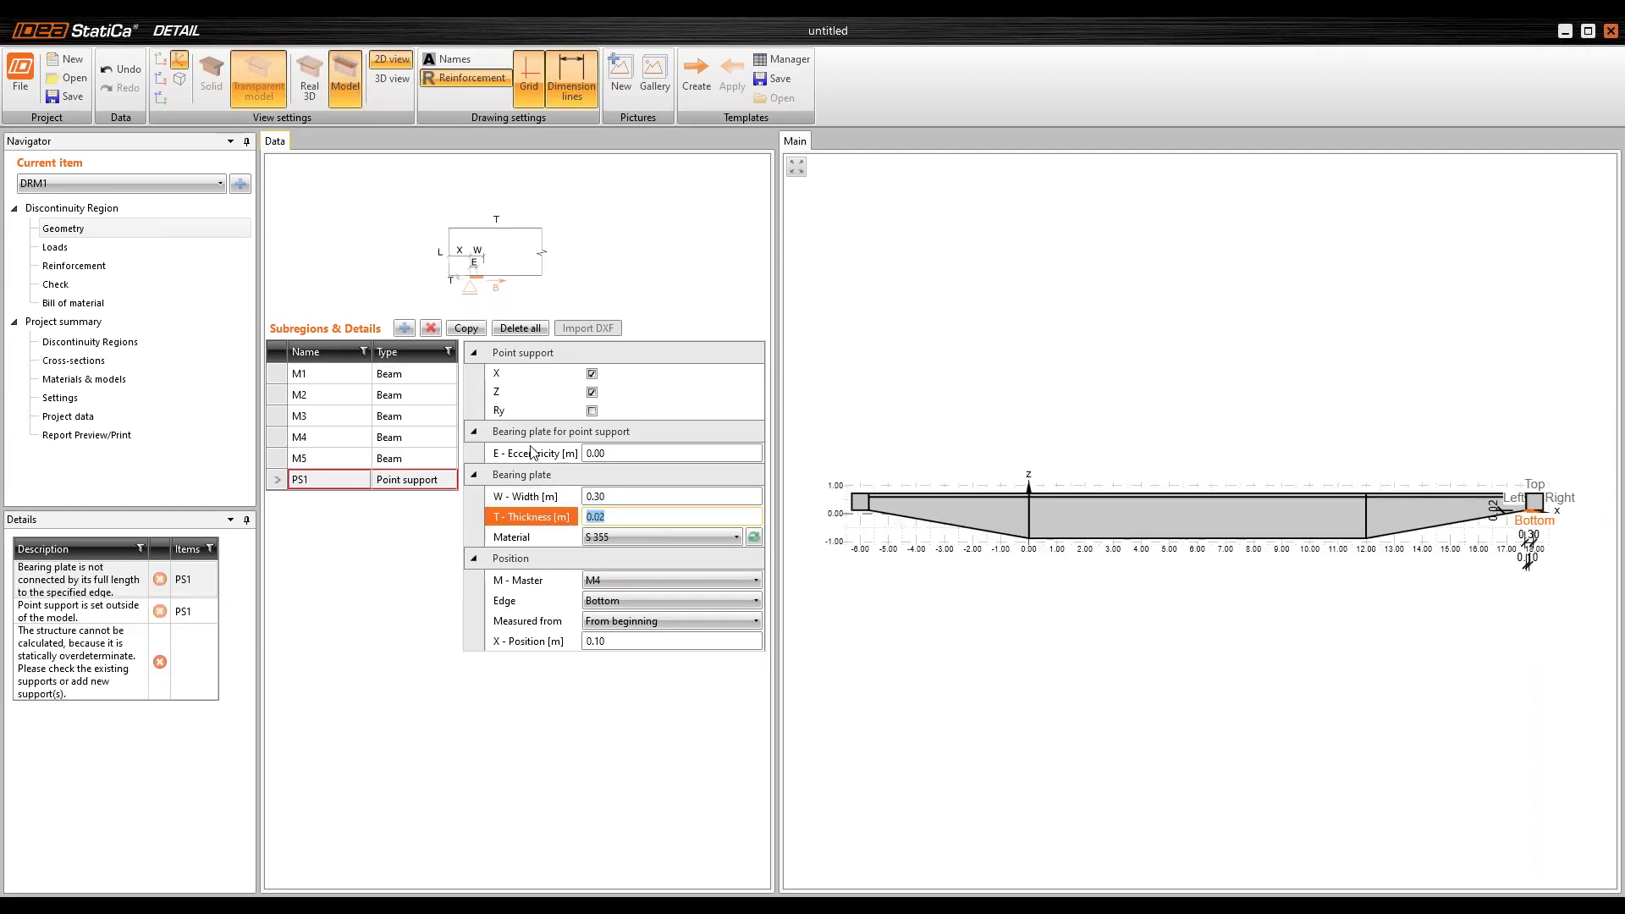
# Step: Place the point support at X-position 0.30 m along M4 and release its restraint in the X direction
pyautogui.click(594, 641)
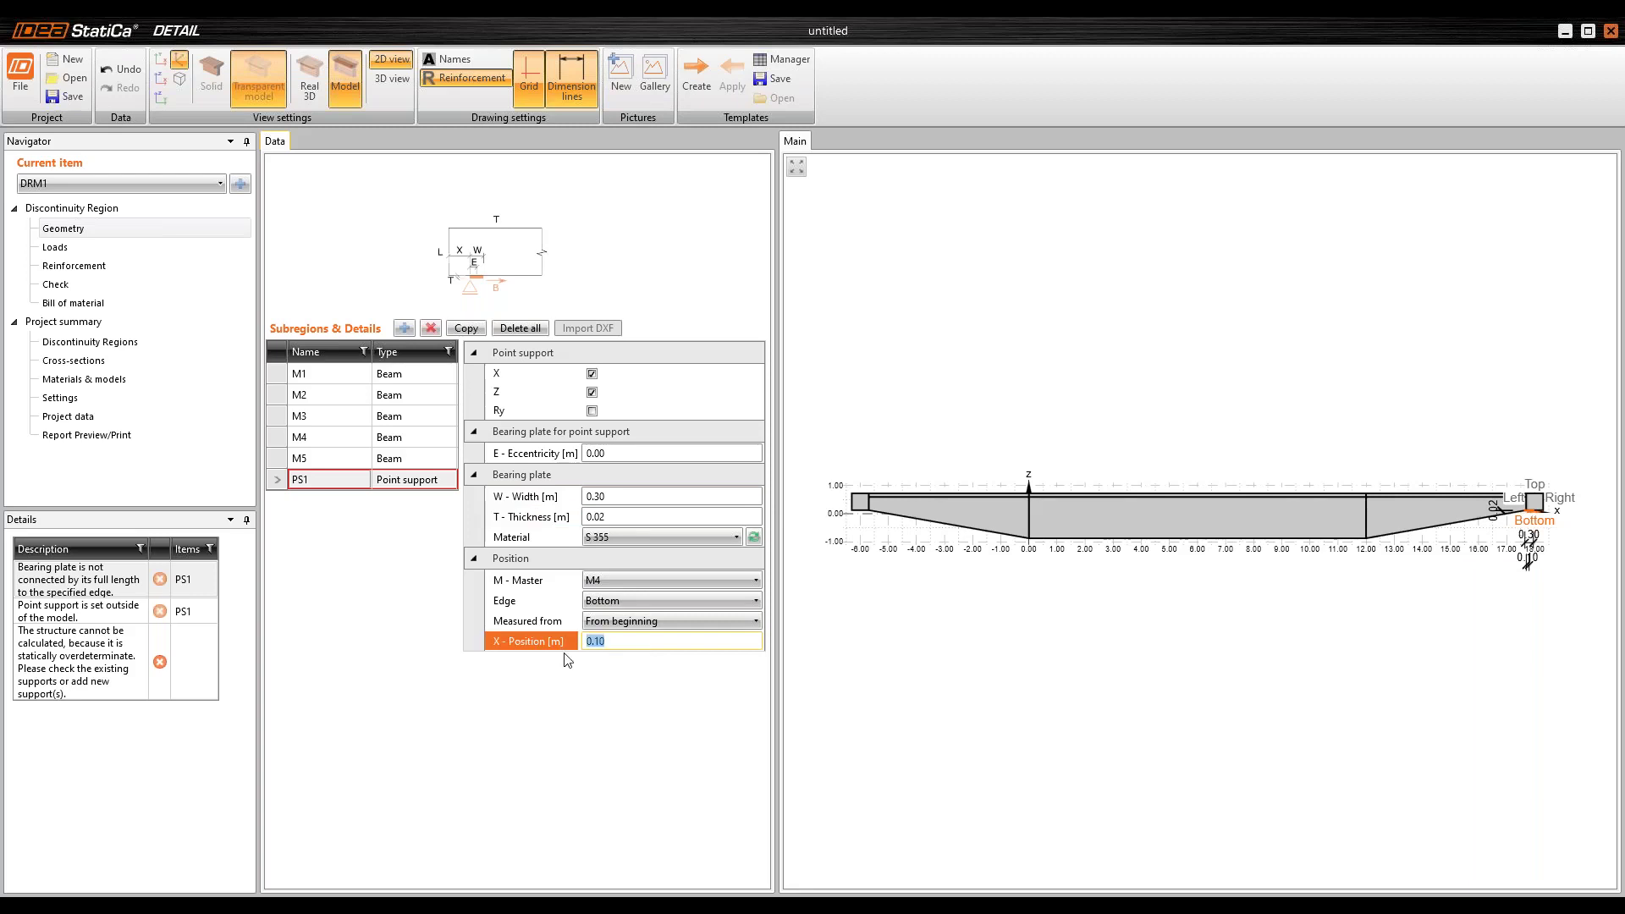
pyautogui.write('0.3')
pyautogui.press('Tab')
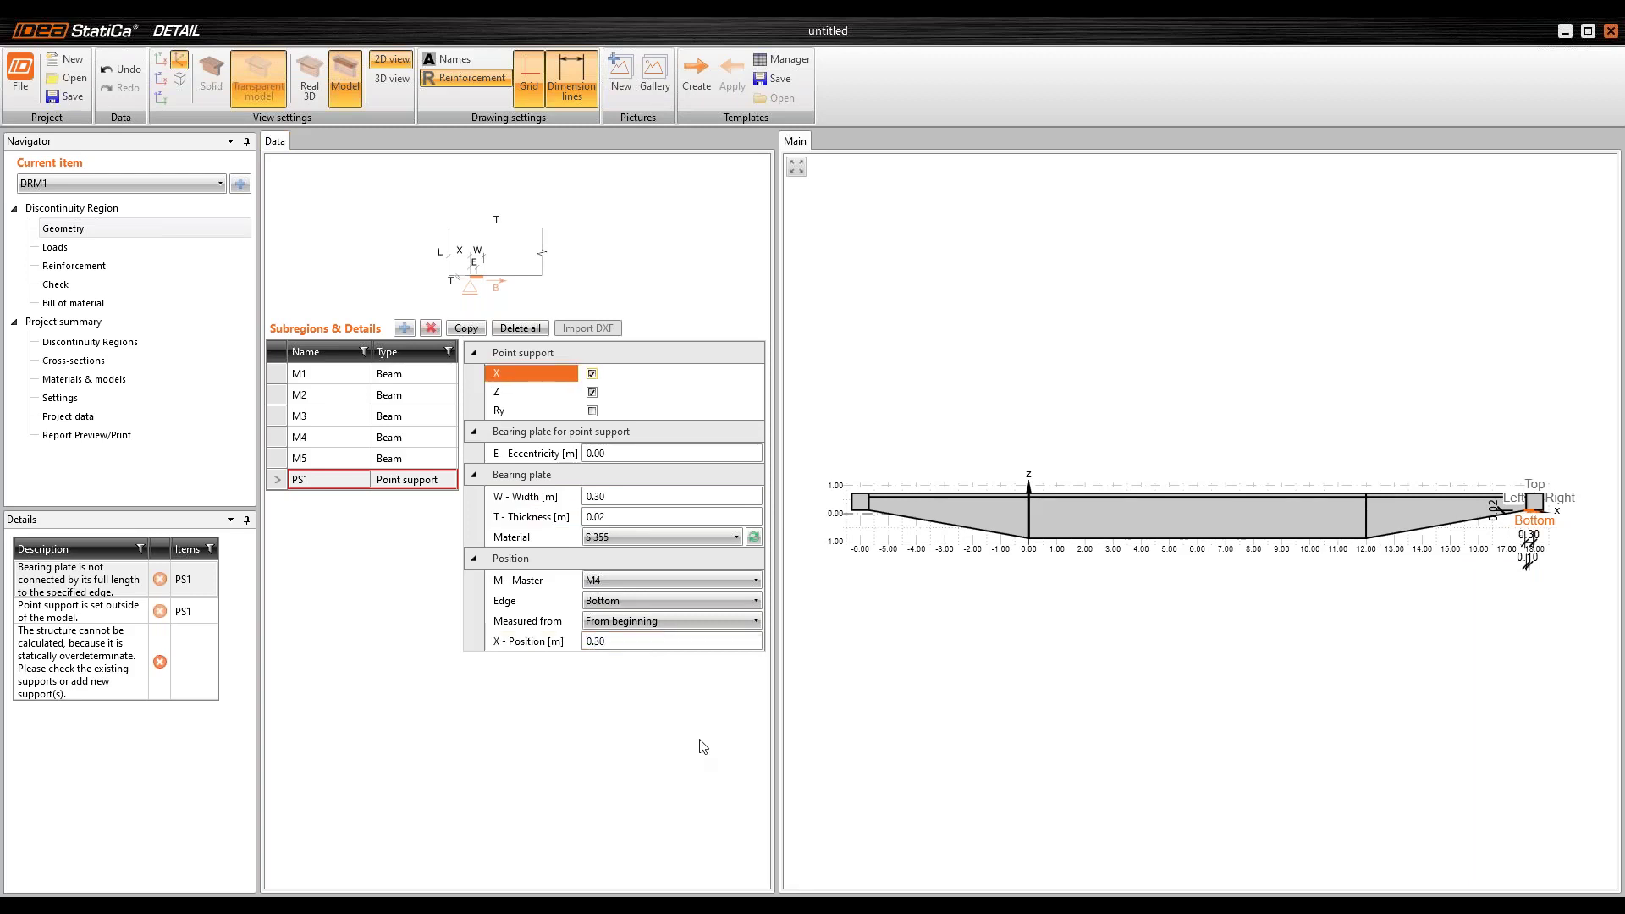
pyautogui.scroll(6, 1537, 504)
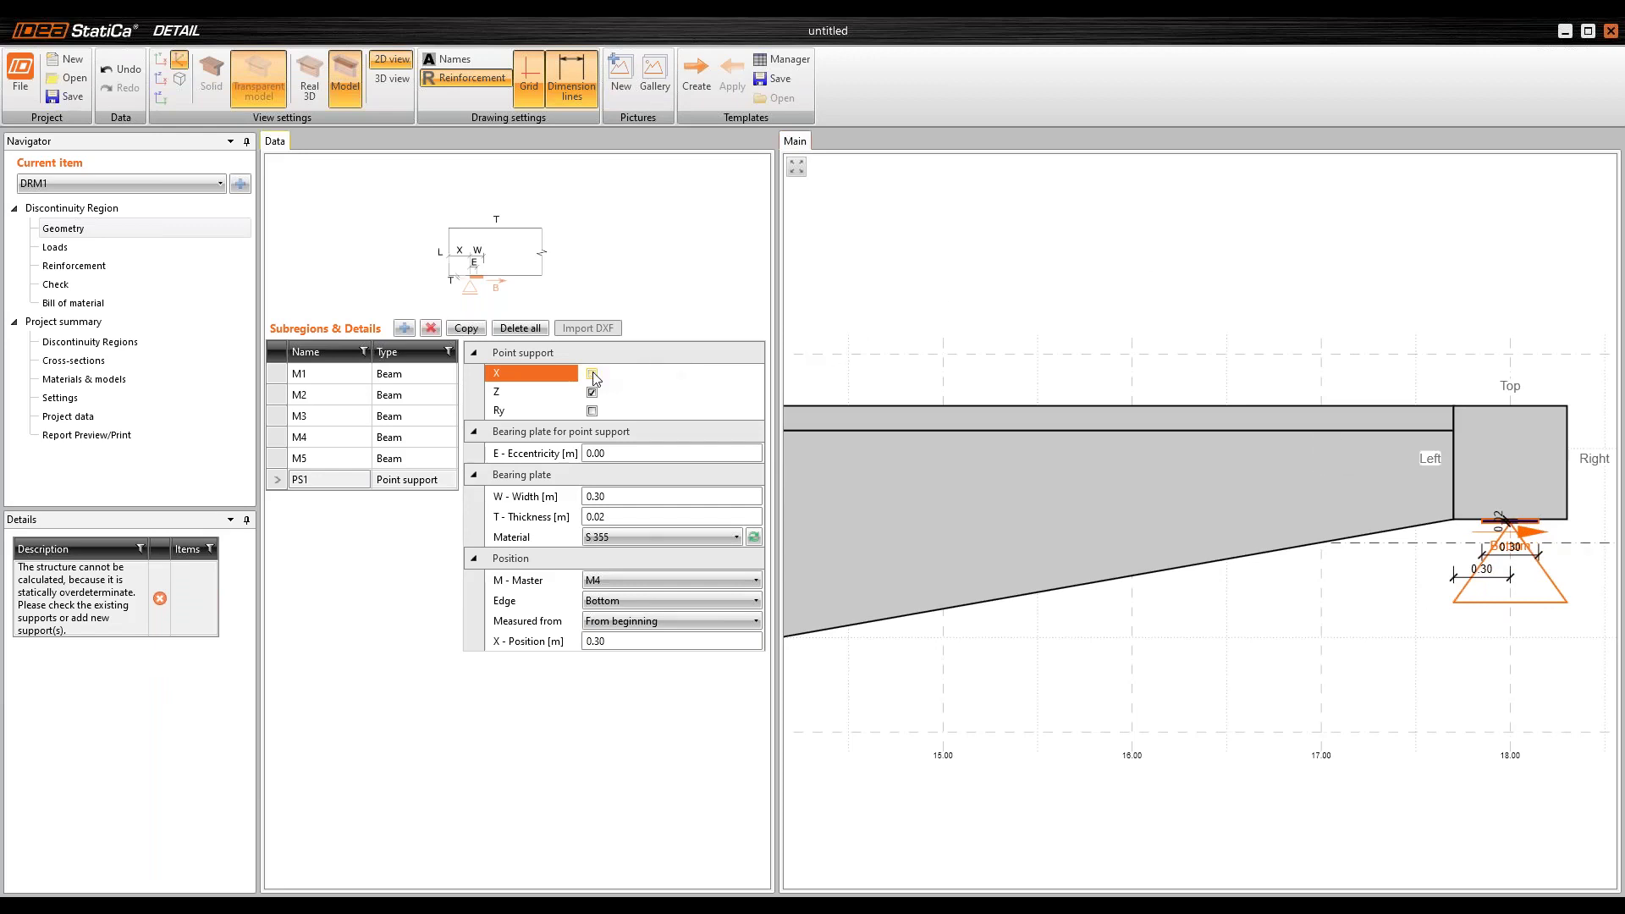
pyautogui.scroll(5, 1491, 555)
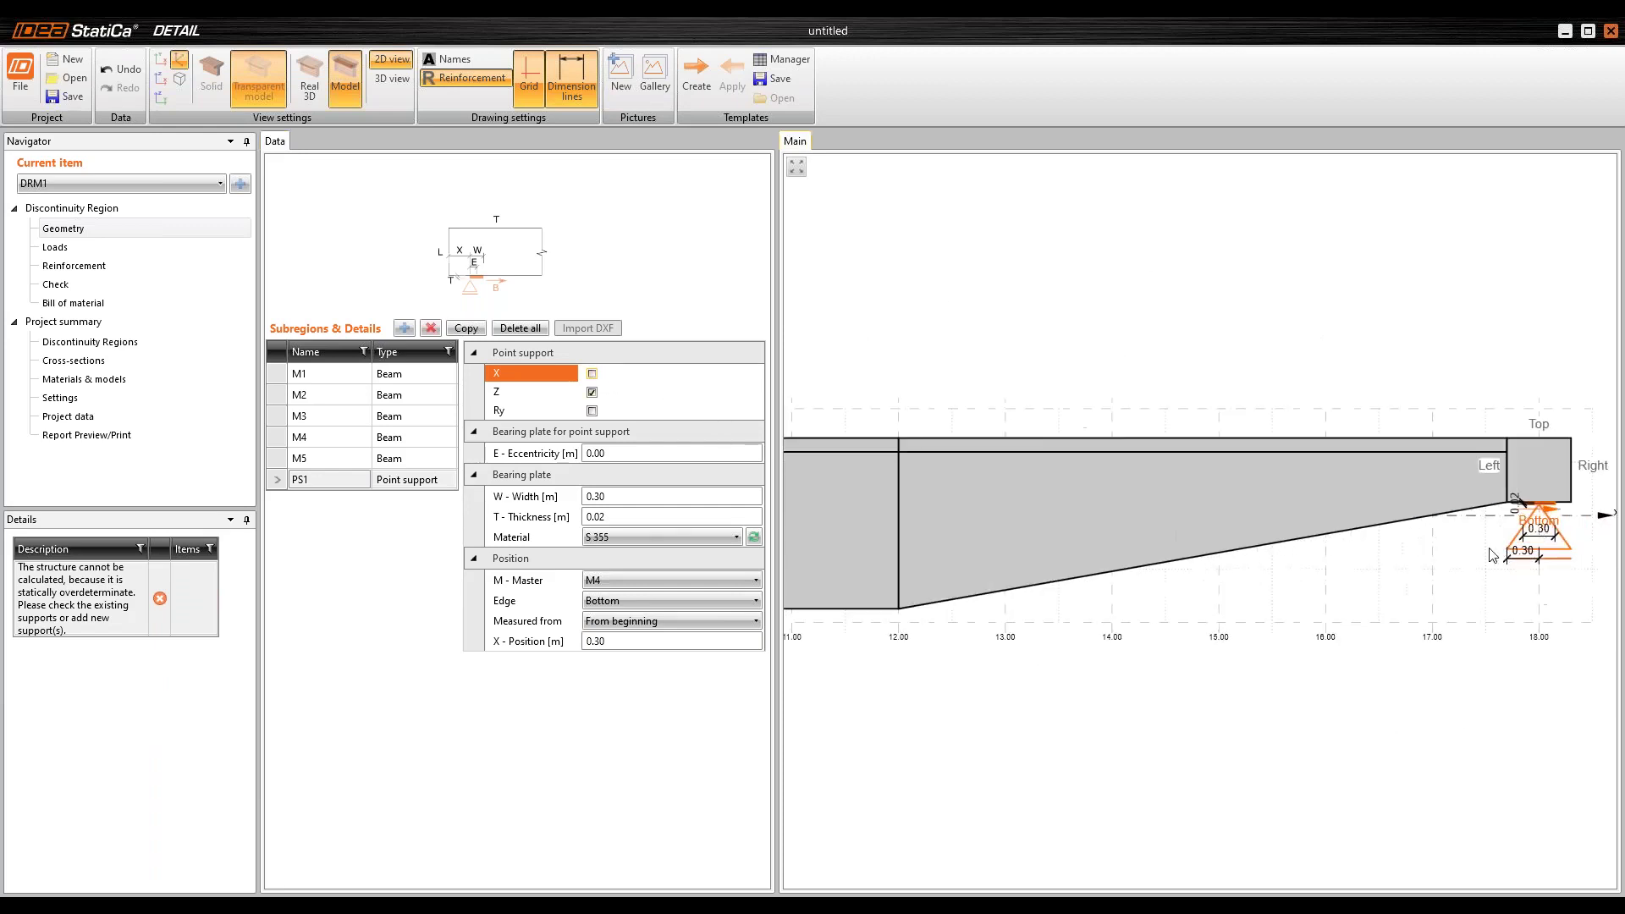
# Step: Copy the point bearing plate support, assign the copy to master beam M5, and restrain it in the X direction
pyautogui.scroll(-5, 1492, 555)
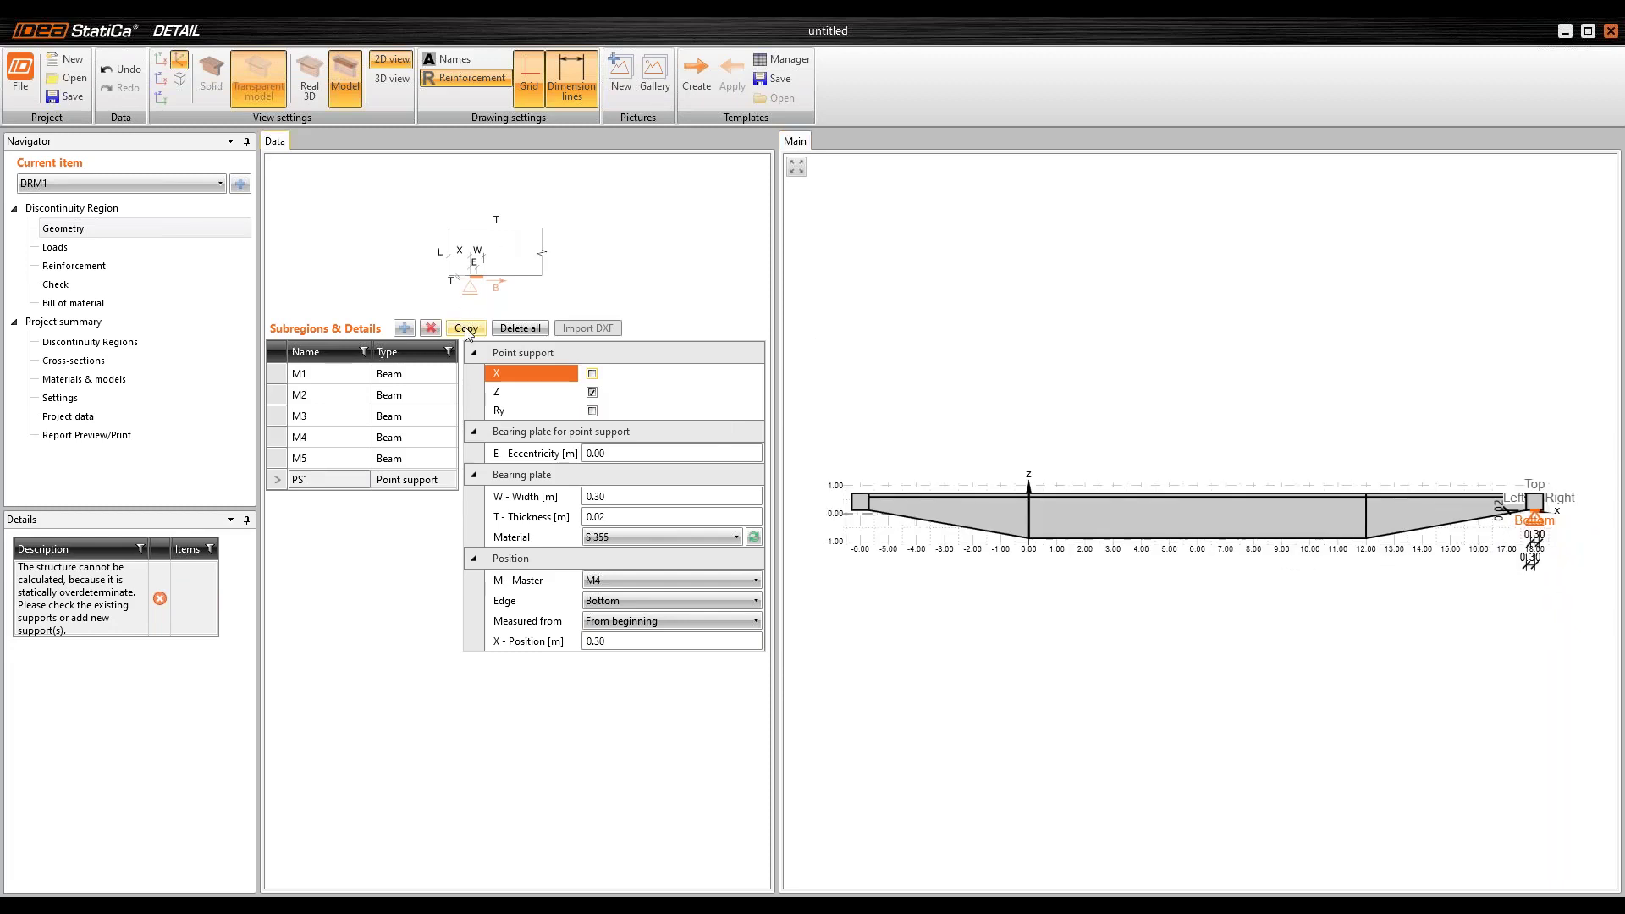
pyautogui.click(465, 330)
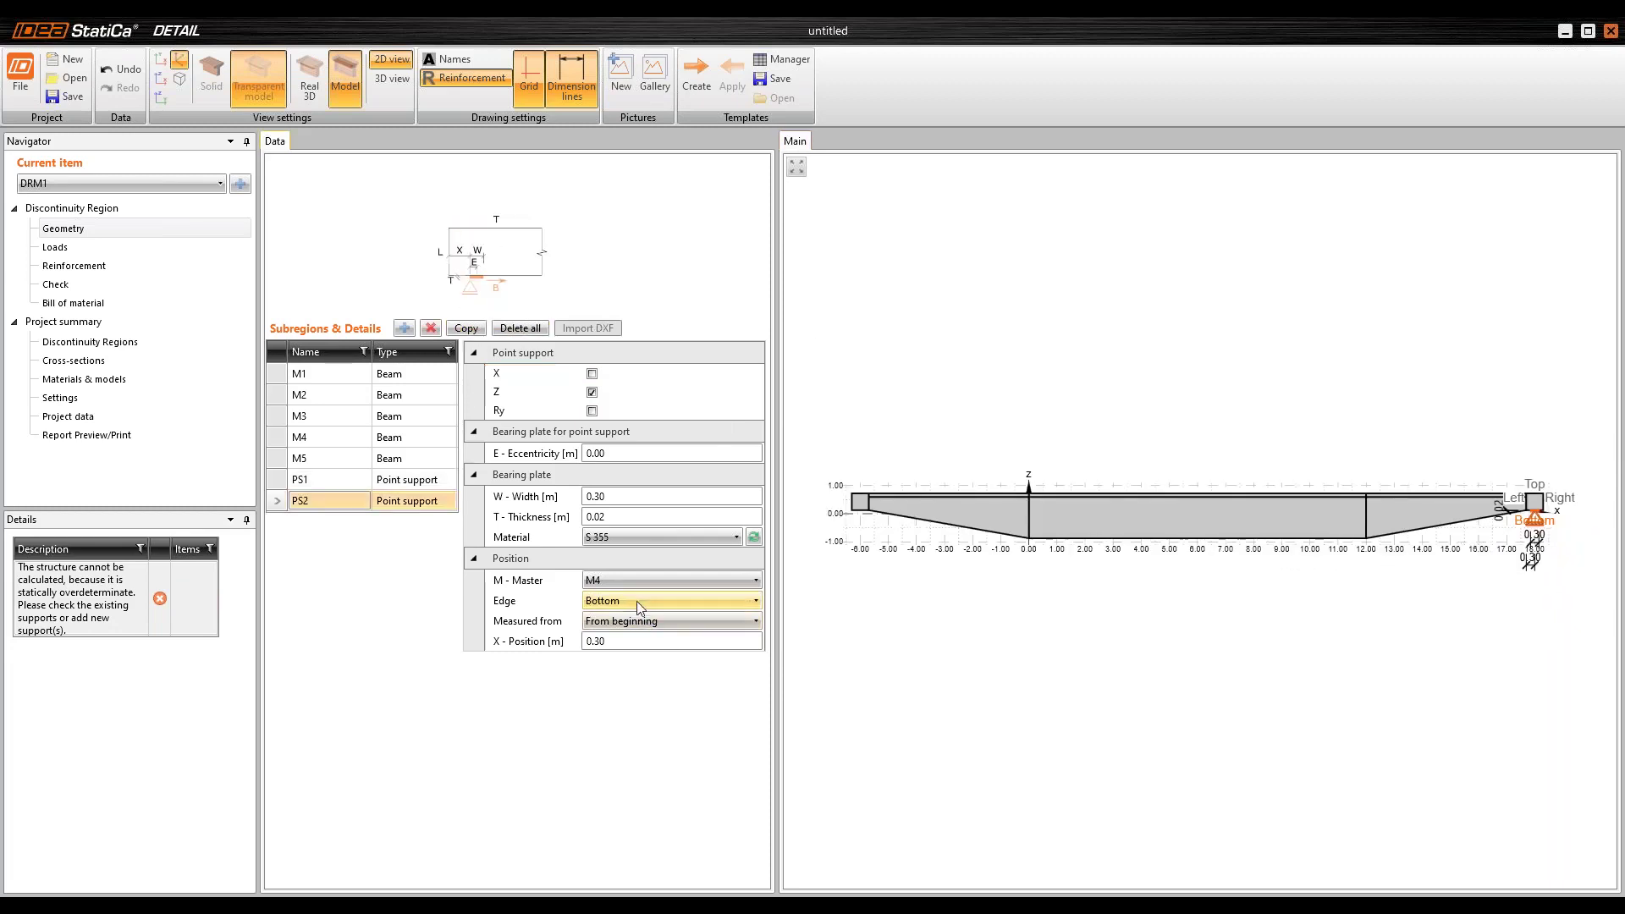
pyautogui.click(628, 580)
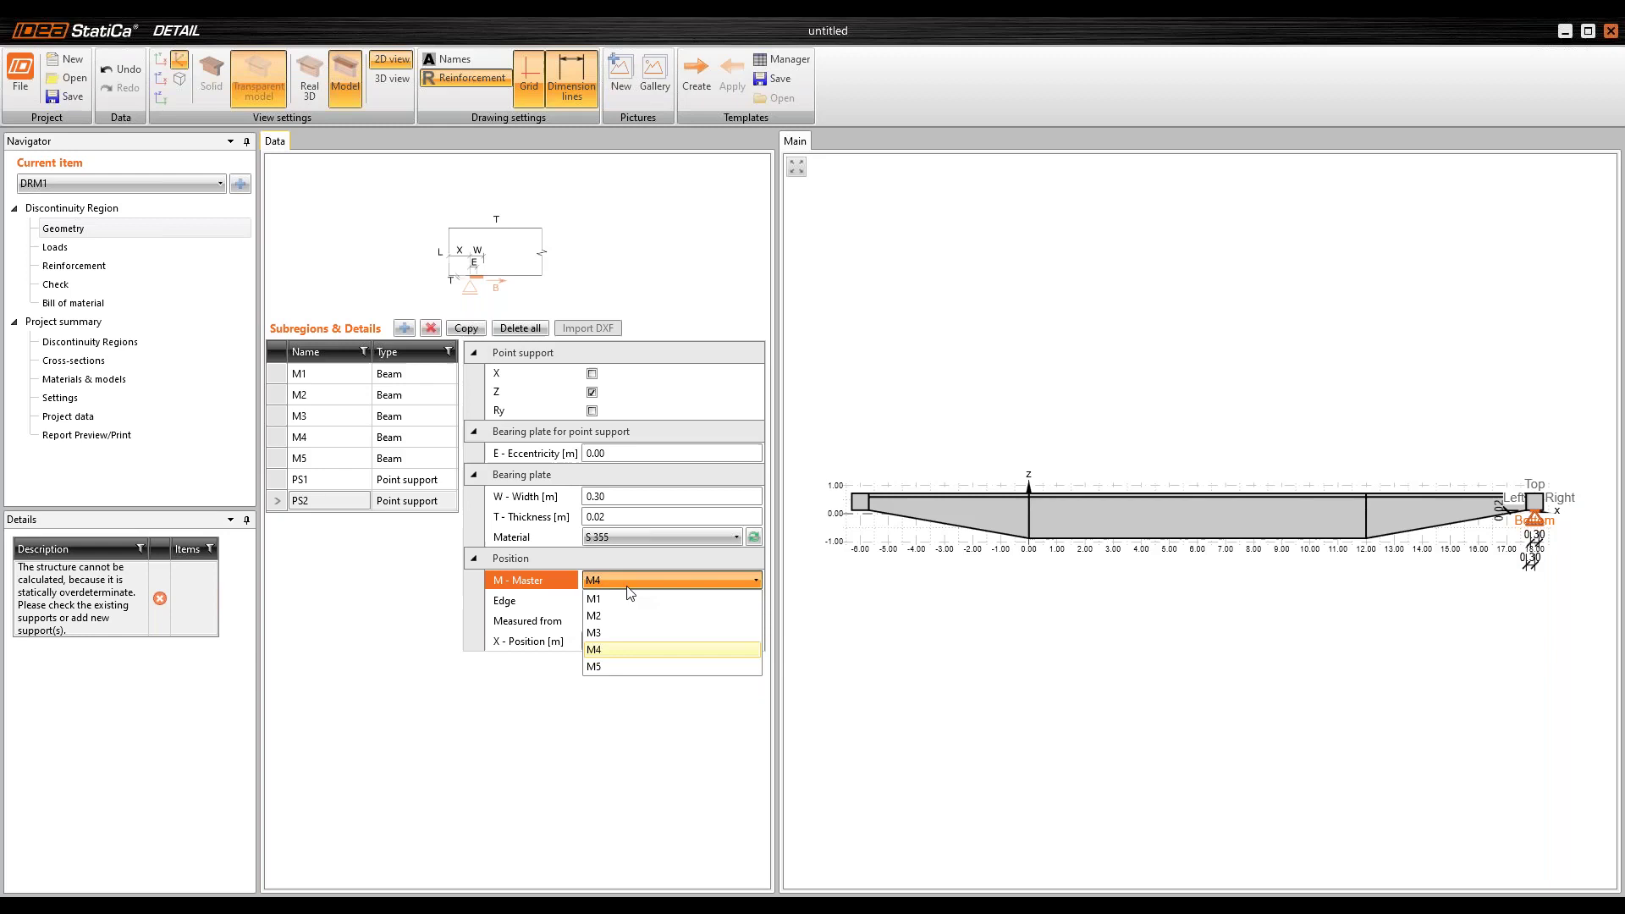
pyautogui.click(599, 667)
pyautogui.scroll(5, 852, 522)
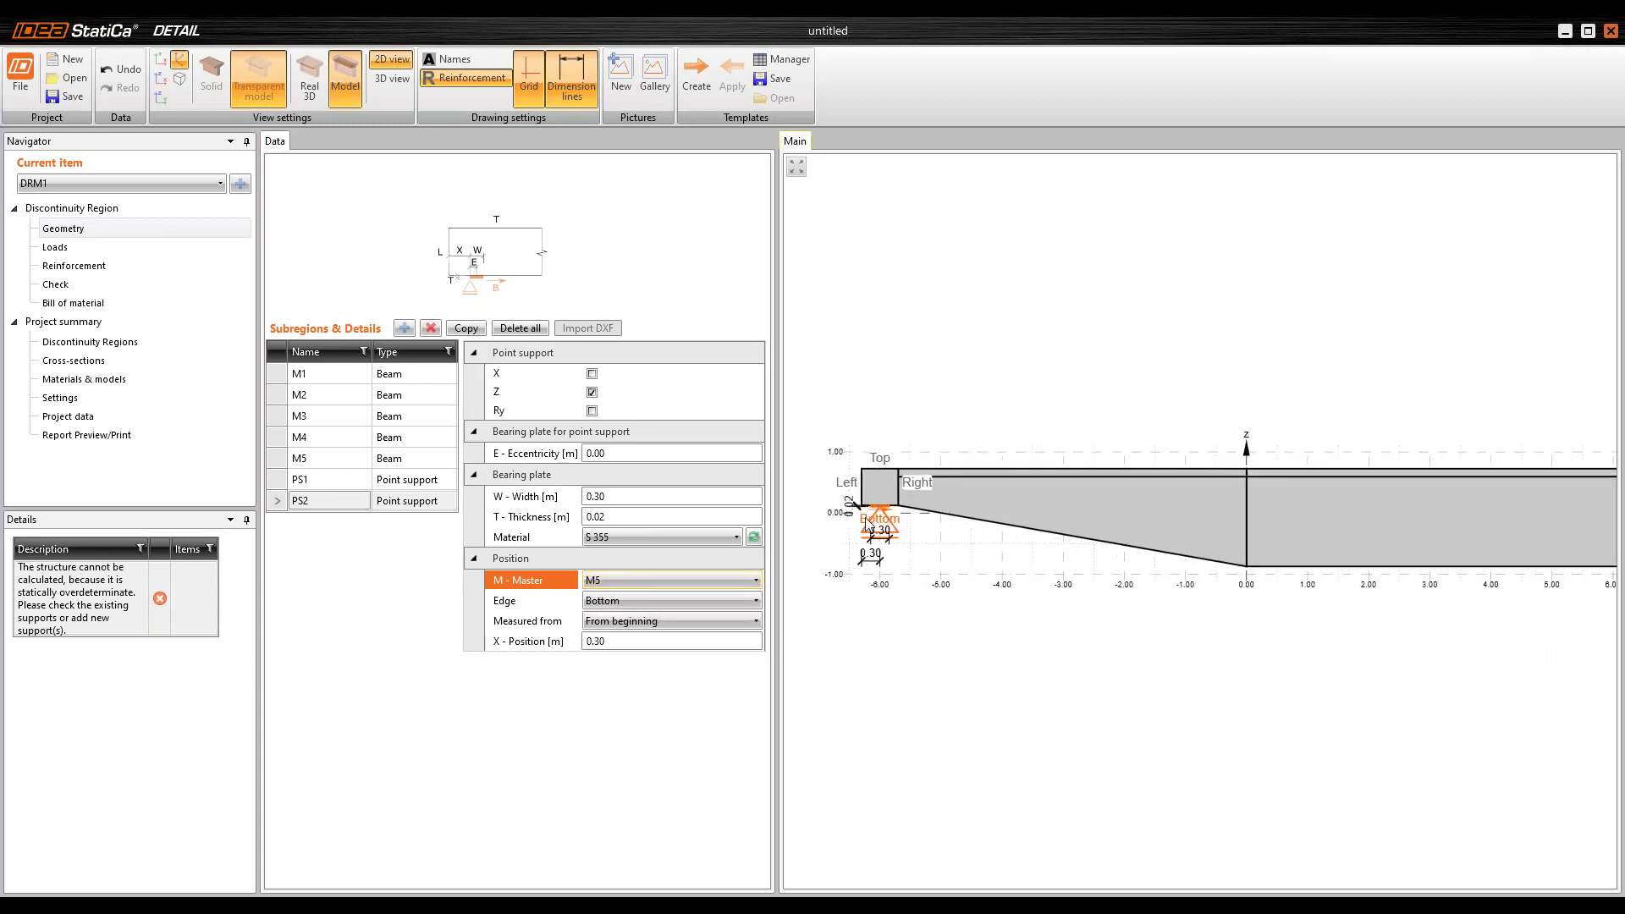
pyautogui.click(592, 374)
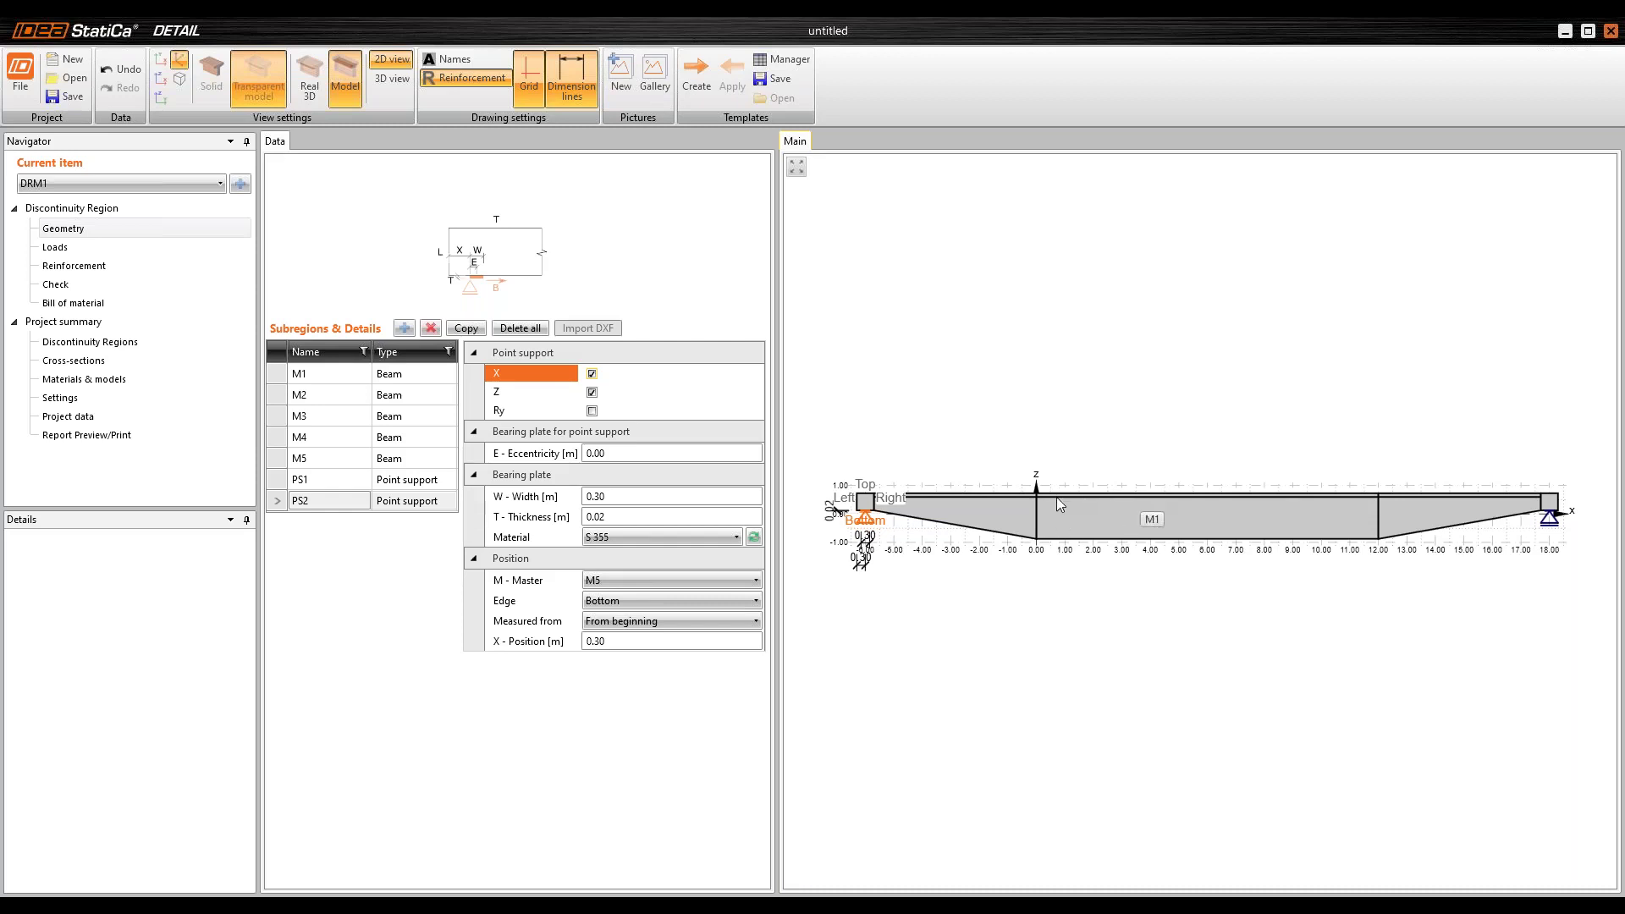
# Step: Add an opening to beam M1 with a circular shape and a diameter of 0.90 m
pyautogui.click(408, 333)
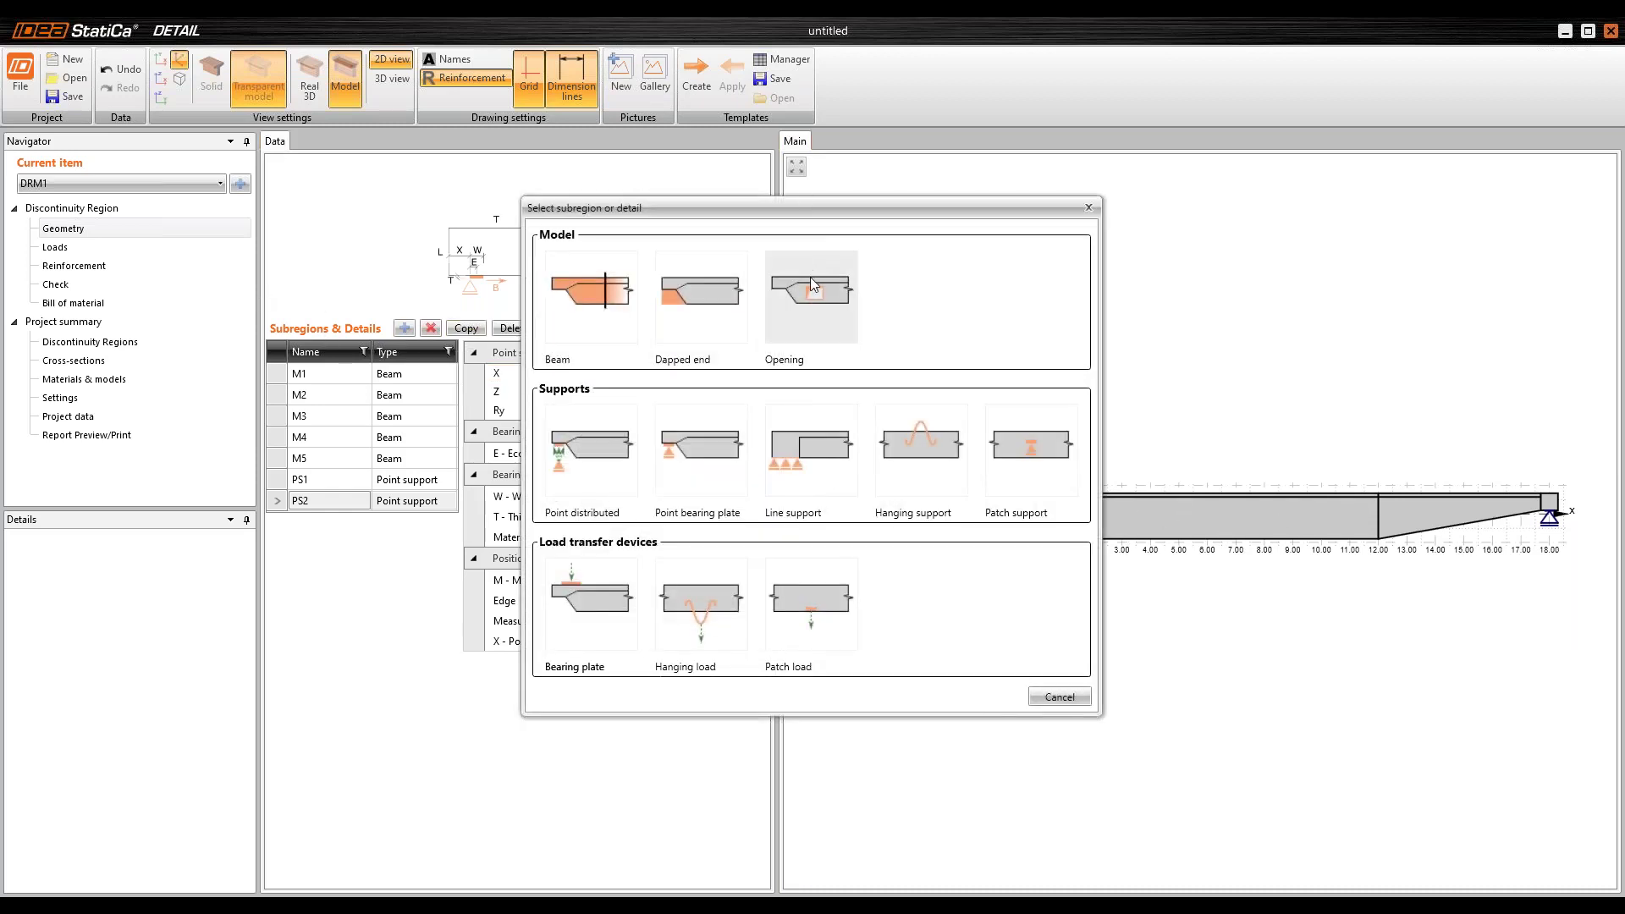
pyautogui.doubleClick(810, 278)
pyautogui.click(647, 377)
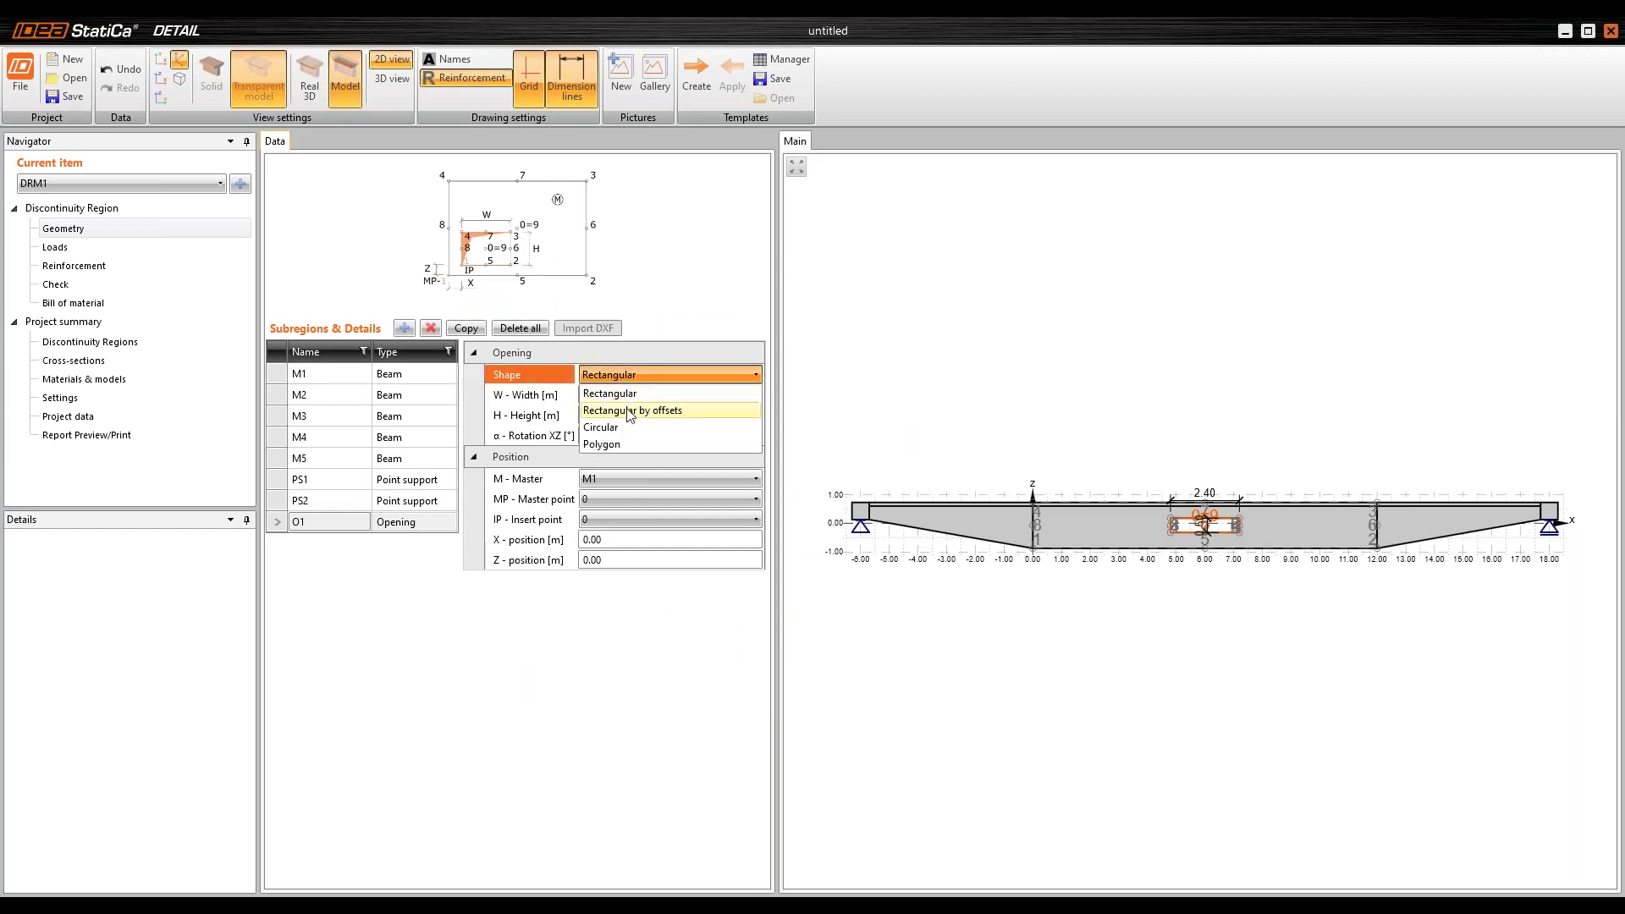
pyautogui.click(630, 429)
pyautogui.doubleClick(635, 395)
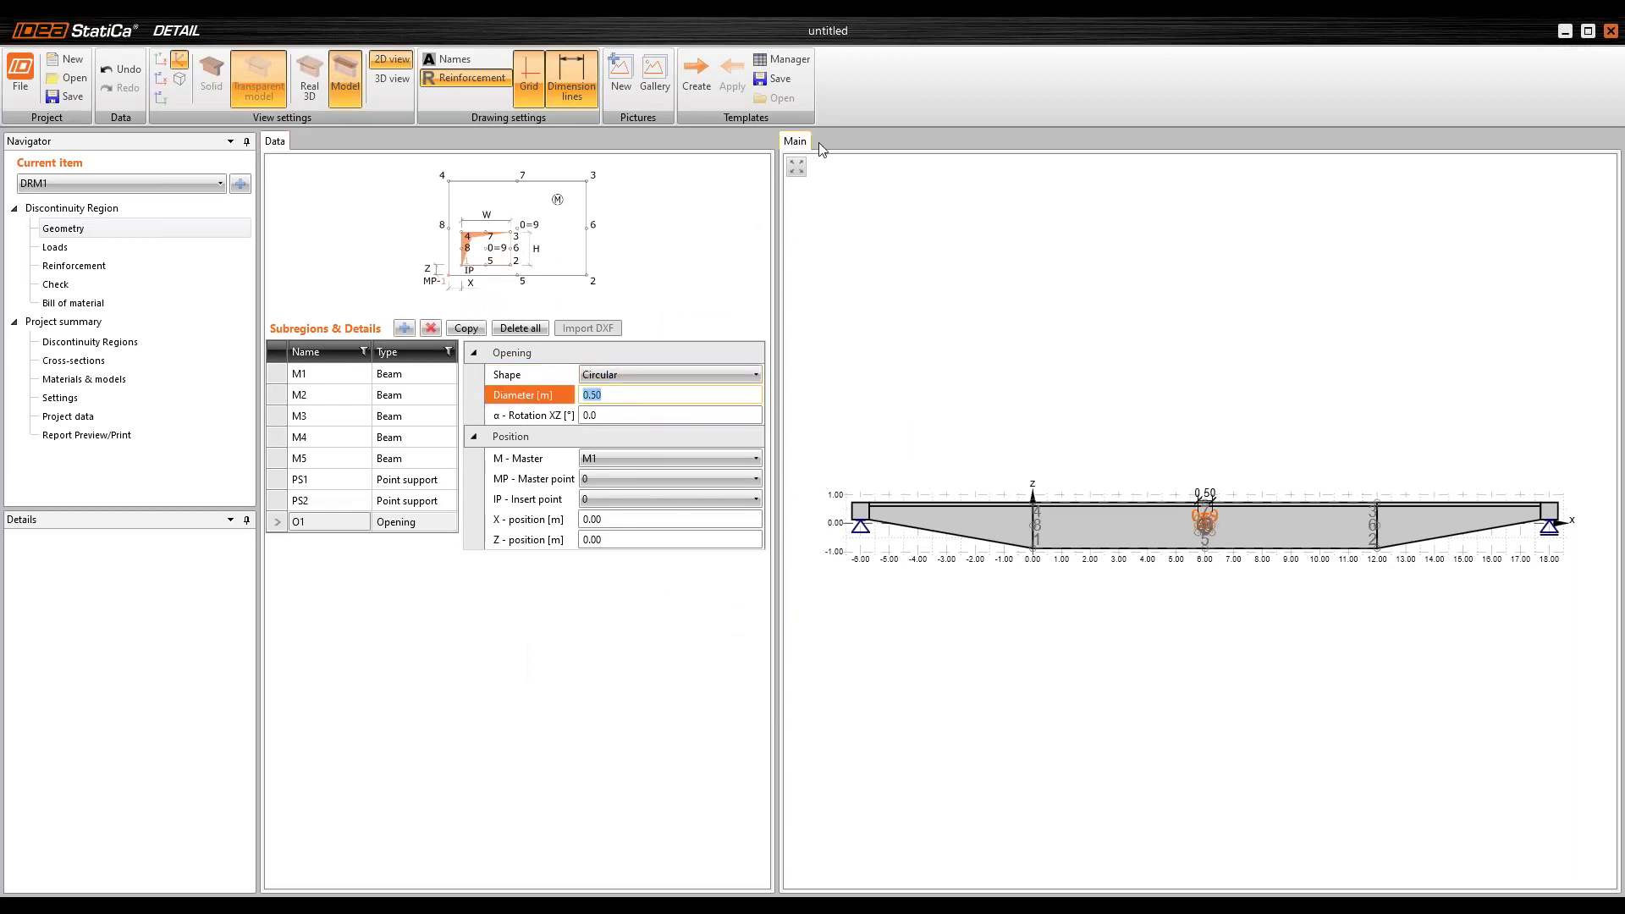
pyautogui.write('0.9')
pyautogui.press('Tab')
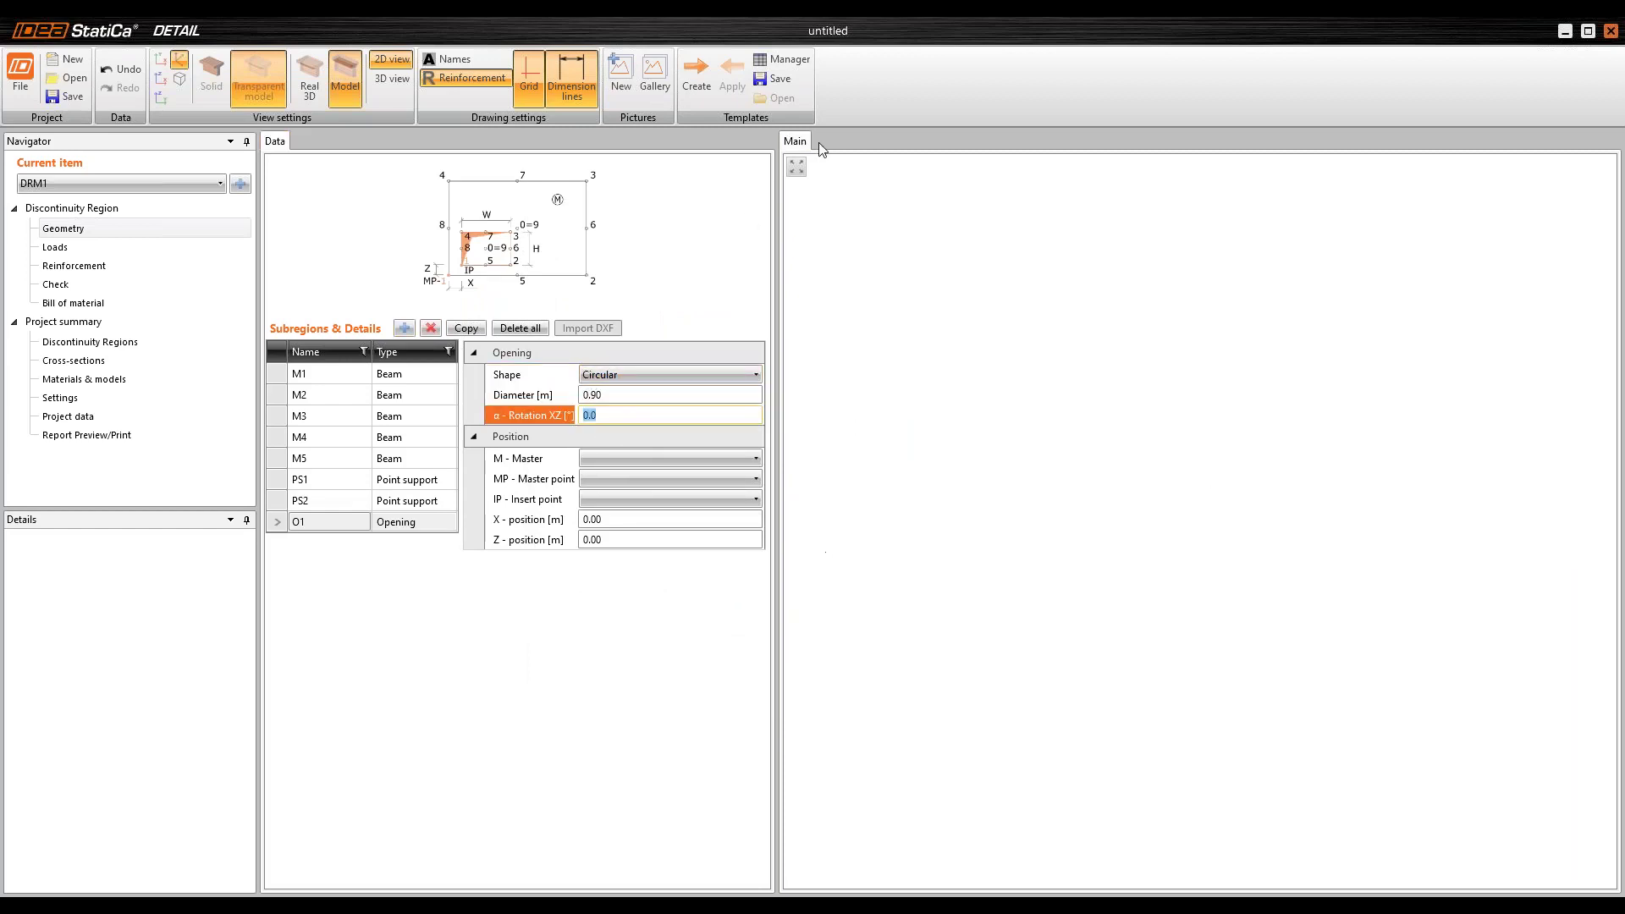
# Step: Position the circular opening from master point 4 of M1 at X 1.51 m and Z -0.80 m
pyautogui.scroll(3, 1183, 543)
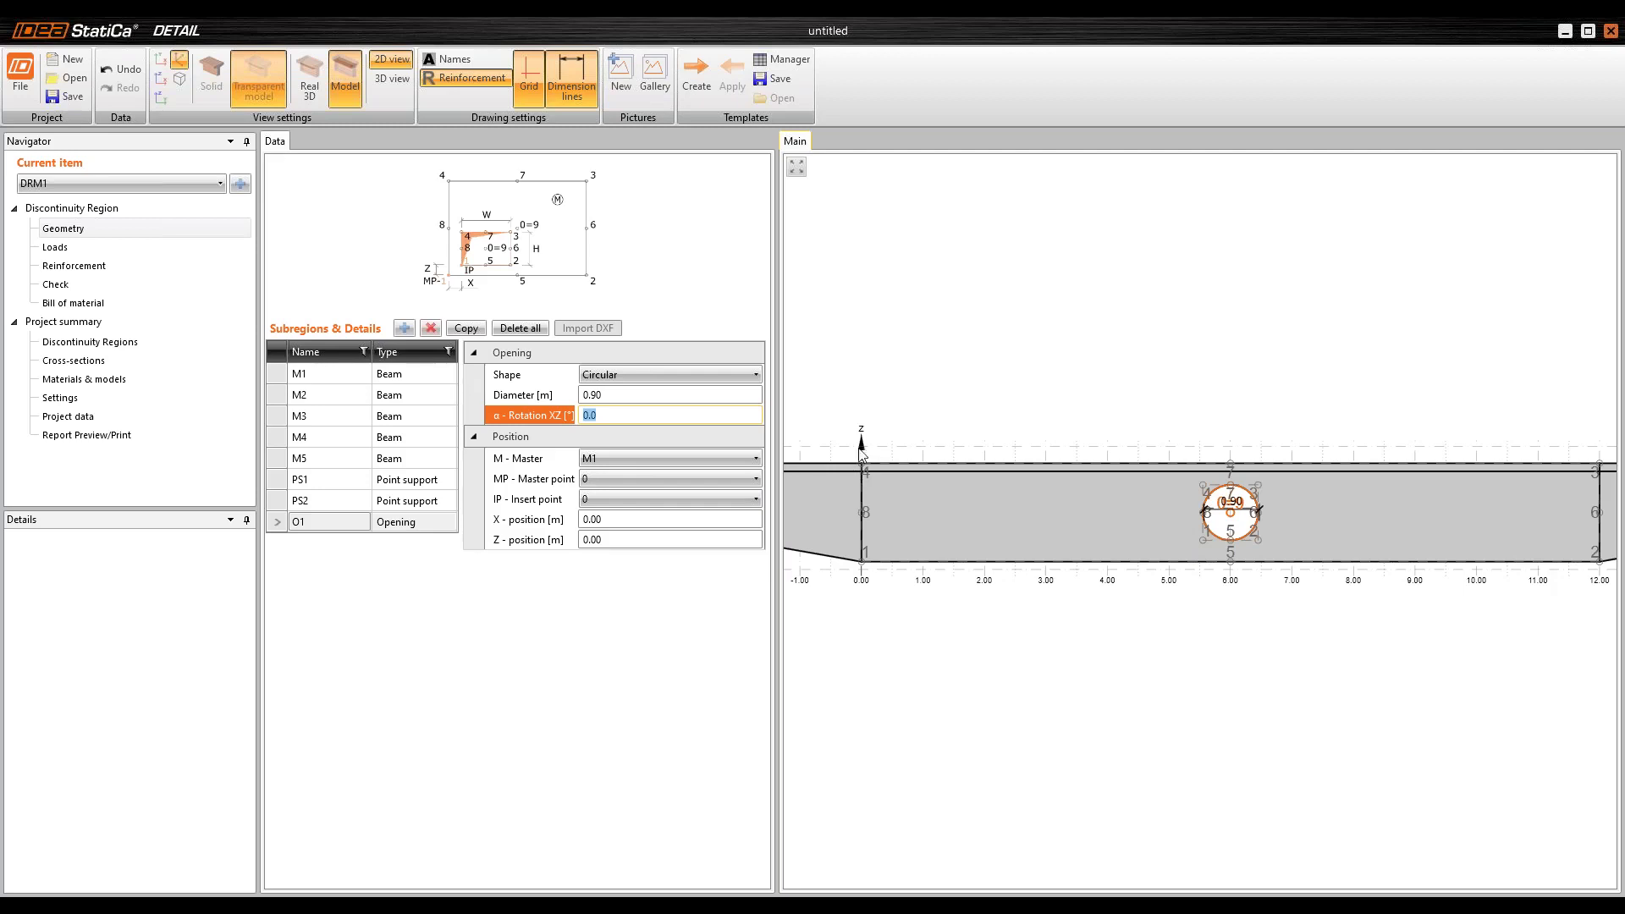
pyautogui.click(626, 479)
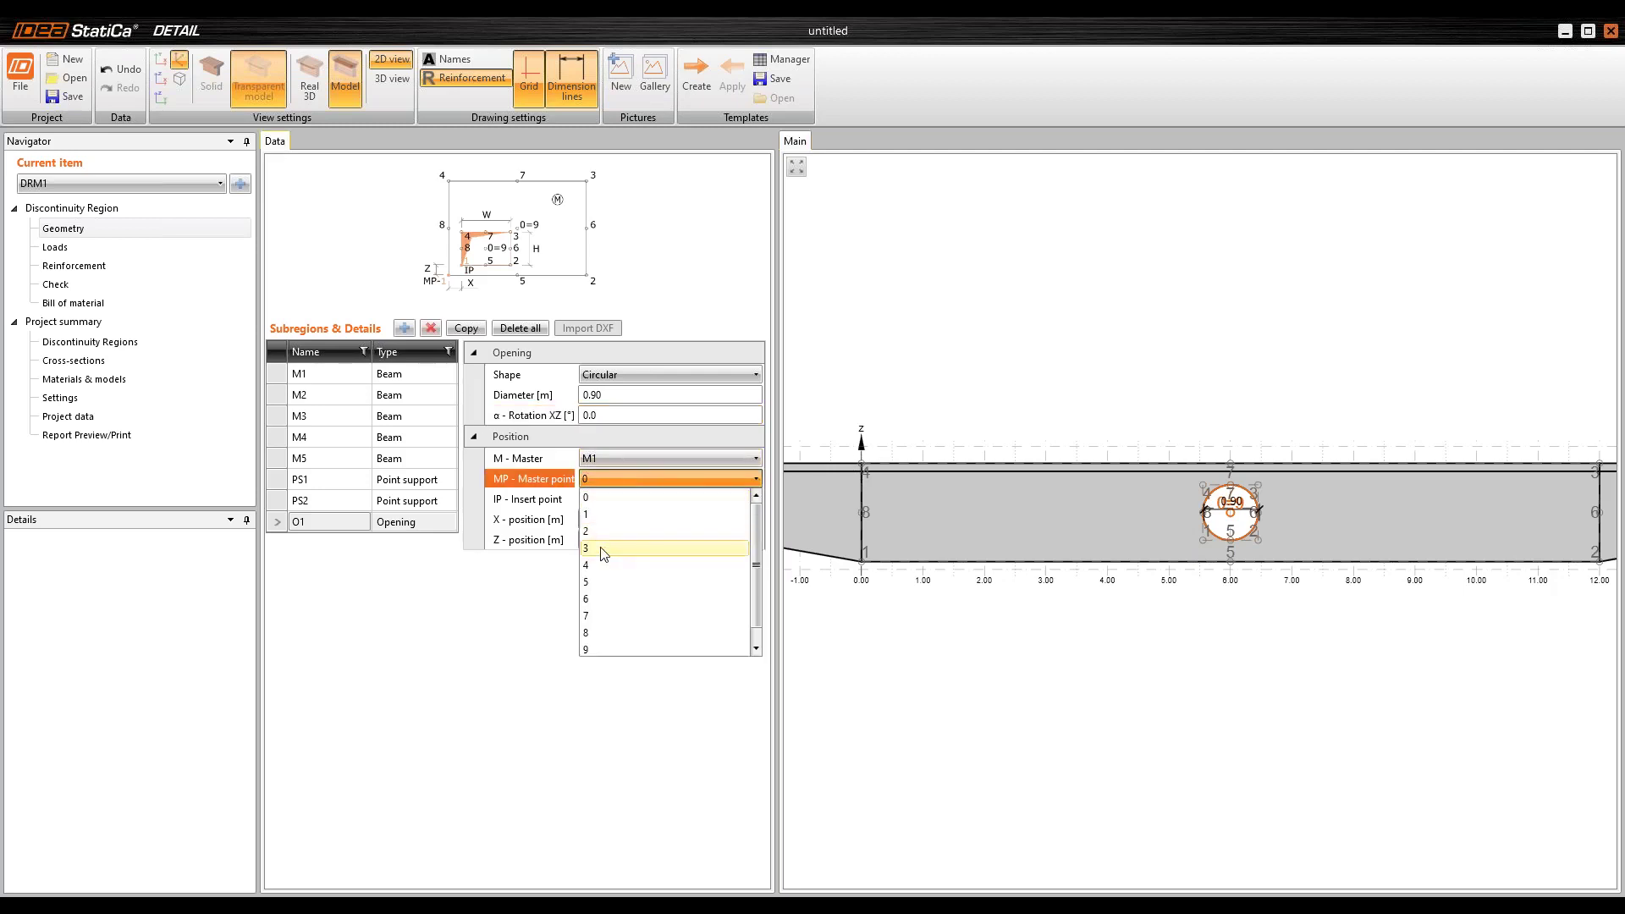
pyautogui.click(611, 565)
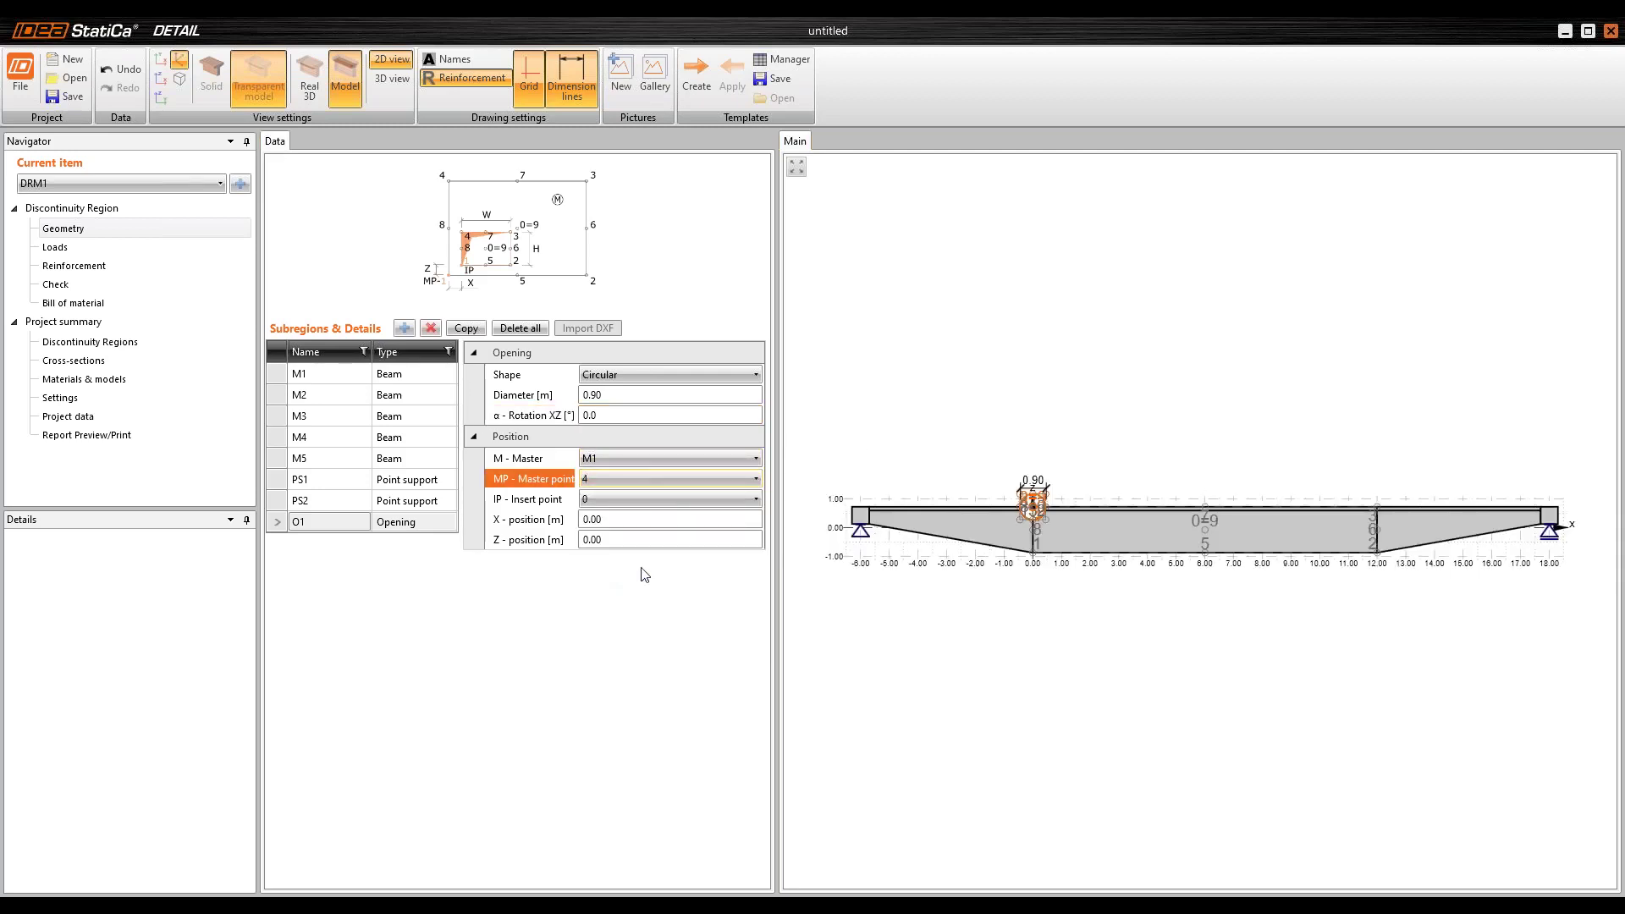
pyautogui.click(603, 519)
pyautogui.moveTo(603, 519); pyautogui.dragTo(578, 524)
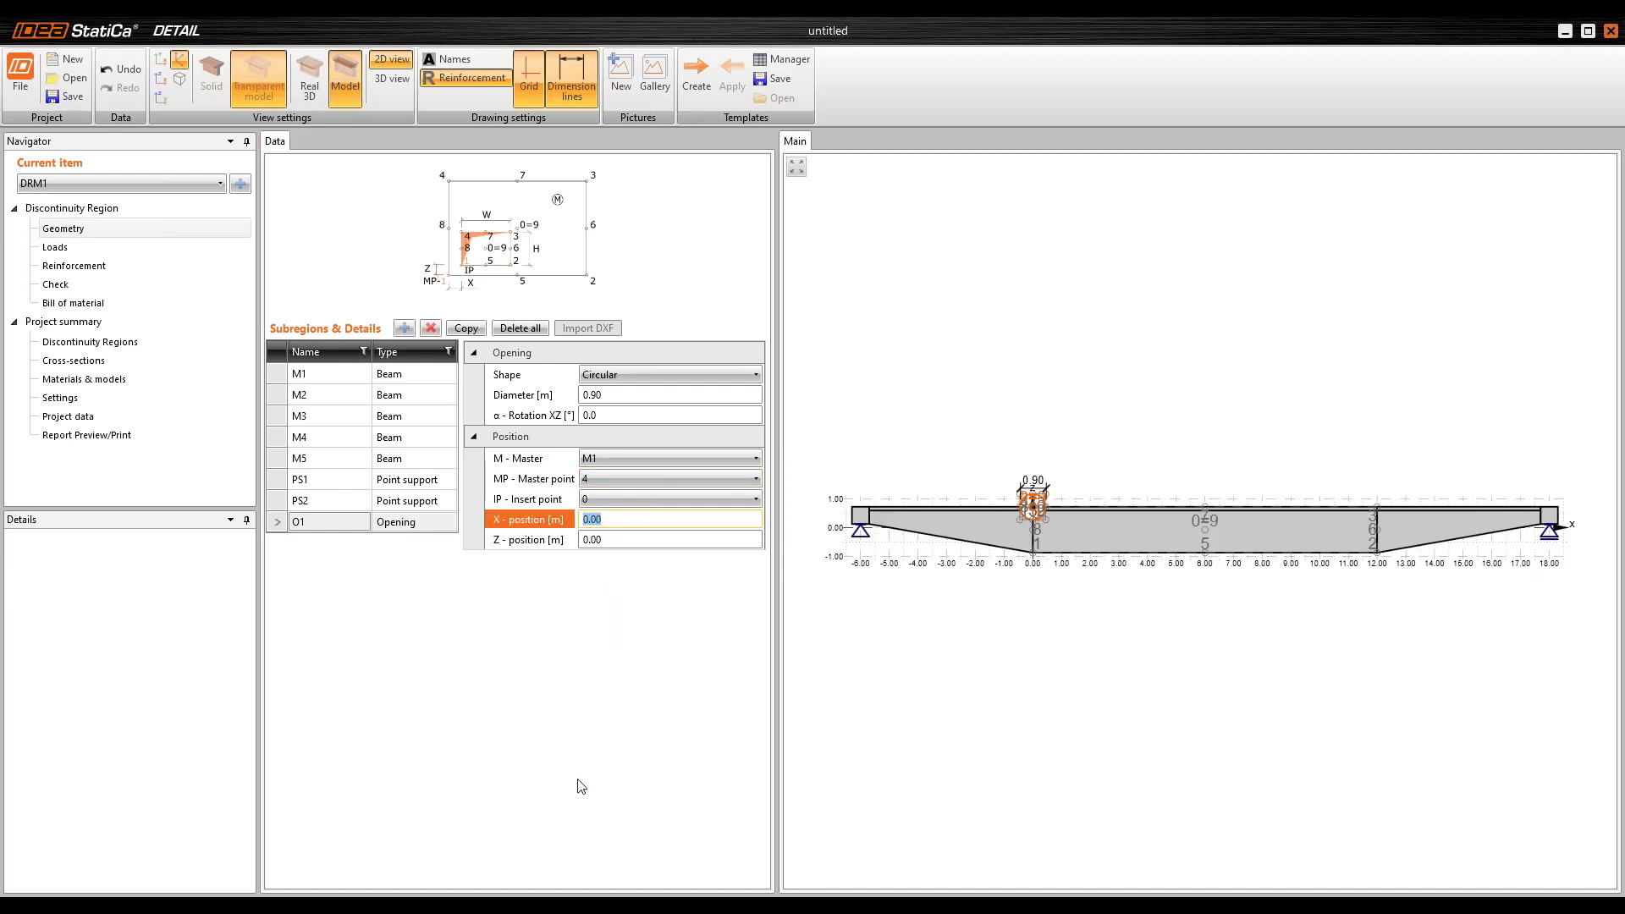
pyautogui.write('1.51')
pyautogui.press('Tab')
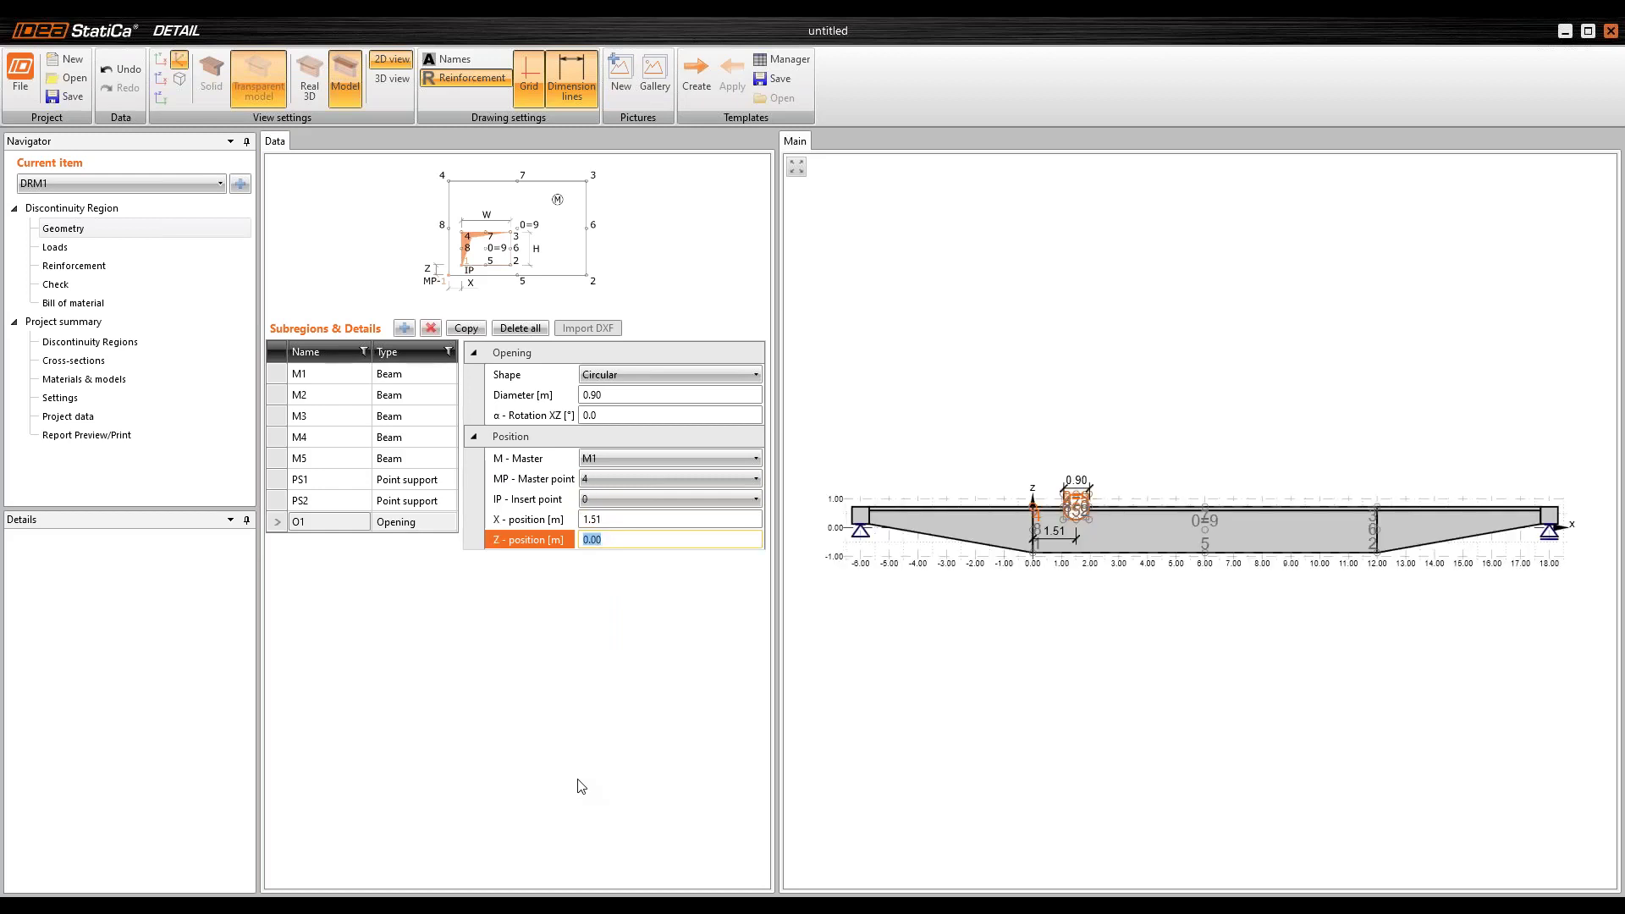
pyautogui.write('-0.8')
pyautogui.press('Tab')
pyautogui.scroll(4, 1100, 520)
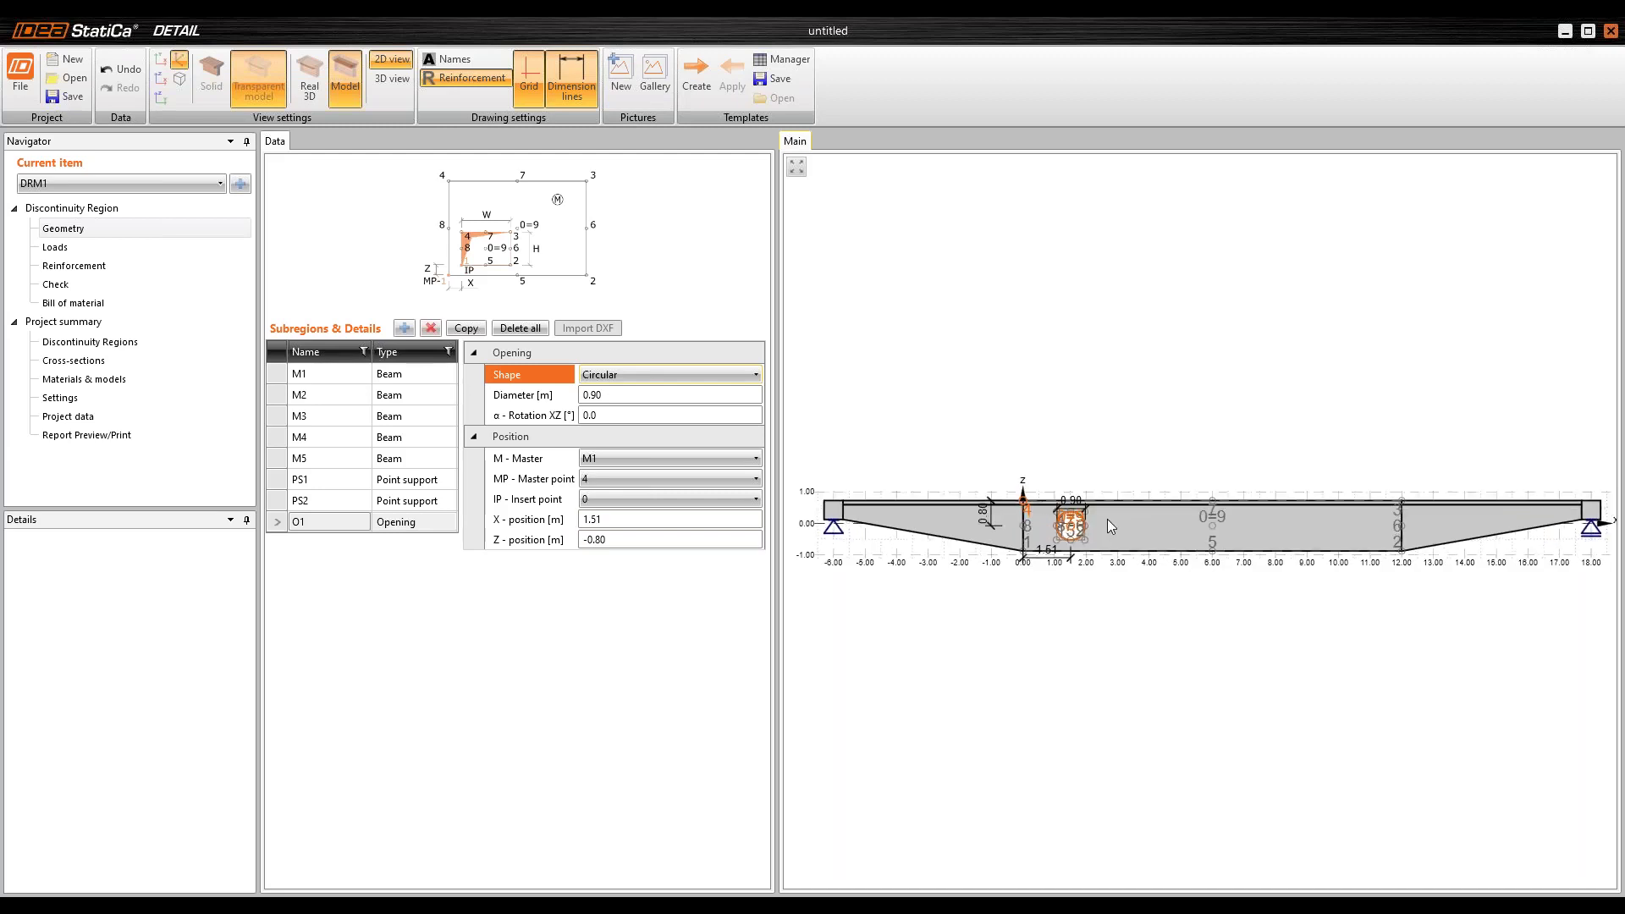
pyautogui.scroll(3, 1031, 544)
pyautogui.scroll(-6, 1068, 542)
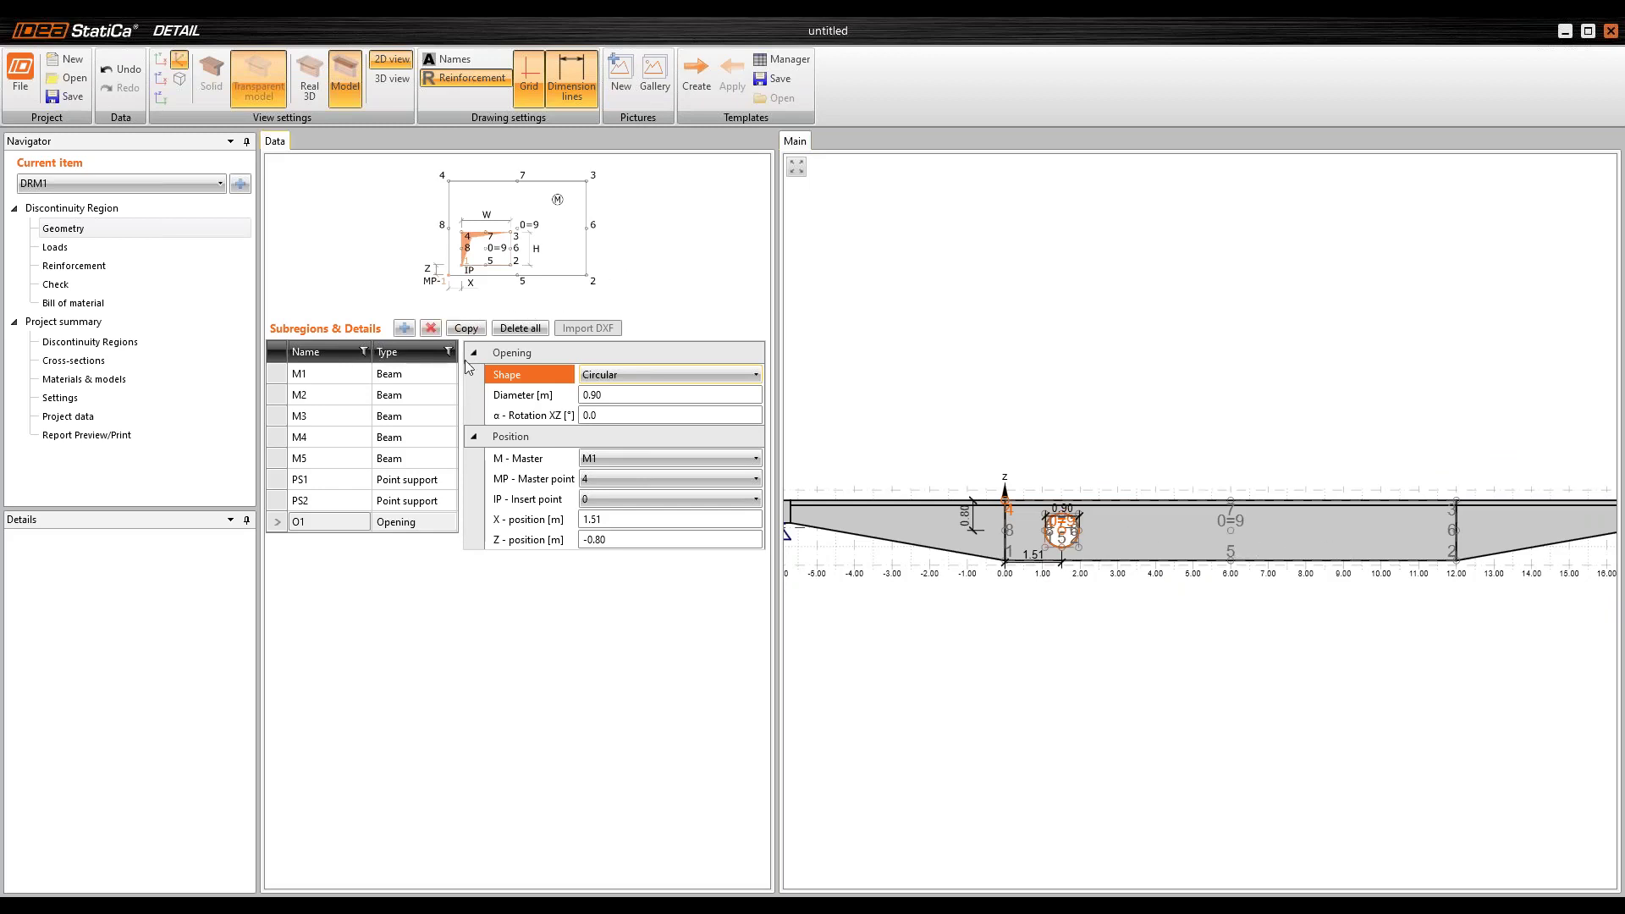
# Step: Copy the circular opening and set the copy's X-position to 2.98 m
pyautogui.click(466, 328)
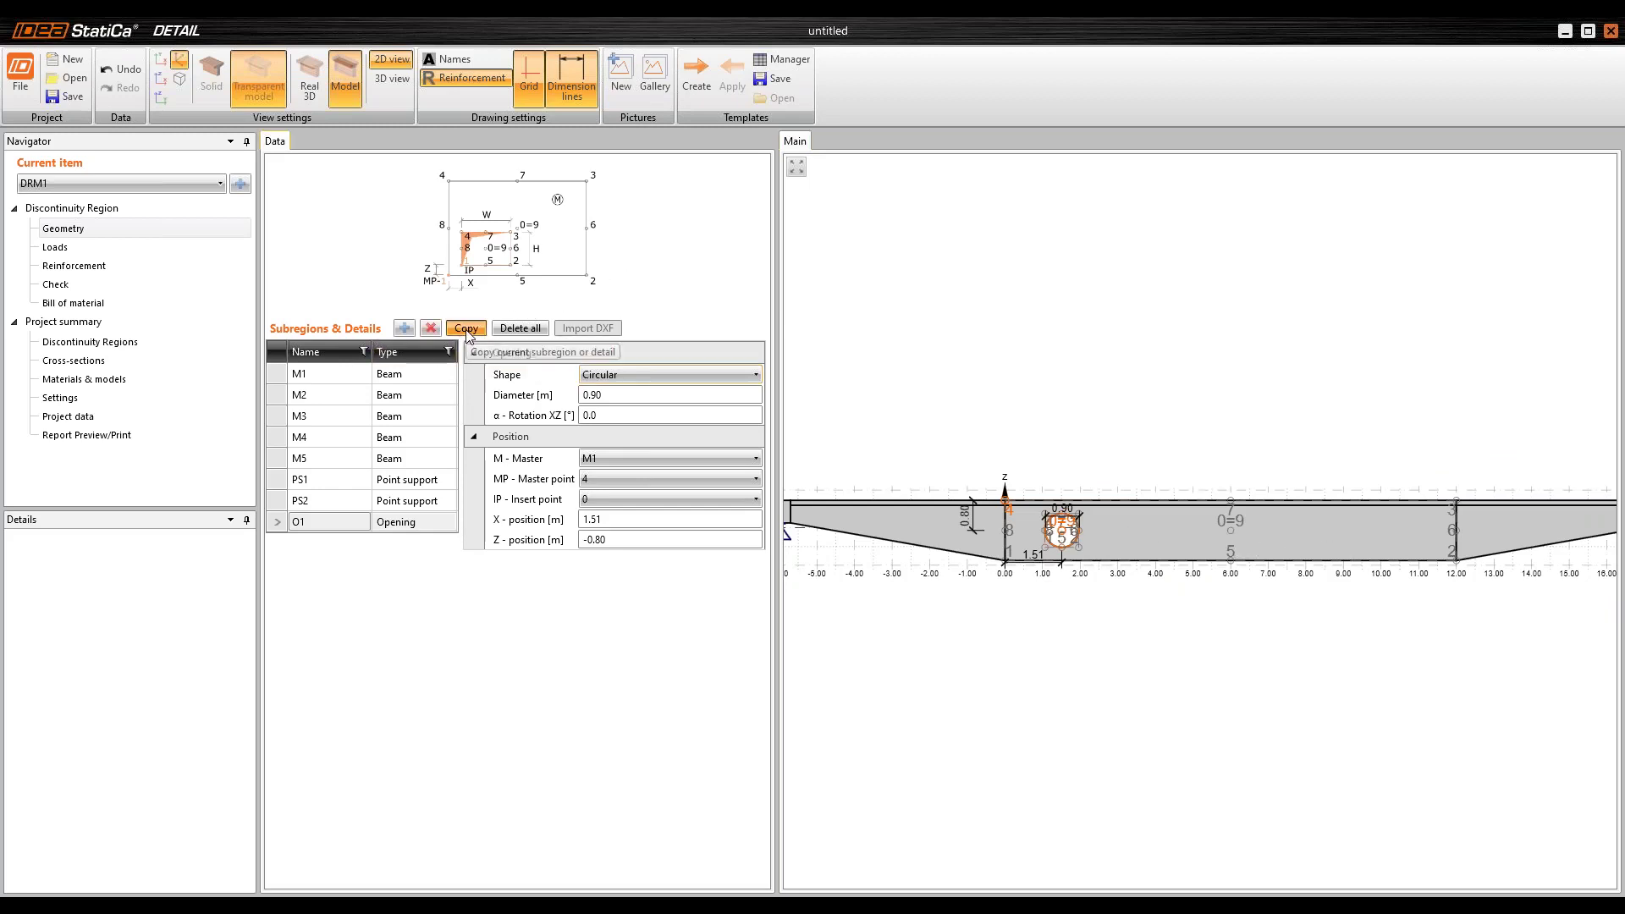
pyautogui.click(653, 522)
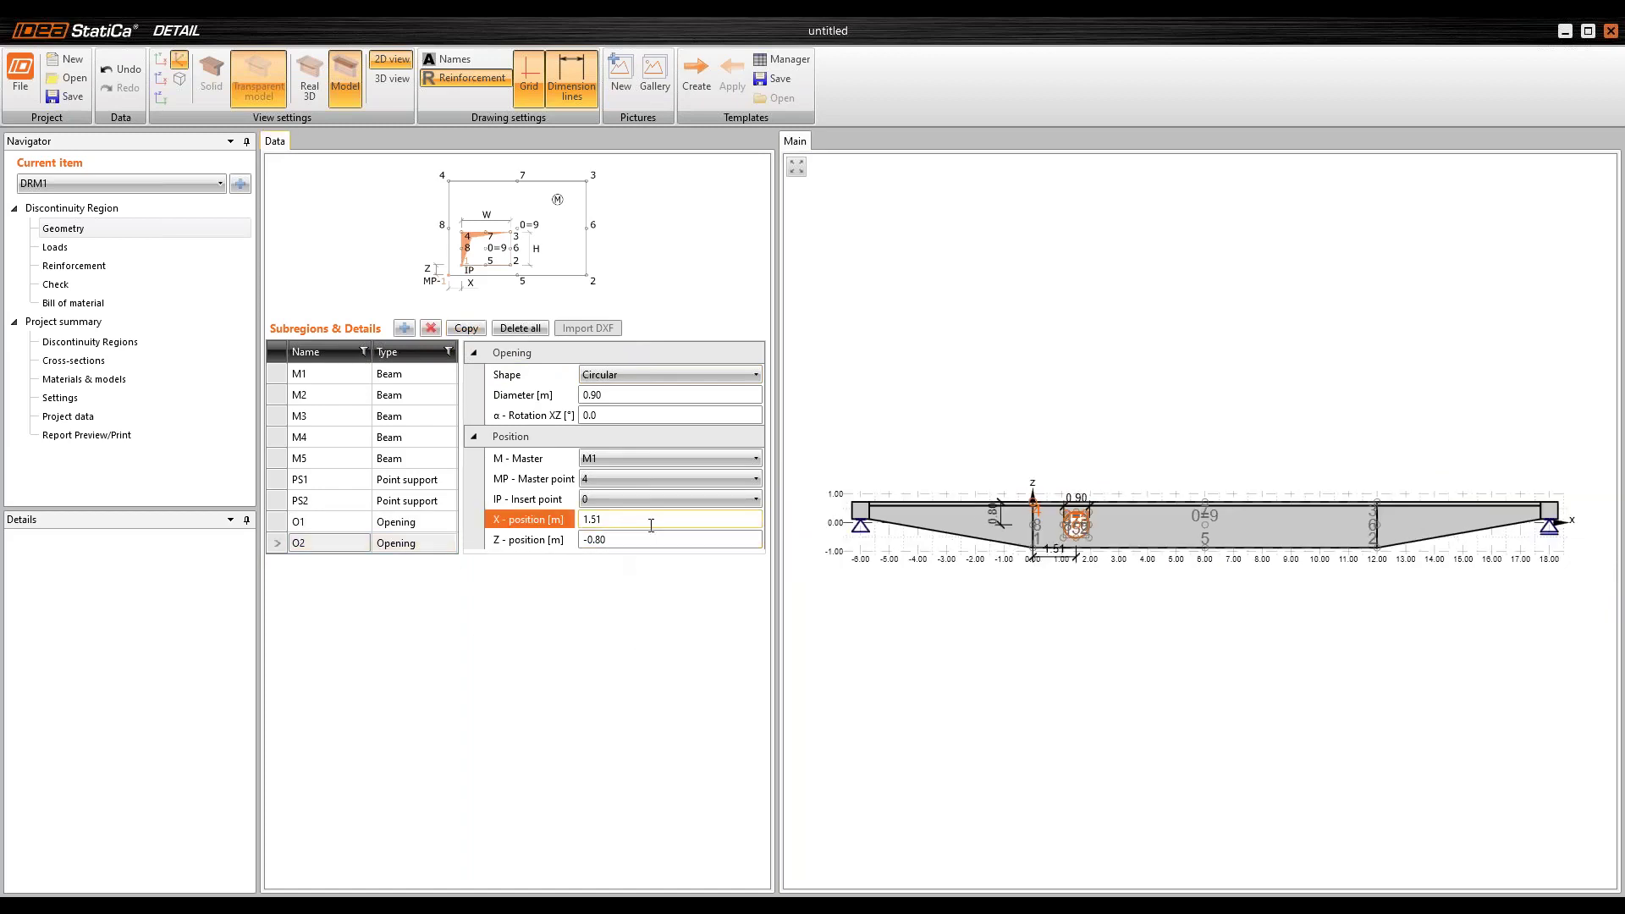
pyautogui.doubleClick(651, 521)
pyautogui.write('2.98')
pyautogui.press('Tab')
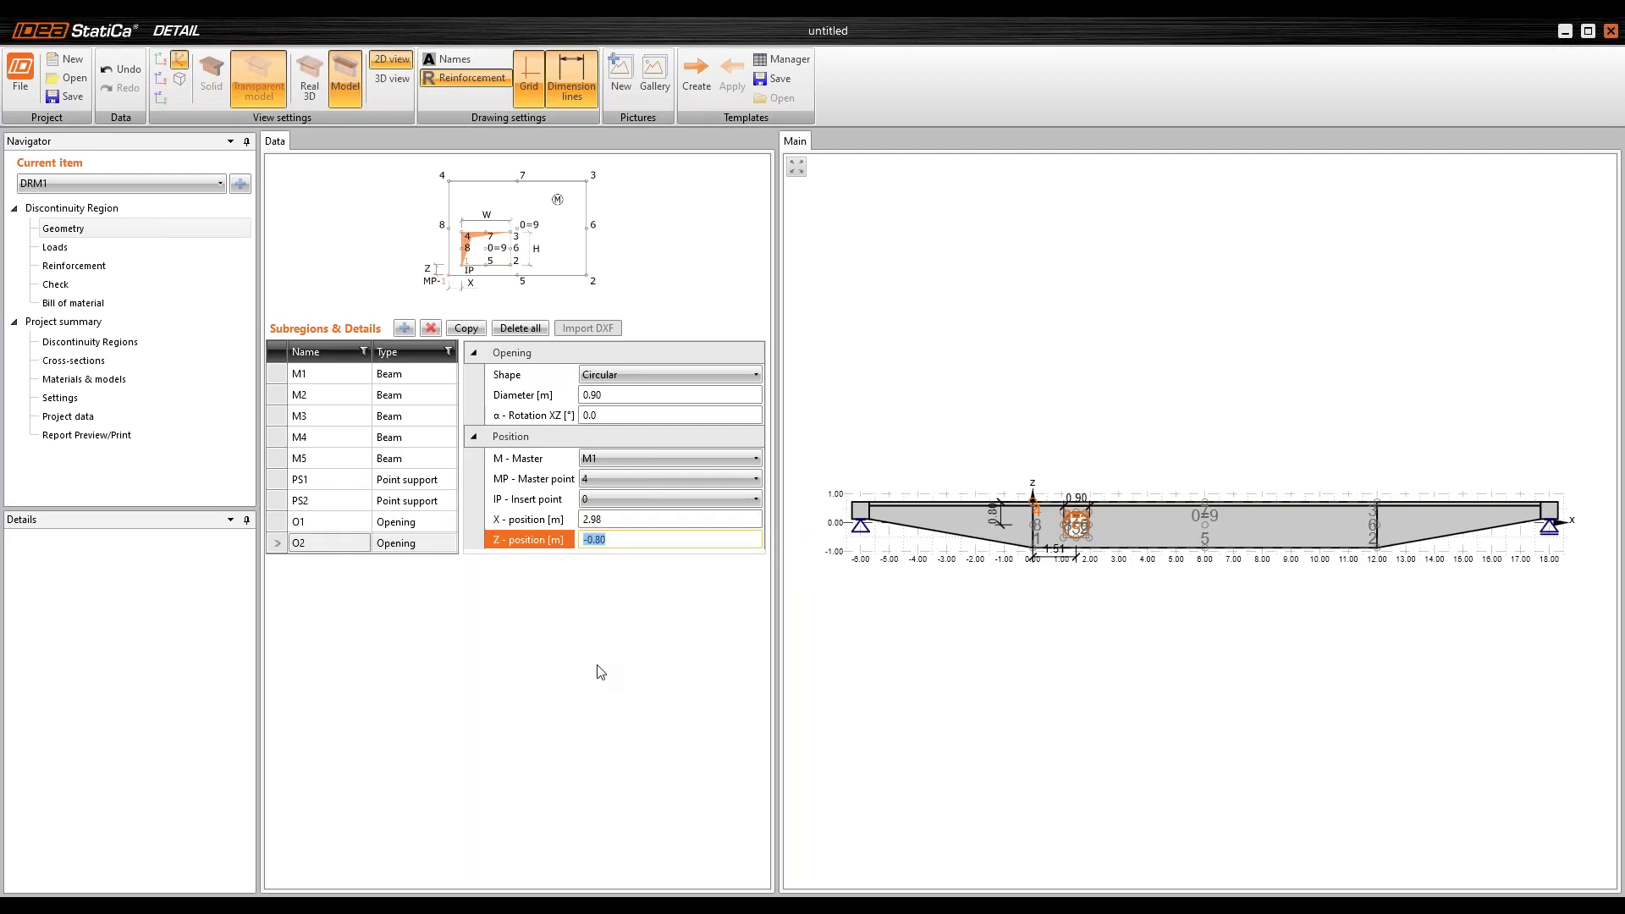
# Step: Make two more copies of the circular opening, at X-positions 4.44 m and 5.97 m along M1
pyautogui.click(477, 331)
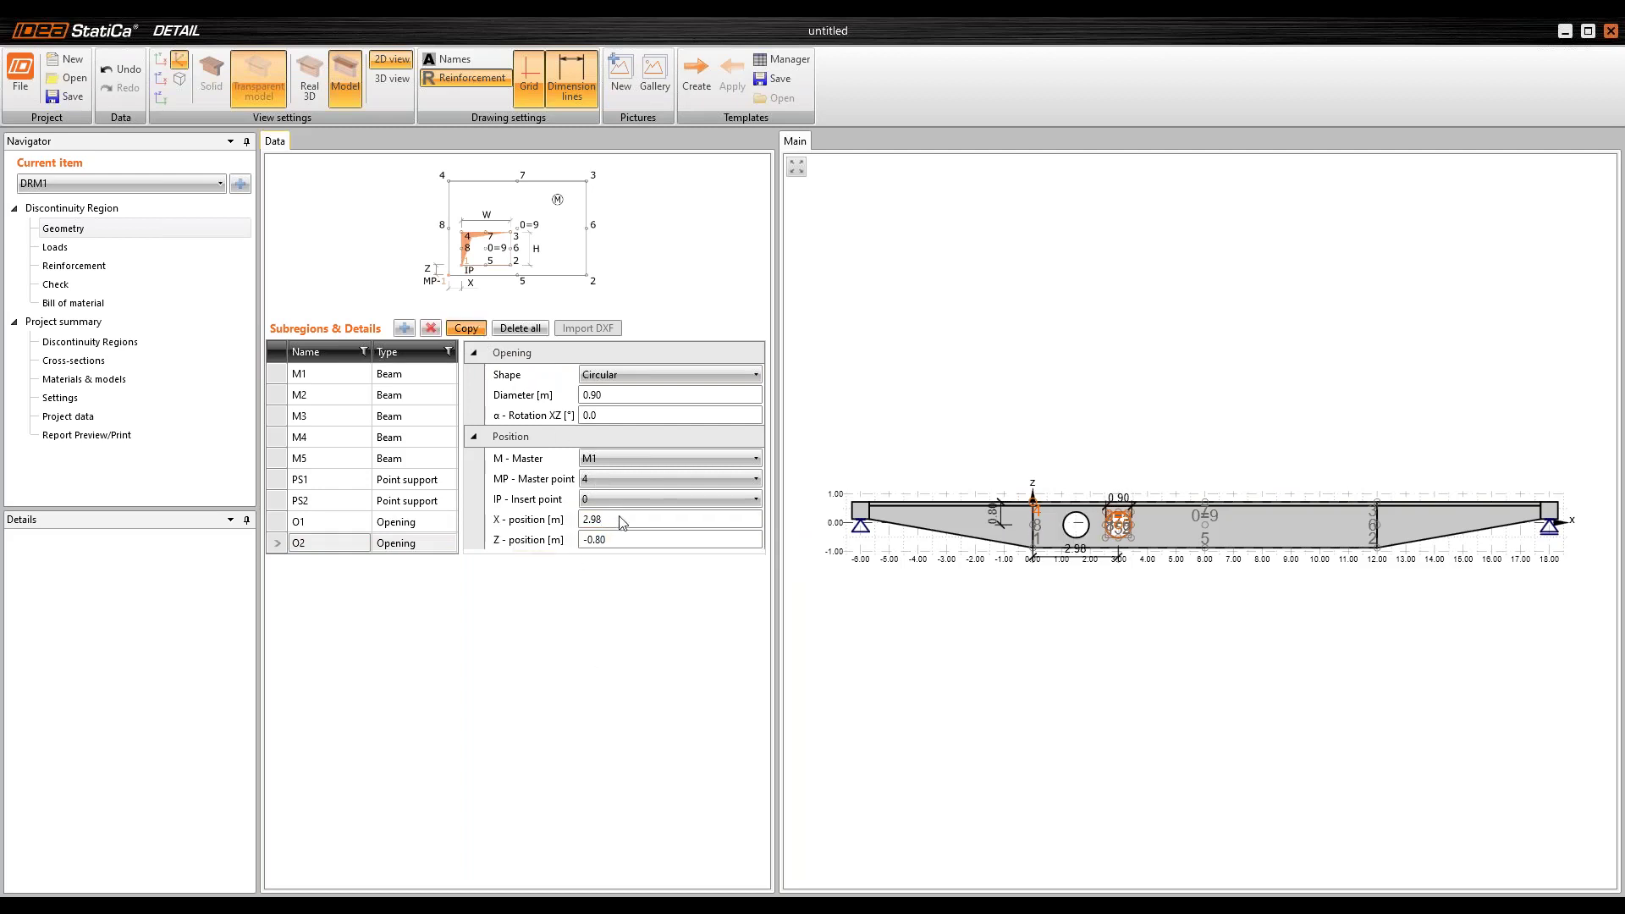
pyautogui.moveTo(626, 521); pyautogui.dragTo(576, 530)
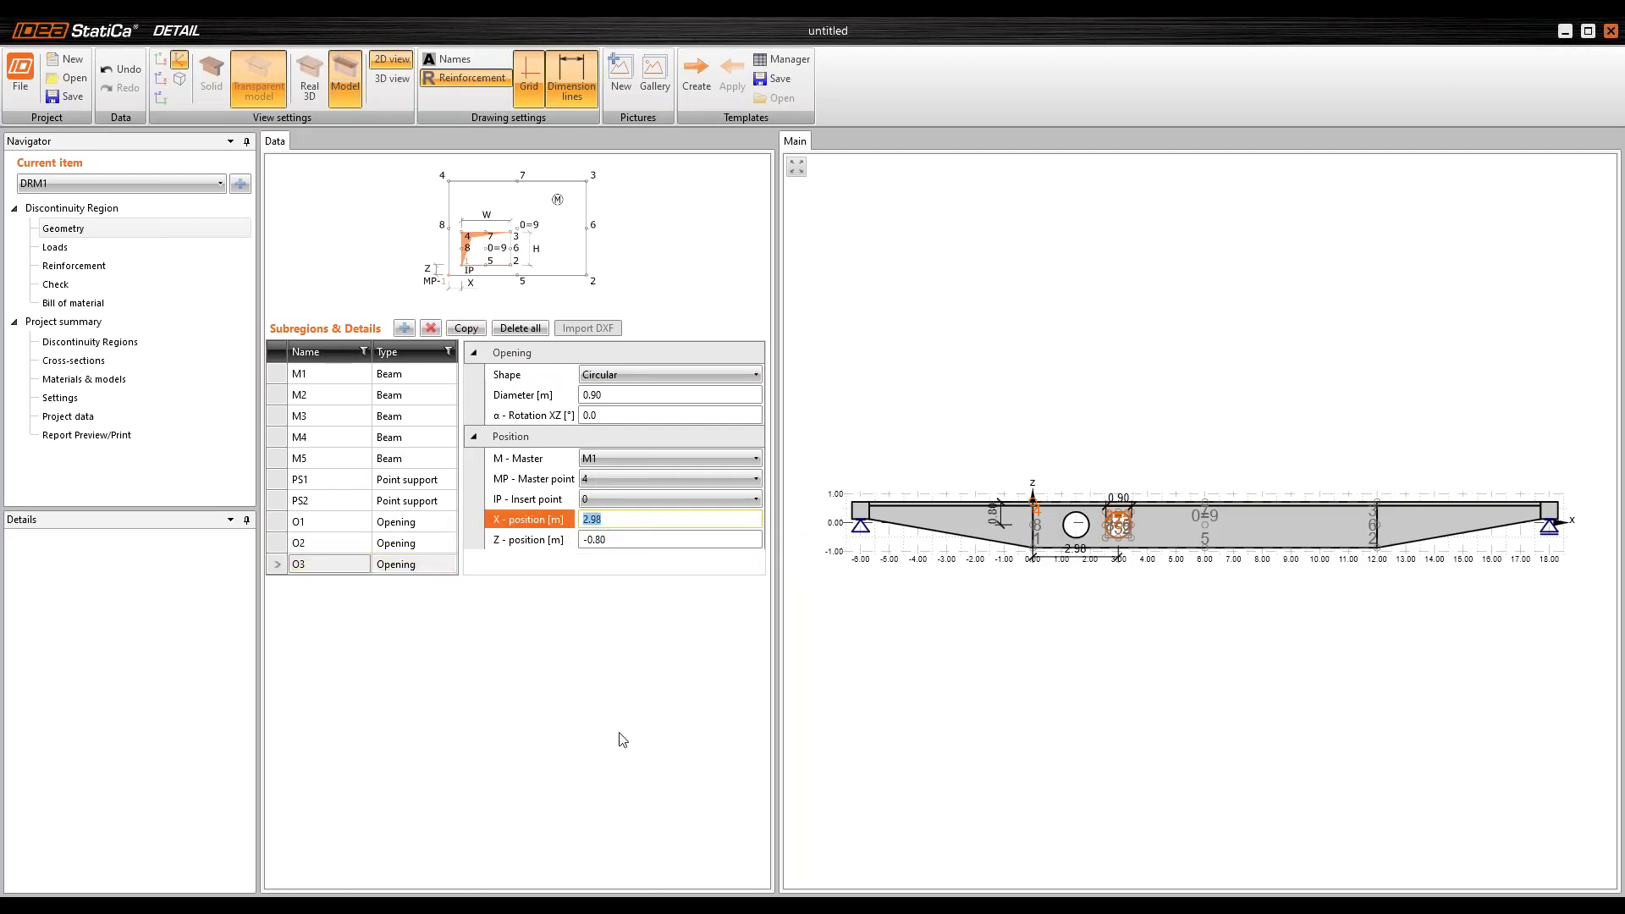
pyautogui.write('4.44')
pyautogui.press('Return')
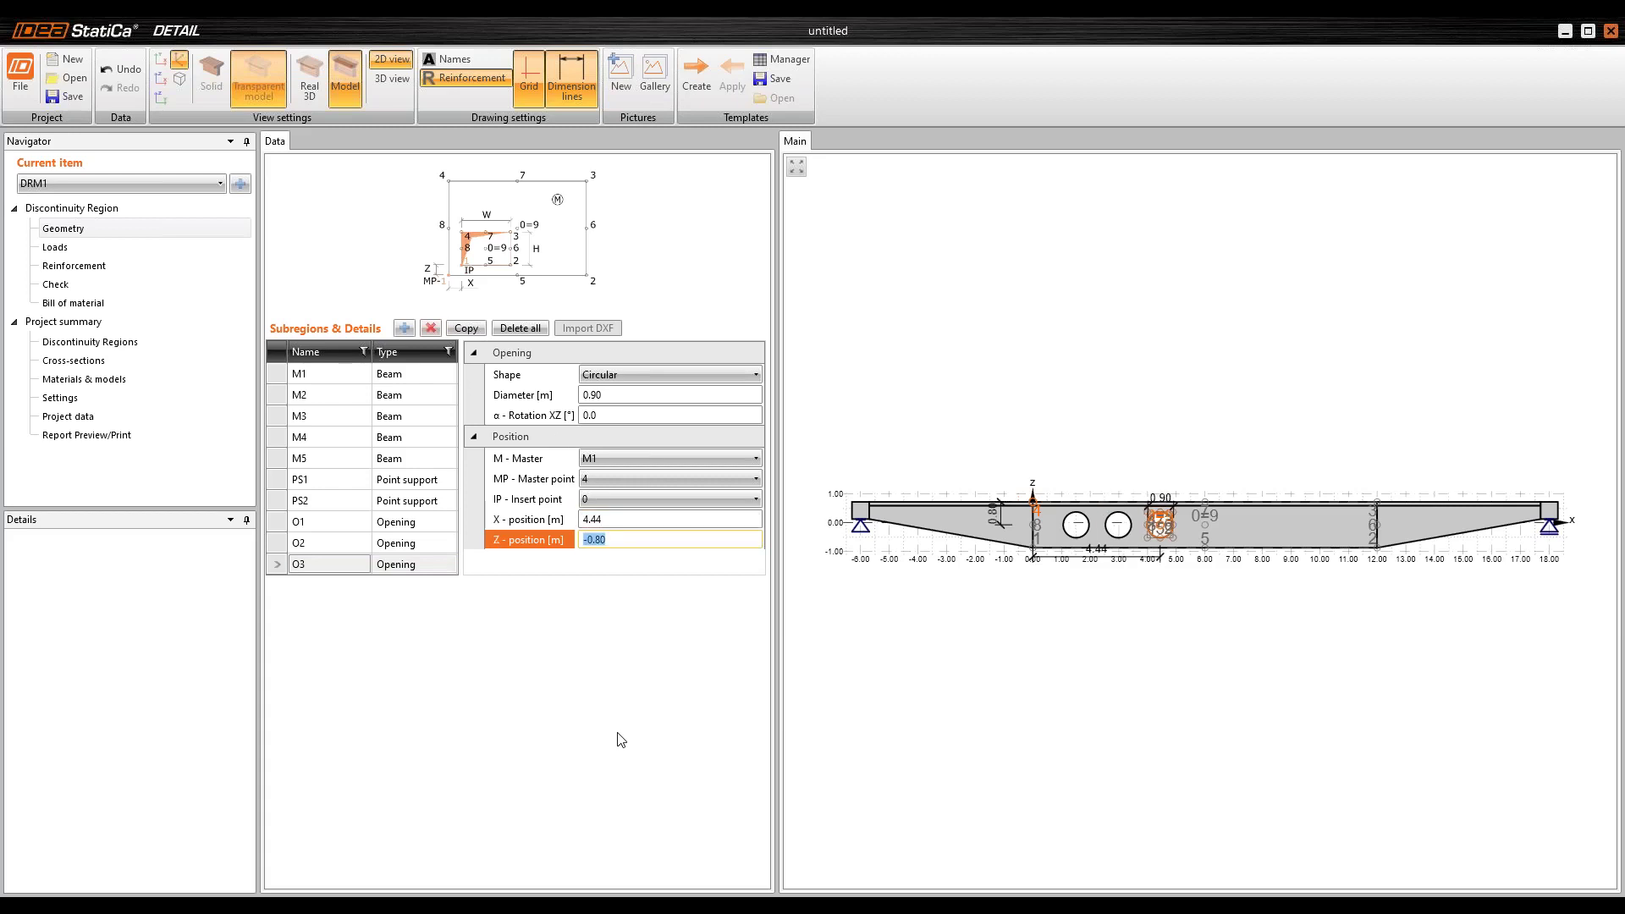
pyautogui.moveTo(627, 519); pyautogui.dragTo(579, 520)
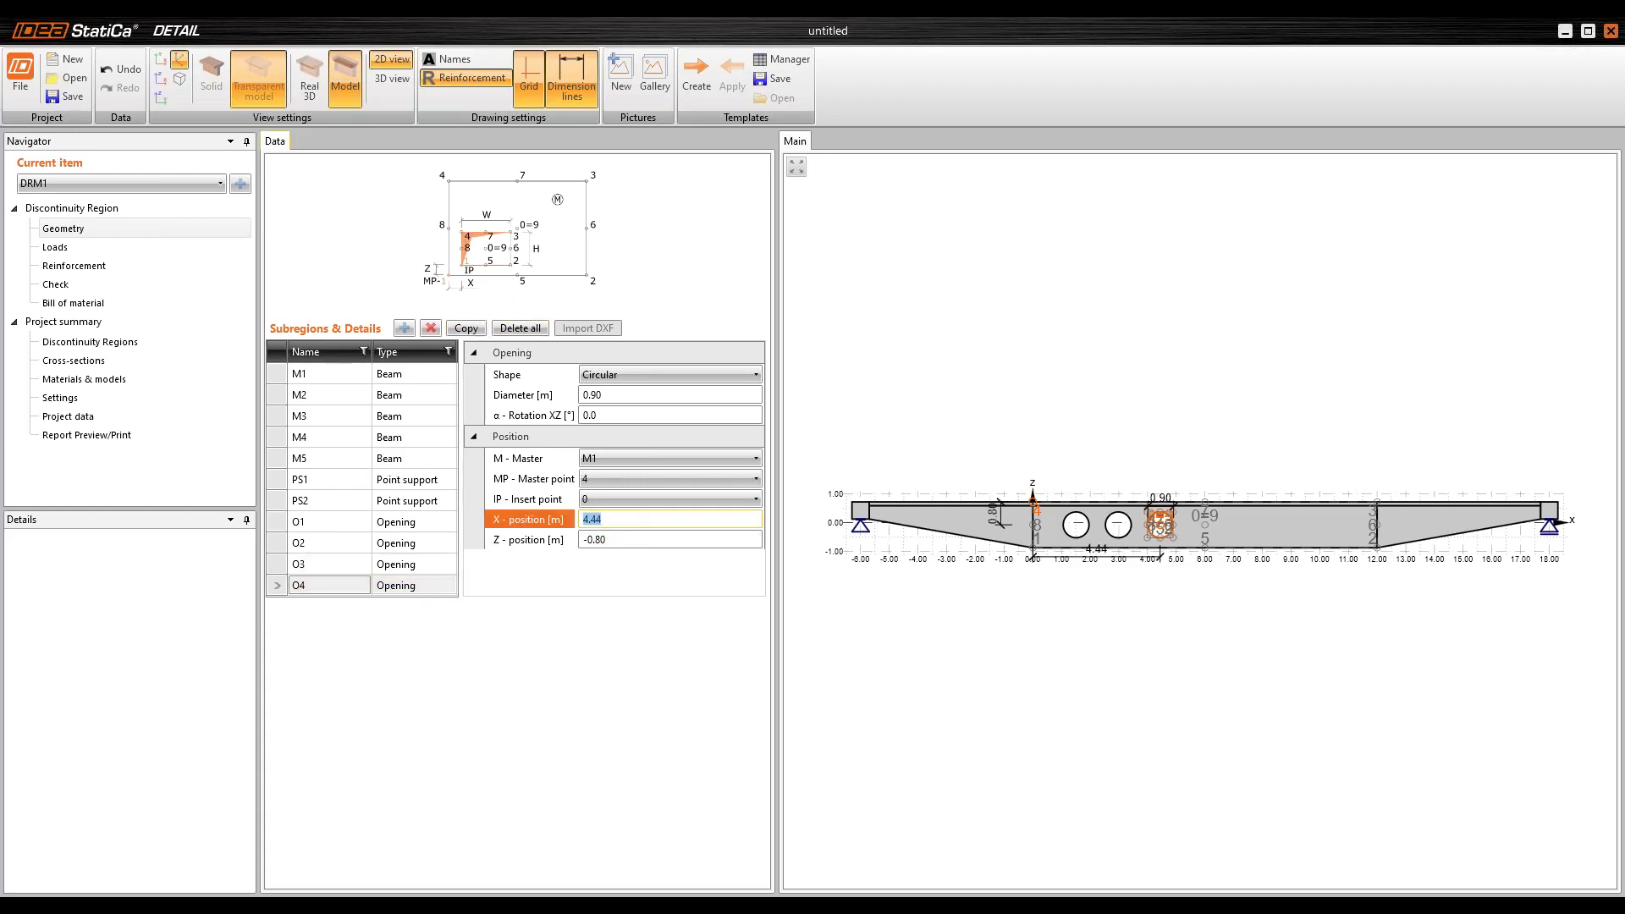
pyautogui.write('5.97')
pyautogui.press('Return')
# Step: Add two further copies of the circular opening at X-positions 7.60 m and 9.08 m
pyautogui.click(451, 332)
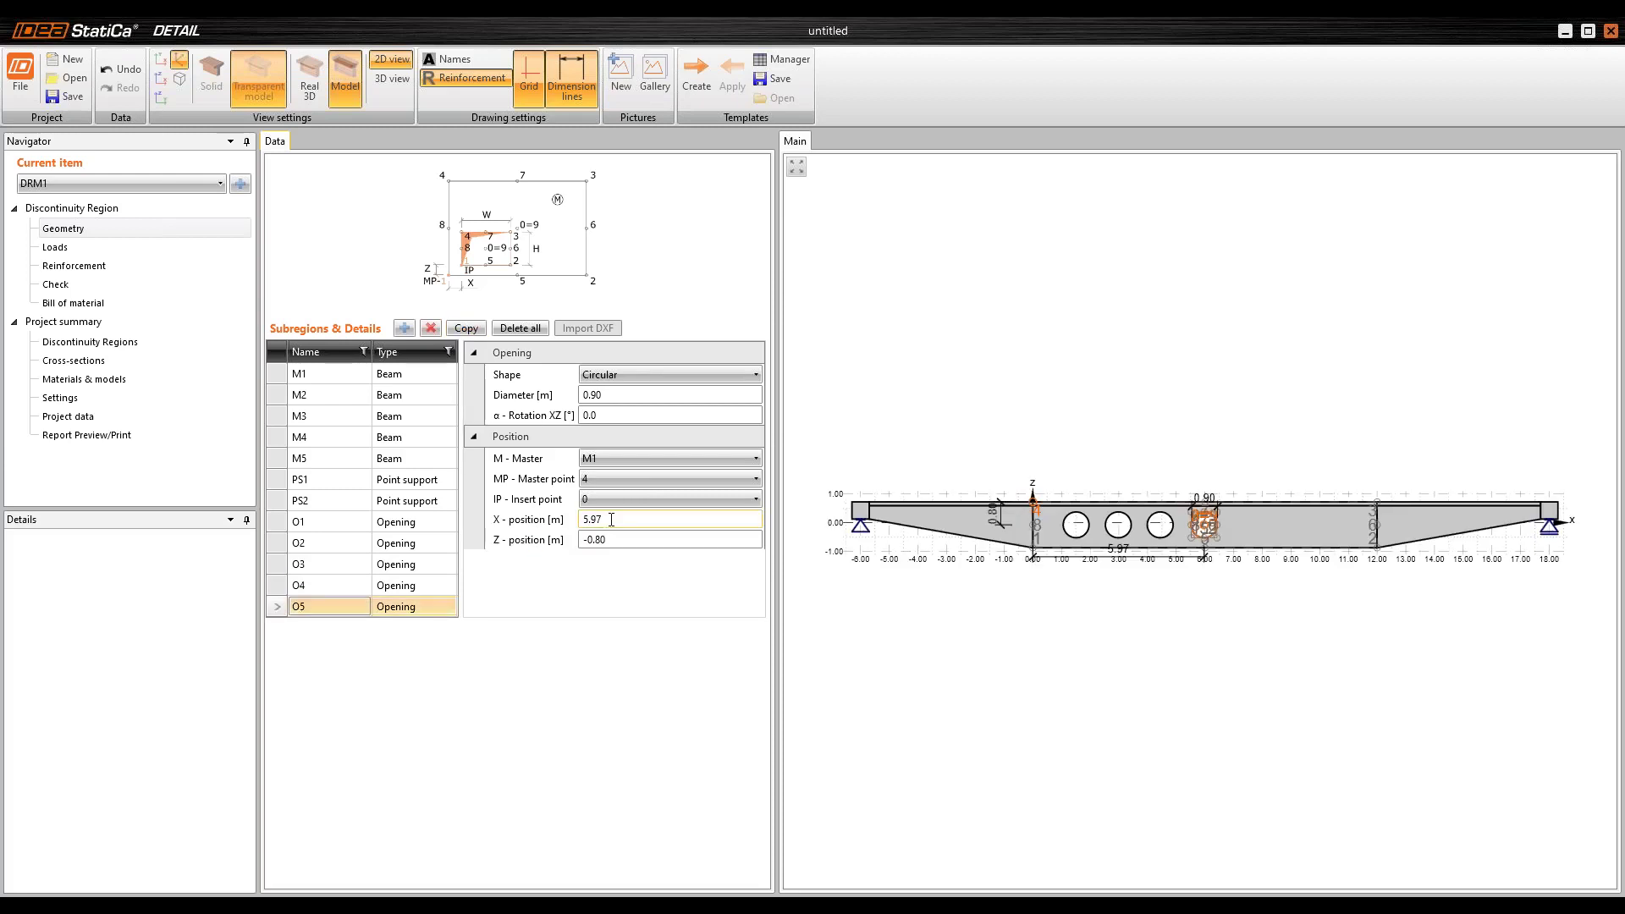
pyautogui.moveTo(611, 518); pyautogui.dragTo(574, 518)
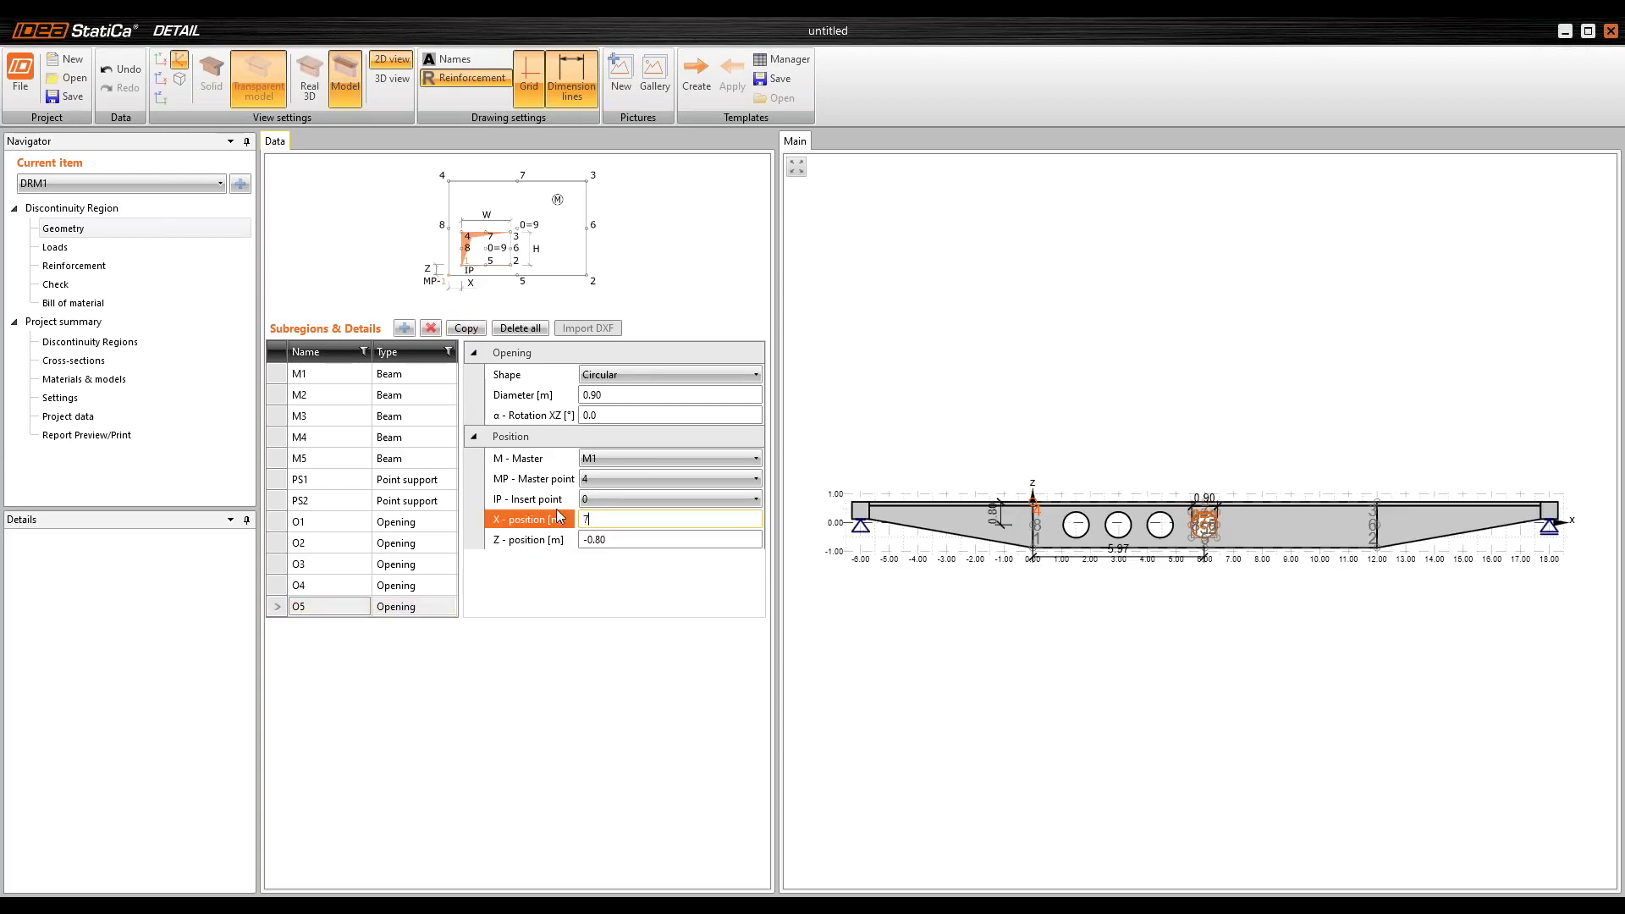
pyautogui.write('7.6')
pyautogui.press('Return')
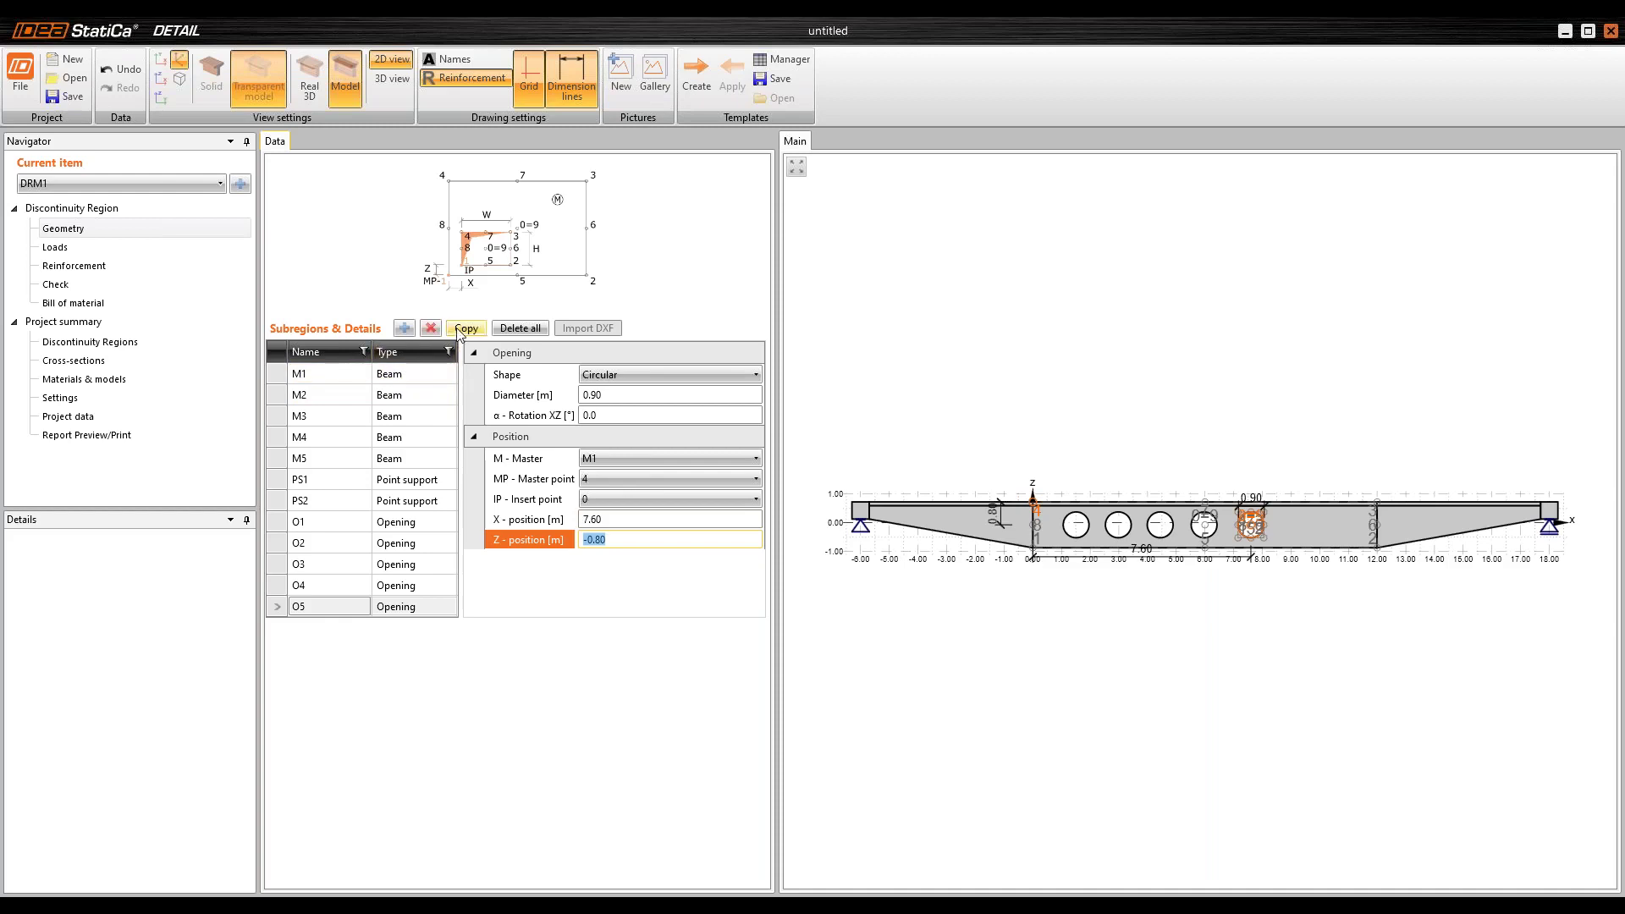
pyautogui.moveTo(599, 526); pyautogui.dragTo(567, 525)
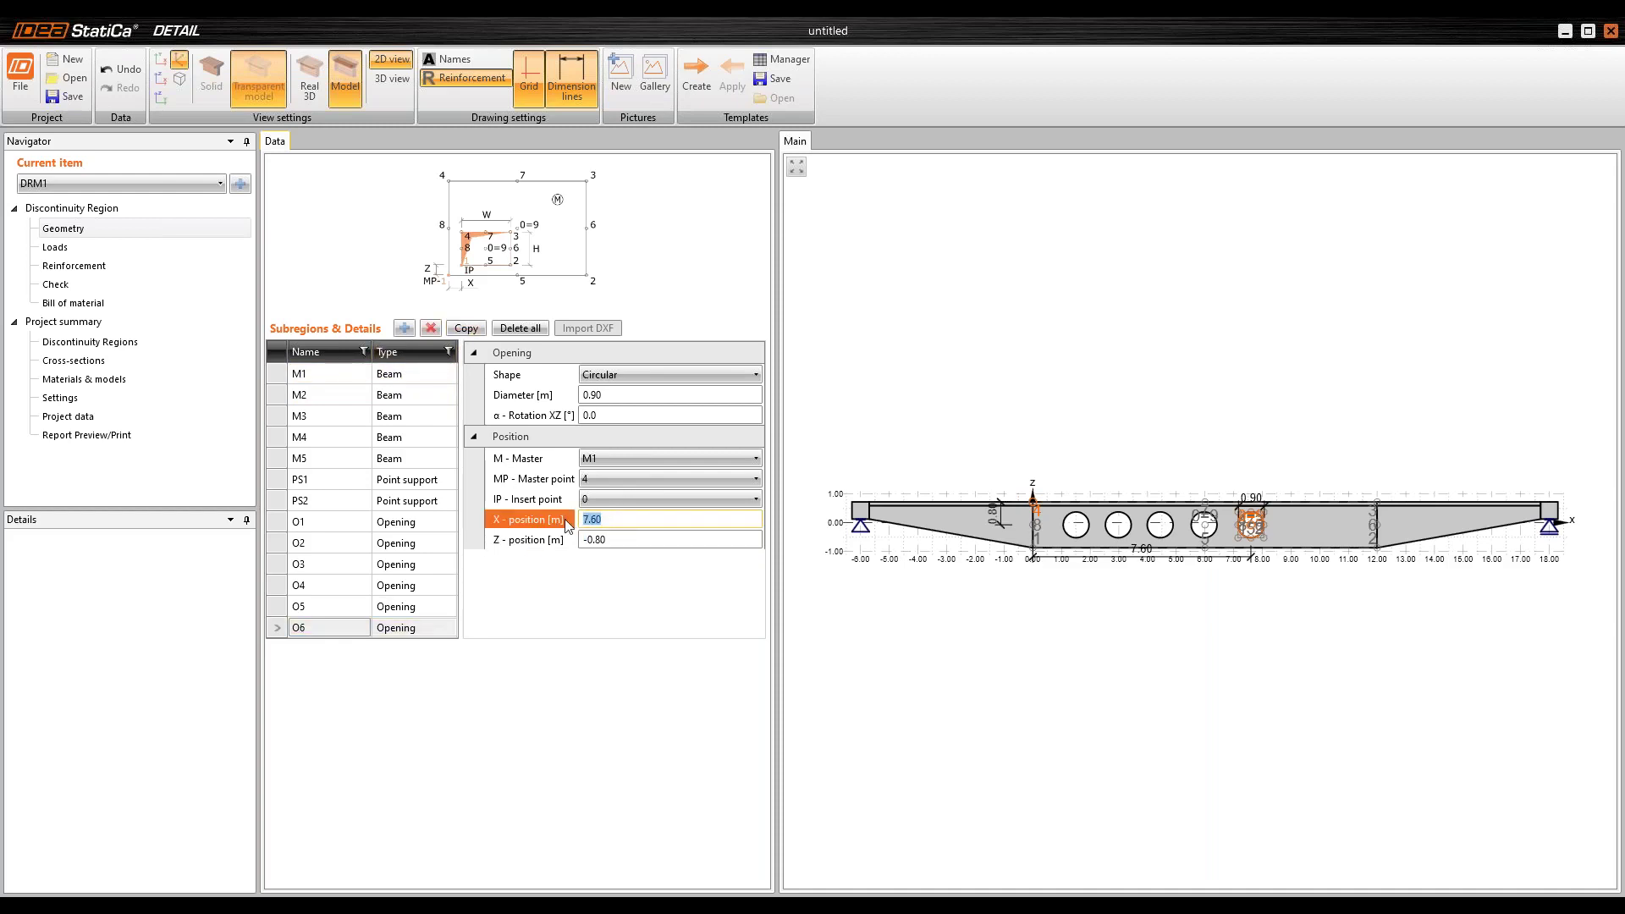
pyautogui.press('Tab')
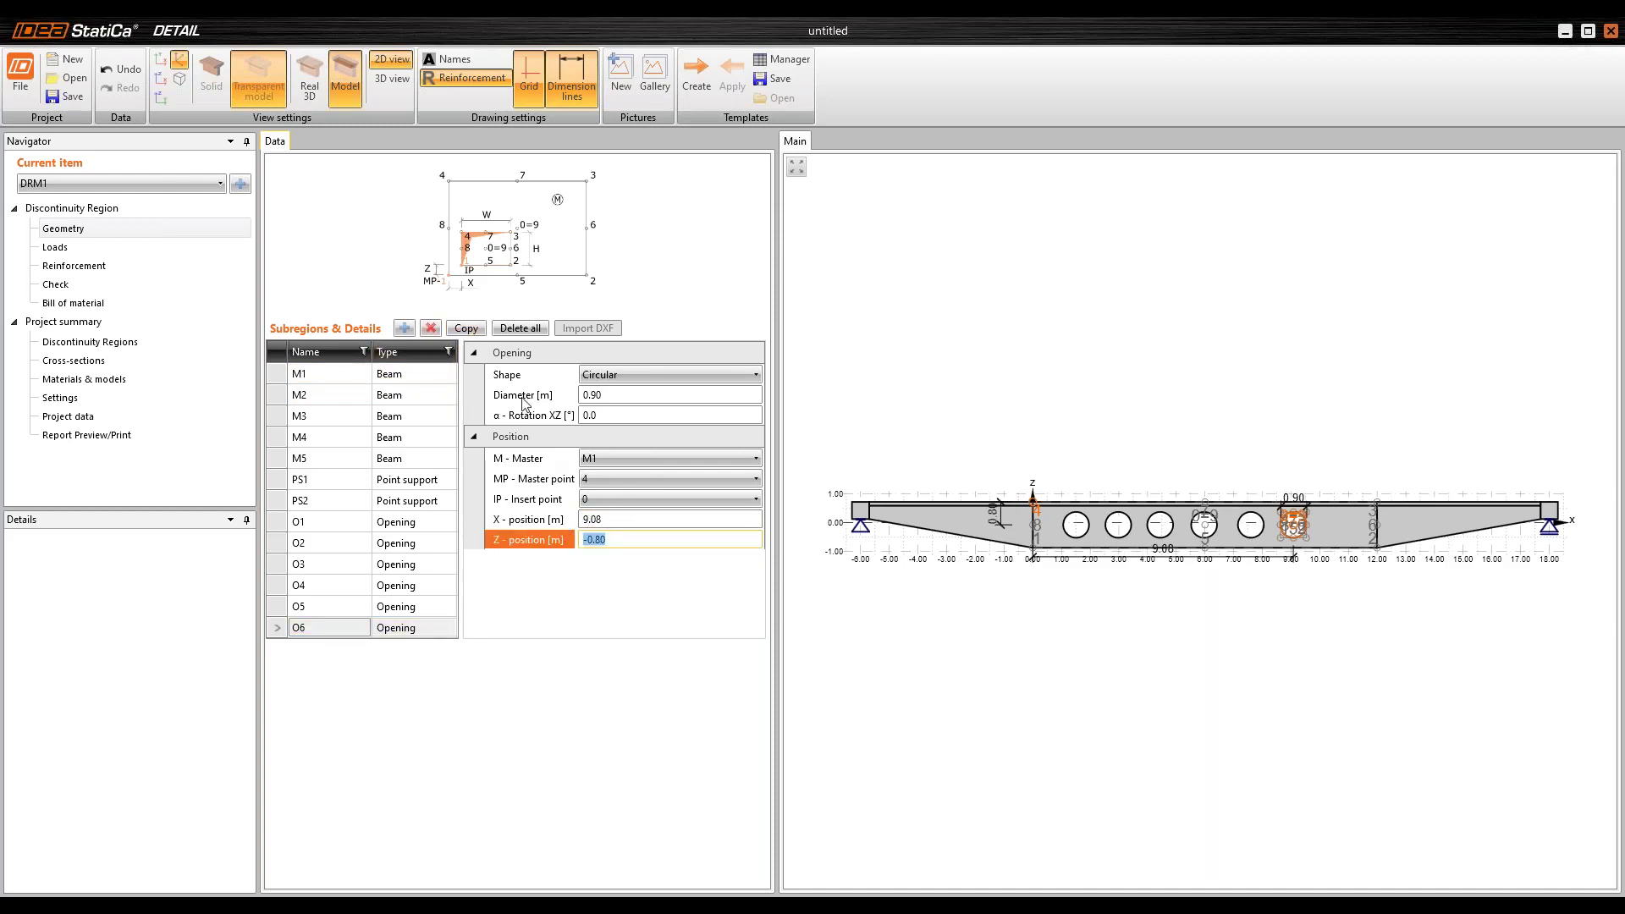
# Step: Copy the last circular opening and place the seventh one at X-position 10.52 m
pyautogui.click(465, 336)
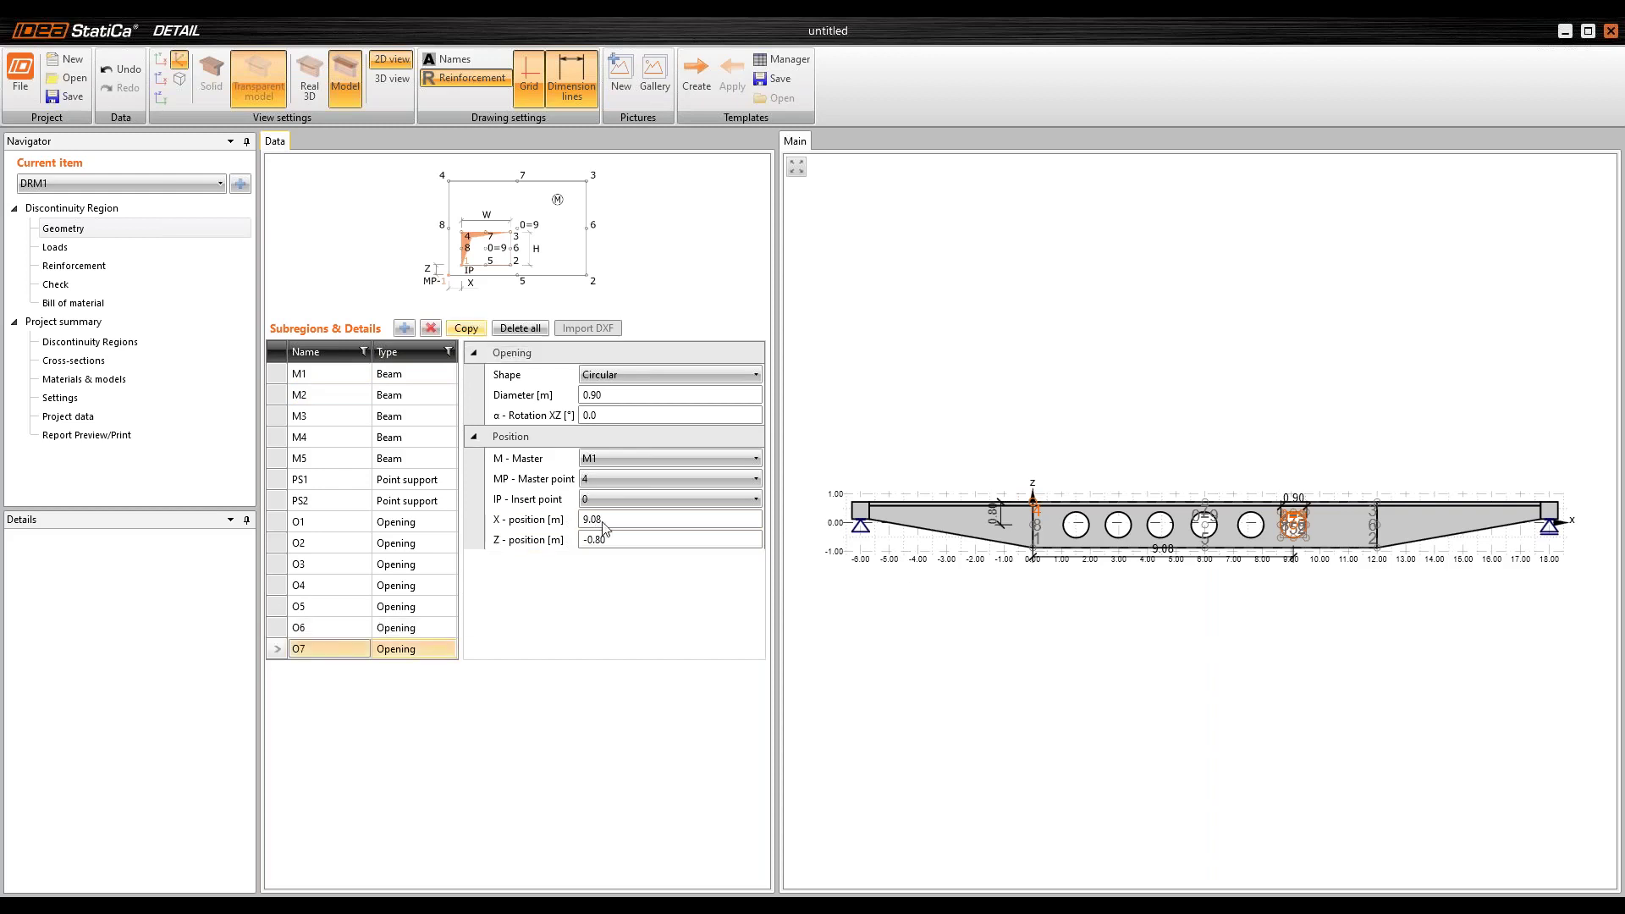
pyautogui.click(514, 521)
pyautogui.write('10.5')
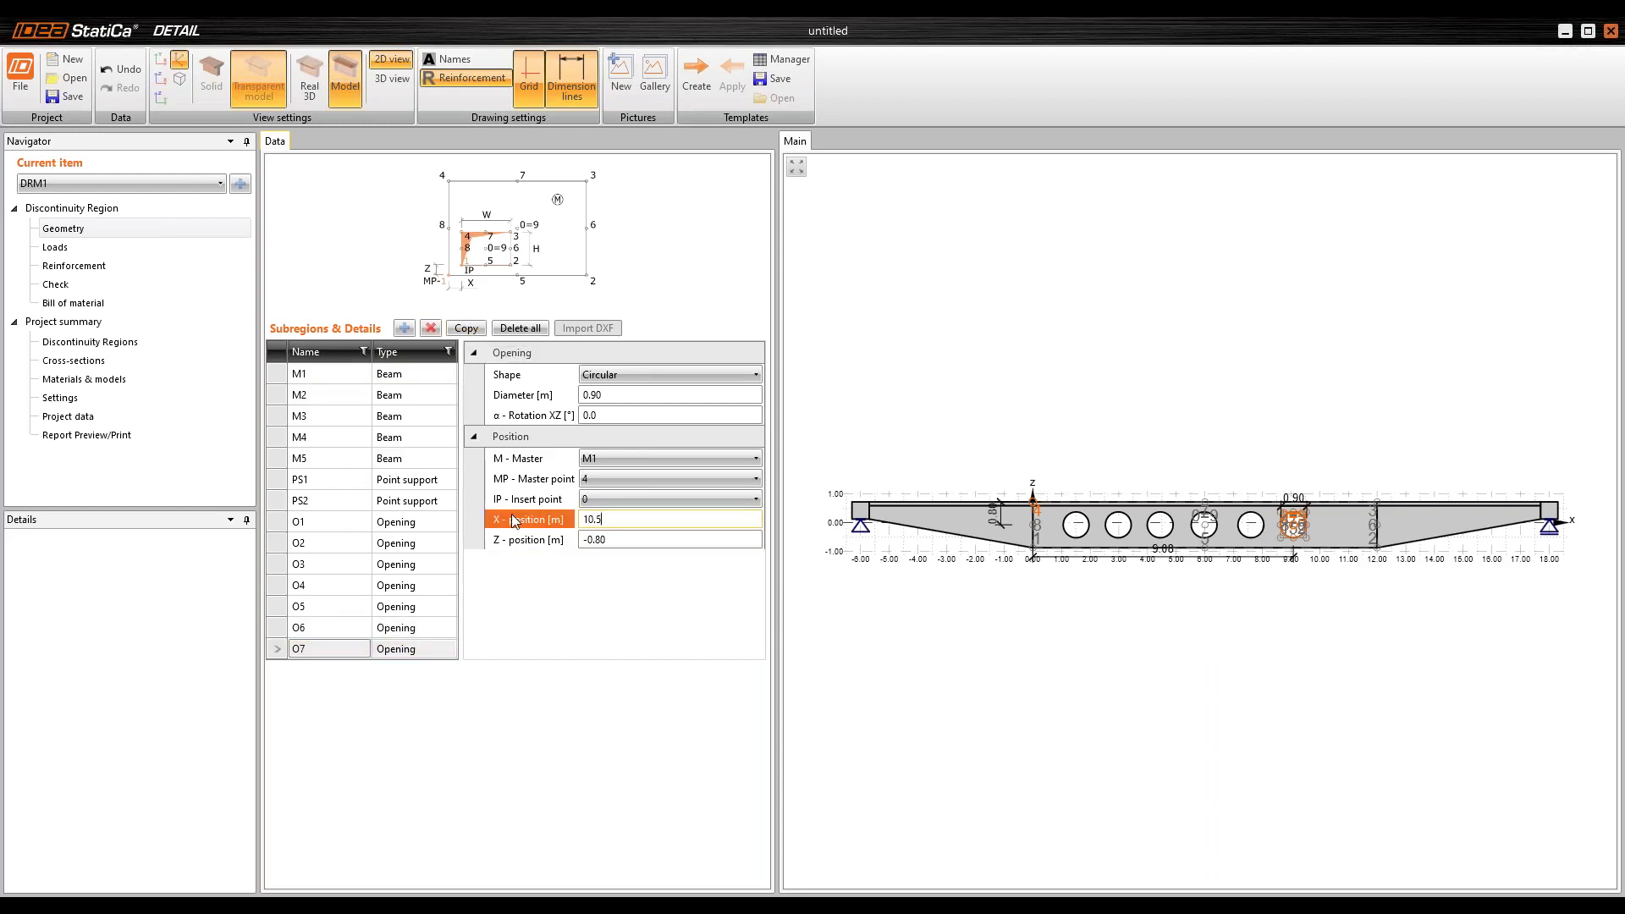
pyautogui.press('Tab')
pyautogui.press('Tab')
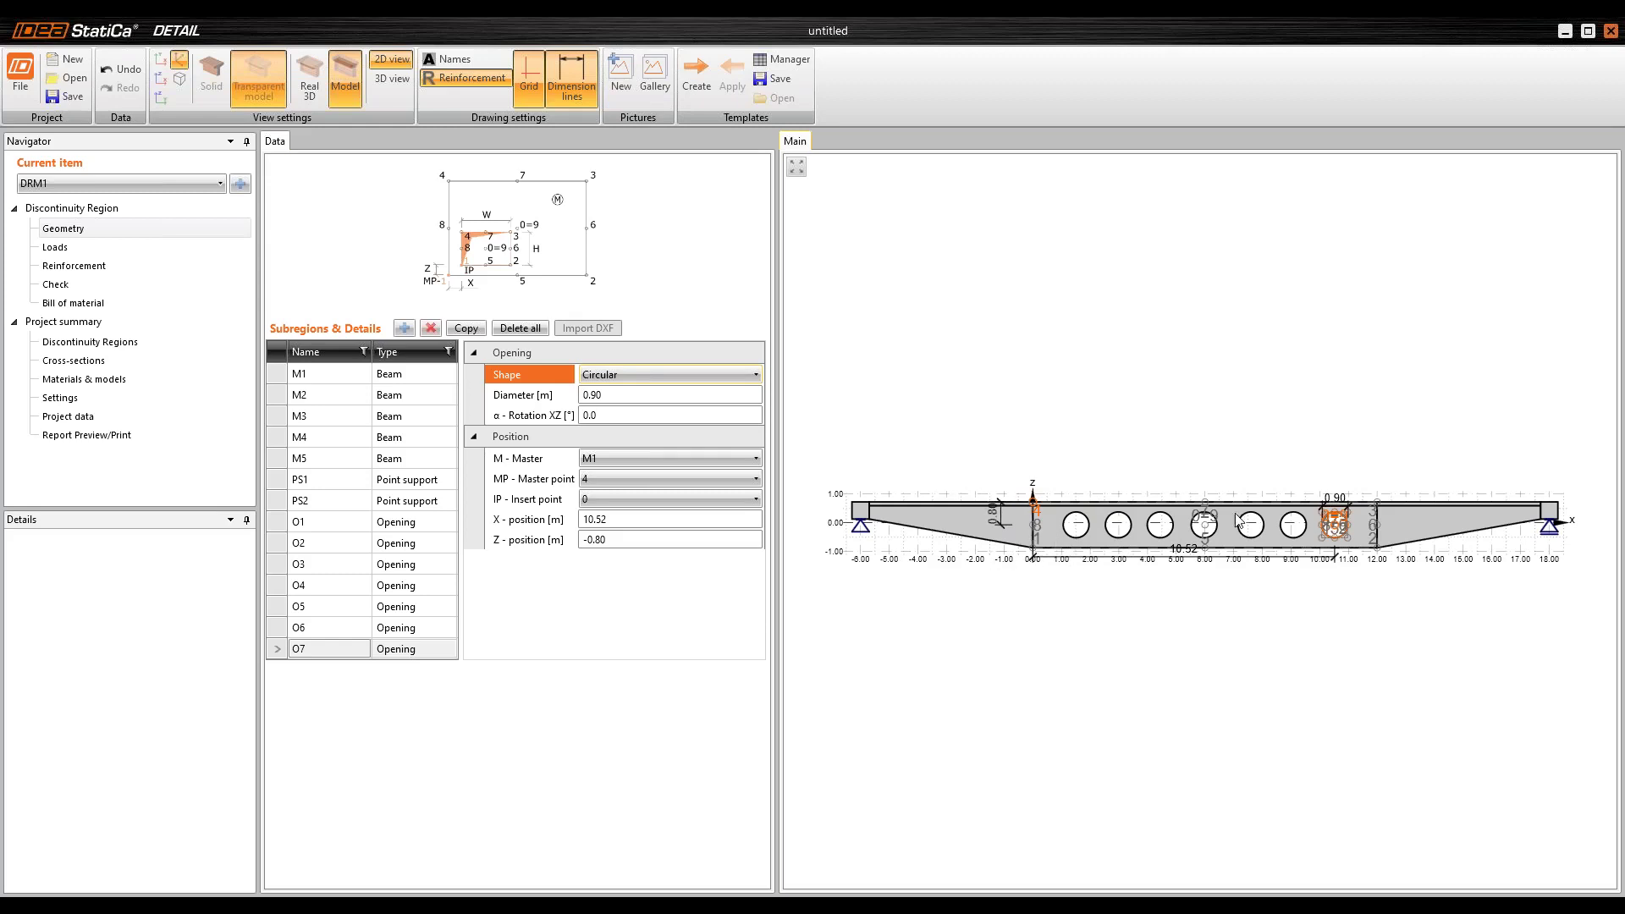
# Step: Examine the row of openings in M1 and switch the model display to Real 3D
pyautogui.scroll(1, 1117, 548)
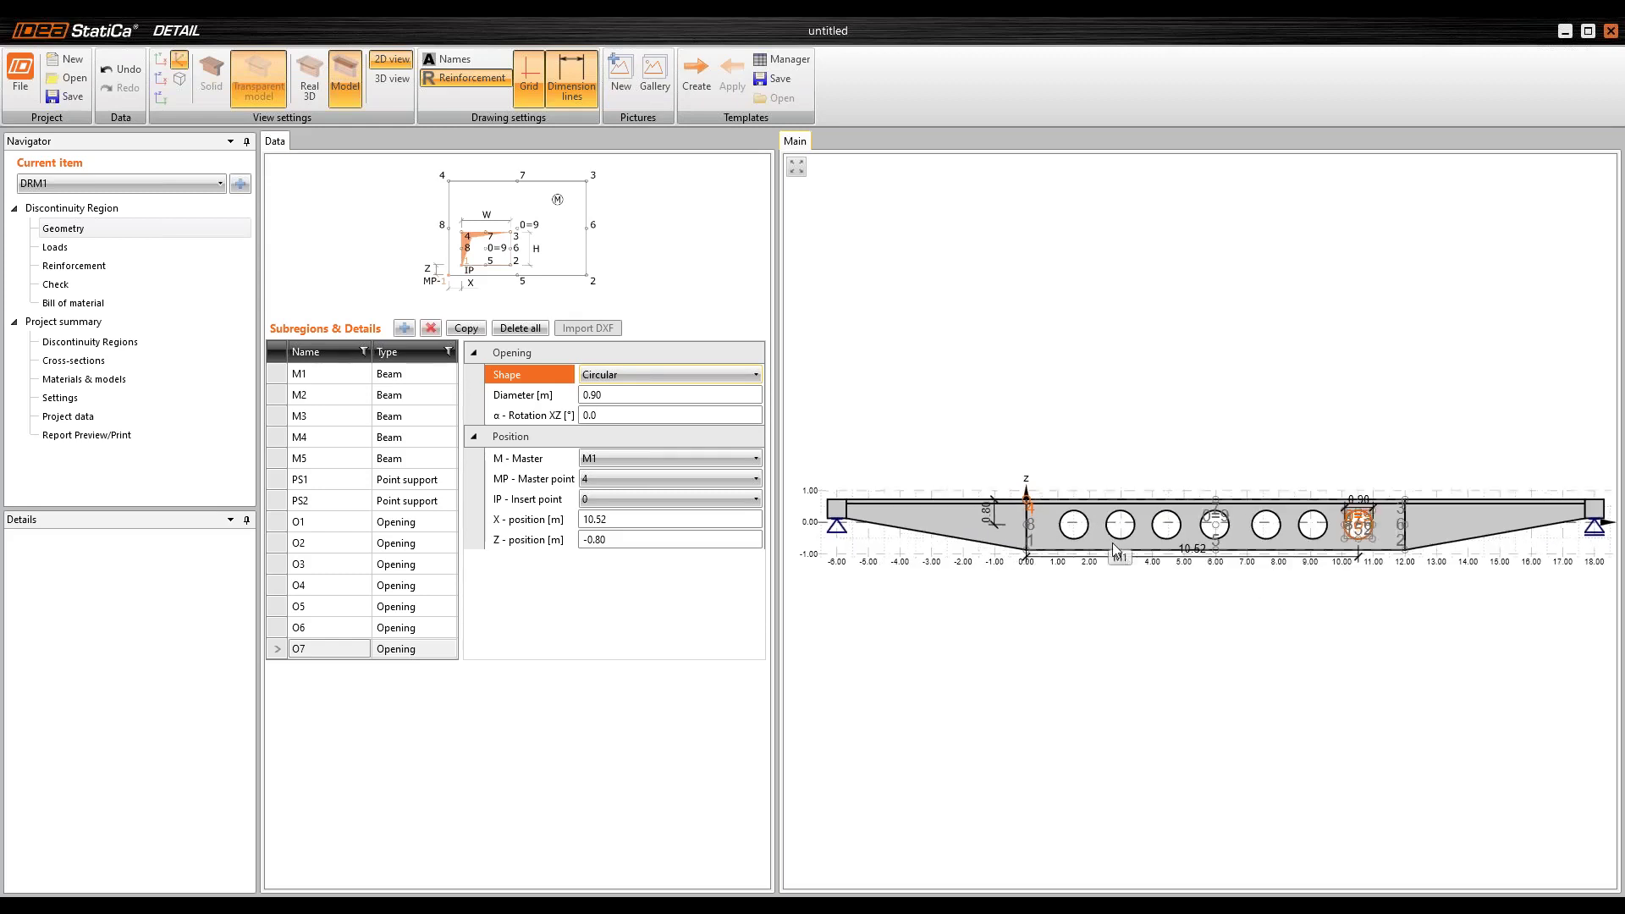
pyautogui.scroll(1, 1048, 550)
pyautogui.scroll(3, 1047, 550)
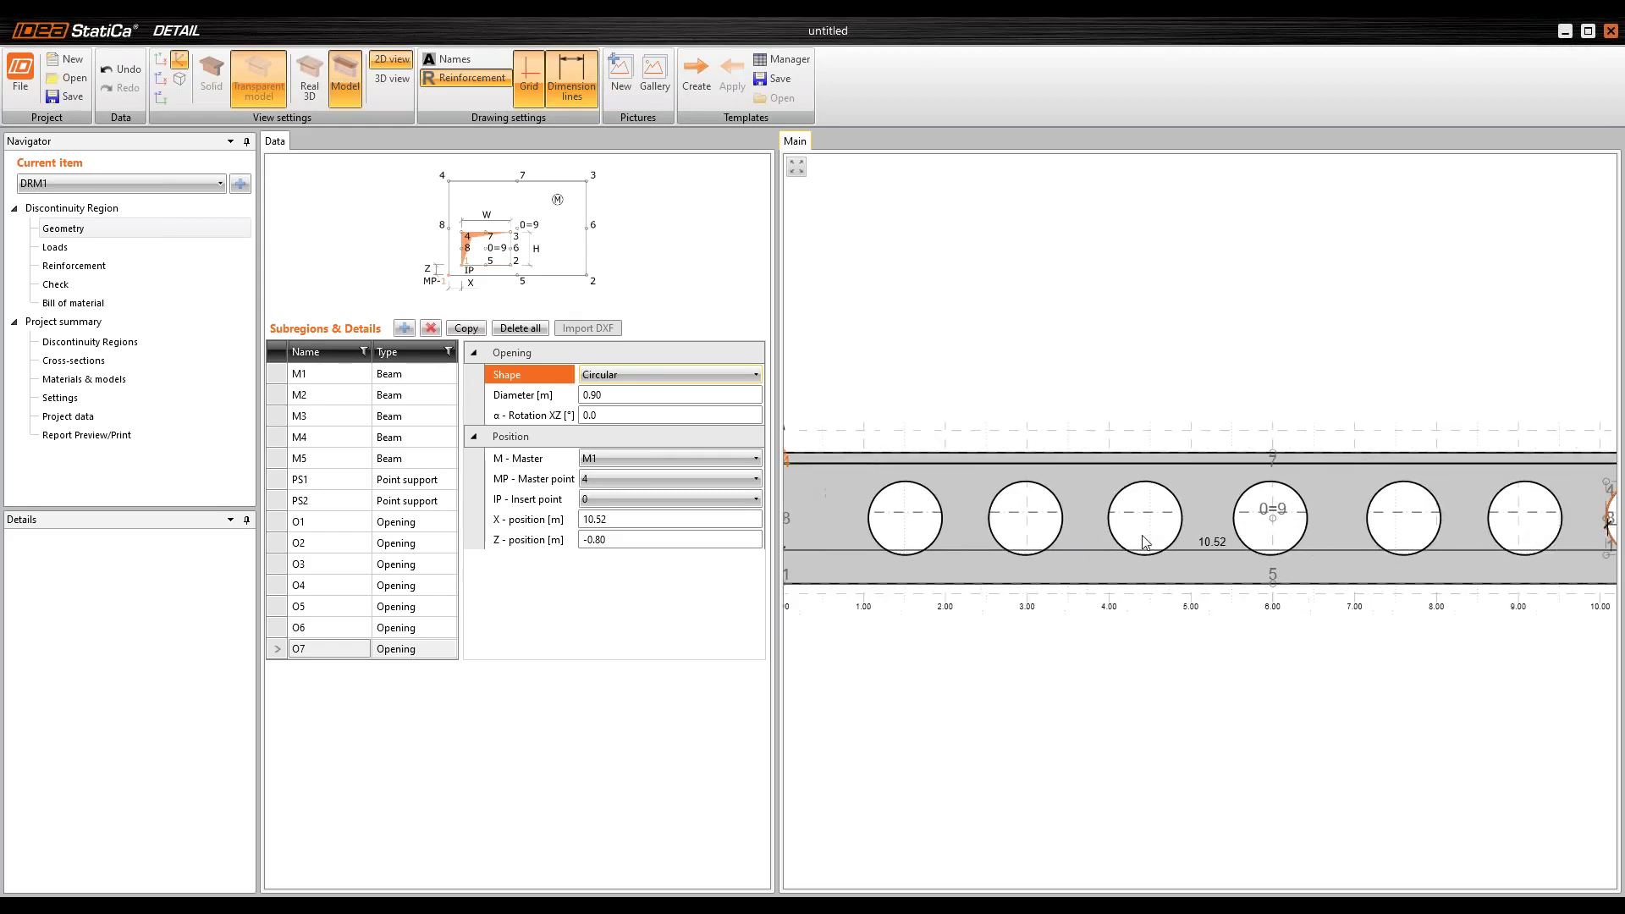
pyautogui.scroll(-2, 1070, 498)
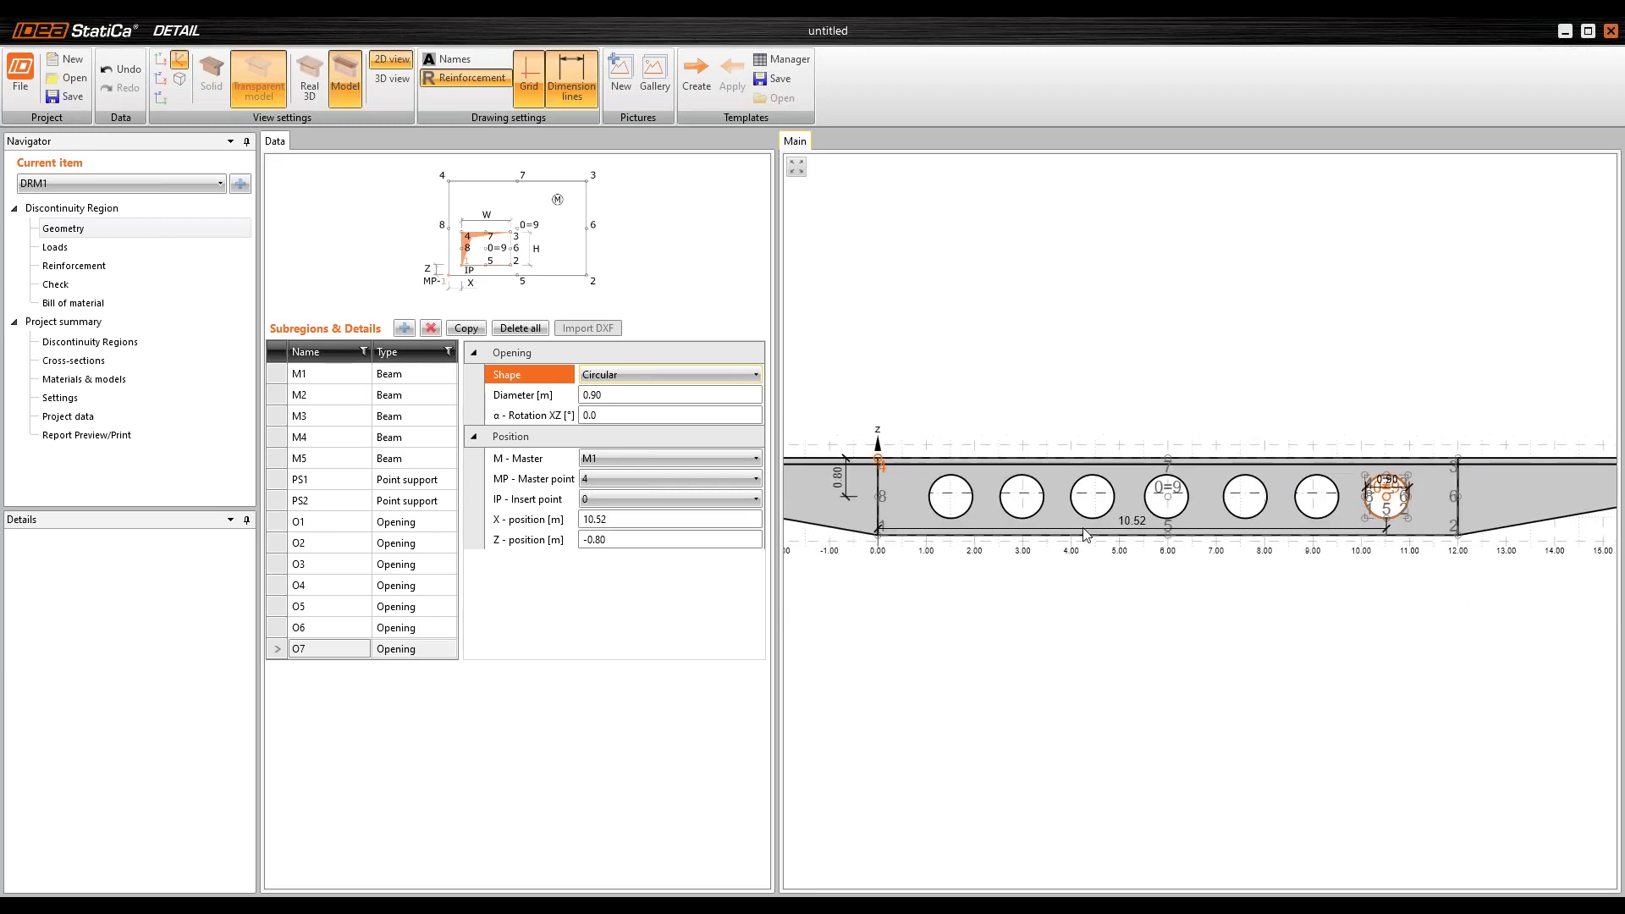
pyautogui.click(315, 94)
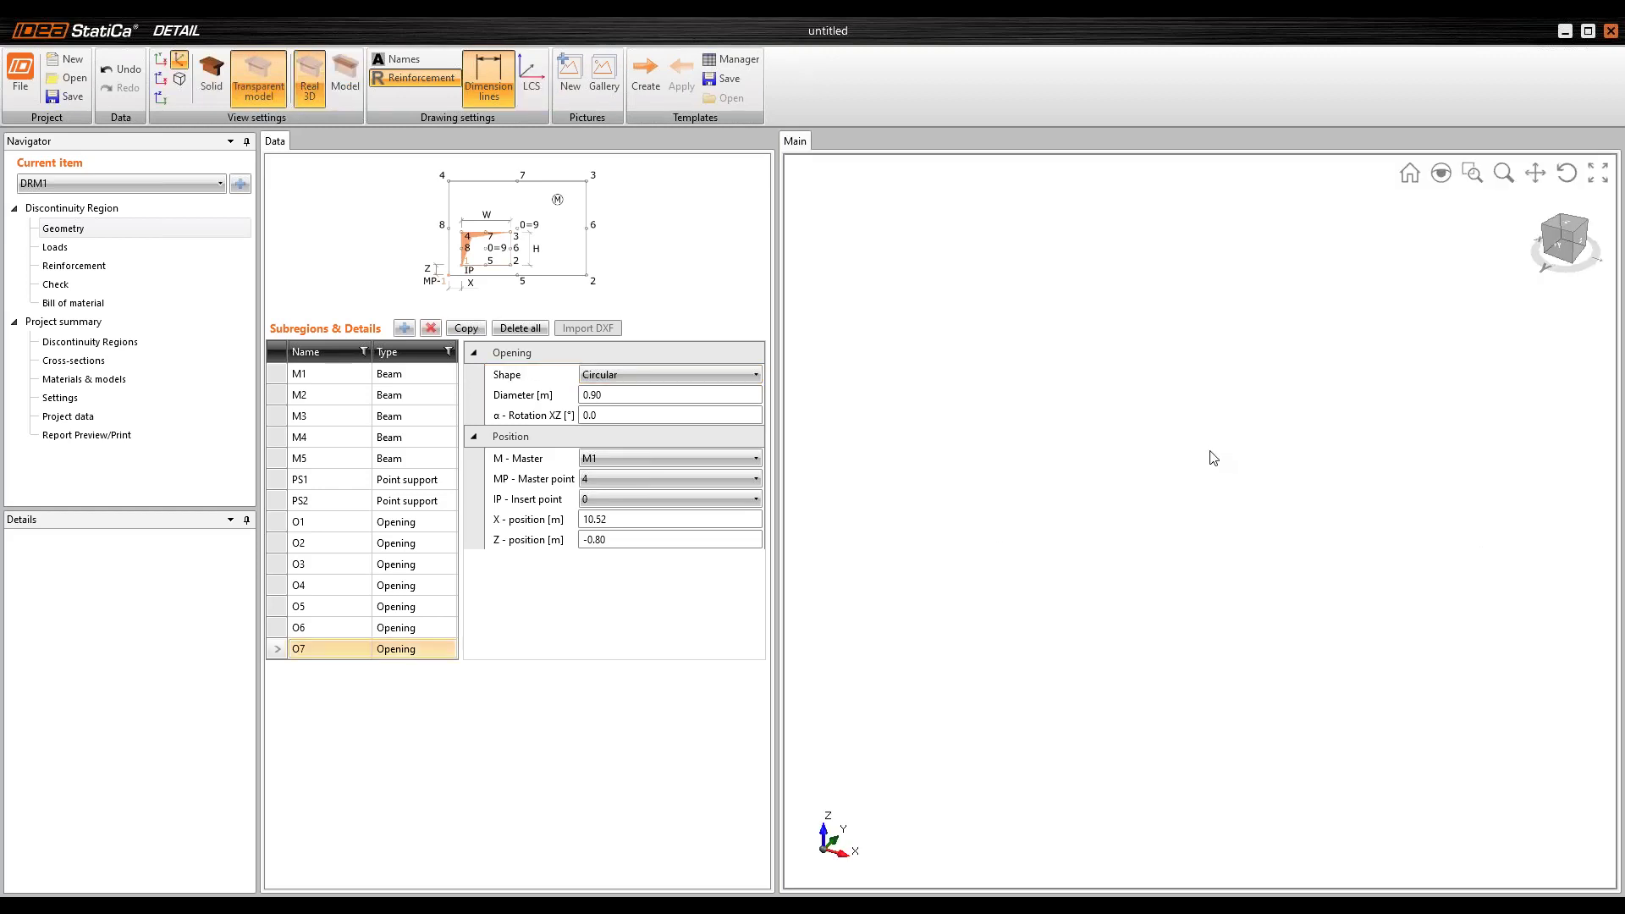
# Step: Examine the haunched ends and bearing plates in the 3D view, and return to the 2D model display
pyautogui.scroll(4, 1074, 520)
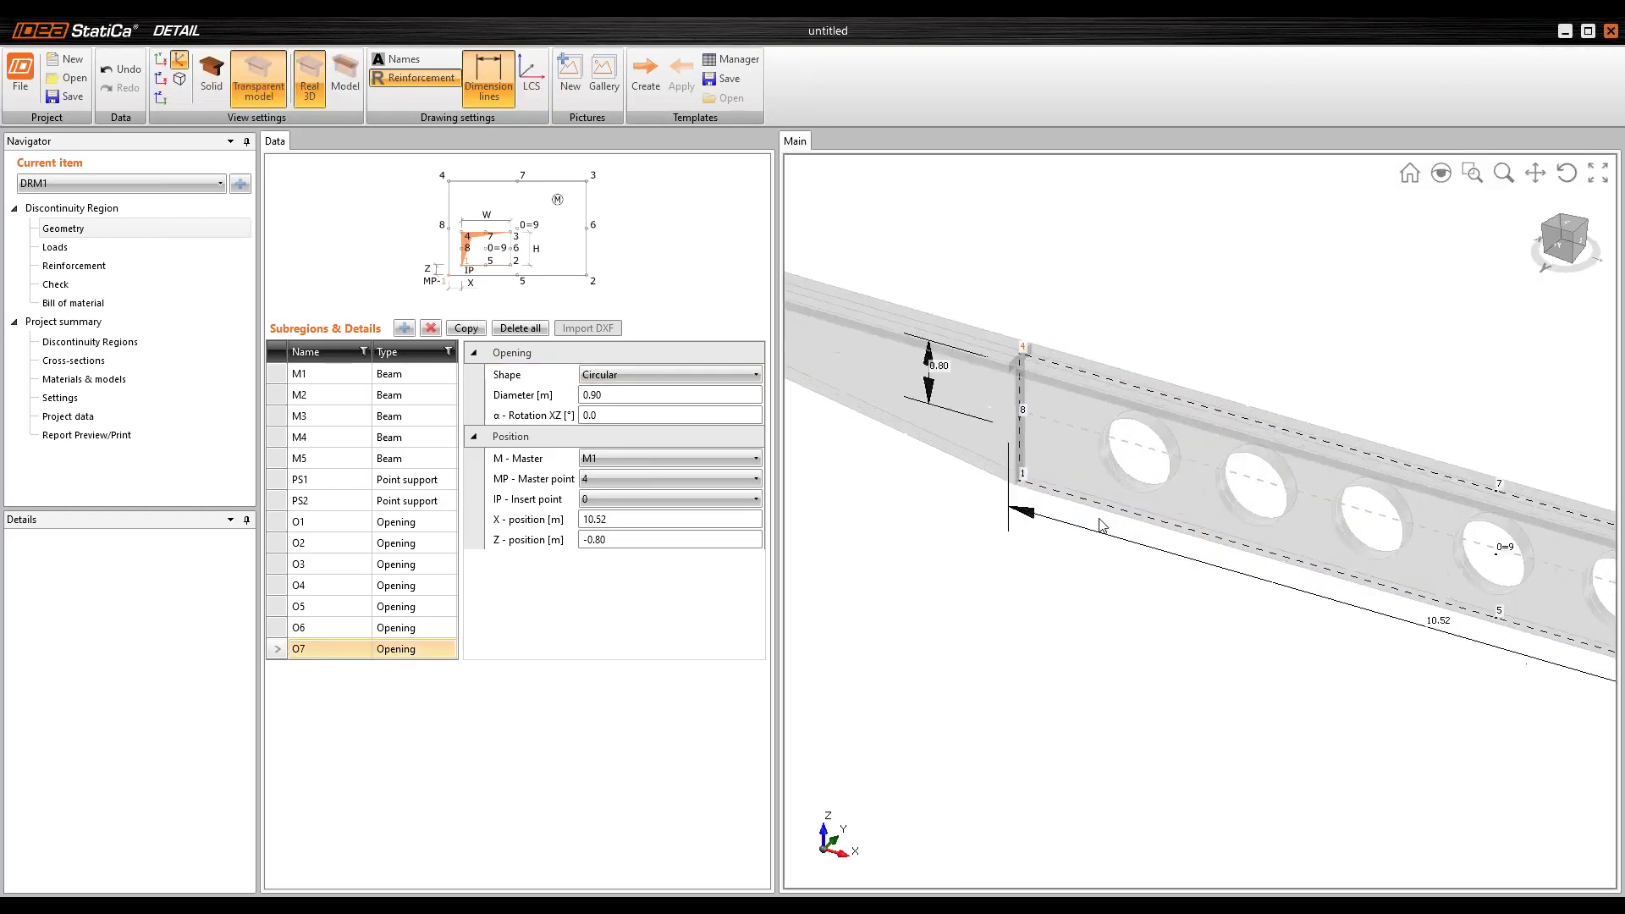
pyautogui.scroll(-3, 1094, 517)
pyautogui.scroll(5, 843, 389)
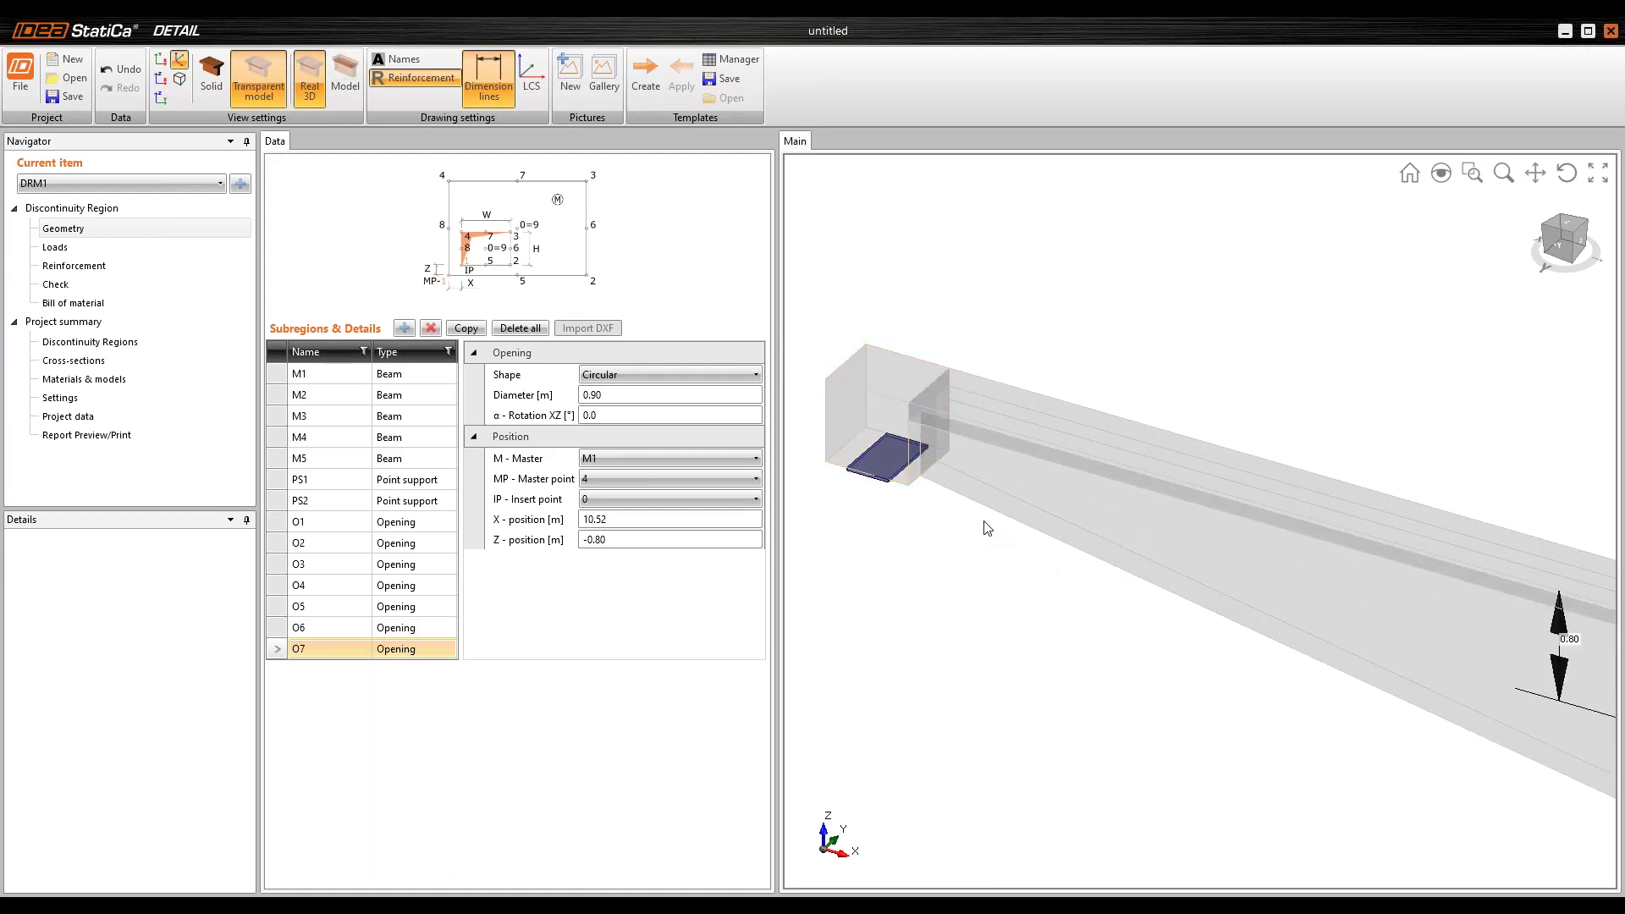
pyautogui.scroll(-3, 866, 367)
pyautogui.scroll(3, 840, 337)
pyautogui.scroll(-3, 956, 415)
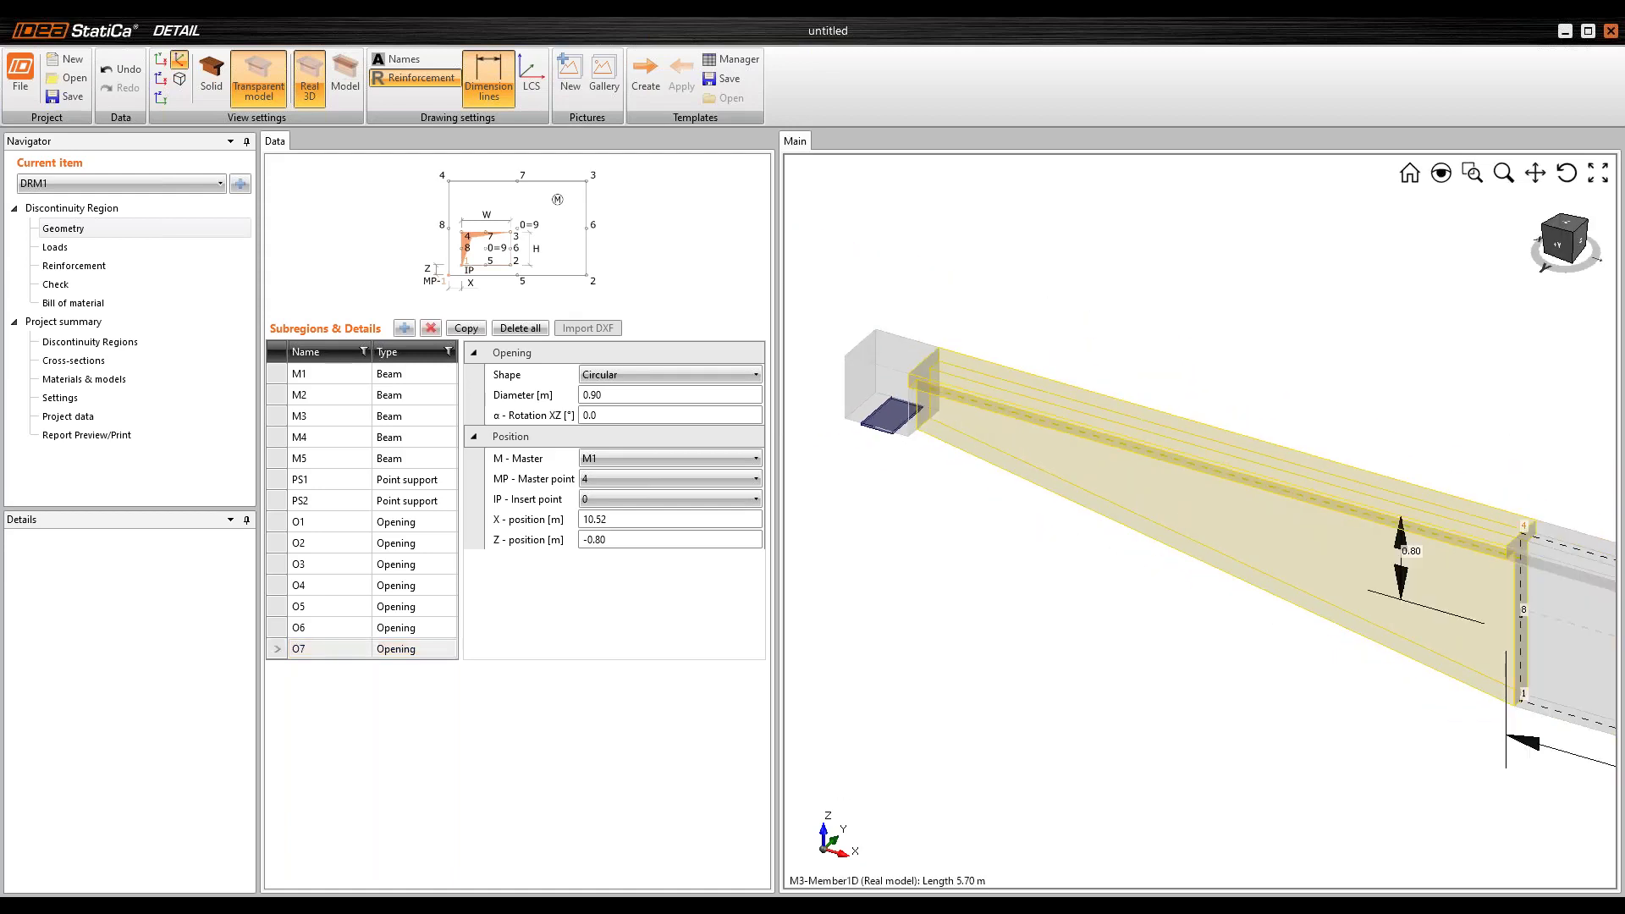
pyautogui.moveTo(1258, 550); pyautogui.dragTo(1020, 372, button='middle')
pyautogui.moveTo(1377, 616)
pyautogui.mouseDown(button='middle')
pyautogui.moveTo(972, 502)
pyautogui.moveTo(1135, 565)
pyautogui.moveTo(963, 518)
pyautogui.mouseUp(button='middle')
pyautogui.moveTo(1211, 591); pyautogui.dragTo(923, 499, button='middle')
pyautogui.moveTo(1268, 606); pyautogui.dragTo(920, 540, button='middle')
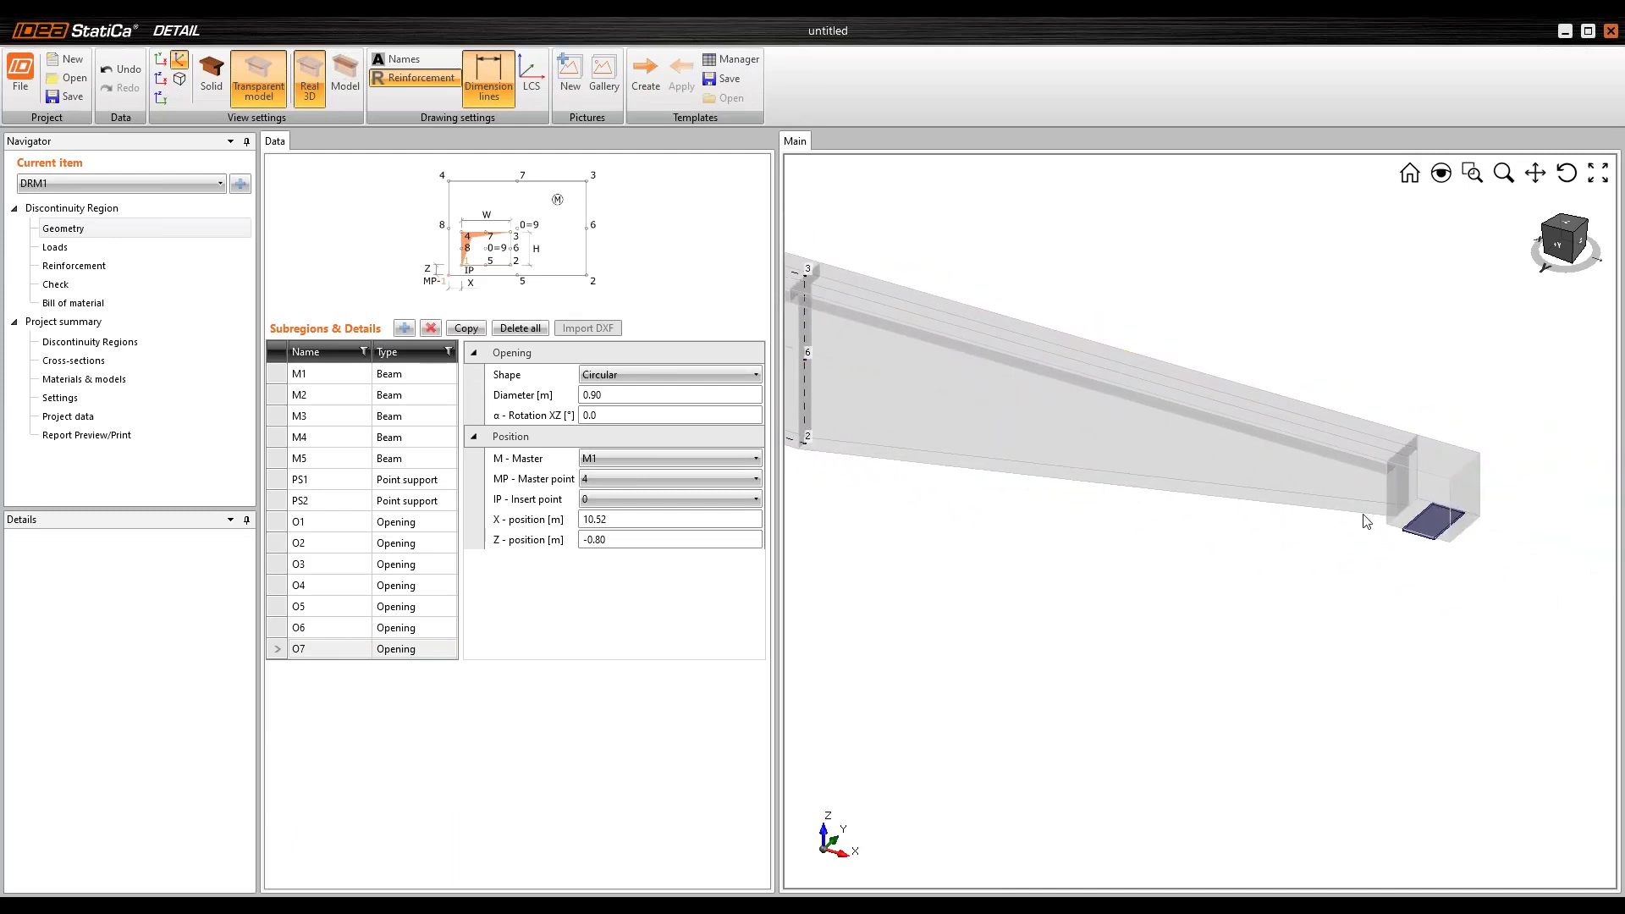
pyautogui.scroll(3, 1496, 526)
pyautogui.scroll(-4, 1496, 527)
pyautogui.rightClick(1325, 609)
pyautogui.click(1367, 688)
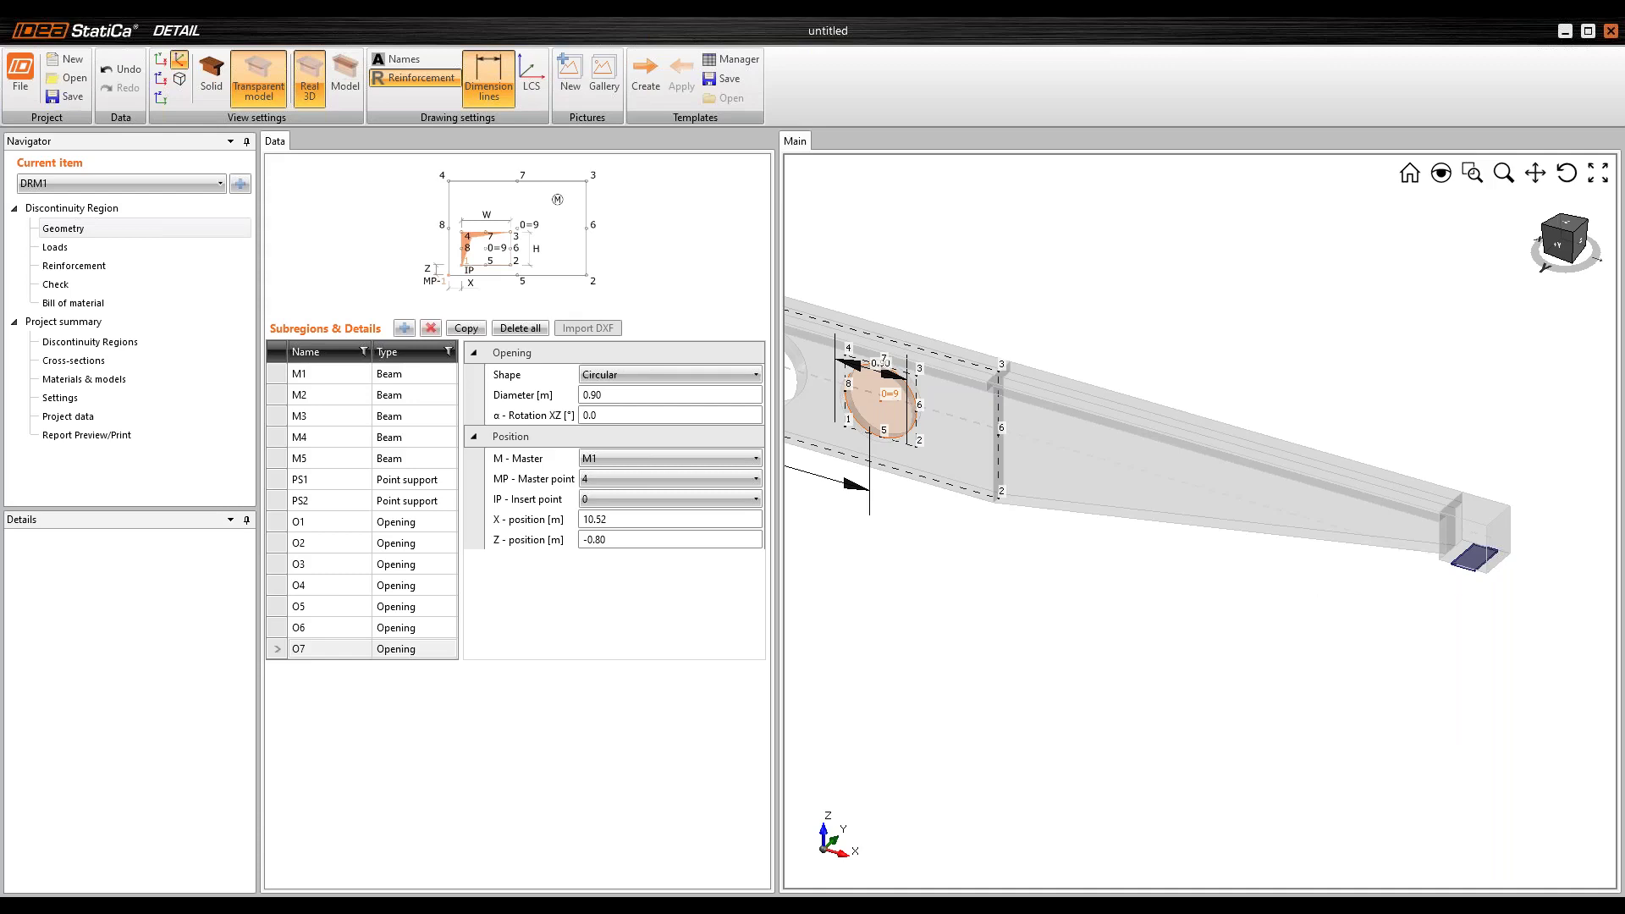
pyautogui.click(343, 90)
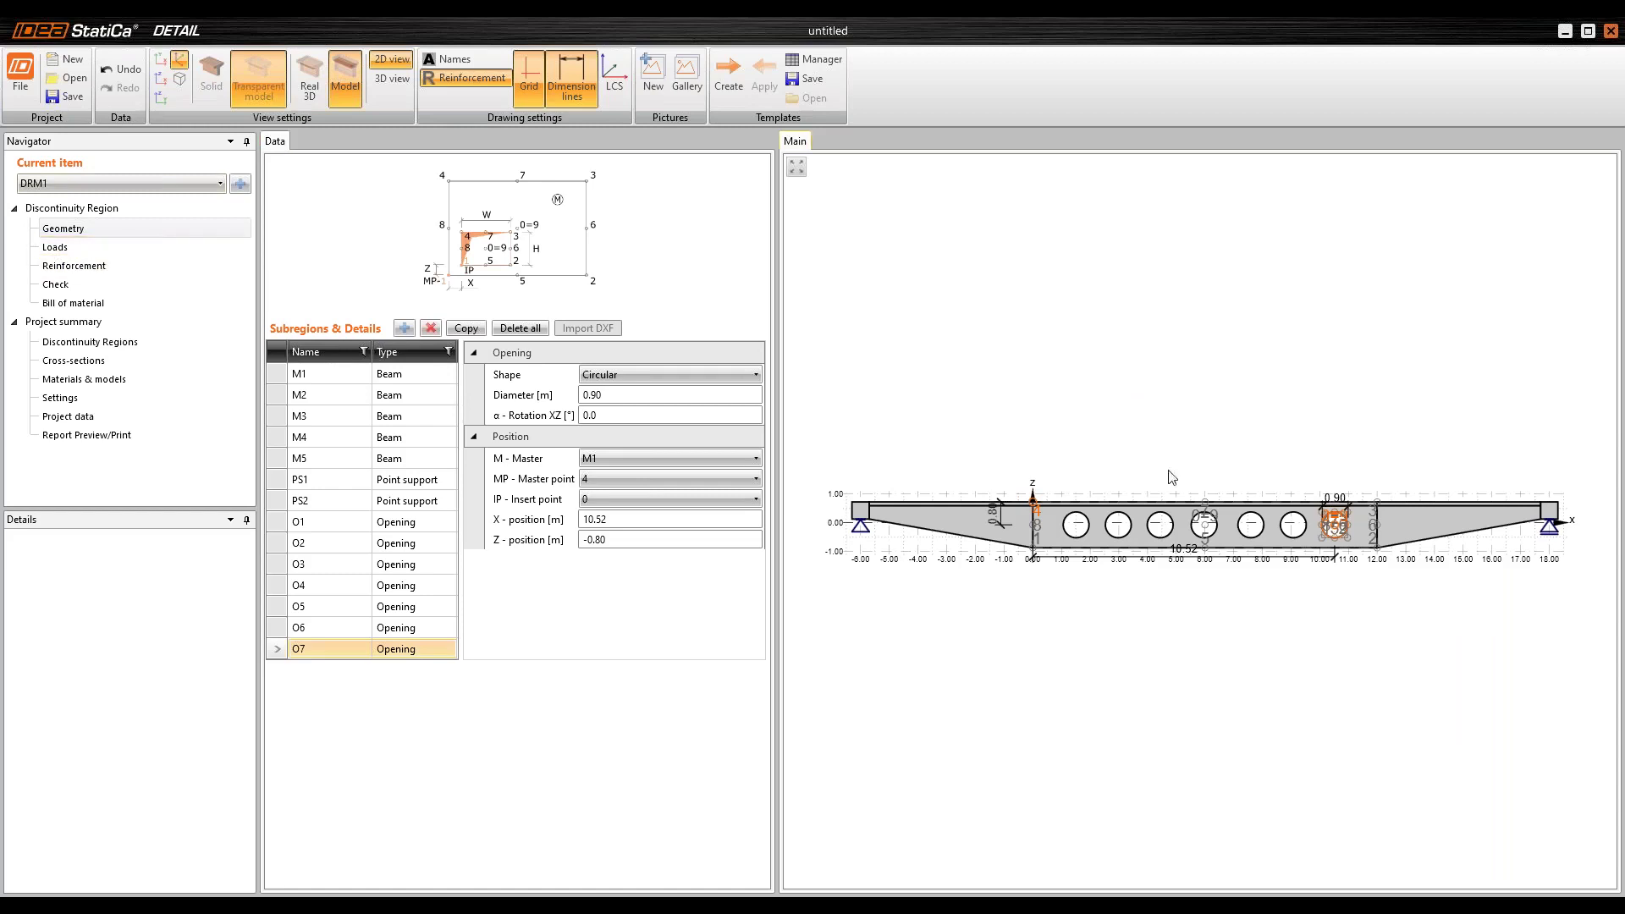
# Step: Open the region's loads and add two more load cases to the default one
pyautogui.click(62, 249)
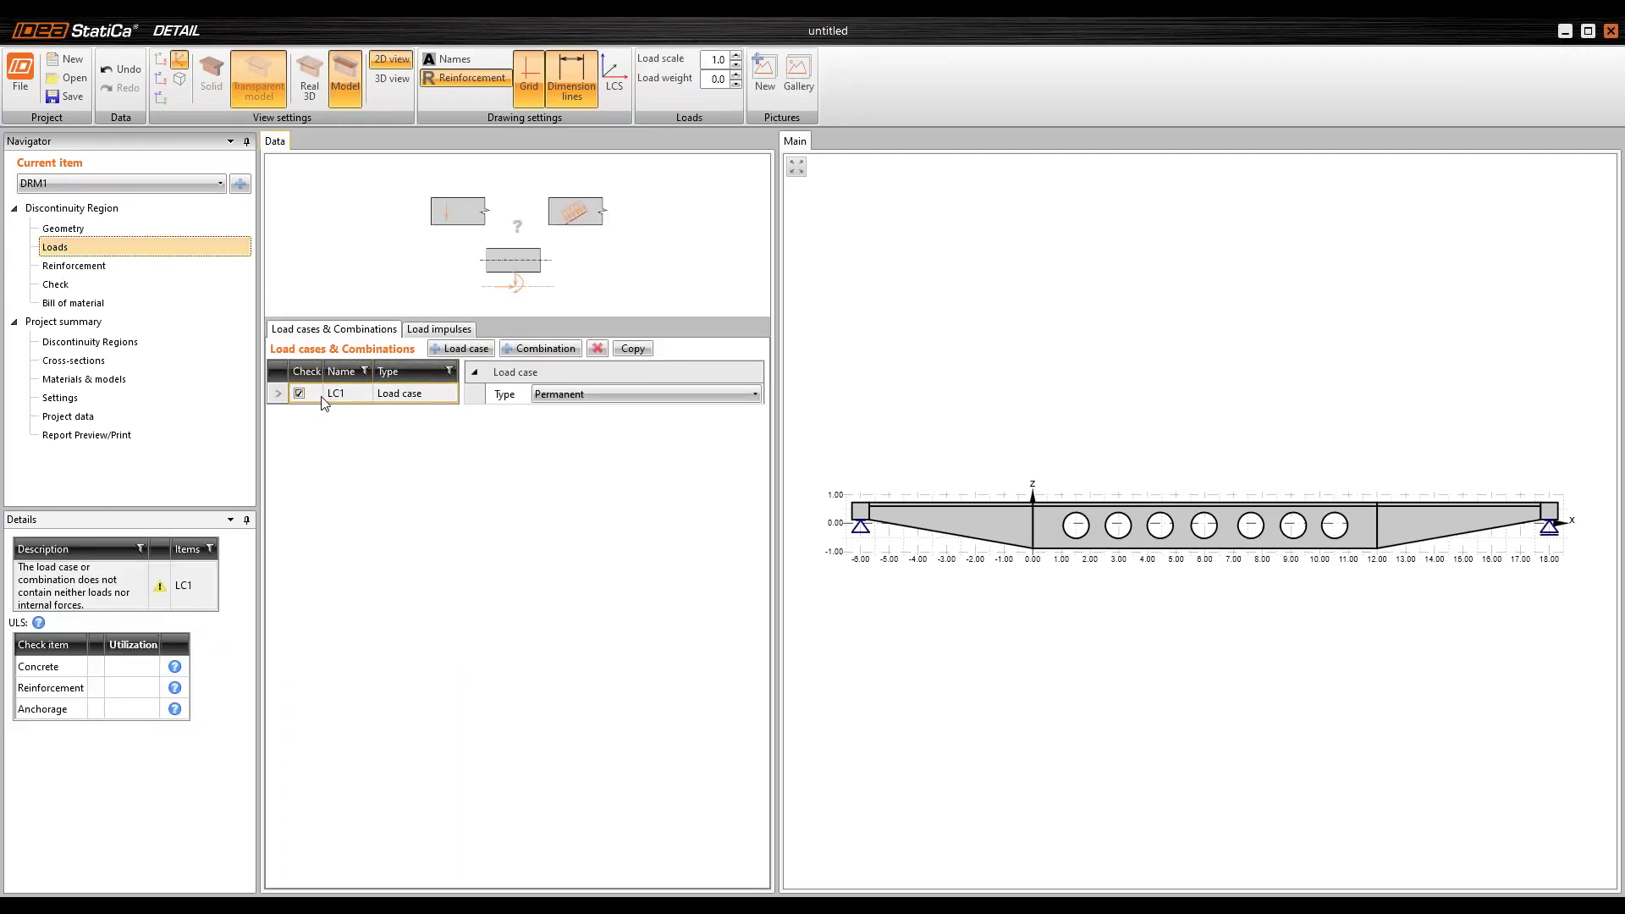
pyautogui.click(452, 348)
pyautogui.click(452, 349)
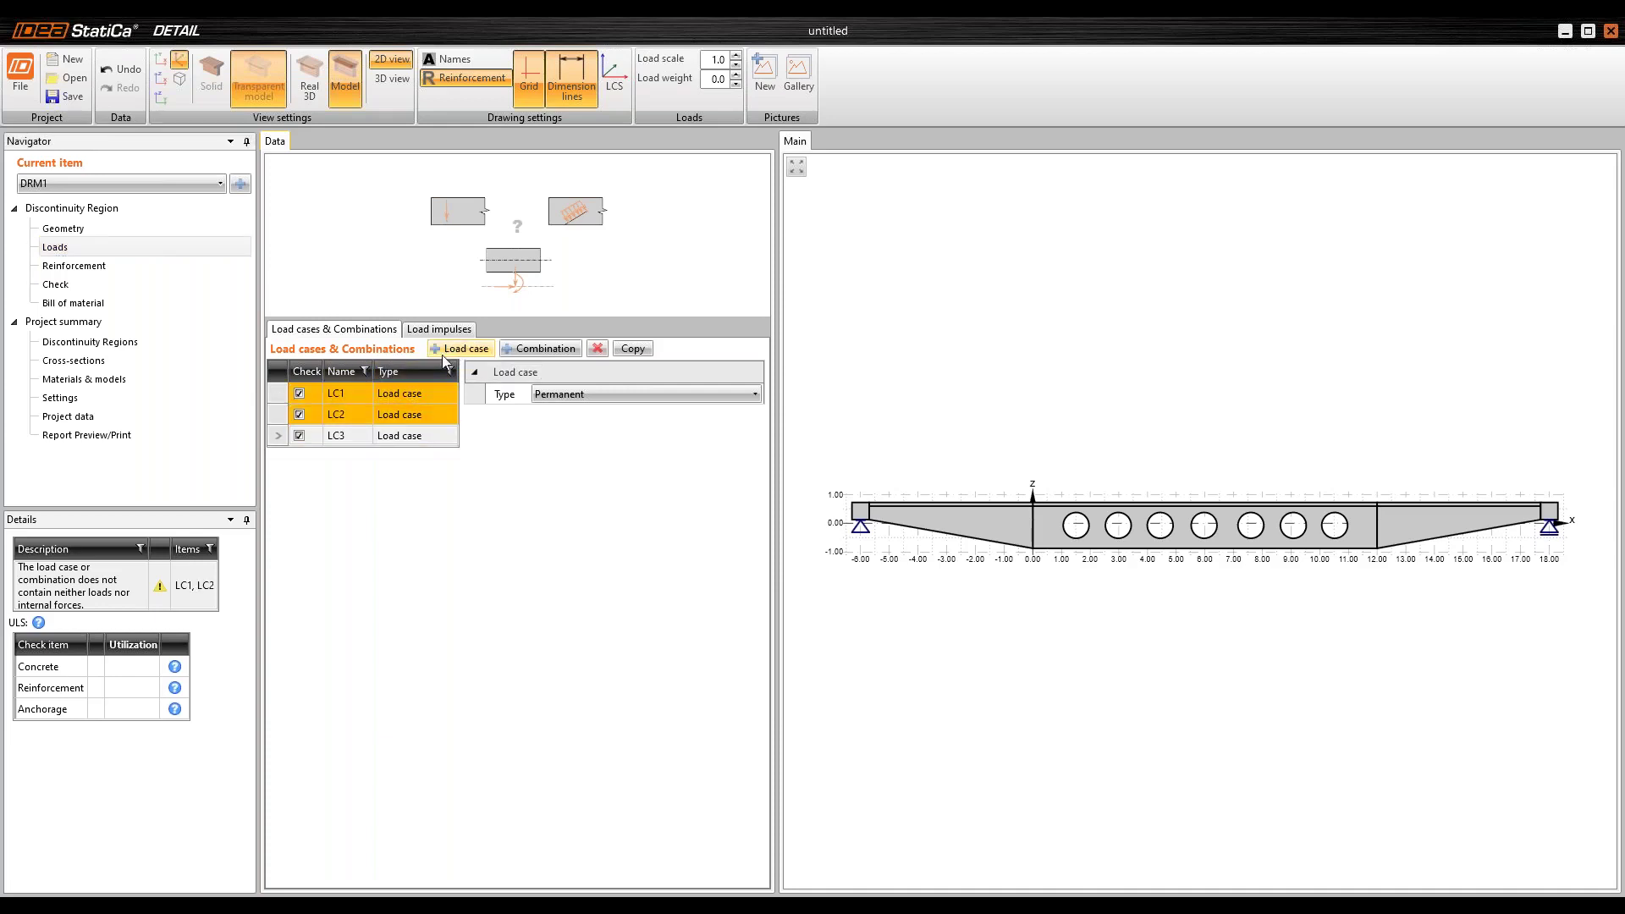
# Step: Rename the first load case SW and the second one G
pyautogui.doubleClick(353, 393)
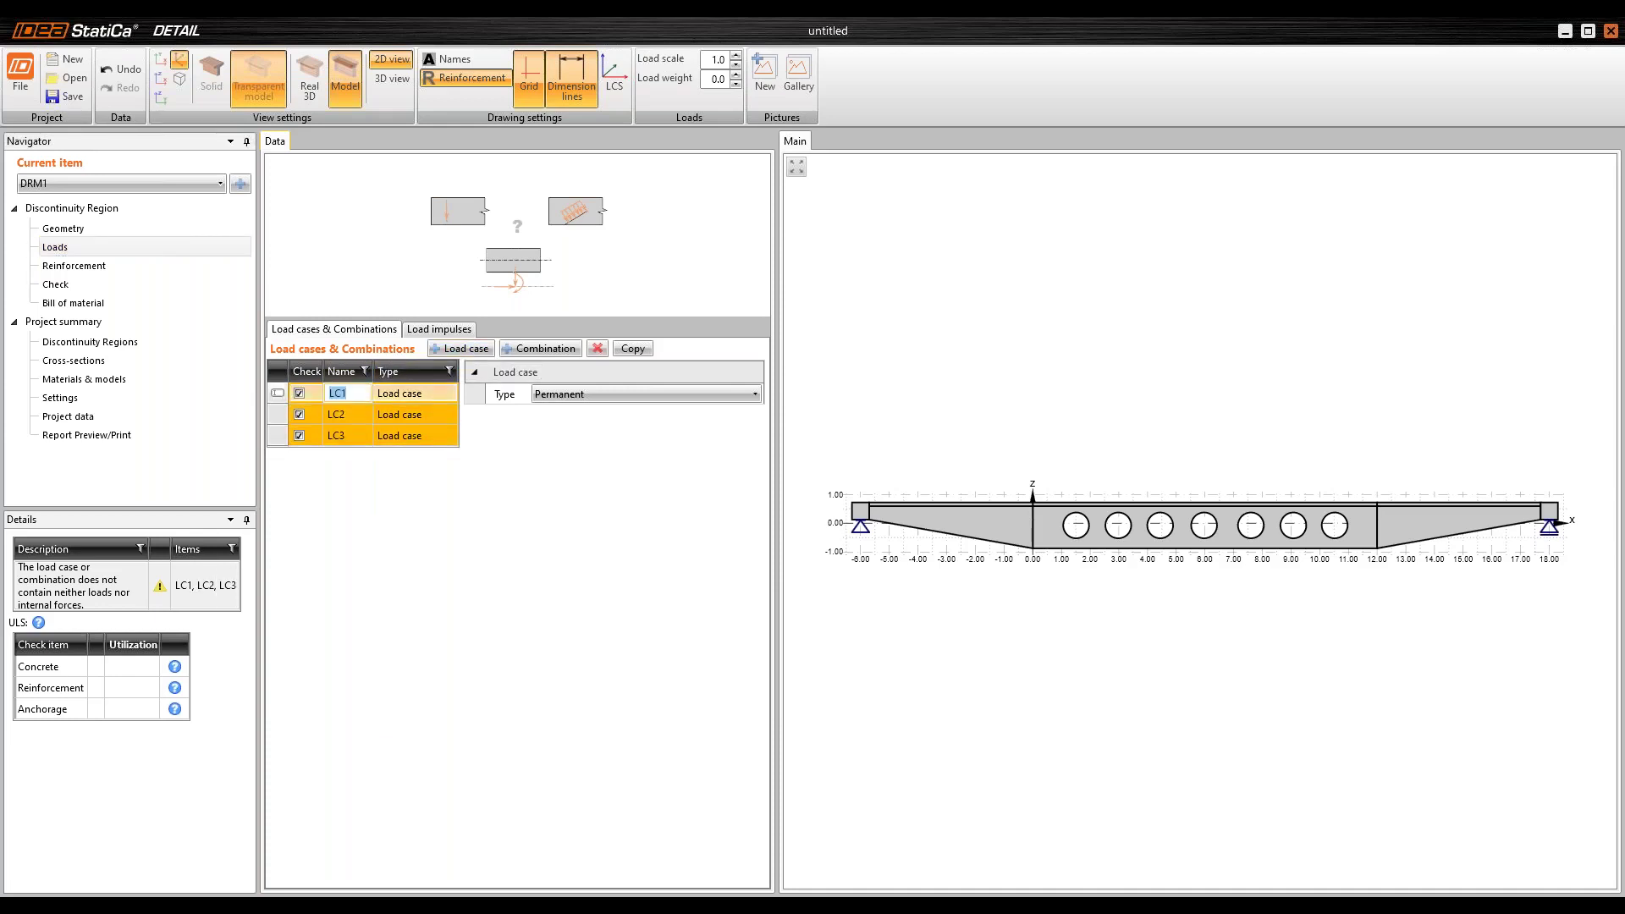
pyautogui.write('SW')
pyautogui.press('Return')
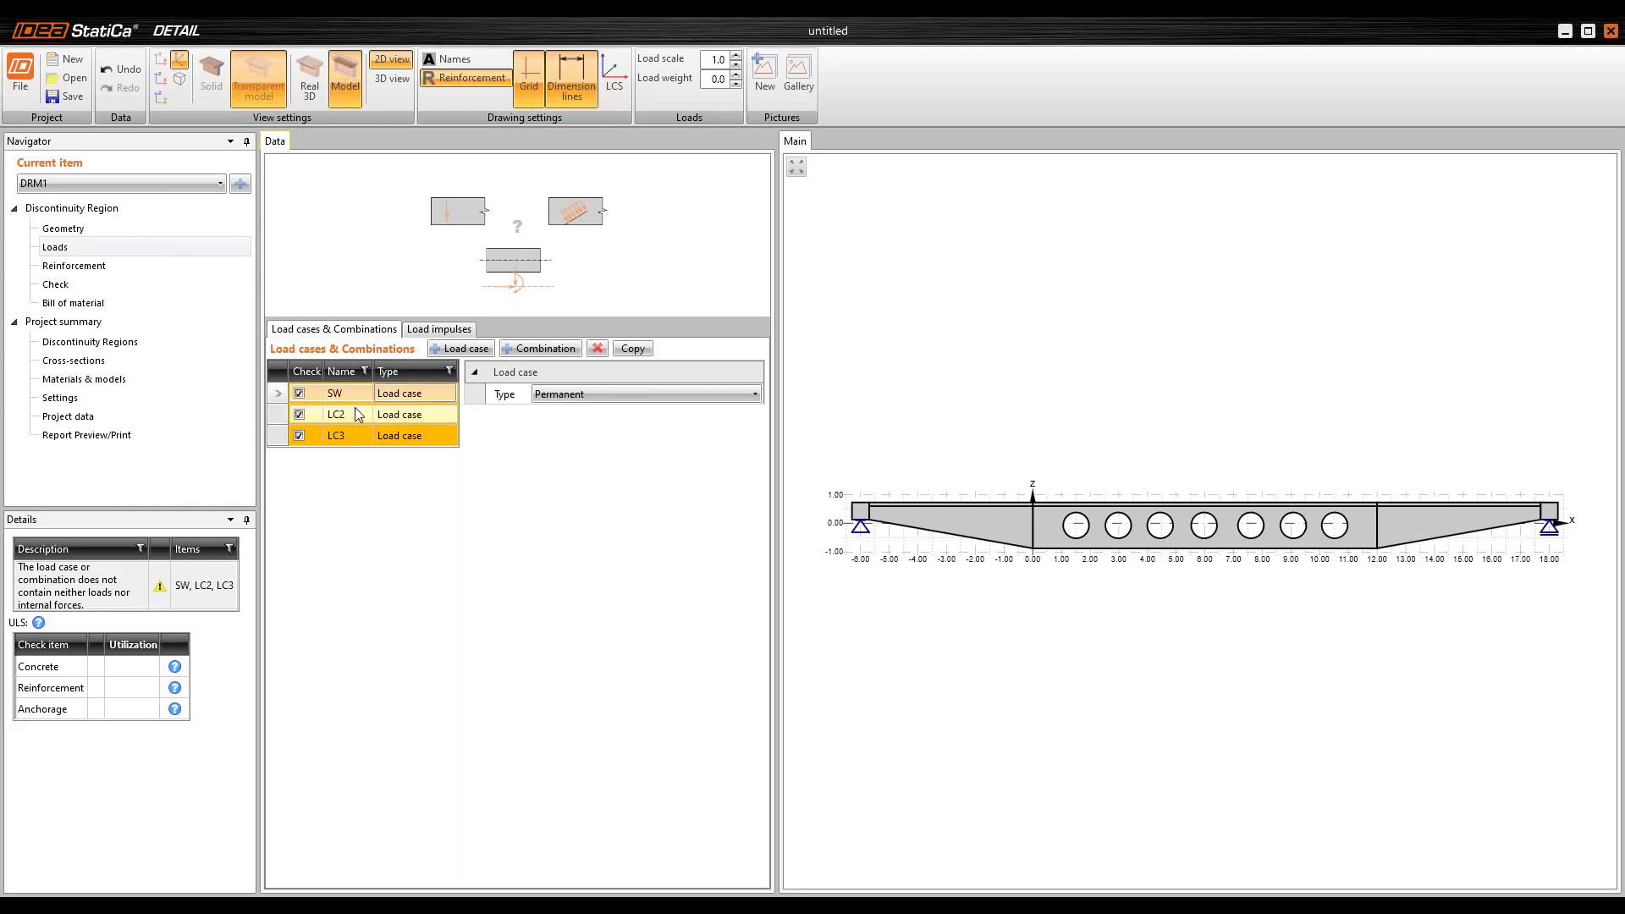
pyautogui.doubleClick(356, 412)
pyautogui.write('G')
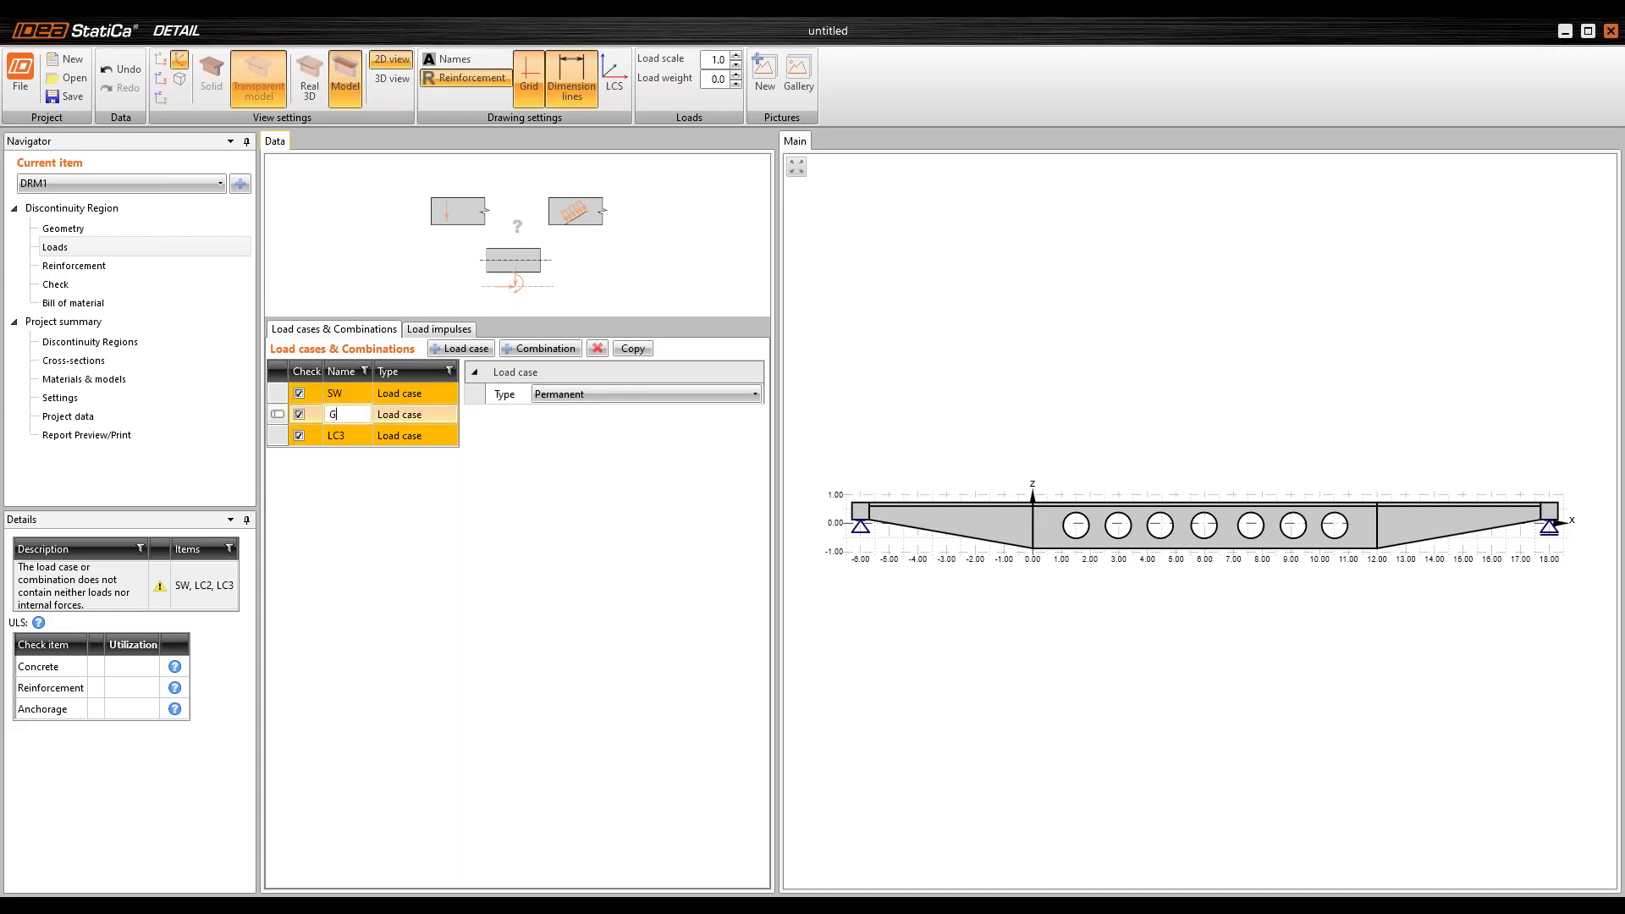
pyautogui.press('Return')
# Step: Rename the third load case Q and set its type to Variable
pyautogui.doubleClick(354, 437)
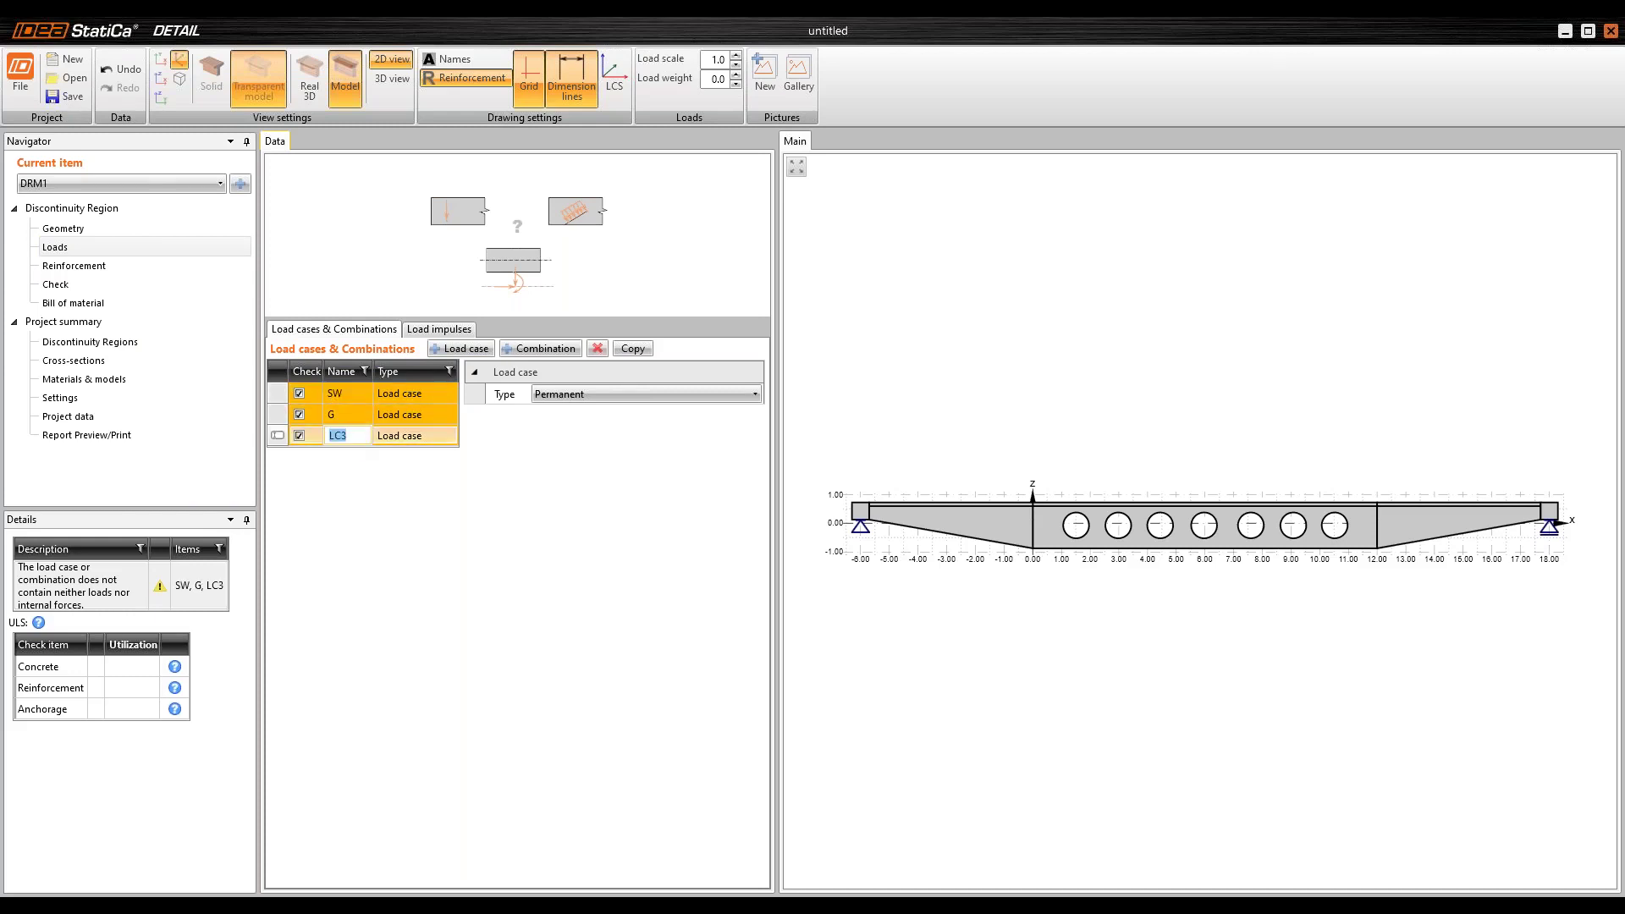
pyautogui.write('Q')
pyautogui.press('Return')
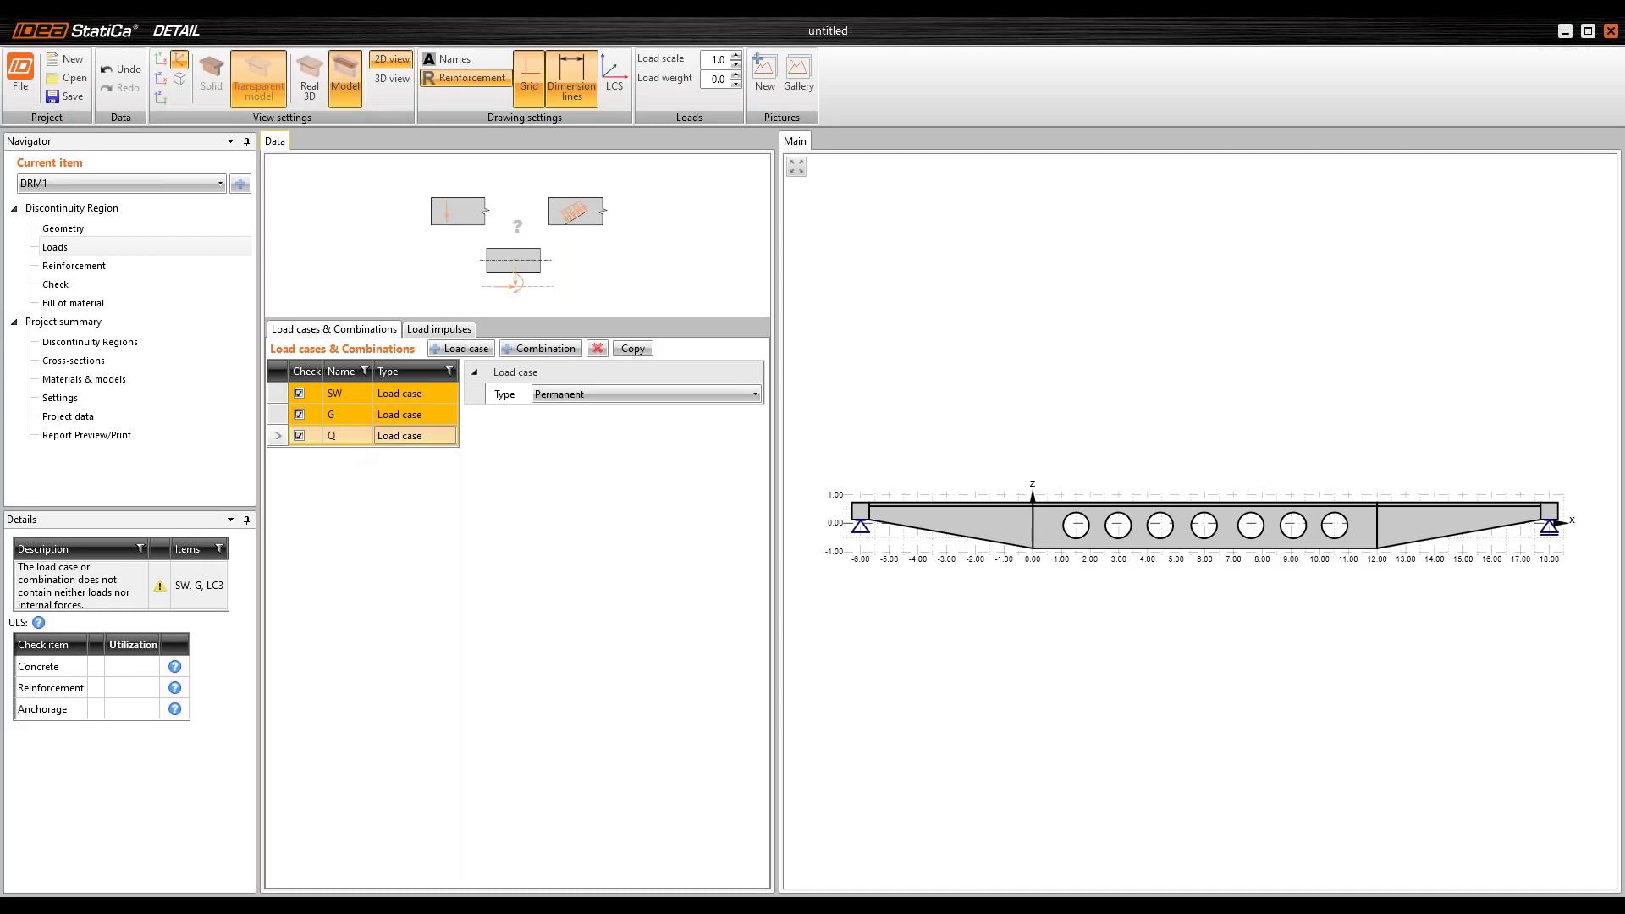
pyautogui.click(643, 394)
pyautogui.click(587, 433)
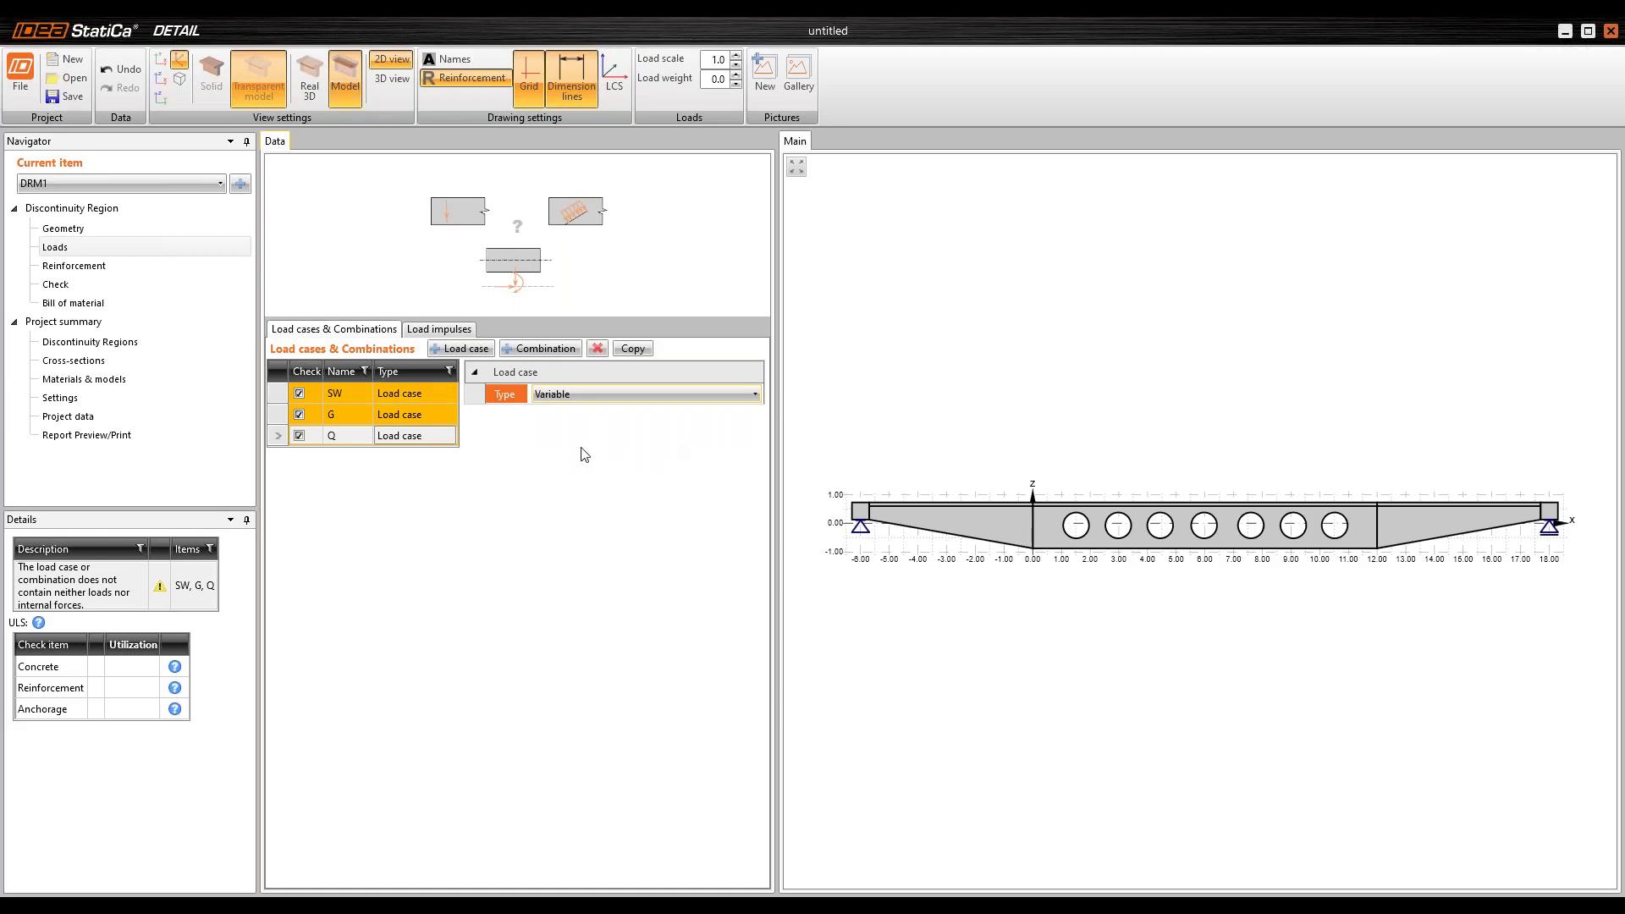
# Step: Add a line load impulse of -9.2 kN/m to load case SW along the whole top edge of M1
pyautogui.click(279, 393)
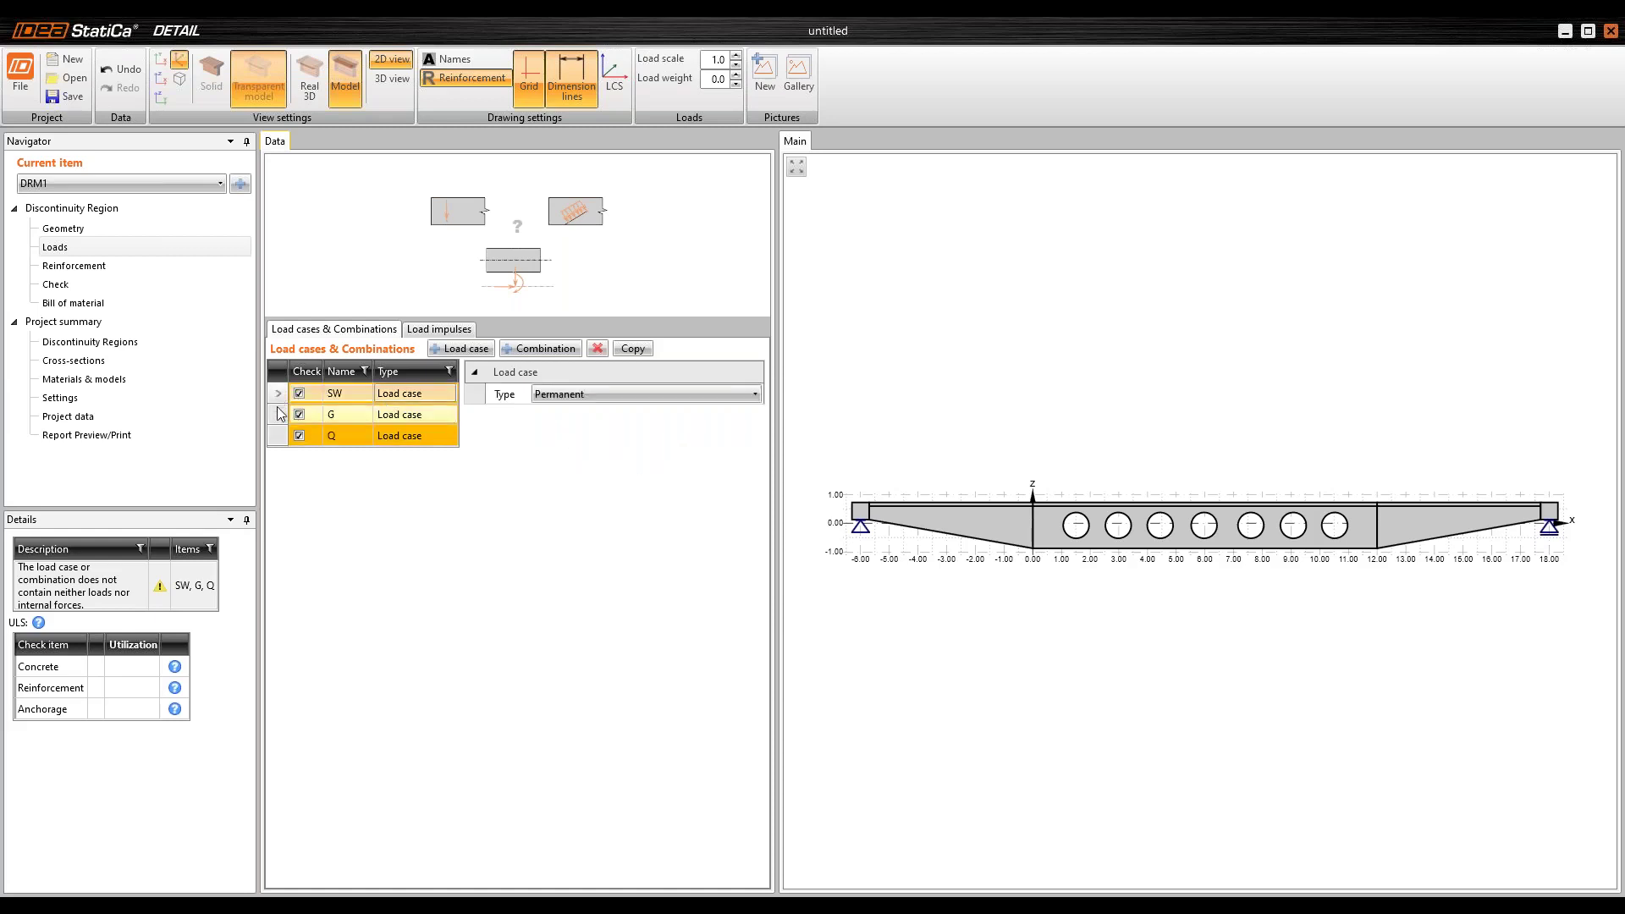
pyautogui.click(452, 335)
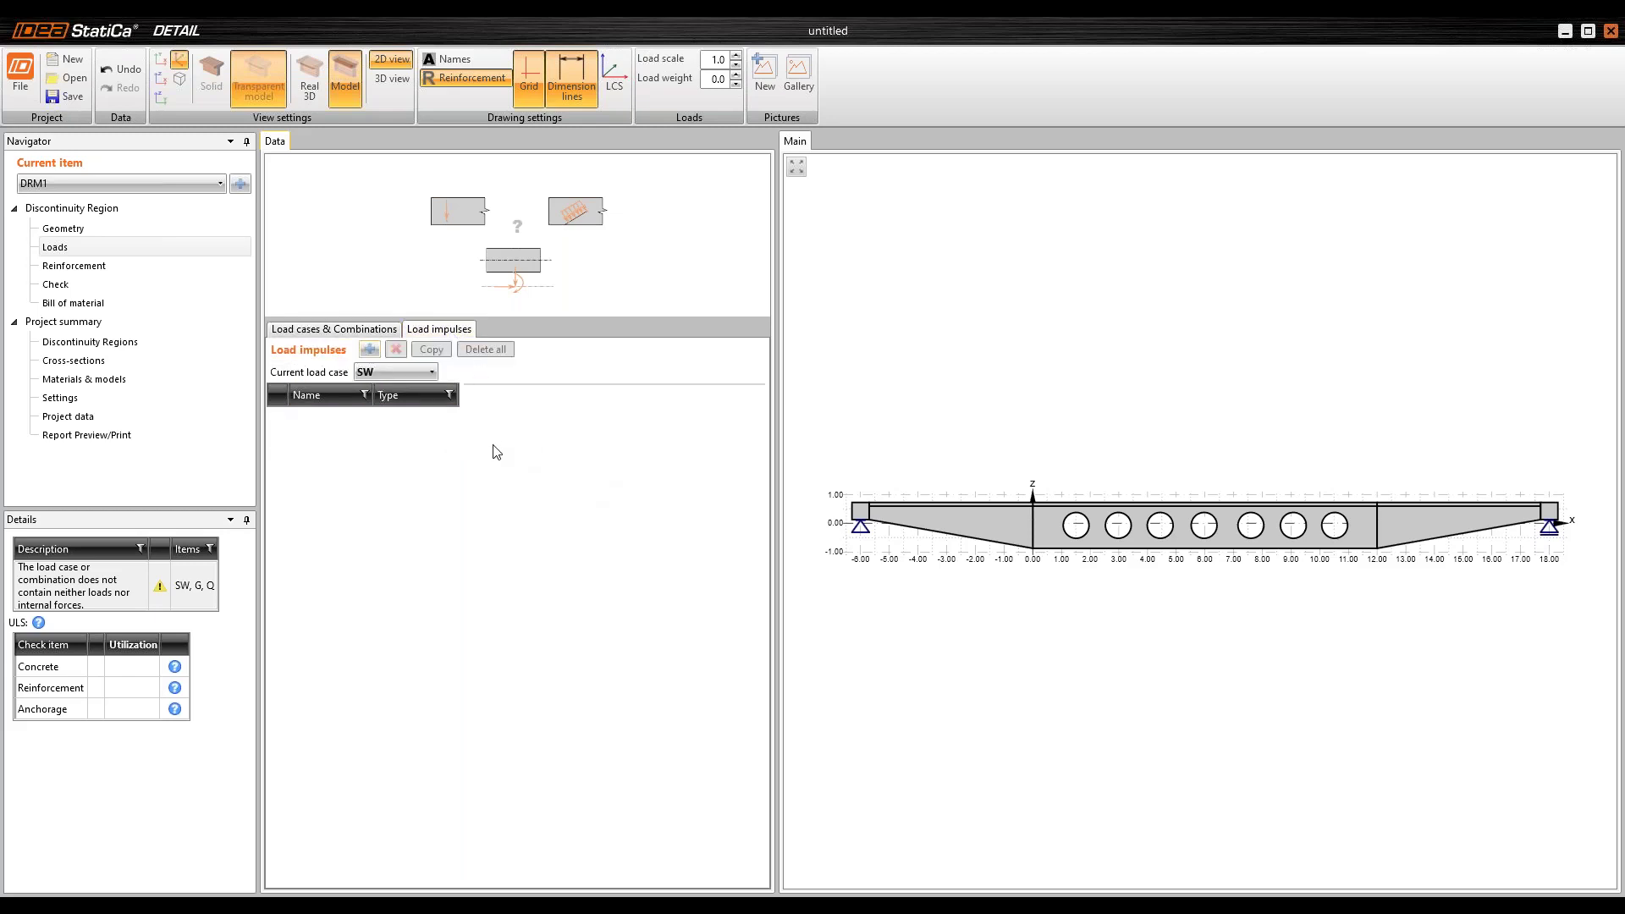
pyautogui.click(370, 350)
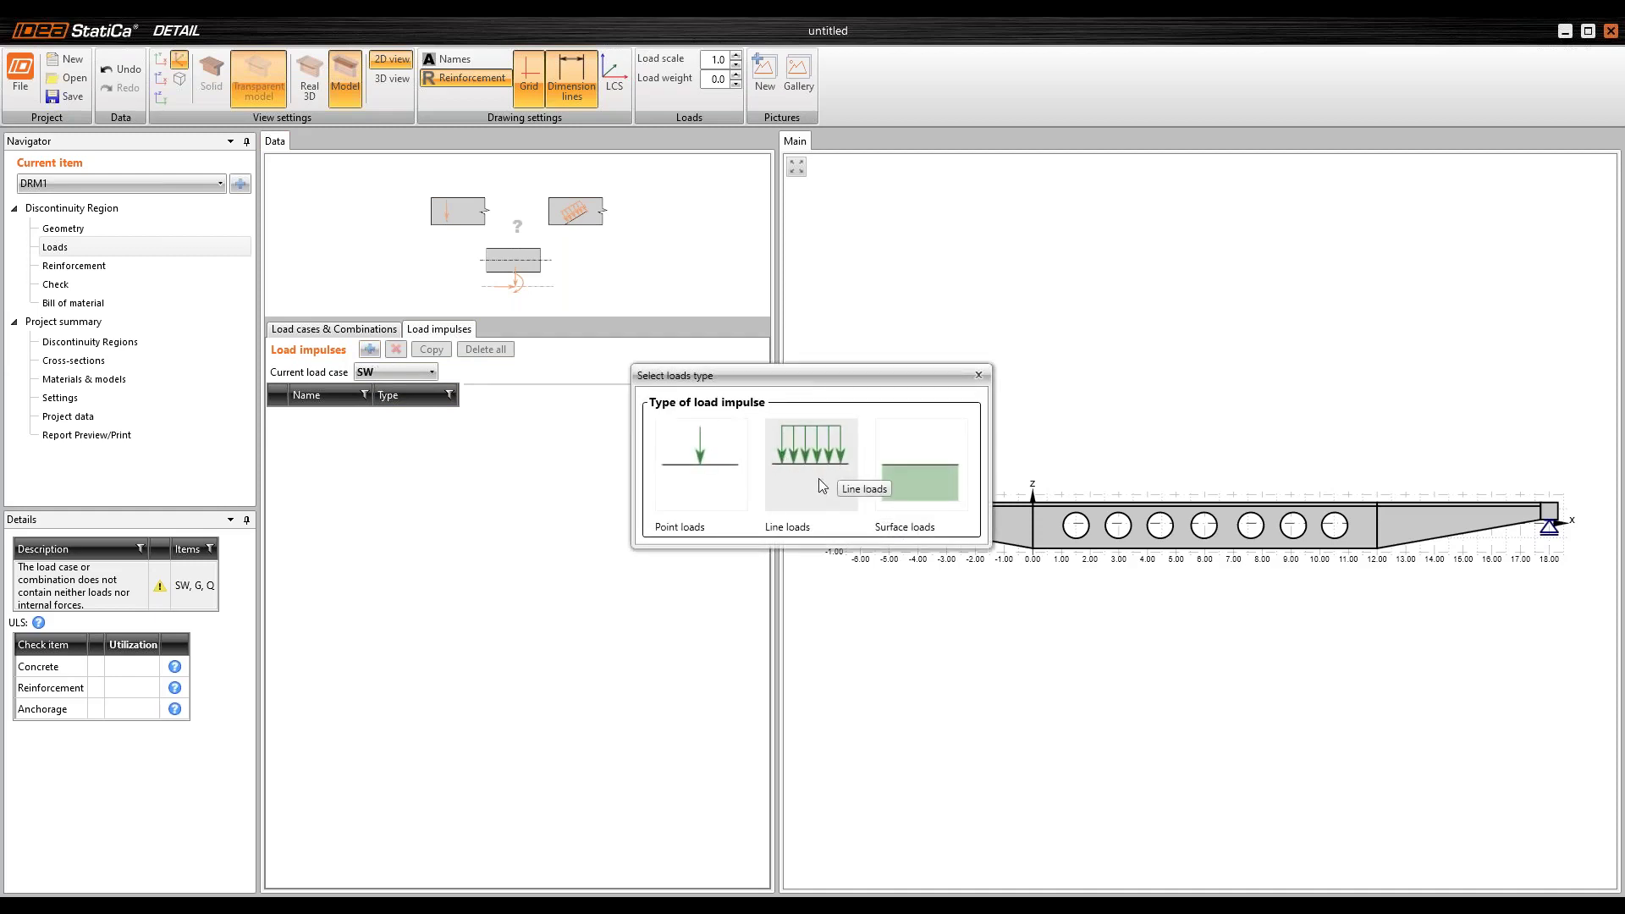
pyautogui.click(820, 479)
pyautogui.click(685, 418)
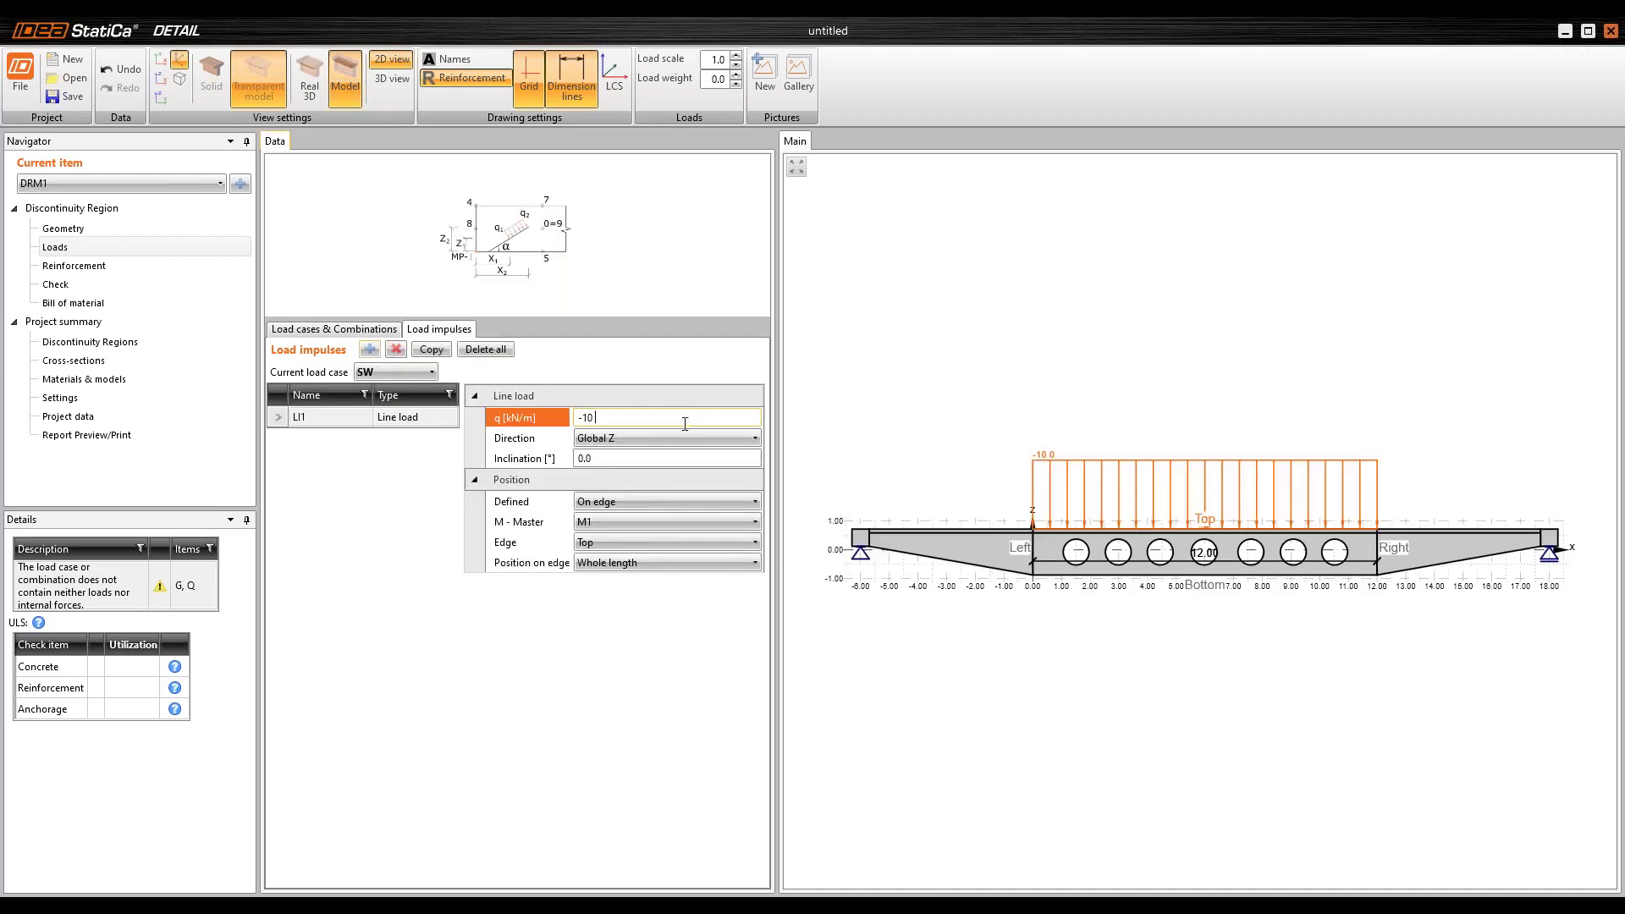
pyautogui.moveTo(684, 424); pyautogui.dragTo(552, 425)
pyautogui.write('-9.2')
pyautogui.press('Tab')
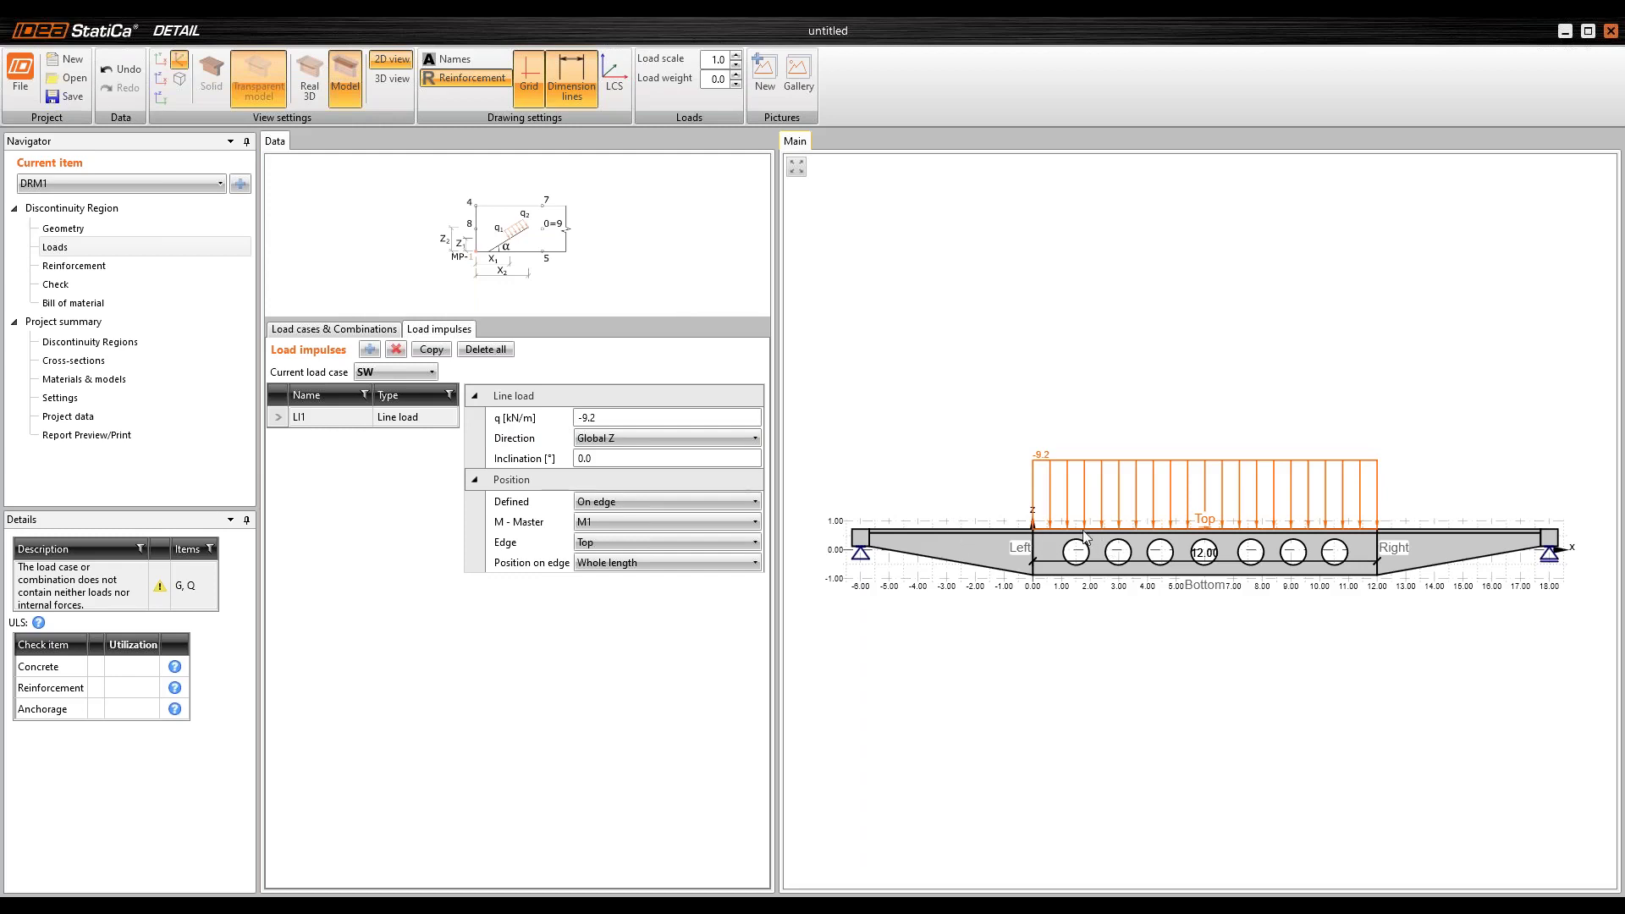
# Step: Add a second SW line load on the top edge of M2, varying from -9.2 to -4.5 kN/m
pyautogui.scroll(4, 1229, 554)
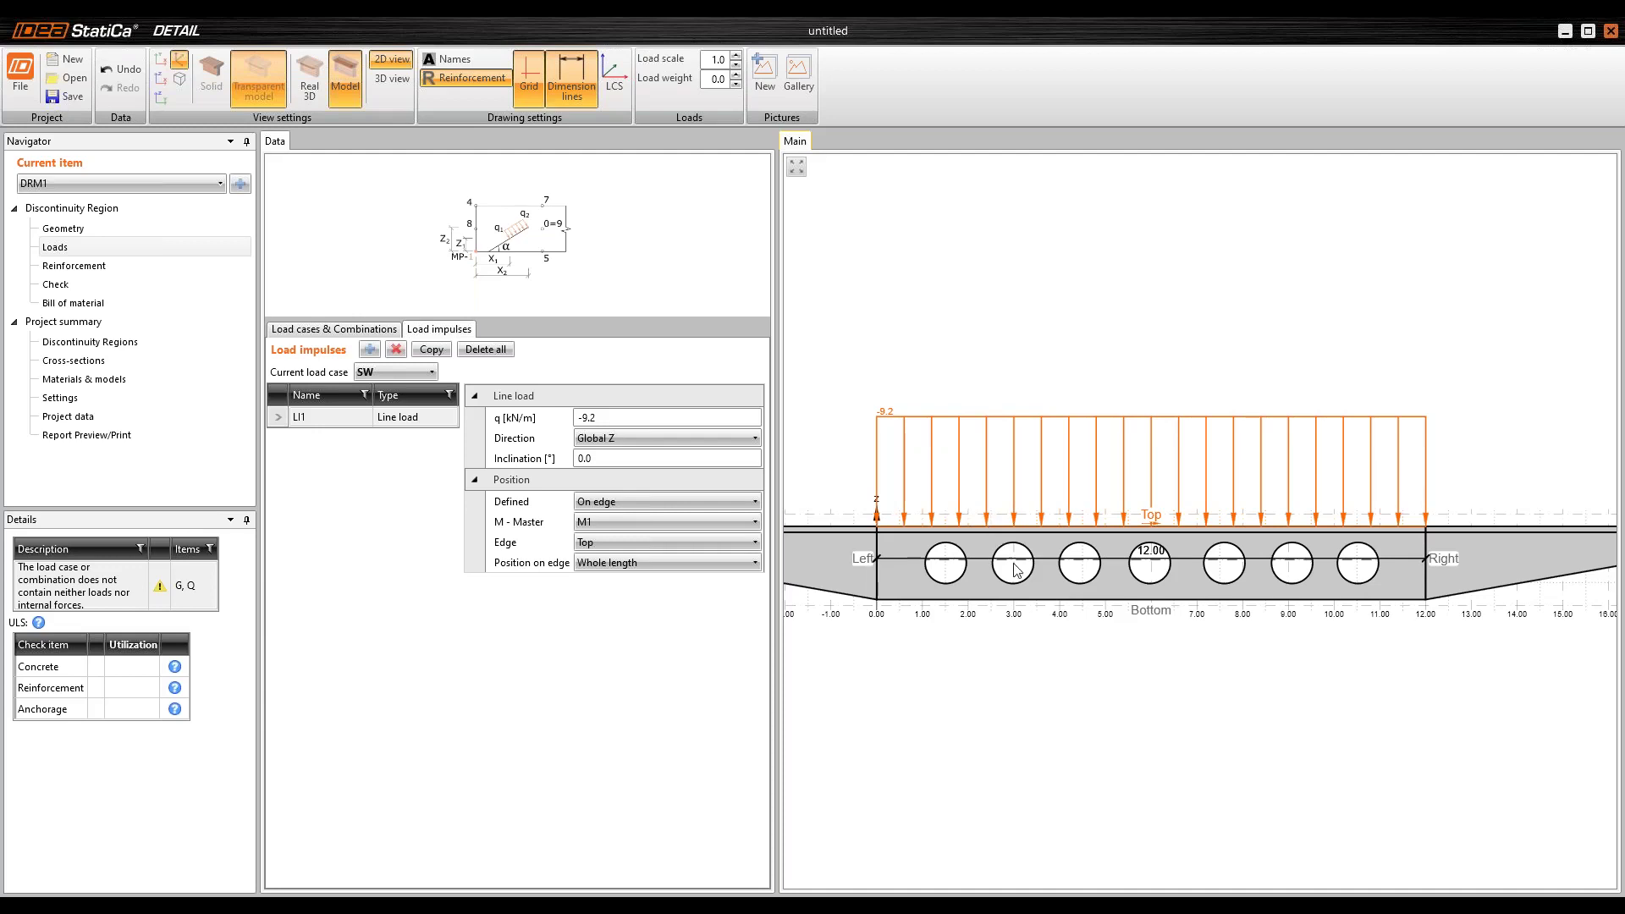
pyautogui.scroll(-3, 1152, 491)
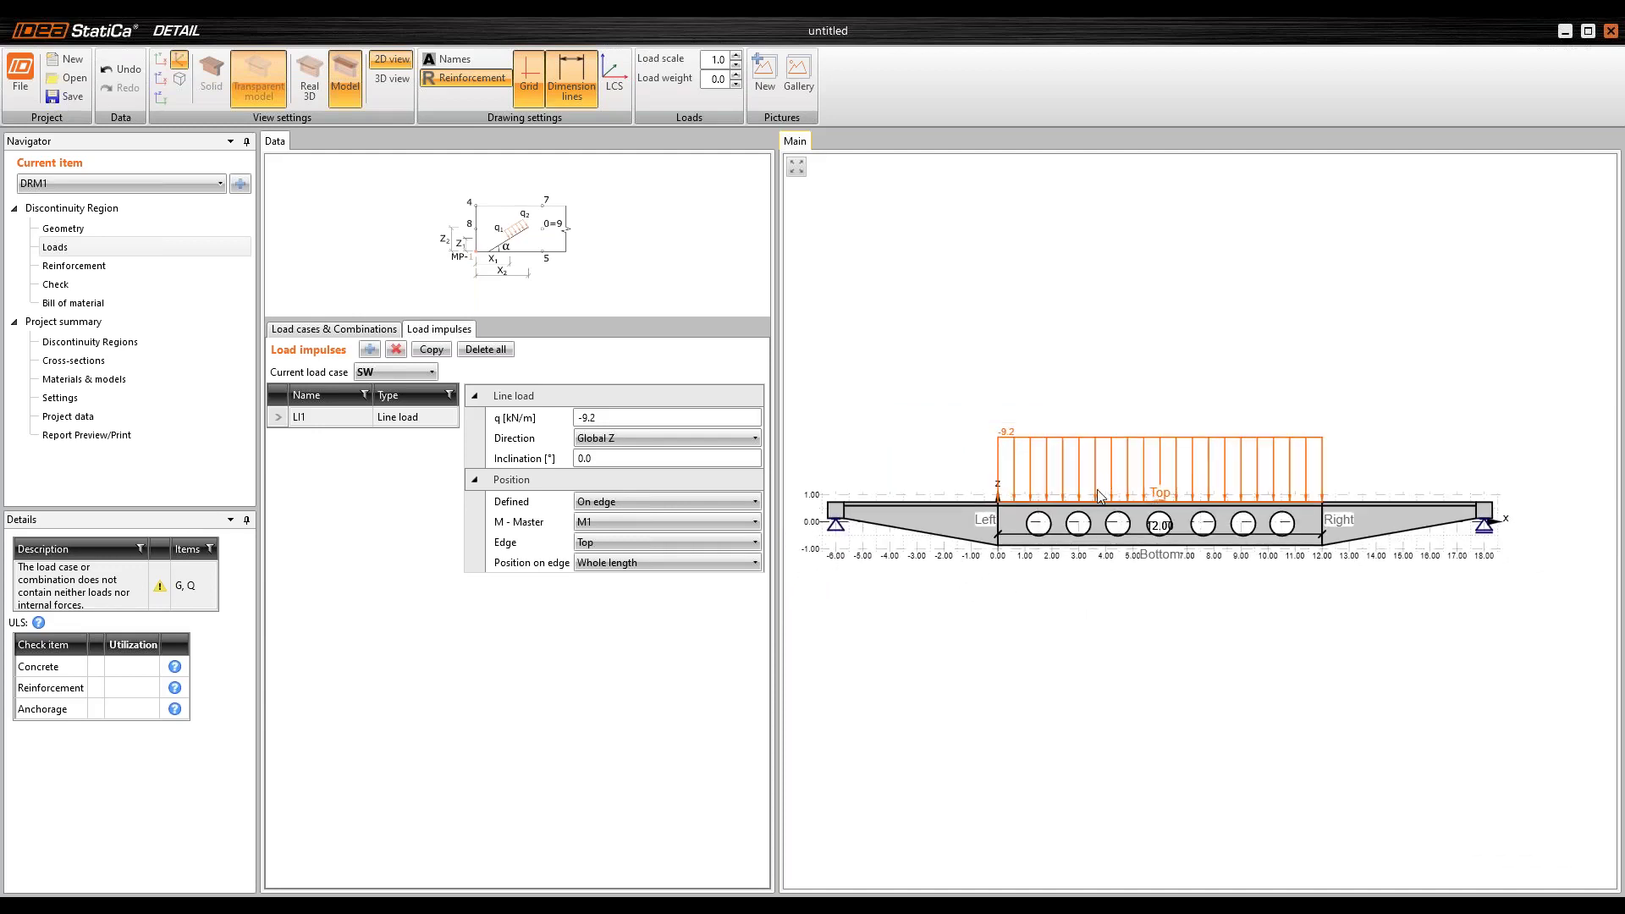
pyautogui.scroll(4, 1098, 495)
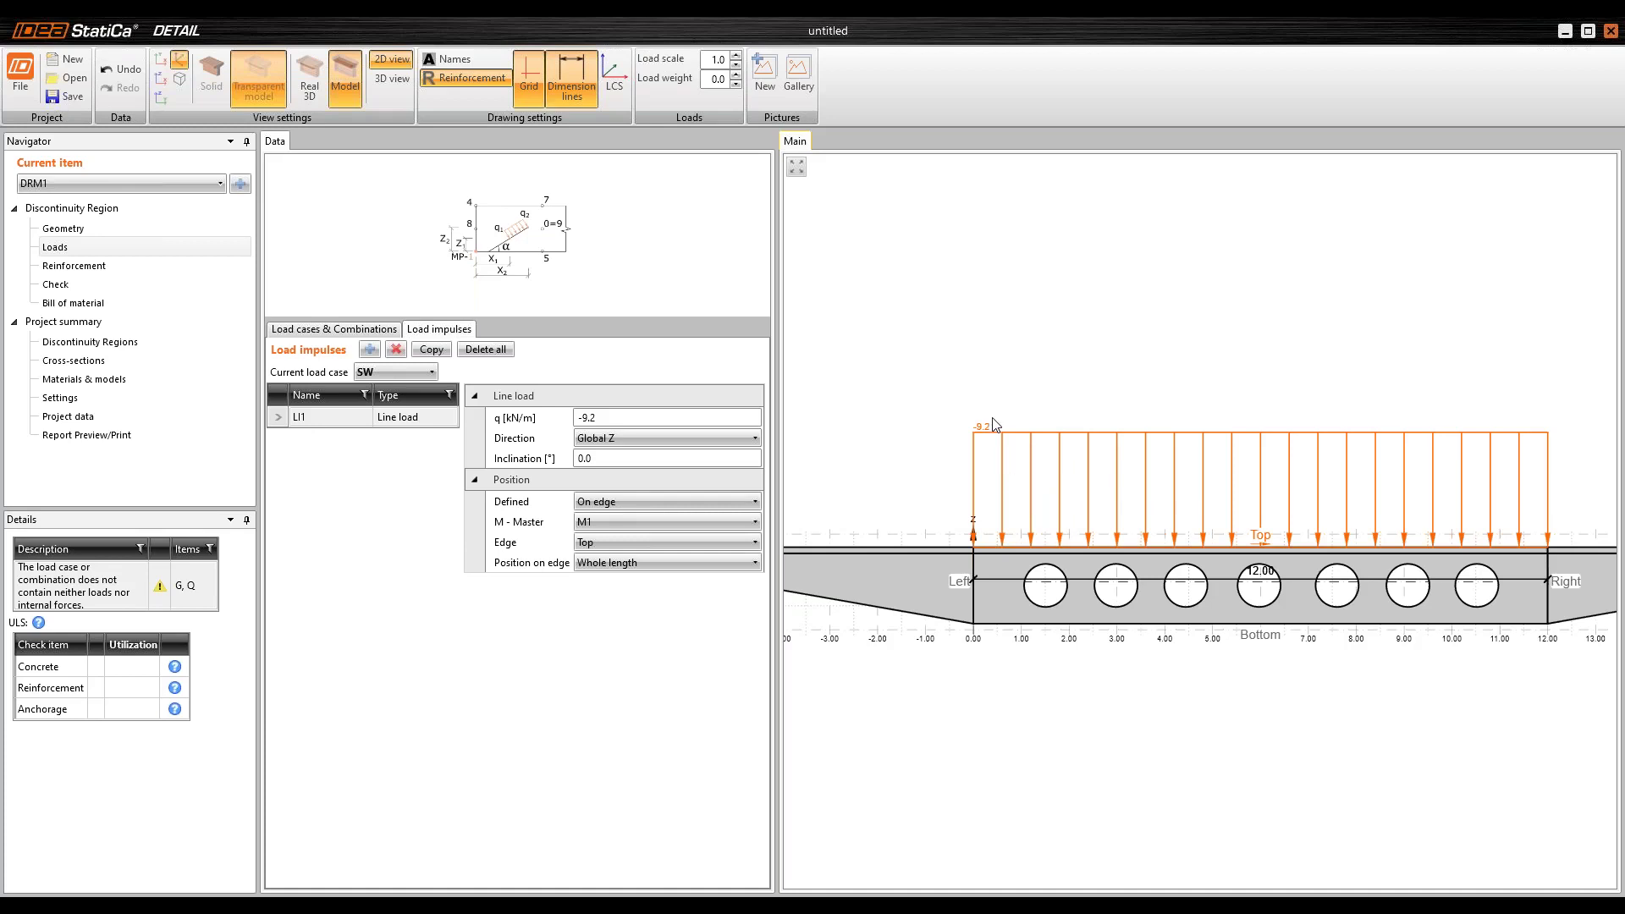
pyautogui.scroll(-1, 964, 453)
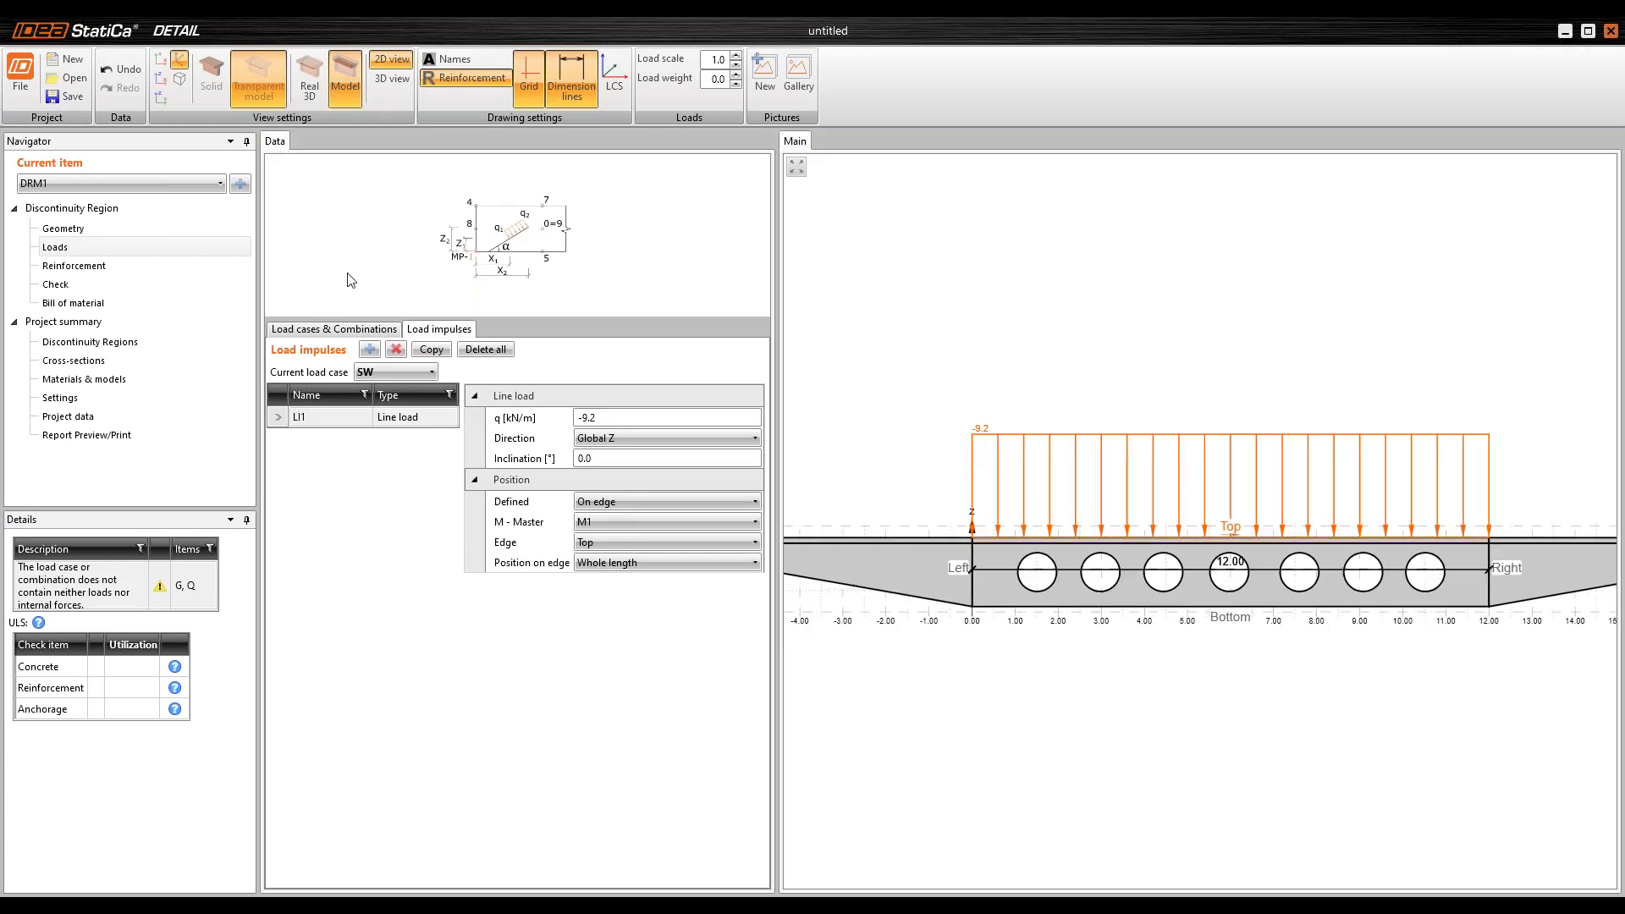
pyautogui.click(373, 351)
pyautogui.click(834, 456)
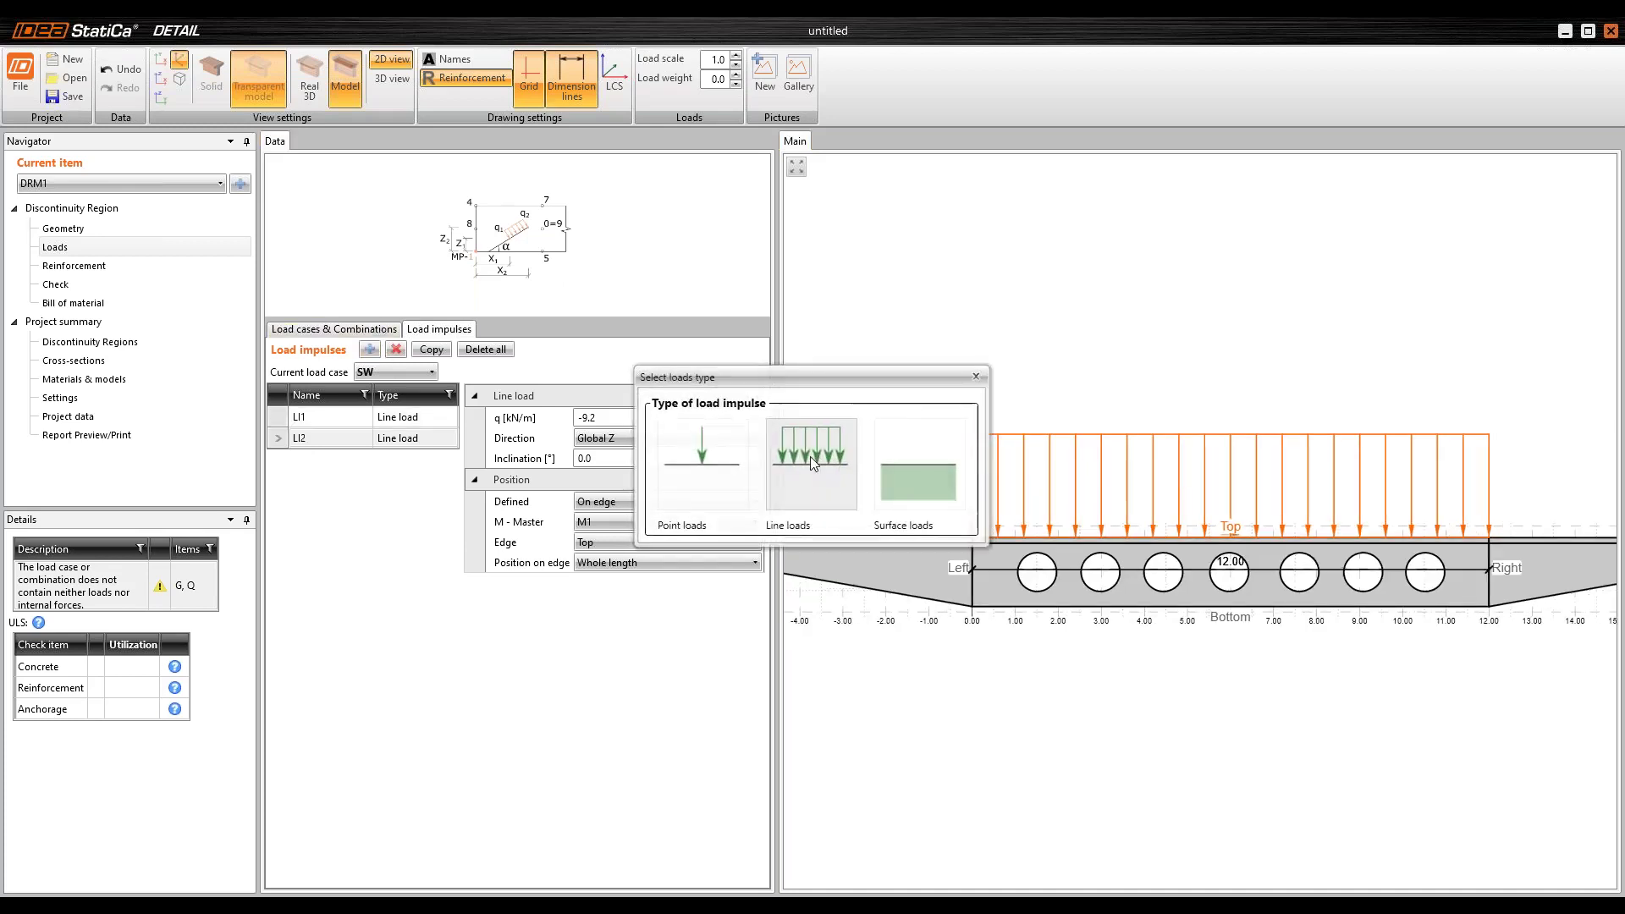
pyautogui.click(616, 525)
pyautogui.click(607, 558)
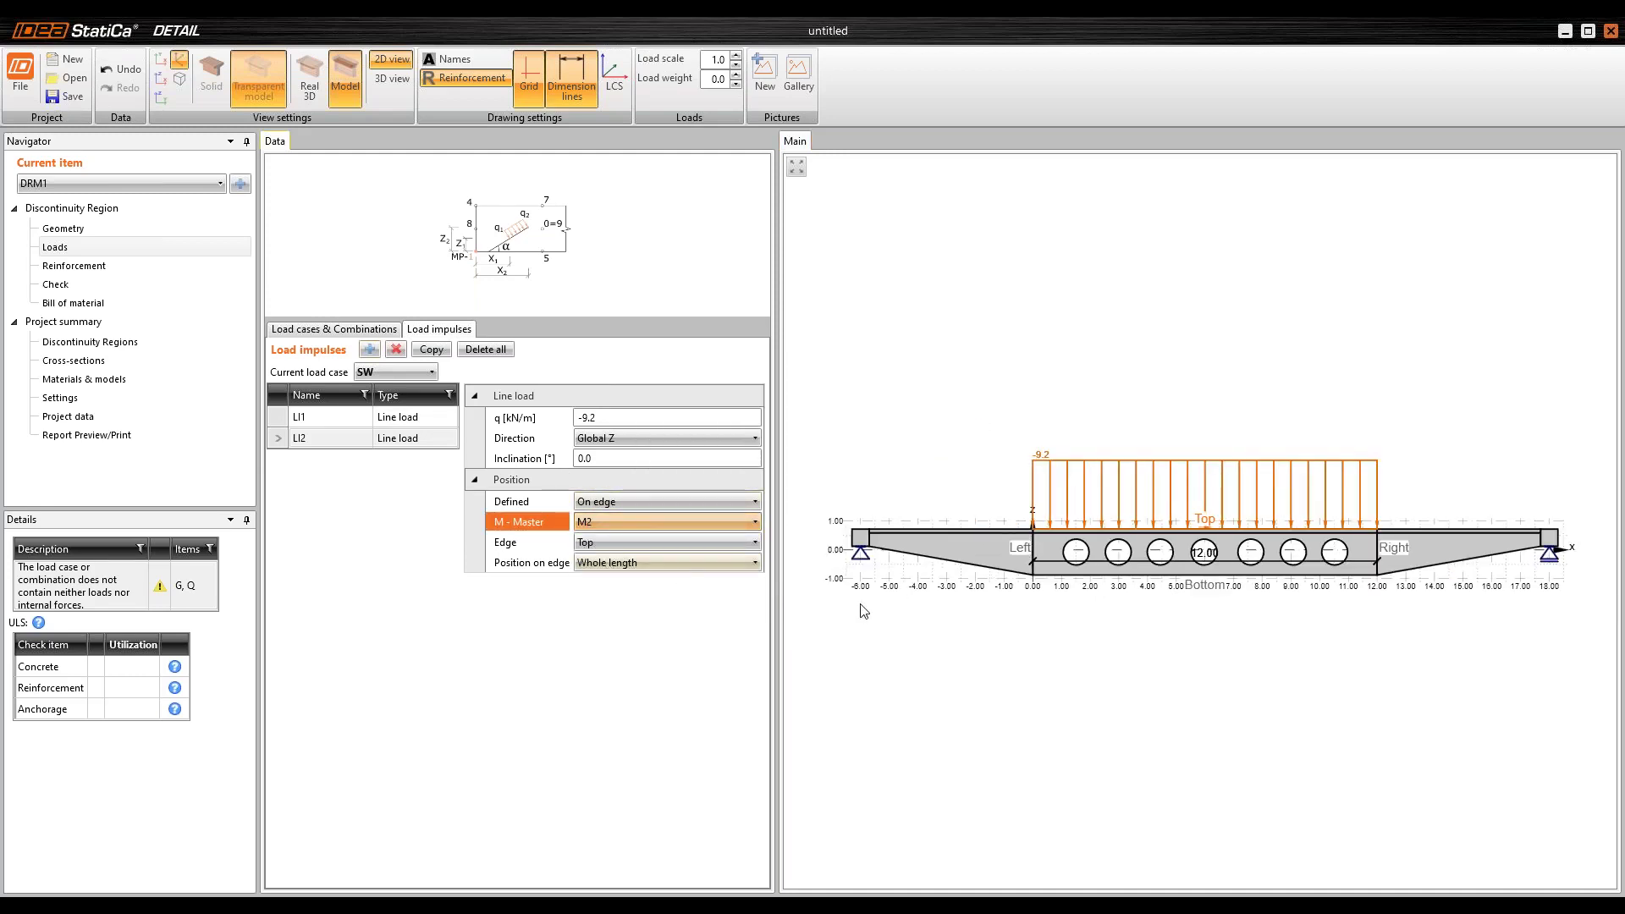
pyautogui.click(625, 418)
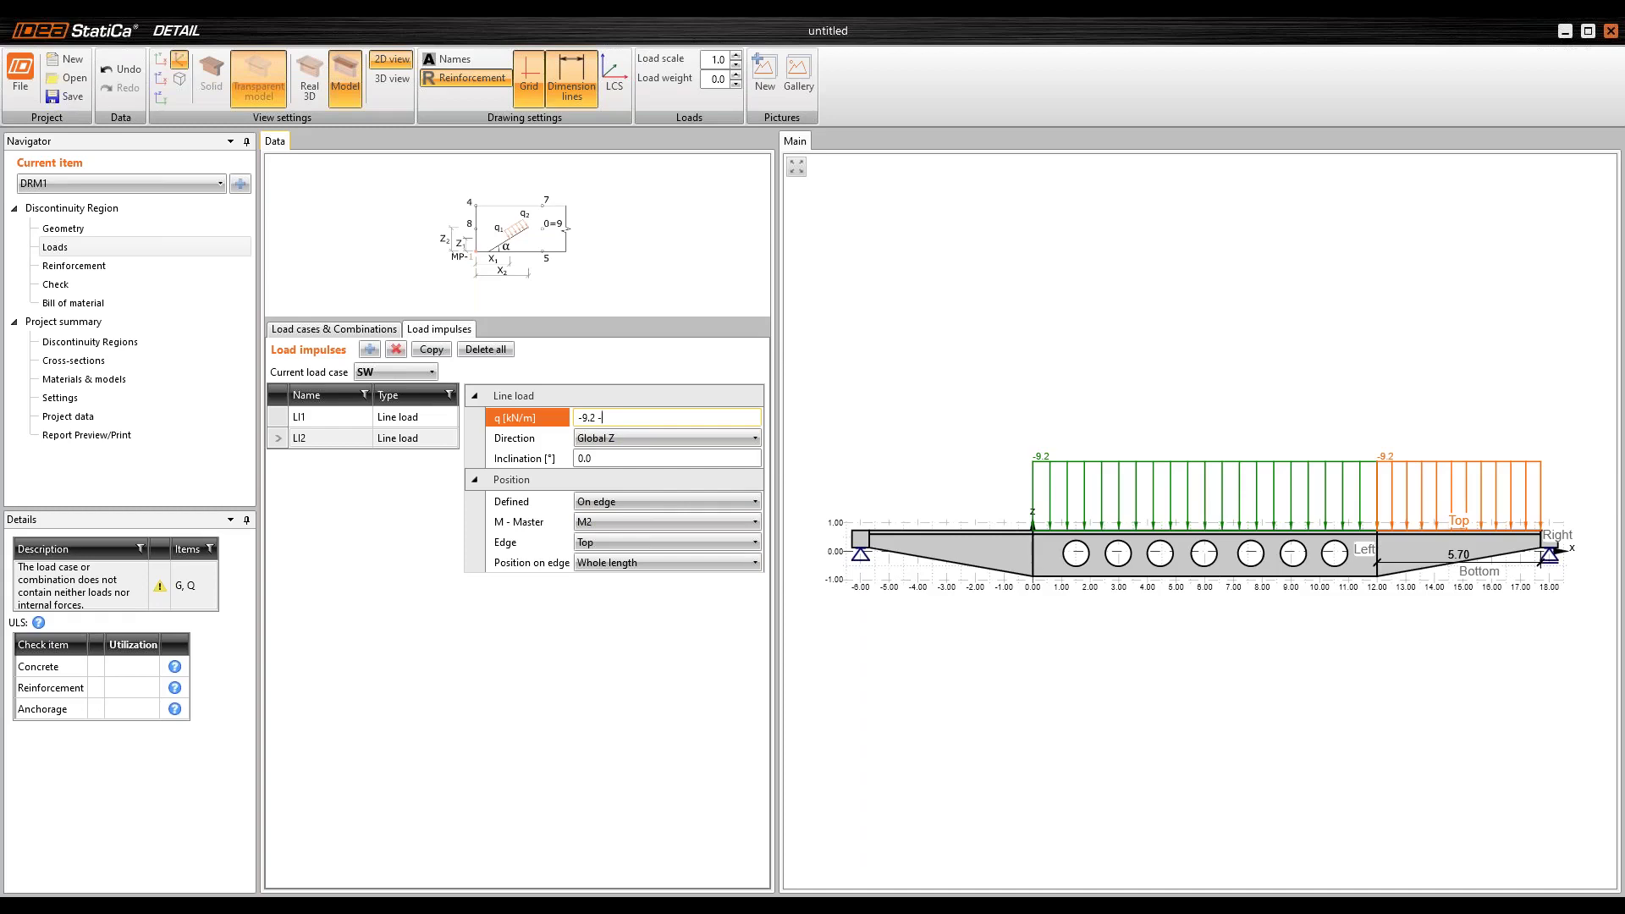
pyautogui.press('Tab')
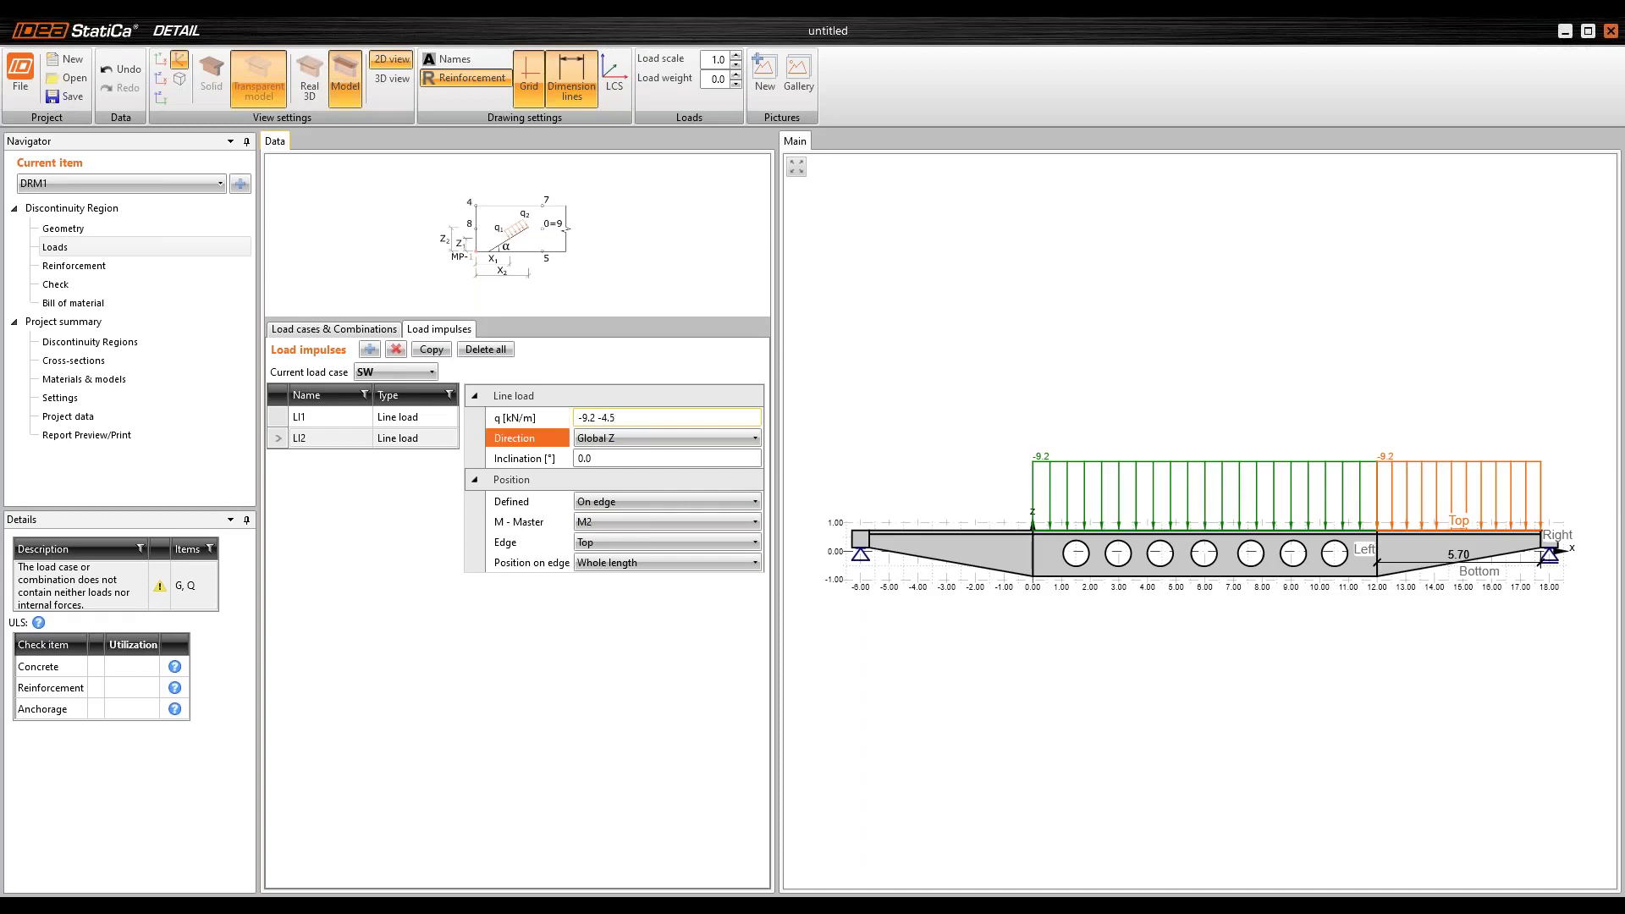
pyautogui.click(1119, 697)
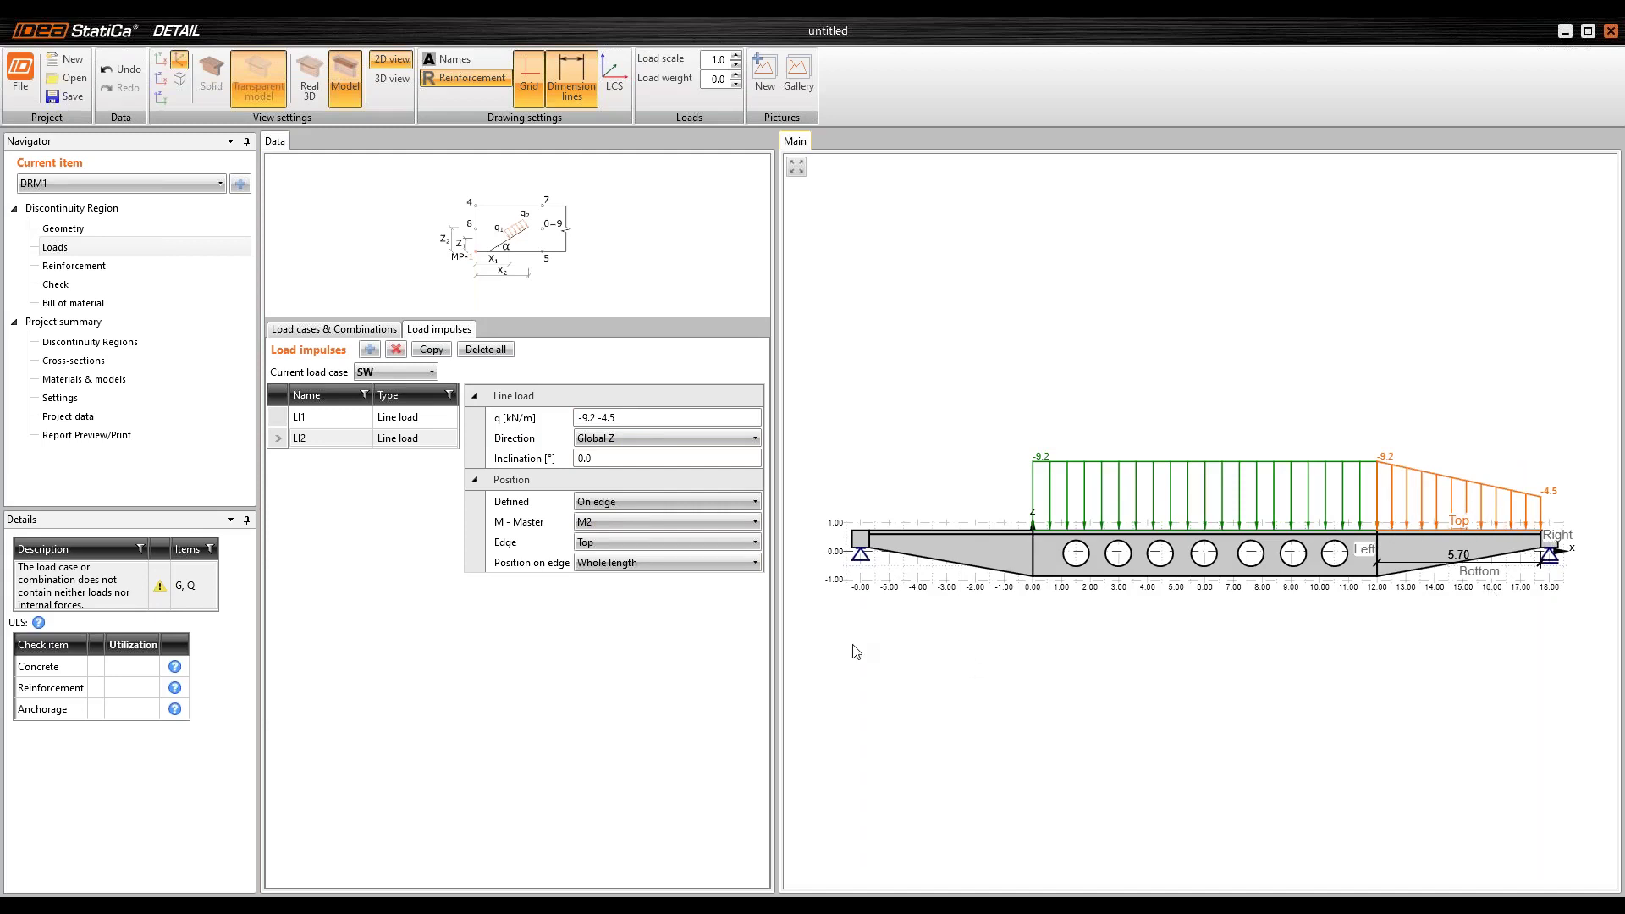
# Step: Copy the tapered line load to M3 and set its values to -4.5 -9.2 kN/m
pyautogui.click(432, 349)
pyautogui.click(599, 521)
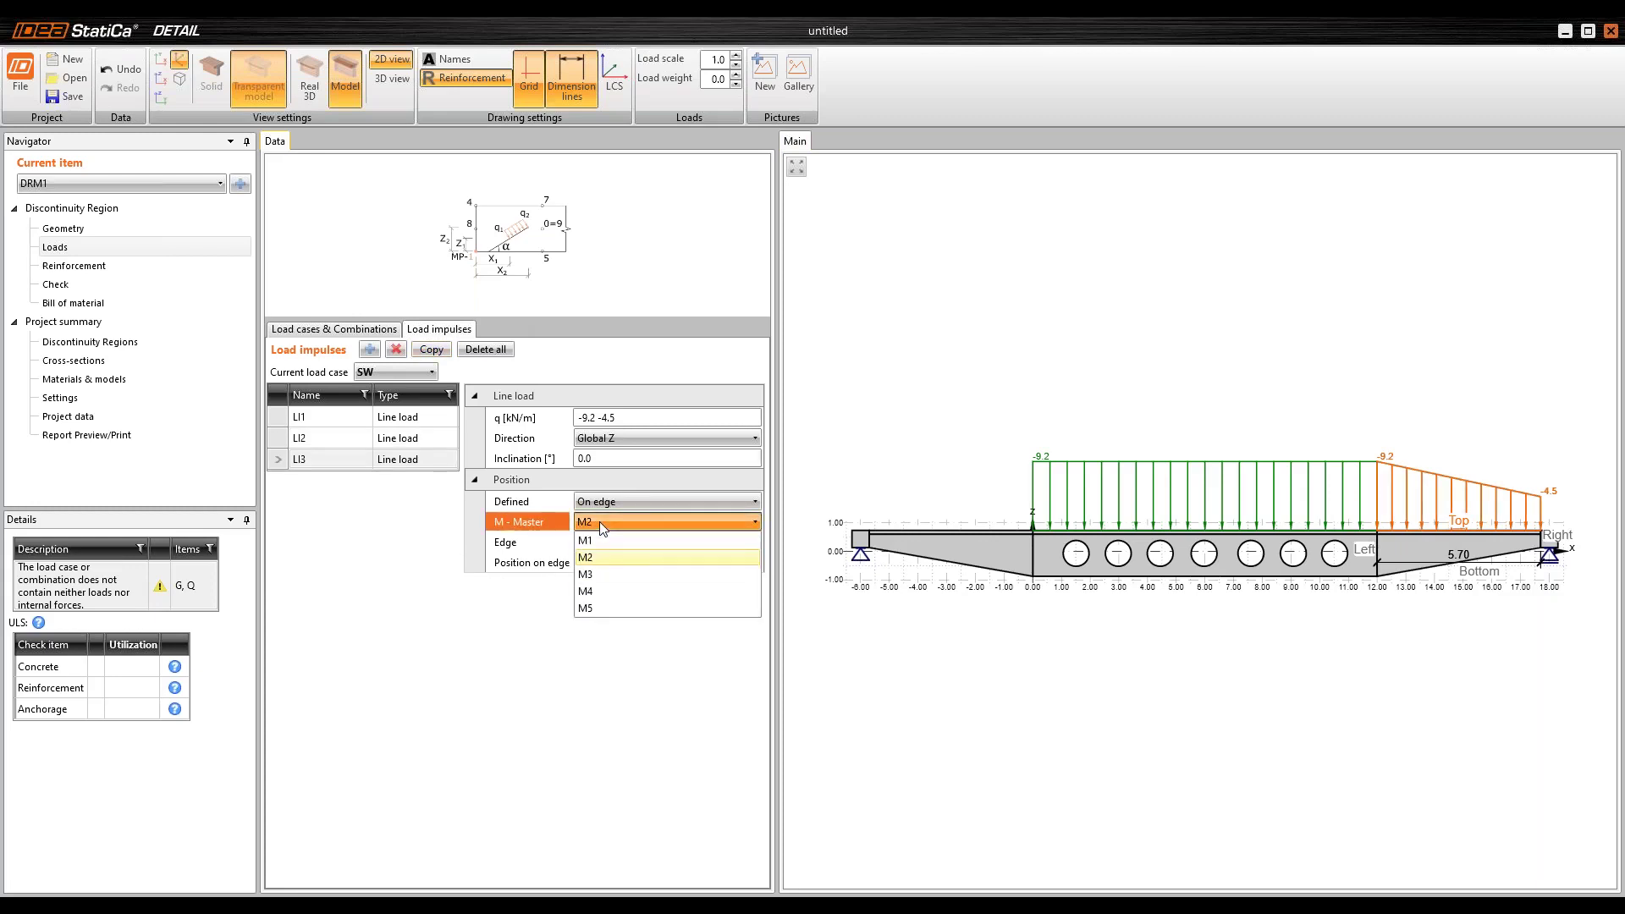
pyautogui.click(608, 575)
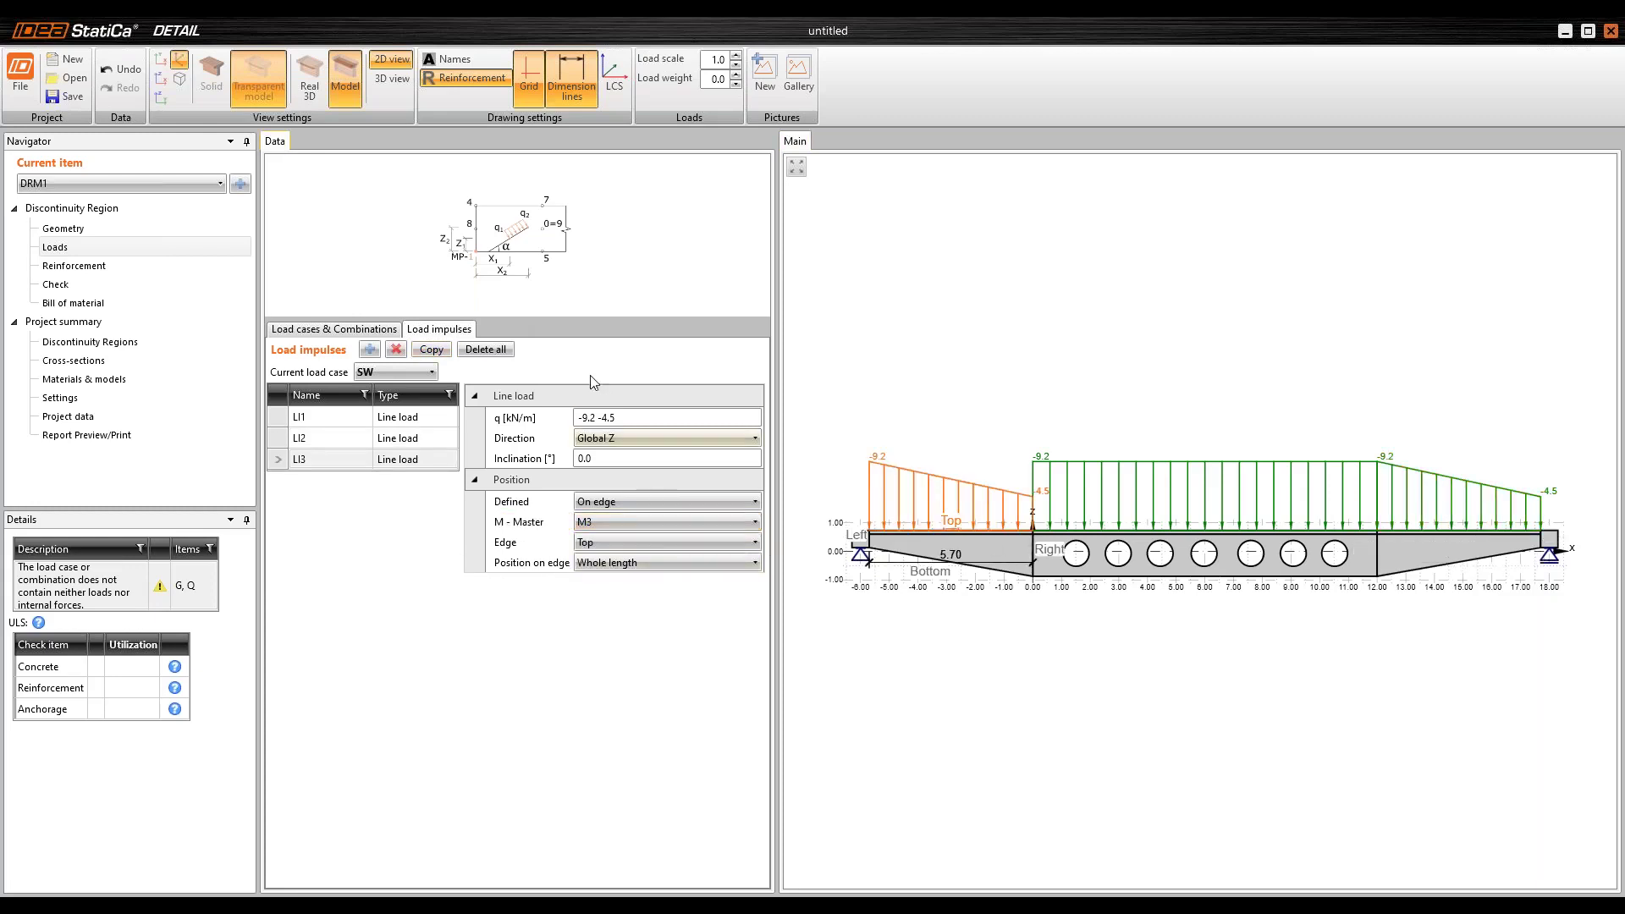
pyautogui.click(635, 417)
pyautogui.moveTo(636, 417); pyautogui.dragTo(558, 412)
pyautogui.write('-4')
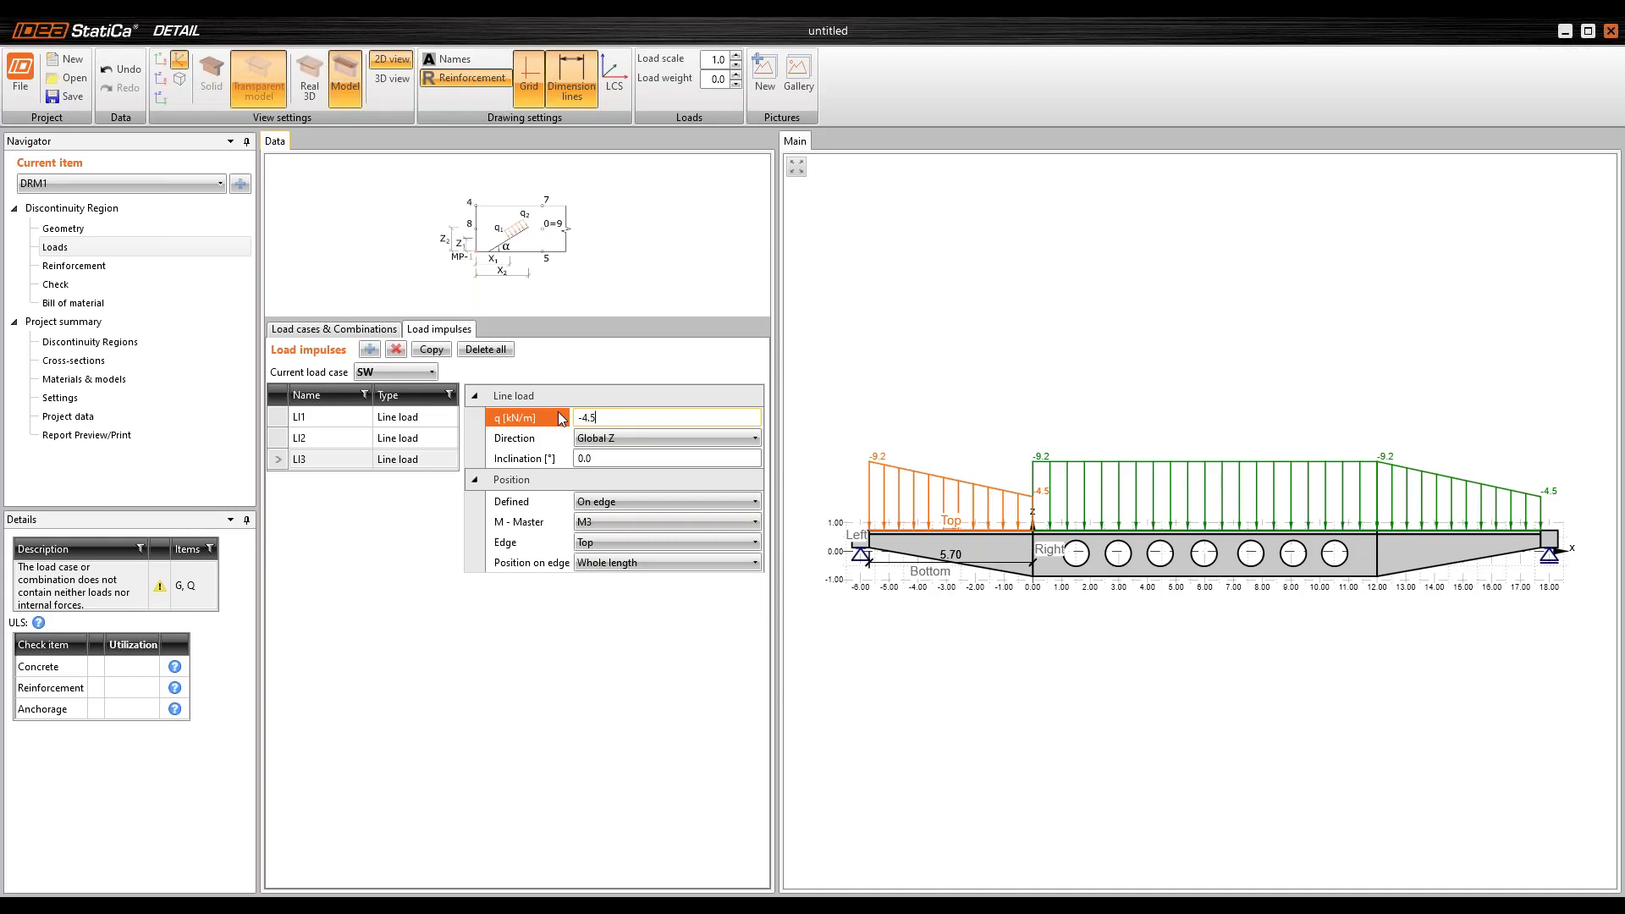
pyautogui.write('.5 -9.2')
pyautogui.press('Tab')
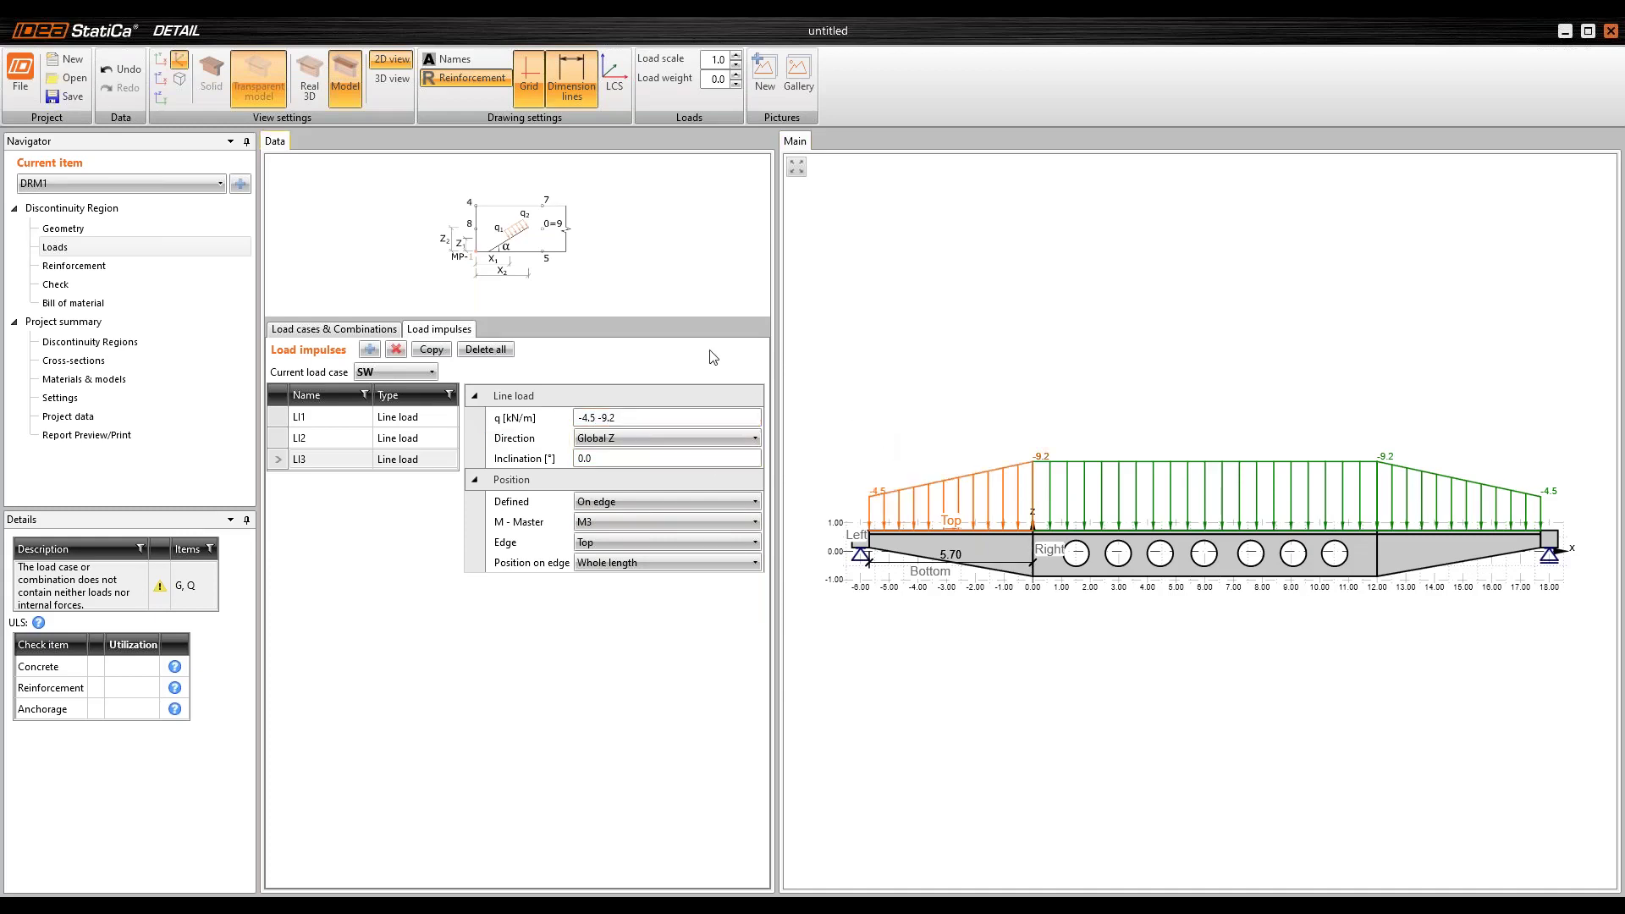
# Step: Add an SW line load of -7.4 kN/m along the whole top edge of M4
pyautogui.click(369, 349)
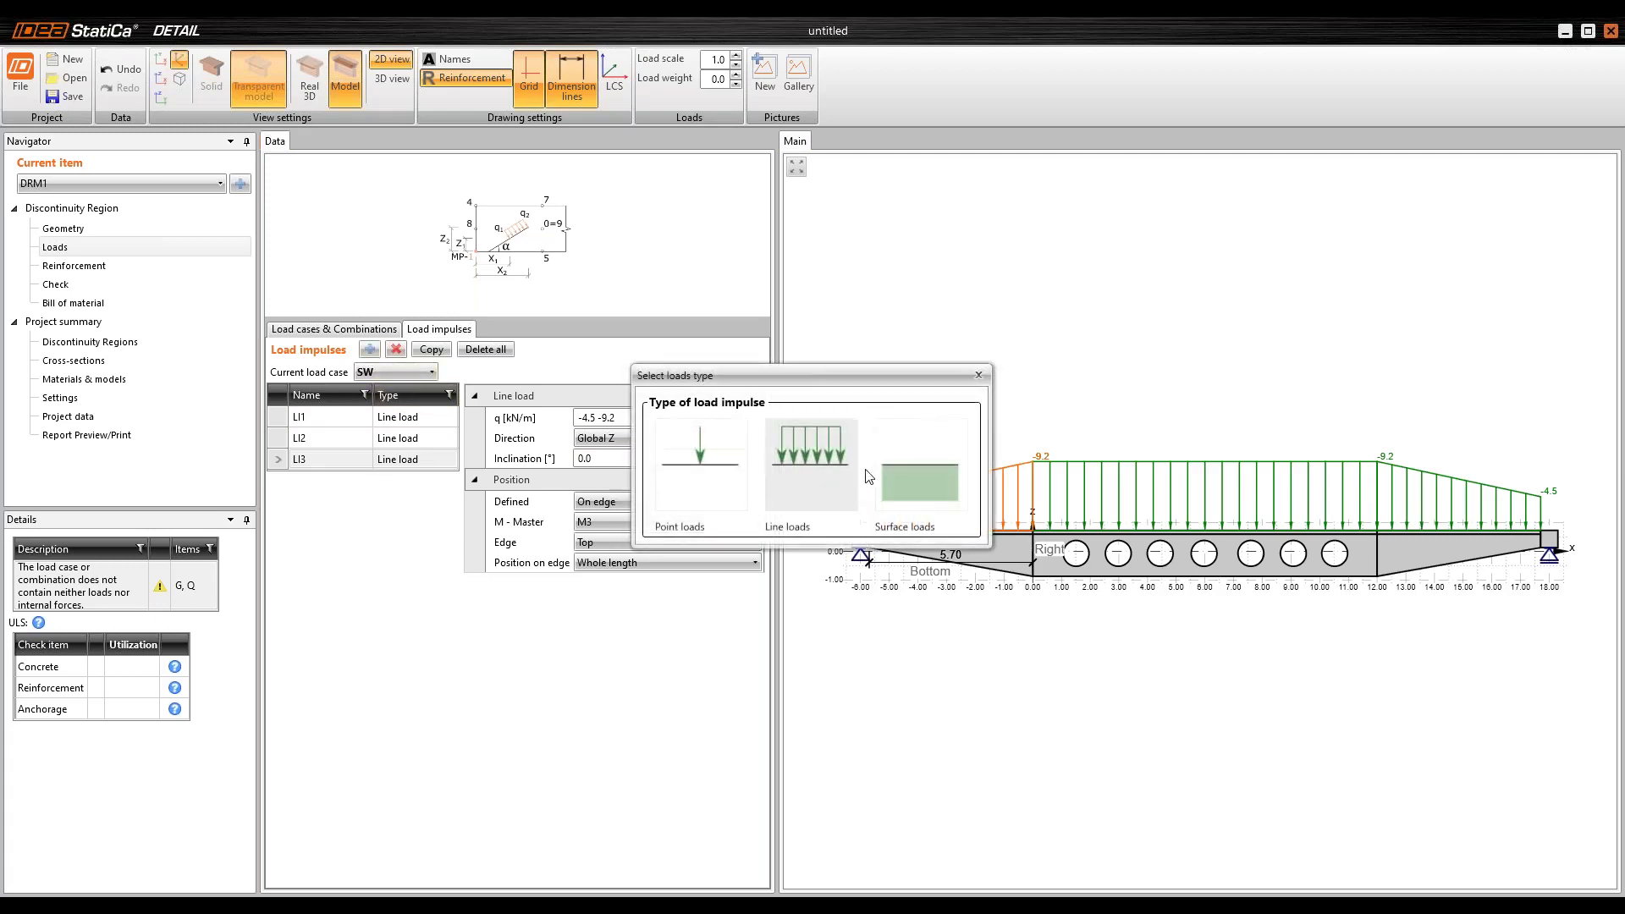
pyautogui.click(846, 499)
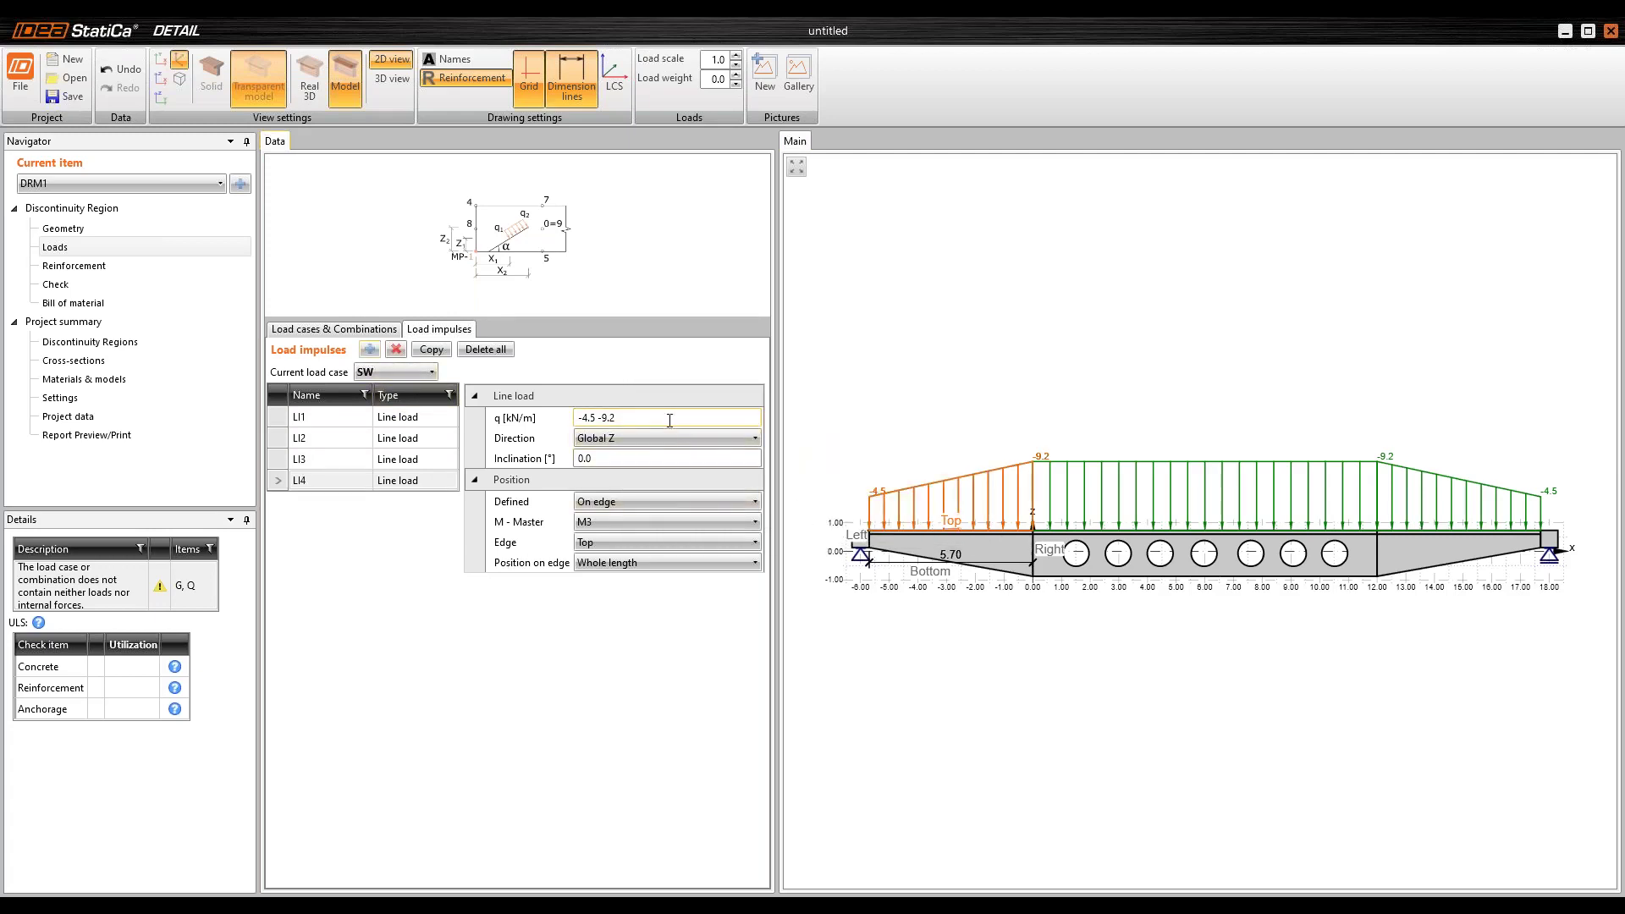
pyautogui.click(628, 520)
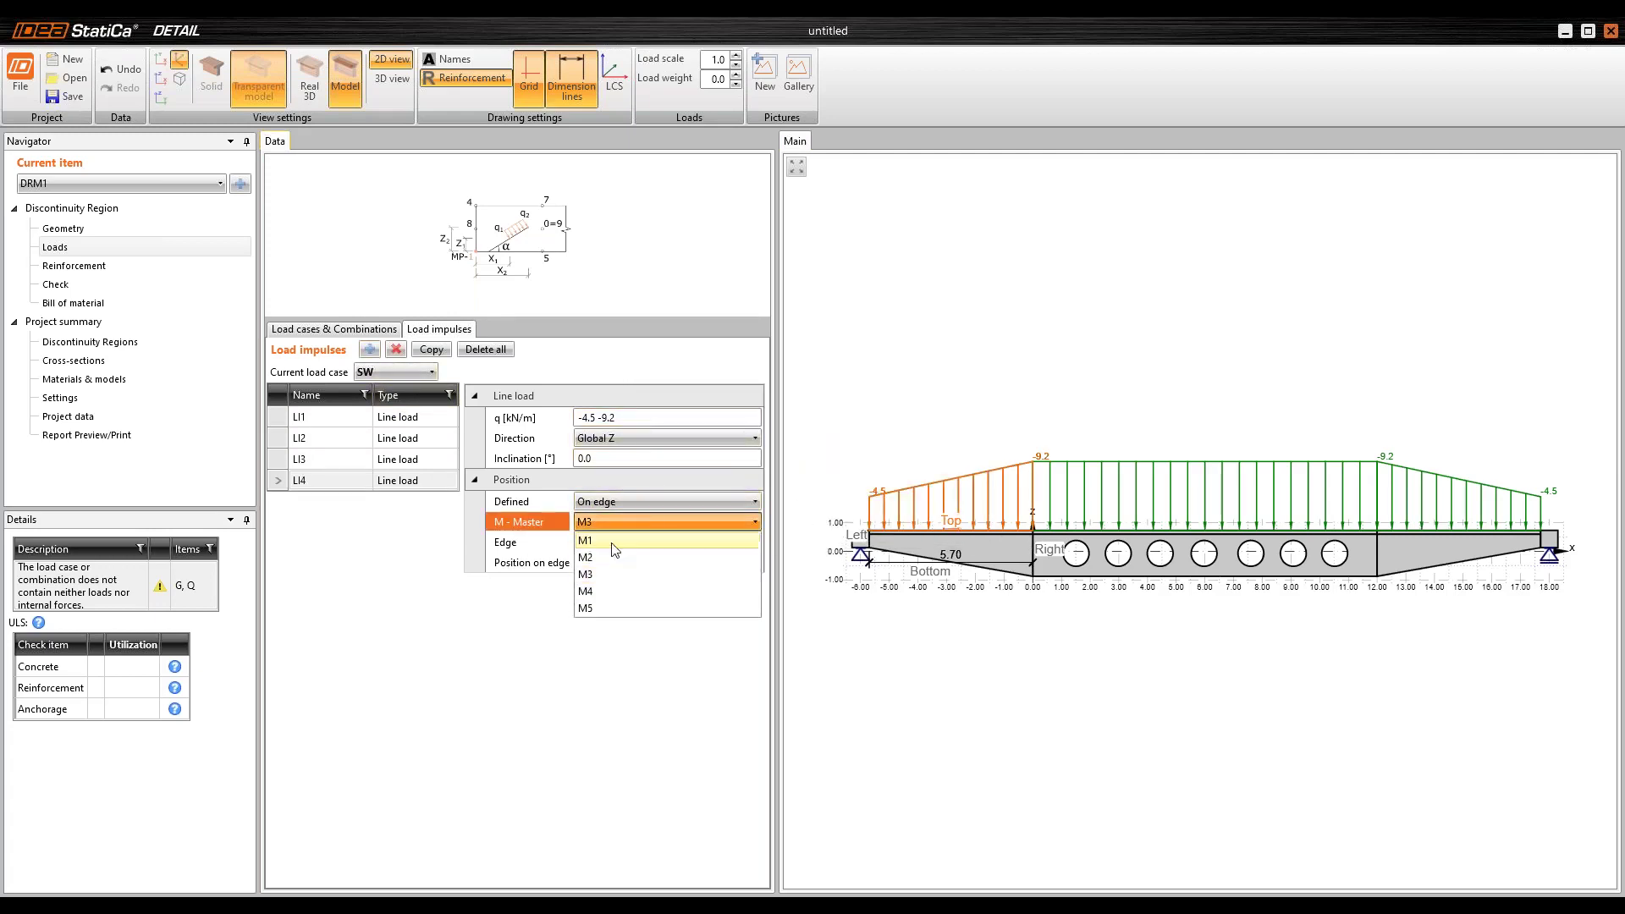
pyautogui.click(602, 591)
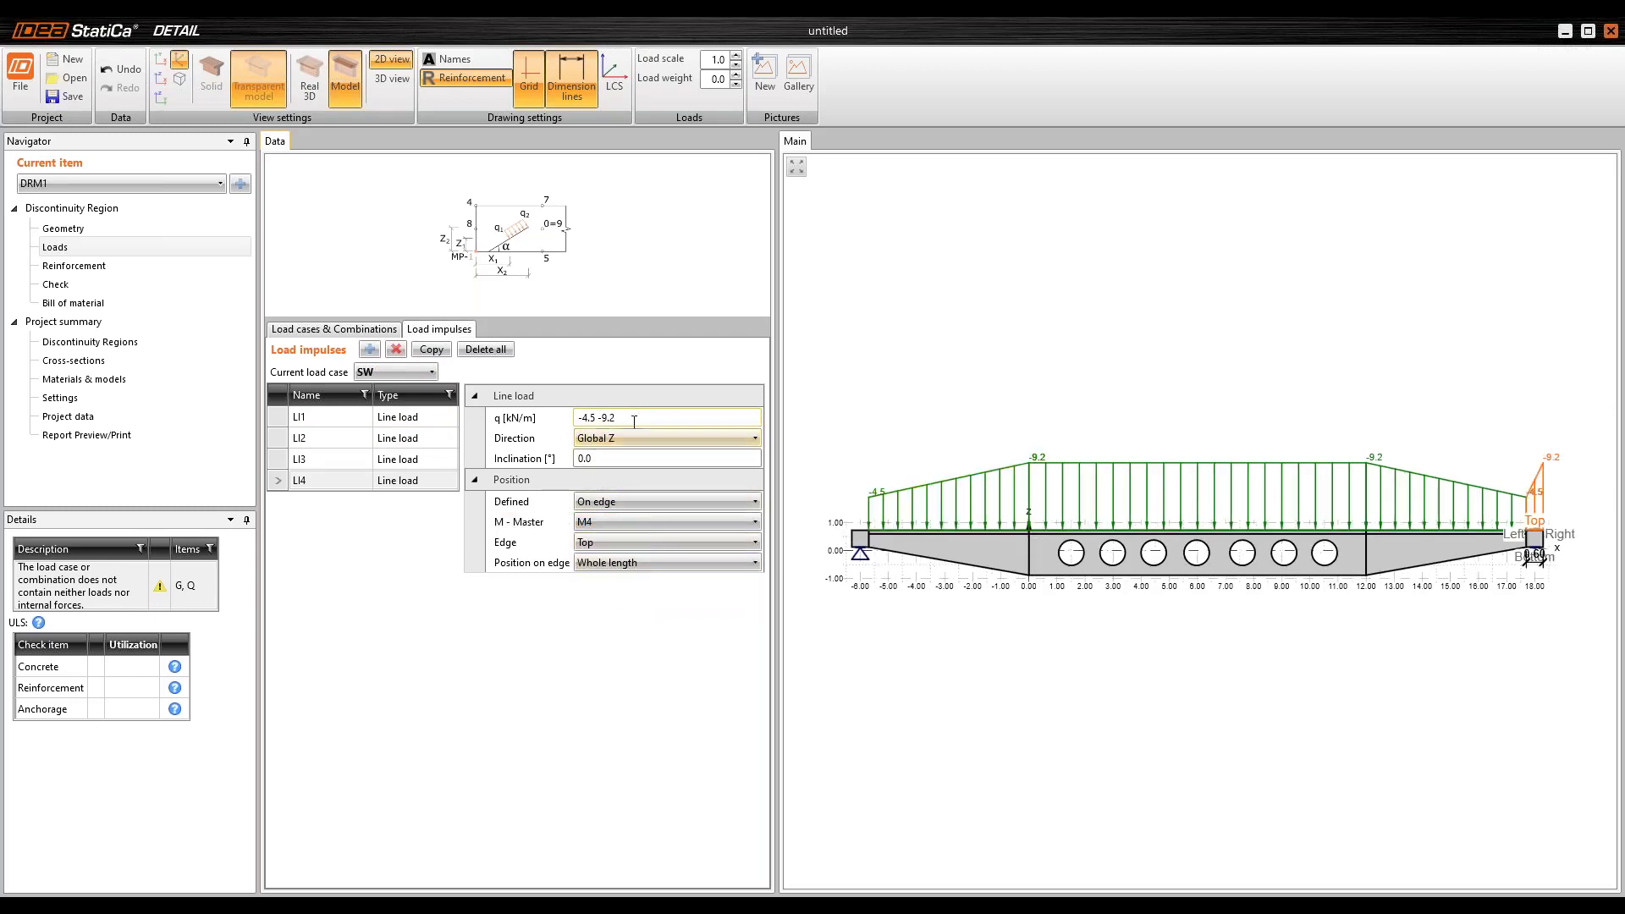
pyautogui.click(544, 425)
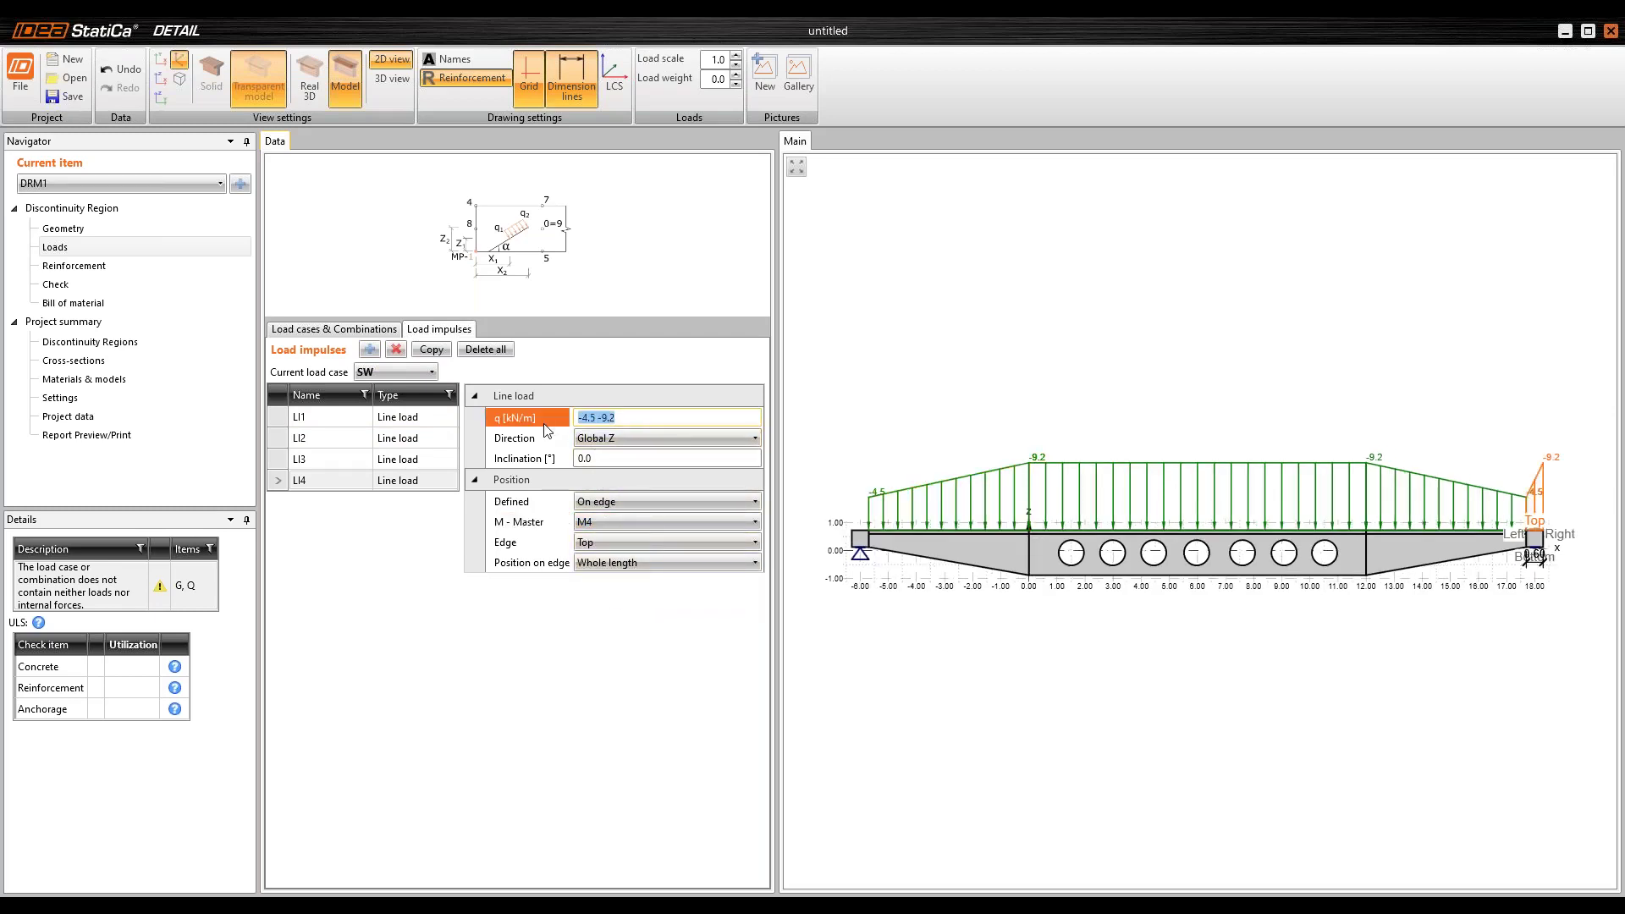
pyautogui.write('-7.4')
pyautogui.press('Tab')
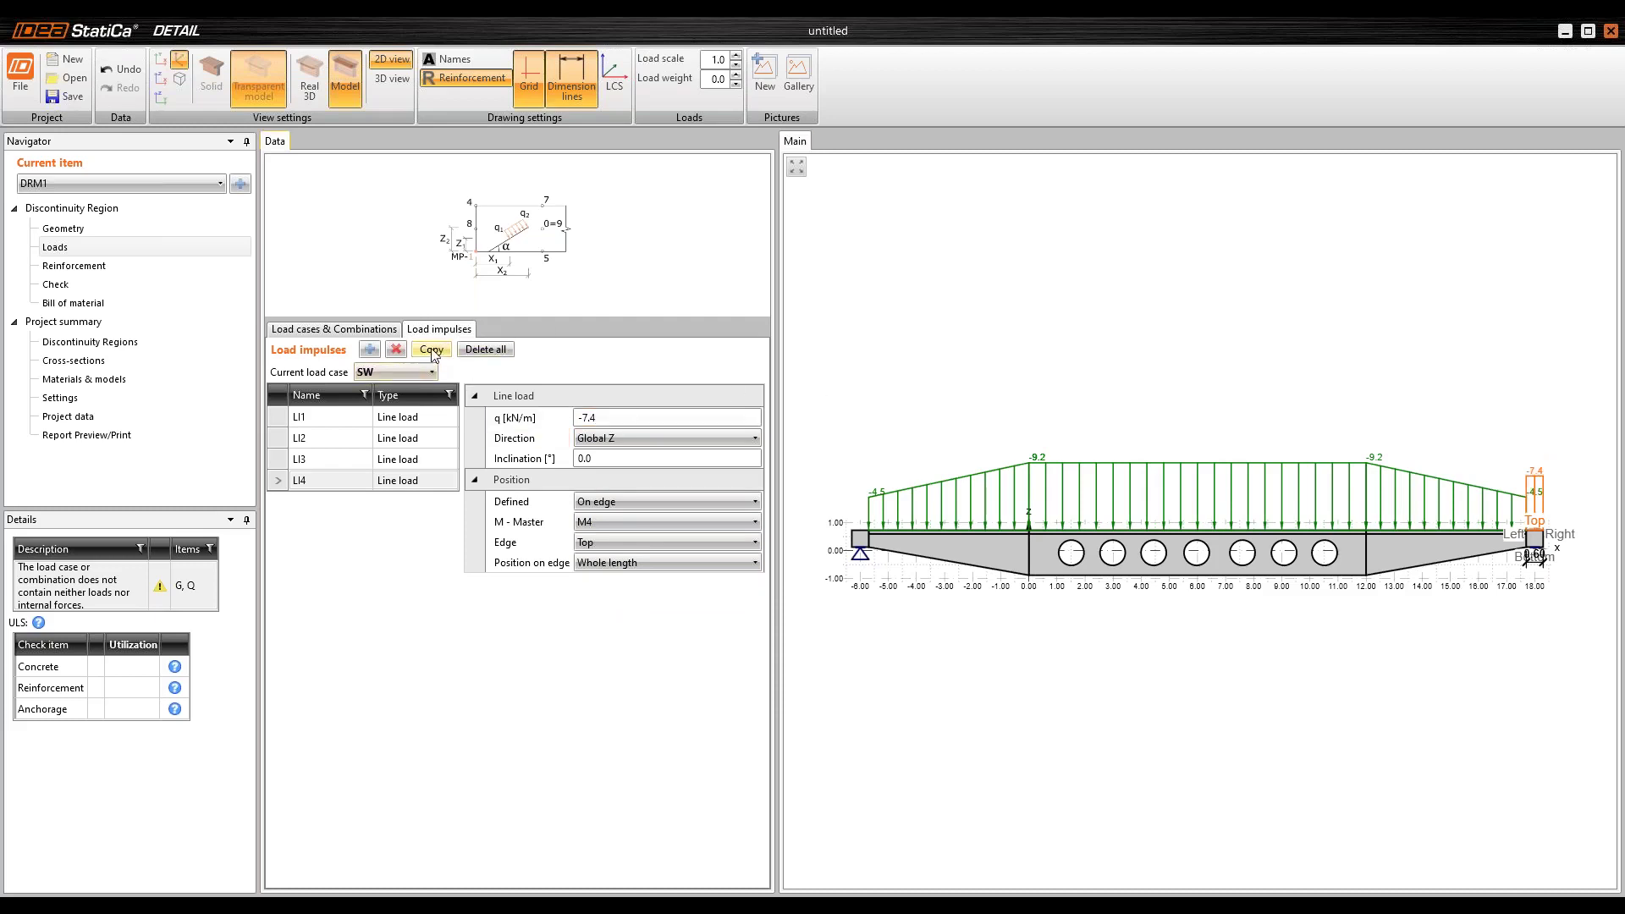
# Step: Copy the -7.4 kN/m SW line load from M4 and assign the copy to M5
pyautogui.click(431, 350)
pyautogui.click(597, 522)
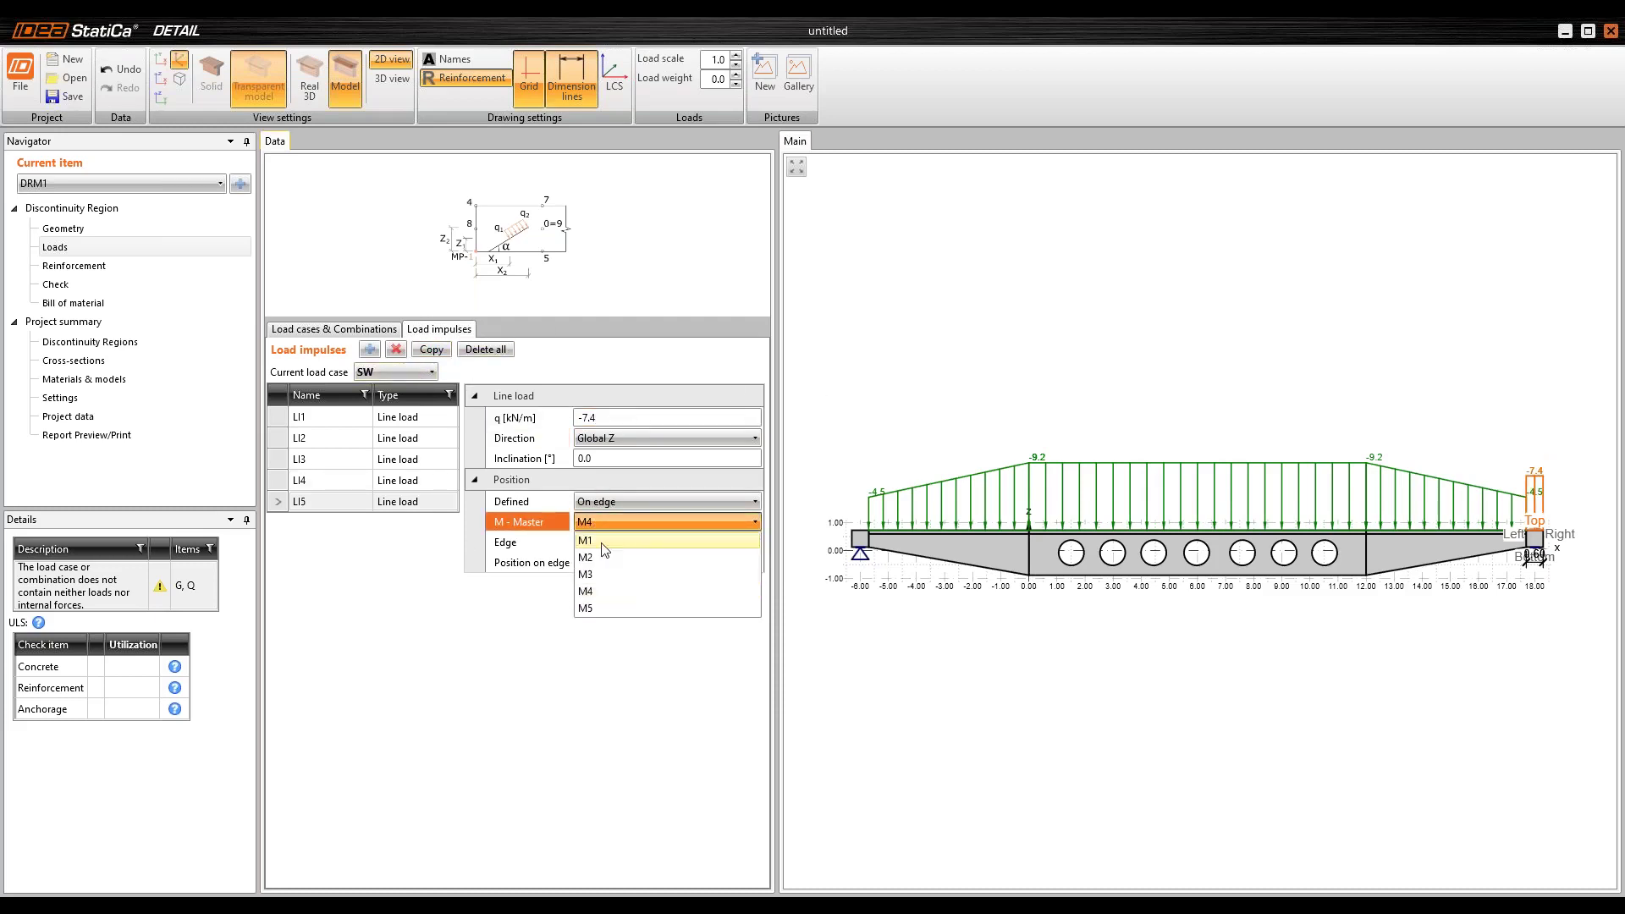
pyautogui.click(610, 610)
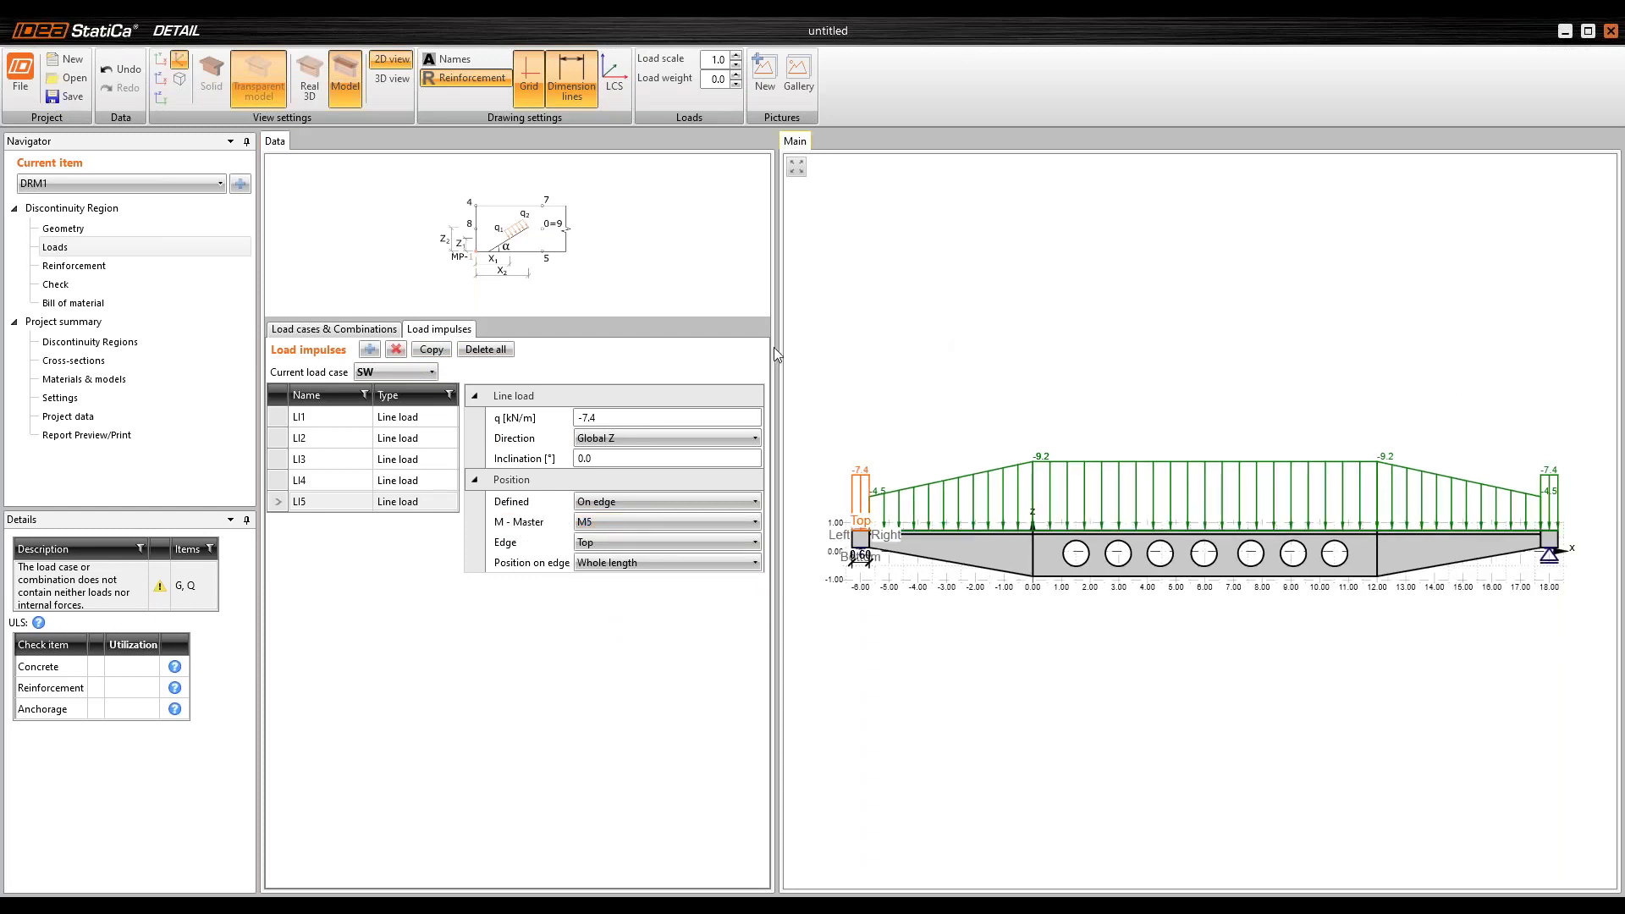
# Step: Add a line load of -8.2 kN/m to load case G along the whole top edge of M5
pyautogui.click(377, 335)
pyautogui.click(281, 415)
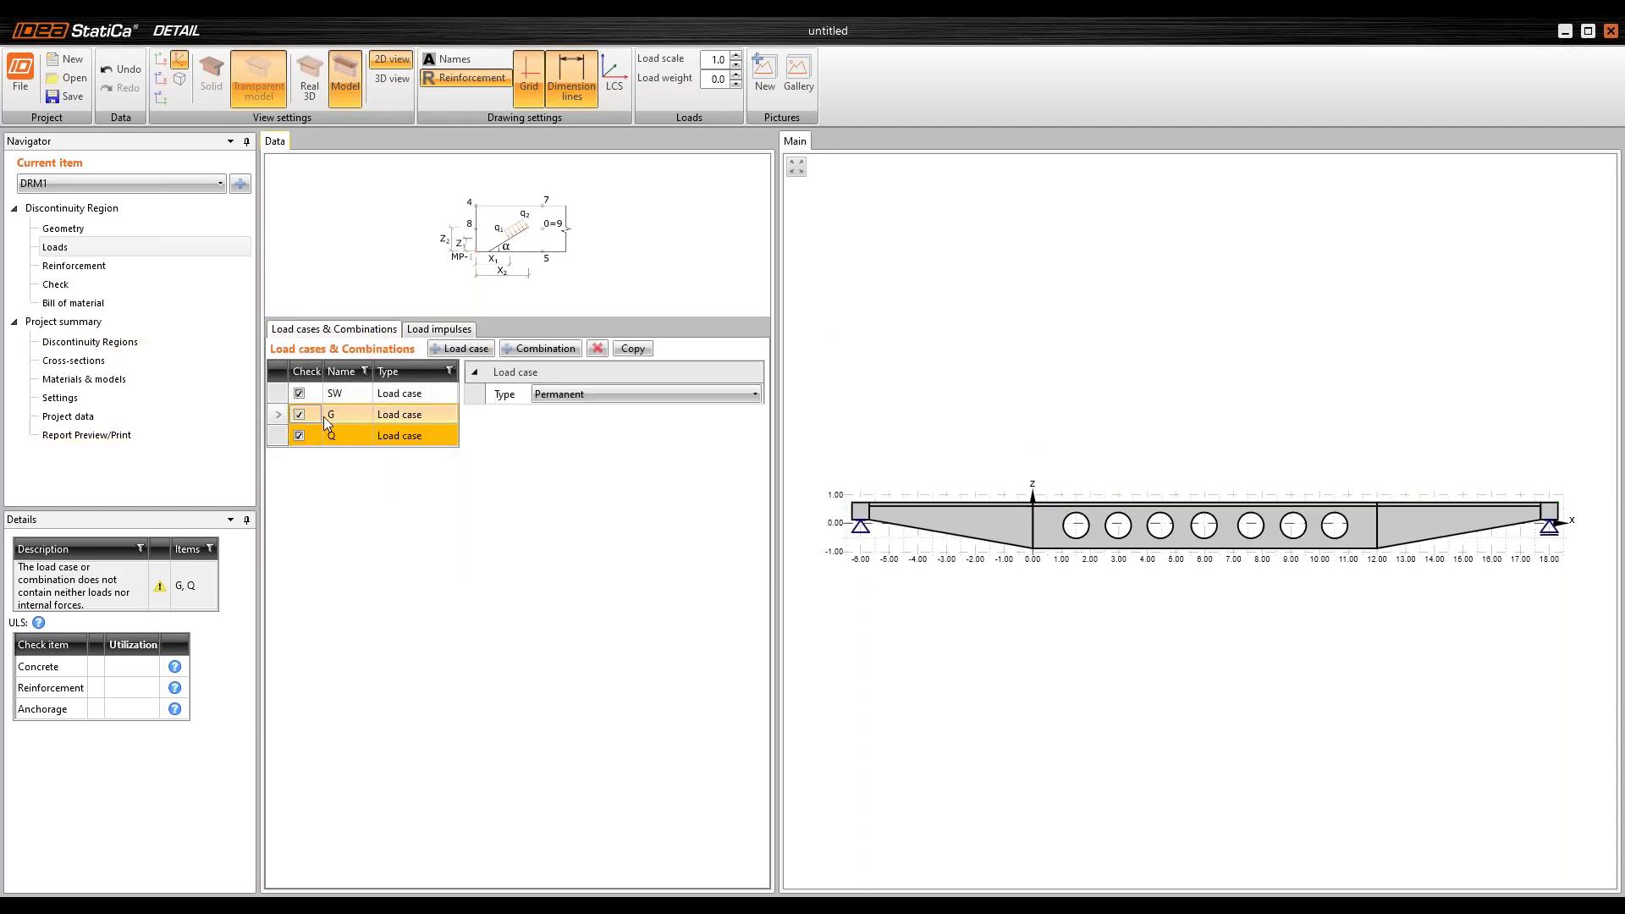
pyautogui.click(441, 330)
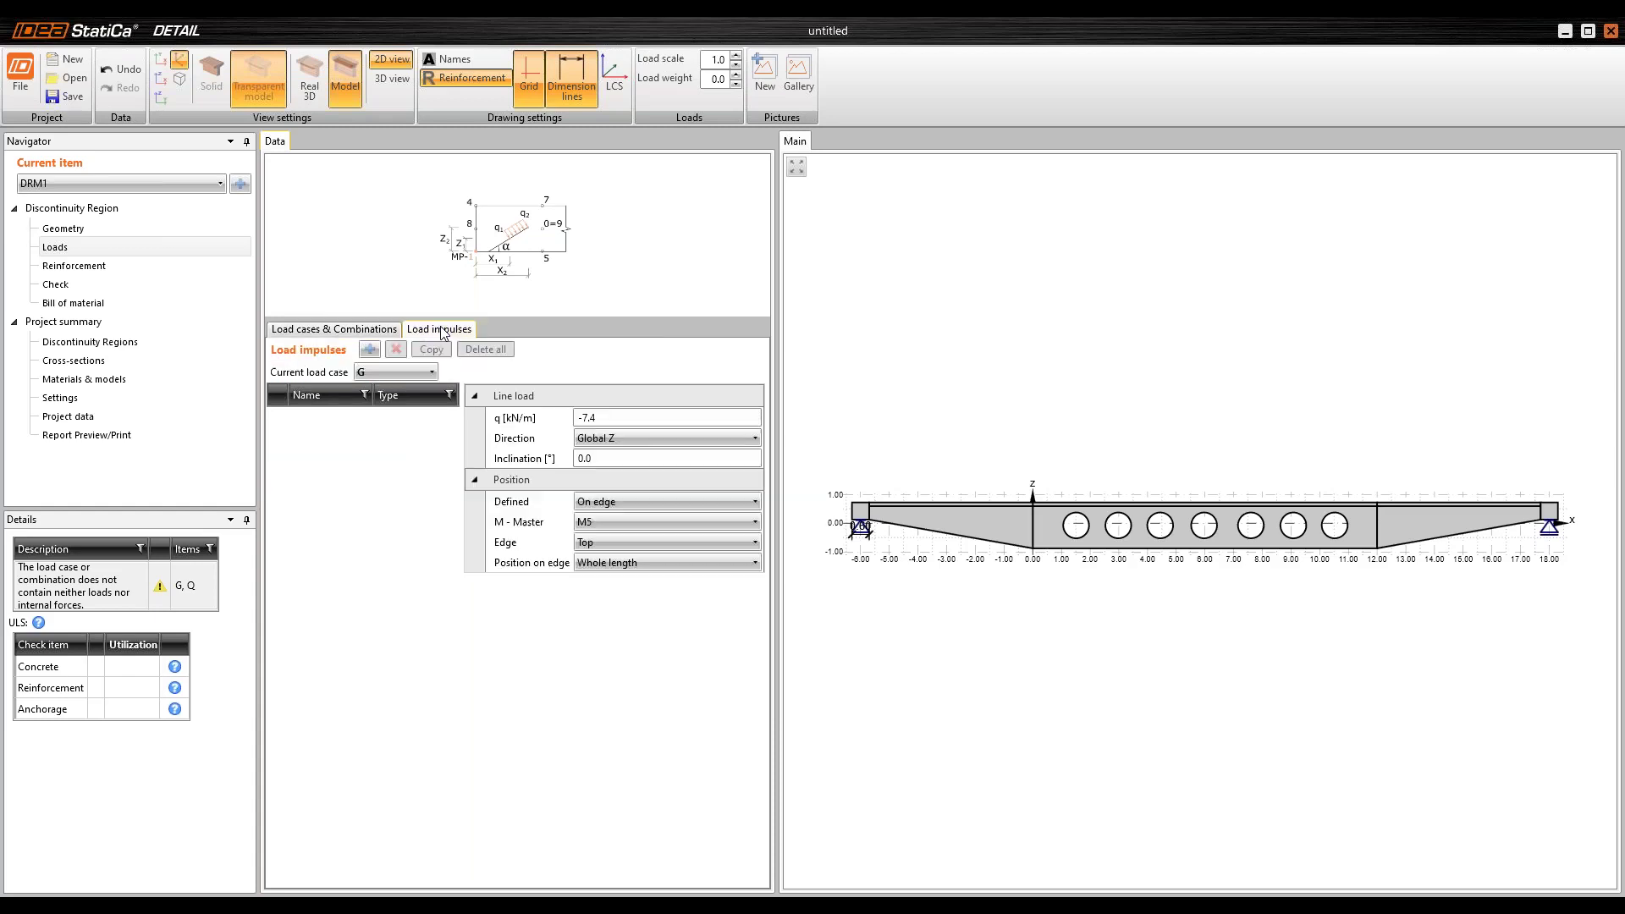
pyautogui.click(373, 351)
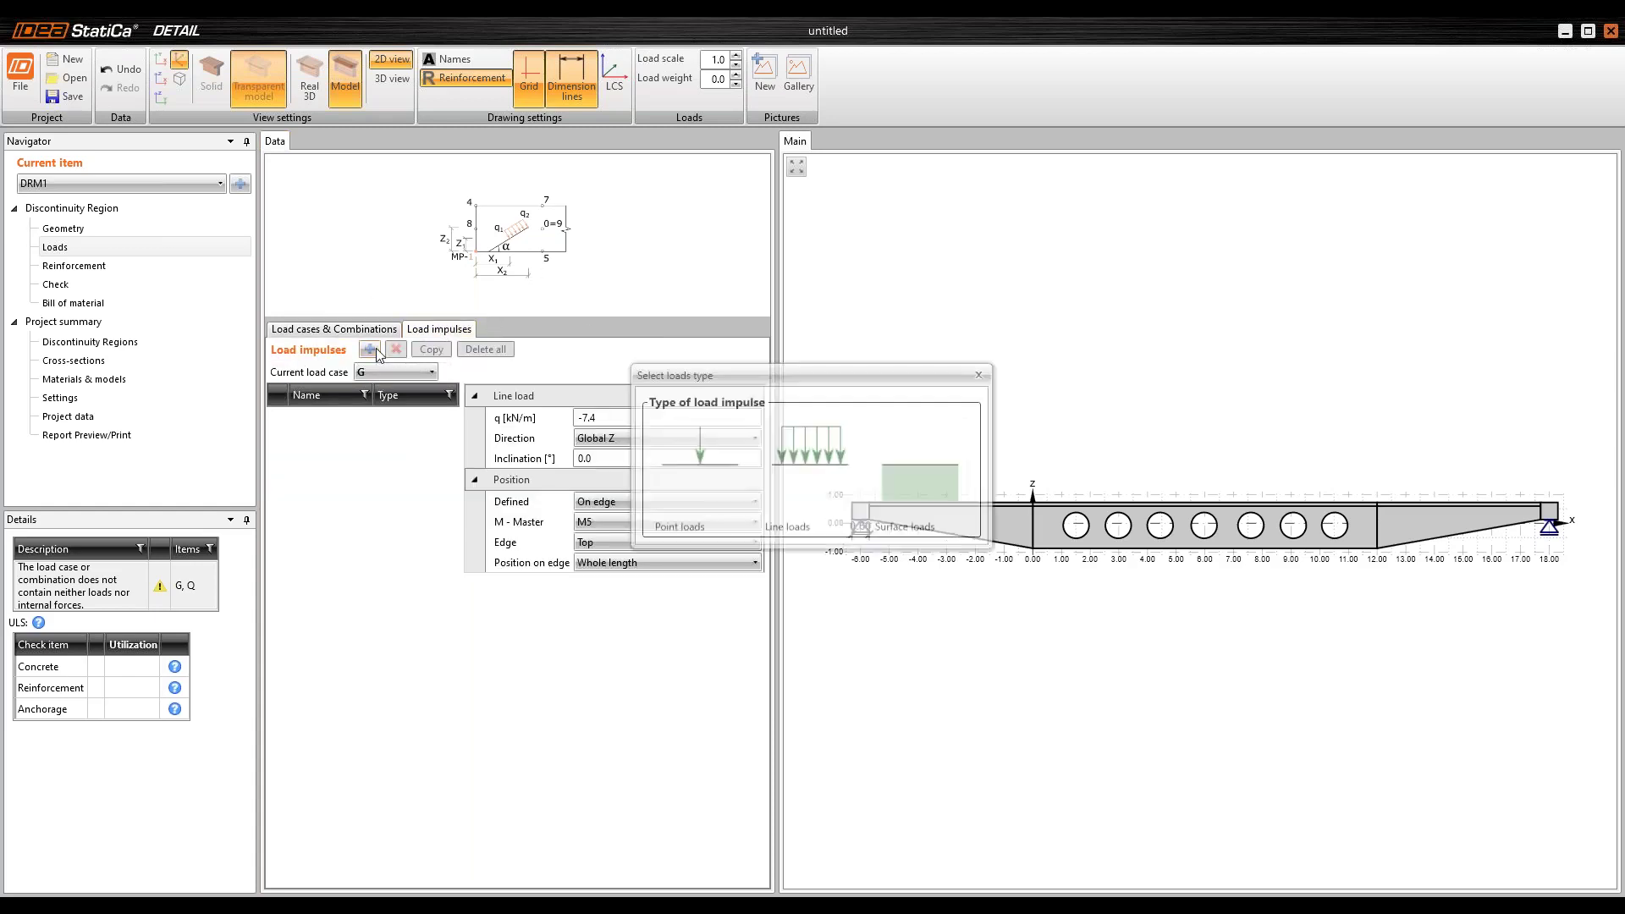
pyautogui.click(815, 450)
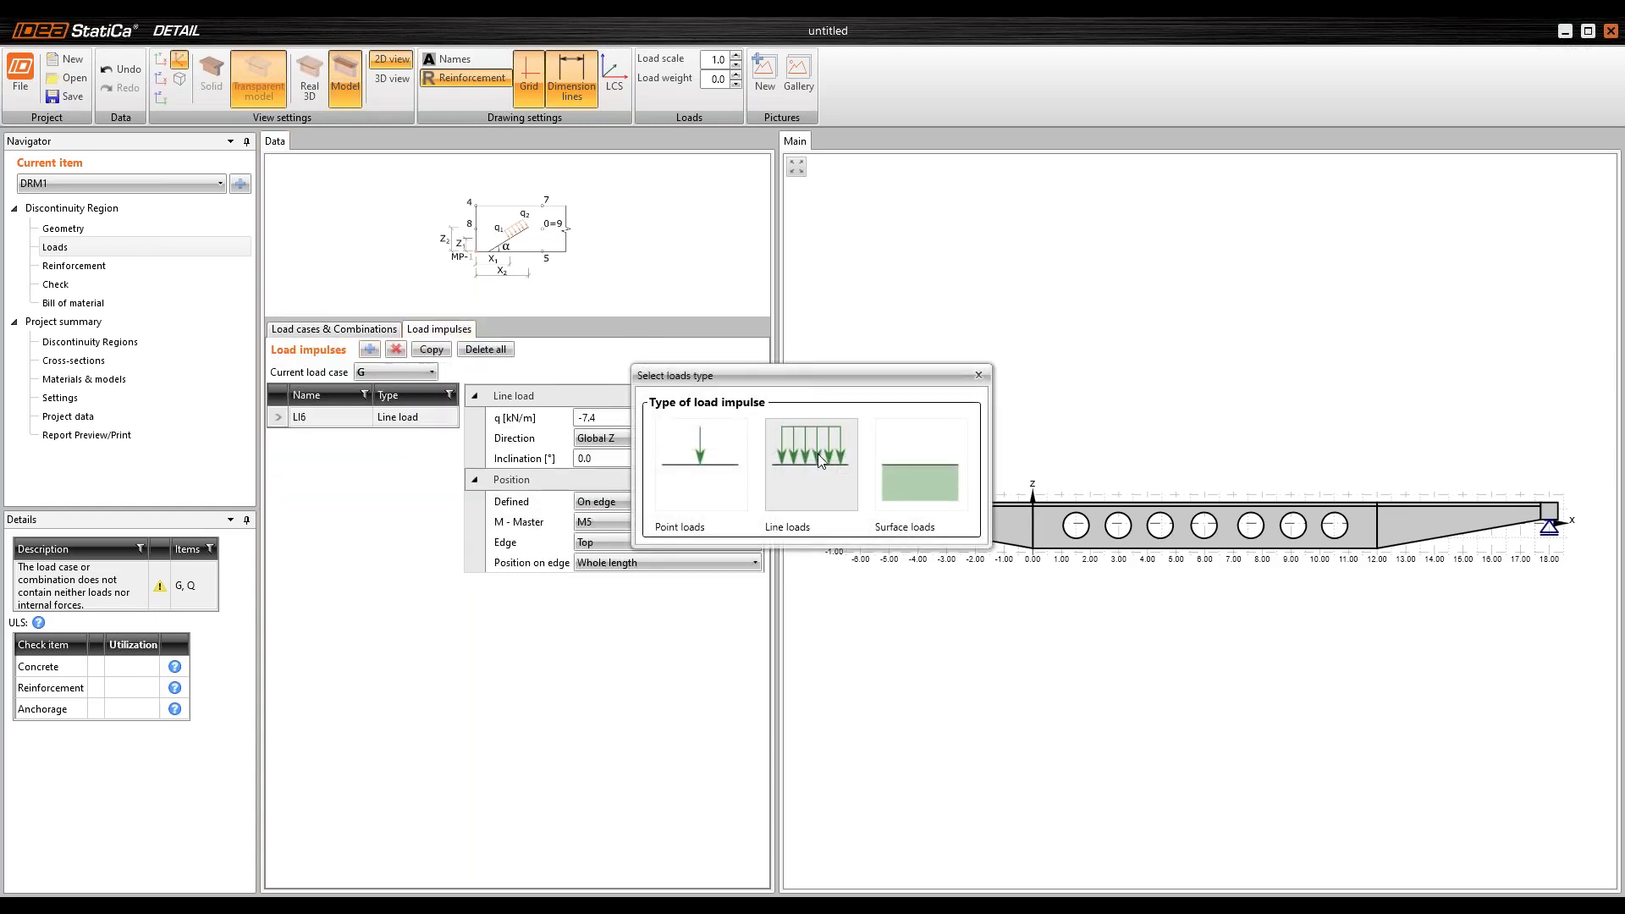
pyautogui.moveTo(629, 416); pyautogui.dragTo(542, 408)
pyautogui.write('-8')
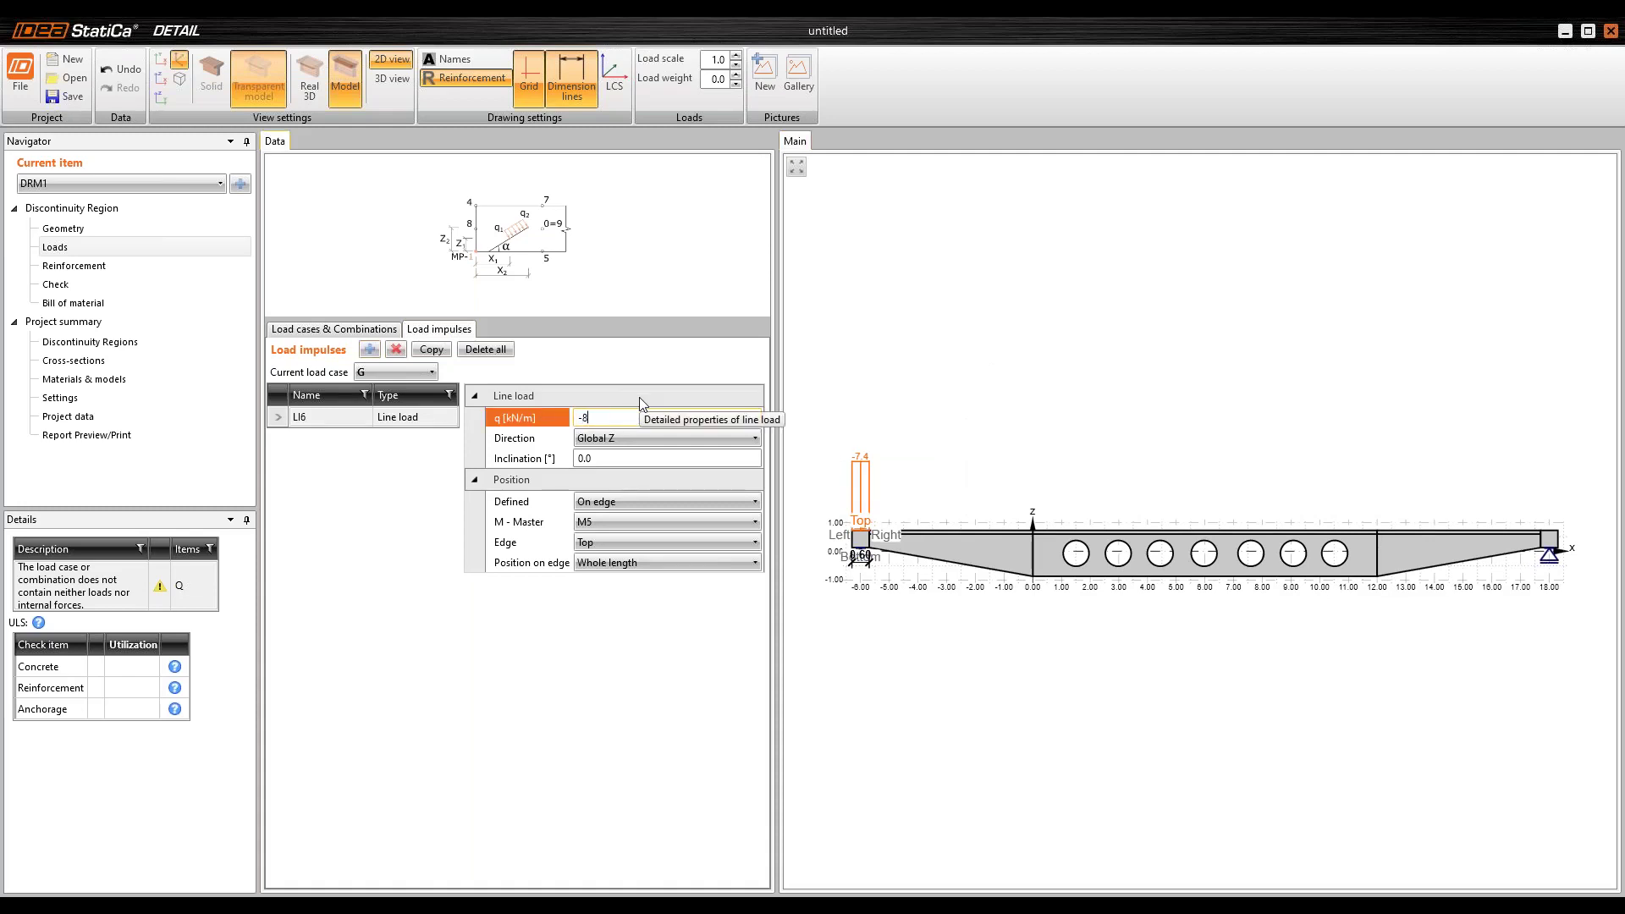
pyautogui.press('Tab')
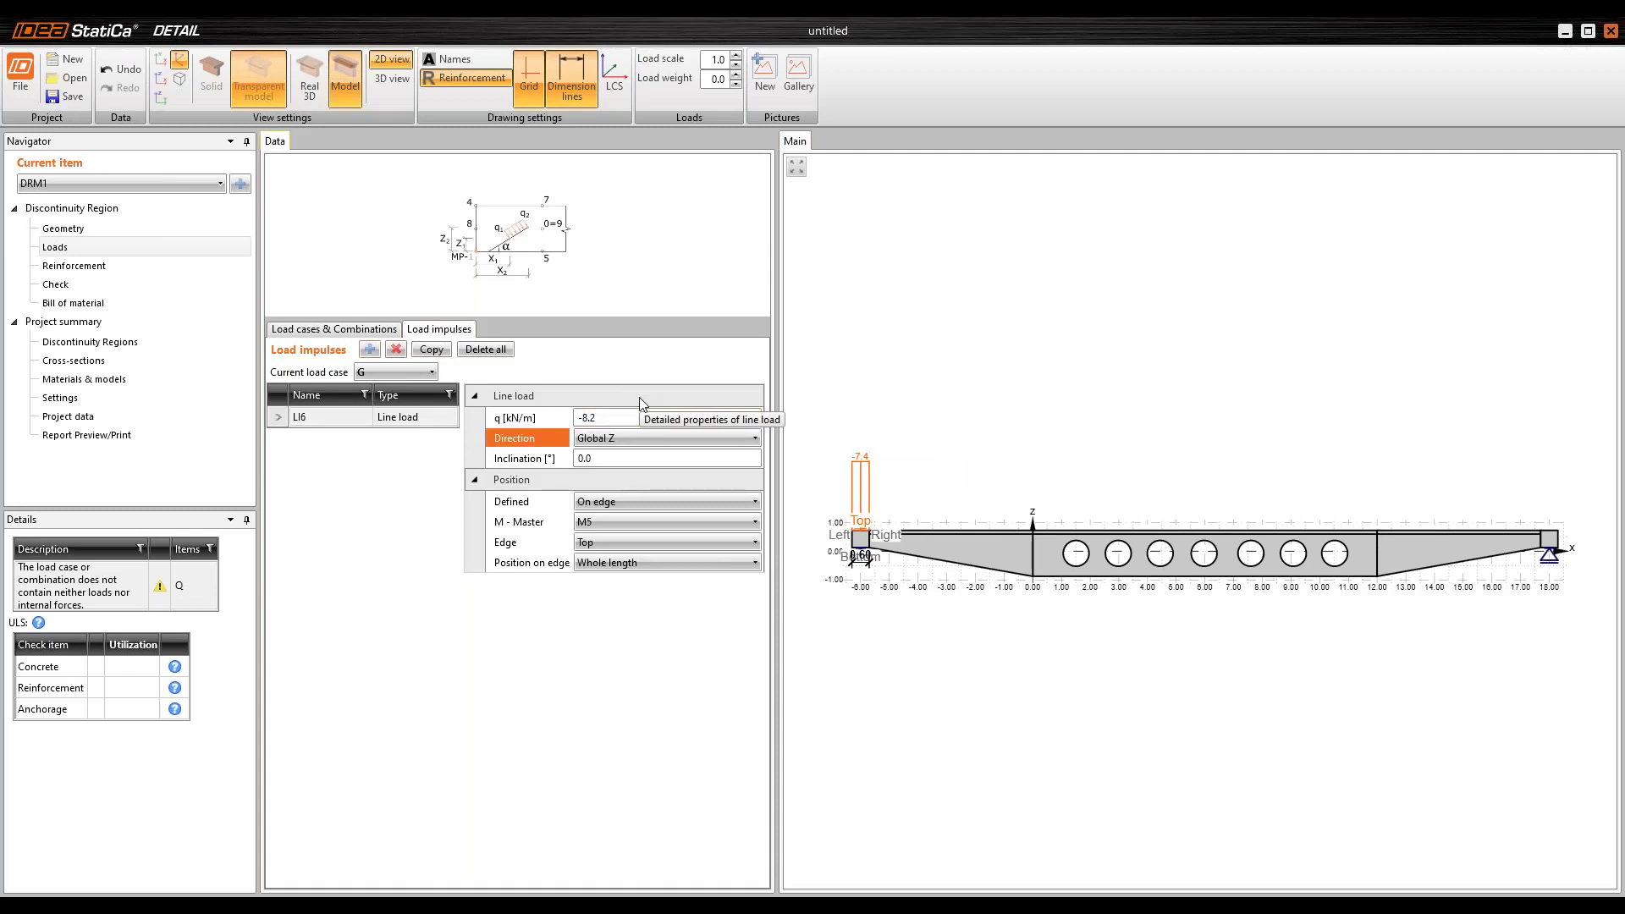
# Step: Copy the G line load twice, assigning the copies to M4 and M3
pyautogui.click(431, 349)
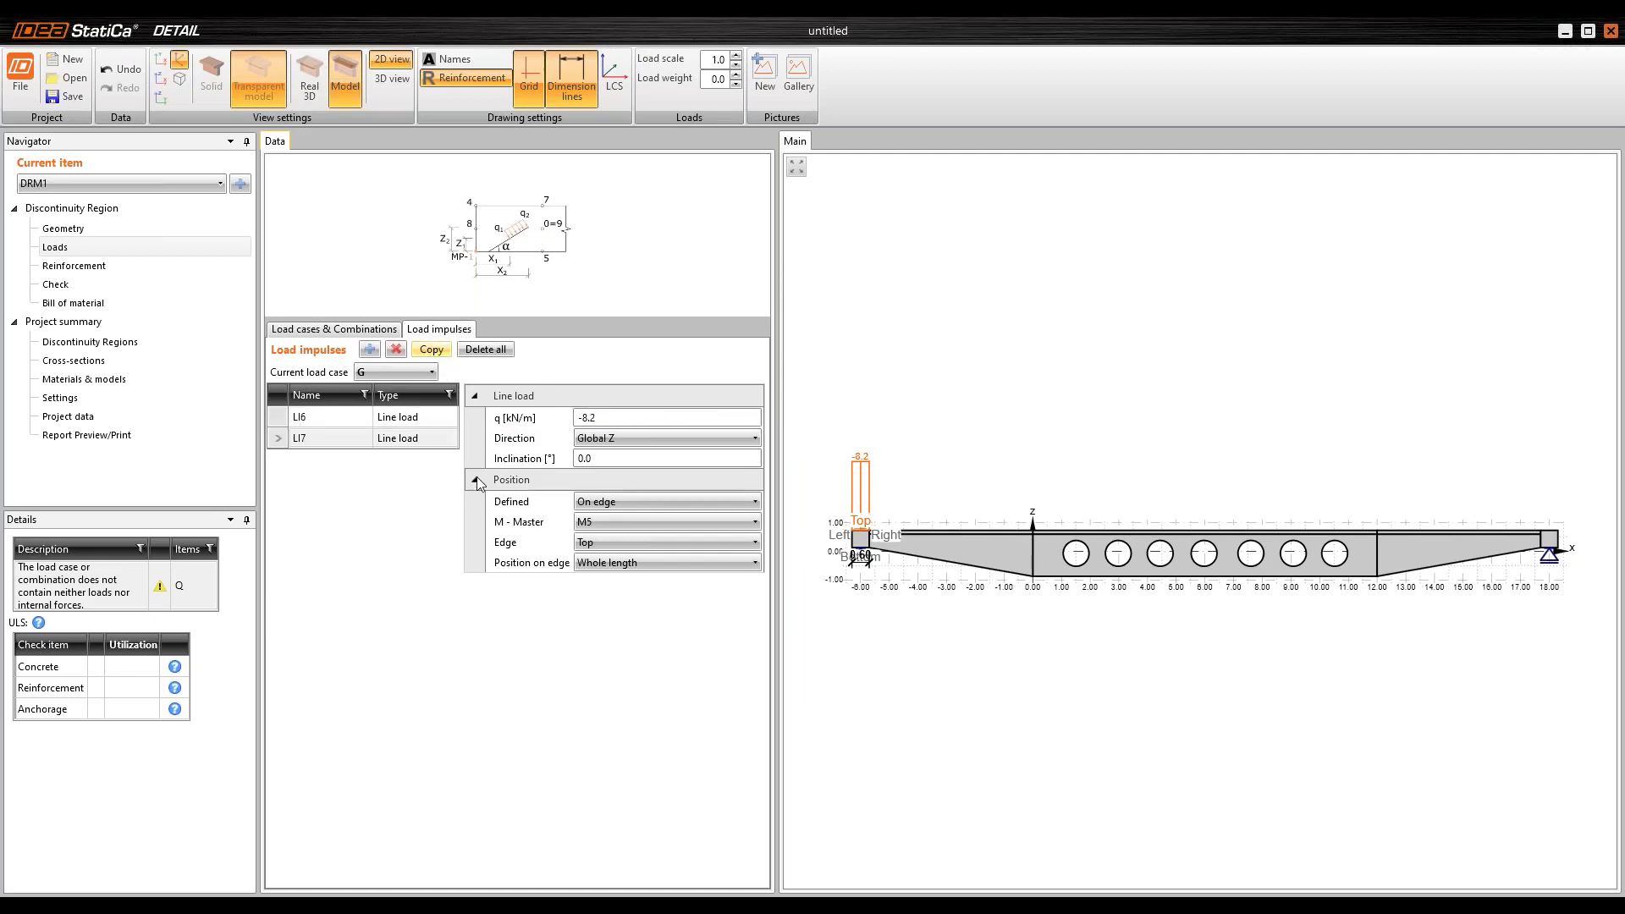
pyautogui.click(615, 525)
pyautogui.click(617, 594)
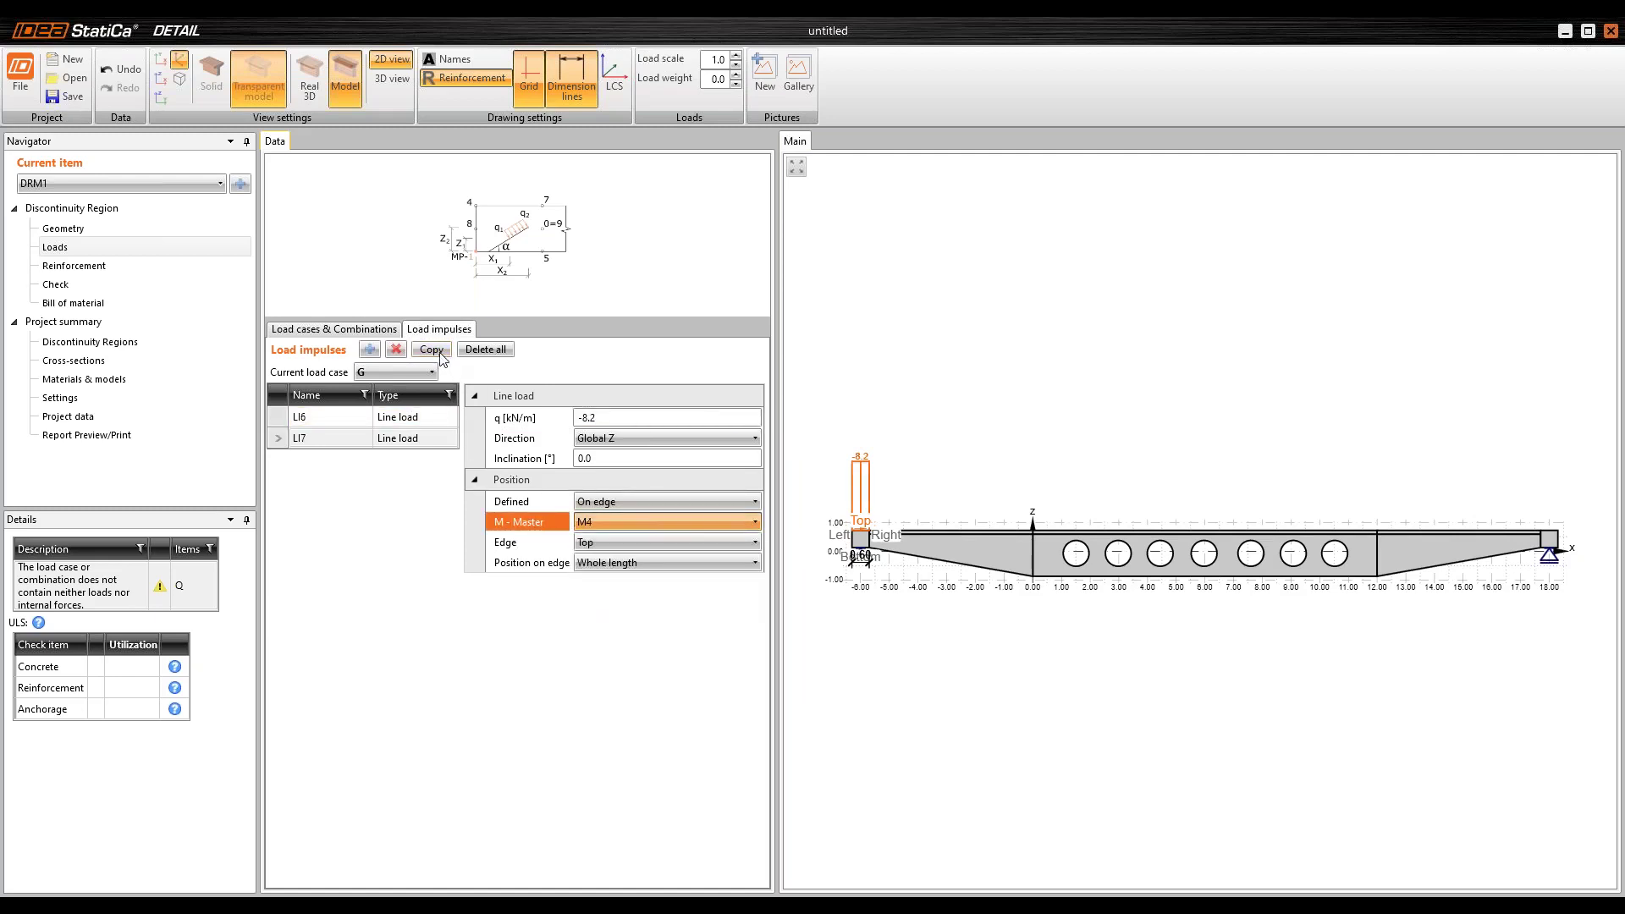
pyautogui.click(431, 349)
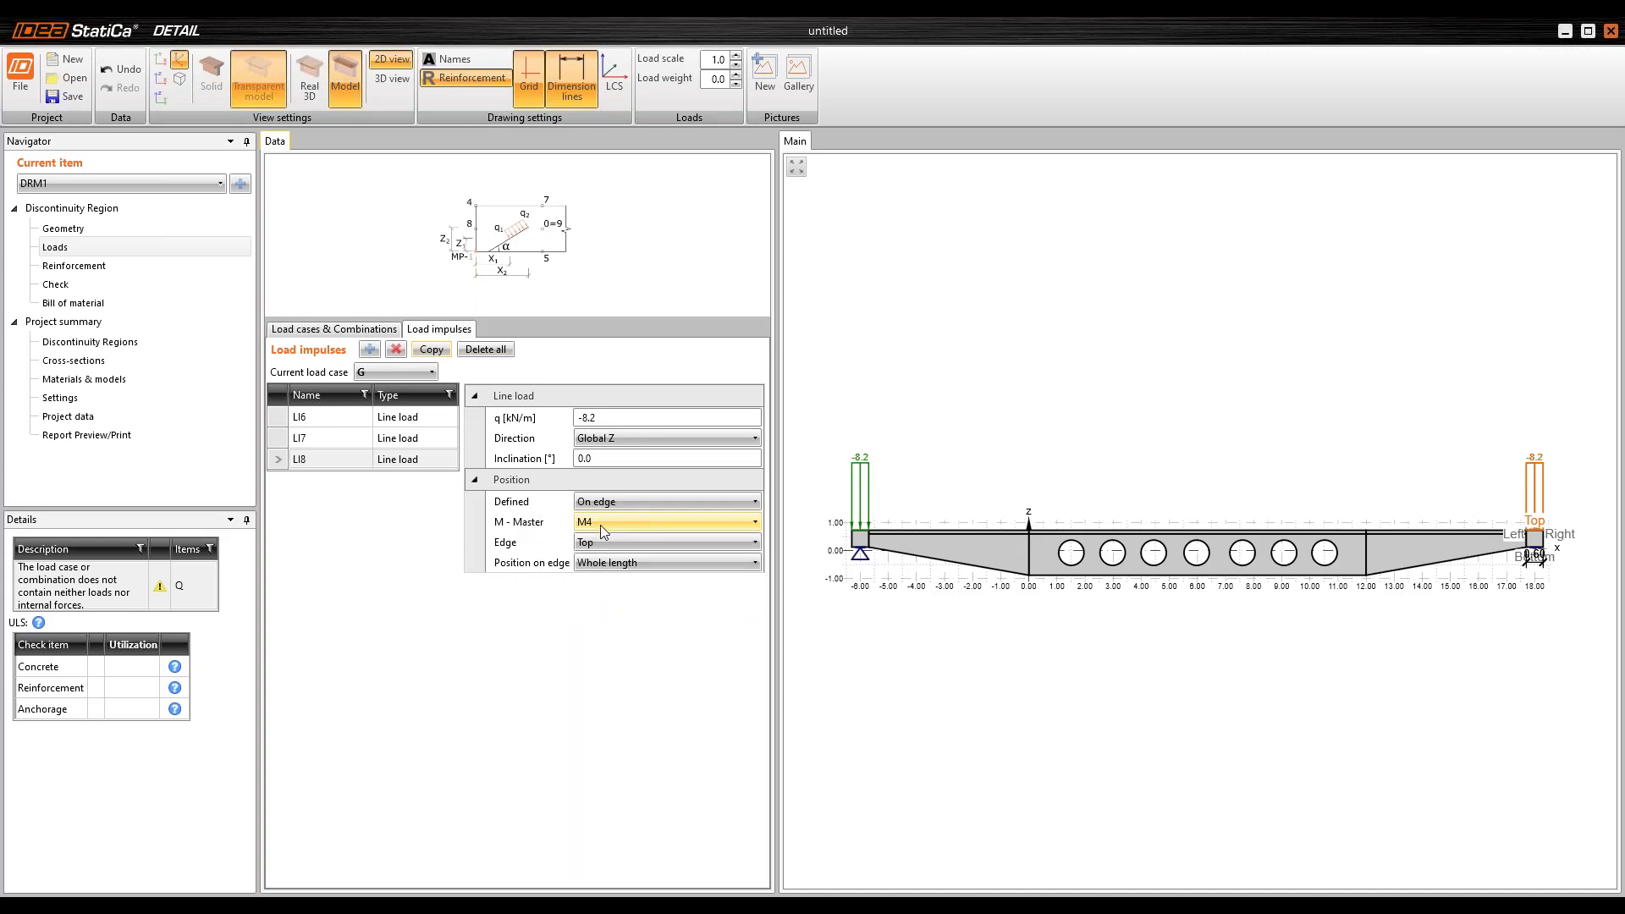
pyautogui.click(603, 528)
pyautogui.click(604, 577)
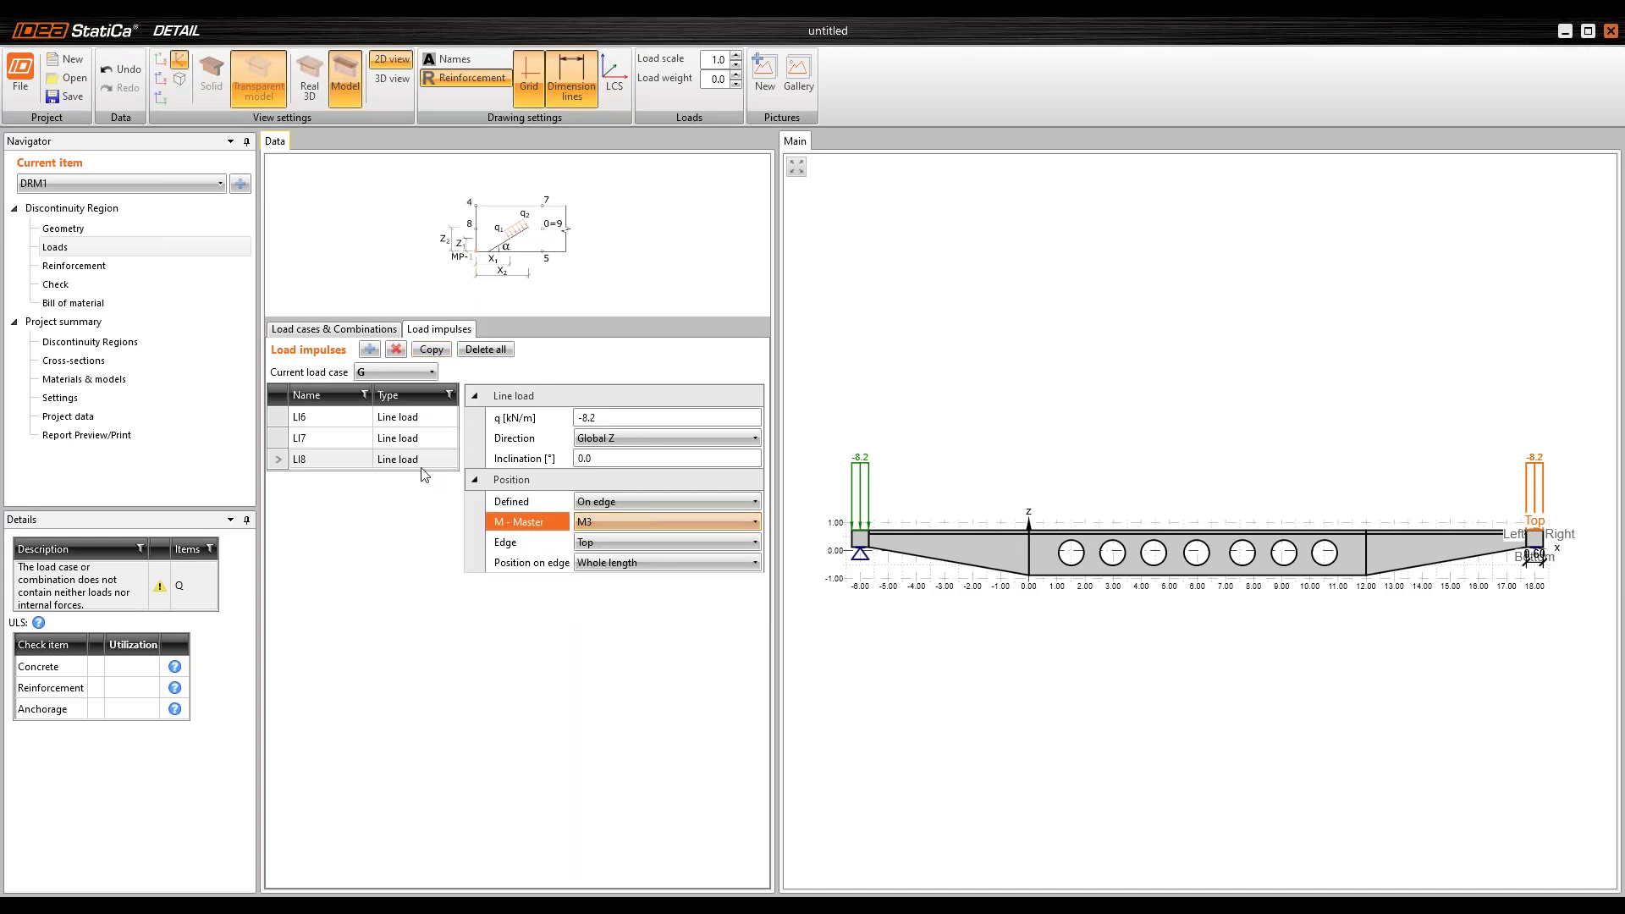
# Step: Make two more copies of the G line load and assign them to M2 and M1
pyautogui.click(419, 351)
pyautogui.click(604, 522)
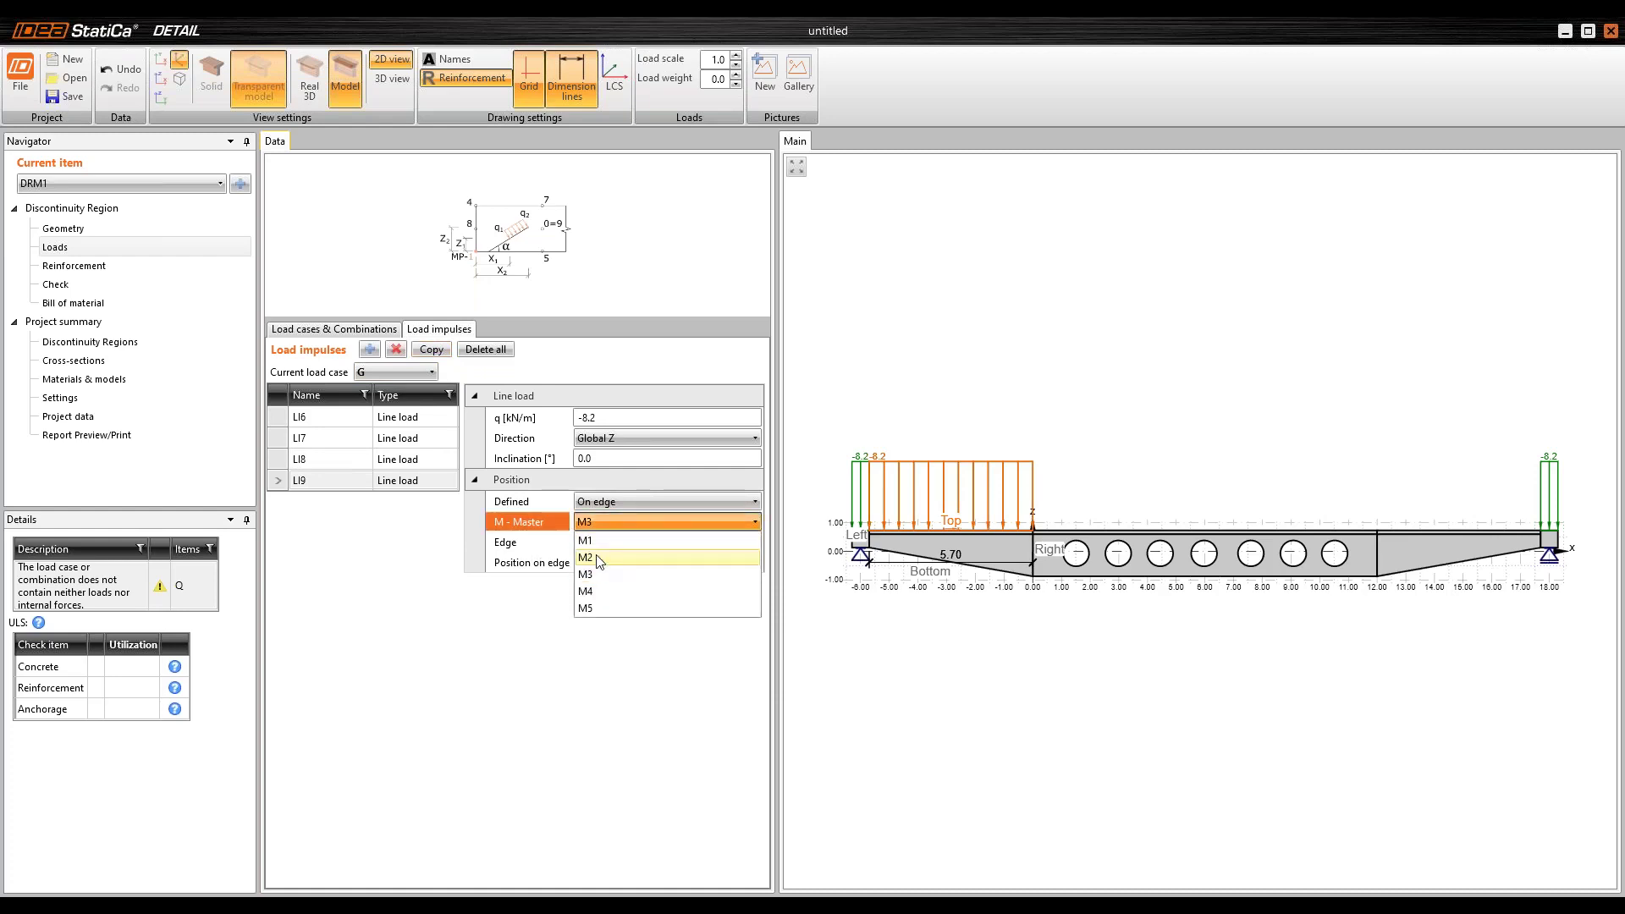
pyautogui.click(603, 557)
pyautogui.click(432, 349)
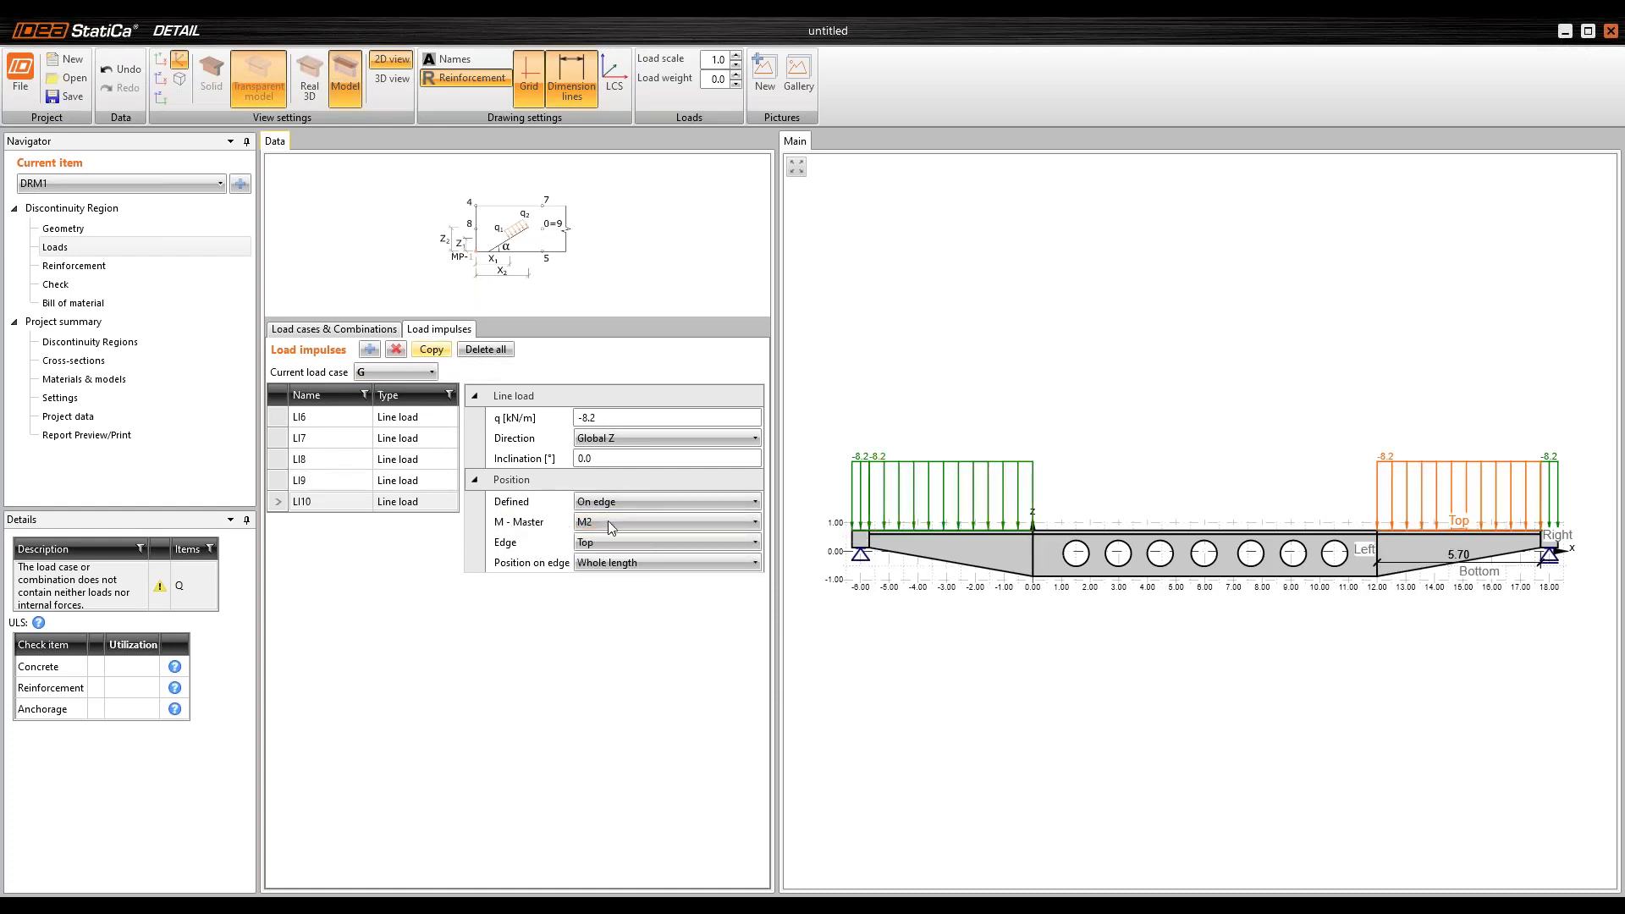
pyautogui.click(606, 522)
pyautogui.click(611, 539)
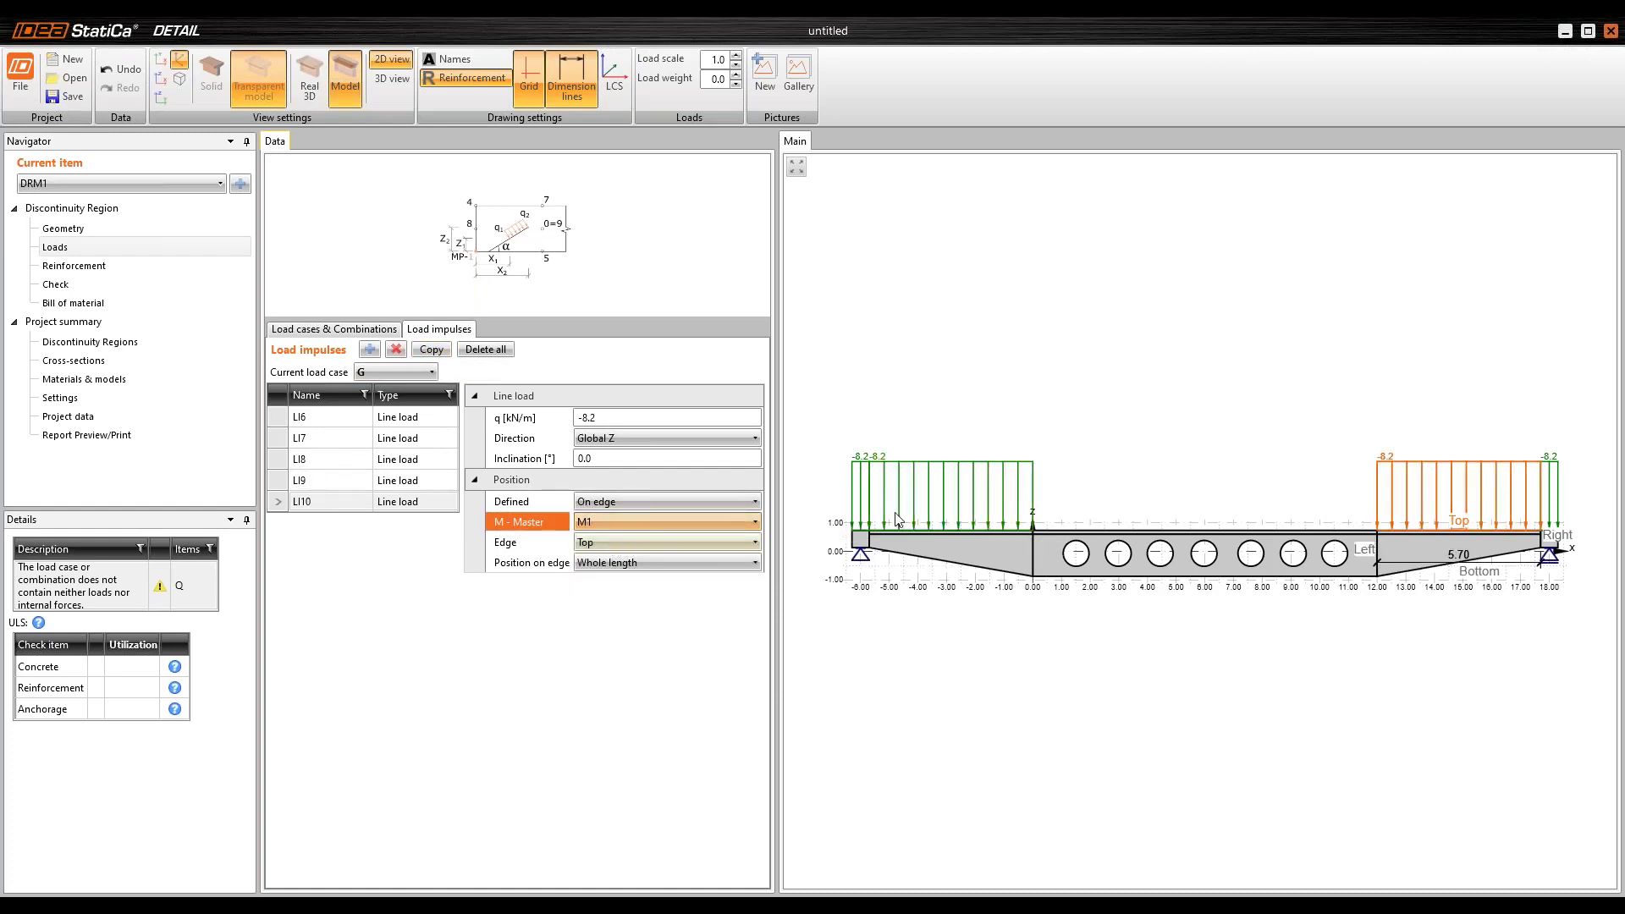
# Step: Add a line load of -5.4 kN/m to load case Q along the whole top edge of M1
pyautogui.click(369, 336)
pyautogui.click(283, 437)
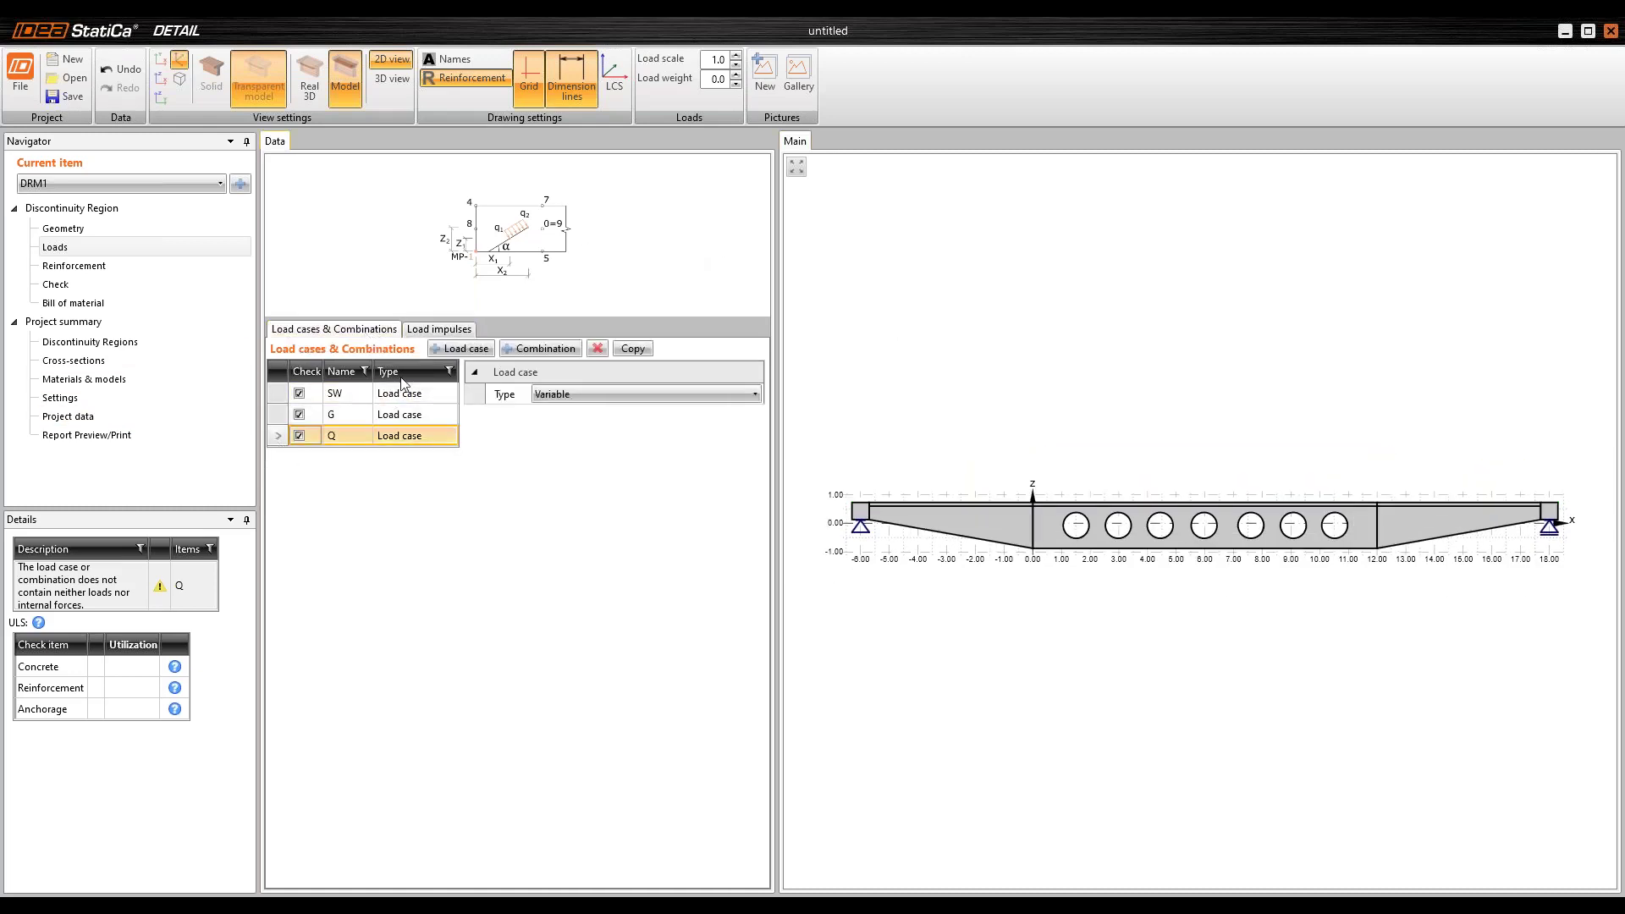
pyautogui.click(431, 332)
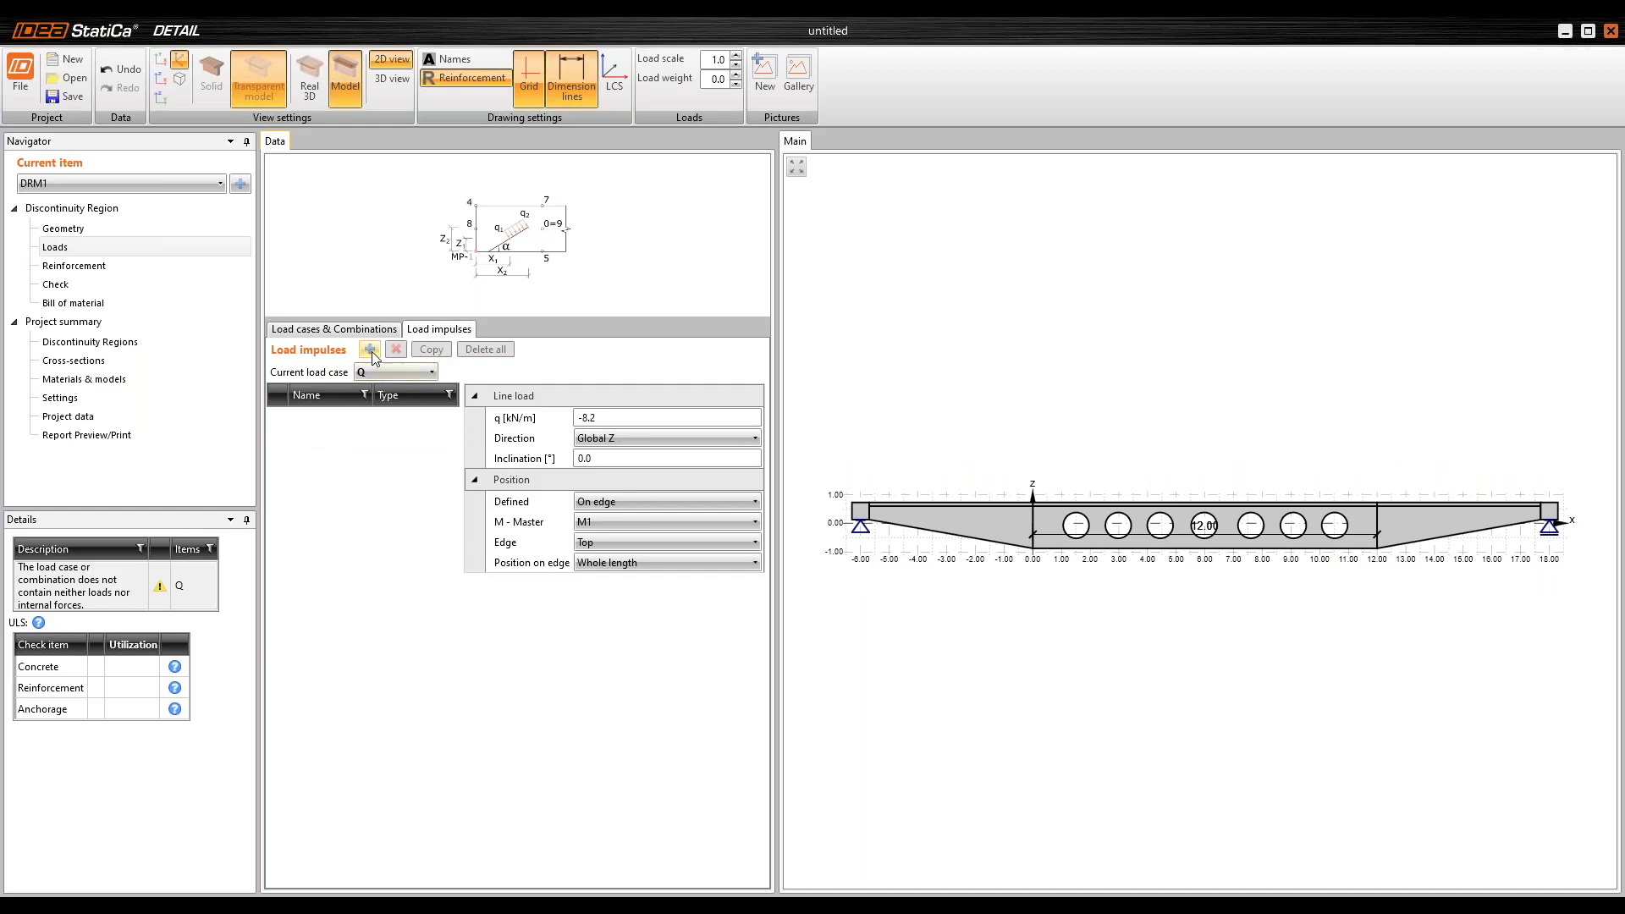
pyautogui.click(370, 349)
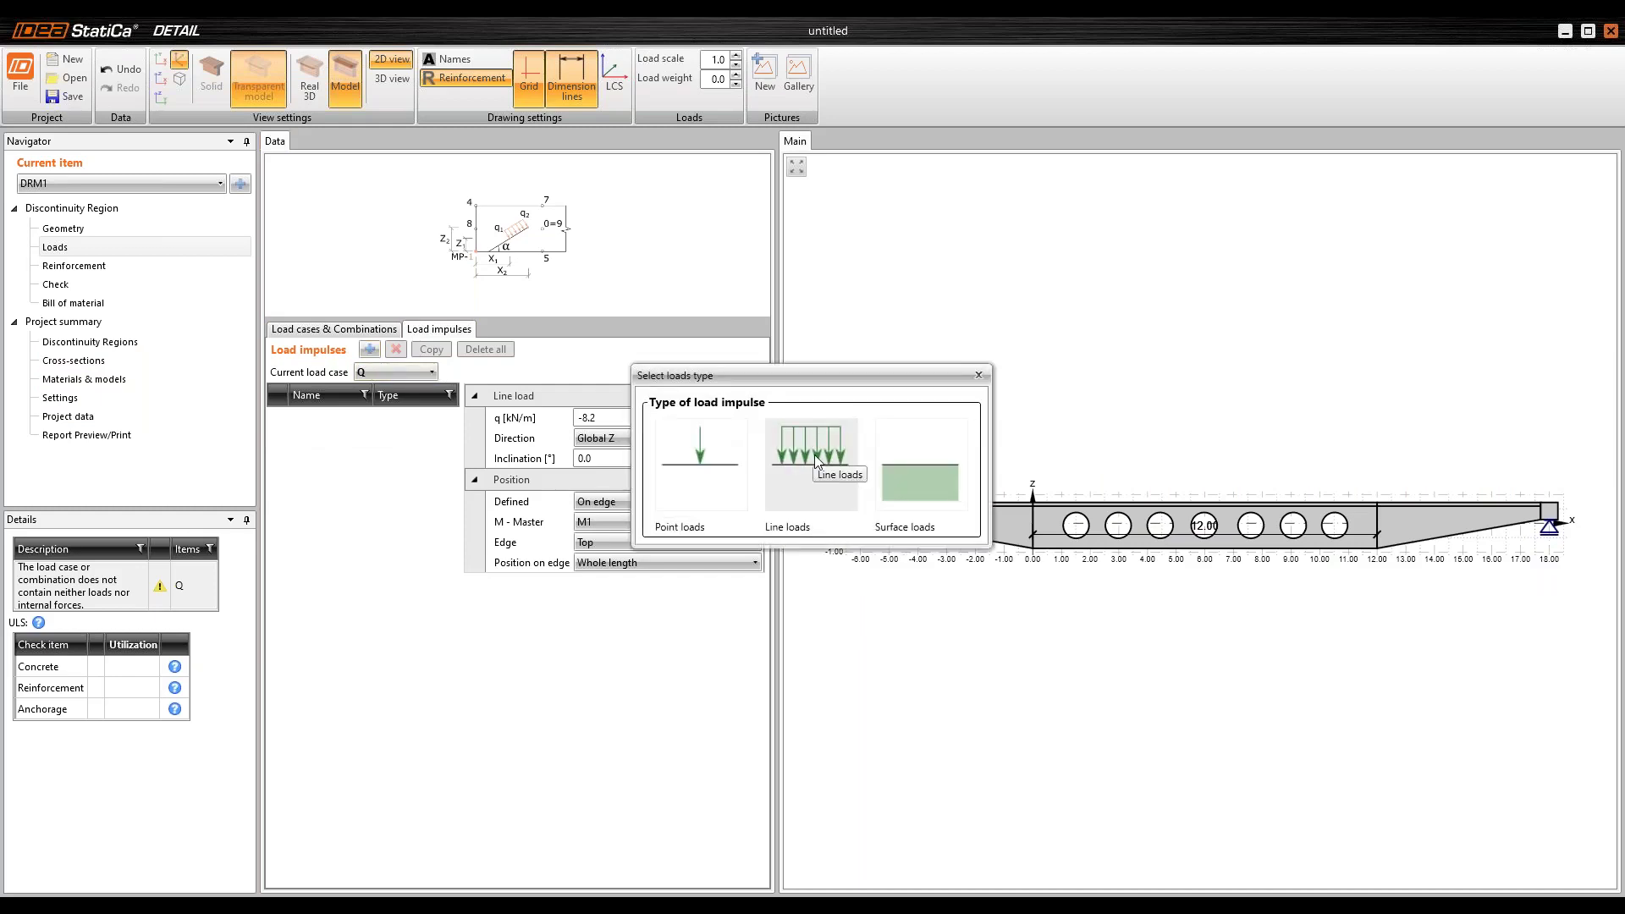
pyautogui.click(818, 461)
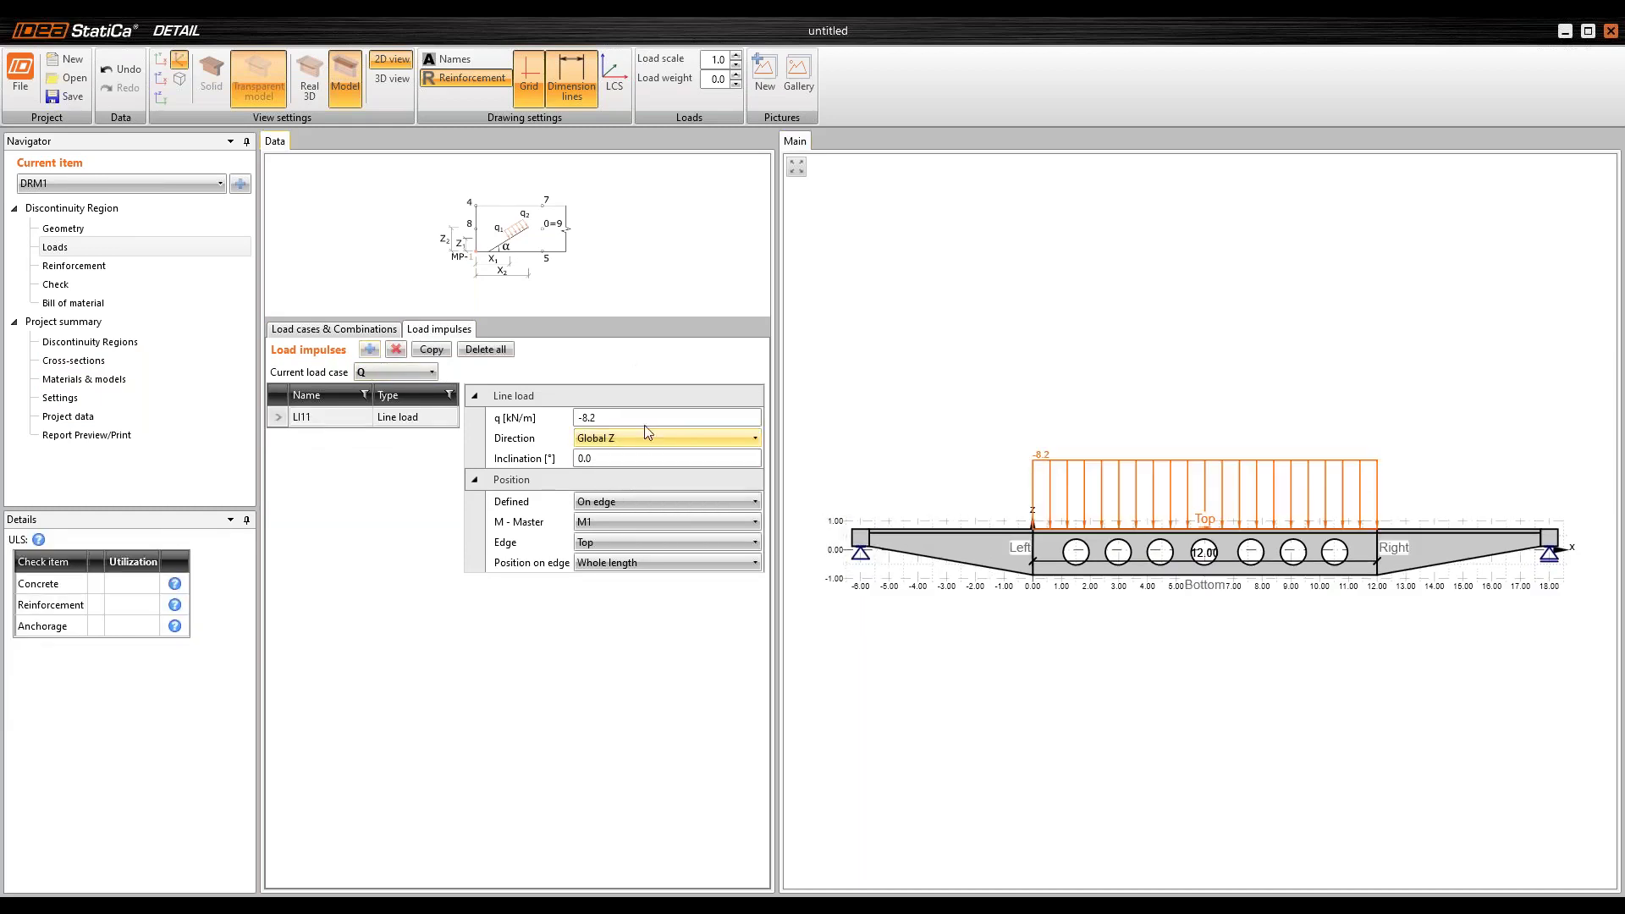
pyautogui.click(544, 420)
pyautogui.write('-5')
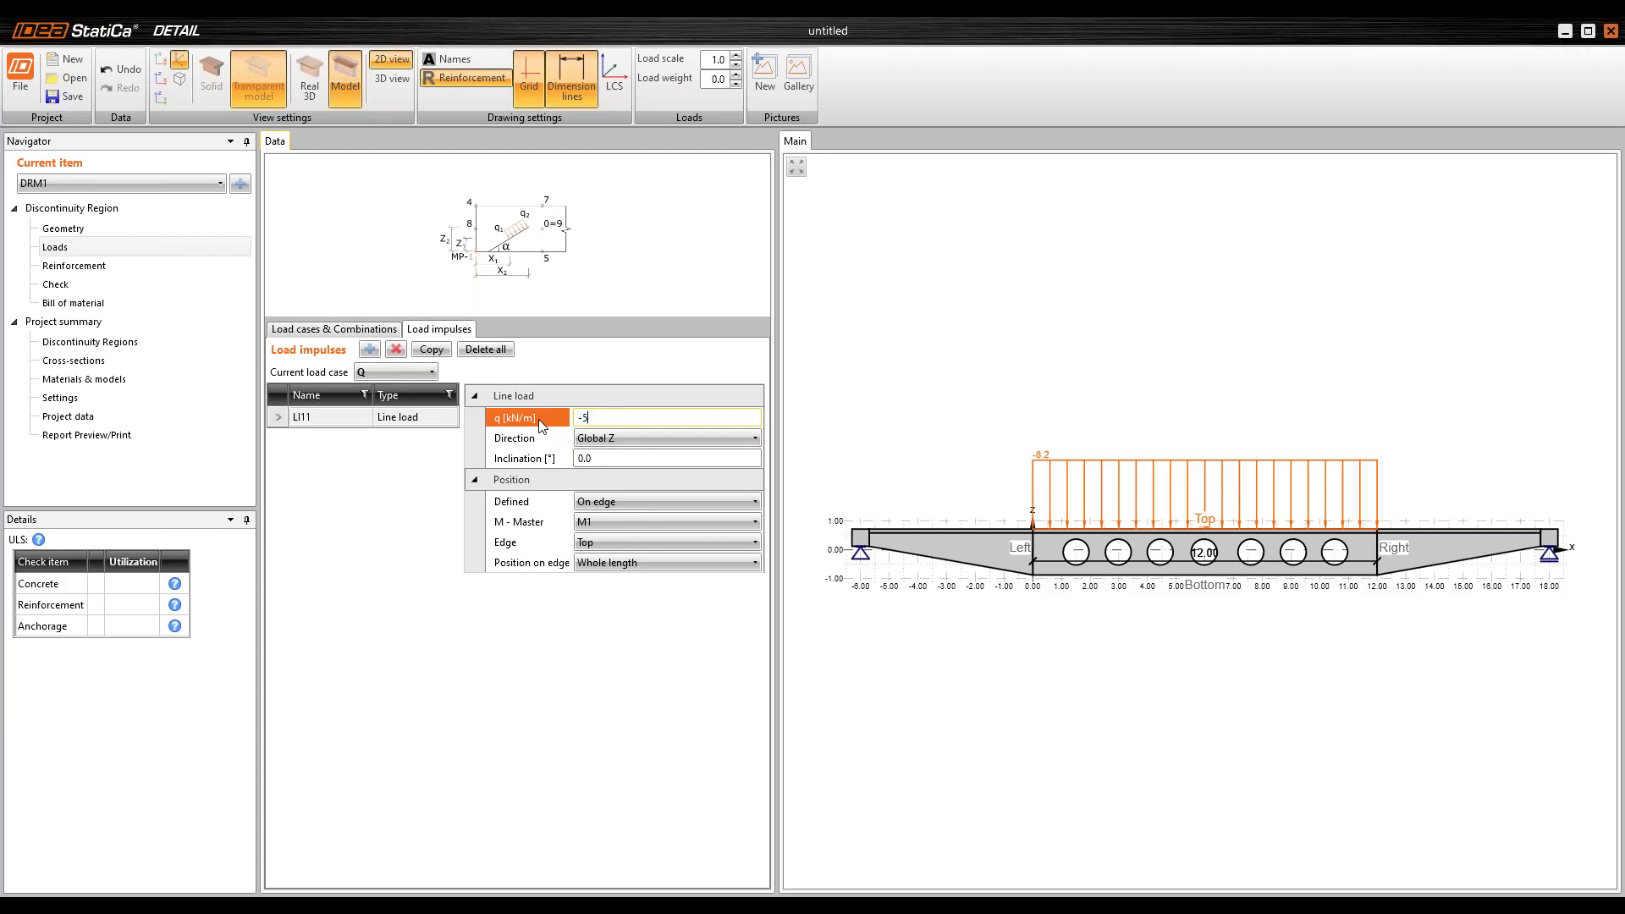
pyautogui.press('Return')
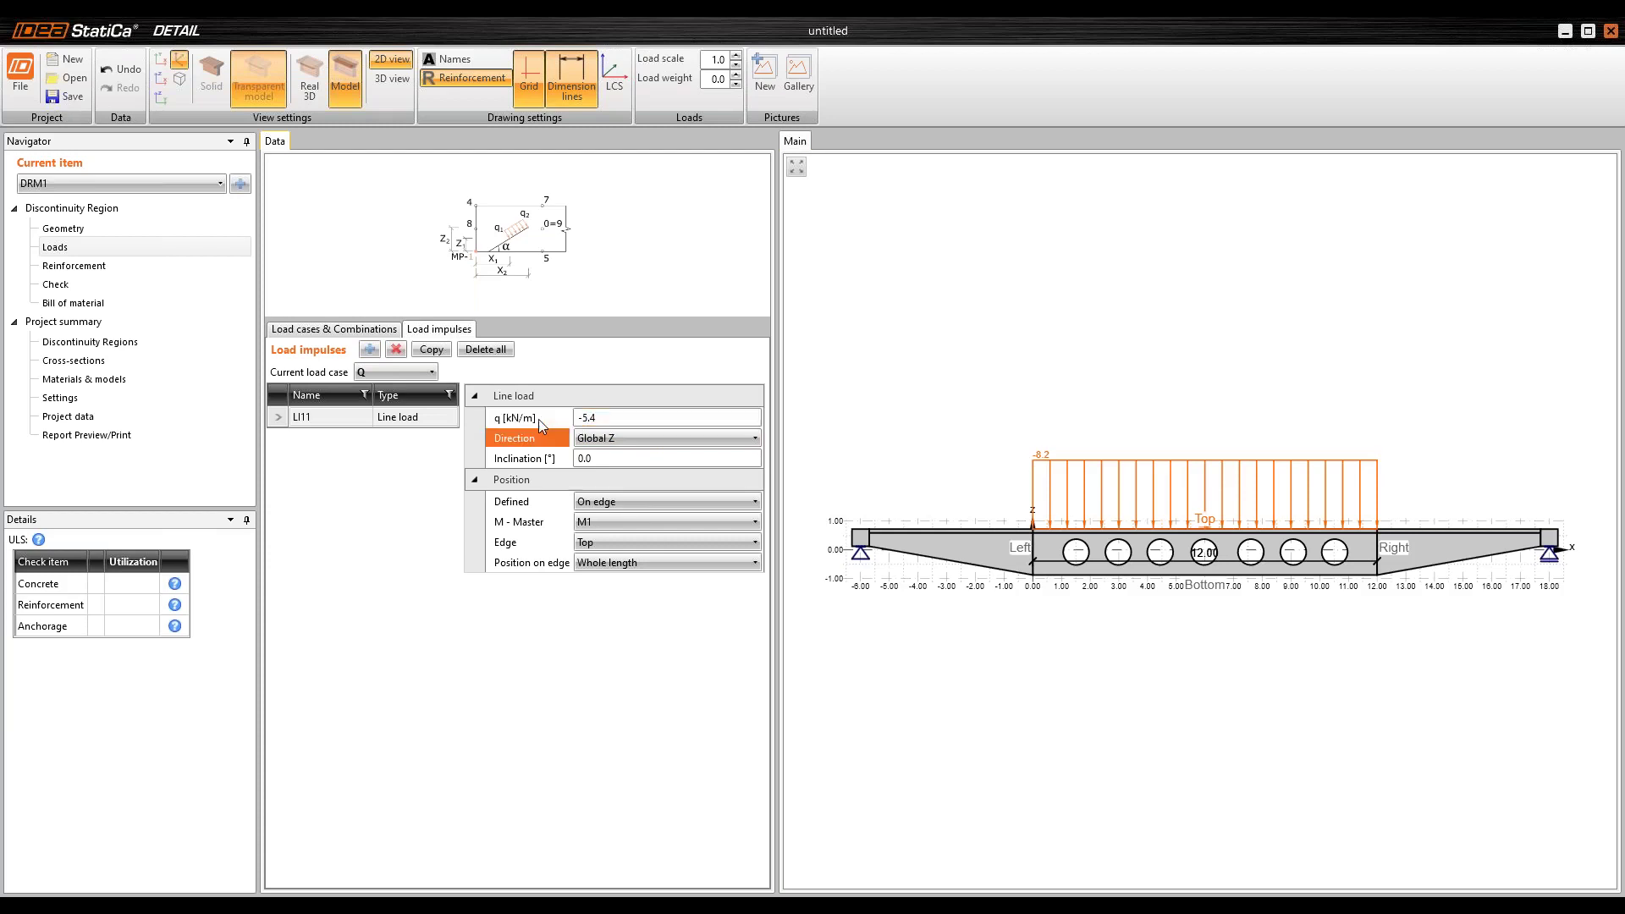
# Step: Copy the Q line load twice, assigning the copies to M2 and M3
pyautogui.click(432, 349)
pyautogui.click(615, 522)
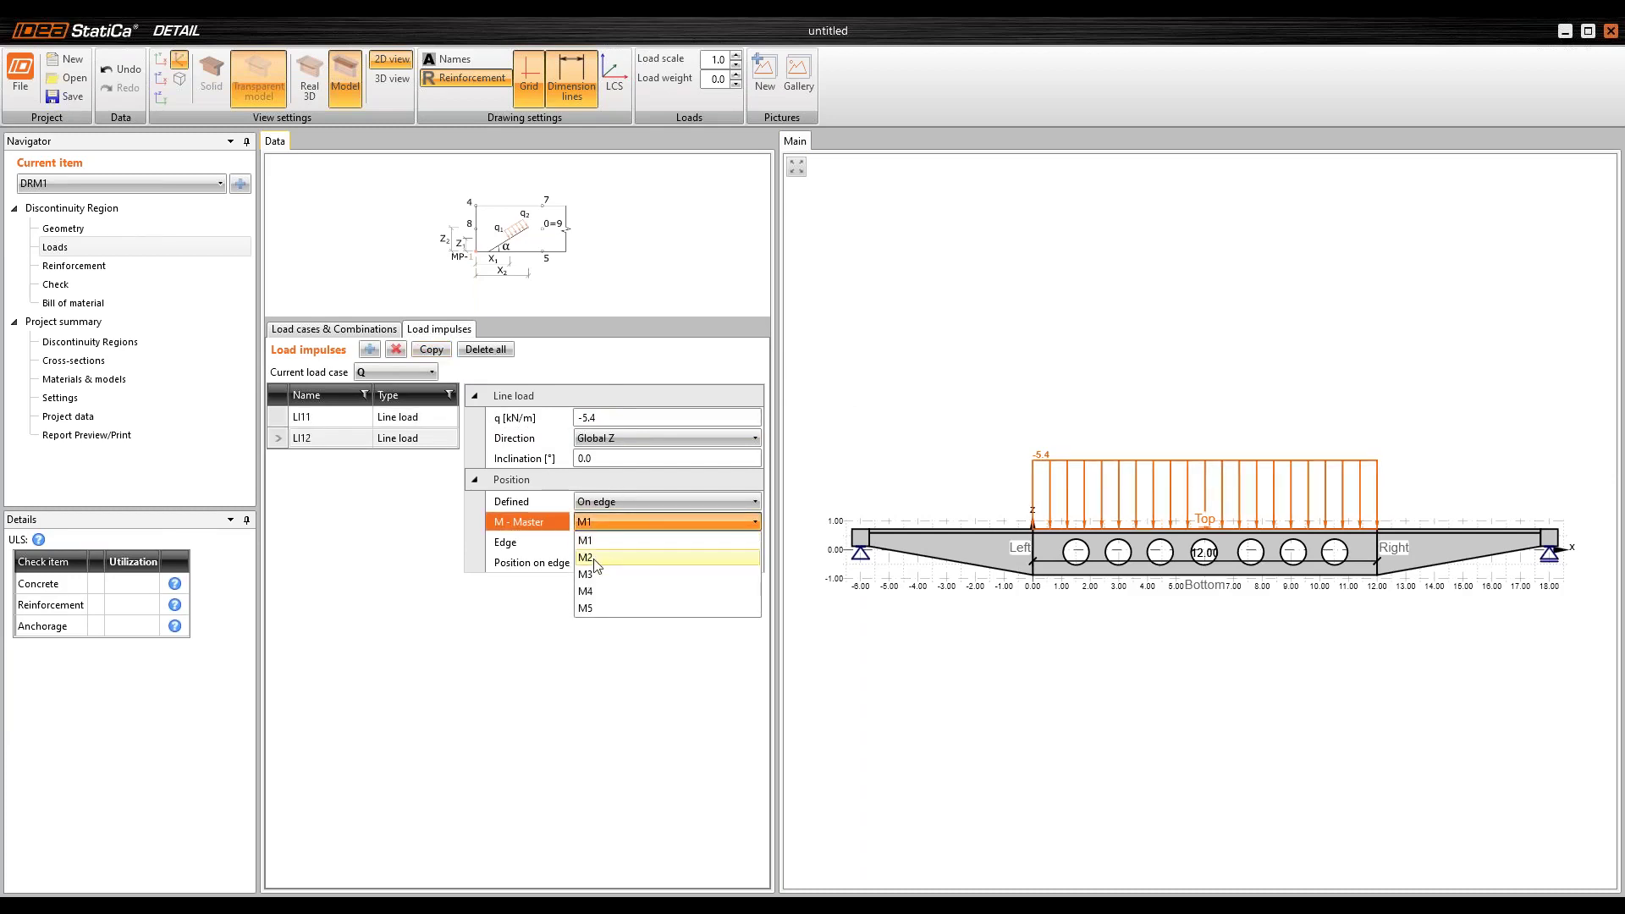
pyautogui.click(597, 556)
pyautogui.click(430, 349)
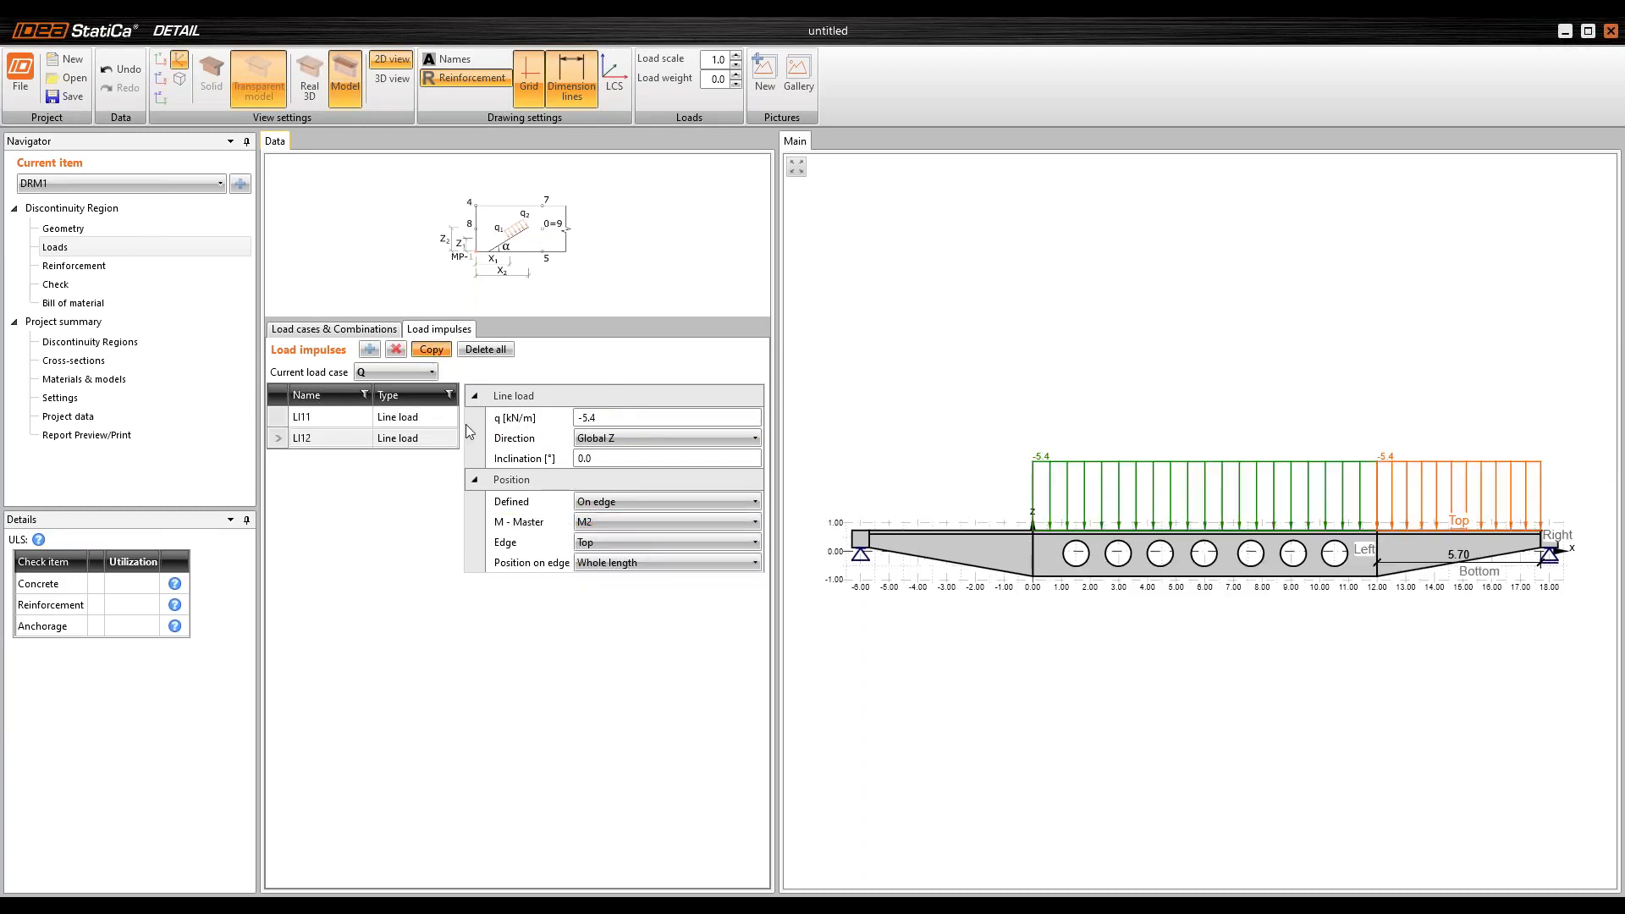
pyautogui.click(615, 522)
pyautogui.click(585, 574)
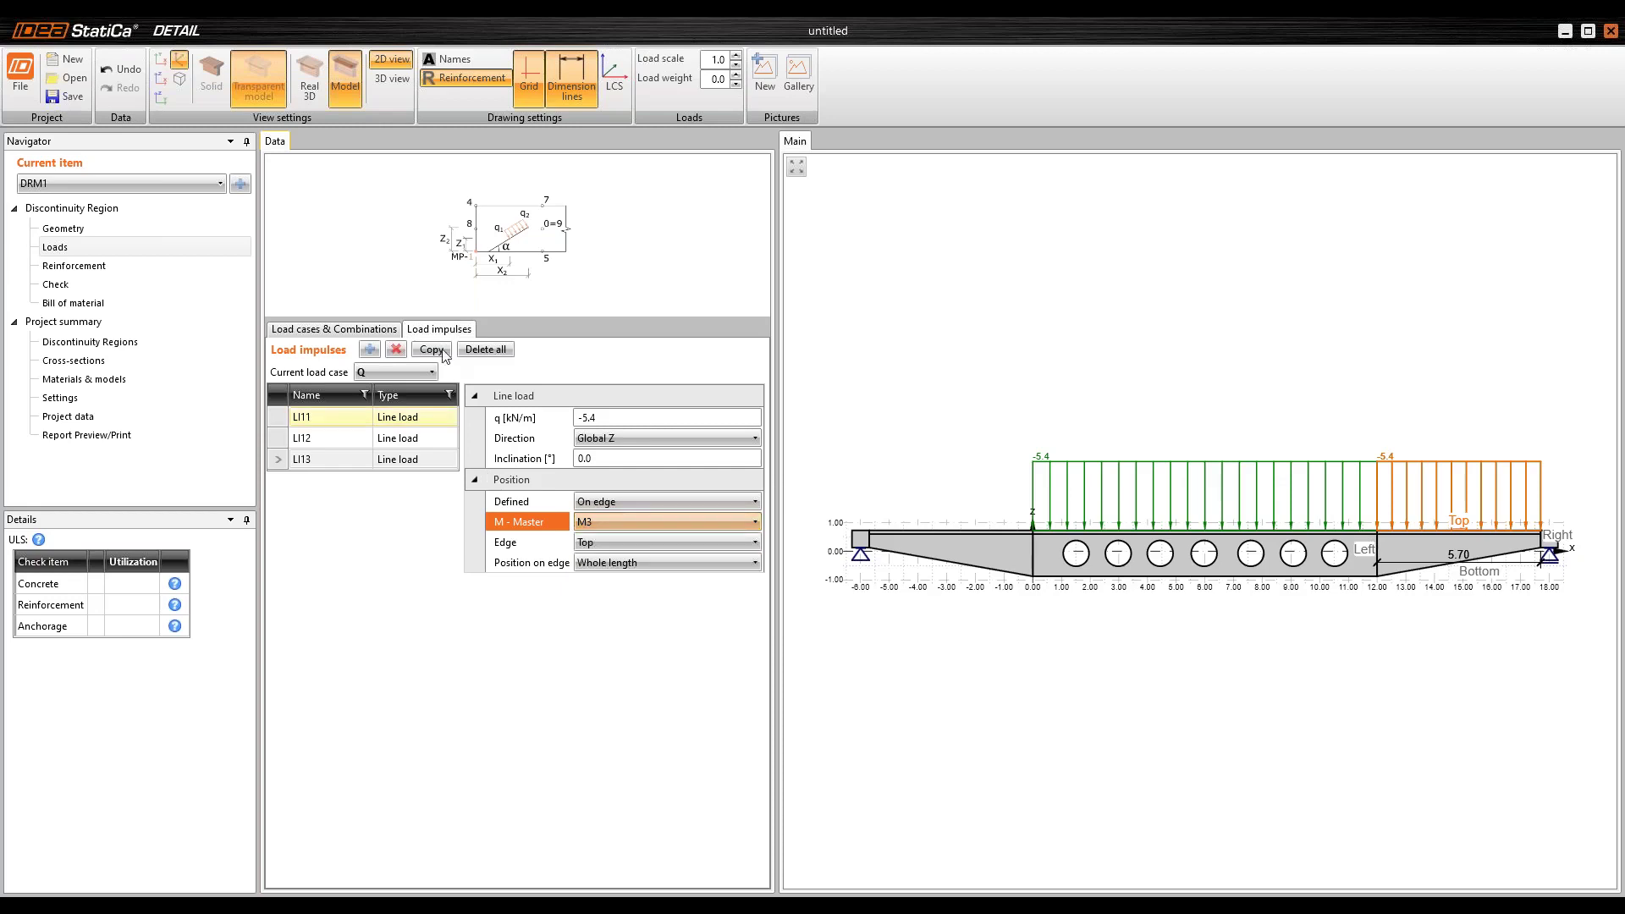
# Step: Make two more copies of the Q line load and assign them to M4 and M5
pyautogui.click(431, 350)
pyautogui.click(616, 522)
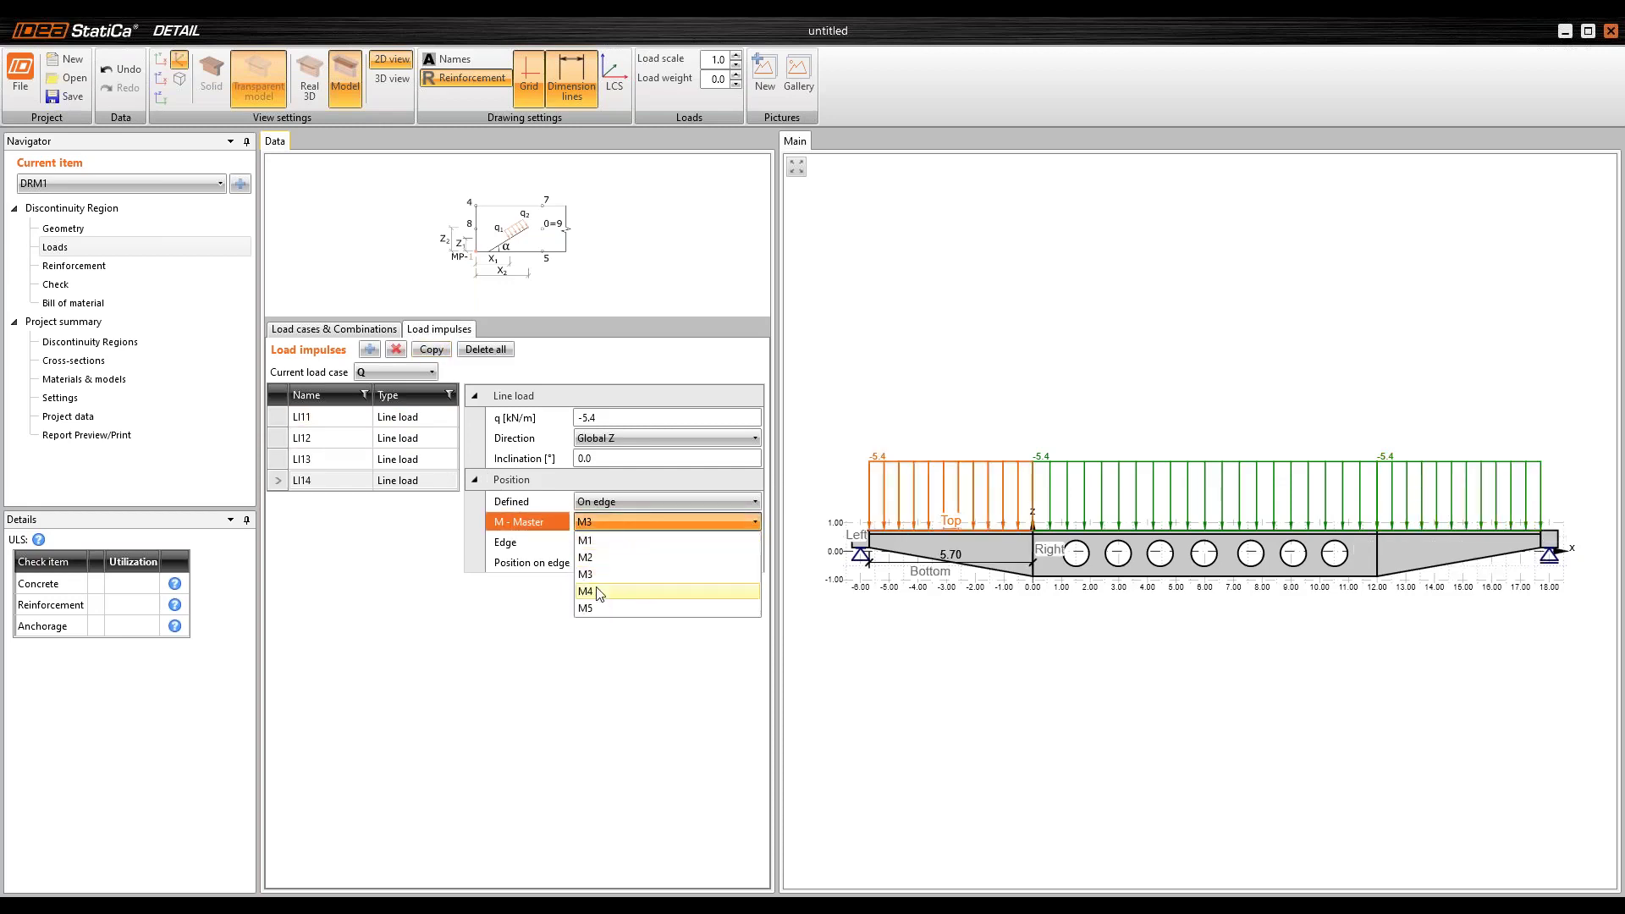
pyautogui.click(585, 562)
pyautogui.click(431, 350)
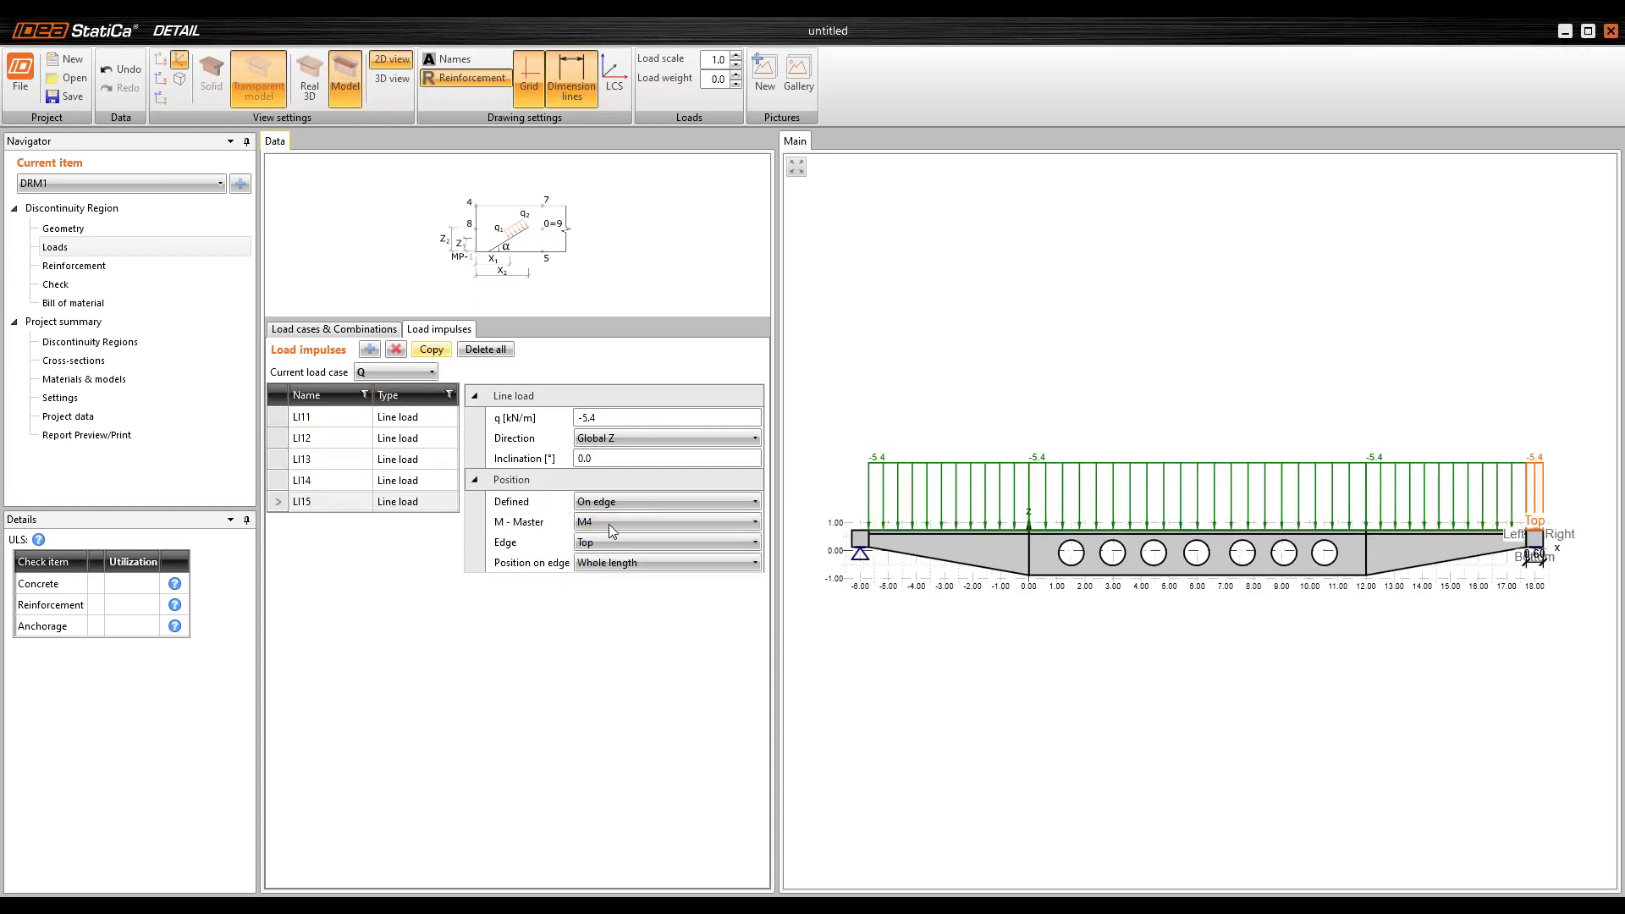
pyautogui.click(616, 522)
pyautogui.click(599, 621)
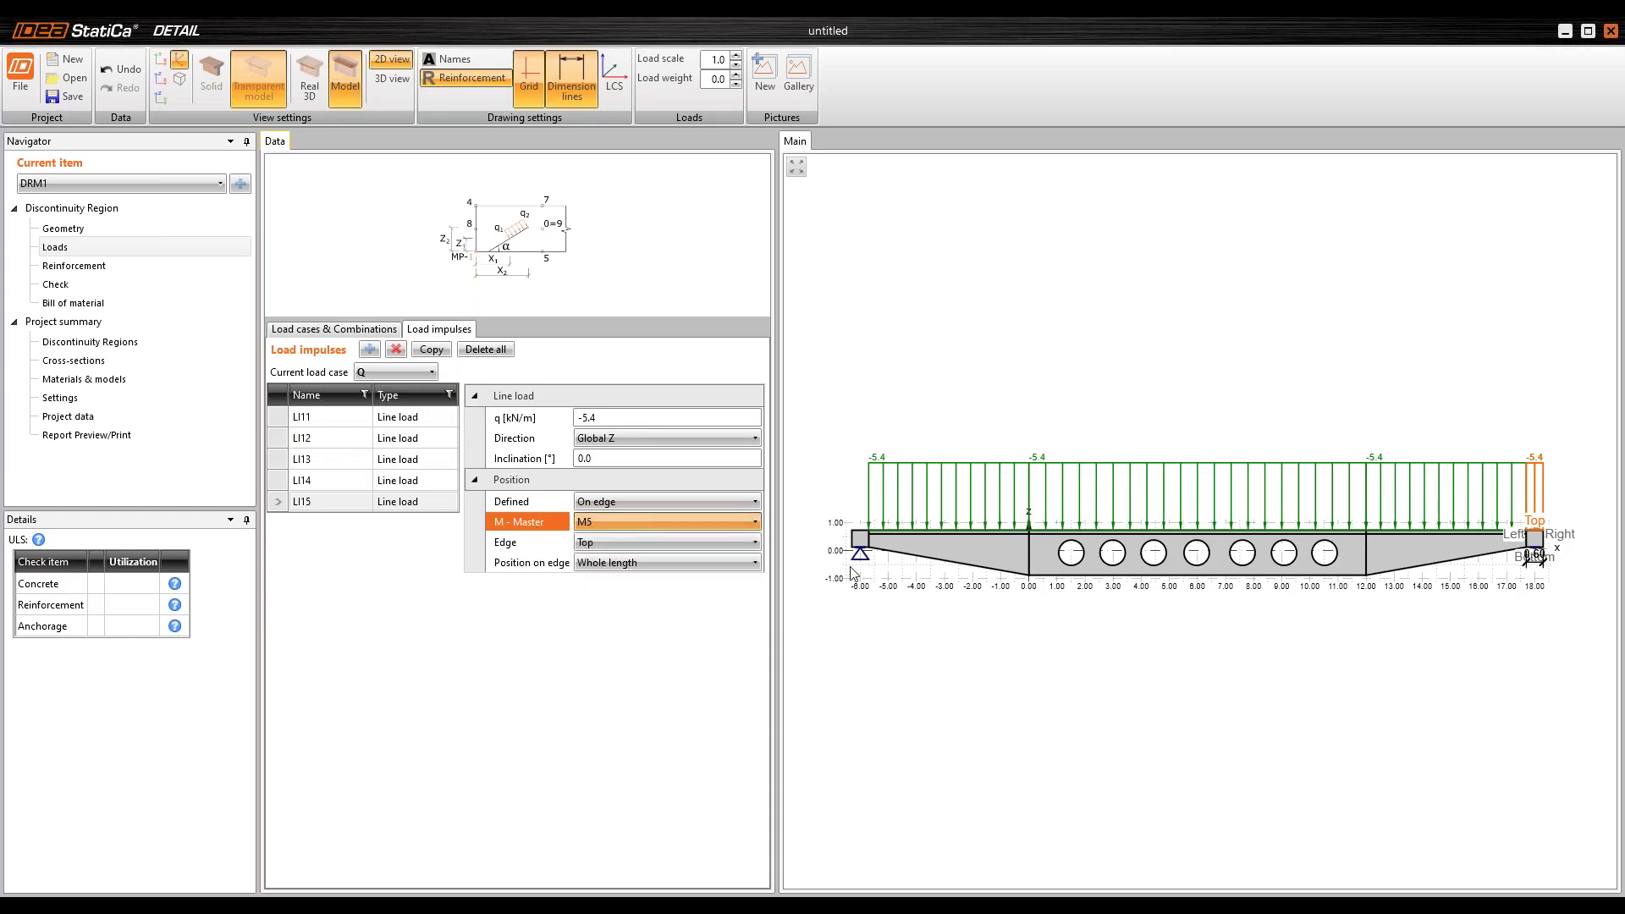
# Step: Add two load combinations to the list of load cases
pyautogui.click(367, 330)
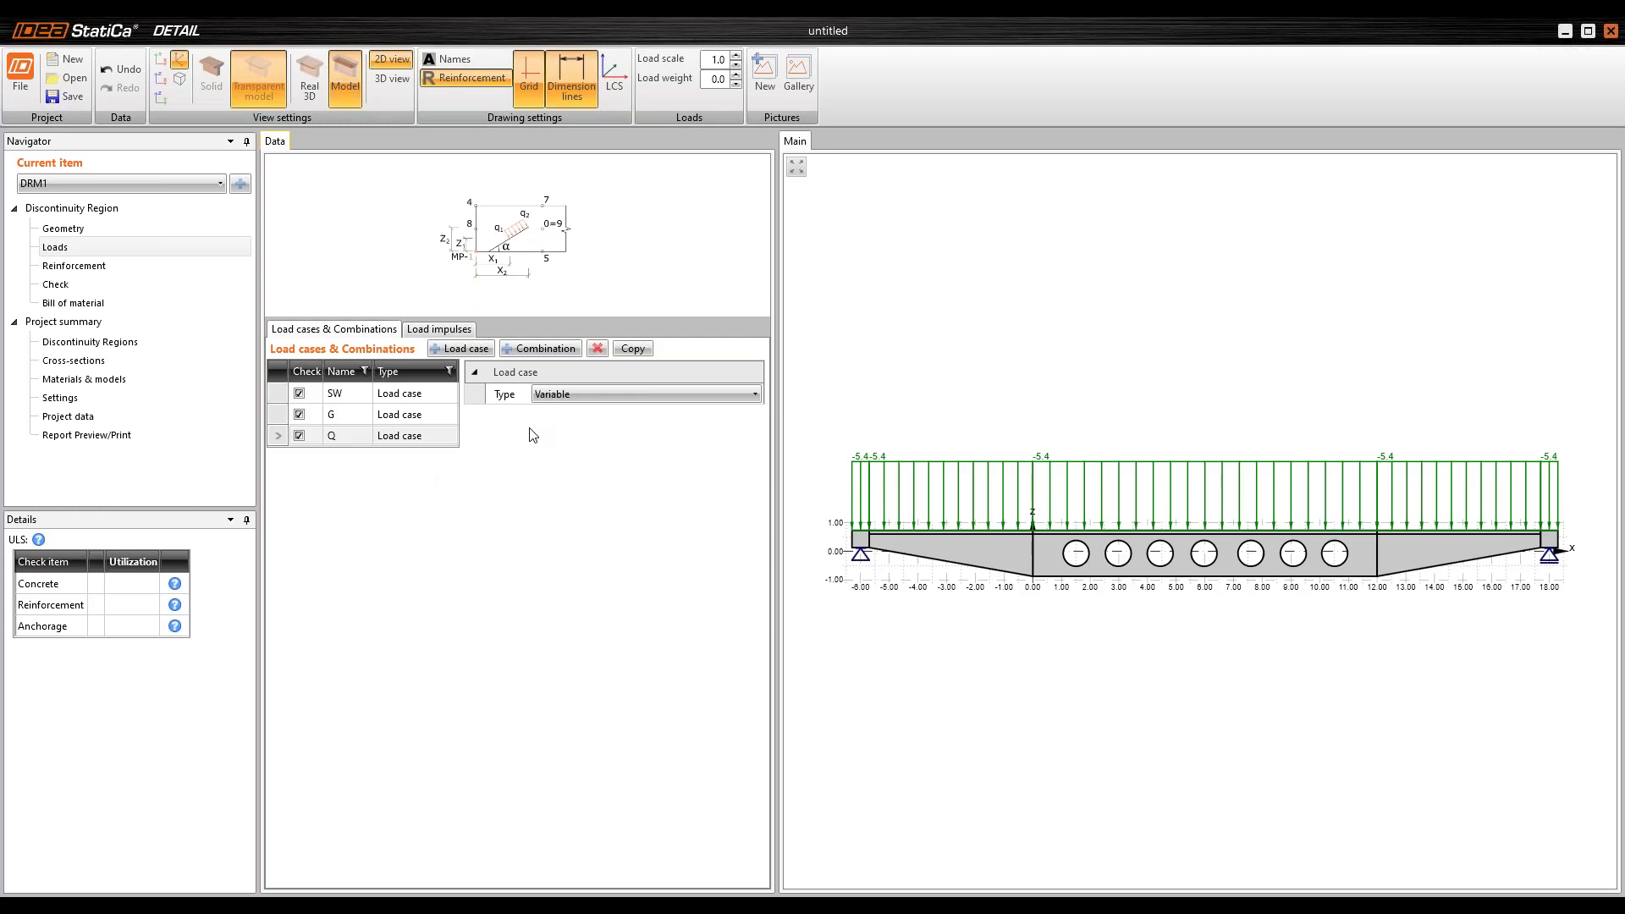
pyautogui.click(545, 349)
pyautogui.click(545, 348)
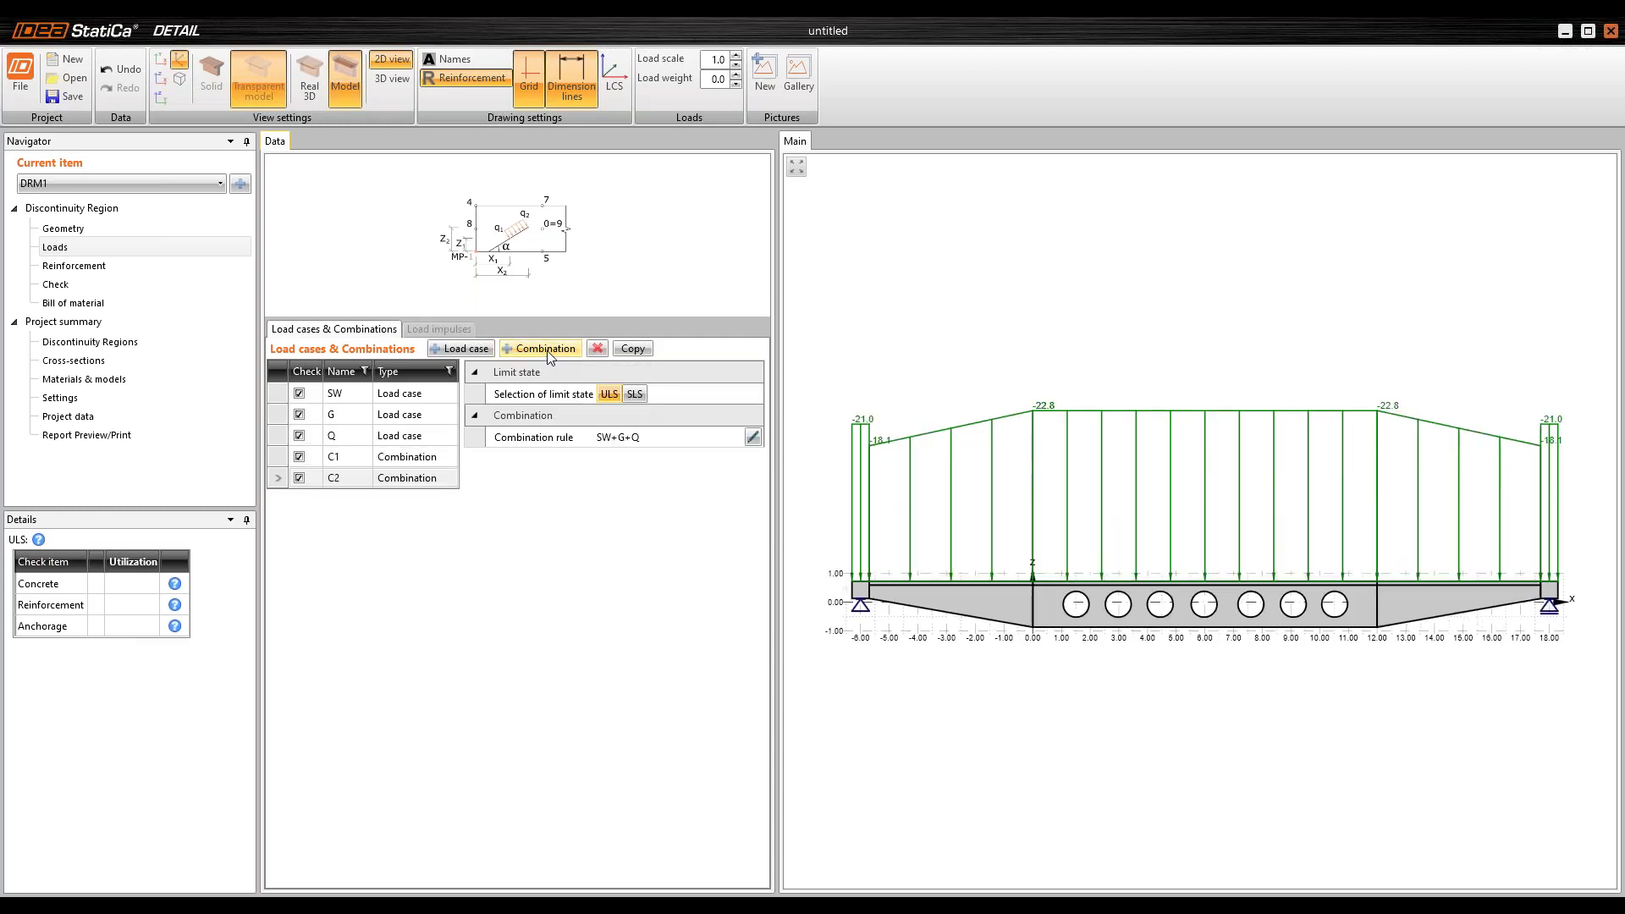
# Step: Add three more load combinations to bring the set to five, C1 through C5
pyautogui.click(547, 348)
pyautogui.click(547, 349)
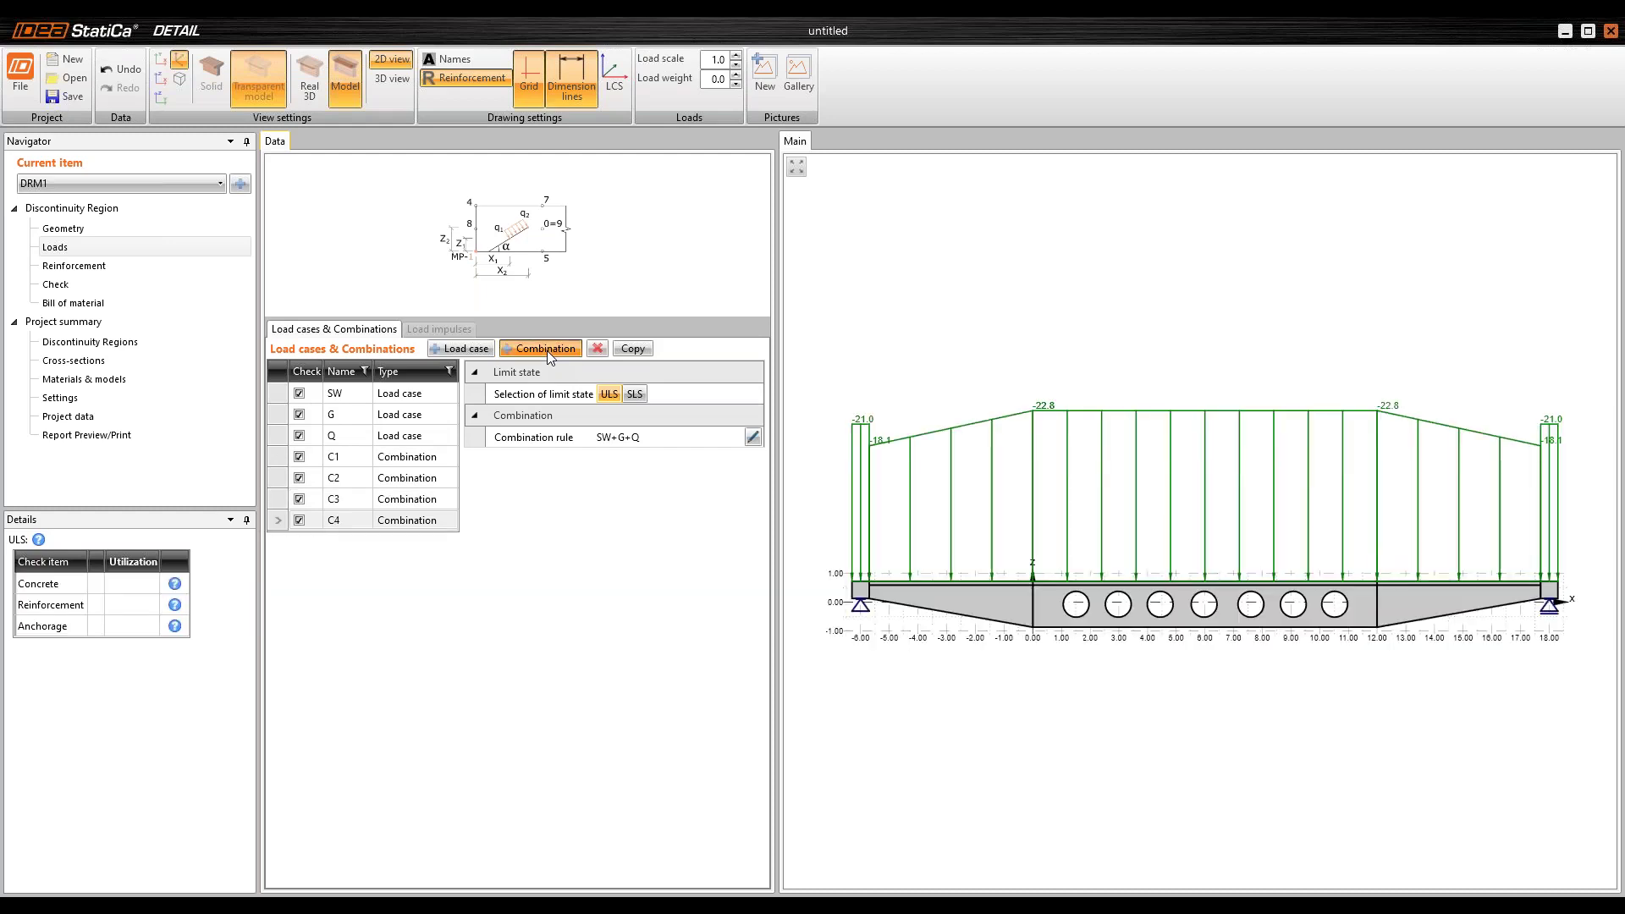
pyautogui.click(547, 349)
# Step: Rename combinations C1, C2 and C3 as ULS 1, SLS Char 2 and SLS Char 3
pyautogui.doubleClick(334, 456)
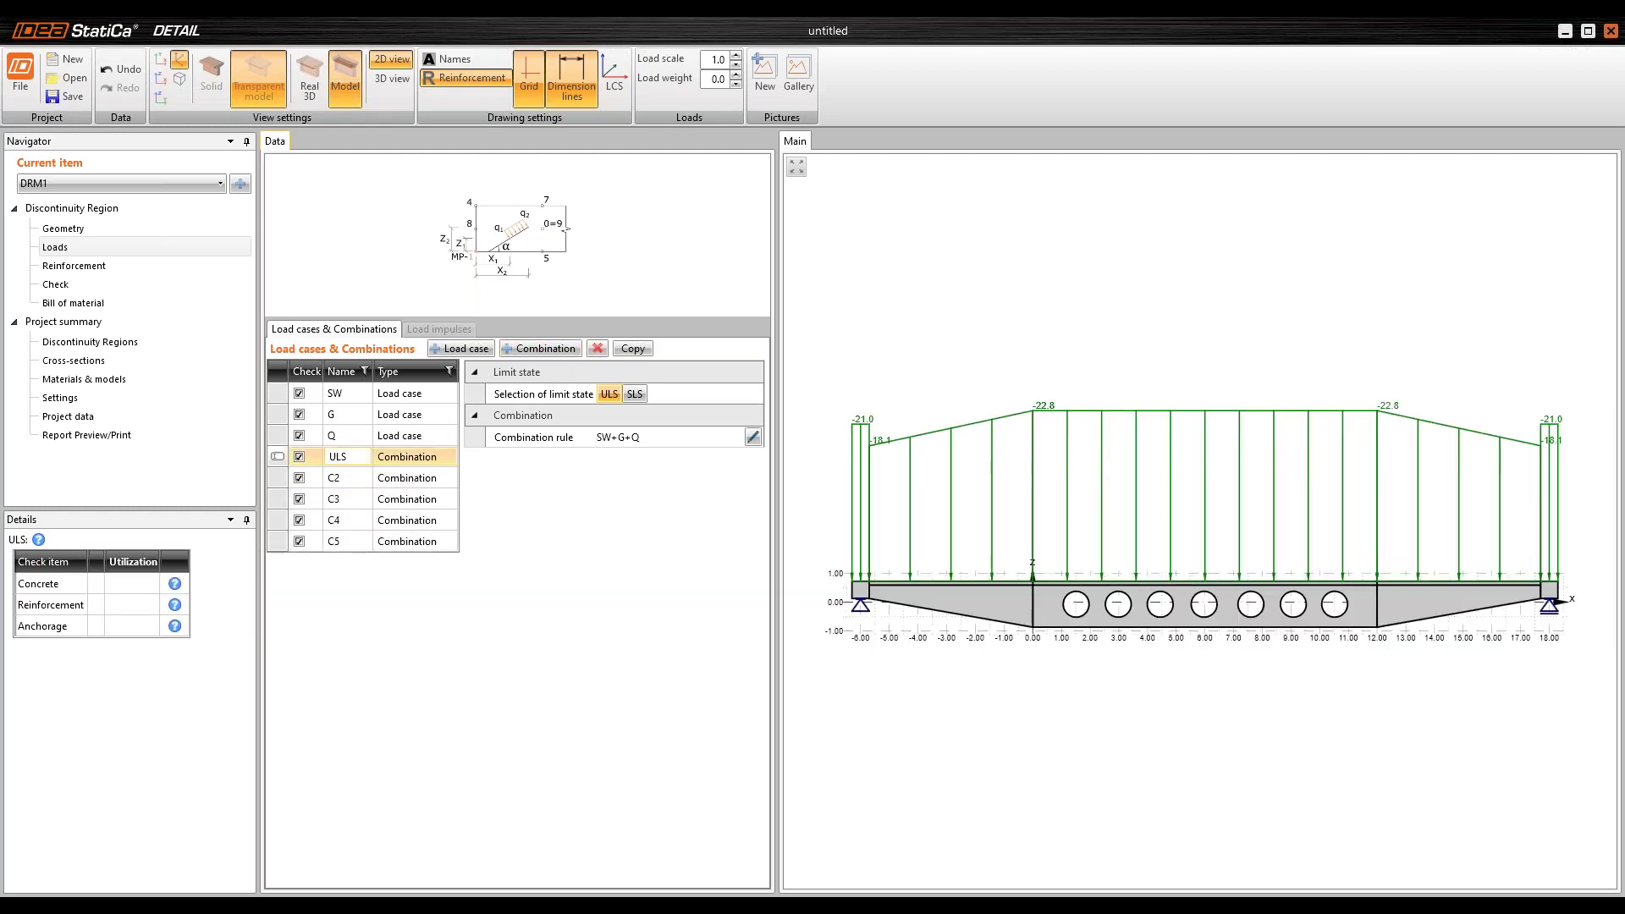
pyautogui.press('Return')
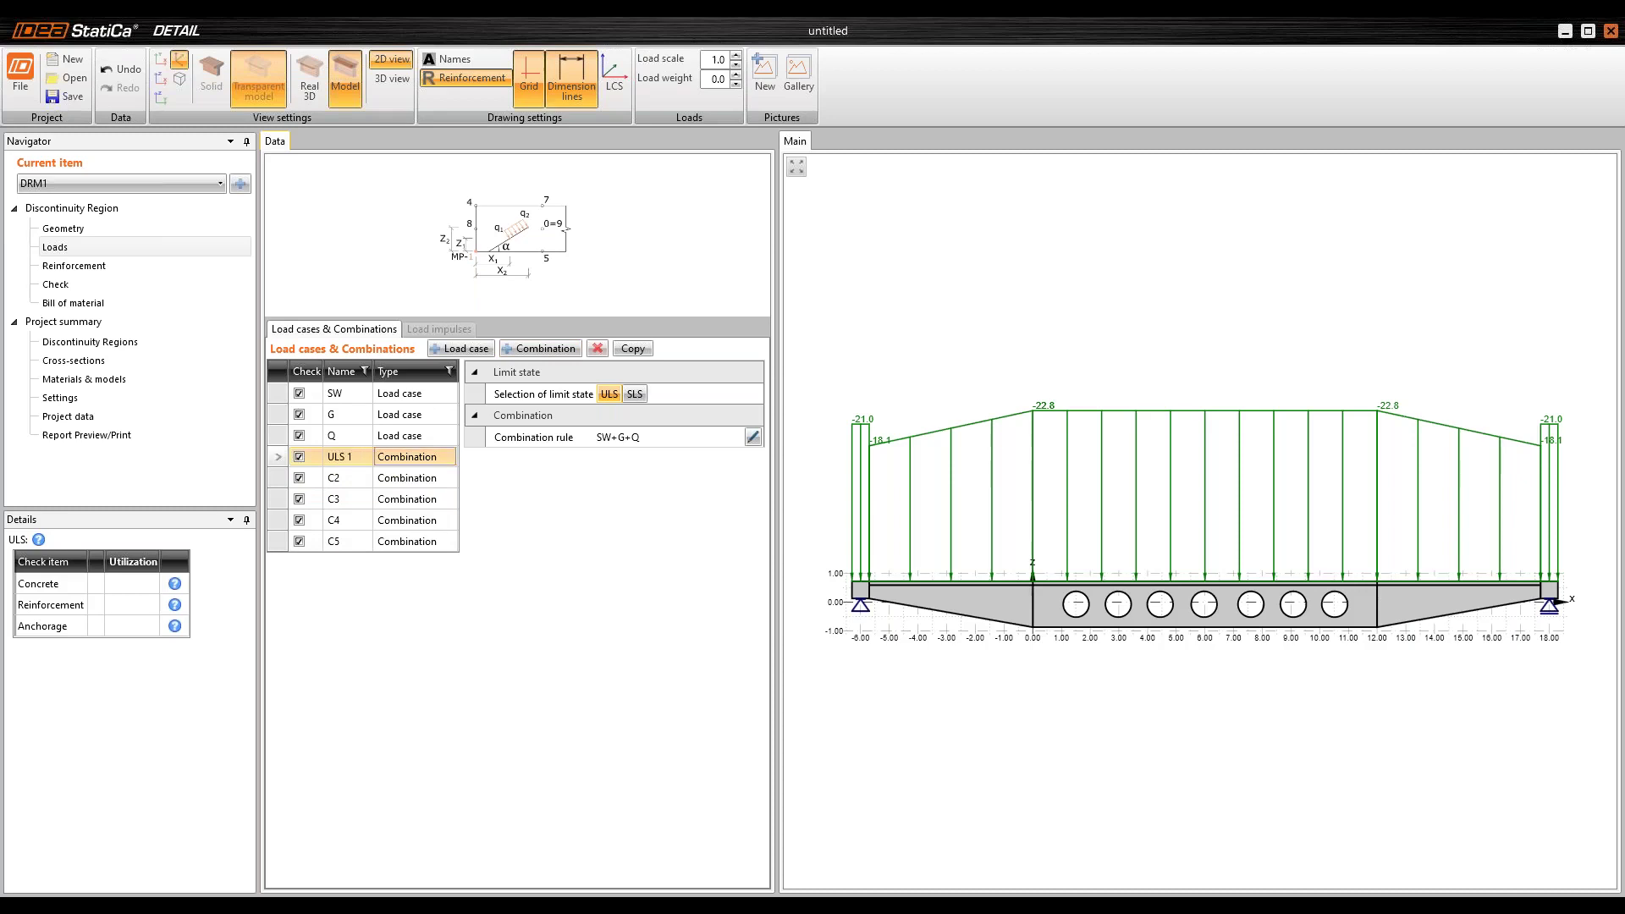
pyautogui.doubleClick(351, 479)
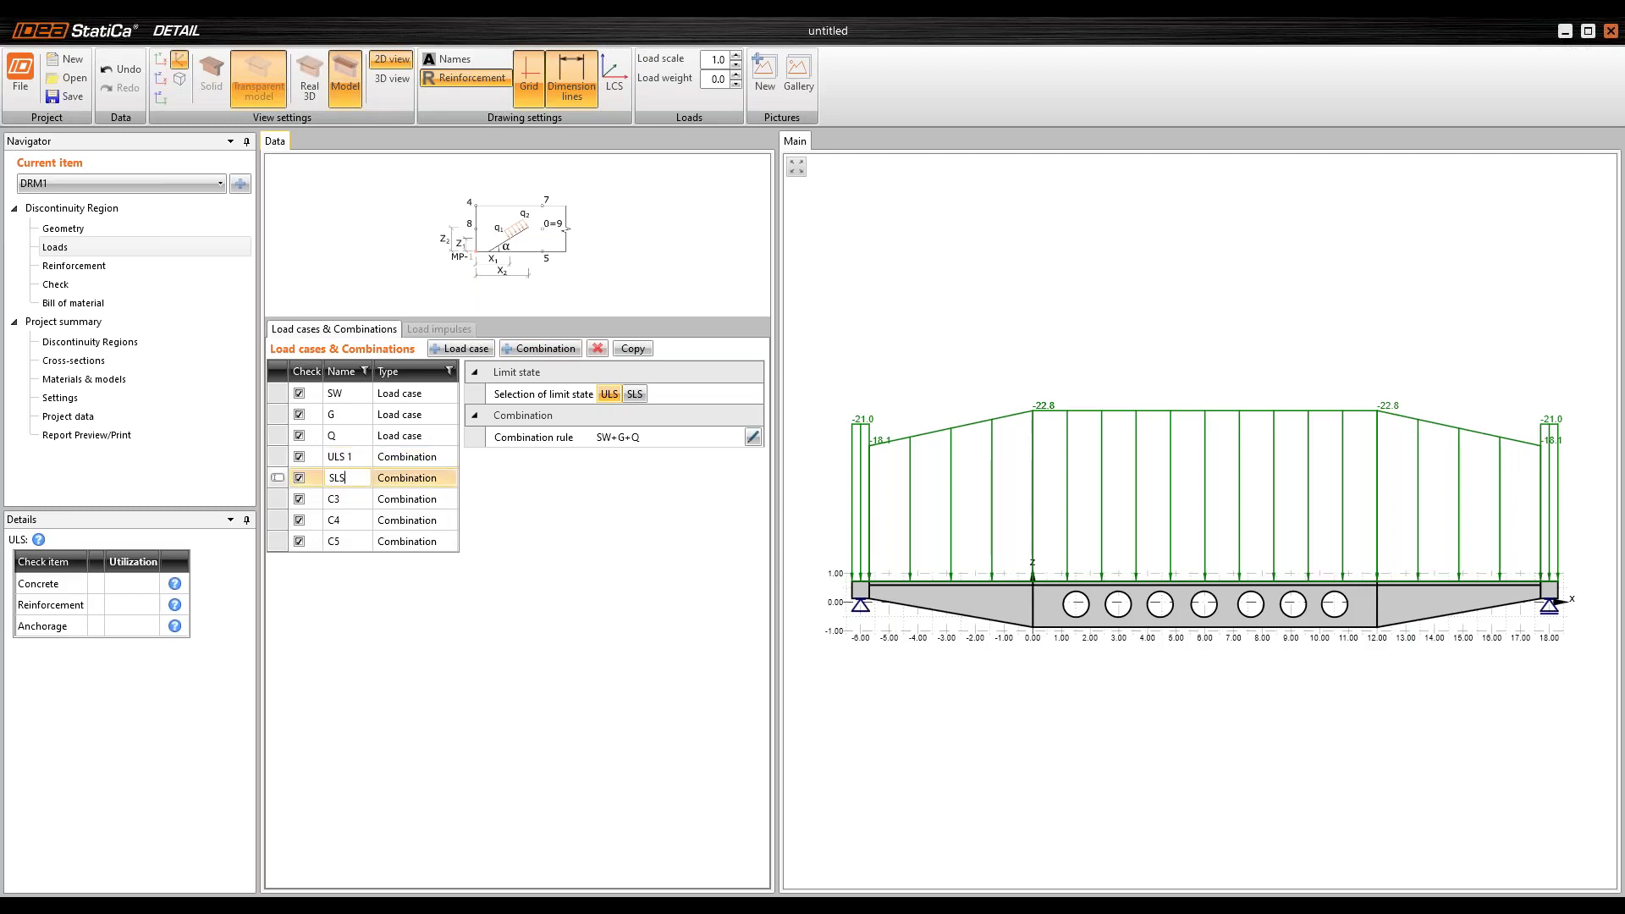
pyautogui.write('SLS Char 2')
pyautogui.press('Return')
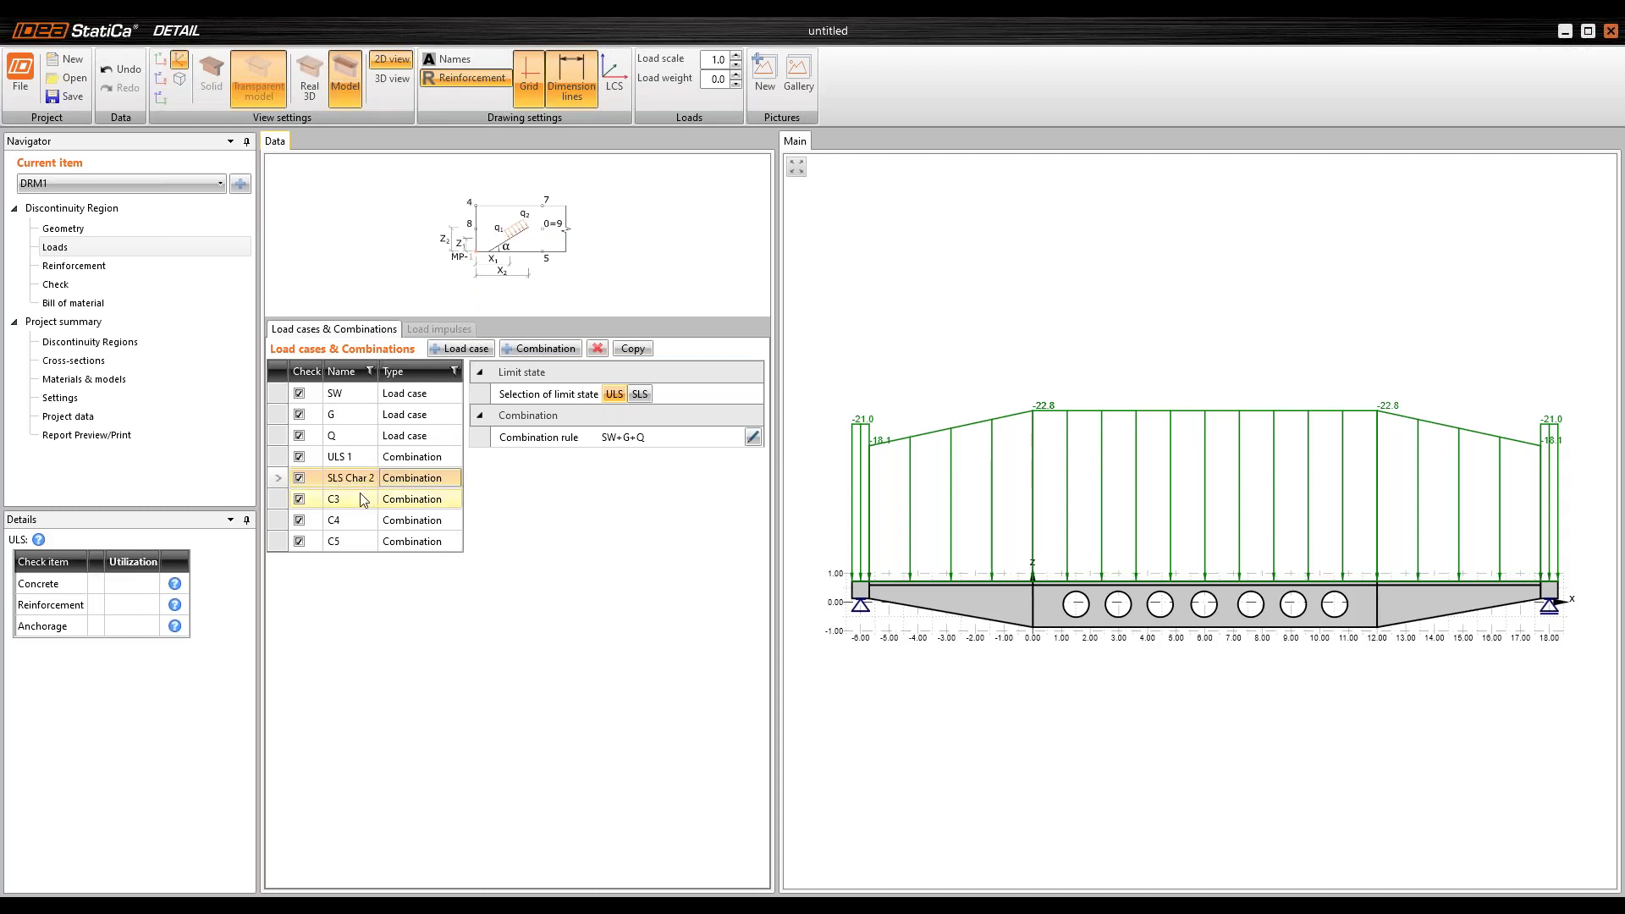
pyautogui.doubleClick(362, 499)
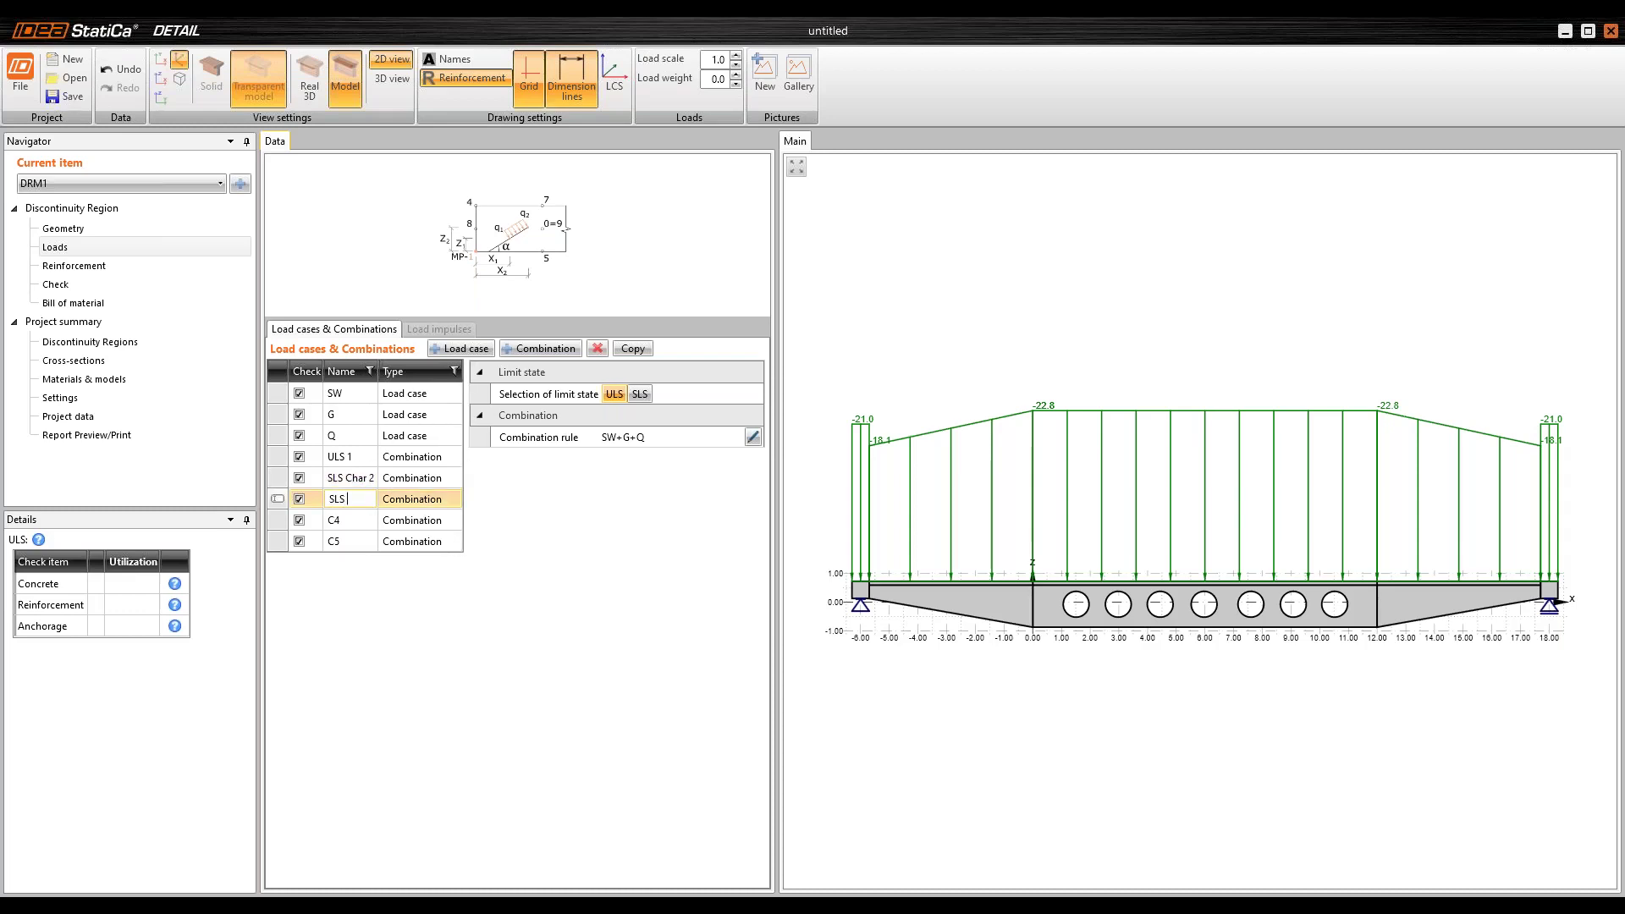
pyautogui.write('SLS Char 3')
pyautogui.press('Return')
# Step: Rename combinations C4 and C5 as SLS Qua 4 and SLS Qua 5
pyautogui.doubleClick(358, 522)
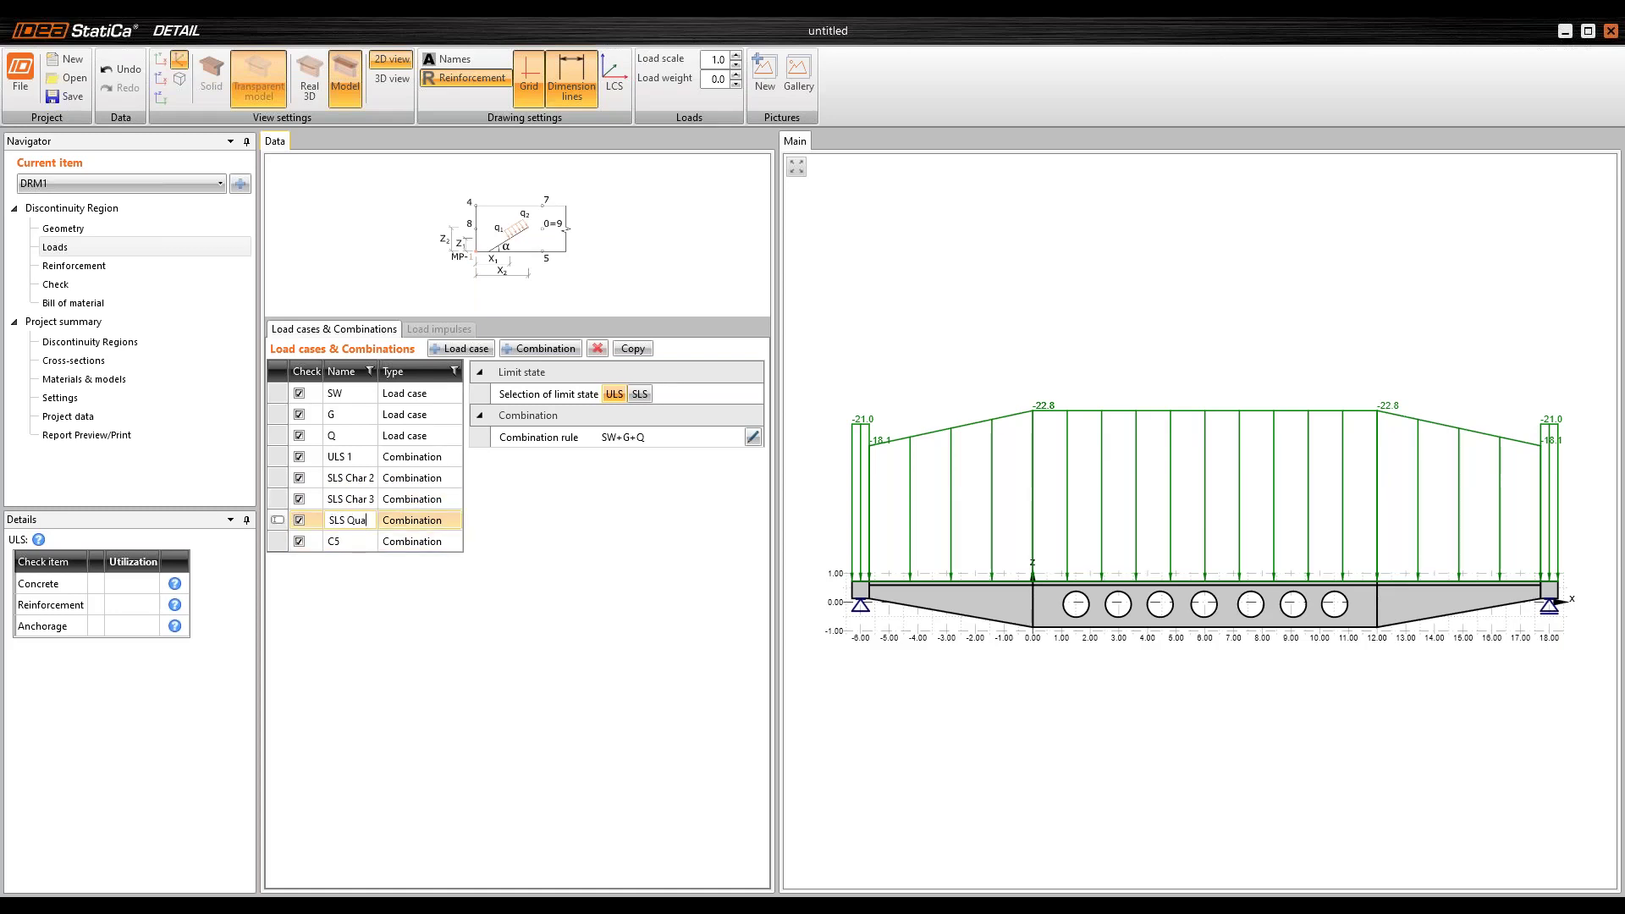
pyautogui.write('4')
pyautogui.press('Return')
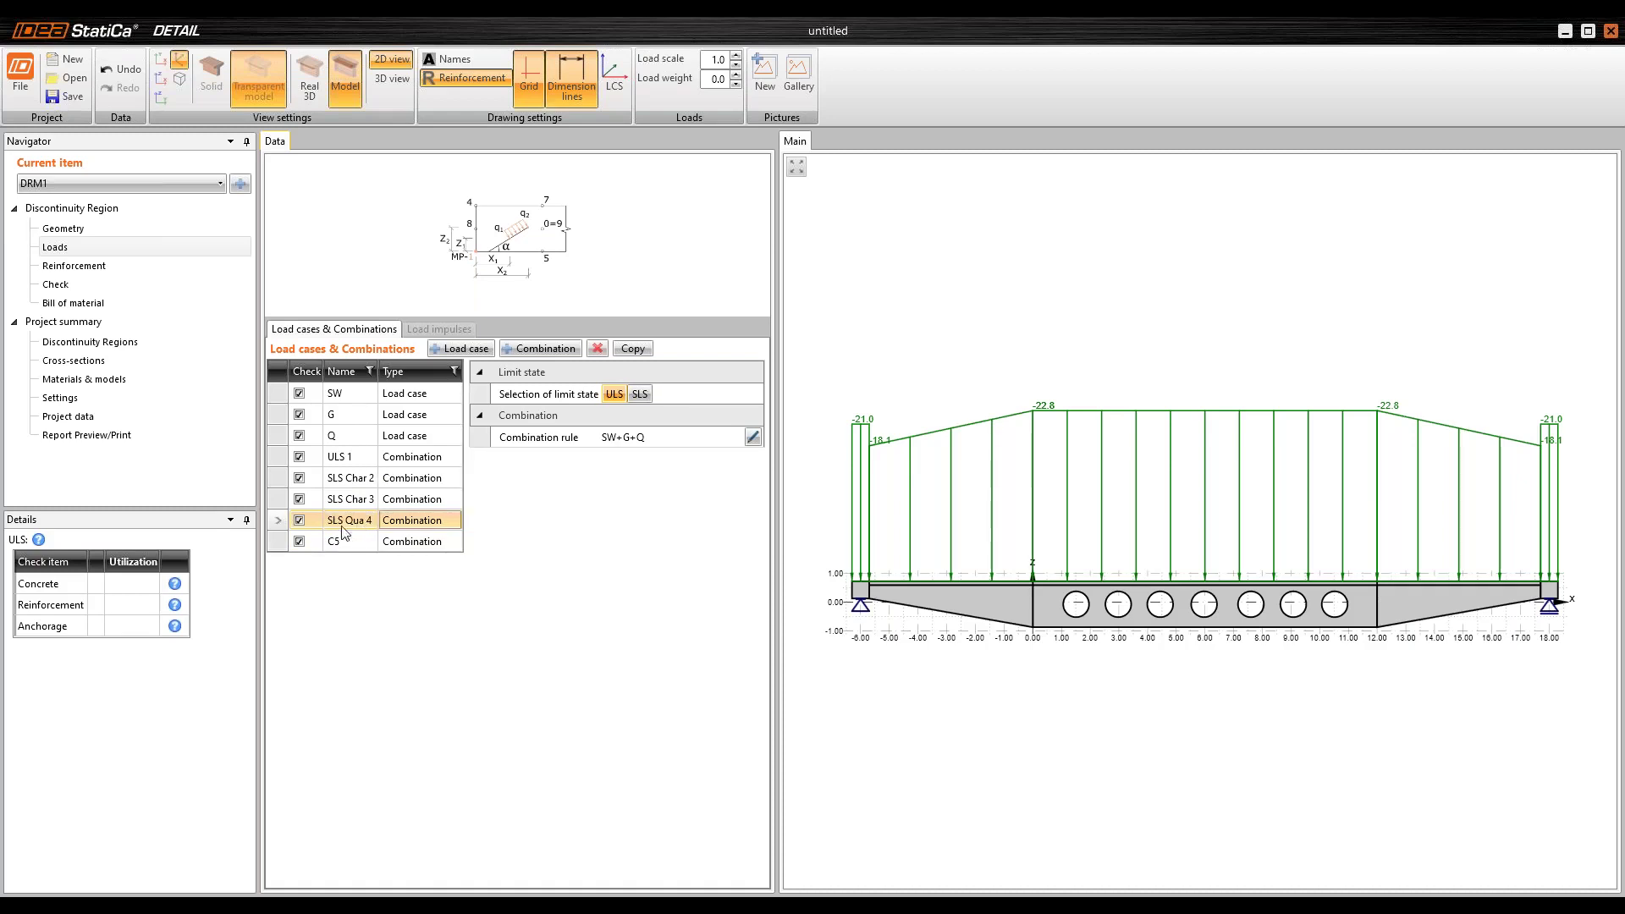
pyautogui.doubleClick(355, 544)
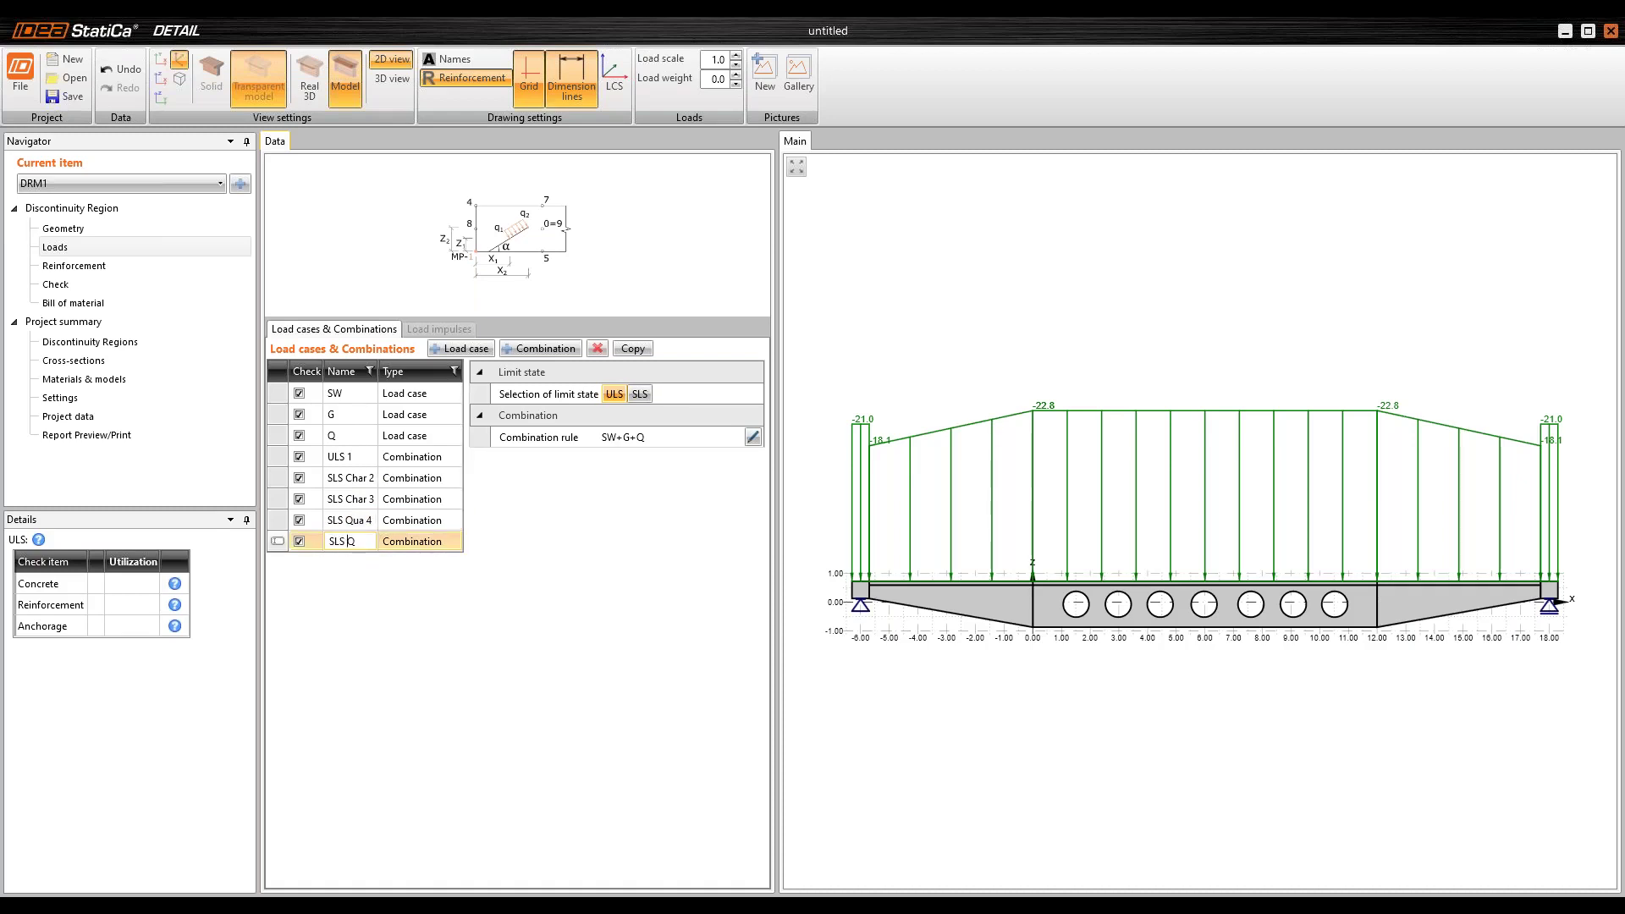
pyautogui.write('SLS Qua 5')
pyautogui.press('Return')
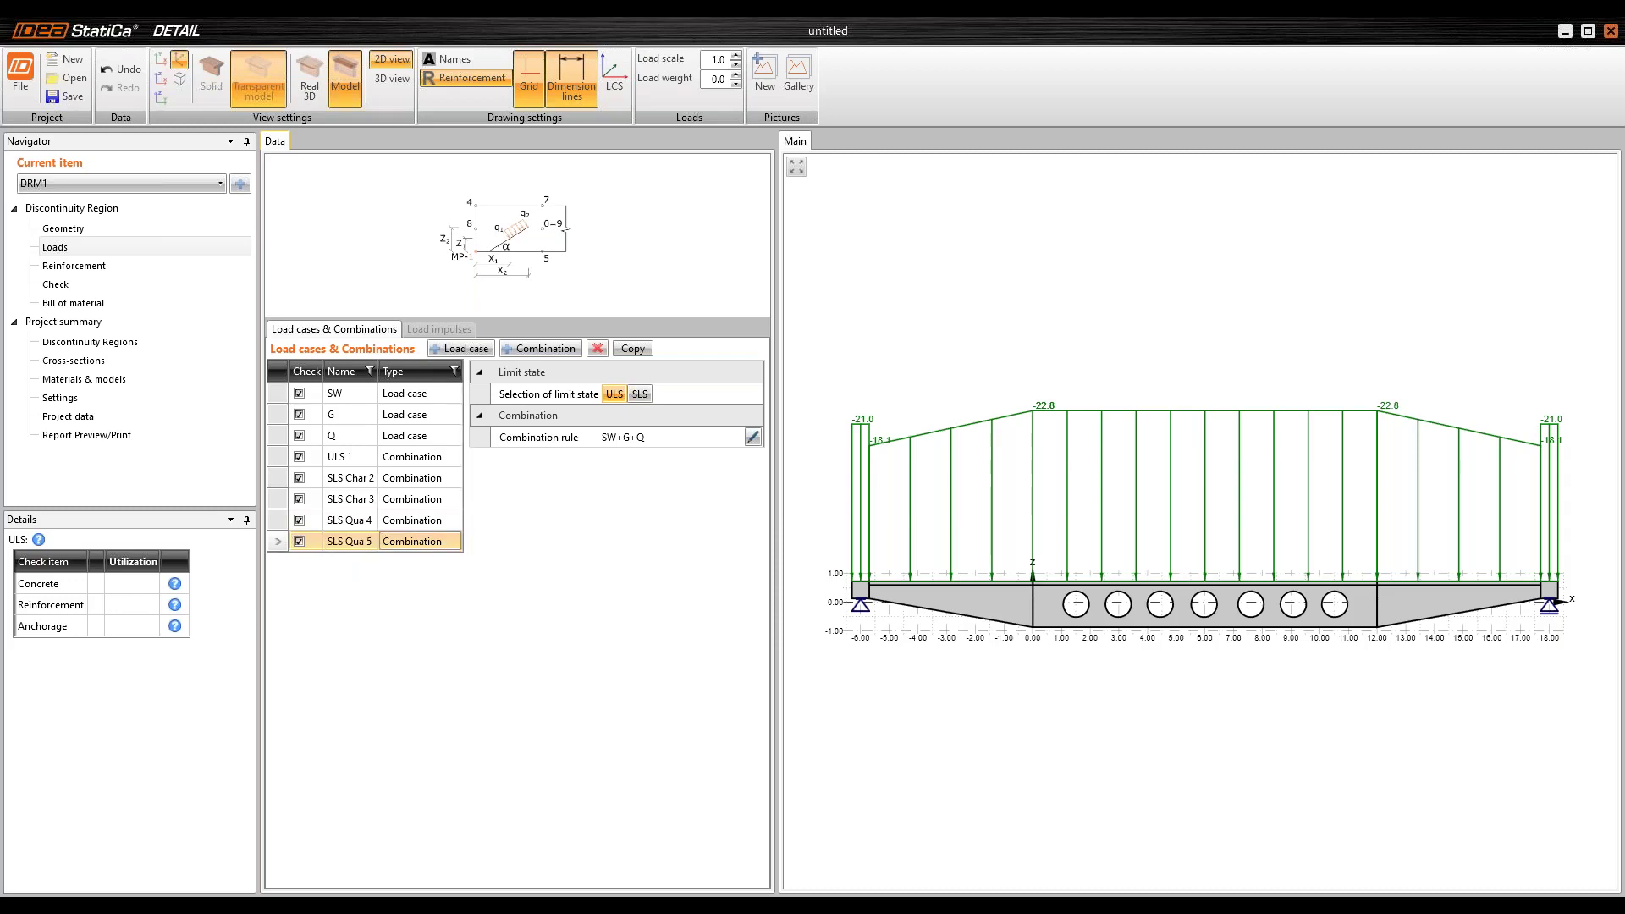
# Step: Assign combinations SLS Char 2 and SLS Char 3 to the SLS limit state with the Characteristic type
pyautogui.click(391, 479)
pyautogui.click(639, 394)
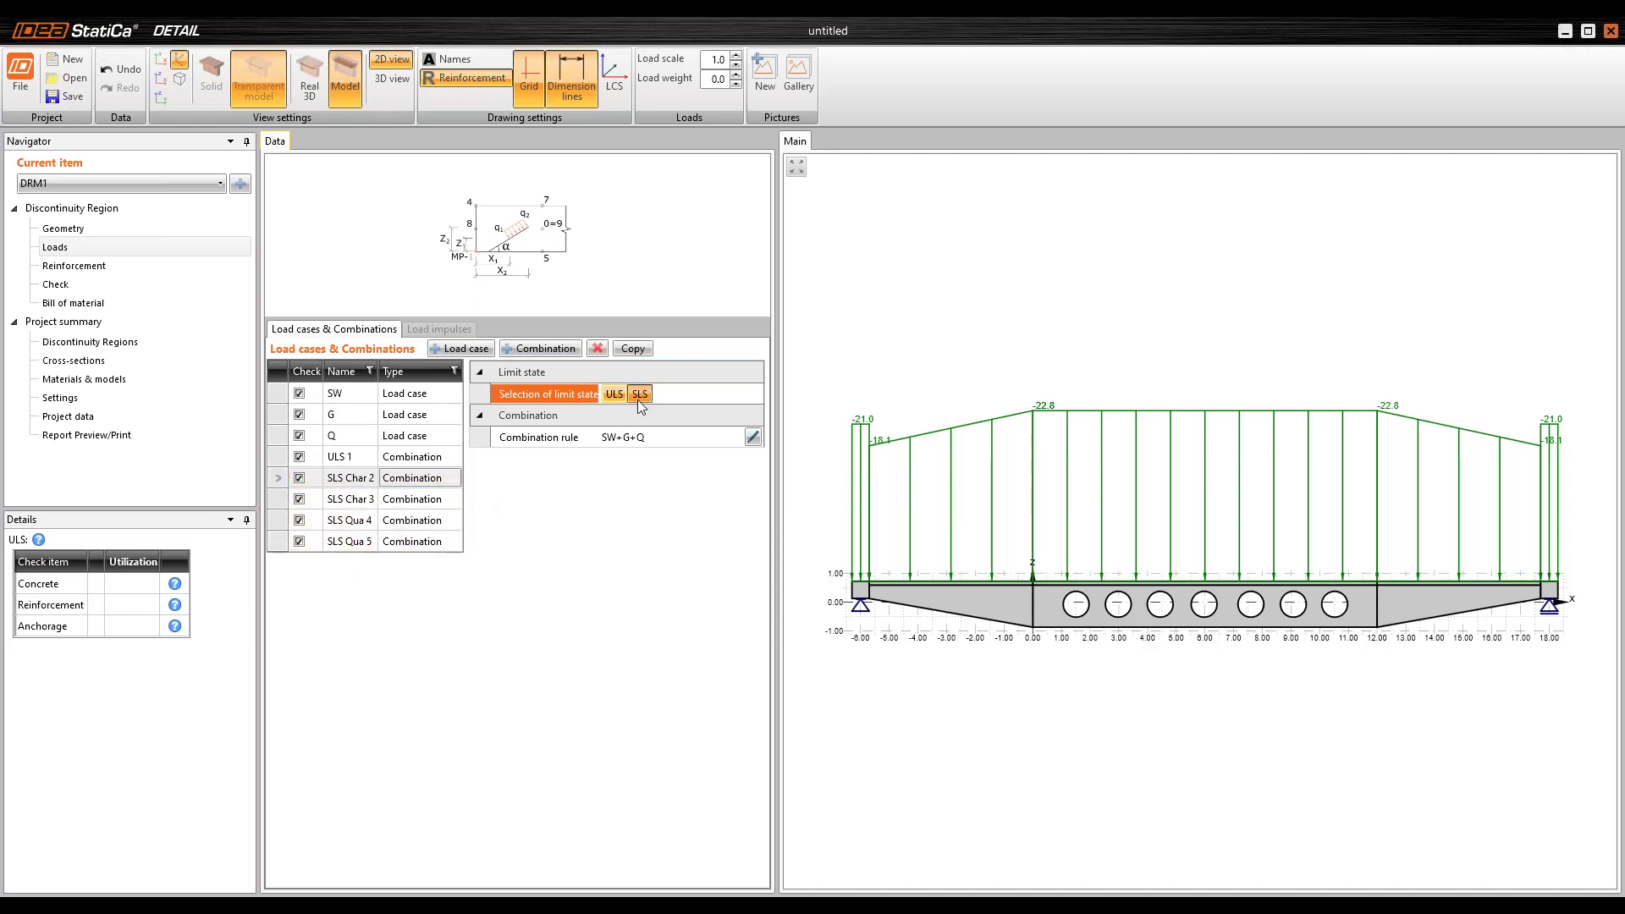
pyautogui.click(371, 500)
pyautogui.click(371, 501)
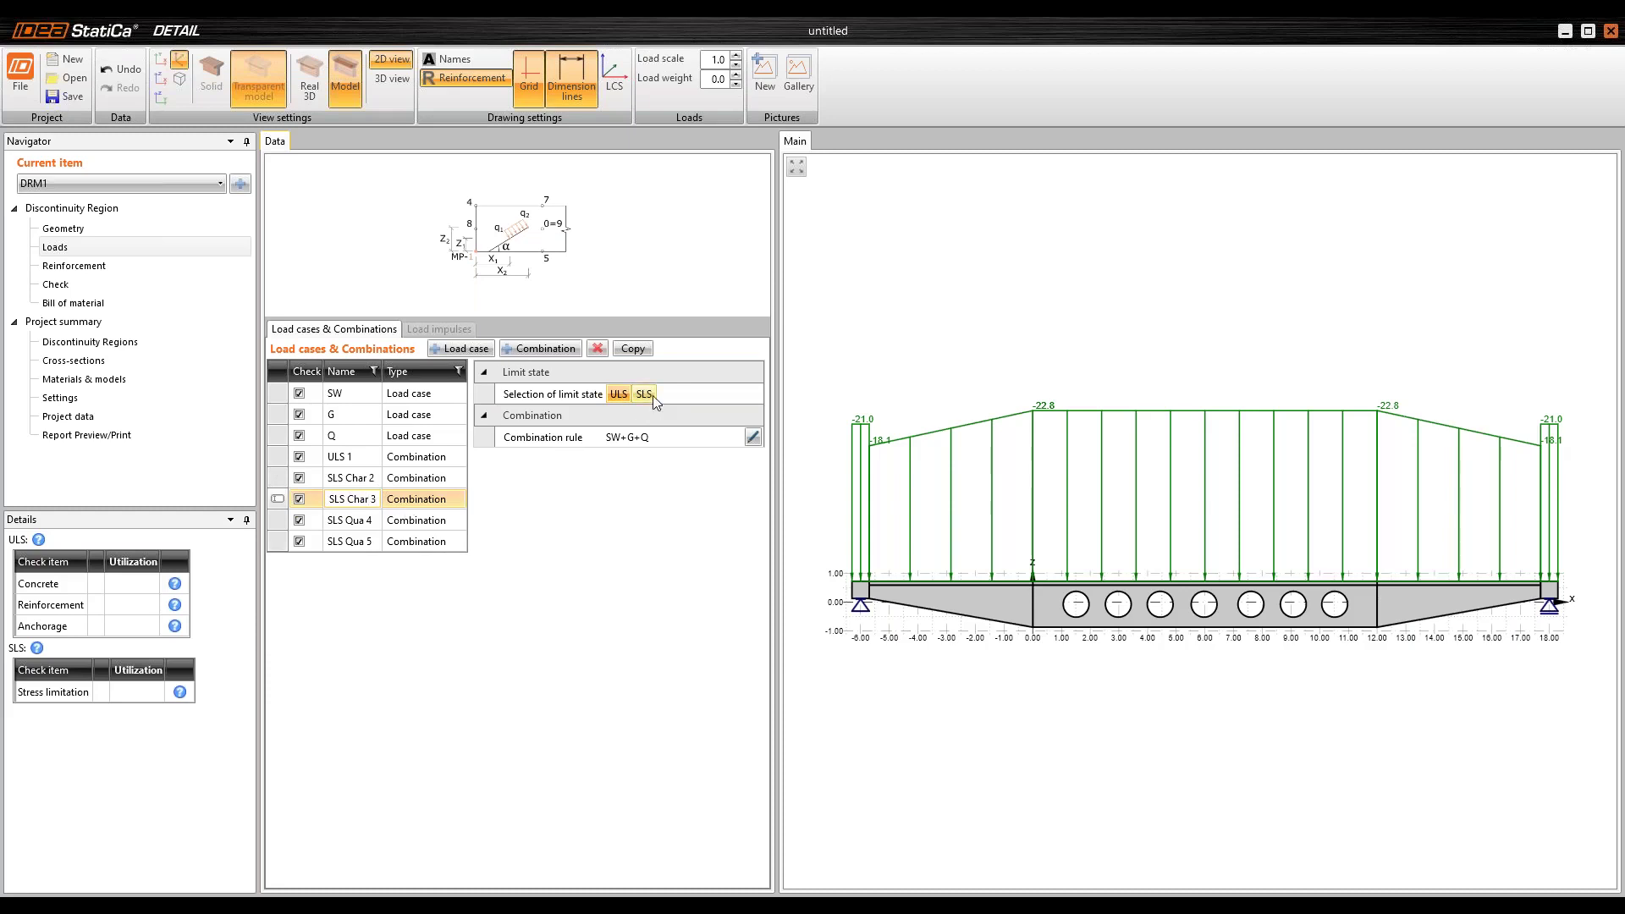
# Step: Assign combinations SLS Qua 4 and SLS Qua 5 to the SLS limit state with the Quasi-permanent type
pyautogui.click(357, 523)
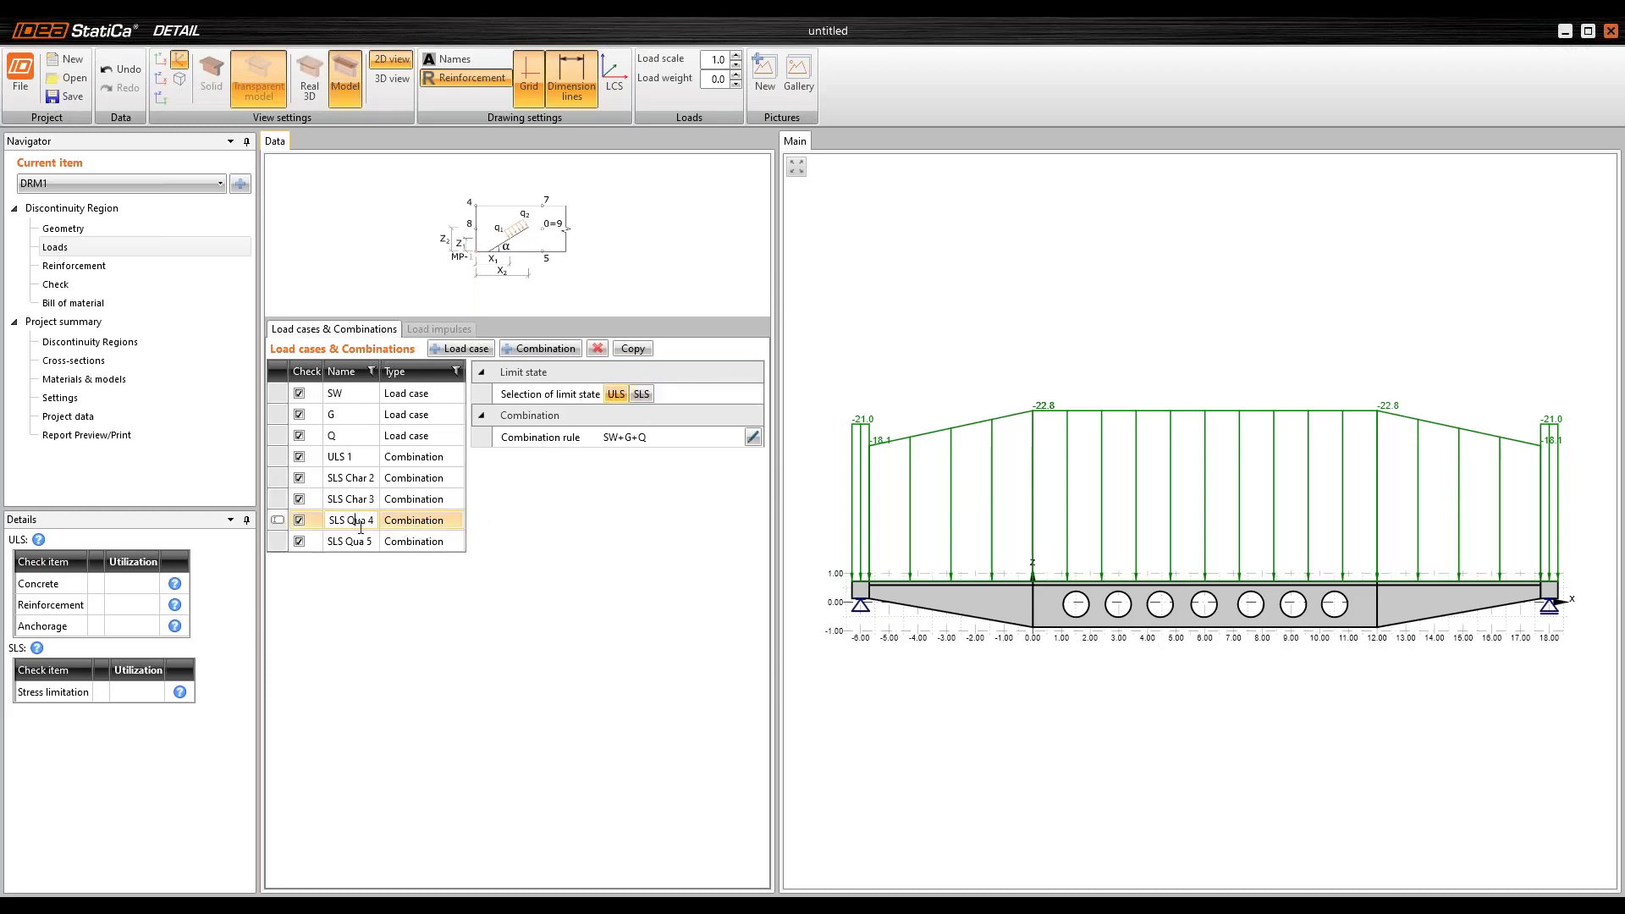
pyautogui.click(640, 394)
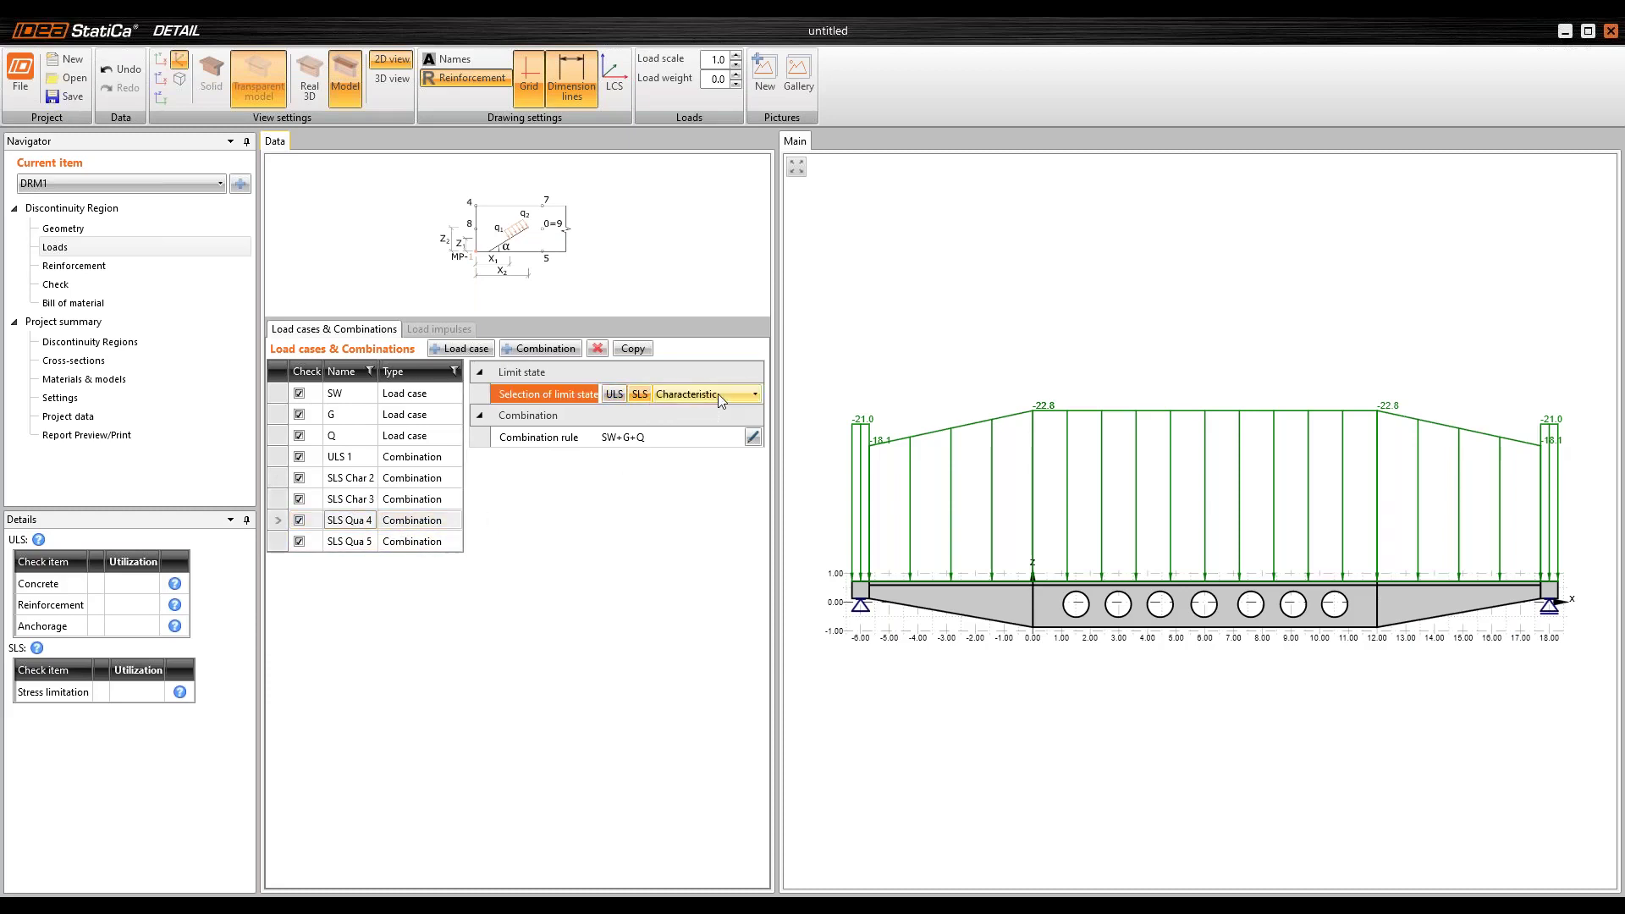
pyautogui.click(718, 393)
pyautogui.click(694, 436)
pyautogui.click(354, 542)
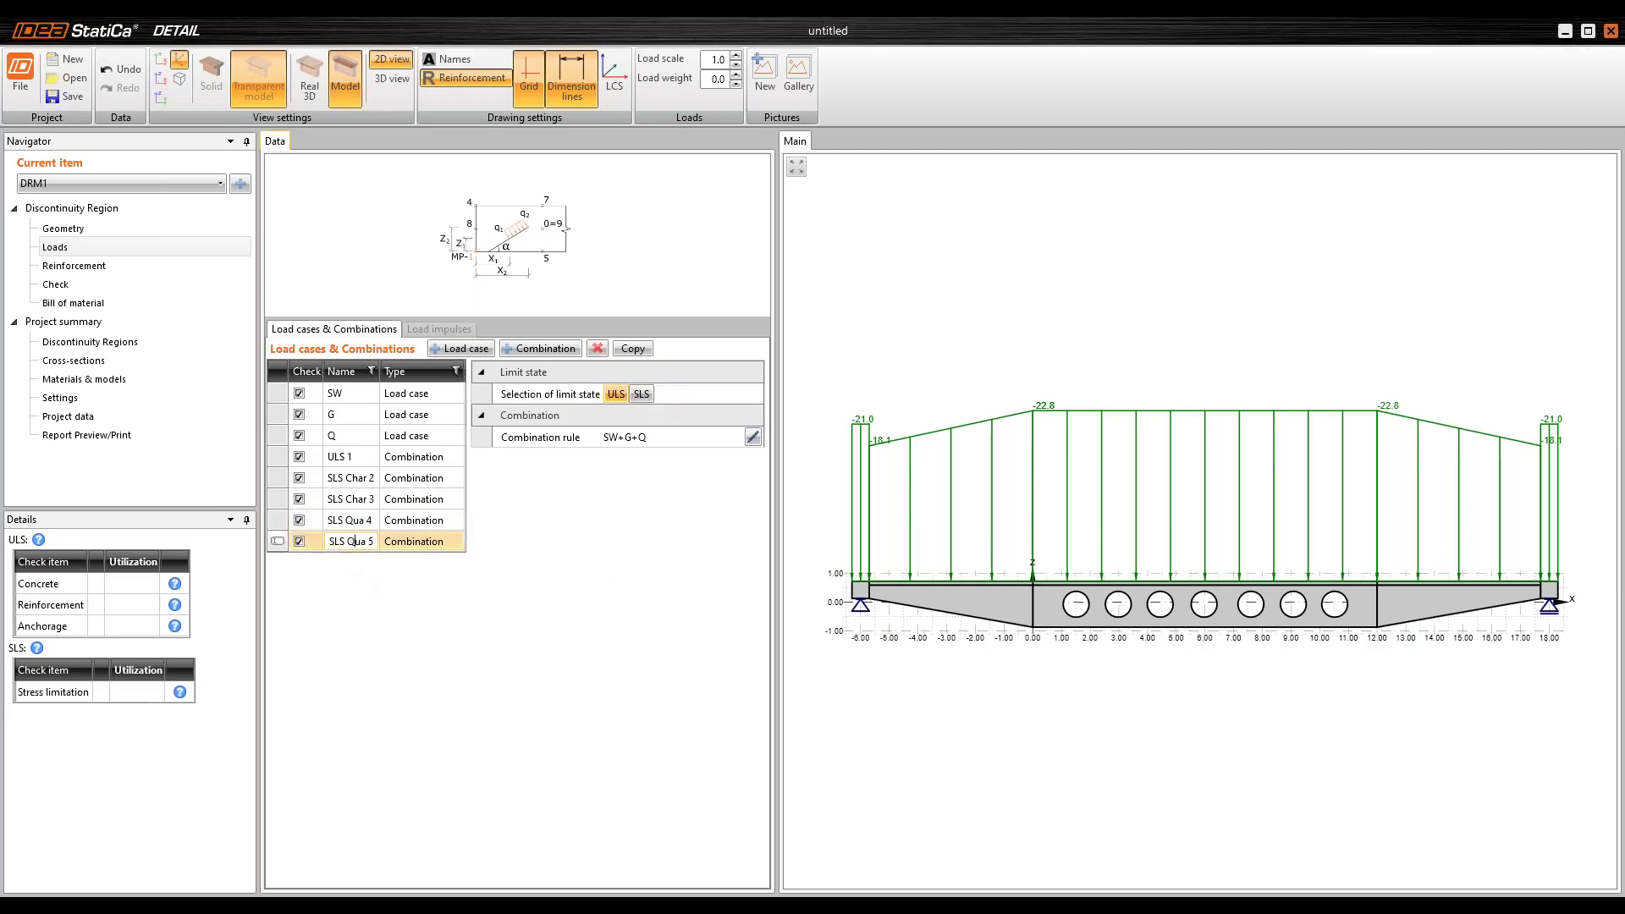
pyautogui.click(640, 394)
pyautogui.click(703, 394)
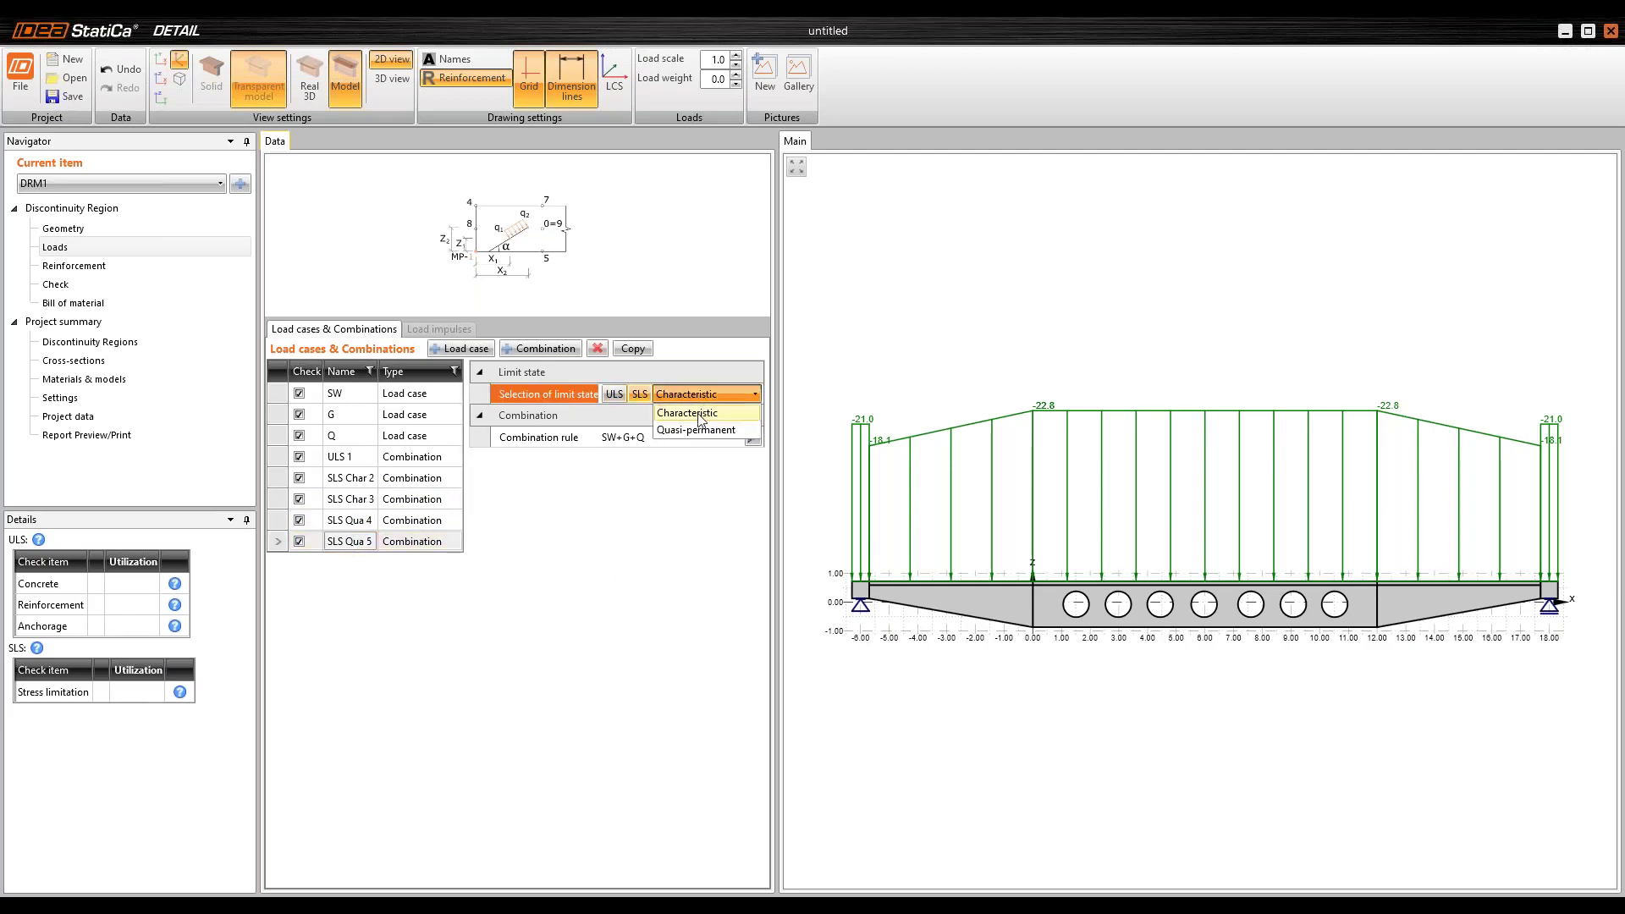
pyautogui.click(696, 429)
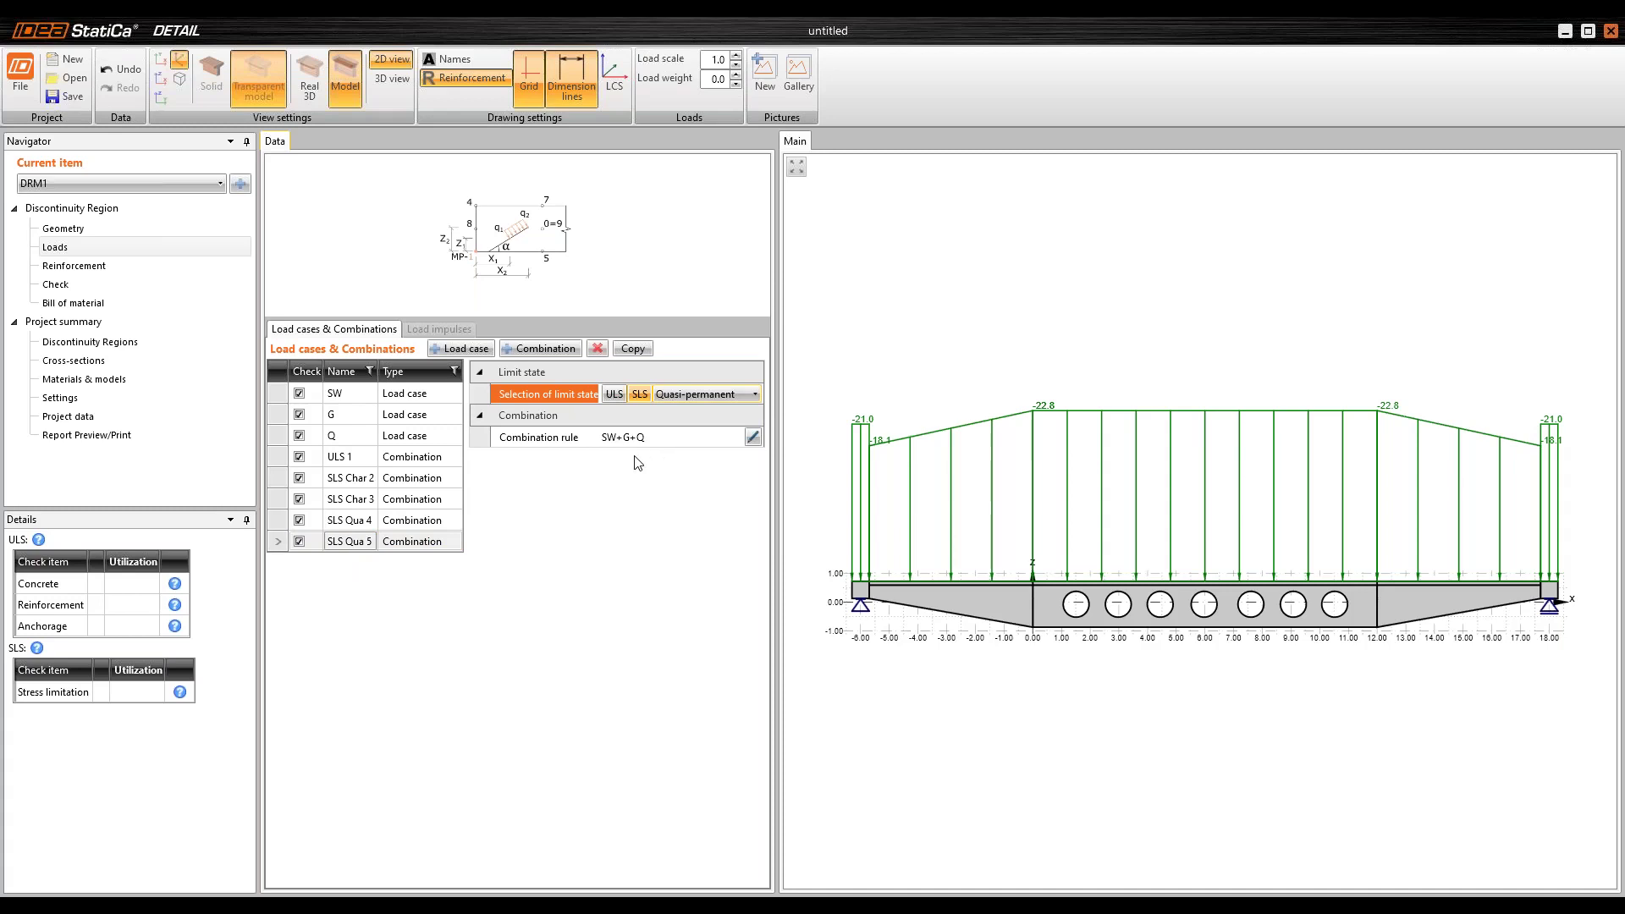
# Step: Set the partial factors of combination ULS 1 to 1.15 for SW, 1.15 for G and 1.50 for Q
pyautogui.click(754, 437)
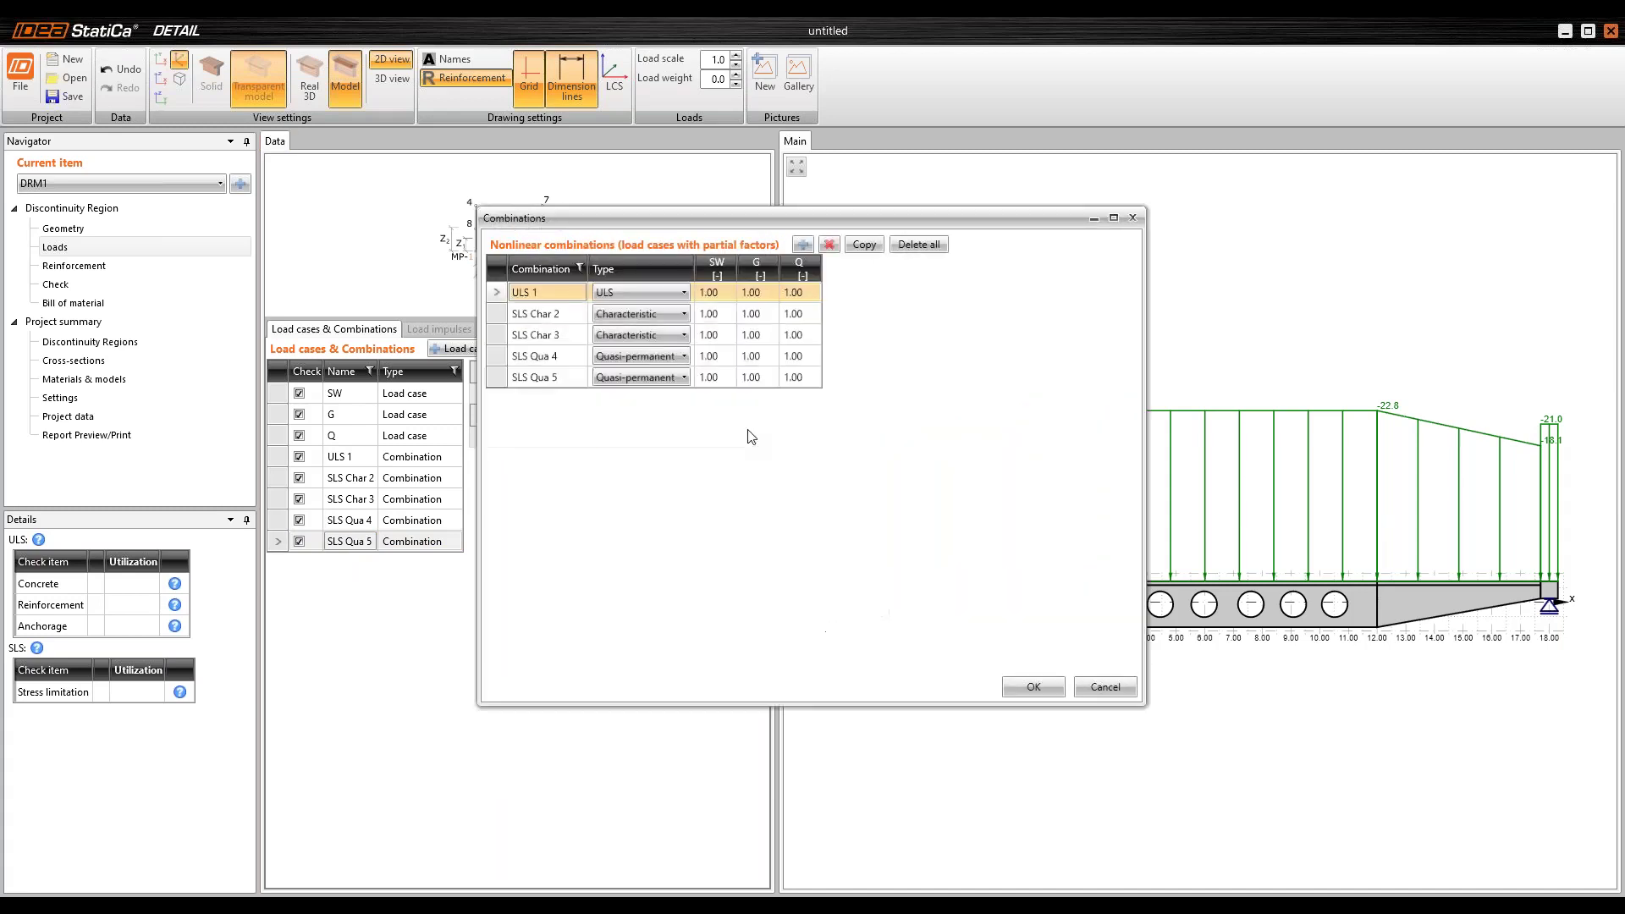
pyautogui.click(711, 292)
pyautogui.write('15')
pyautogui.press('Tab')
pyautogui.write('1,')
pyautogui.press('Tab')
pyautogui.press('Tab')
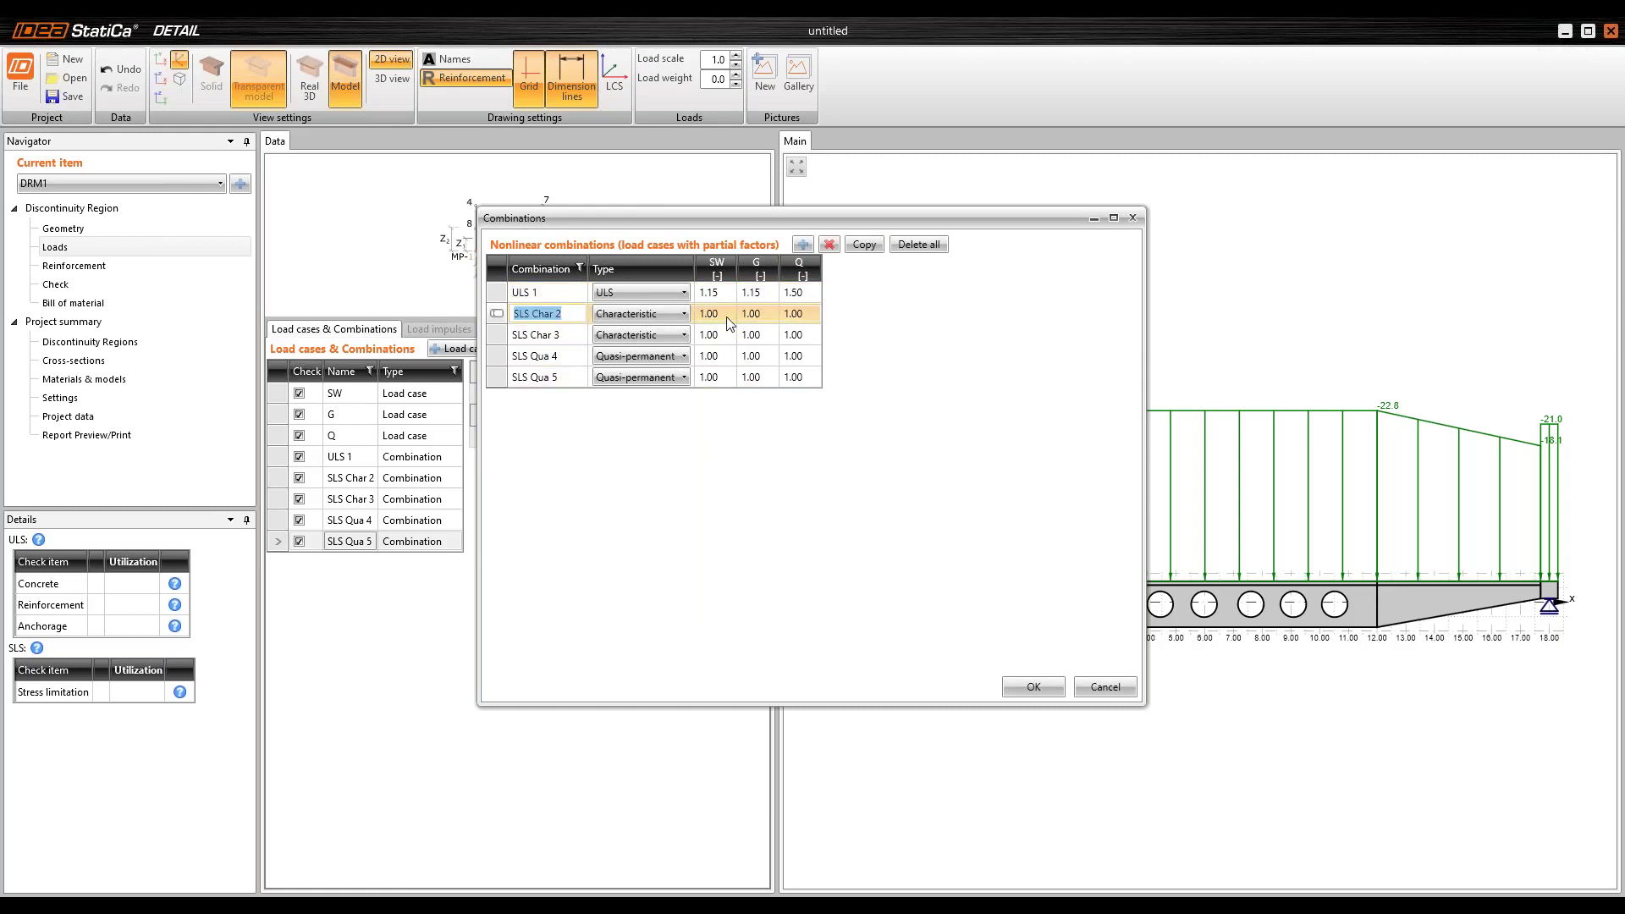
# Step: Set the Q factor to 0 in SLS Char 2 and SLS Qua 4 and to 0.3 in SLS Qua 5, and accept the combinations
pyautogui.click(813, 315)
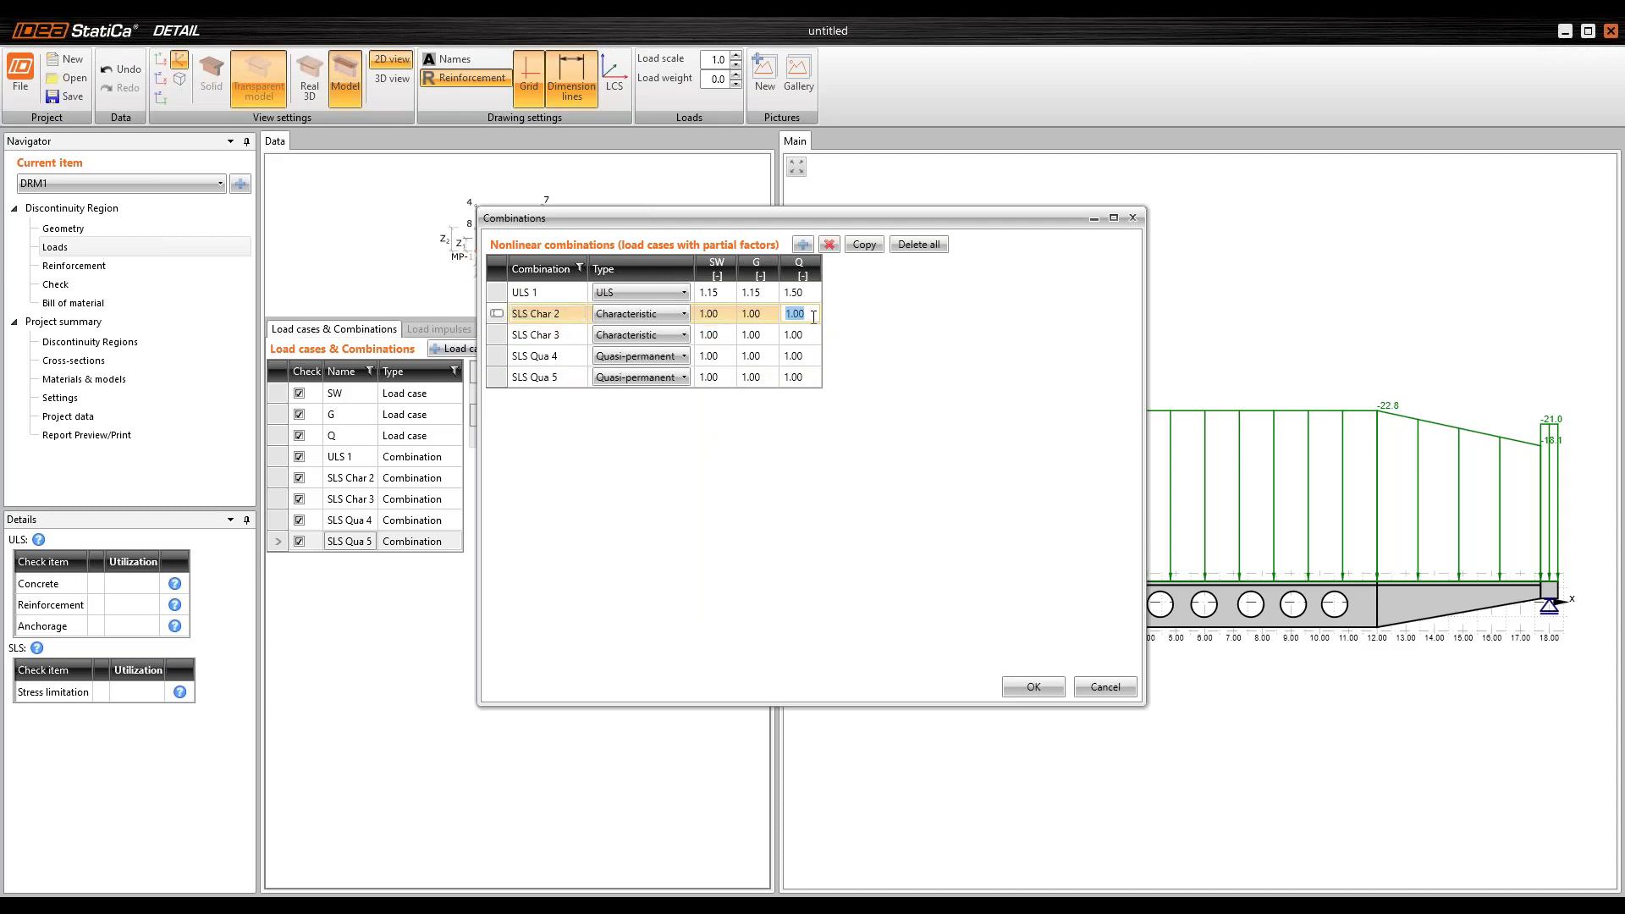
pyautogui.press('Tab')
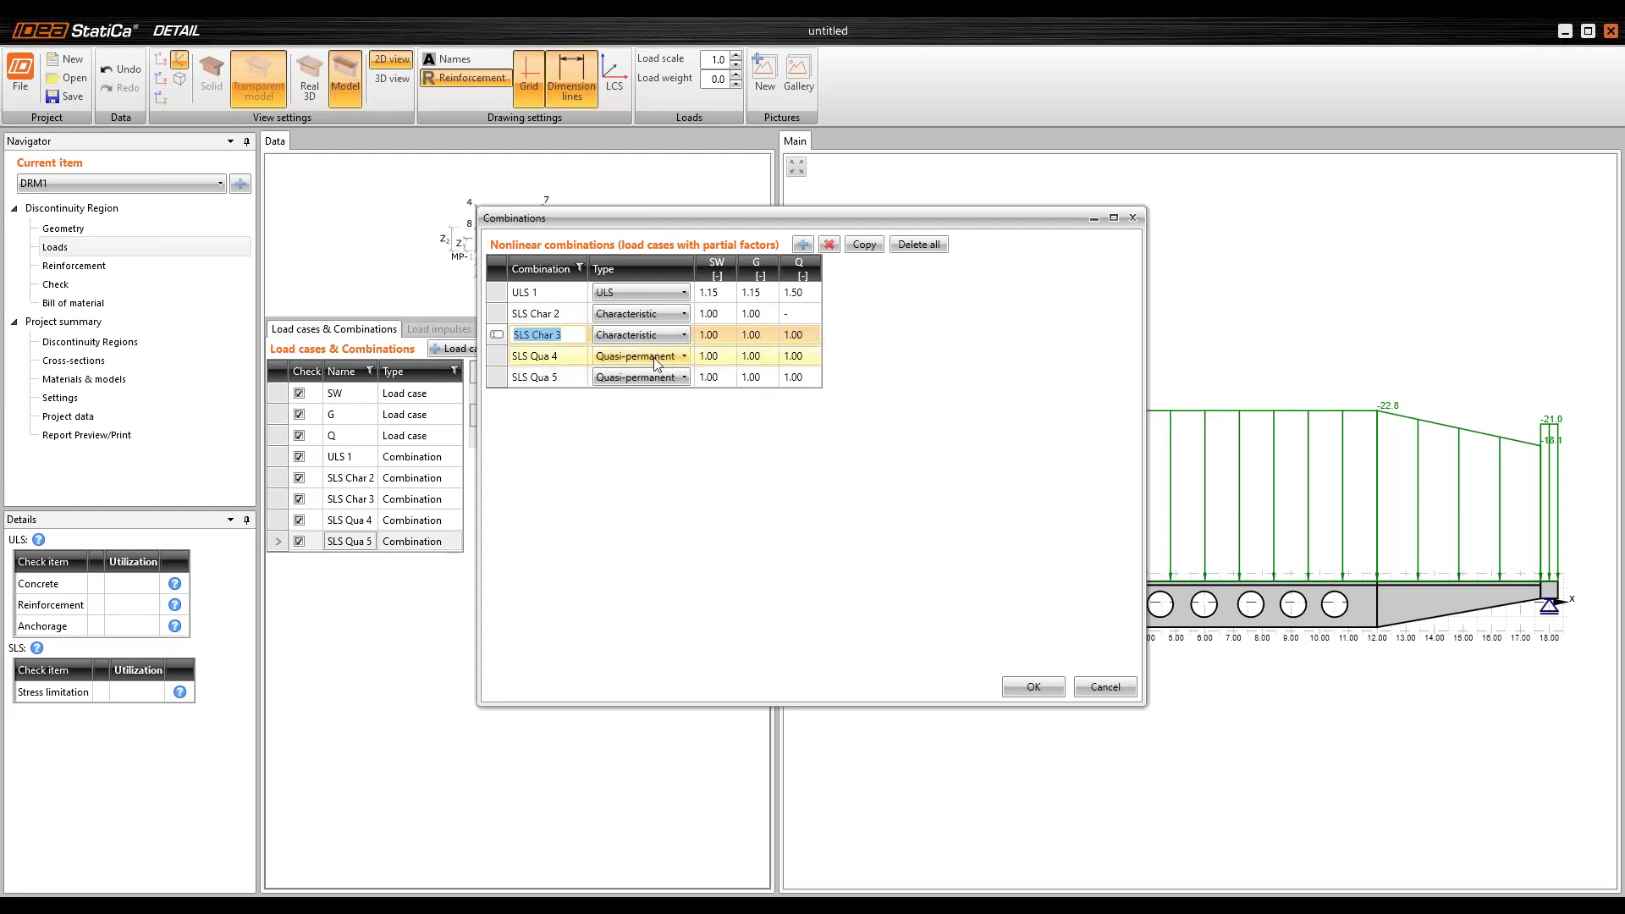
pyautogui.click(813, 359)
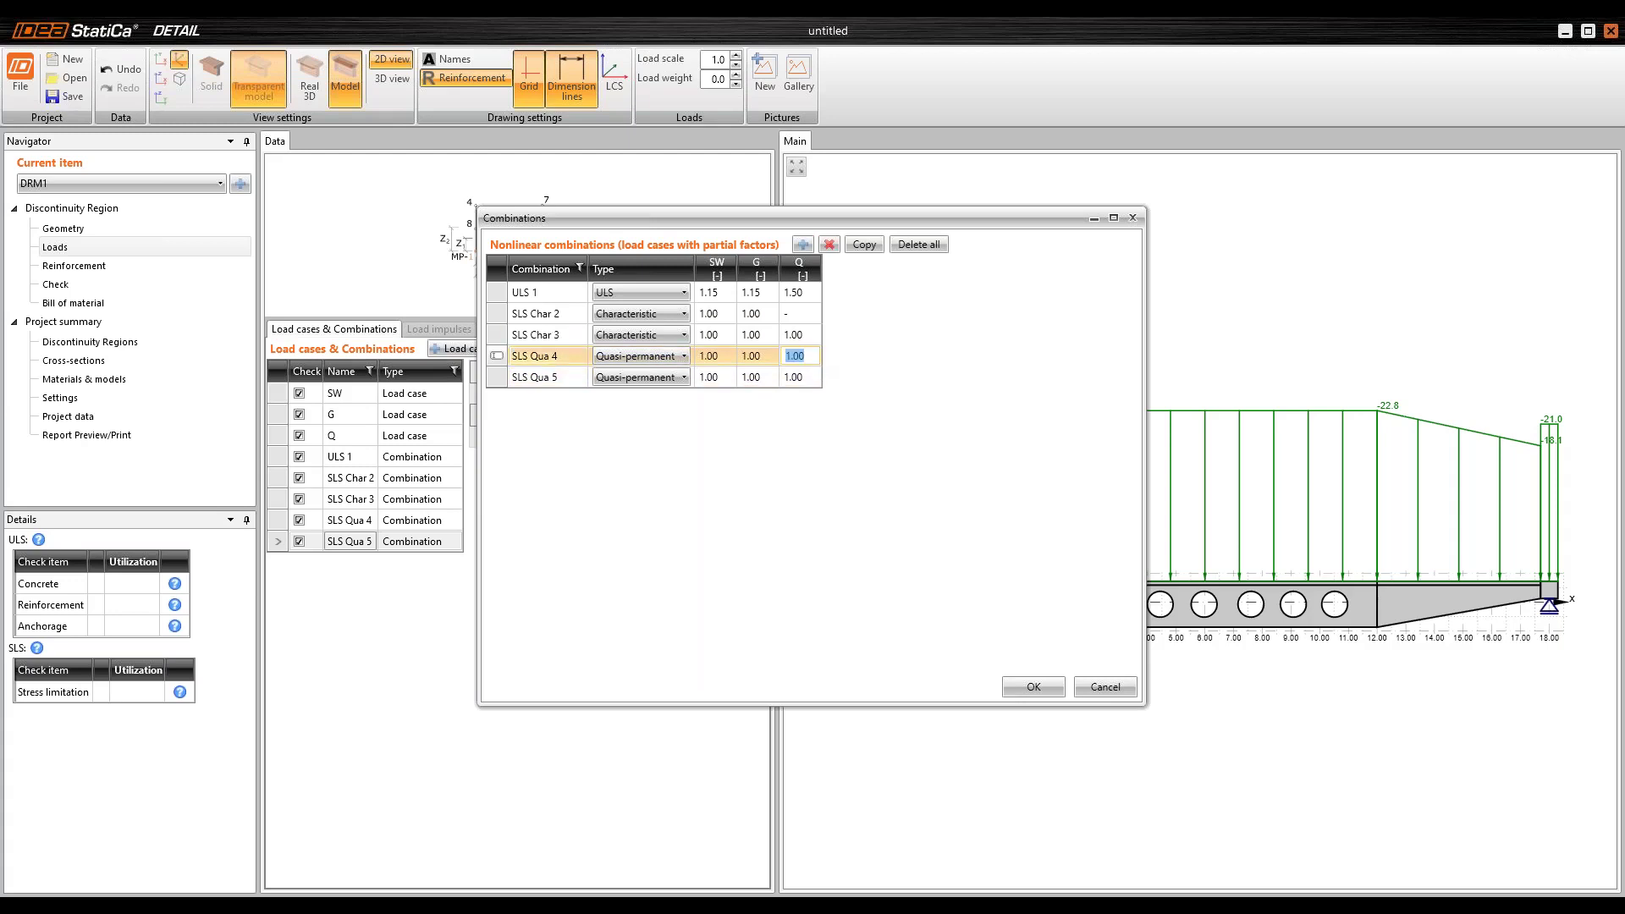
pyautogui.write('0')
pyautogui.press('Tab')
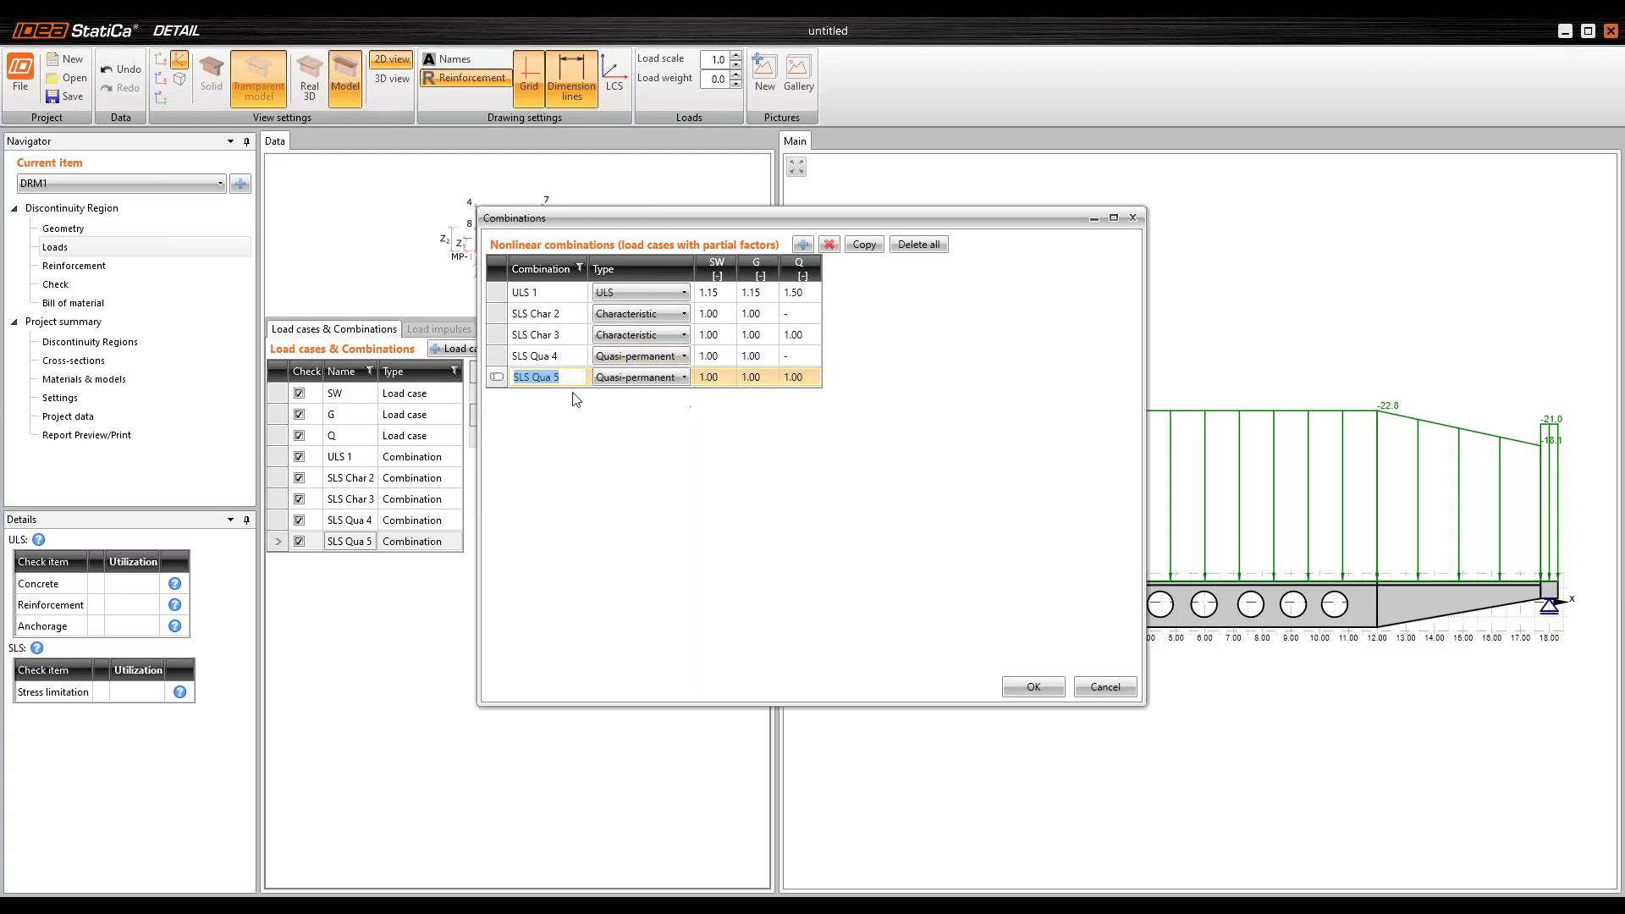
pyautogui.click(818, 382)
pyautogui.write('0,3')
pyautogui.click(1033, 687)
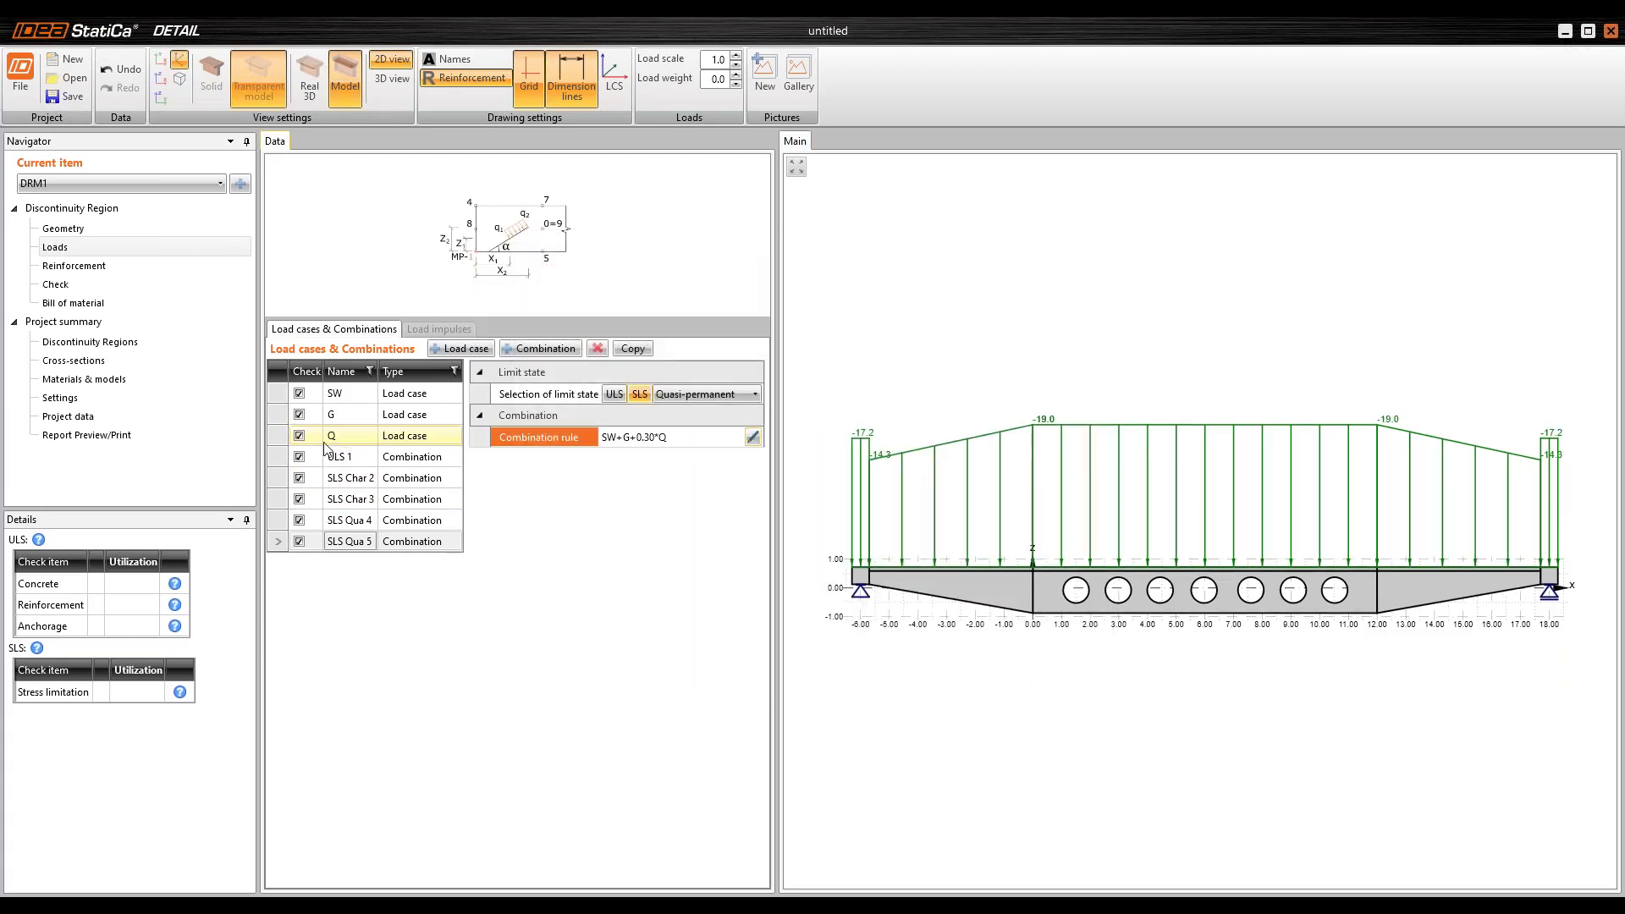
# Step: Exclude the load cases SW, G and Q from the check, keeping only the combinations
pyautogui.click(299, 394)
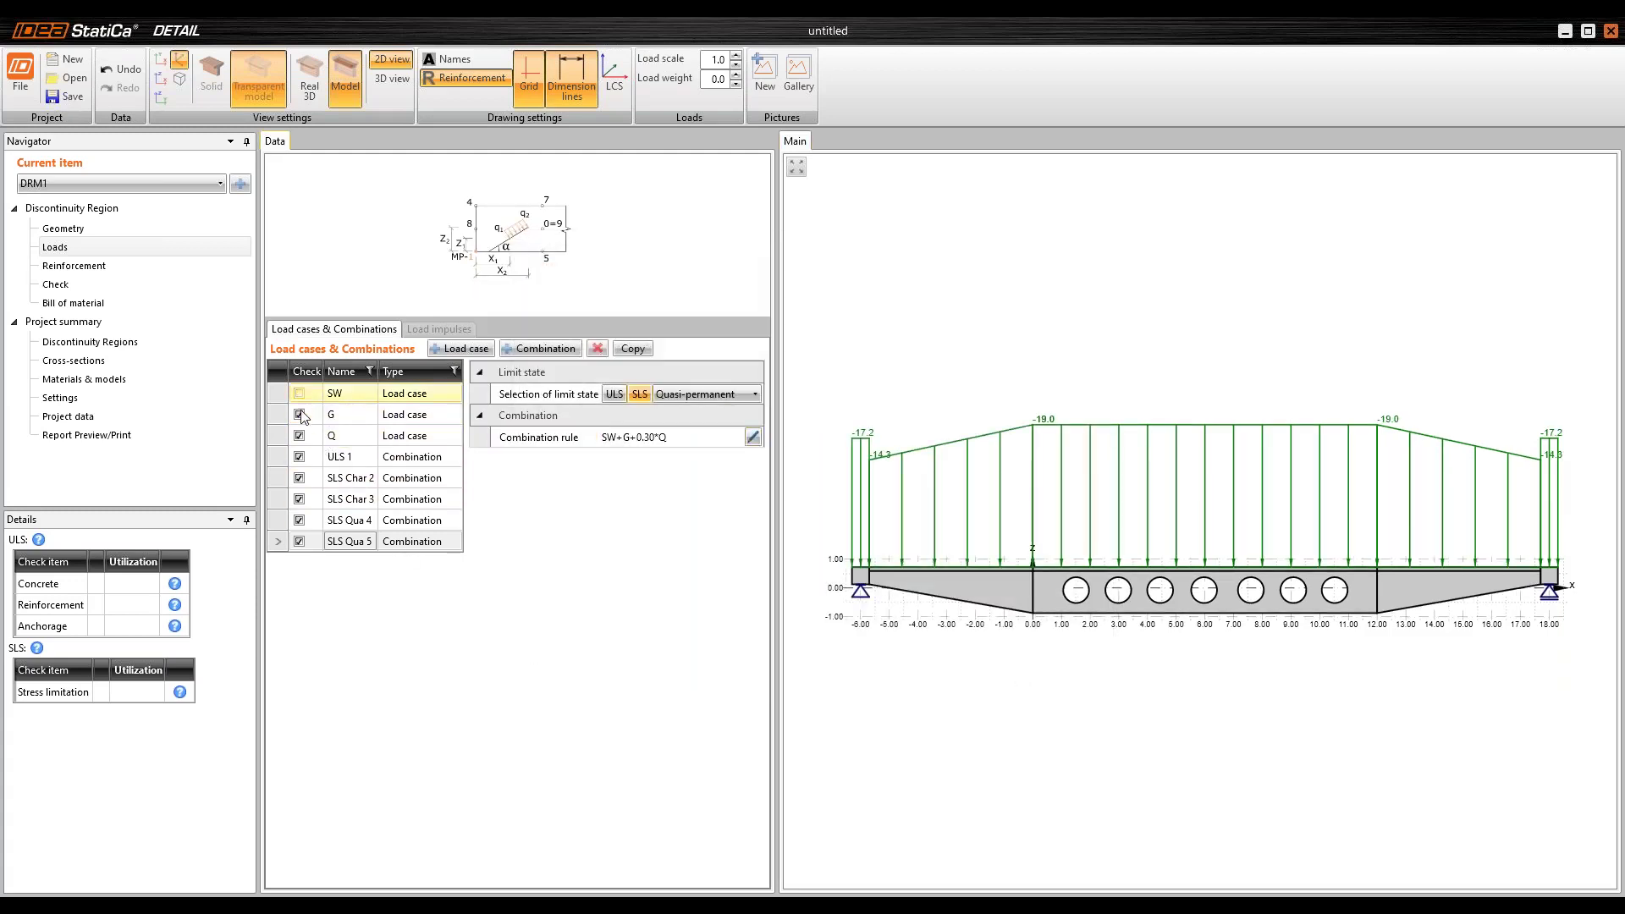
pyautogui.click(299, 415)
pyautogui.click(298, 436)
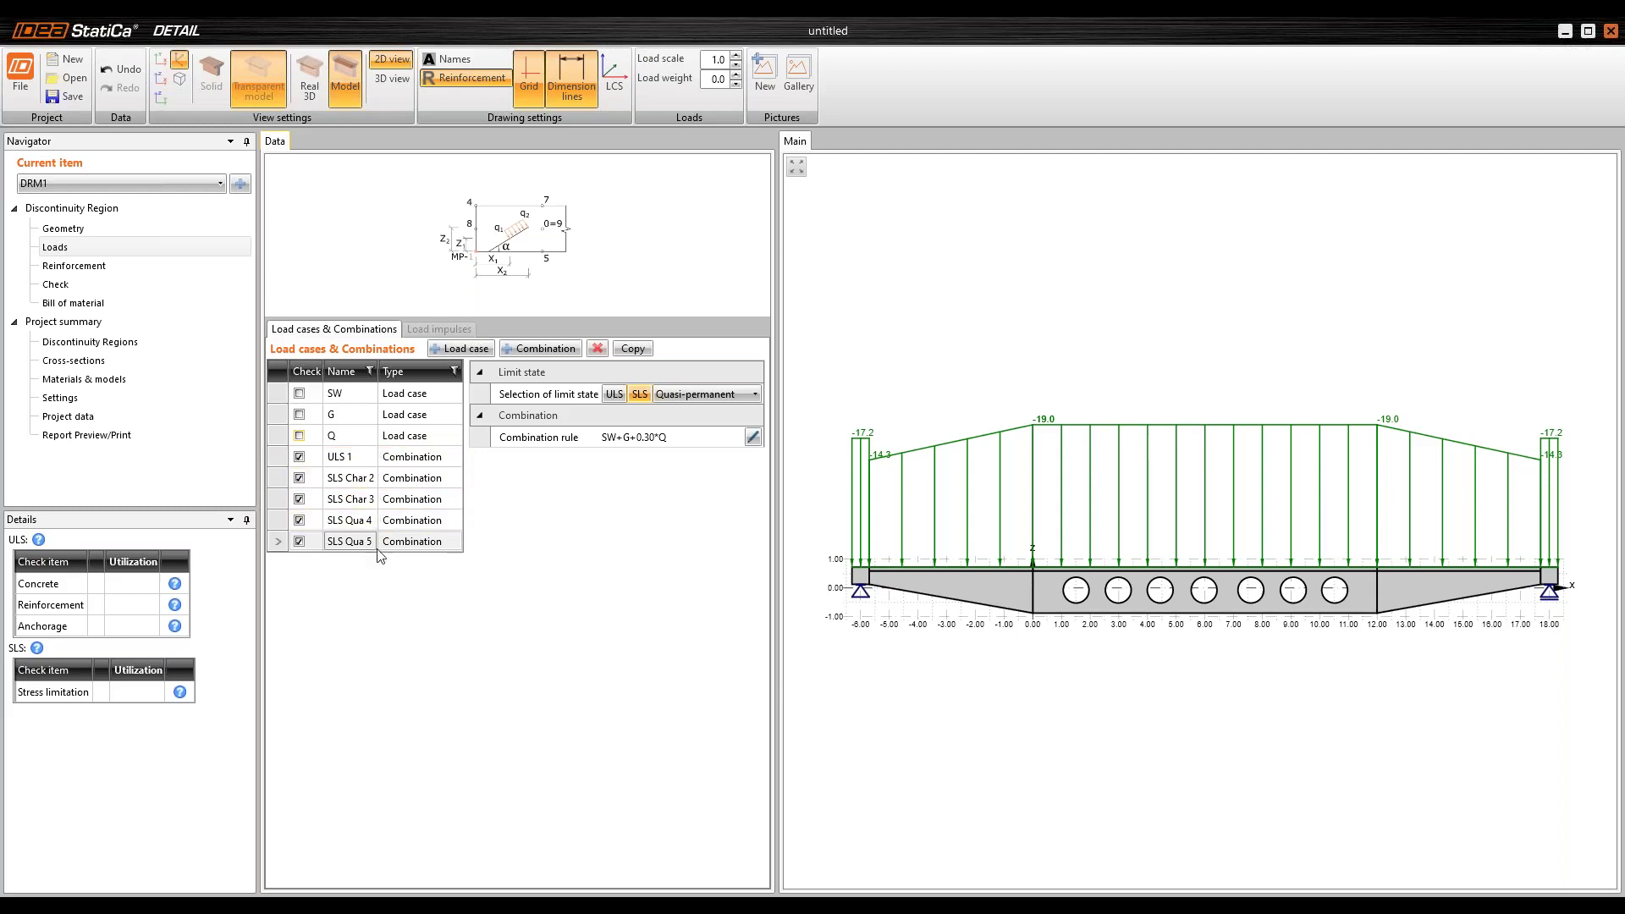
# Step: Switch to manual reinforcement input for the beam and add a group of bars
pyautogui.click(71, 268)
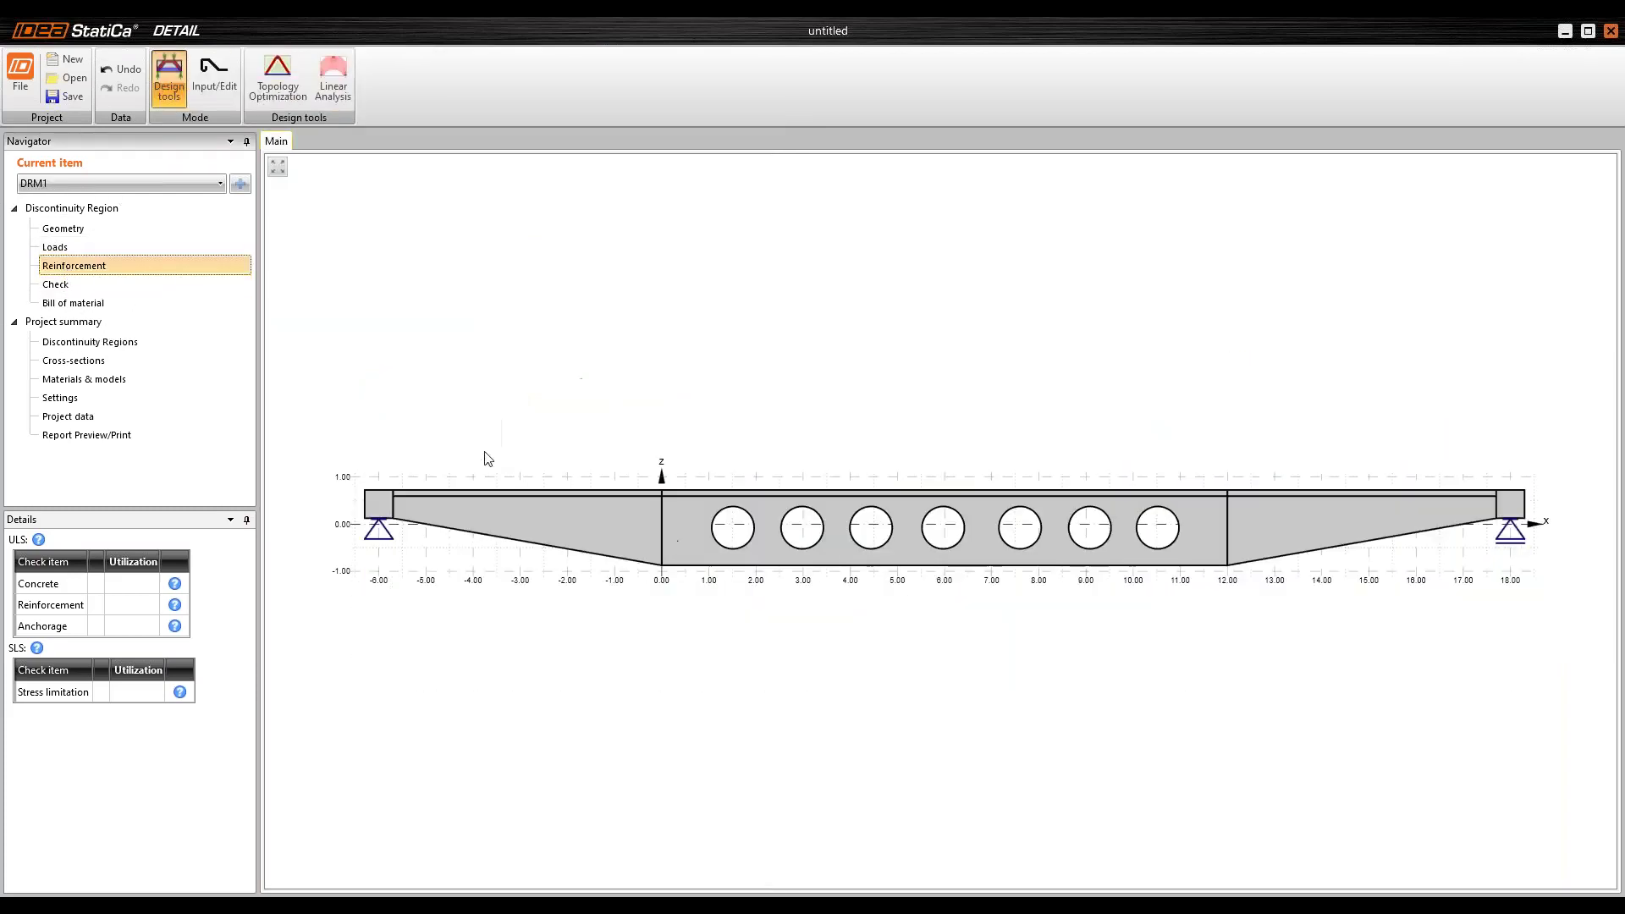
pyautogui.click(227, 92)
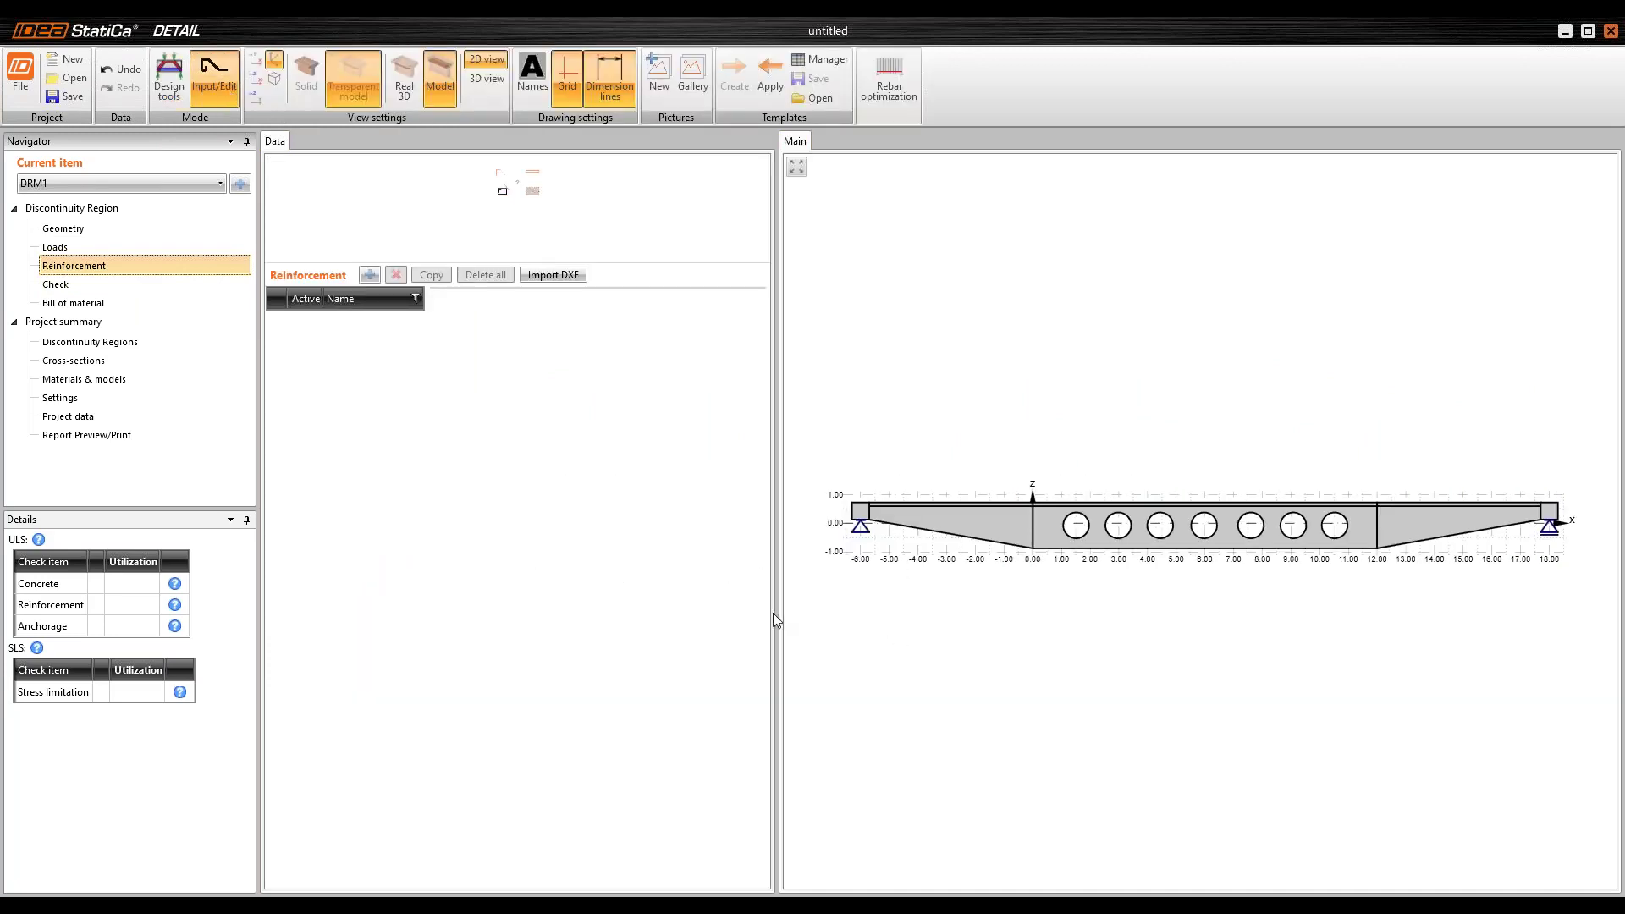
pyautogui.click(373, 279)
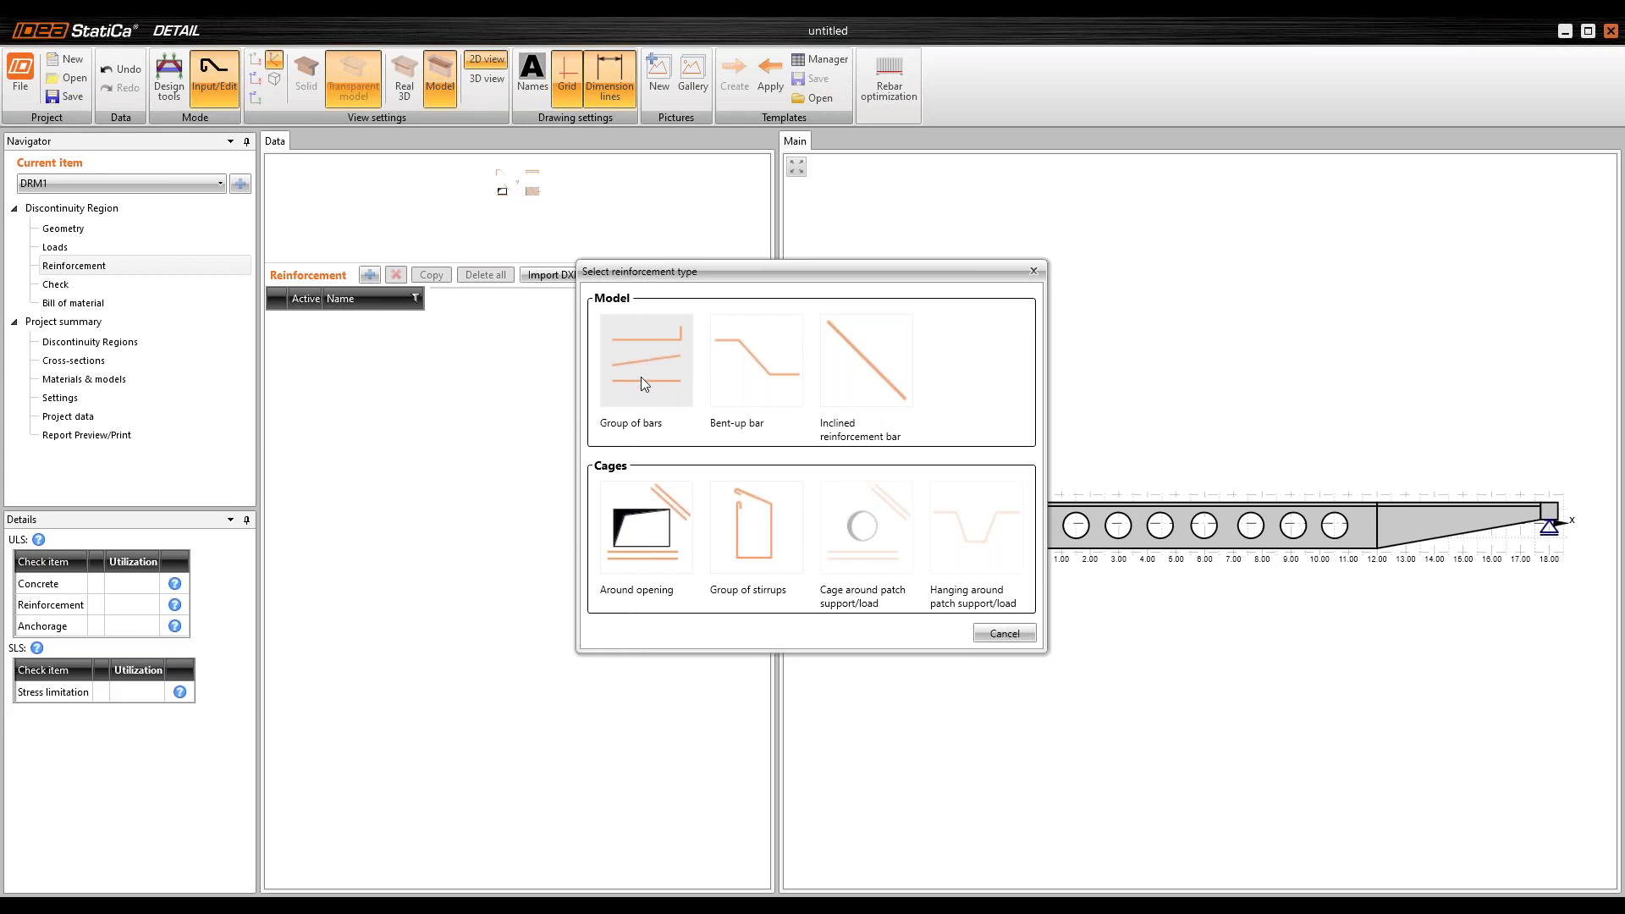
pyautogui.click(660, 386)
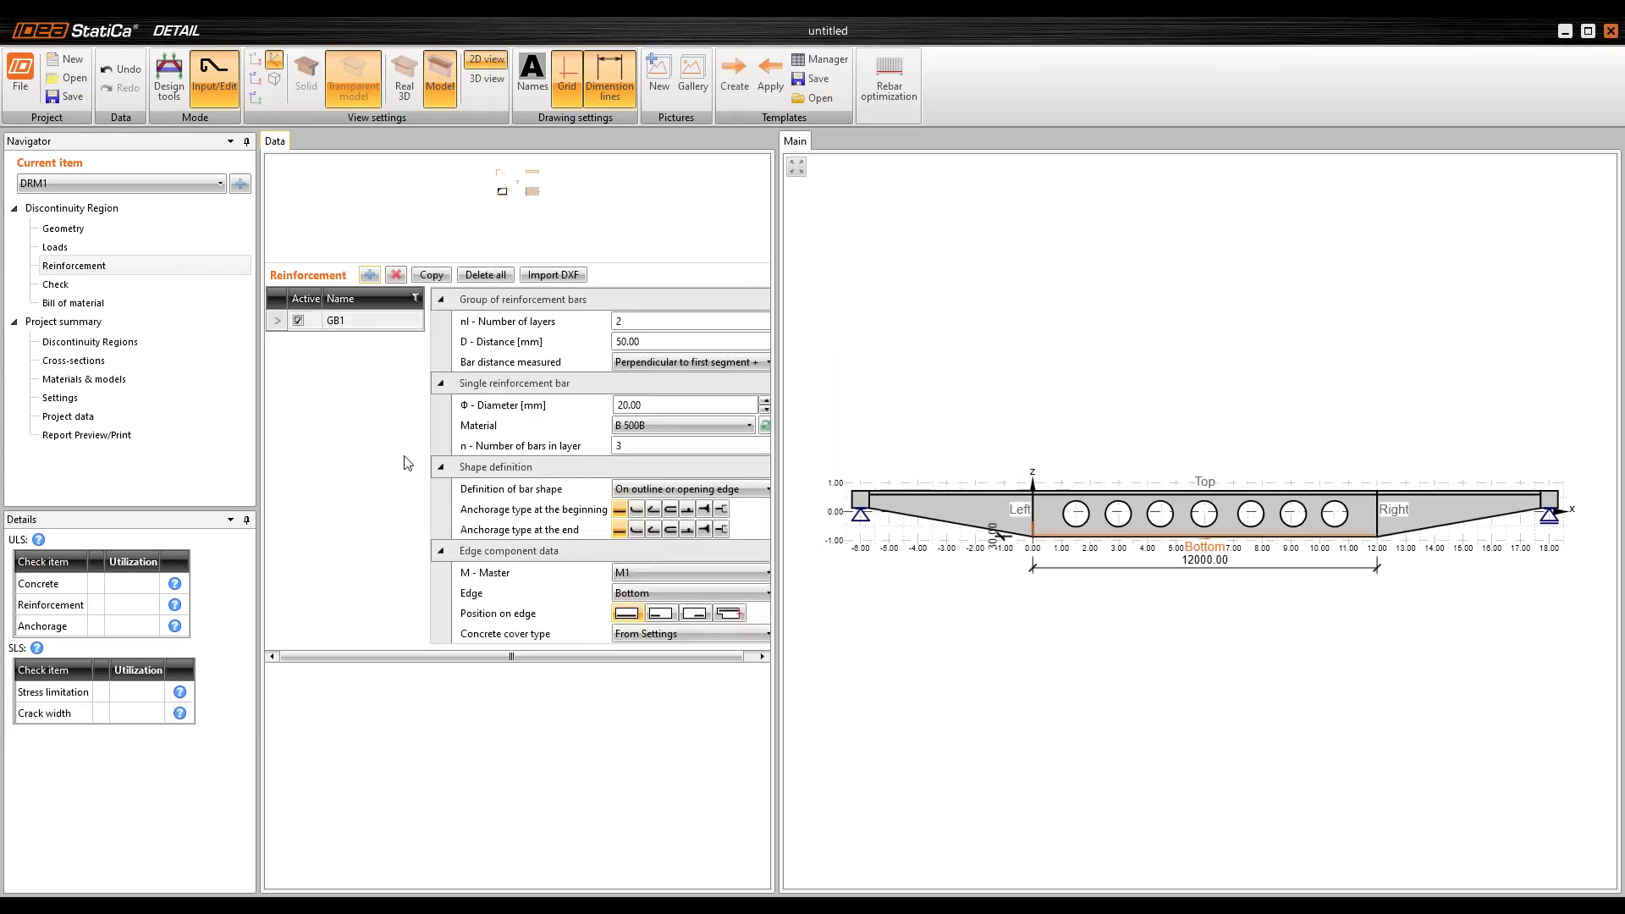
# Step: Define the bar group's shape on more edges, running along outline edges 2, 3 and 4 at the beam's underside
pyautogui.click(628, 490)
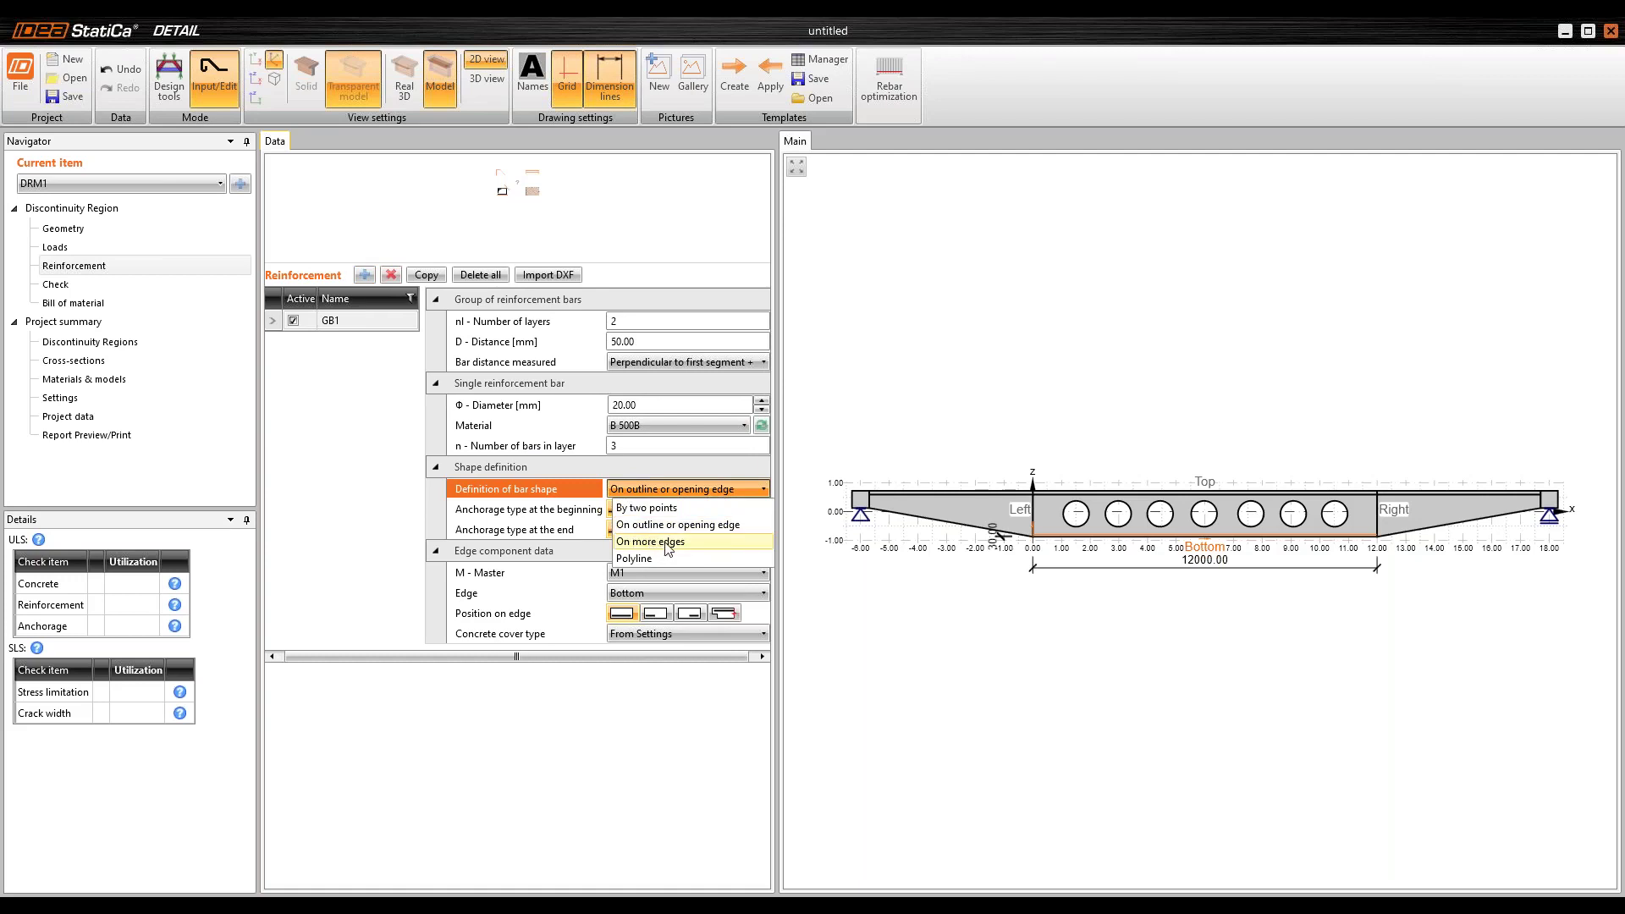
pyautogui.click(669, 542)
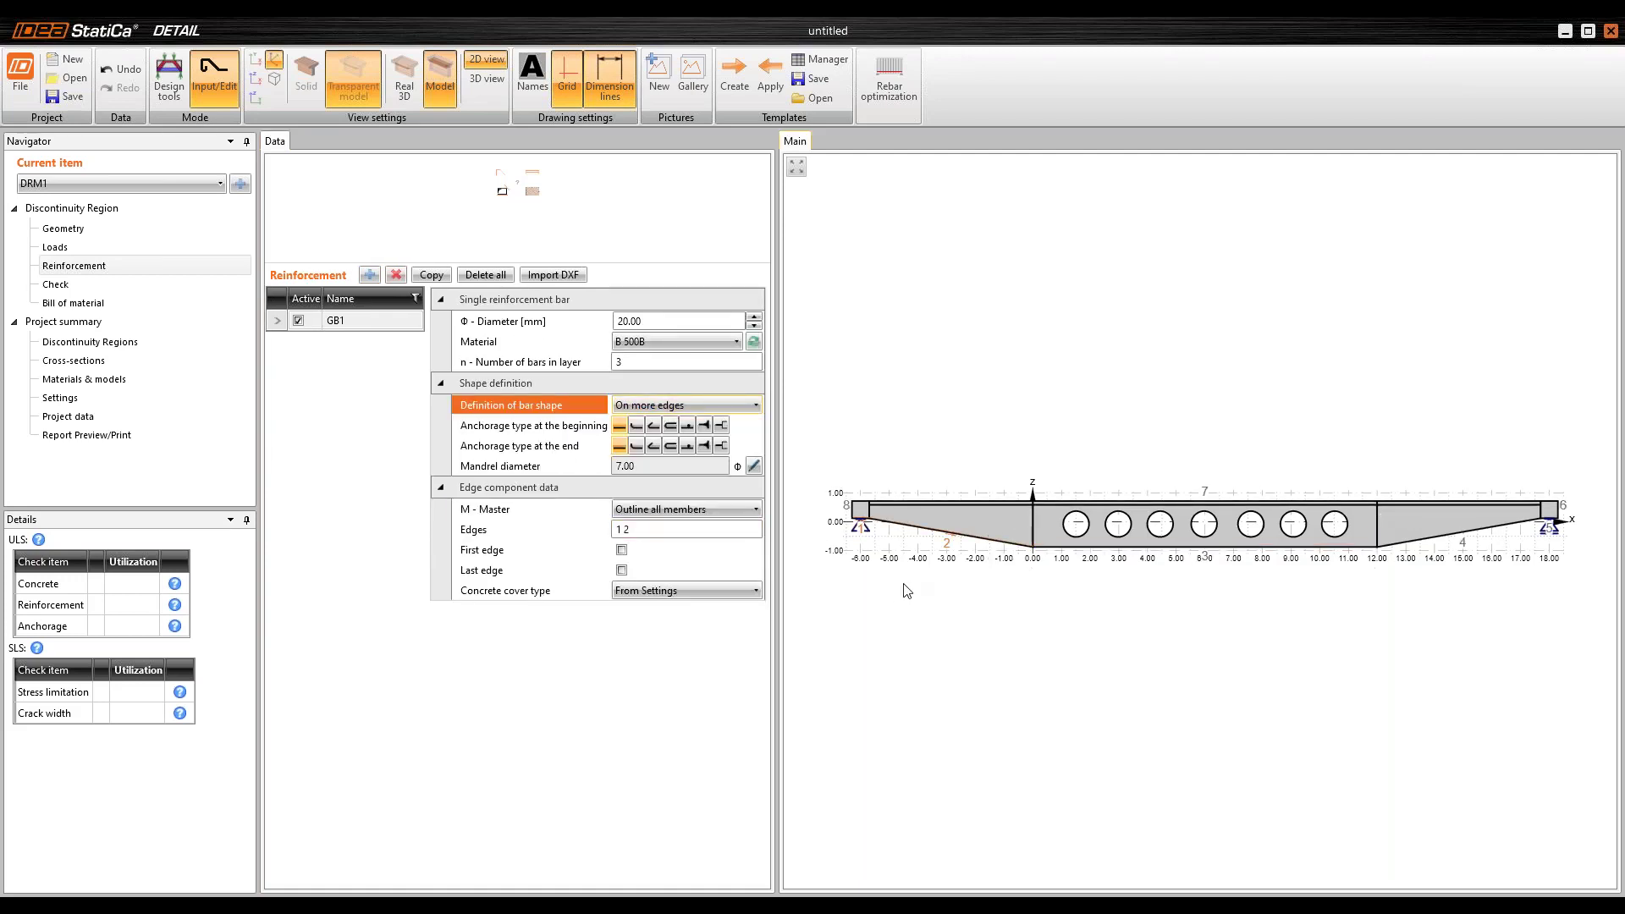
pyautogui.scroll(3, 1117, 567)
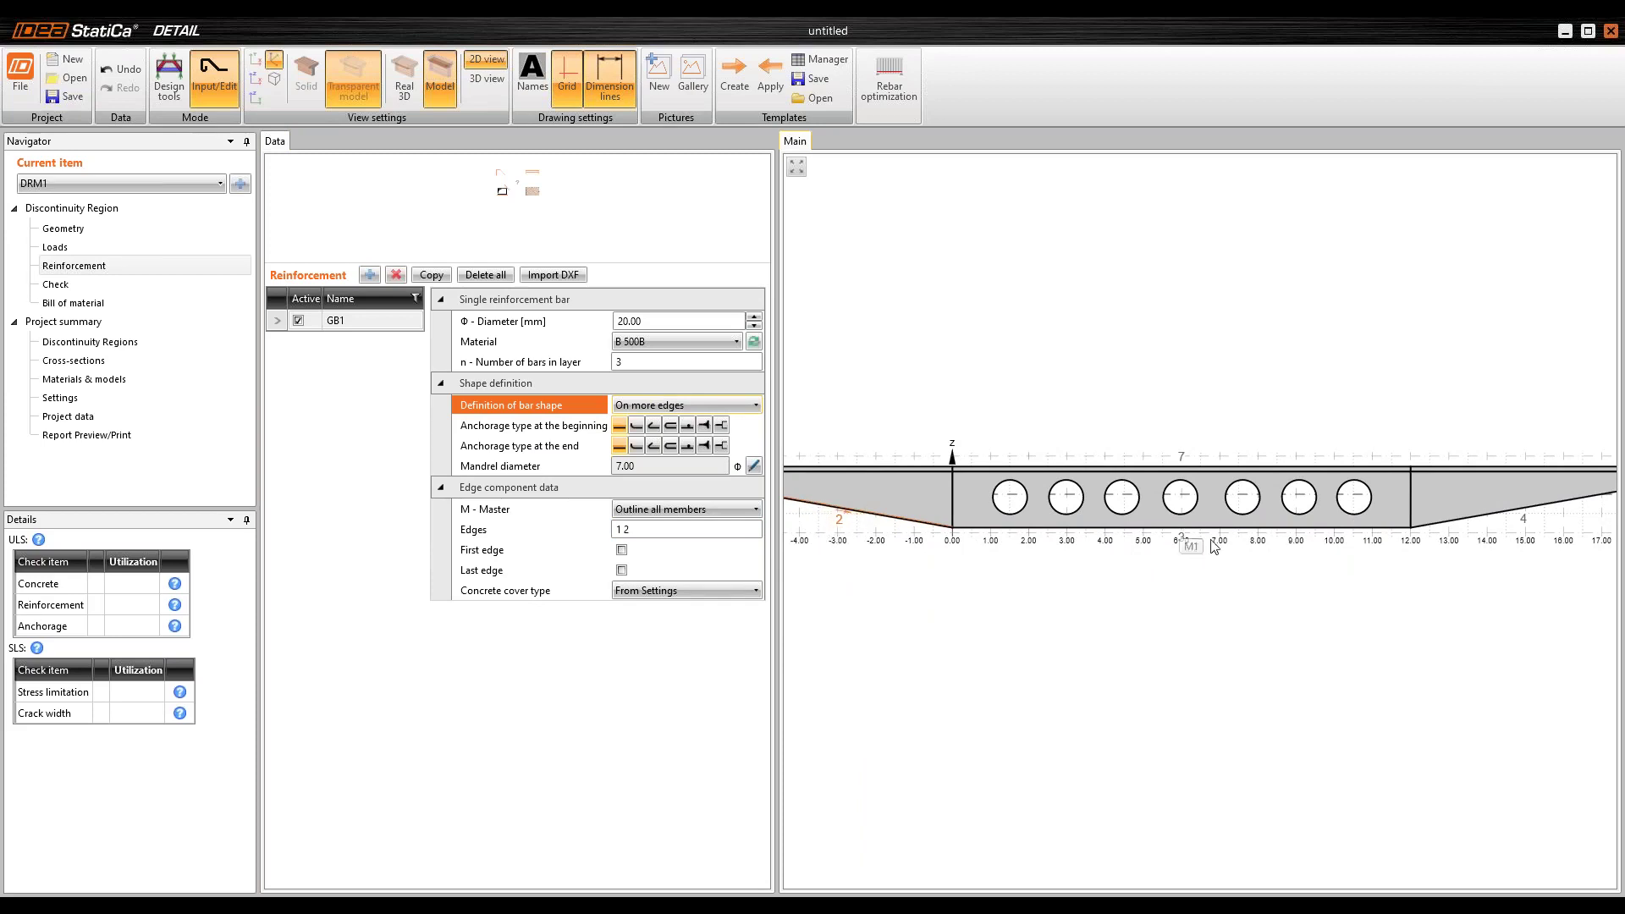
pyautogui.click(574, 531)
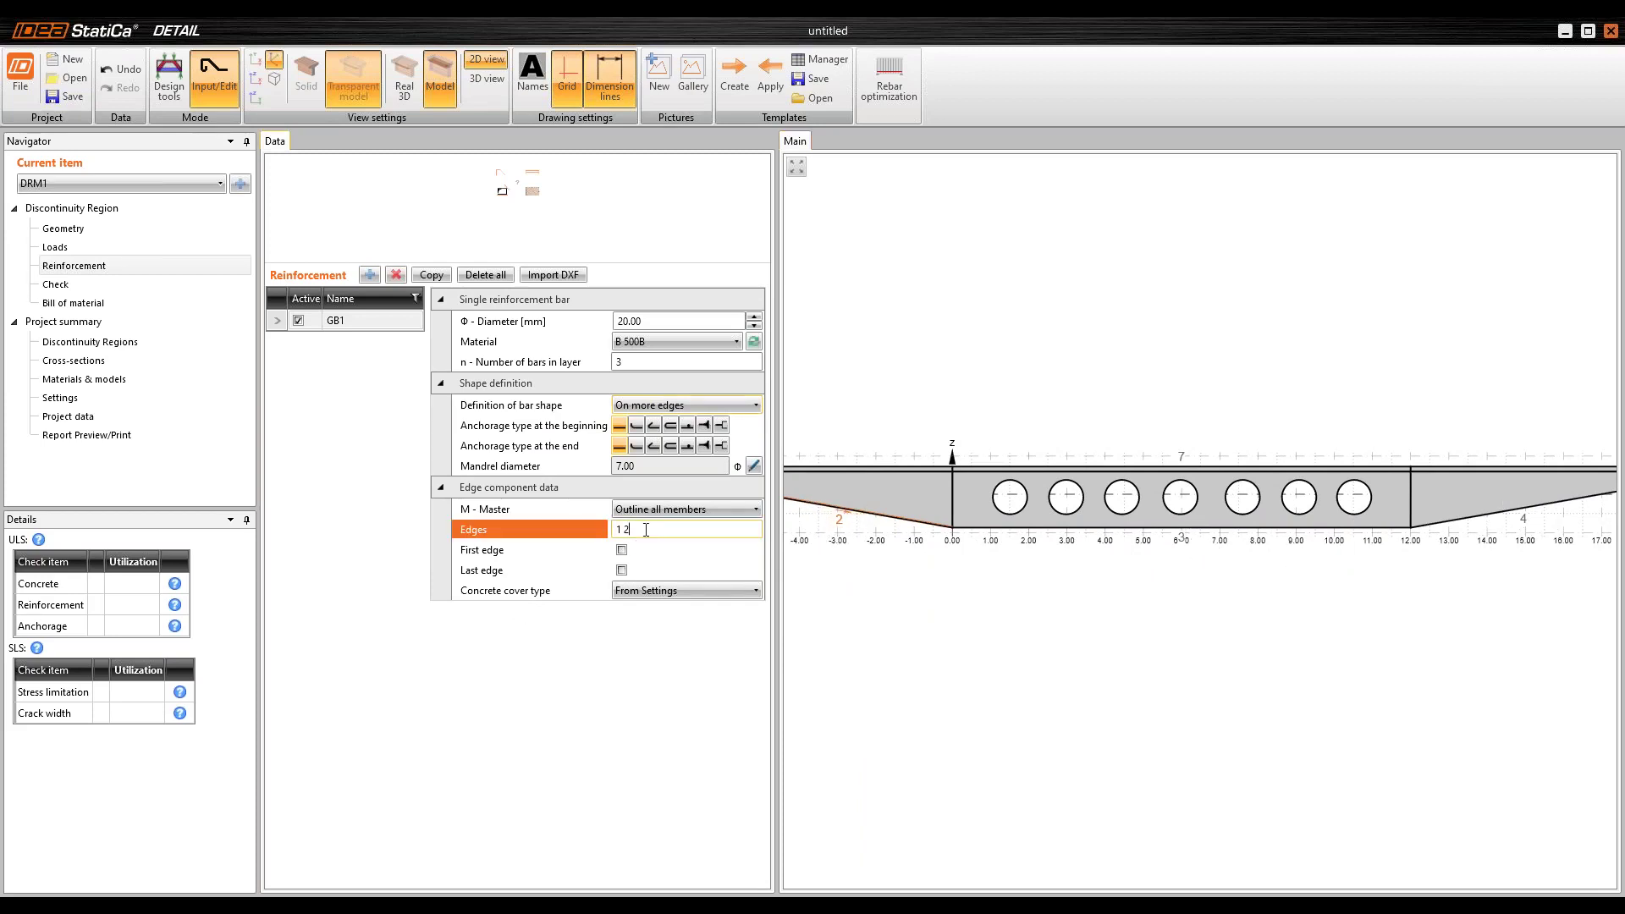
pyautogui.write('2 3 4')
pyautogui.press('Tab')
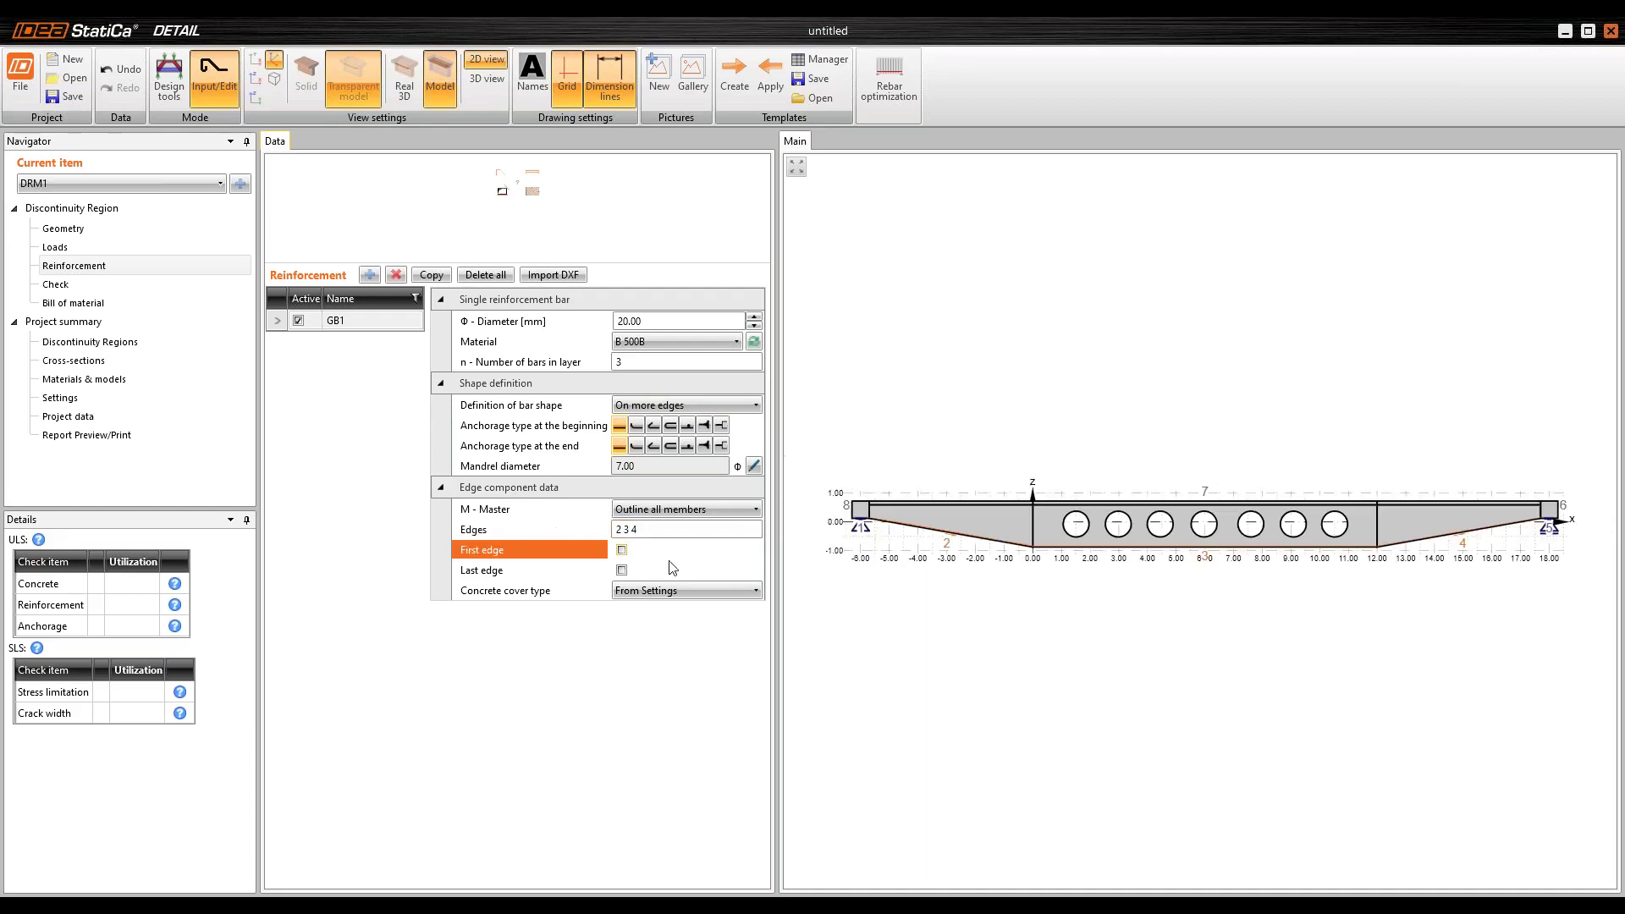
# Step: Set the bar diameter of the first group along the beam's underside to 28 mm
pyautogui.scroll(4, 1005, 539)
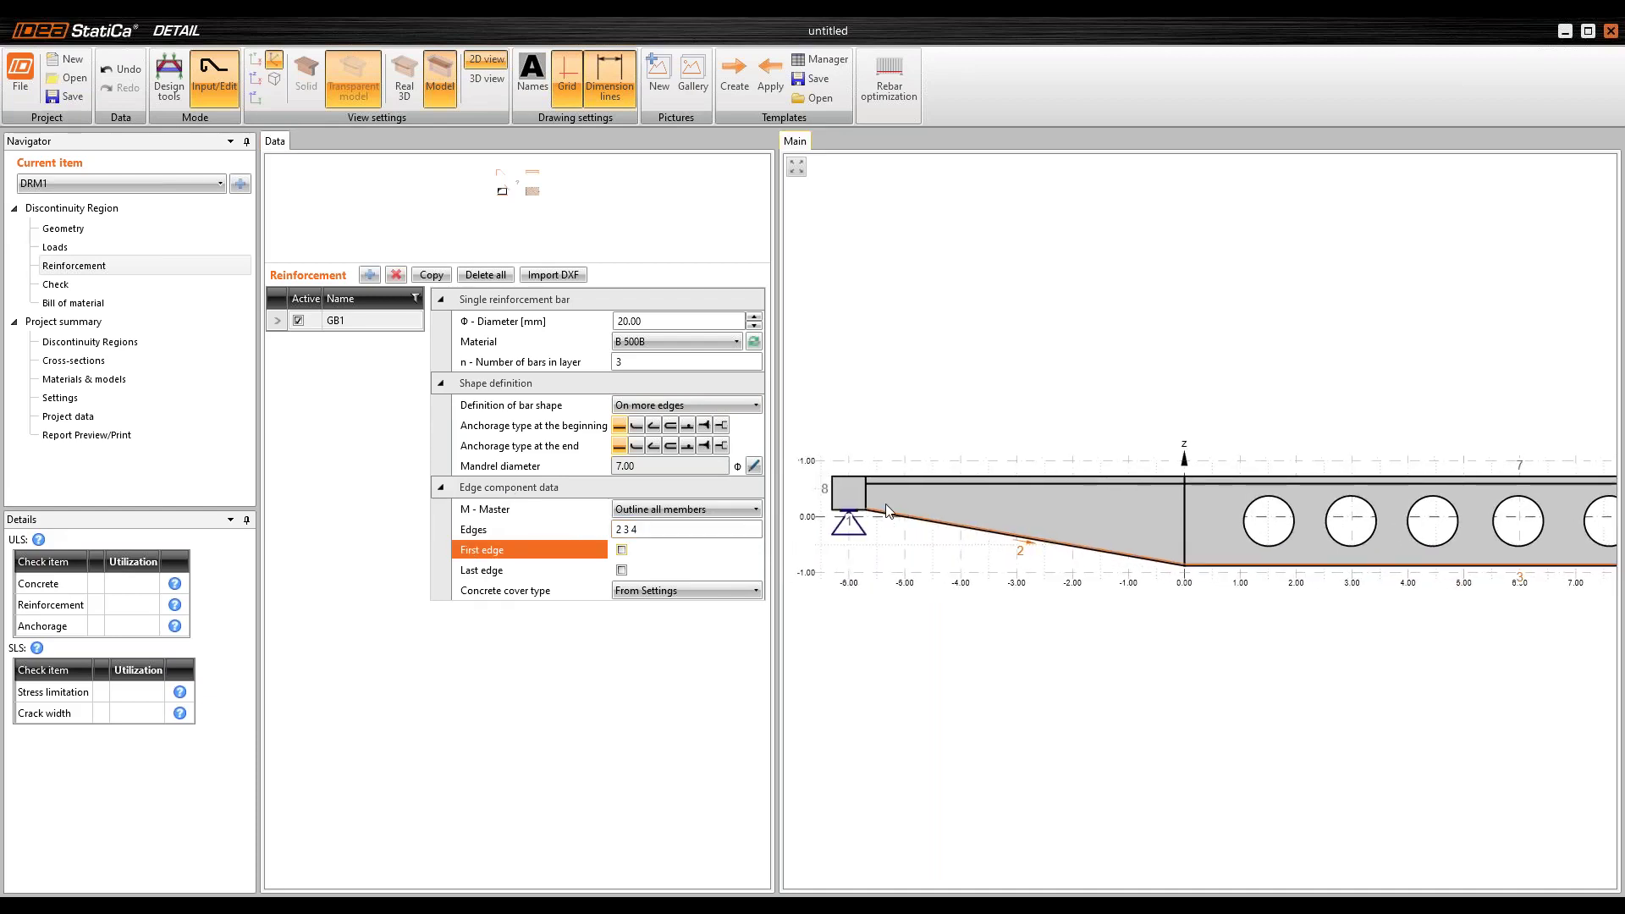
pyautogui.scroll(-1, 900, 538)
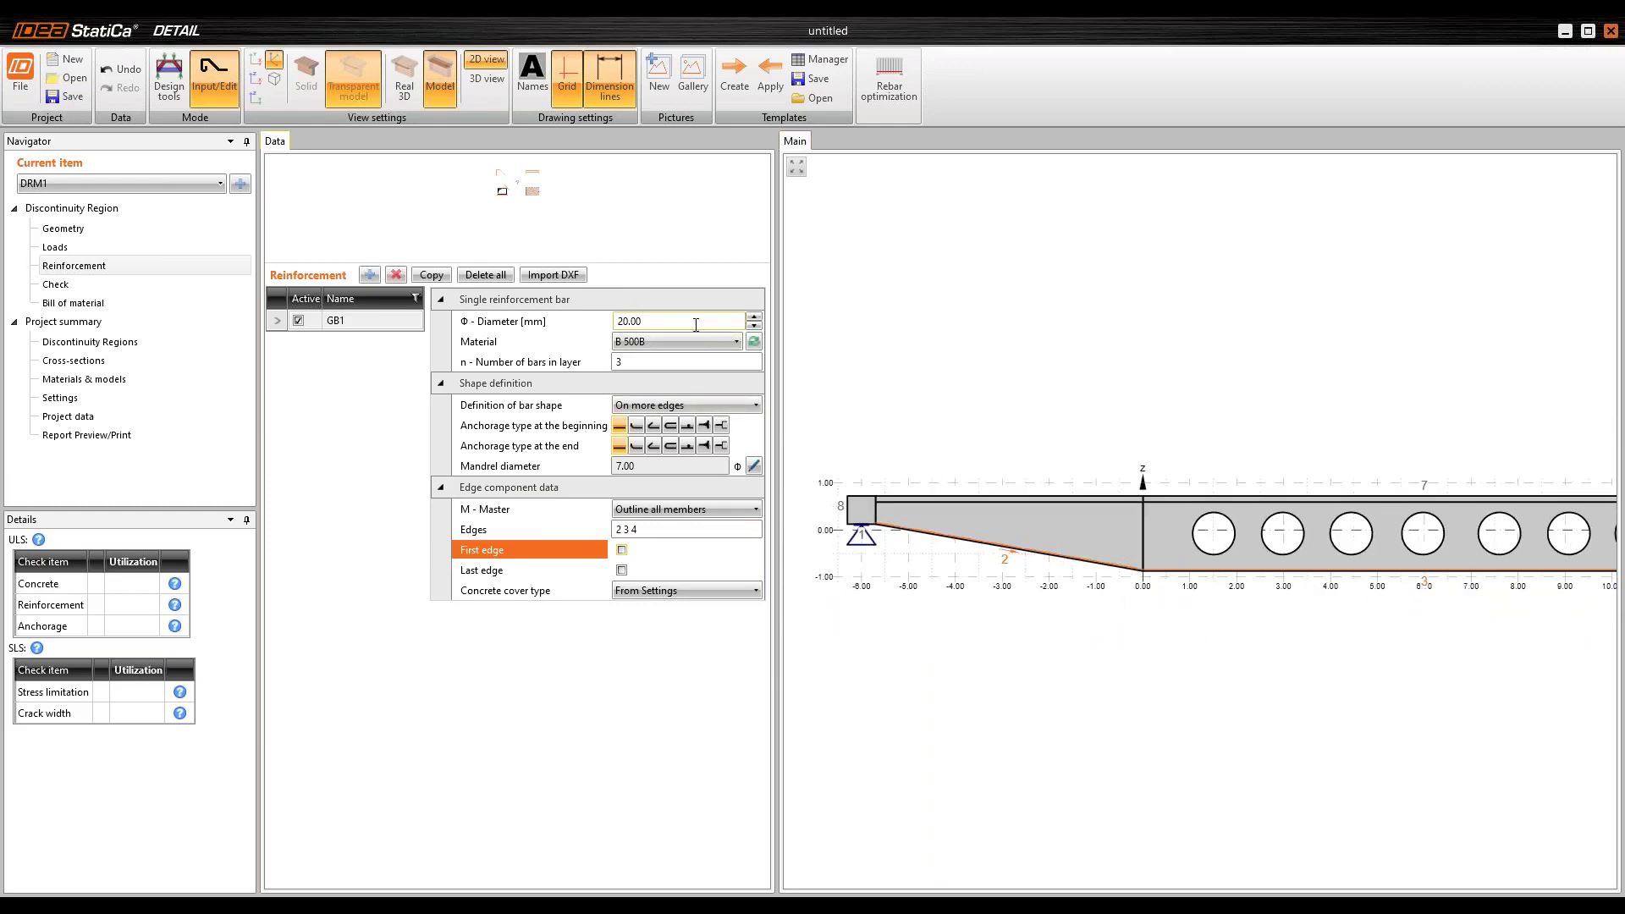
pyautogui.click(677, 322)
pyautogui.write('2')
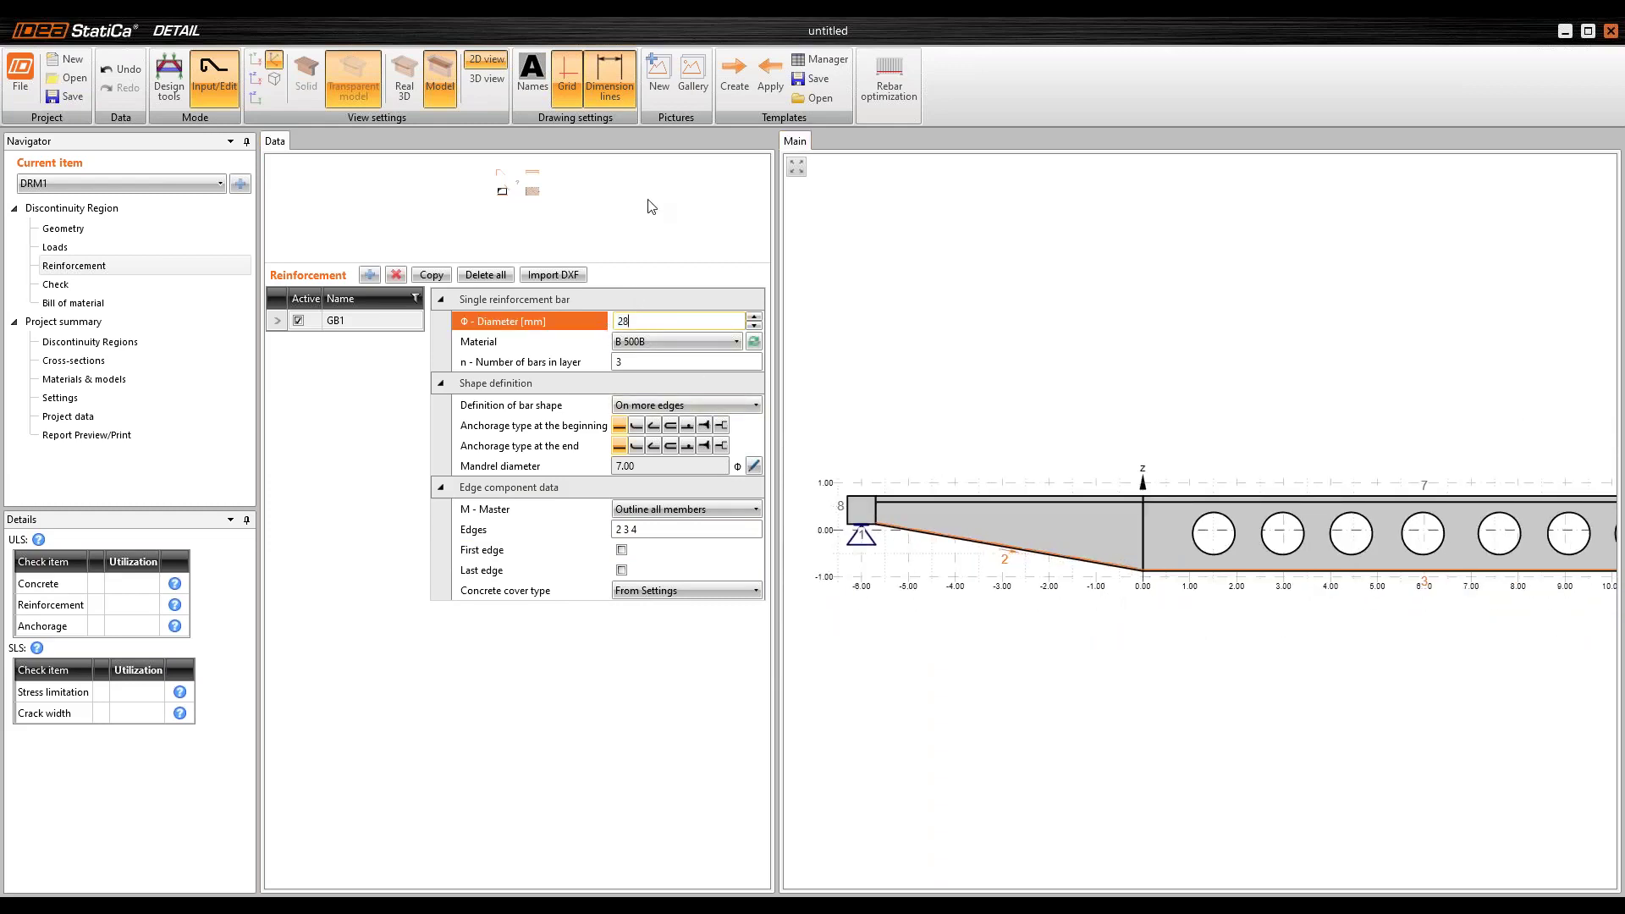
pyautogui.write('8')
pyautogui.press('Tab')
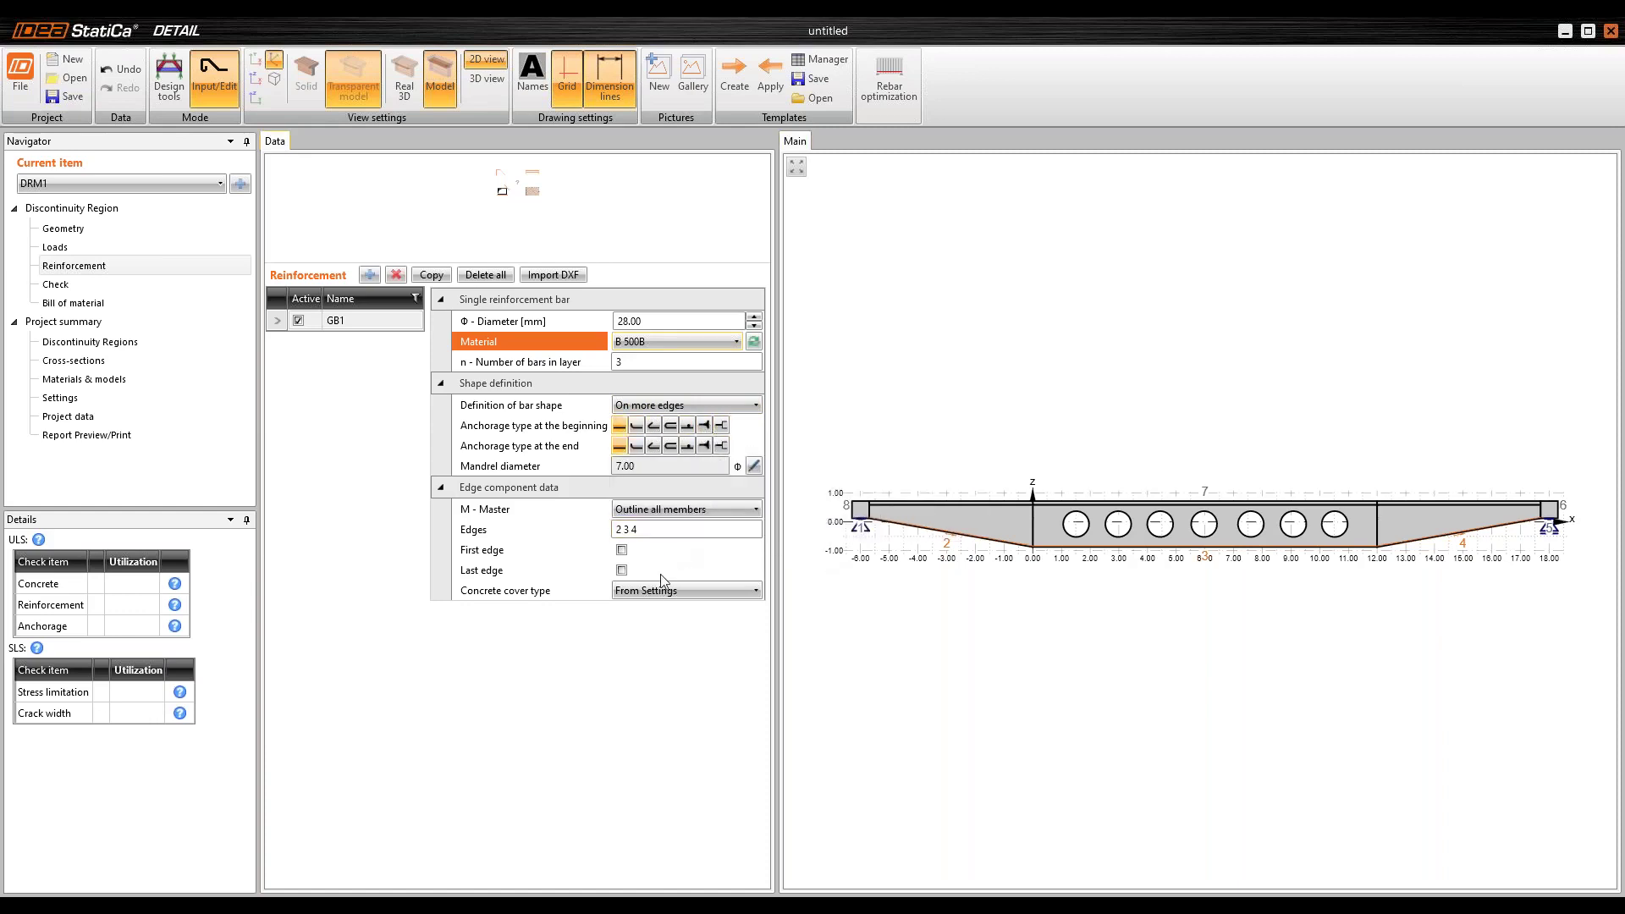
# Step: Limit the first bar group's extent on the haunches, with a first edge value of -3000 mm and a last edge value of 3000 mm
pyautogui.scroll(5, 951, 534)
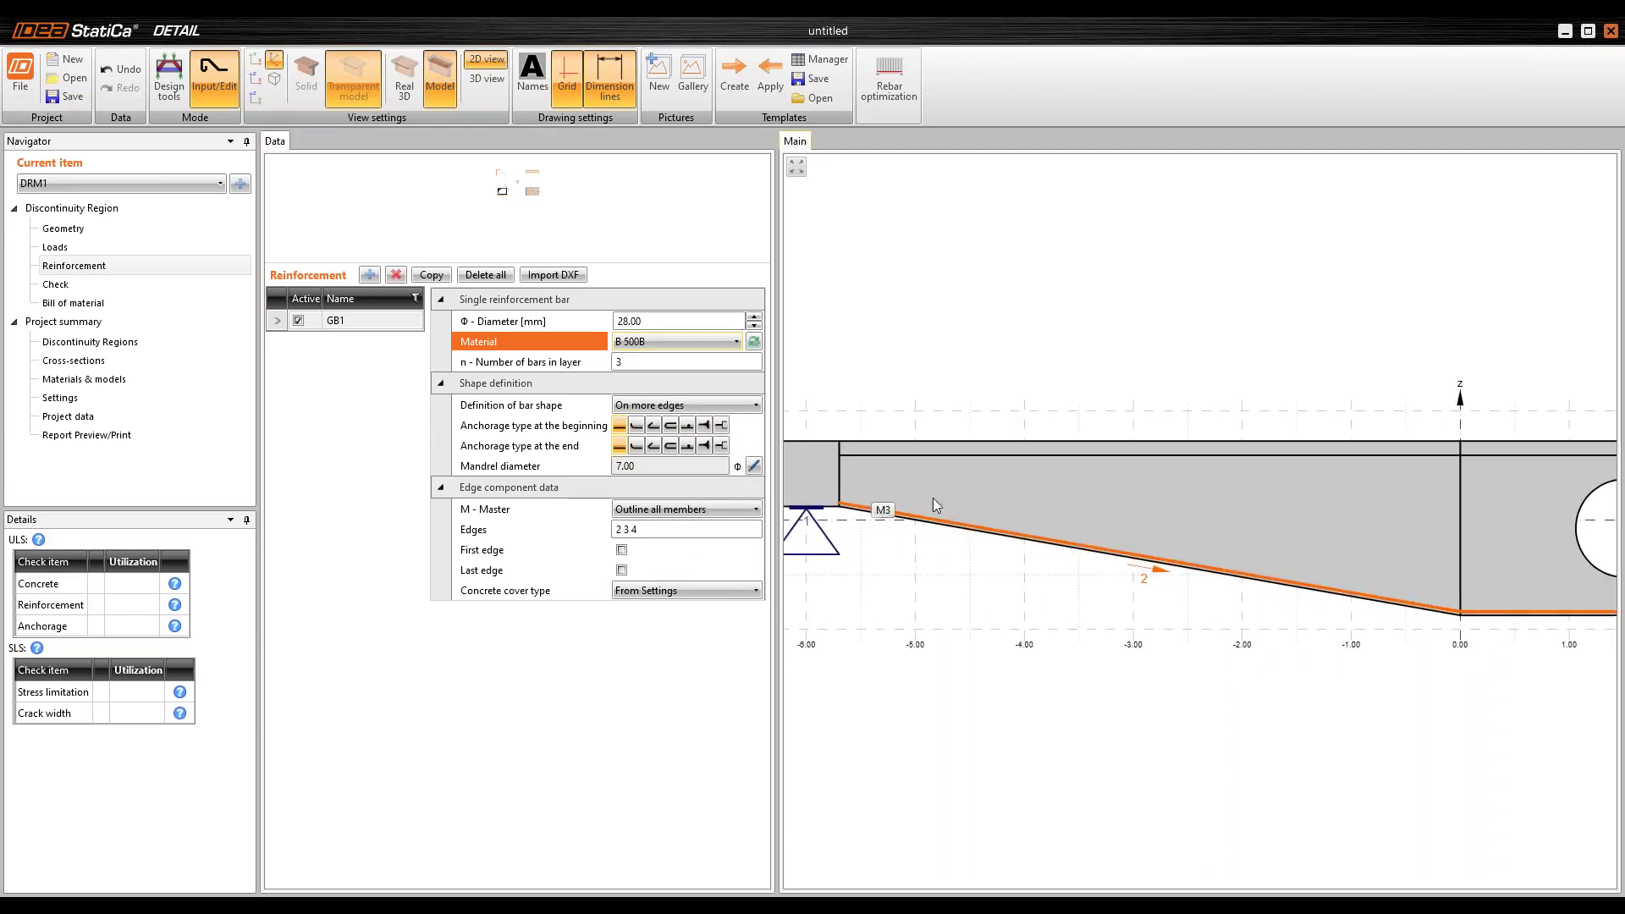
pyautogui.click(622, 550)
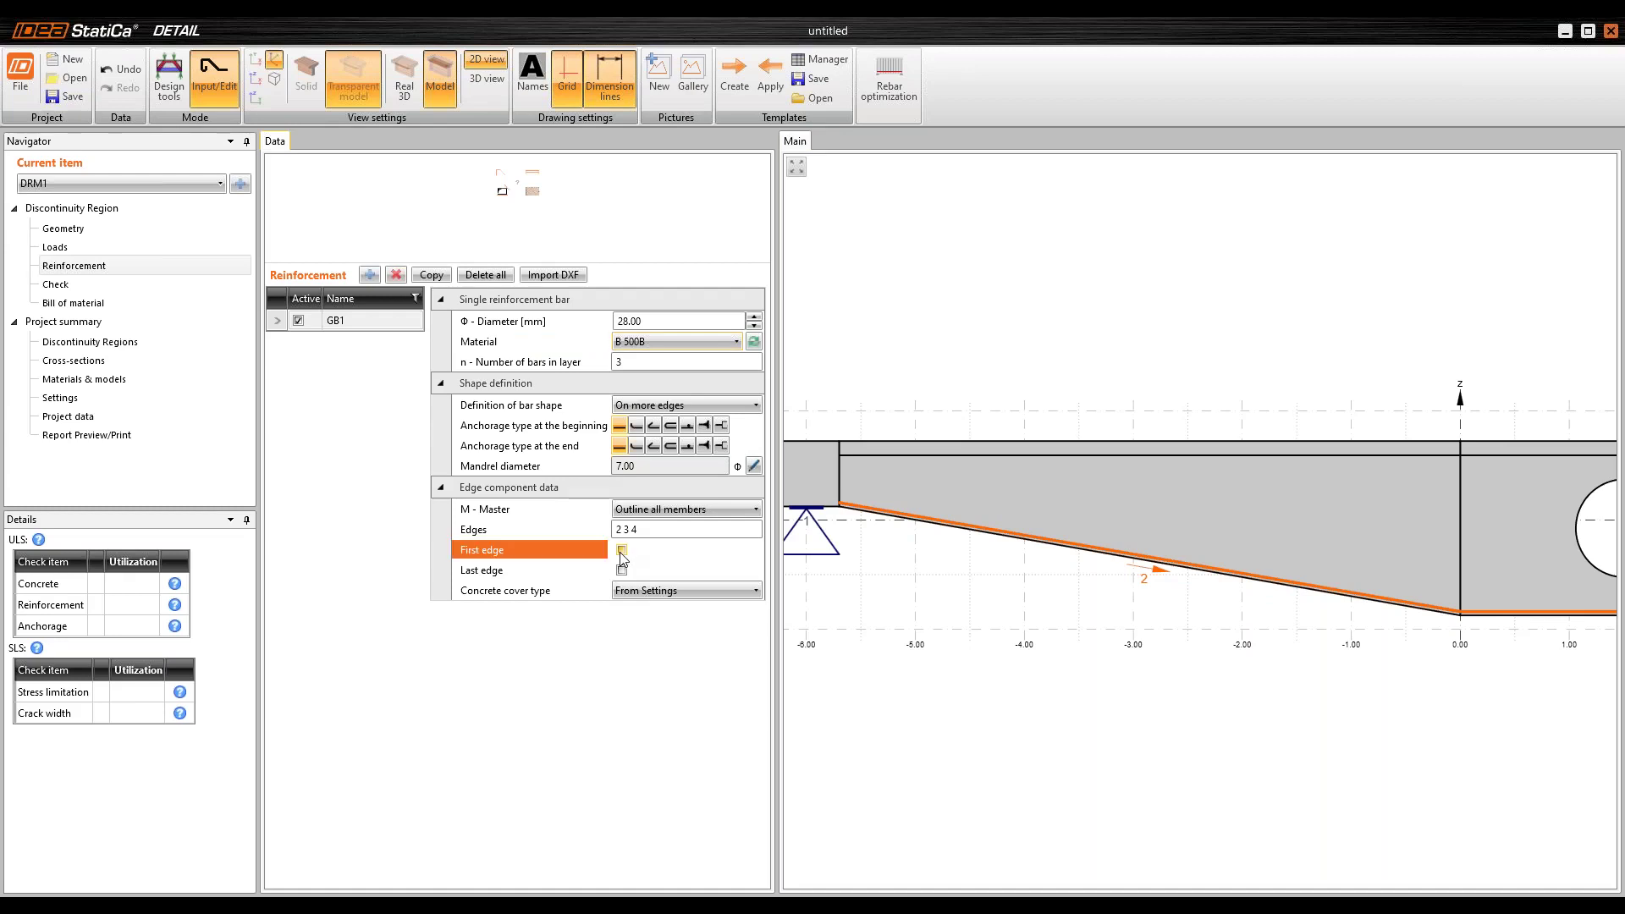
pyautogui.click(621, 571)
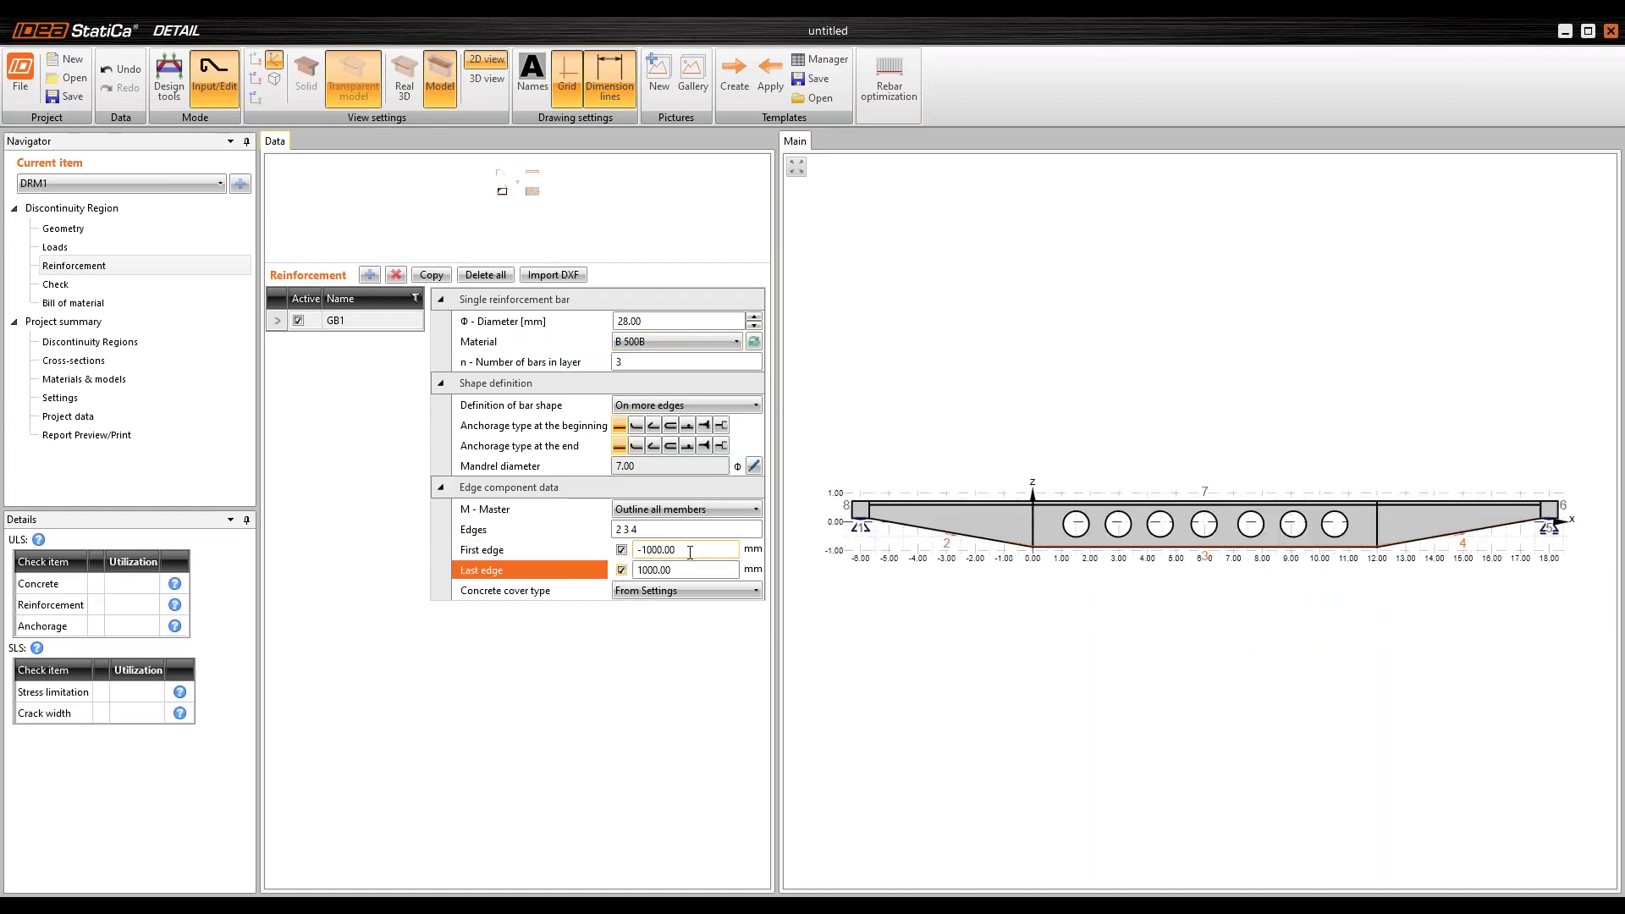
pyautogui.moveTo(689, 550); pyautogui.dragTo(635, 551)
pyautogui.write('-5')
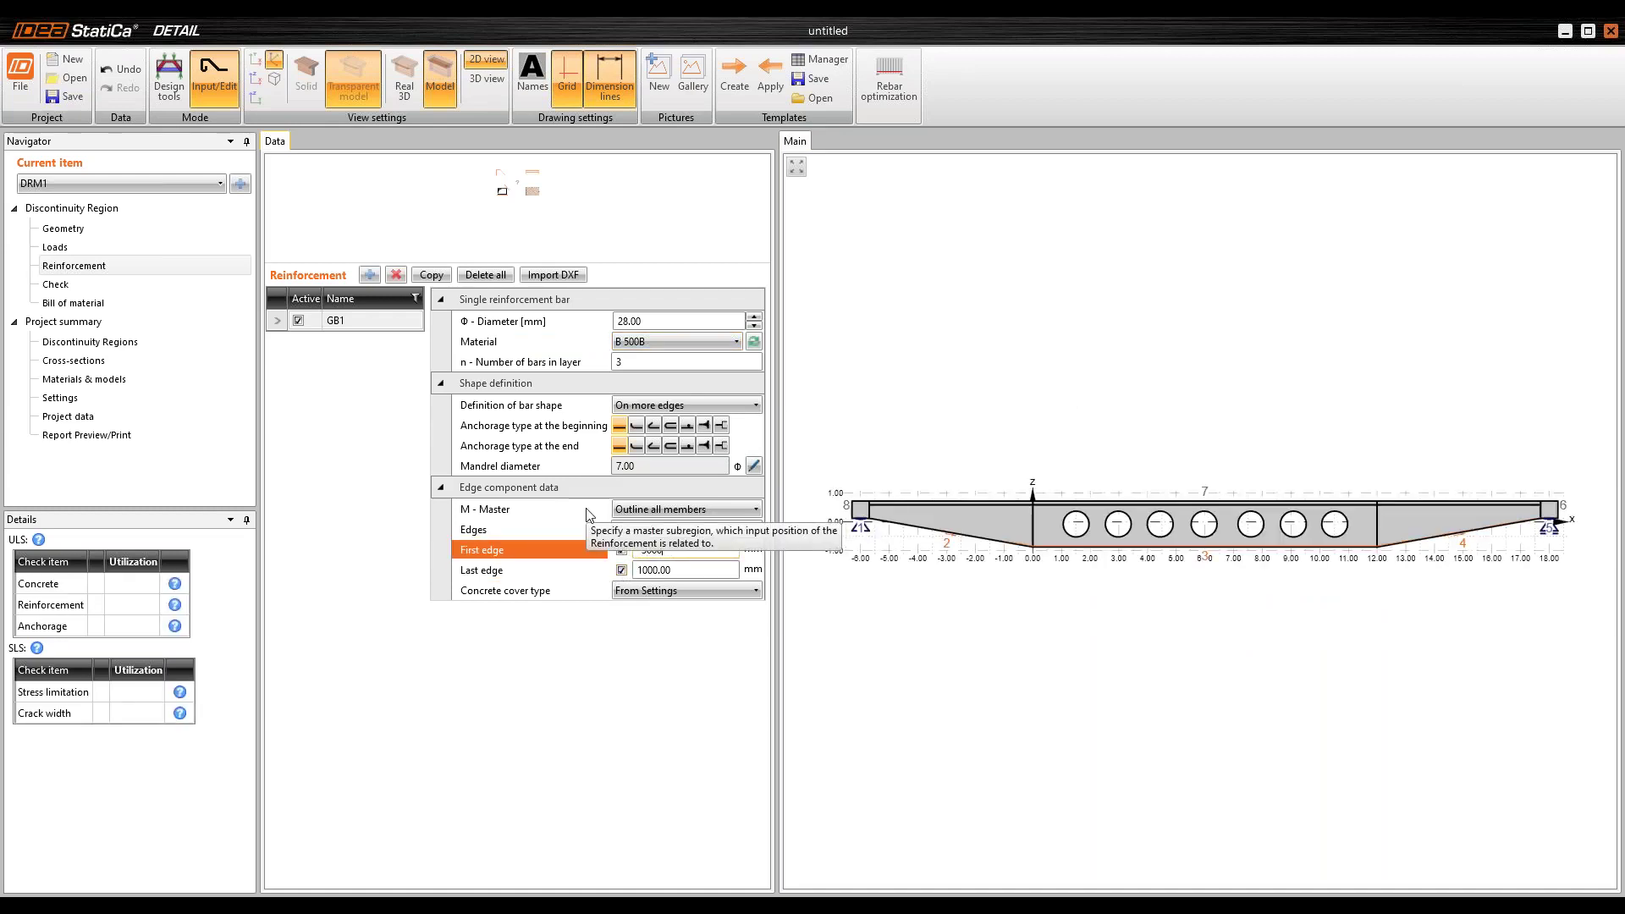
pyautogui.moveTo(687, 570); pyautogui.dragTo(638, 582)
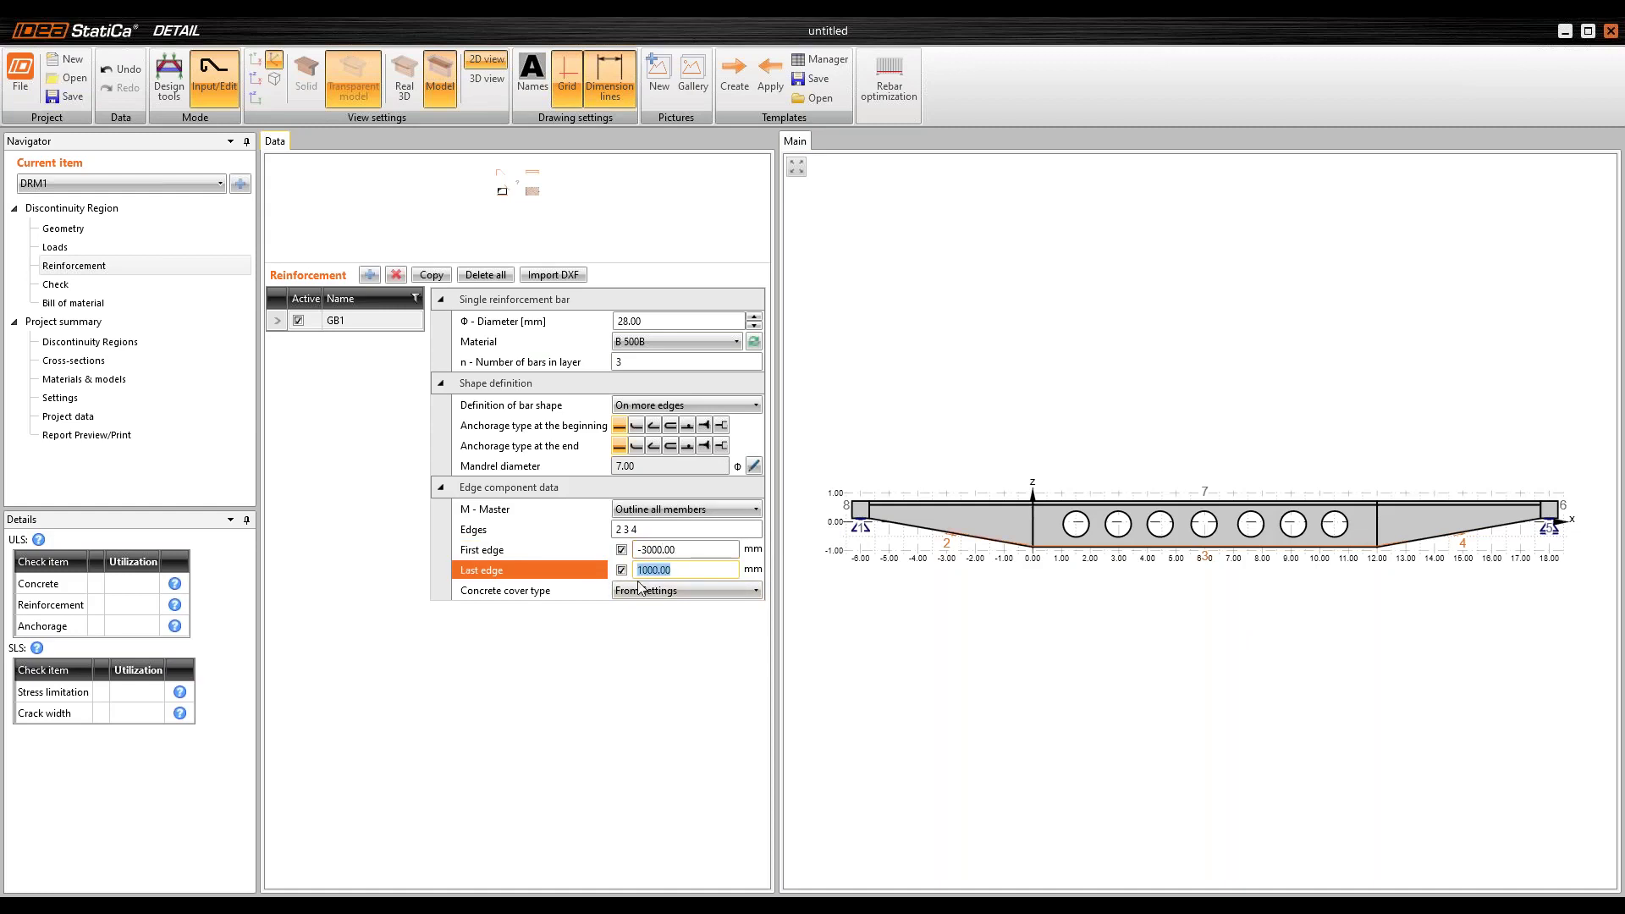
pyautogui.write('3000')
pyautogui.press('Tab')
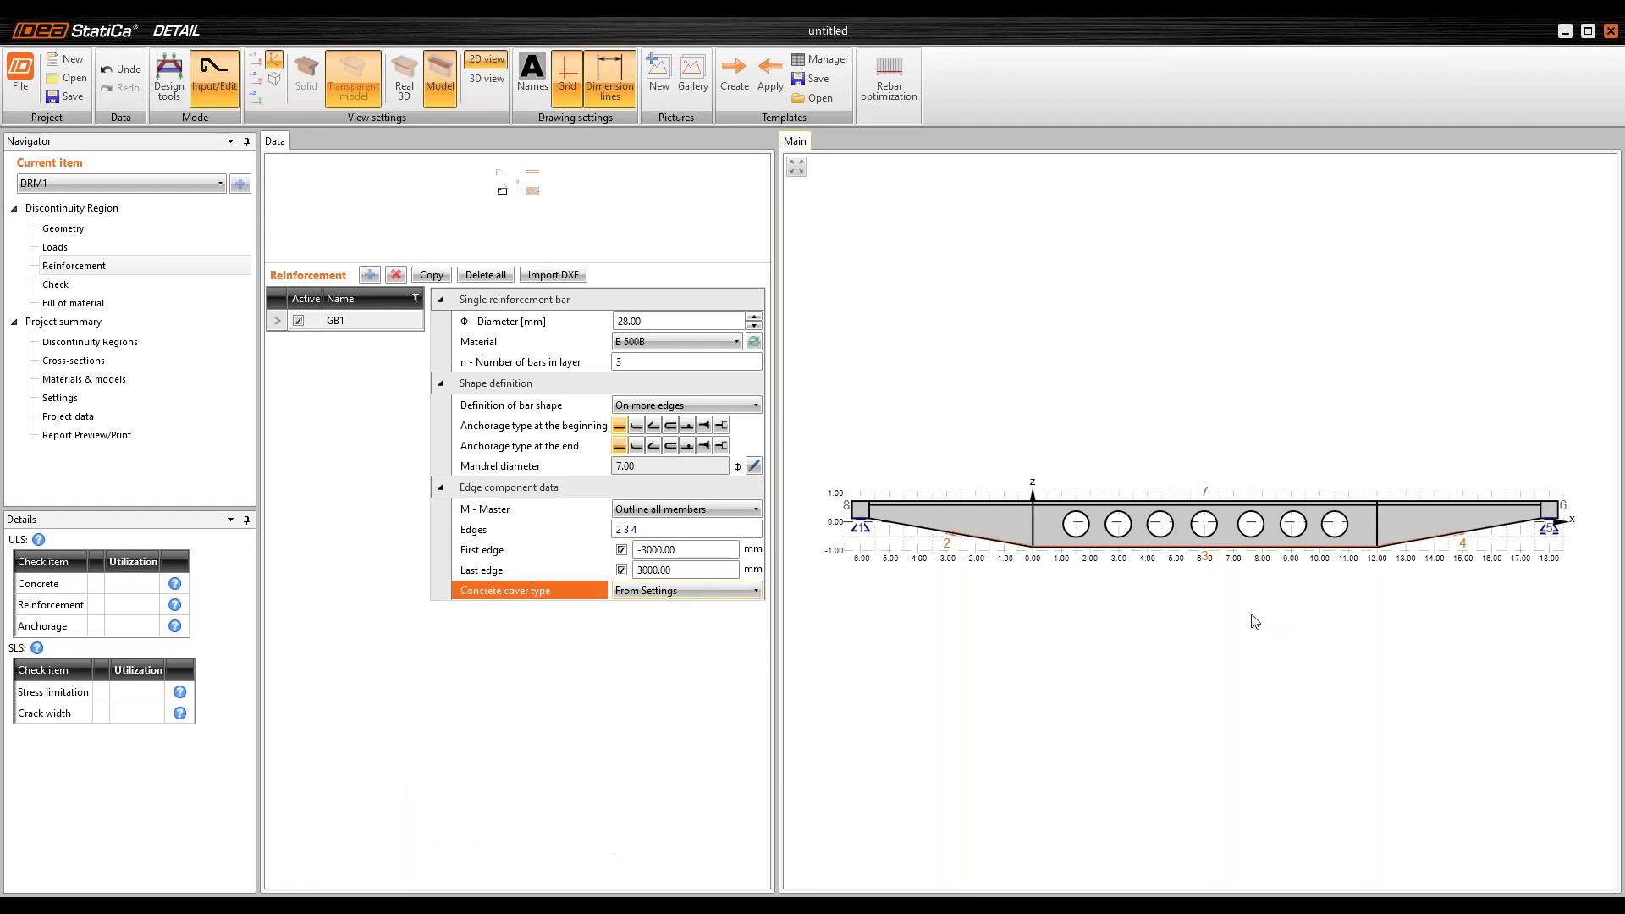
# Step: Examine where the first group's bars end on both sloping haunch edges of the beam
pyautogui.scroll(5, 931, 548)
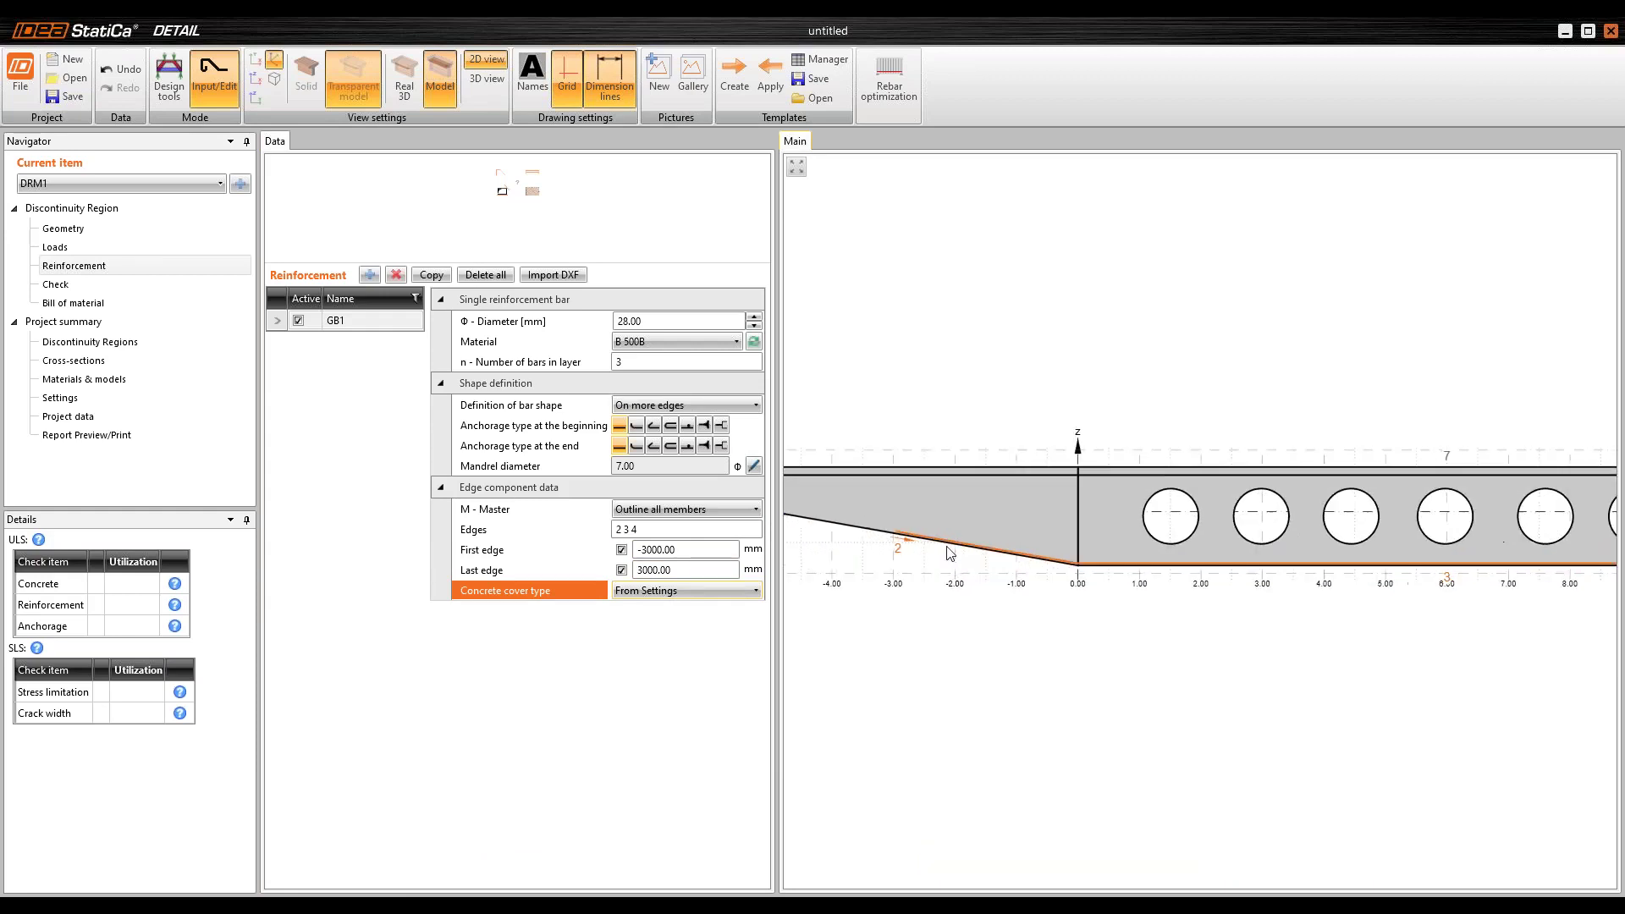
pyautogui.scroll(7, 905, 547)
pyautogui.scroll(-7, 907, 550)
pyautogui.moveTo(1208, 577); pyautogui.dragTo(854, 567, button='middle')
pyautogui.scroll(1, 1587, 544)
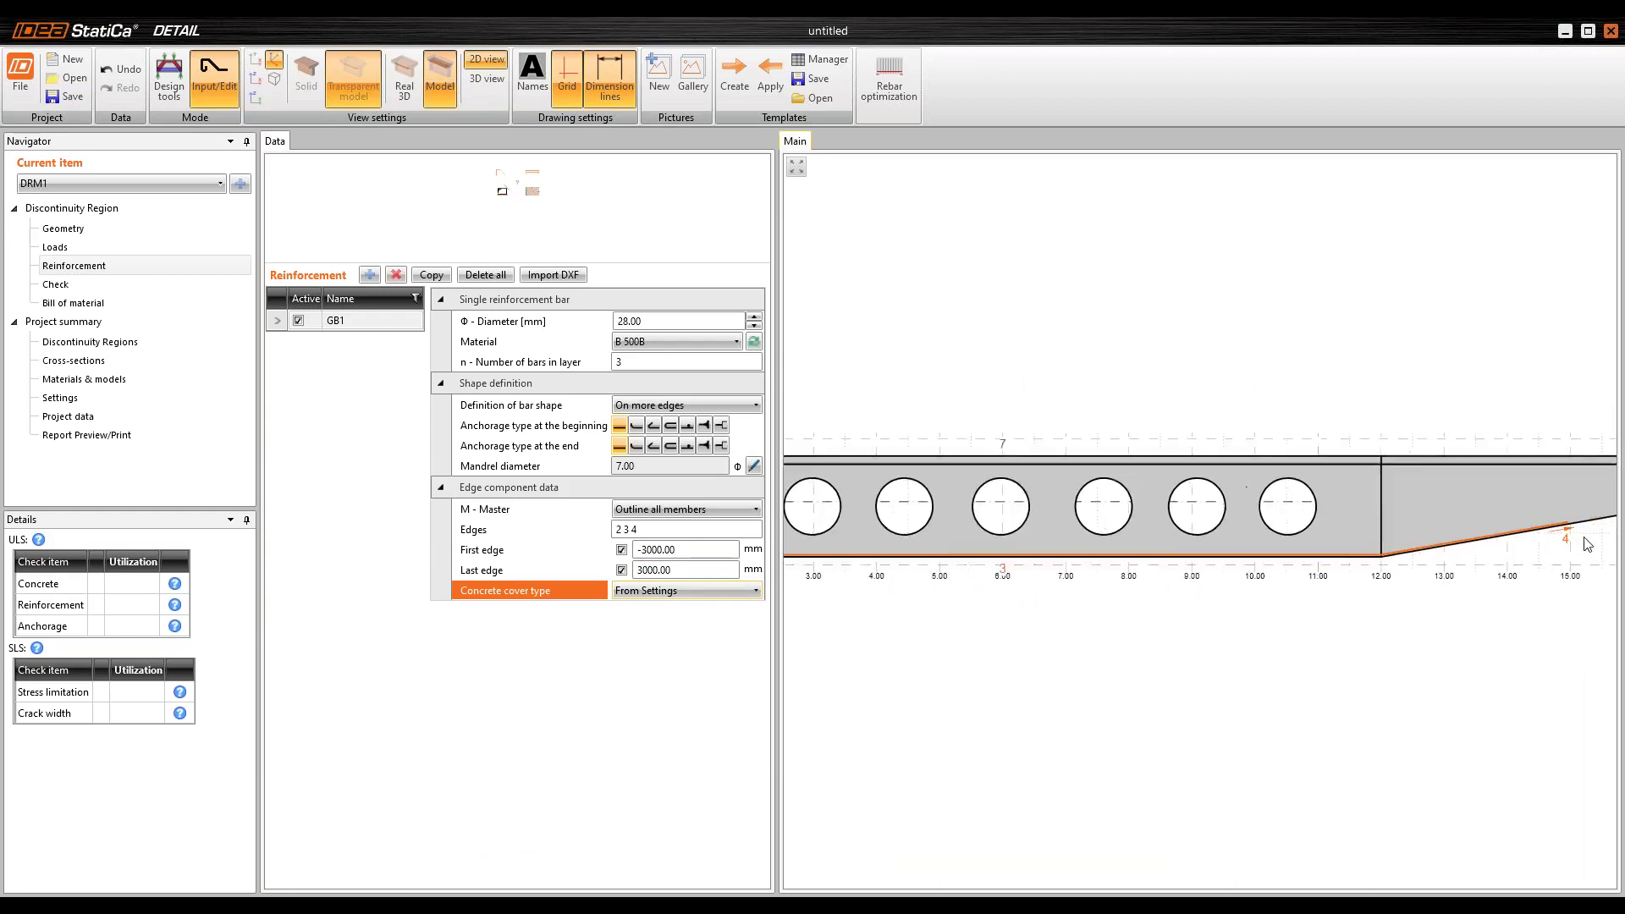
pyautogui.scroll(3, 1561, 539)
pyautogui.scroll(-5, 1502, 557)
pyautogui.scroll(10, 1167, 480)
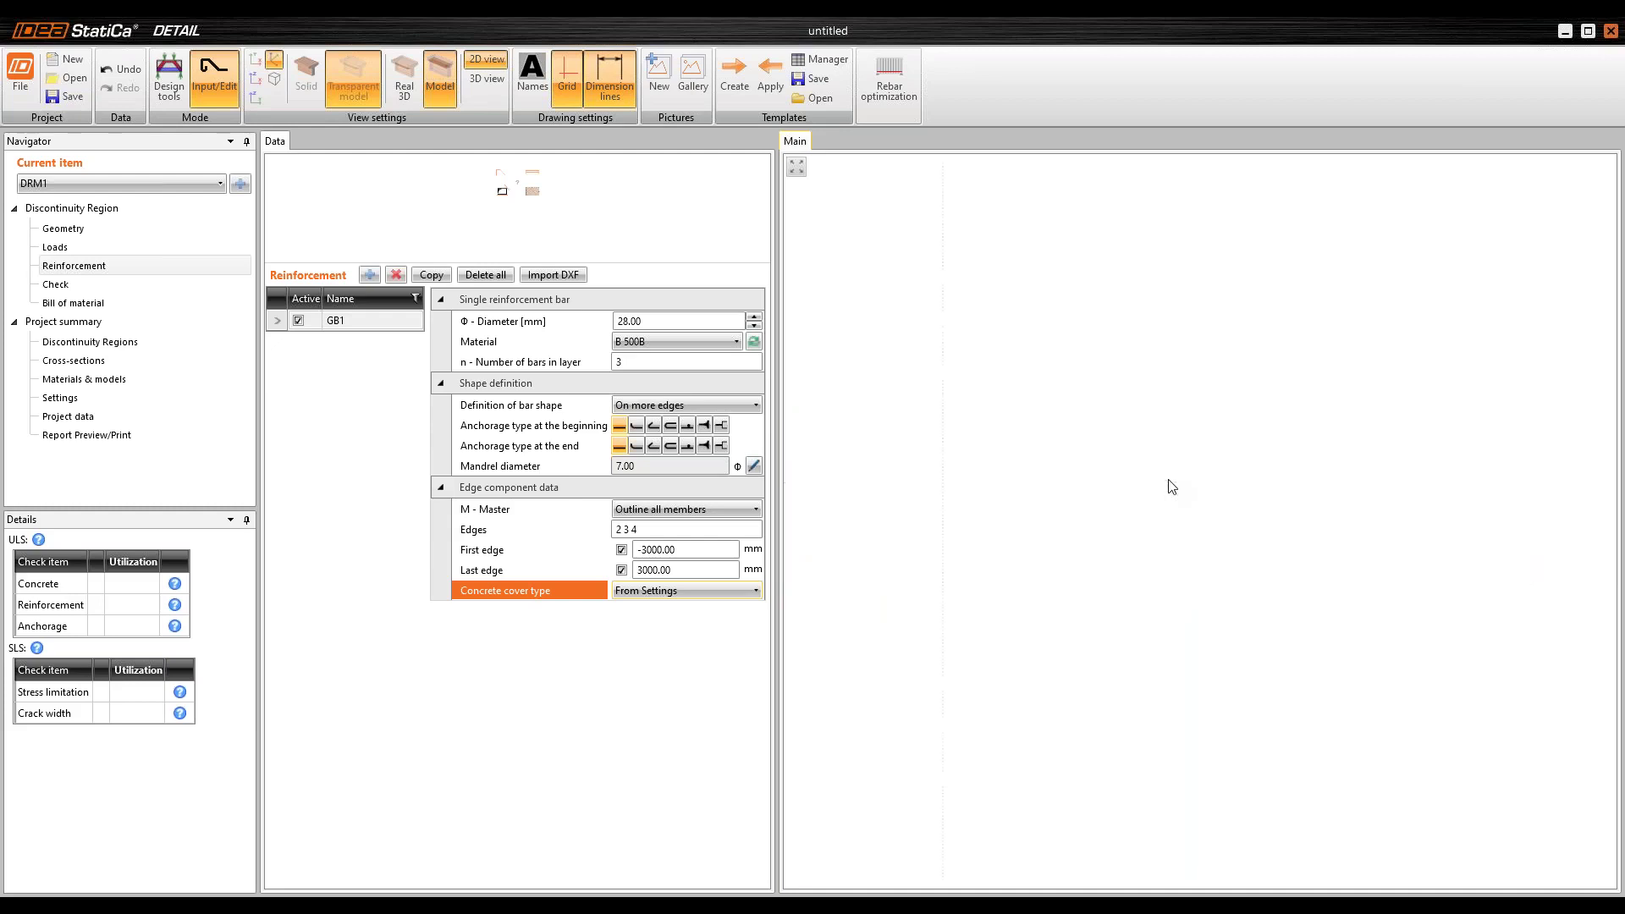
pyautogui.middleClick(1135, 476)
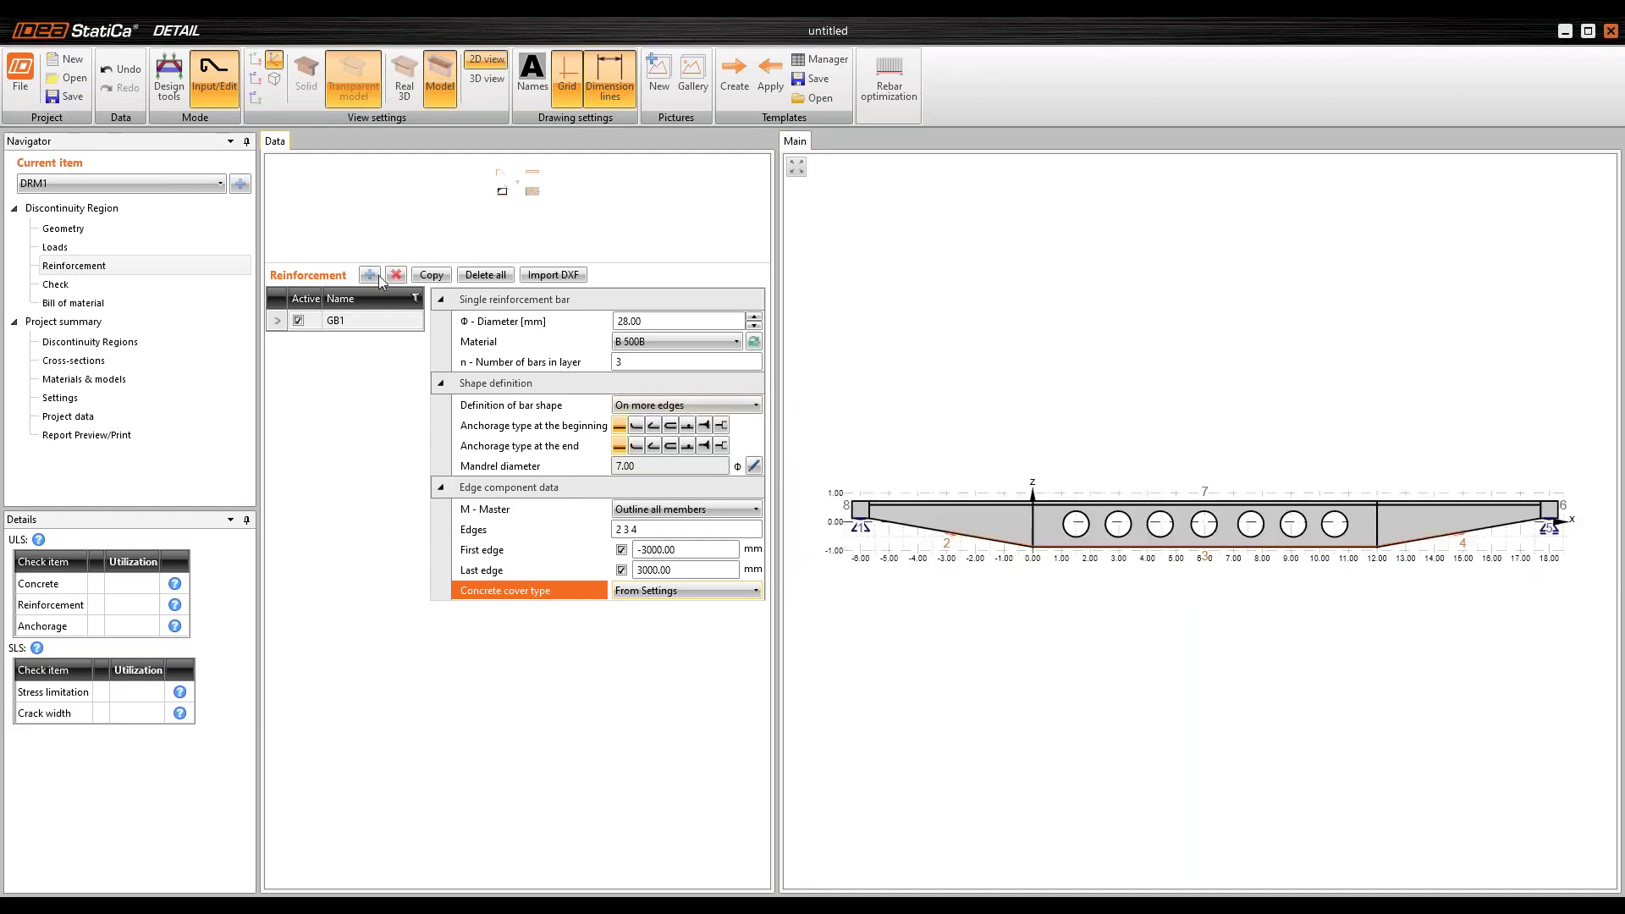
# Step: Add a second group of bars and set its diameter to 25 mm
pyautogui.click(372, 276)
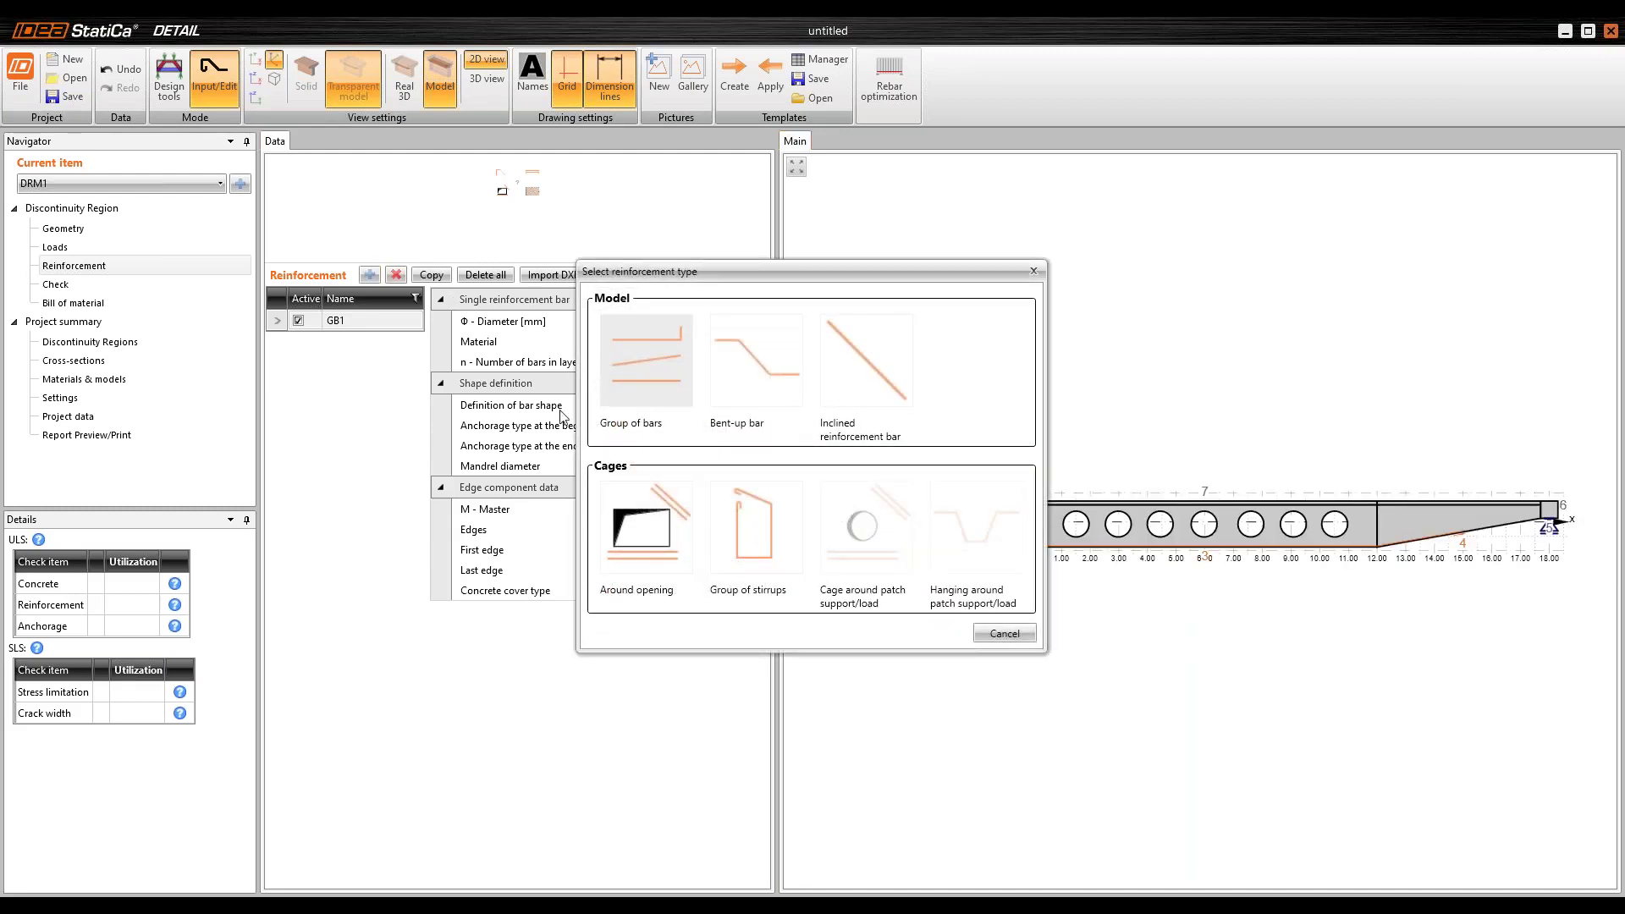
pyautogui.click(645, 360)
pyautogui.scroll(5, 1097, 549)
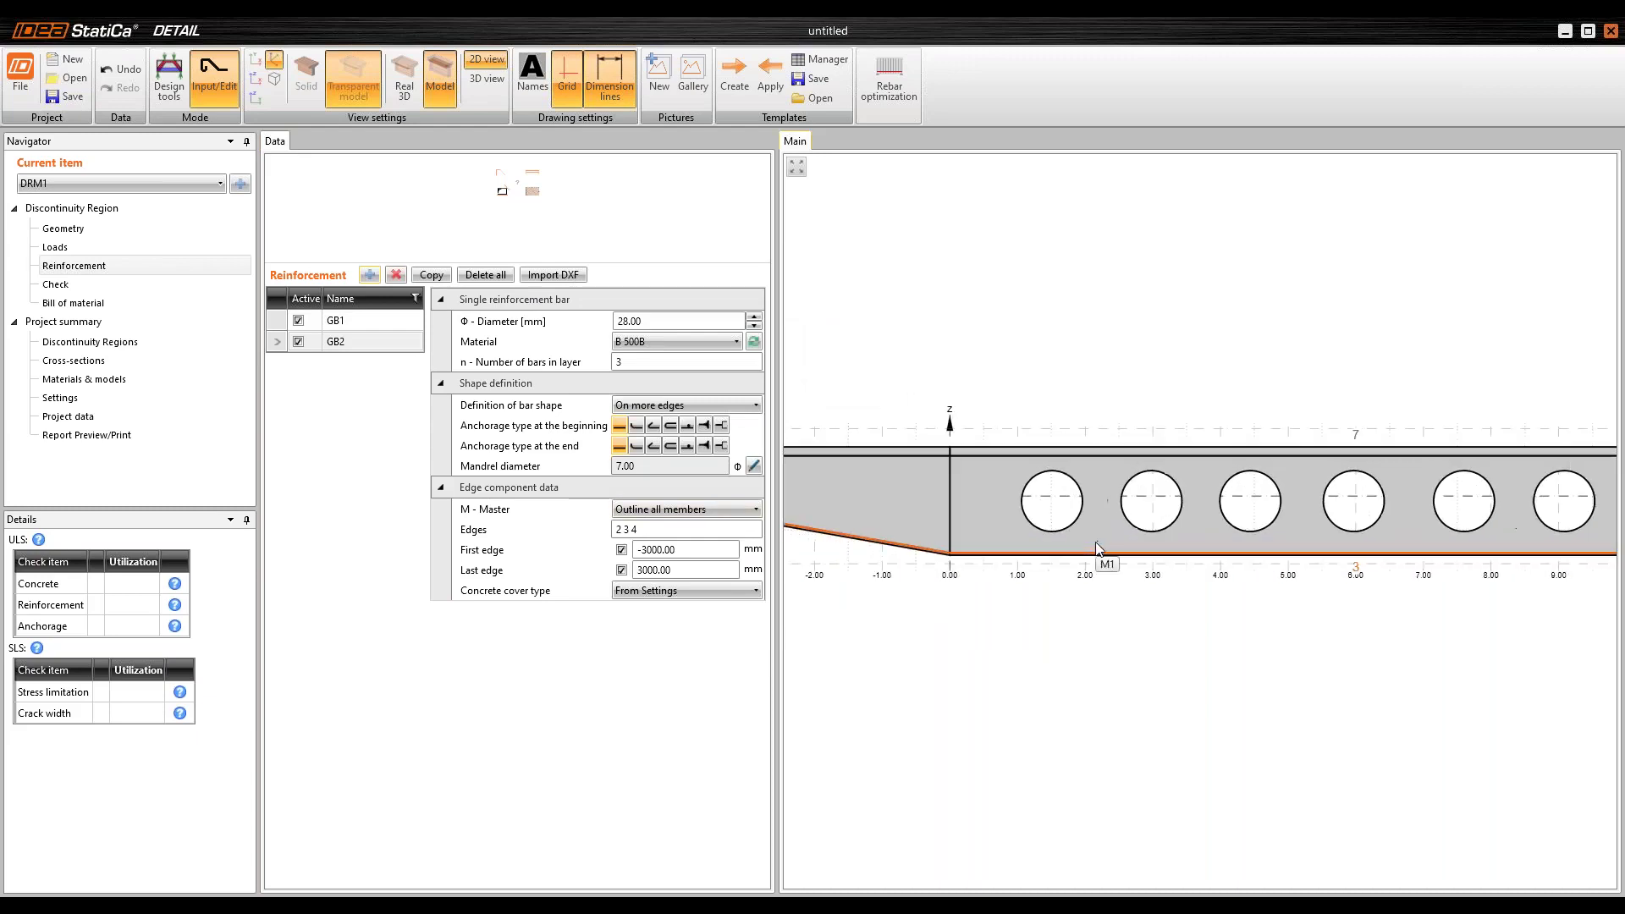
pyautogui.click(667, 321)
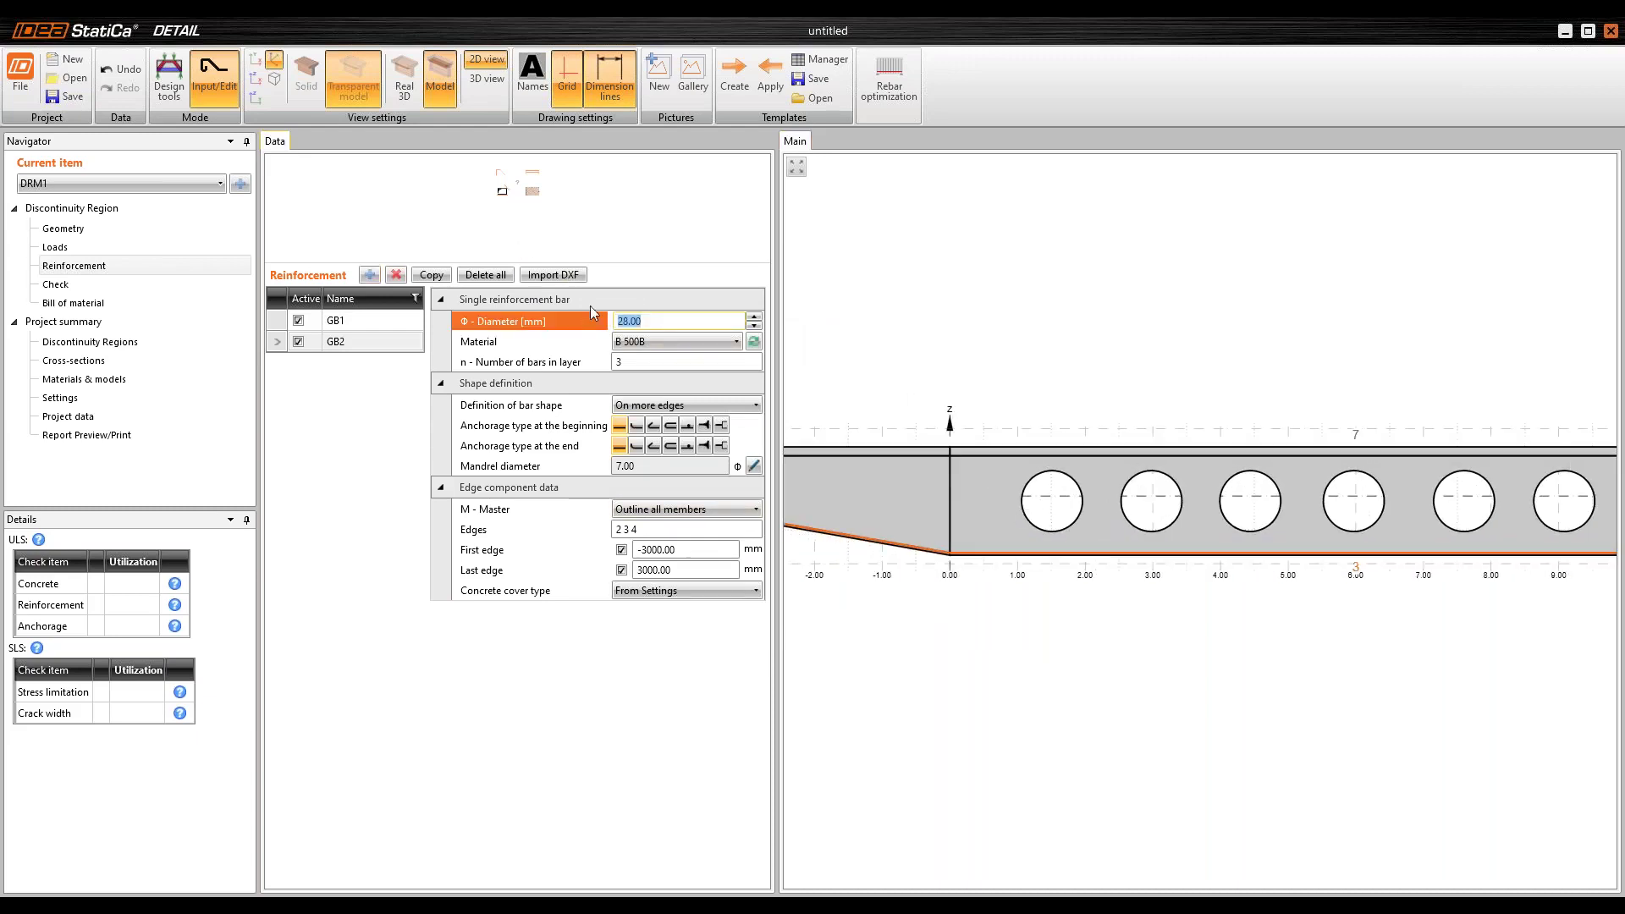
pyautogui.write('25')
pyautogui.press('Tab')
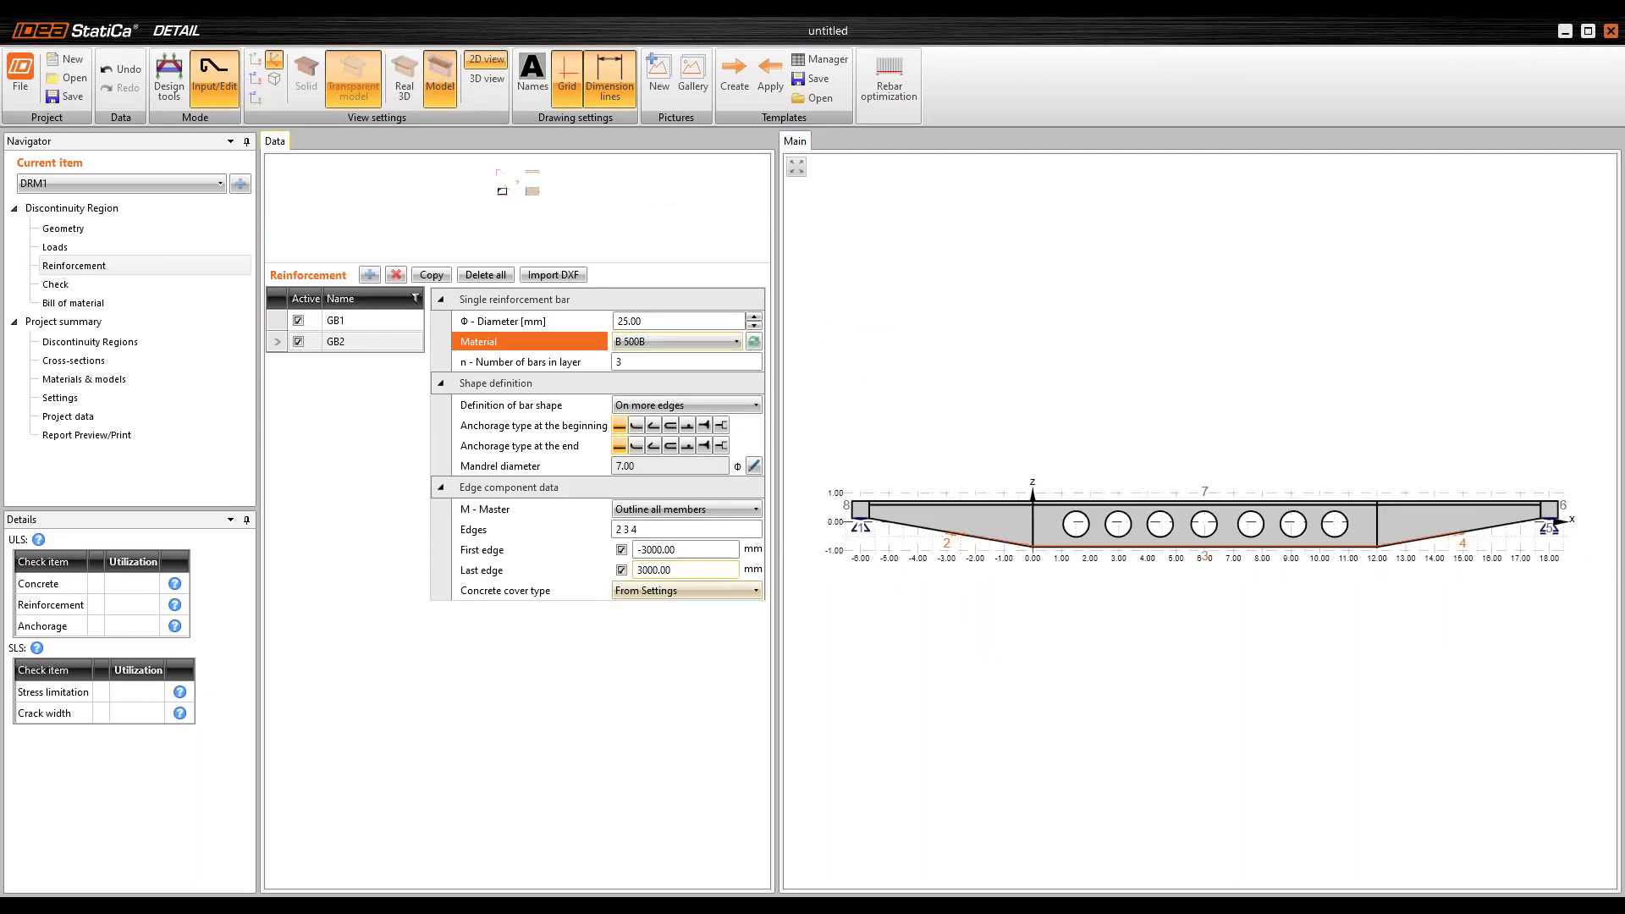
# Step: Remove the second group's first and last edge limits and give it a user-defined concrete cover of 70 mm
pyautogui.click(621, 550)
pyautogui.click(621, 569)
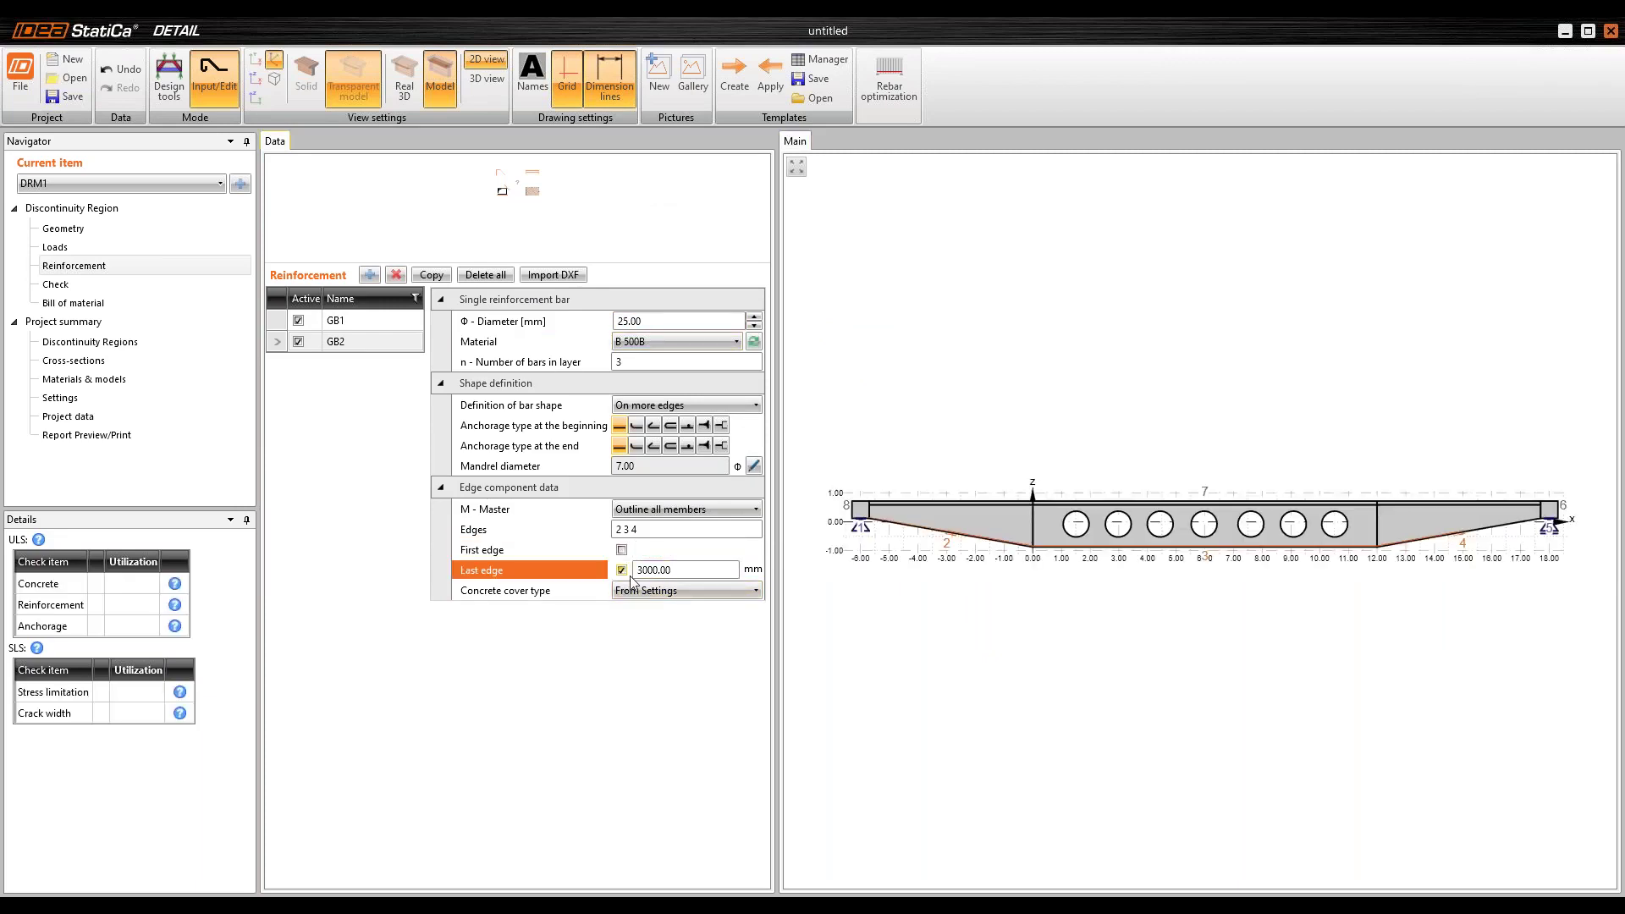
pyautogui.click(710, 592)
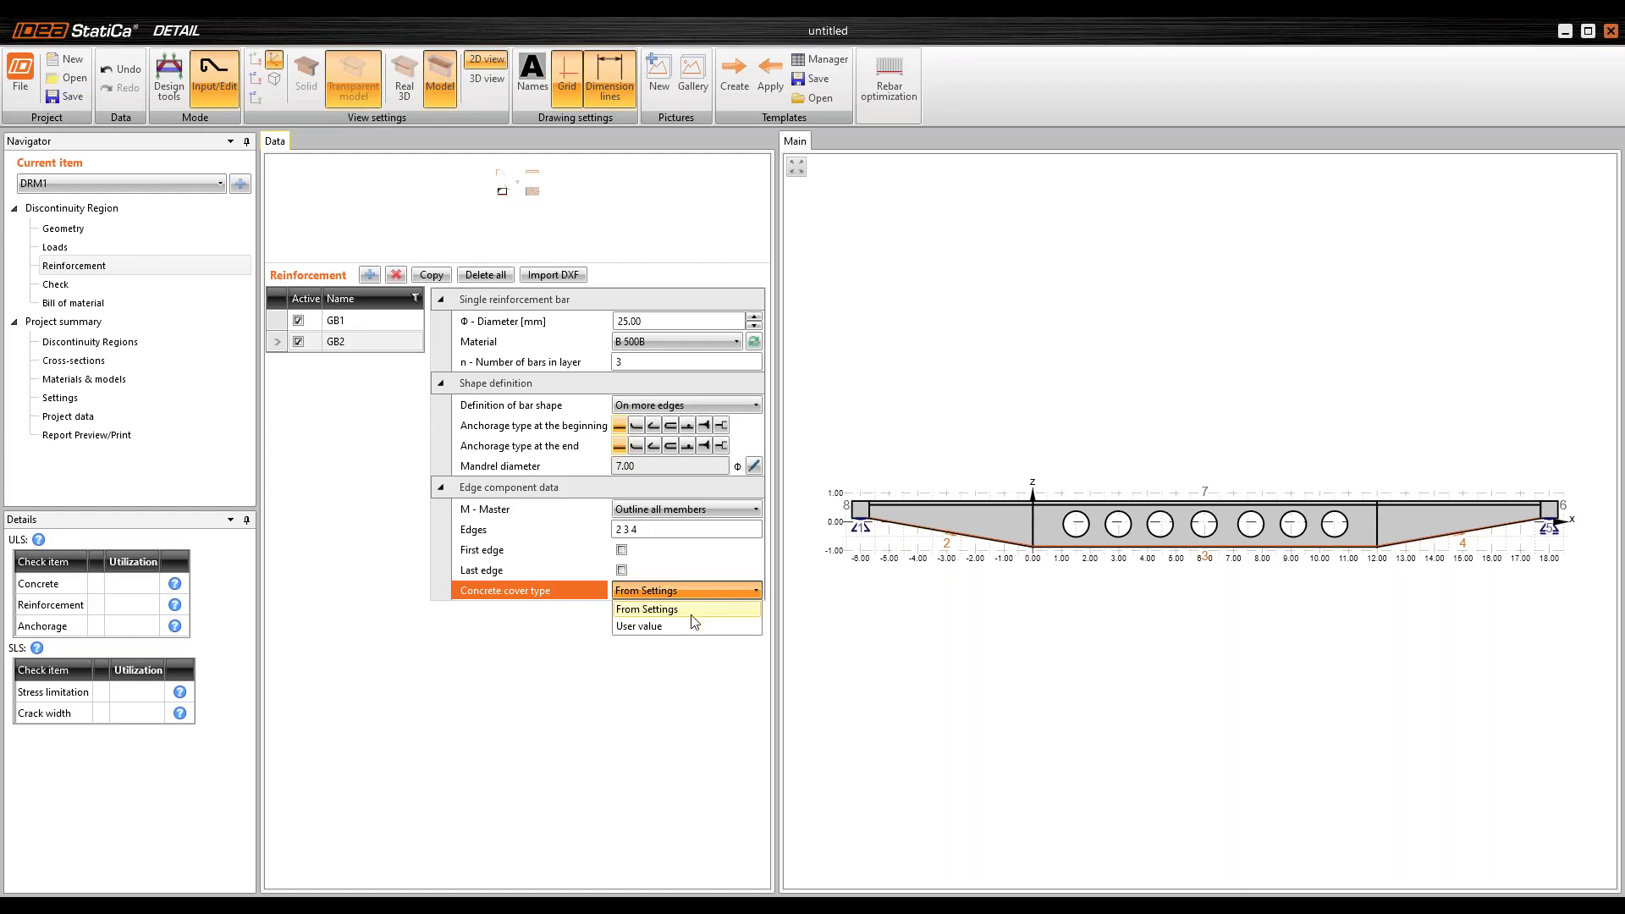
pyautogui.click(662, 627)
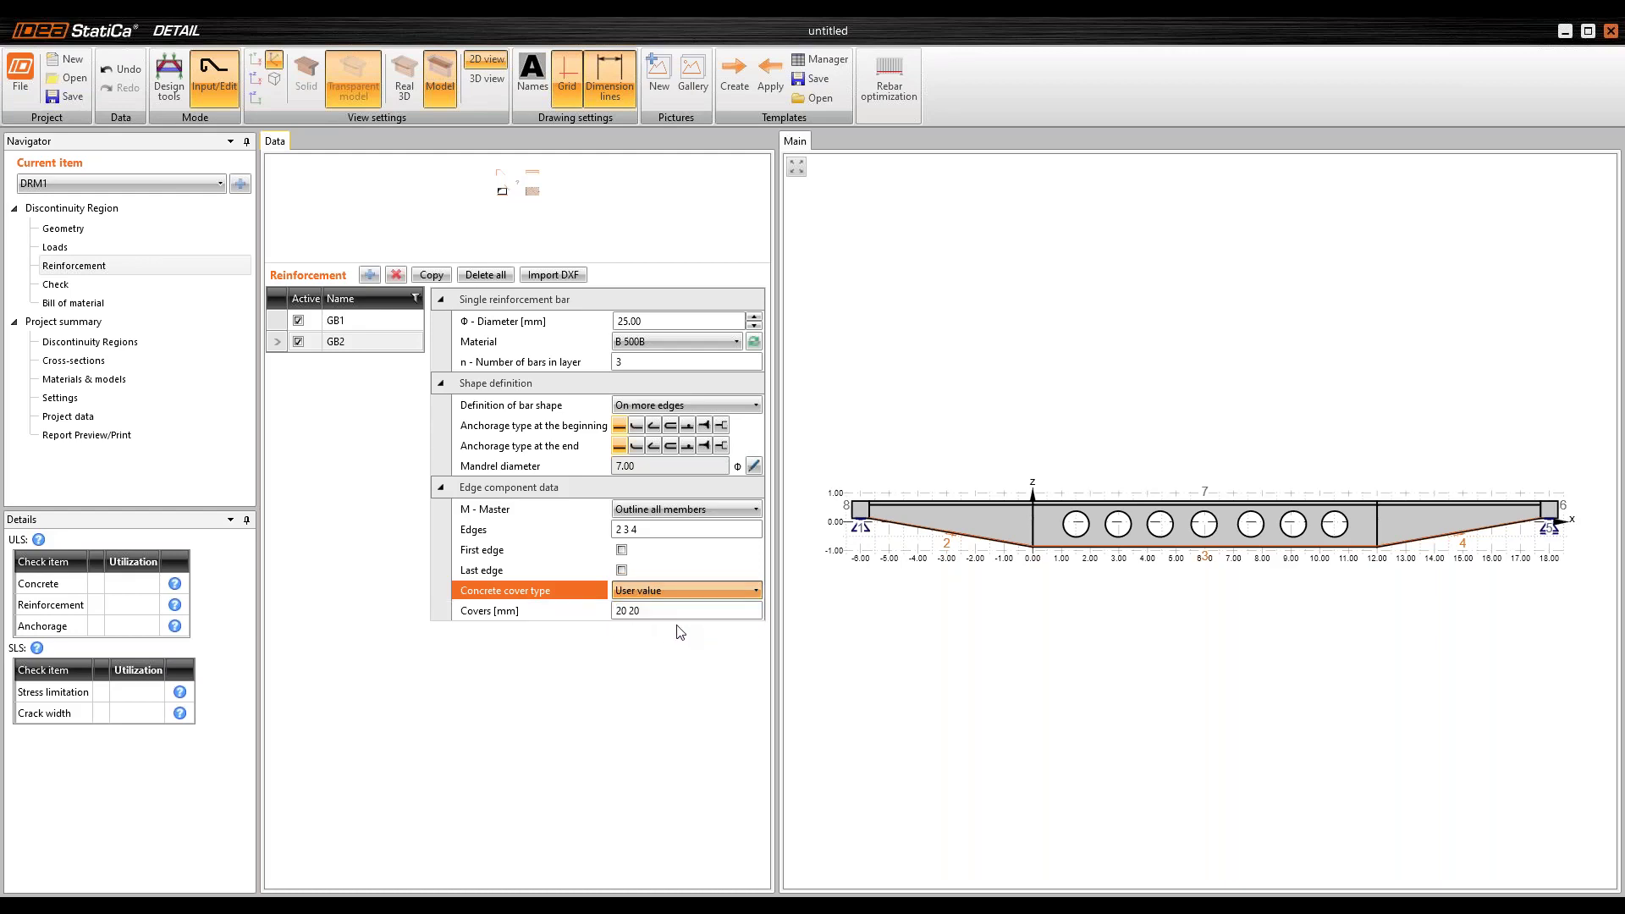
pyautogui.click(581, 611)
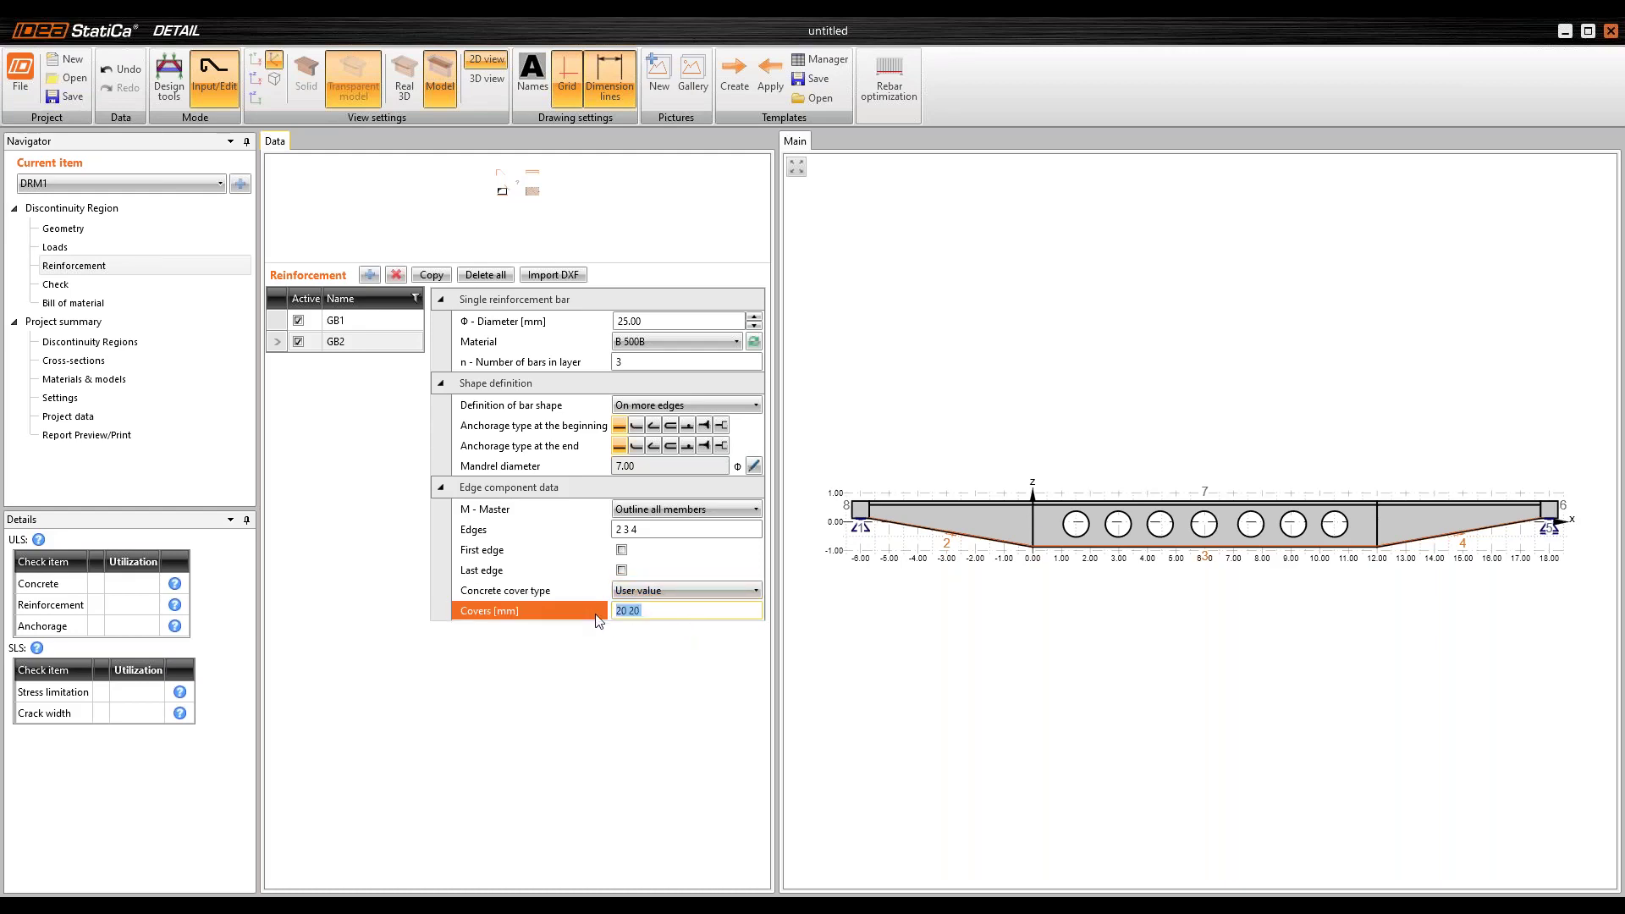
pyautogui.write('70')
pyautogui.press('Return')
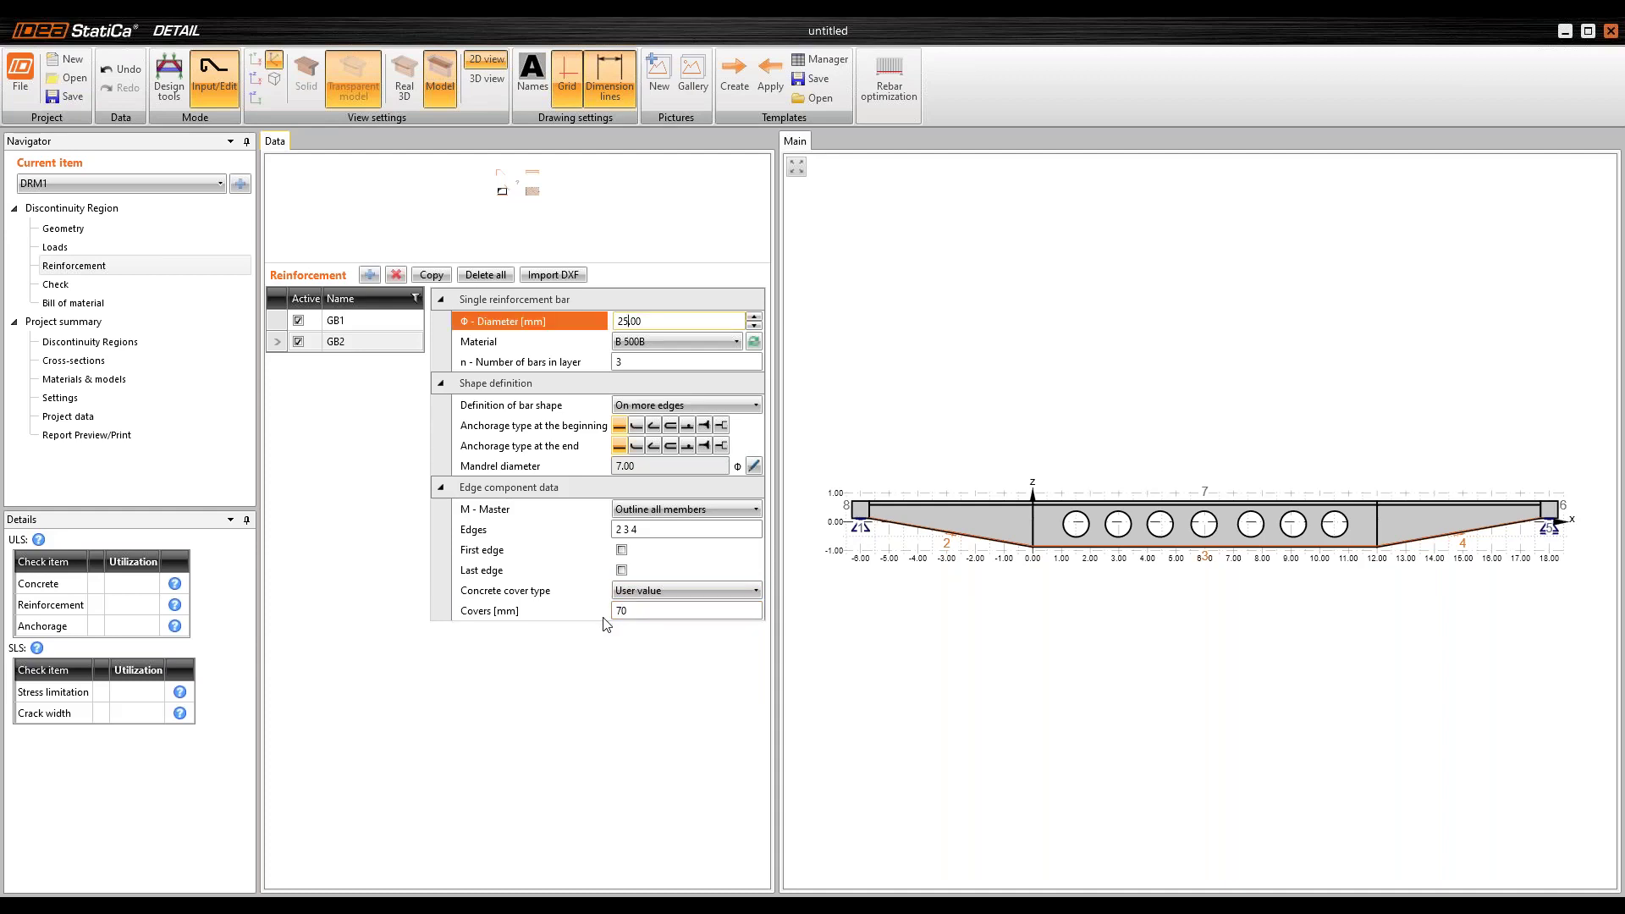
# Step: Examine the two bottom bar layers along the beam, from the kinks in the underside to the support end
pyautogui.scroll(3, 1042, 562)
pyautogui.scroll(4, 1042, 562)
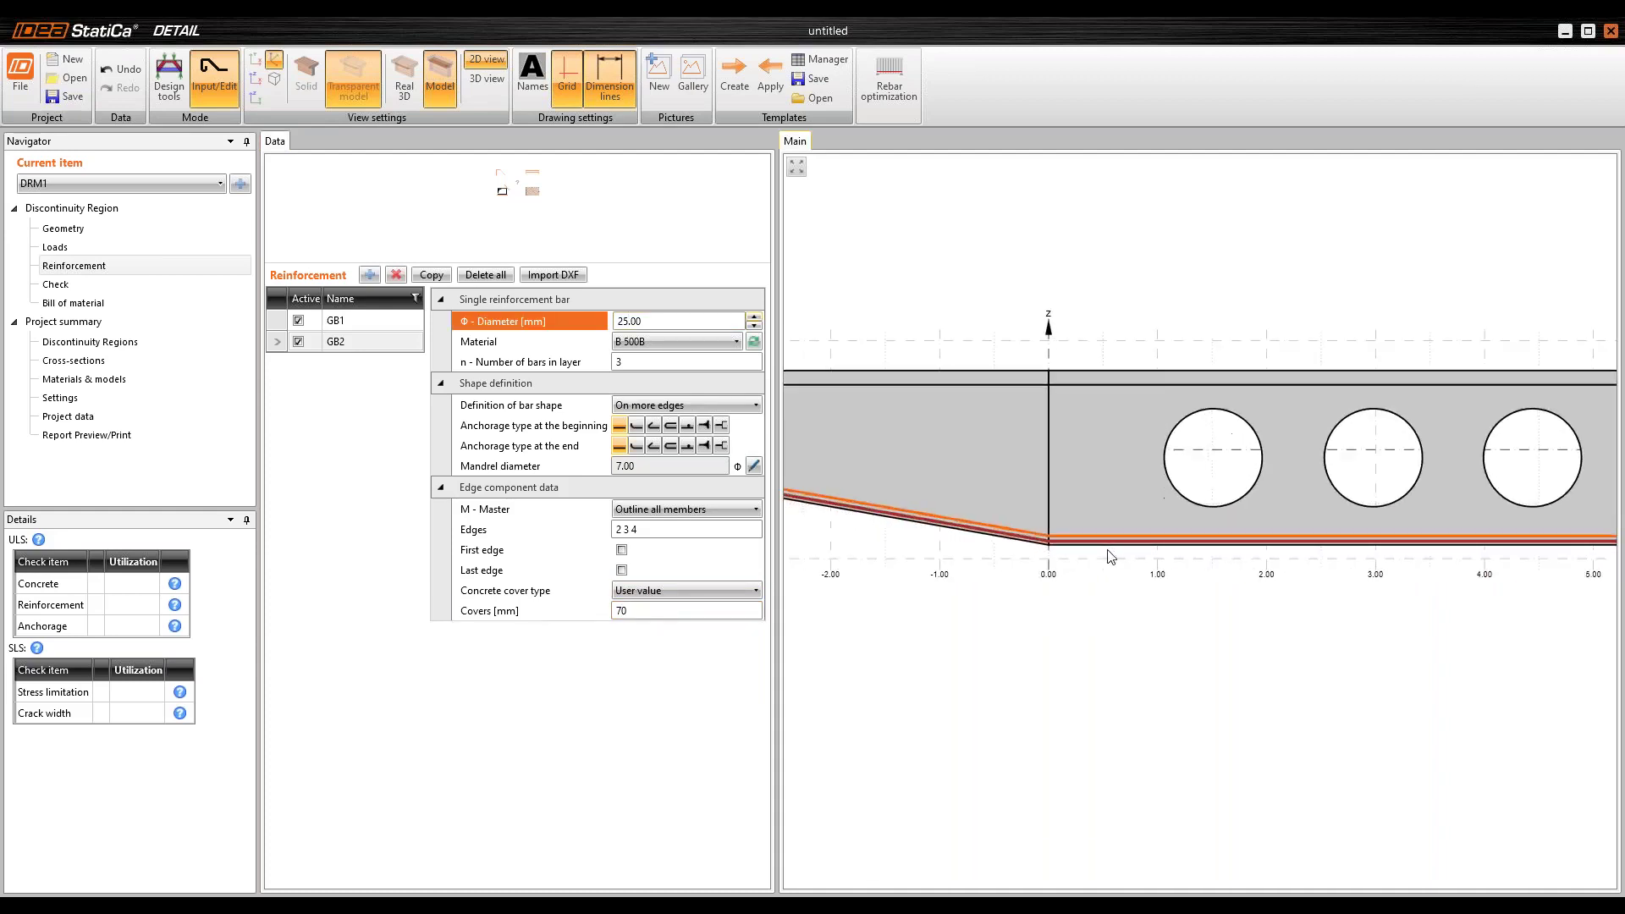
pyautogui.scroll(-6, 1139, 498)
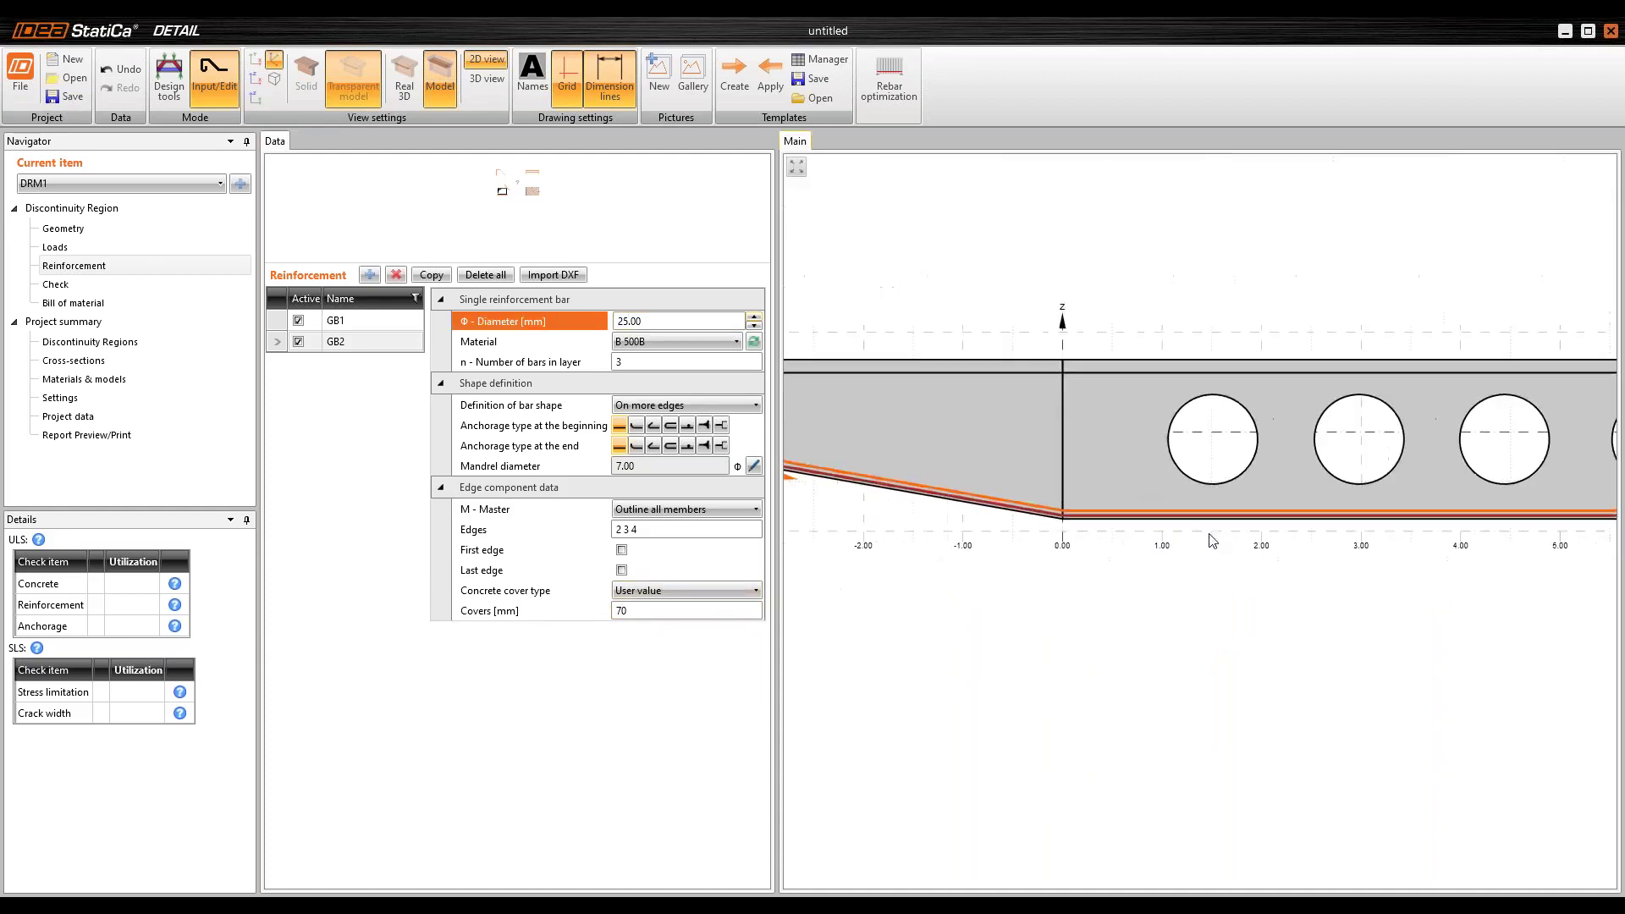
pyautogui.scroll(2, 1182, 476)
pyautogui.scroll(2, 1182, 476)
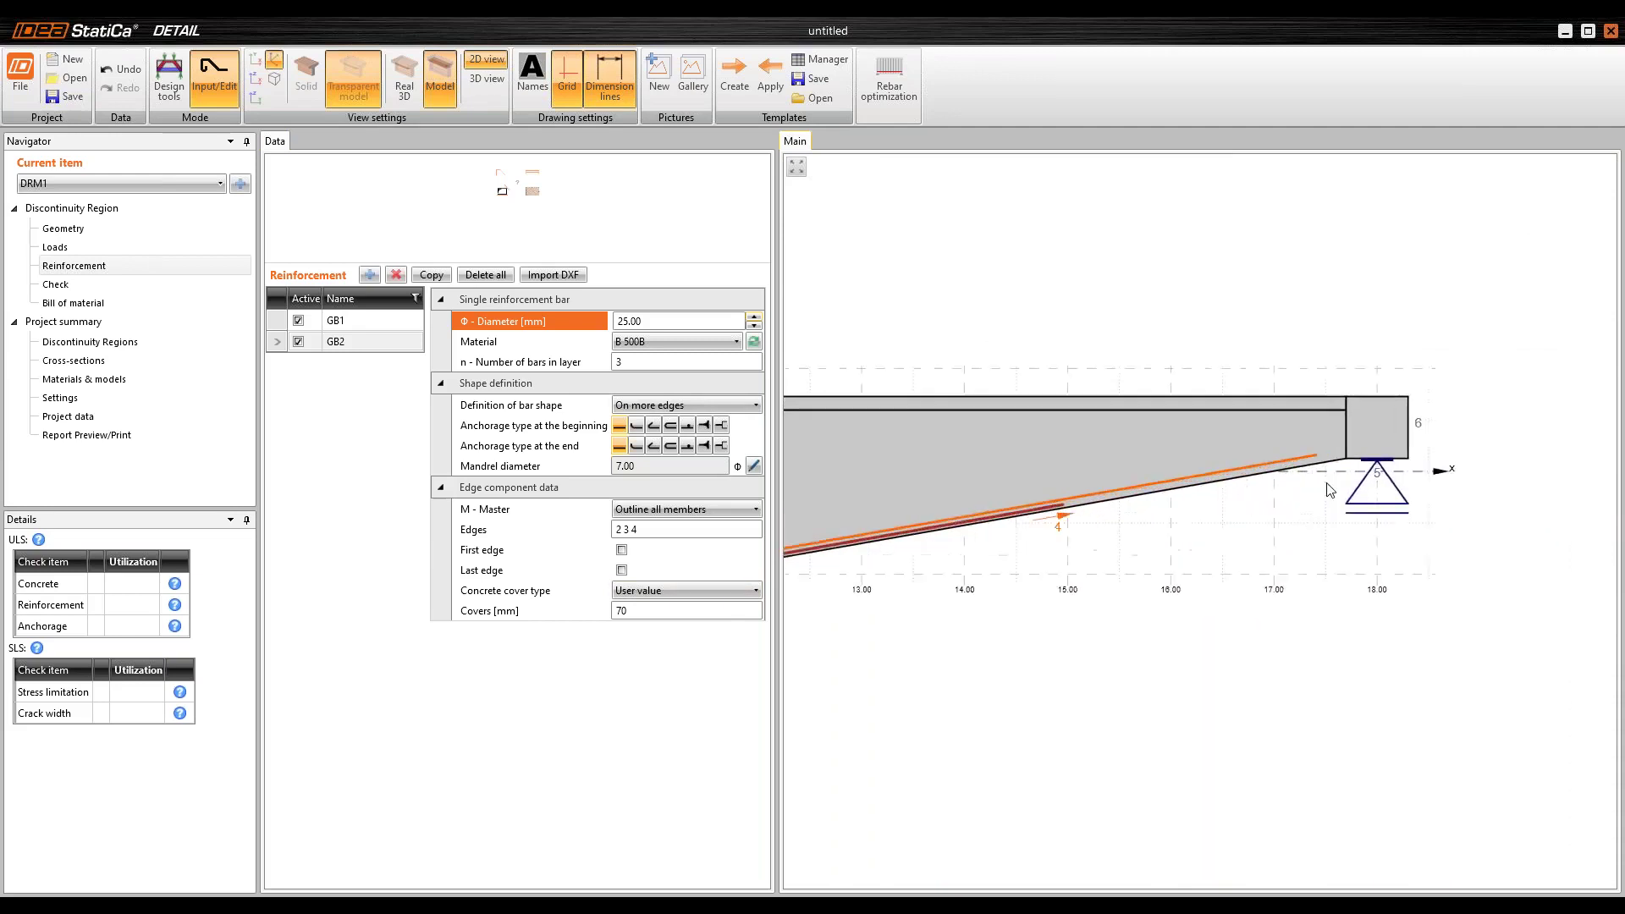
pyautogui.scroll(-4, 1269, 482)
pyautogui.moveTo(1043, 523); pyautogui.dragTo(1341, 514, button='middle')
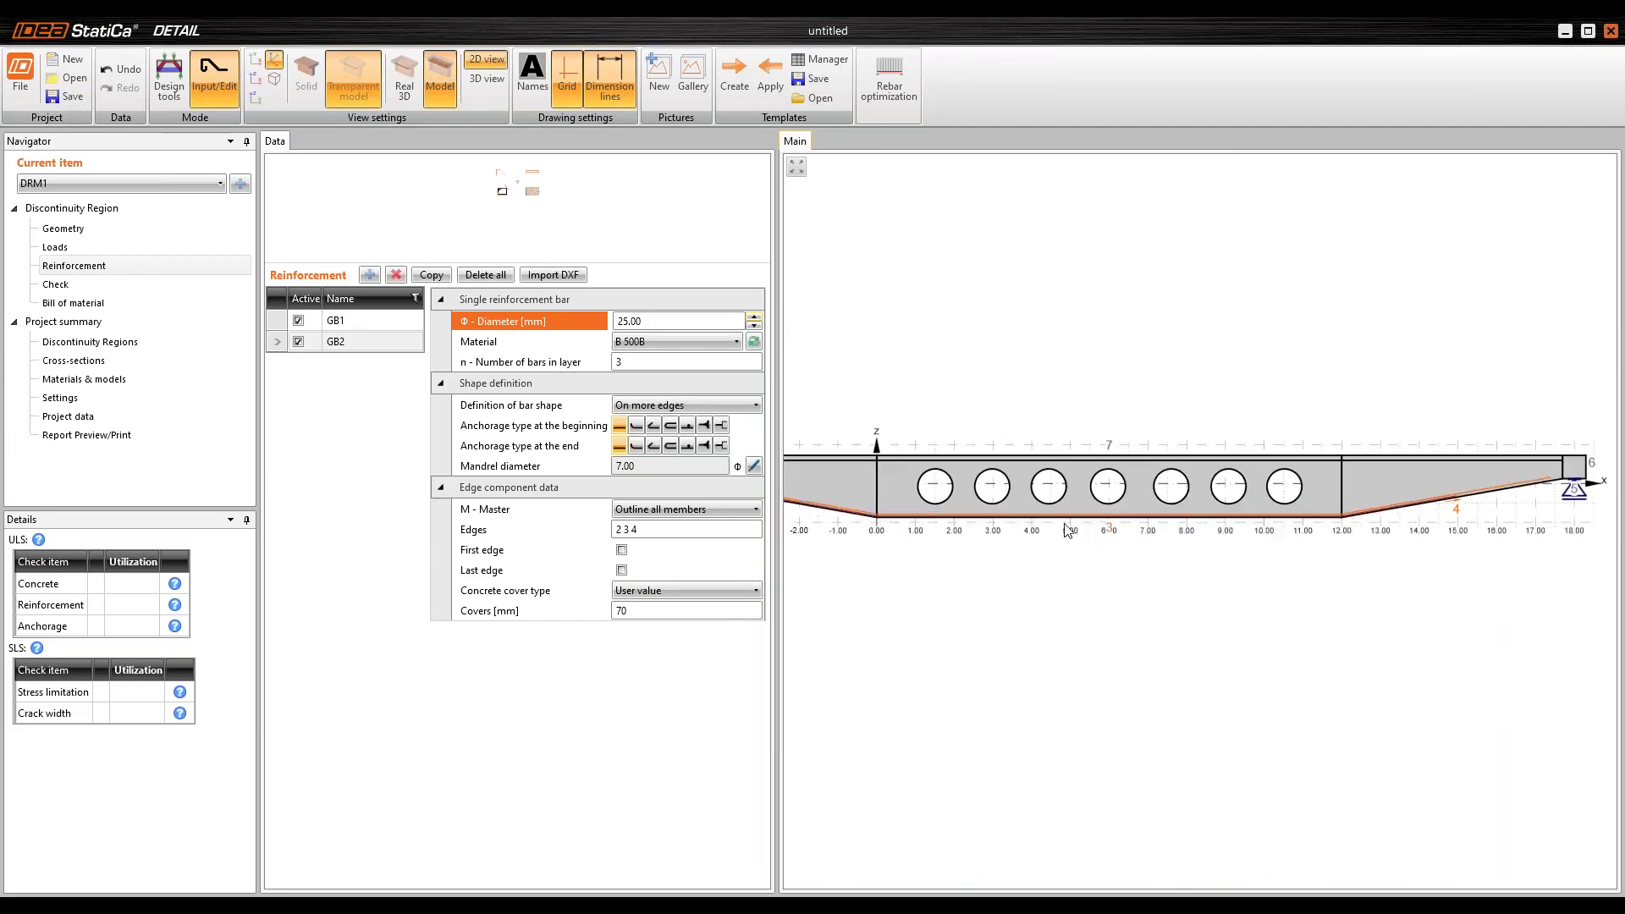
pyautogui.middleClick(1068, 524)
# Step: Add a third group of bars with a 16 mm diameter and 4 bars in the layer
pyautogui.click(369, 274)
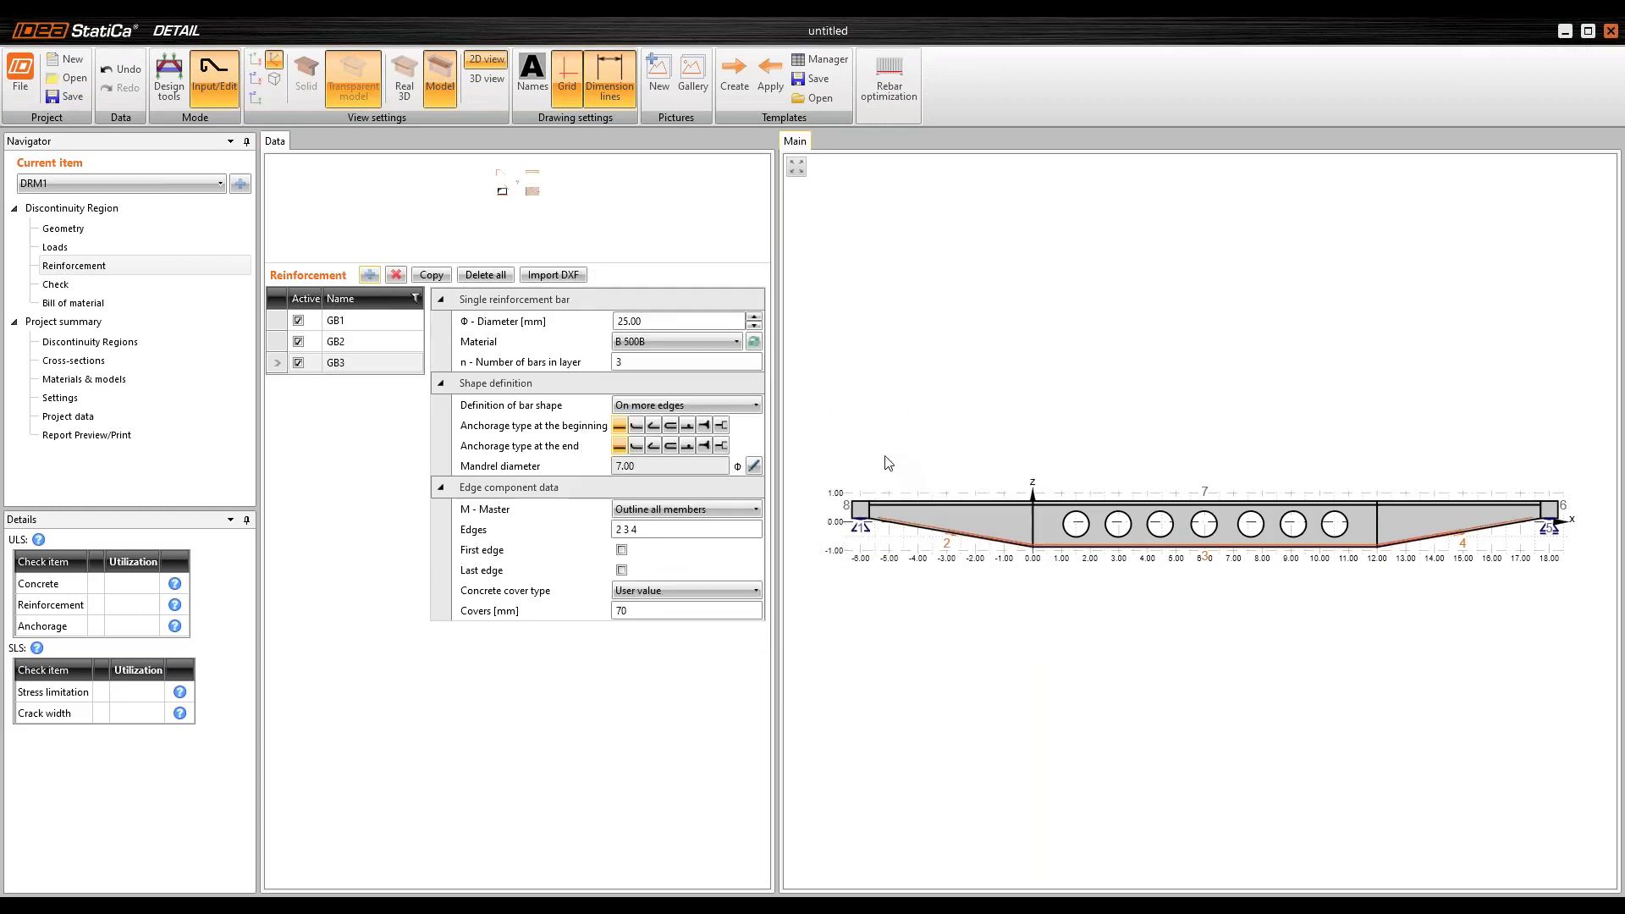
pyautogui.click(673, 320)
pyautogui.write('16')
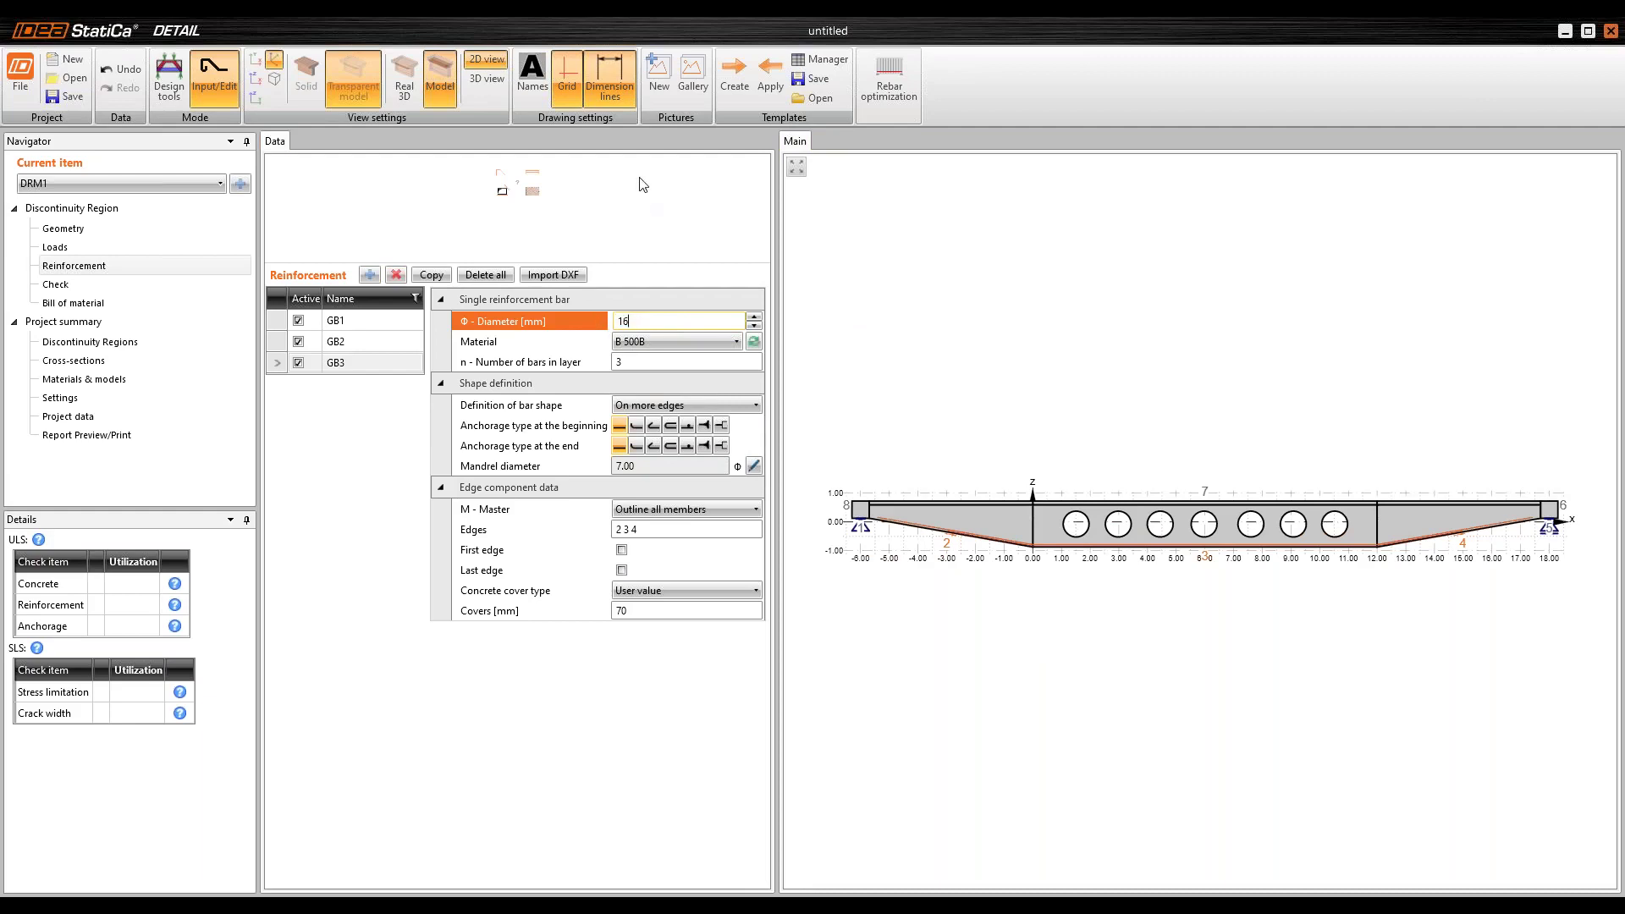
pyautogui.press('Tab')
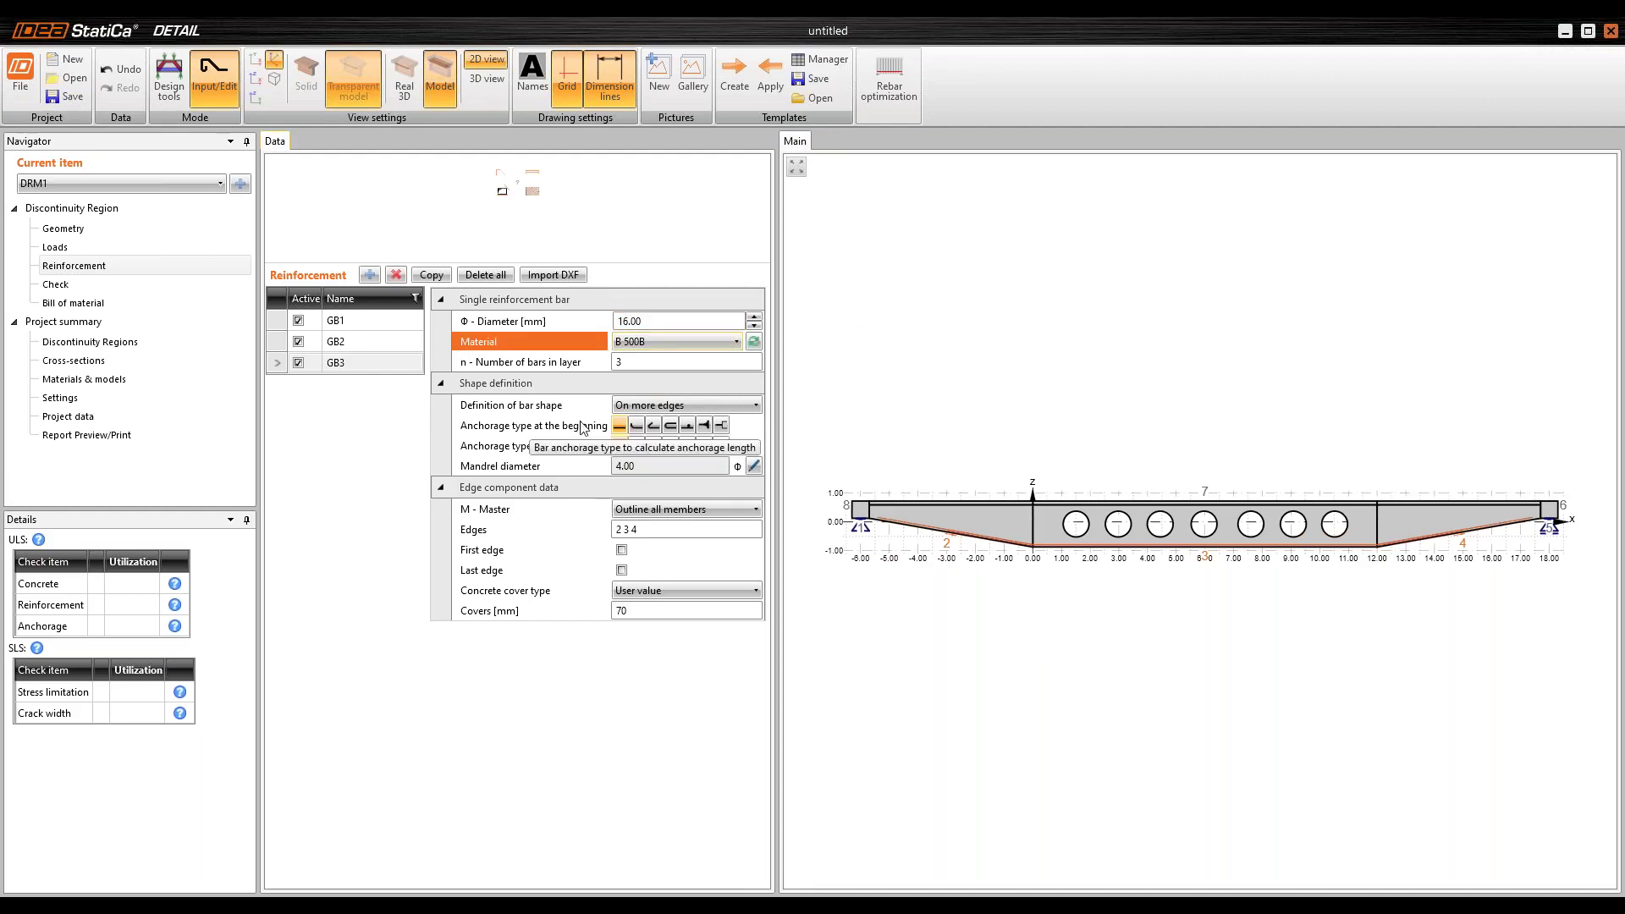
pyautogui.click(645, 361)
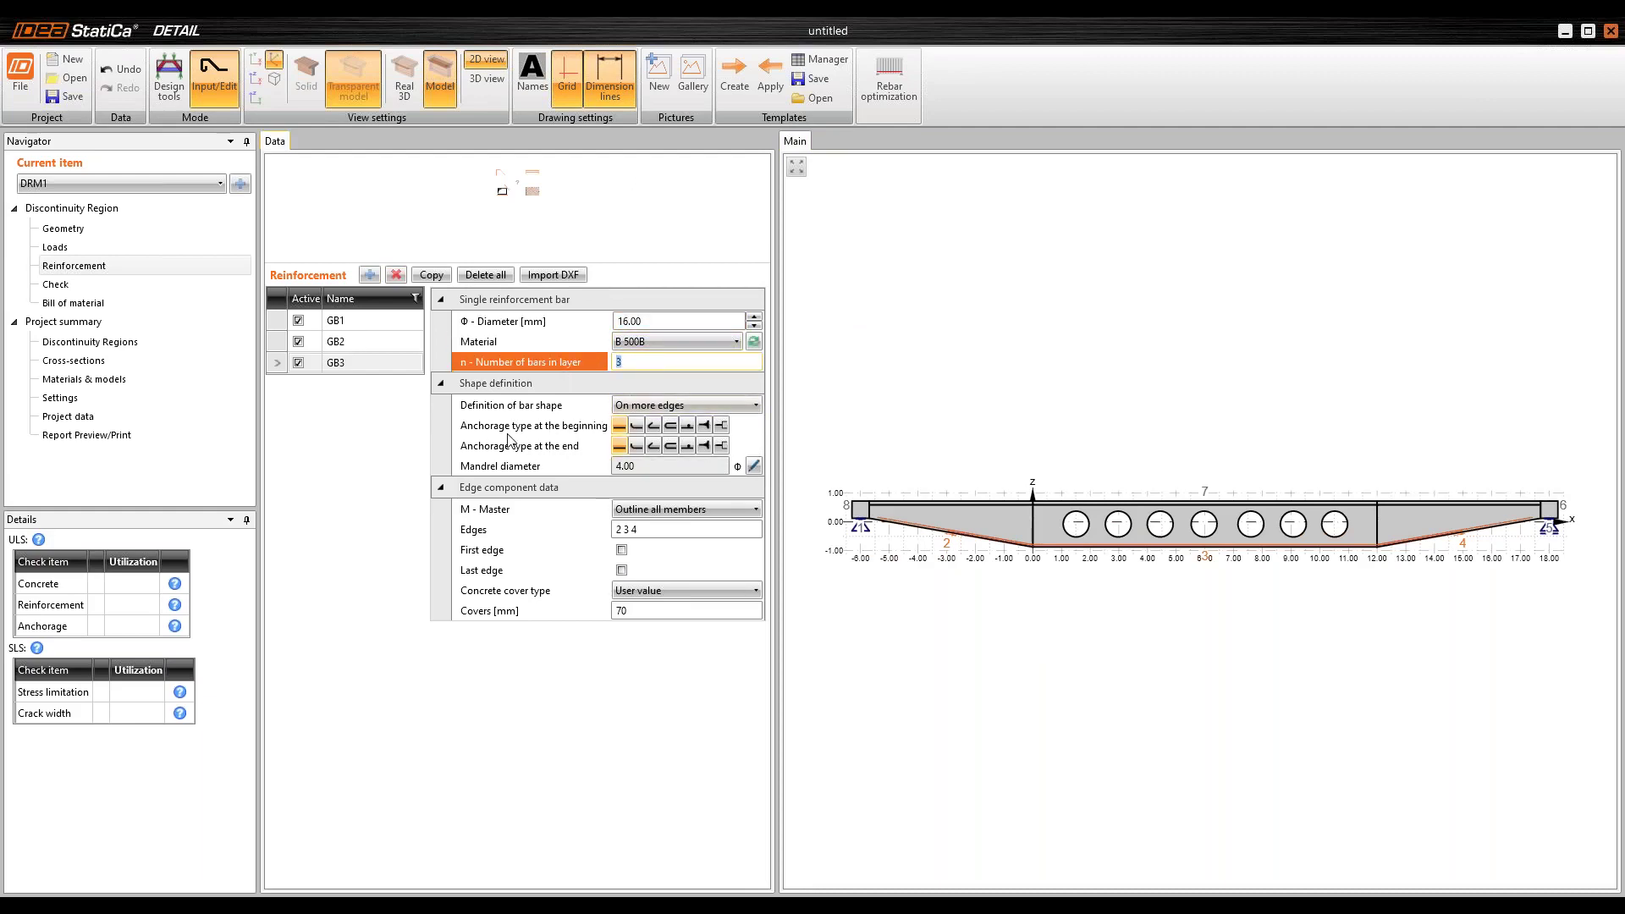
pyautogui.write('4')
pyautogui.press('Tab')
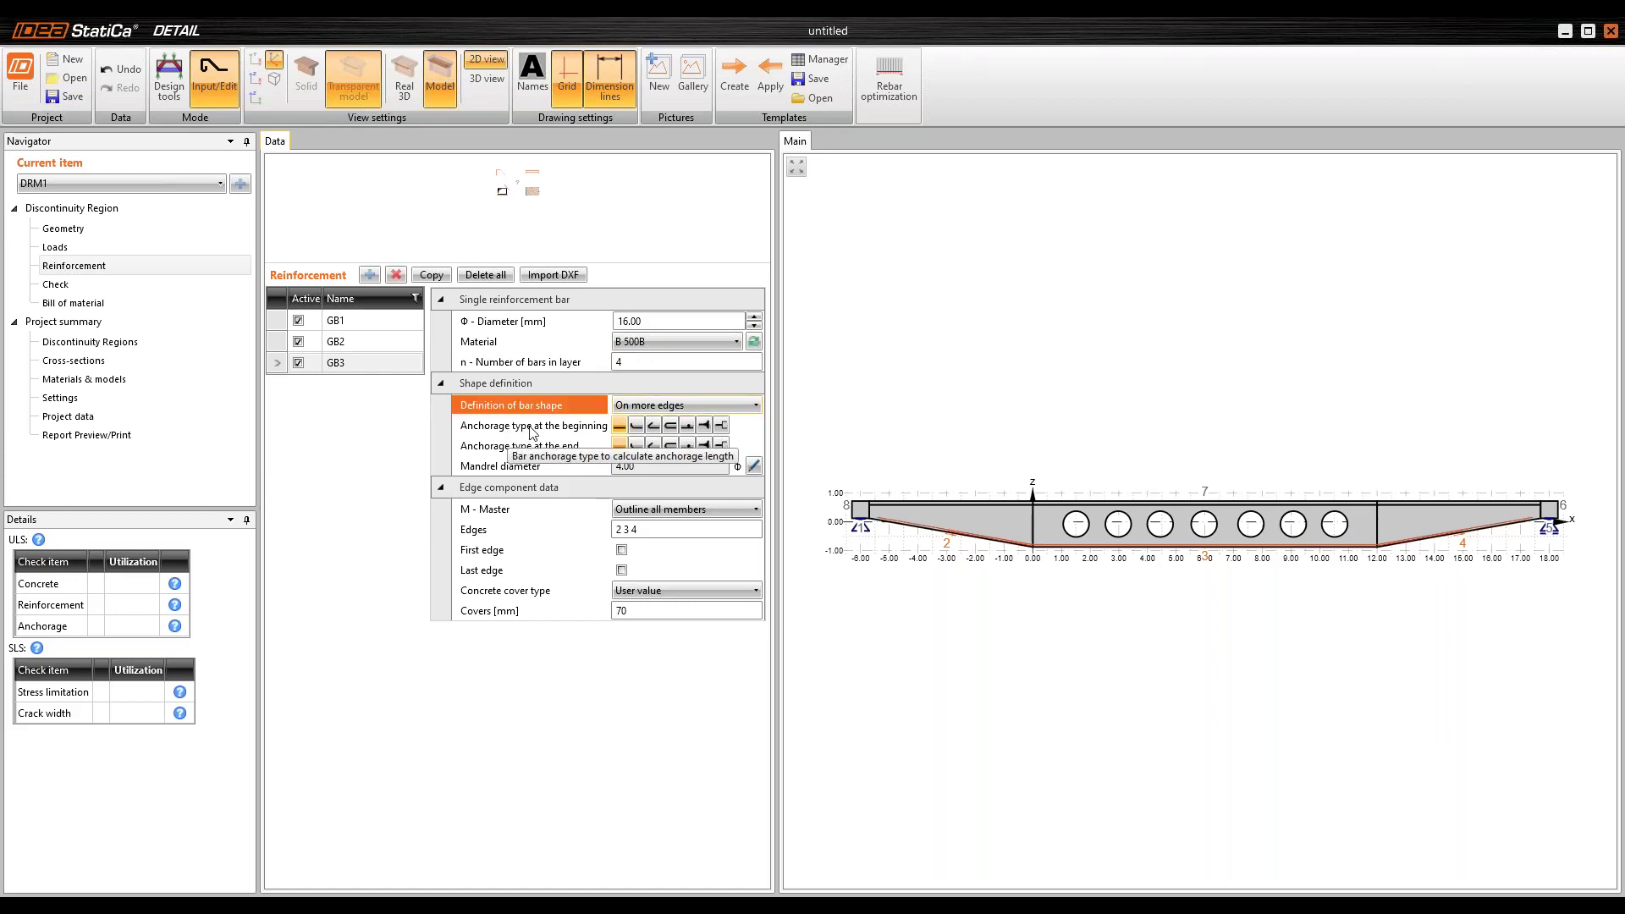
# Step: Define the third group's shape on an outline or opening edge, placing it on the top edge of member M1
pyautogui.click(653, 406)
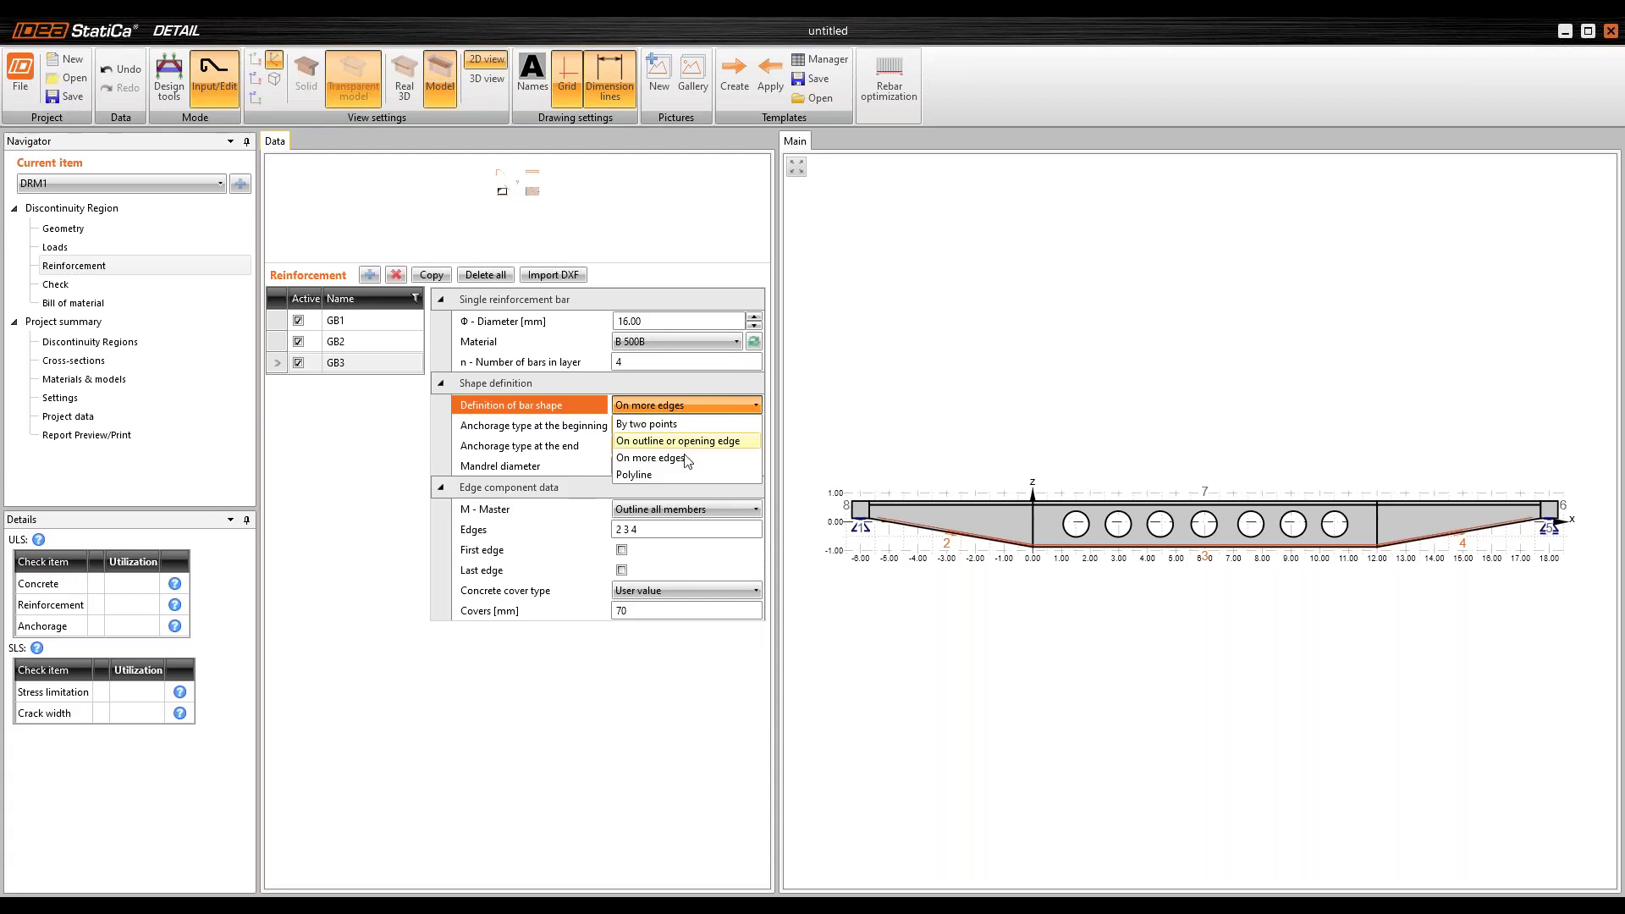
pyautogui.click(681, 441)
pyautogui.click(675, 551)
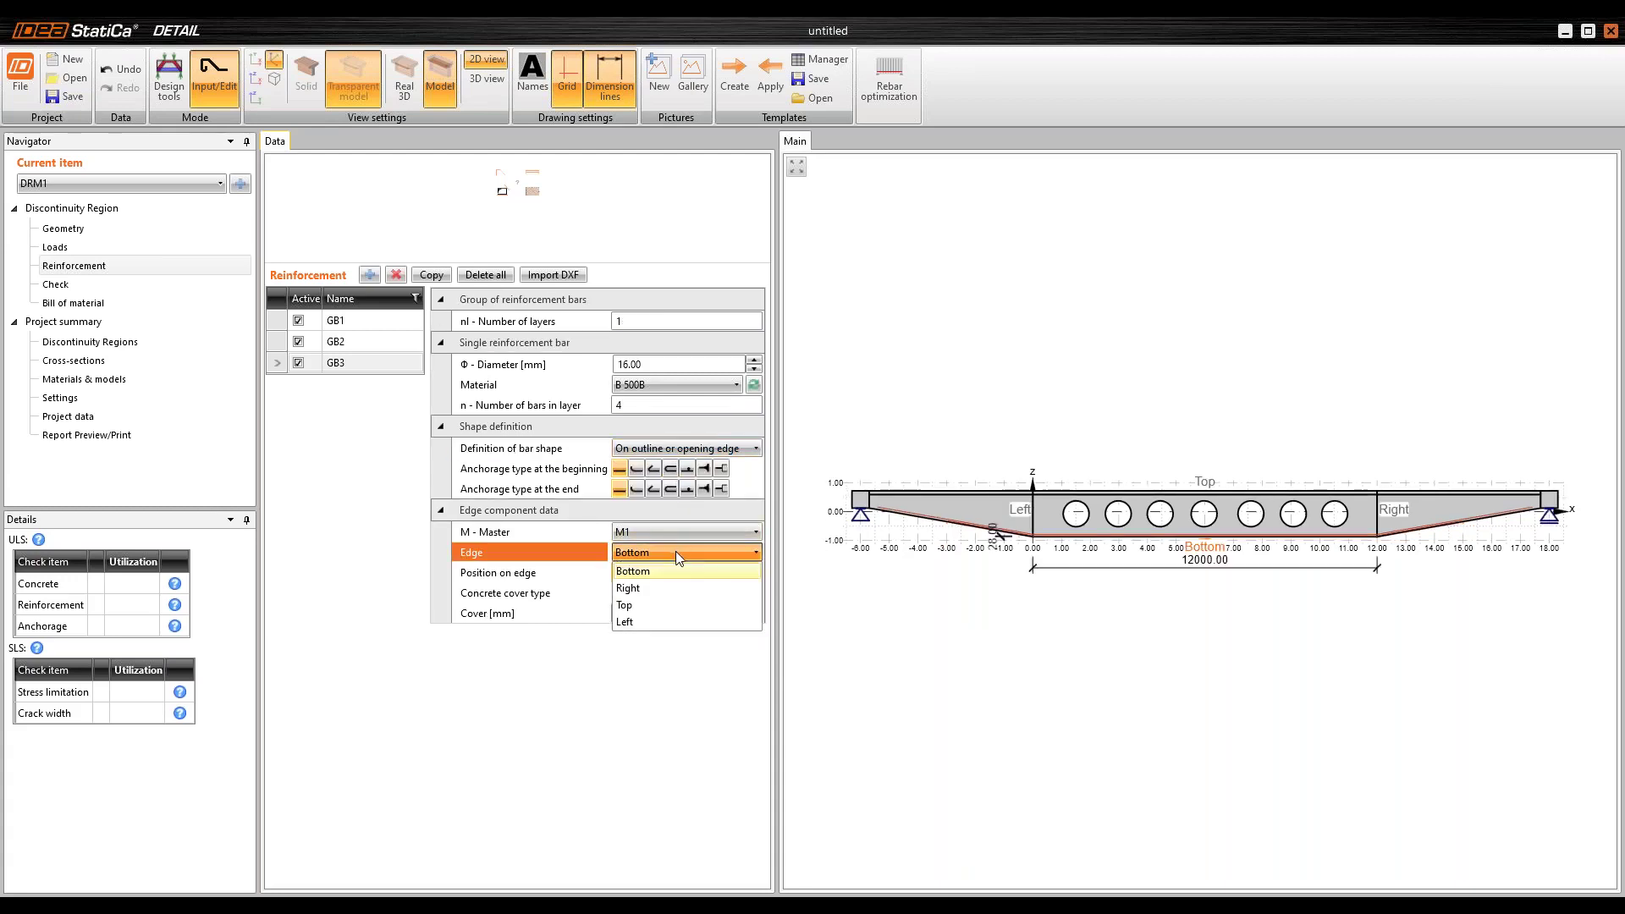
pyautogui.click(1203, 484)
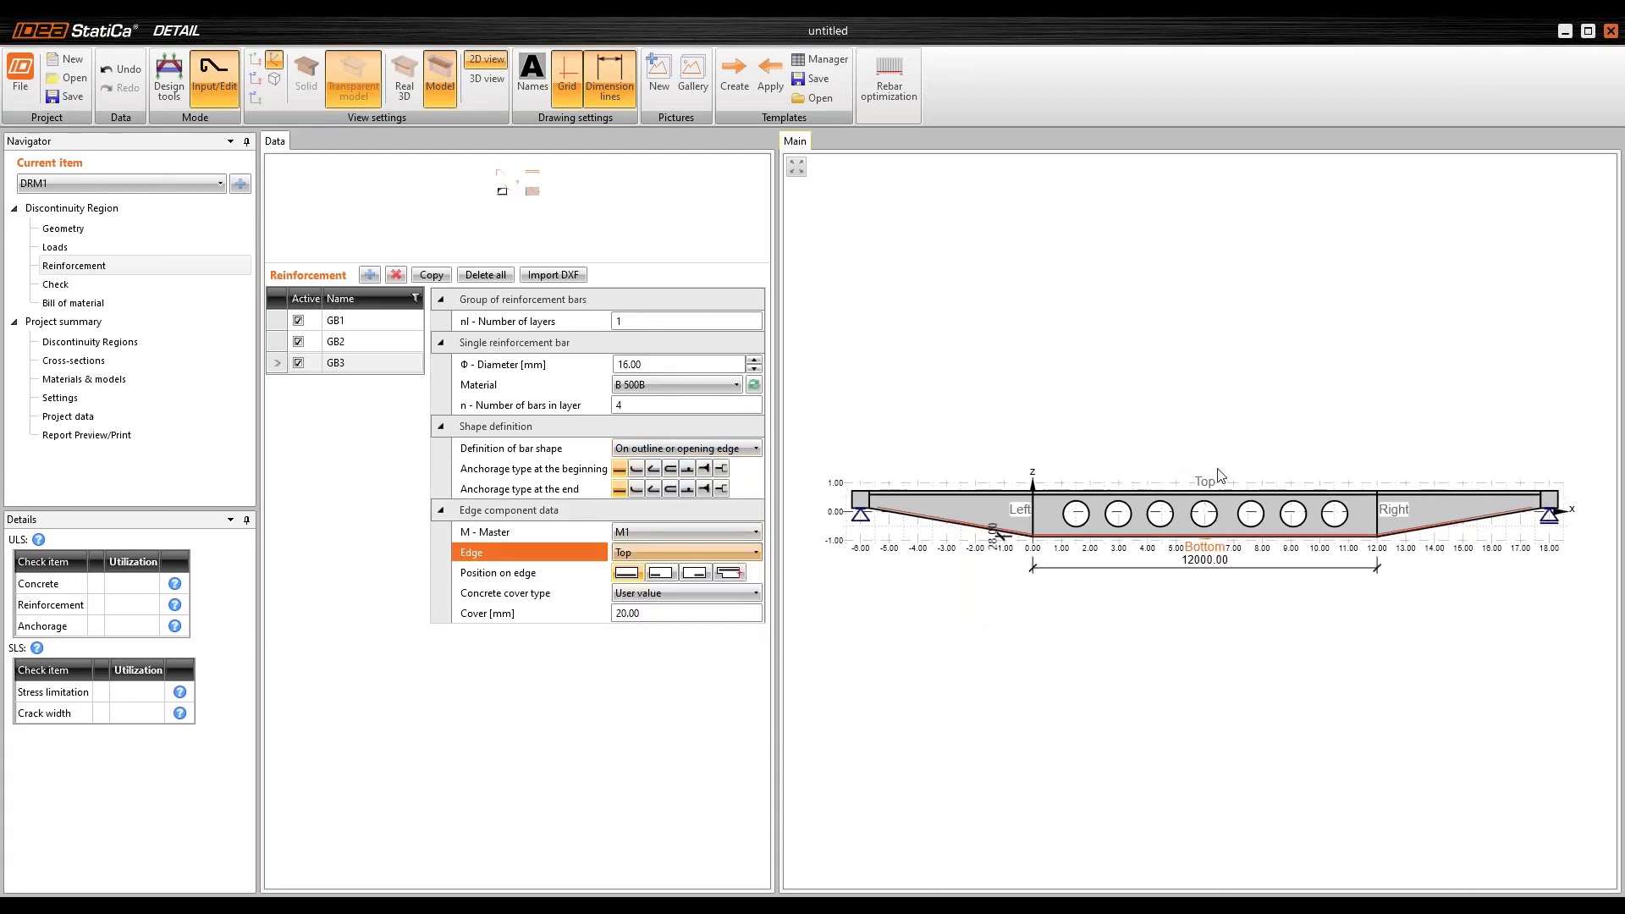
# Step: Extend the third group's position on the top edge so its bars run to the beam's outer ends at both beginning and end
pyautogui.scroll(5, 1080, 502)
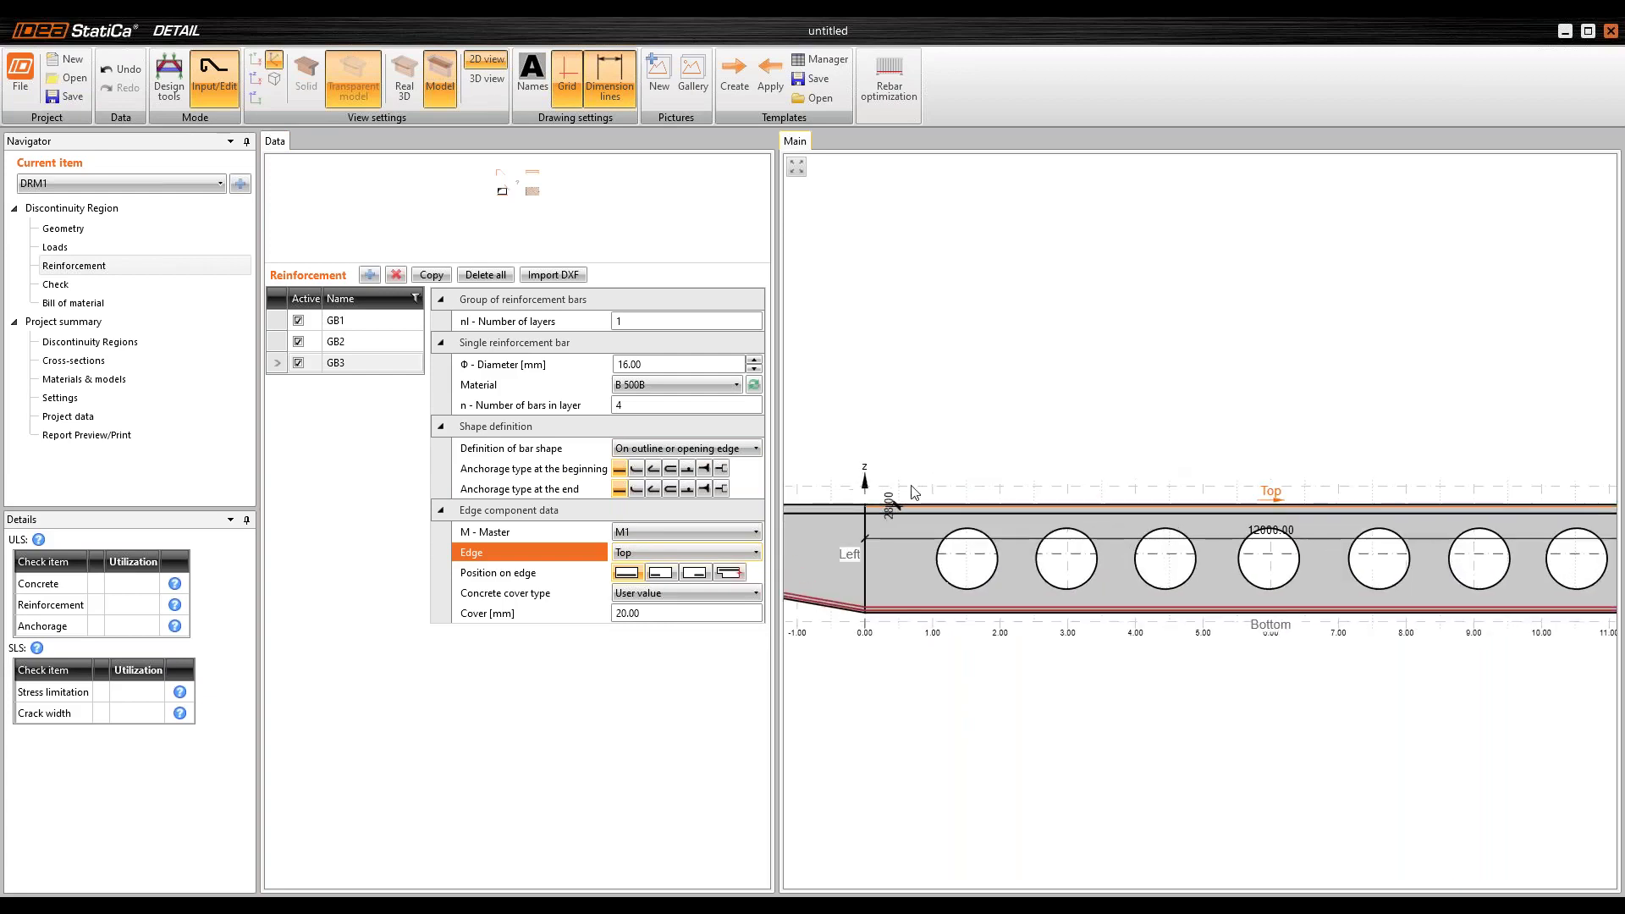
pyautogui.click(729, 575)
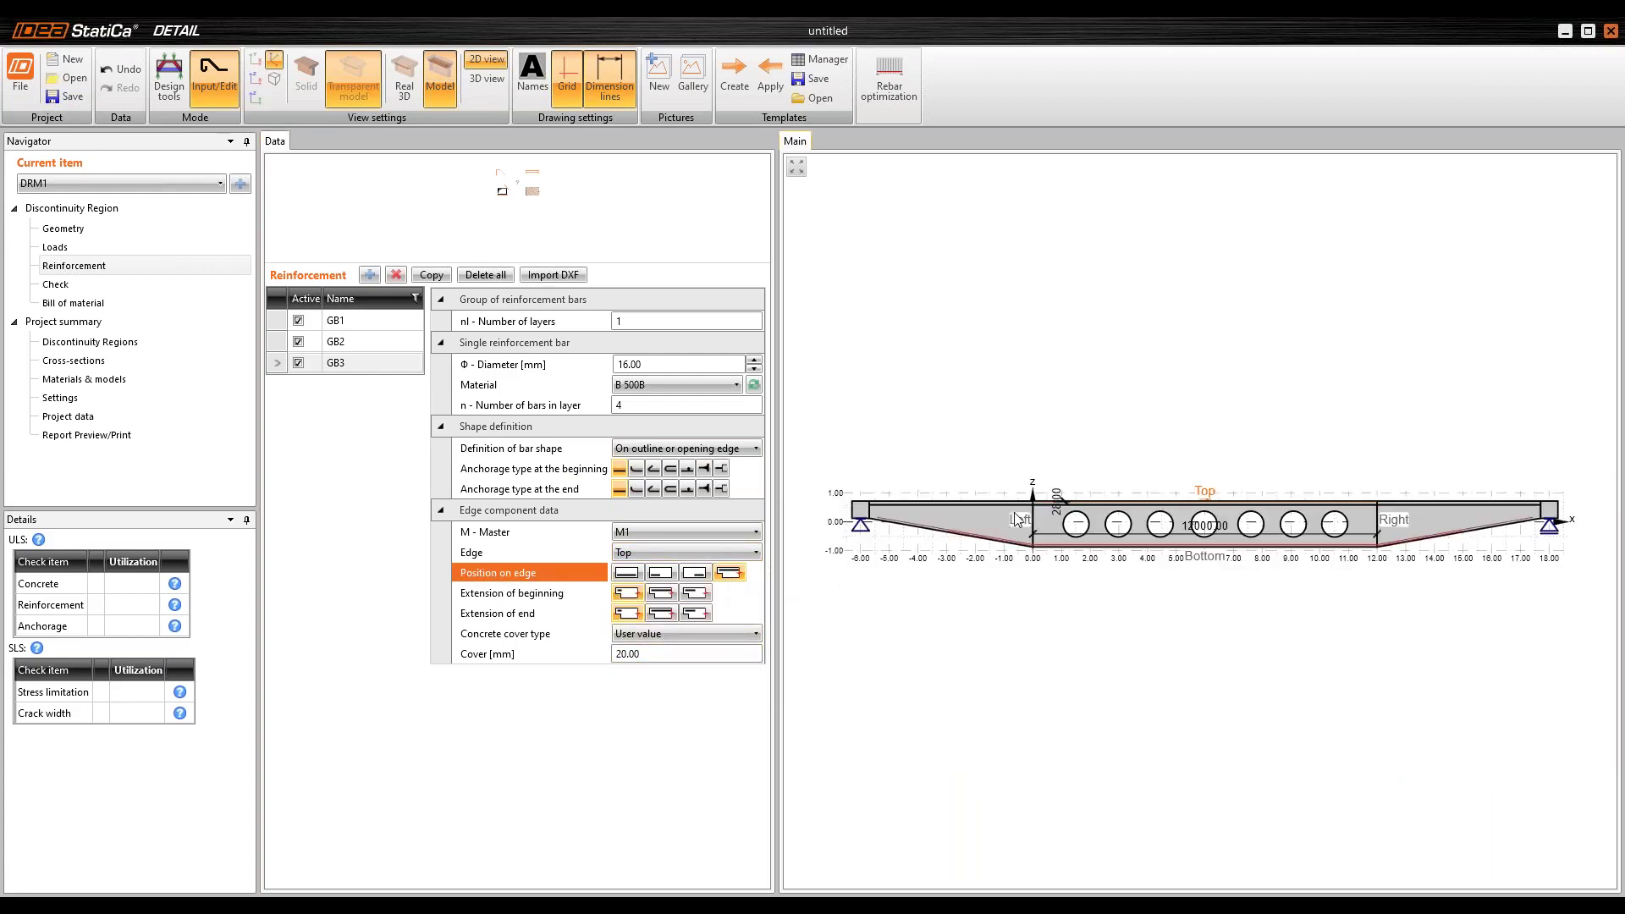
pyautogui.scroll(2, 1017, 519)
pyautogui.click(661, 595)
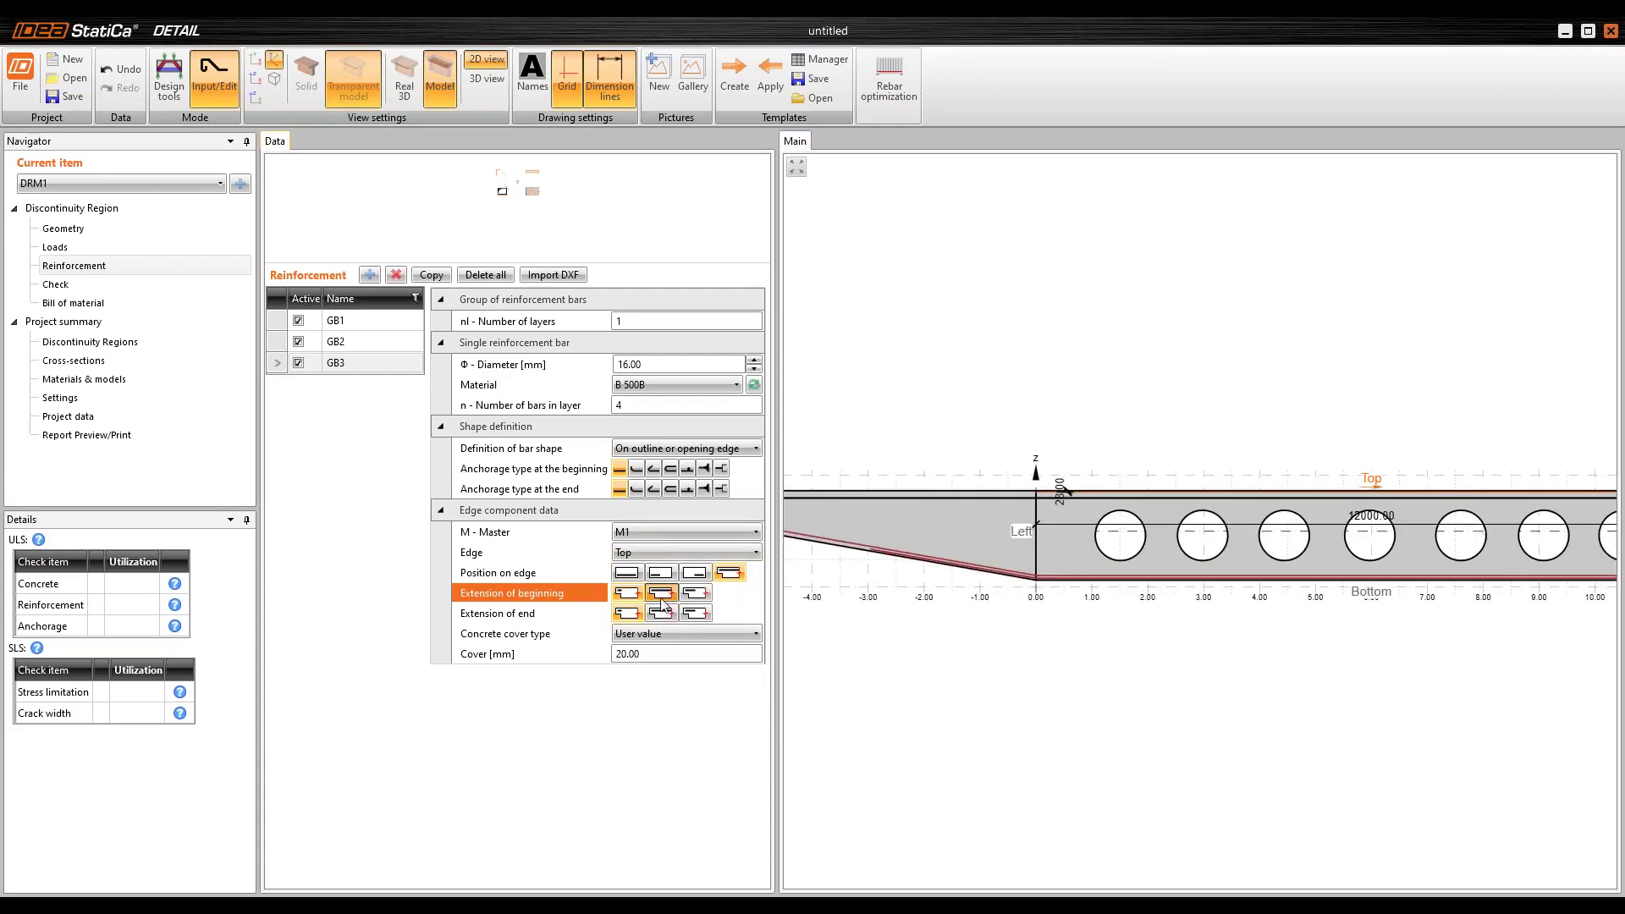
pyautogui.click(661, 614)
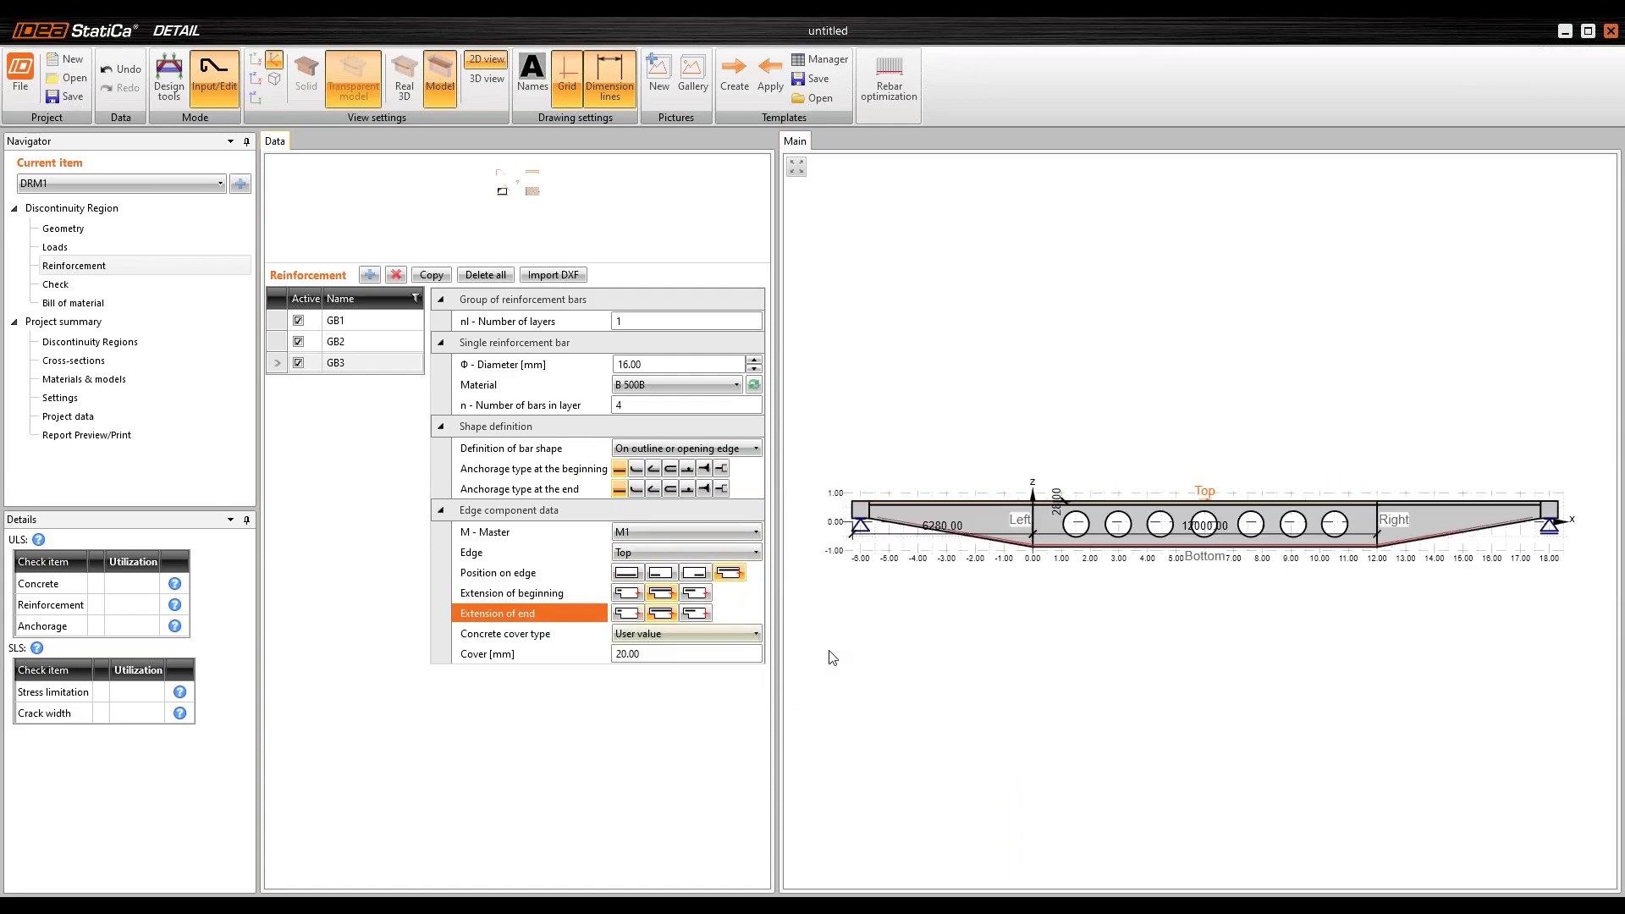
# Step: Examine where the extended top bars end at both supports of the beam
pyautogui.scroll(5, 850, 512)
pyautogui.scroll(-4, 897, 519)
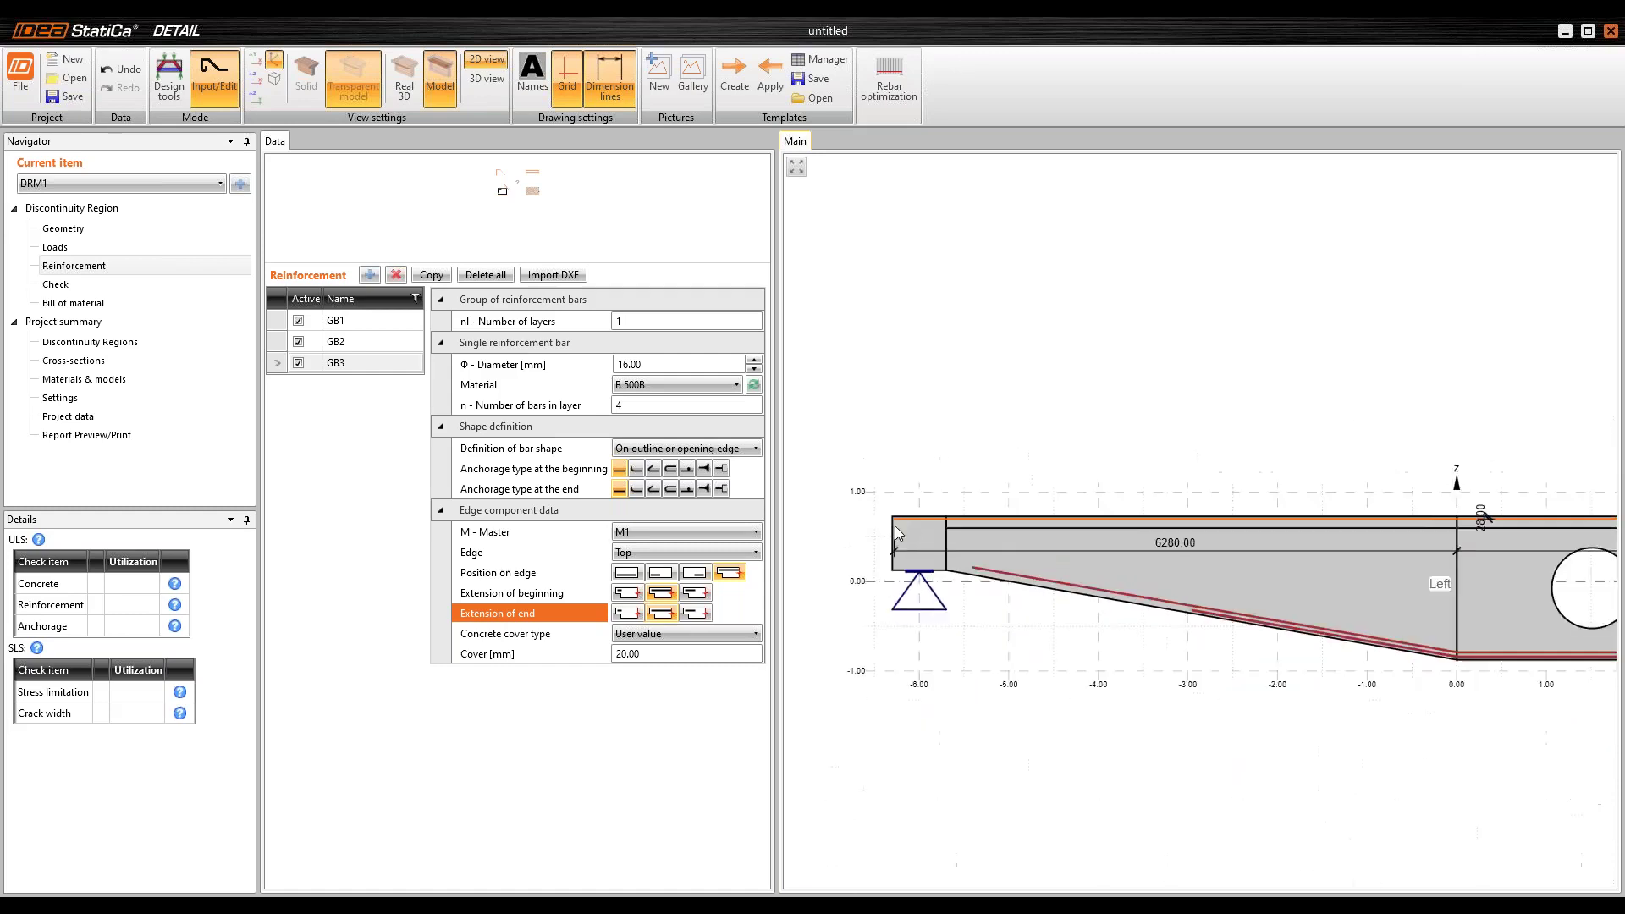
pyautogui.scroll(-3, 1484, 515)
pyautogui.moveTo(1495, 516); pyautogui.dragTo(871, 518, button='middle')
pyautogui.moveTo(1371, 569); pyautogui.dragTo(697, 595, button='middle')
pyautogui.scroll(2, 1127, 568)
pyautogui.scroll(3, 1127, 564)
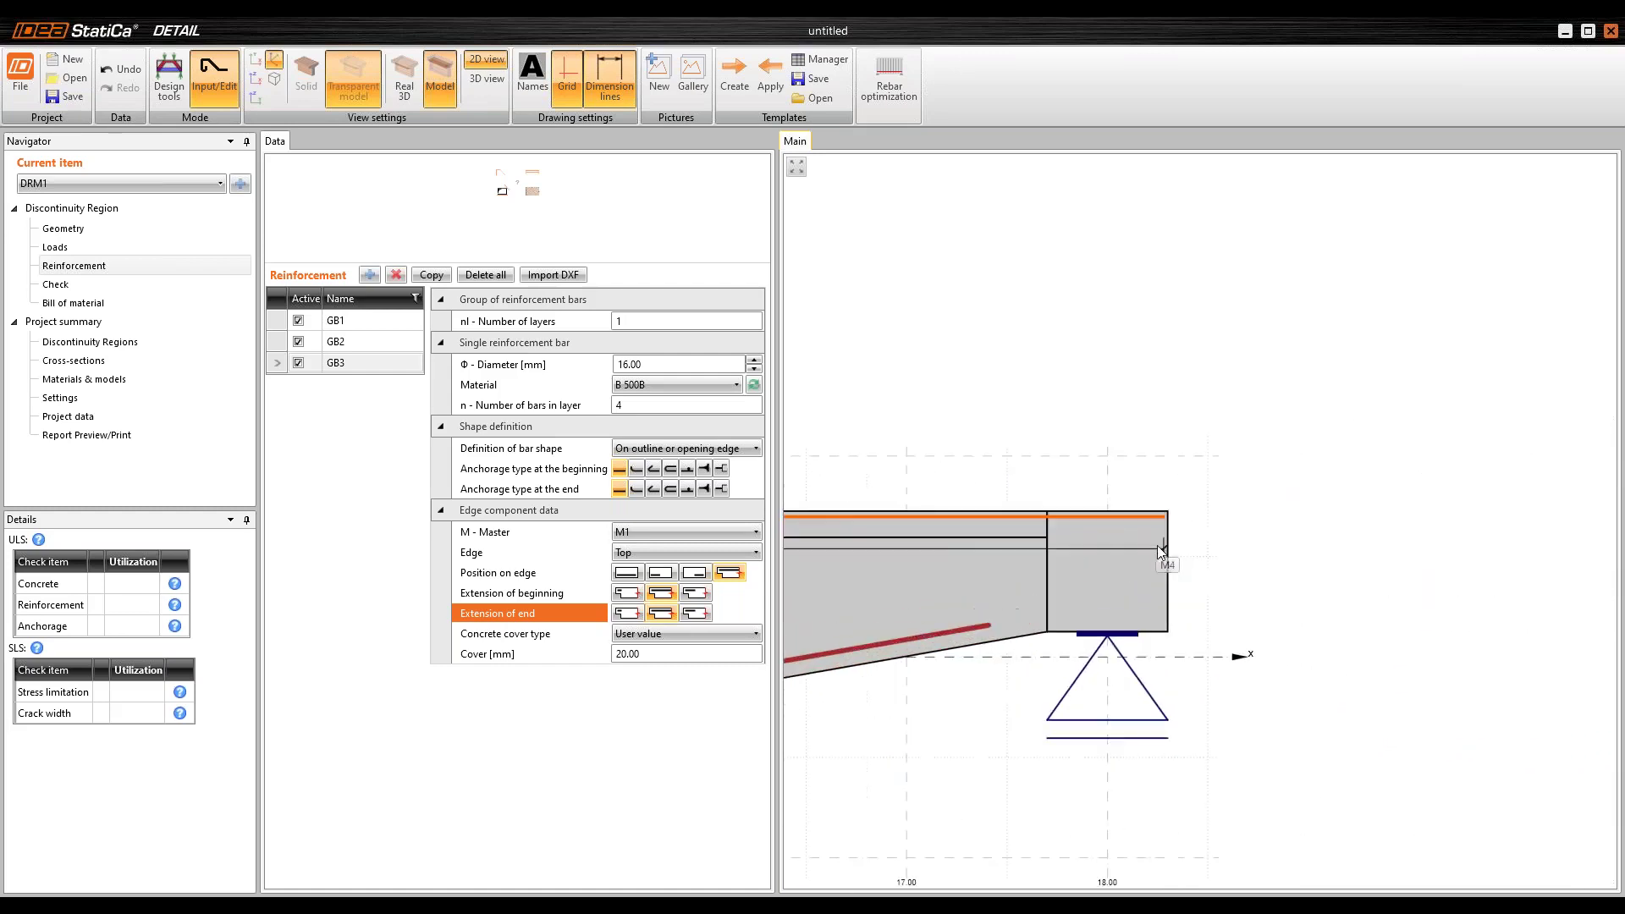
pyautogui.middleClick(1175, 544)
pyautogui.middleClick(1175, 544)
# Step: Add a group of stirrups on master member M5 with distances 50 a200
pyautogui.click(369, 274)
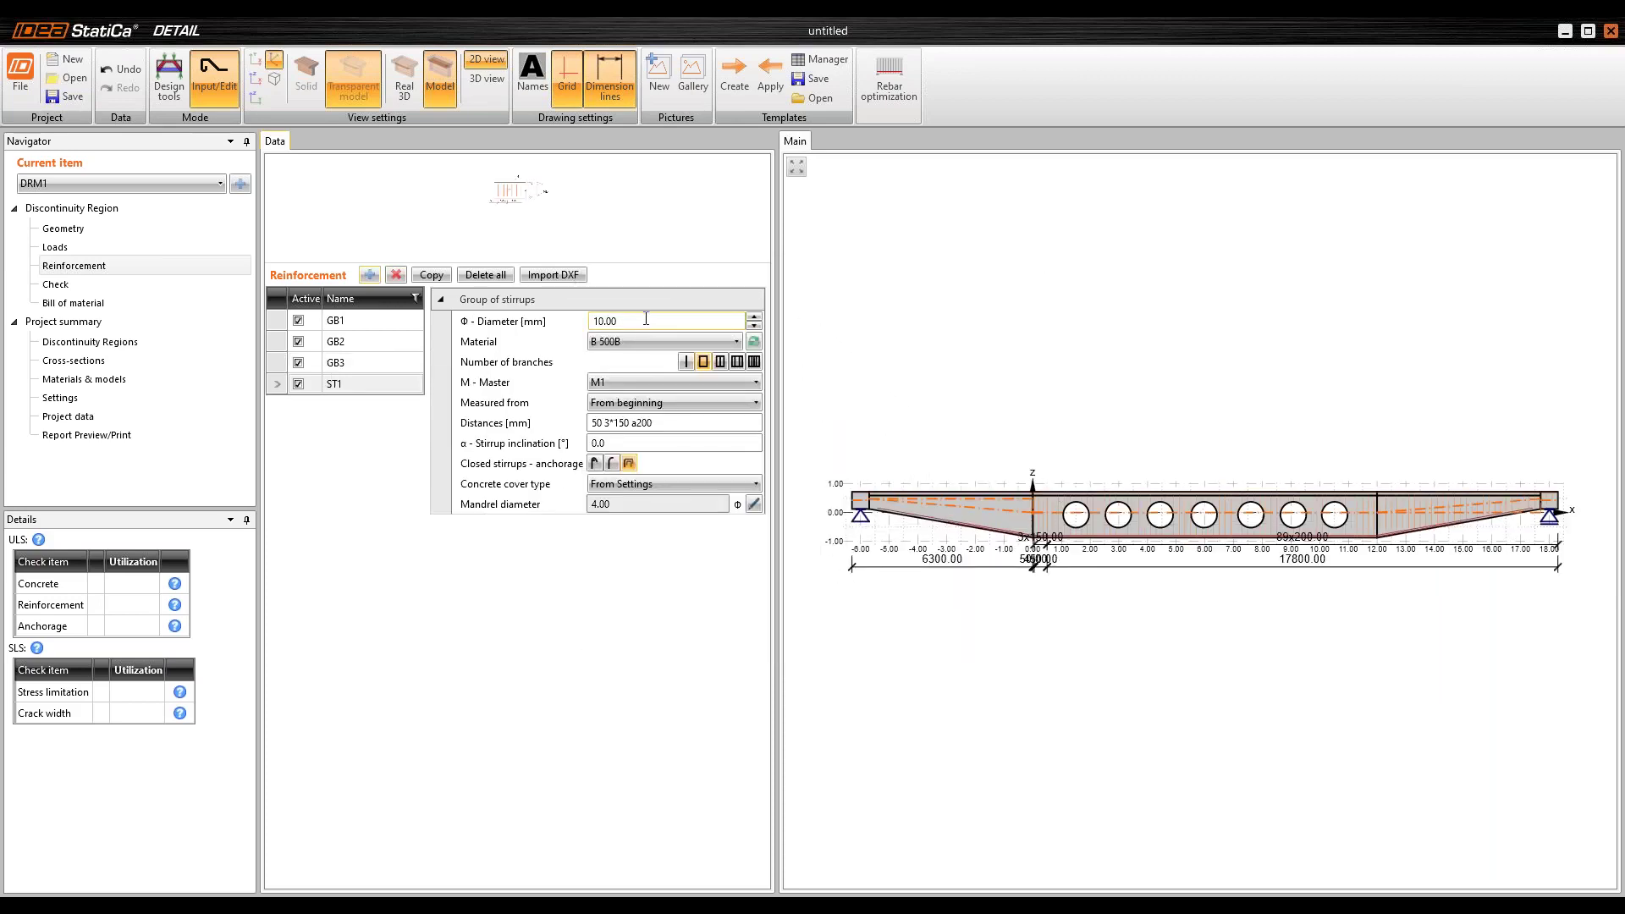
pyautogui.click(646, 321)
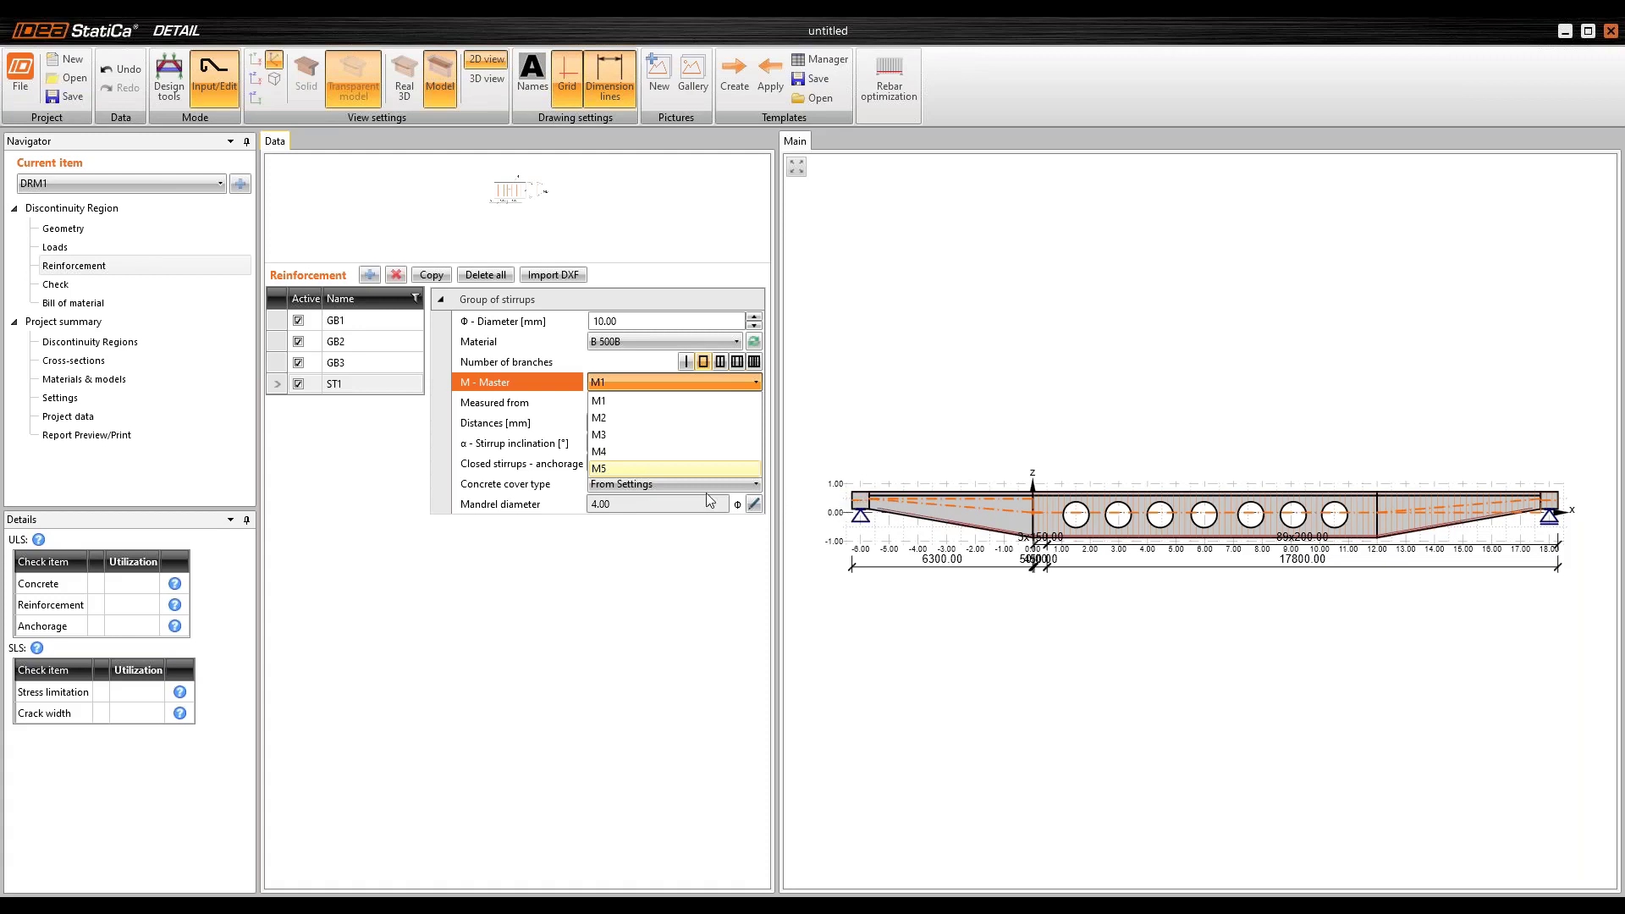
pyautogui.click(616, 464)
pyautogui.click(674, 423)
pyautogui.moveTo(674, 429); pyautogui.dragTo(577, 431)
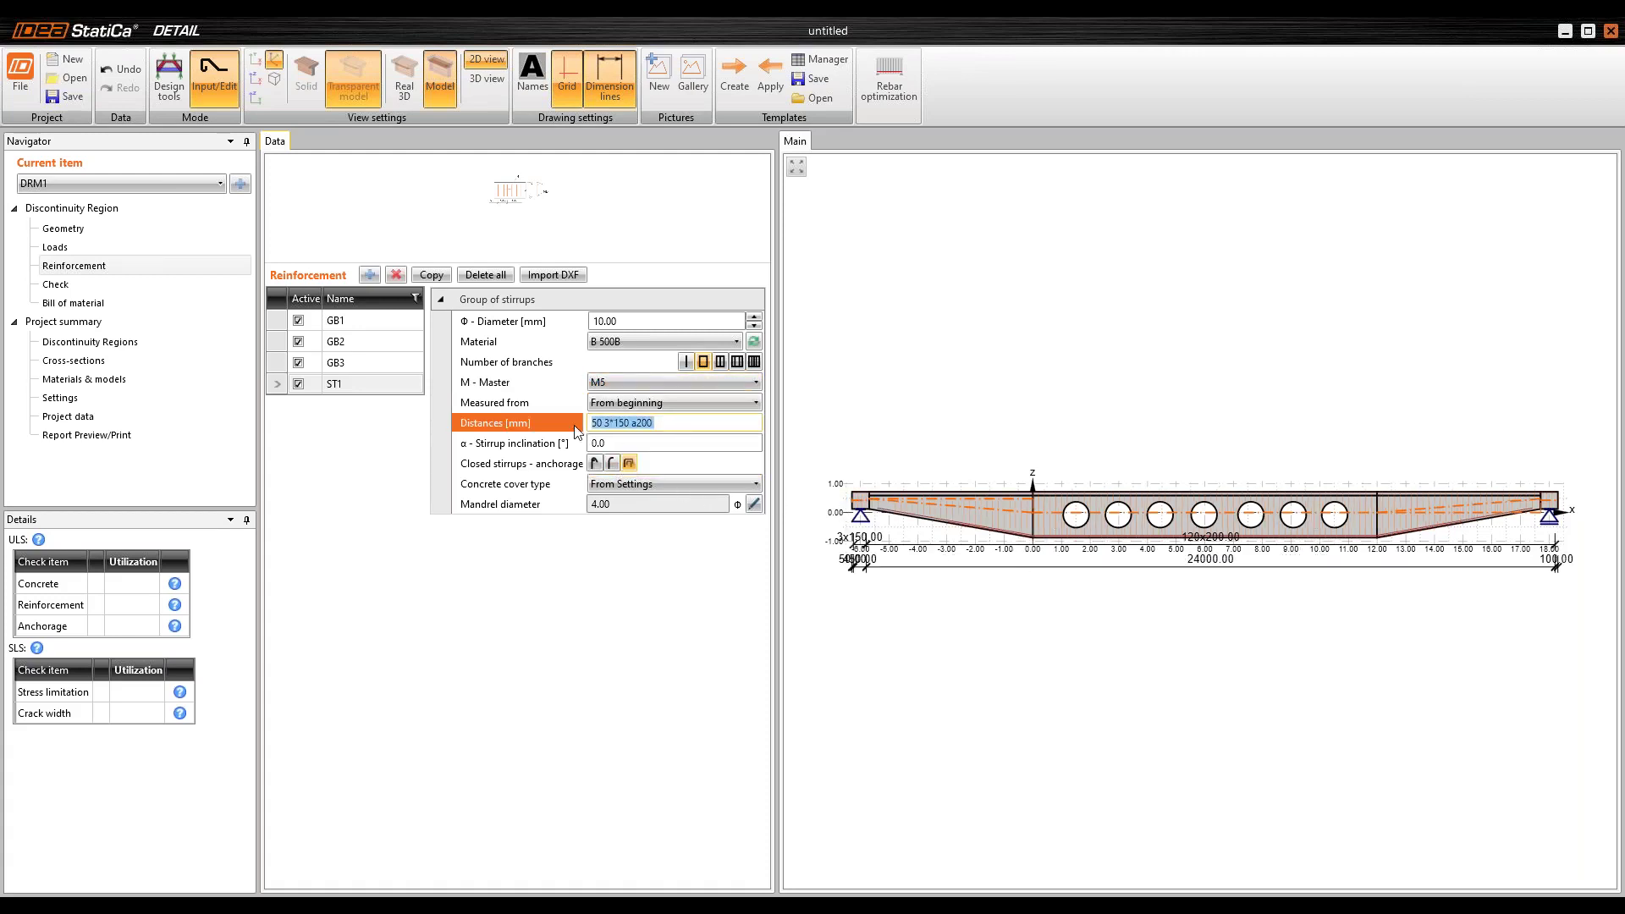
pyautogui.write('5')
pyautogui.press('Tab')
# Step: Inspect the stirrups along the beam, using the real 3D view to see how they are cut around the circular openings
pyautogui.scroll(6, 1032, 519)
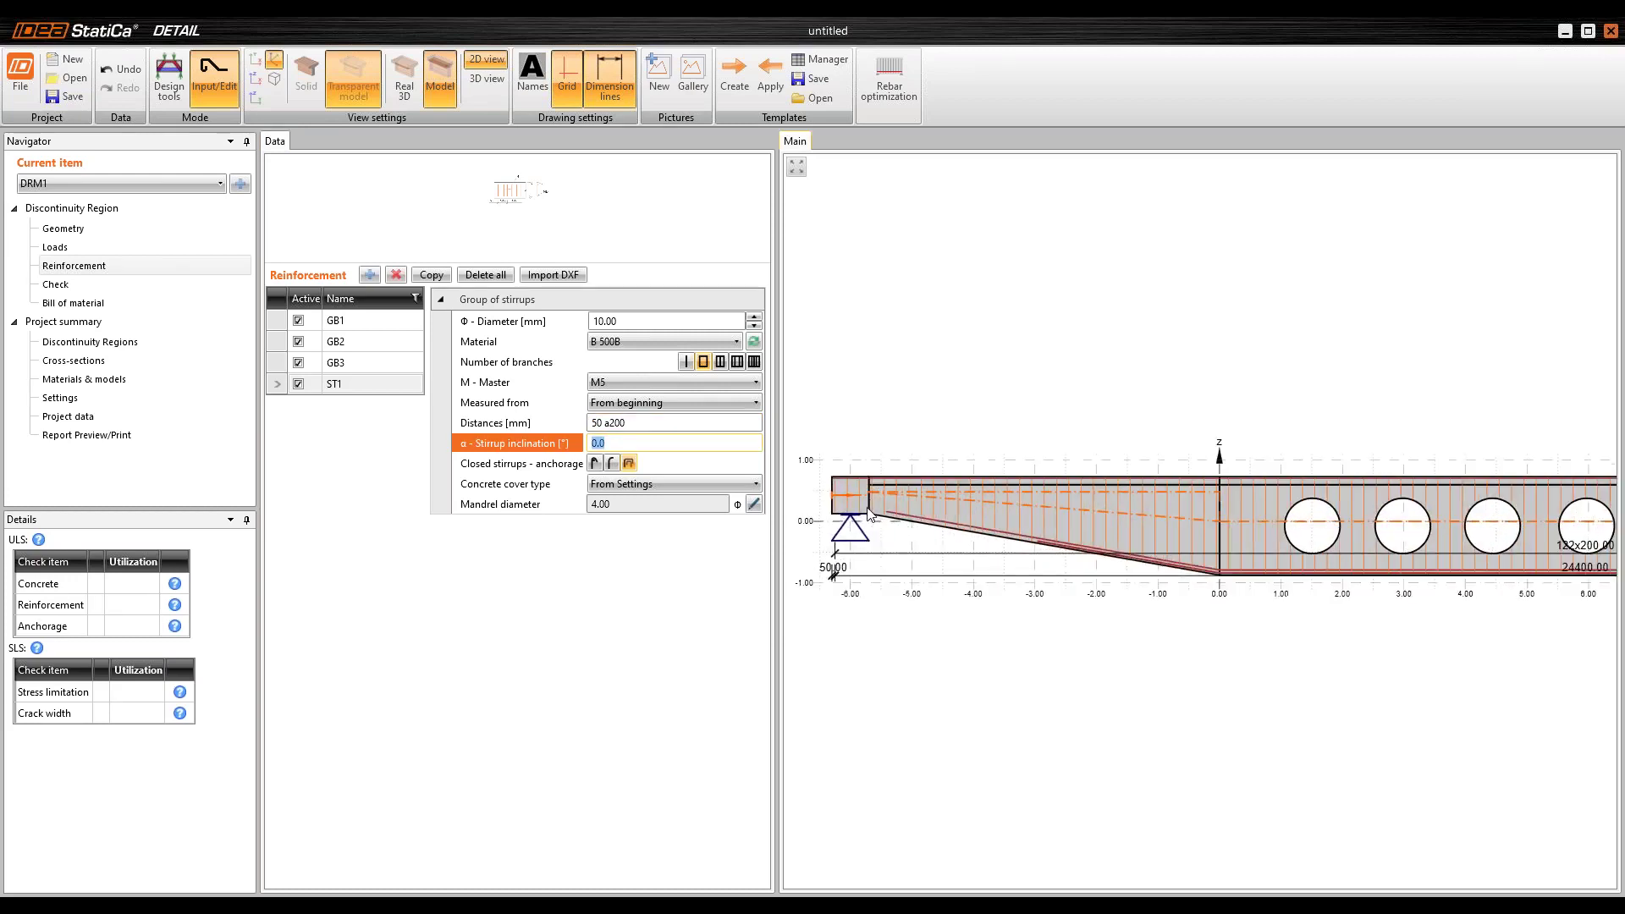
pyautogui.moveTo(1510, 533); pyautogui.dragTo(1074, 505, button='middle')
pyautogui.moveTo(1441, 505); pyautogui.dragTo(1302, 505, button='middle')
pyautogui.middleClick(1302, 505)
pyautogui.middleClick(1302, 505)
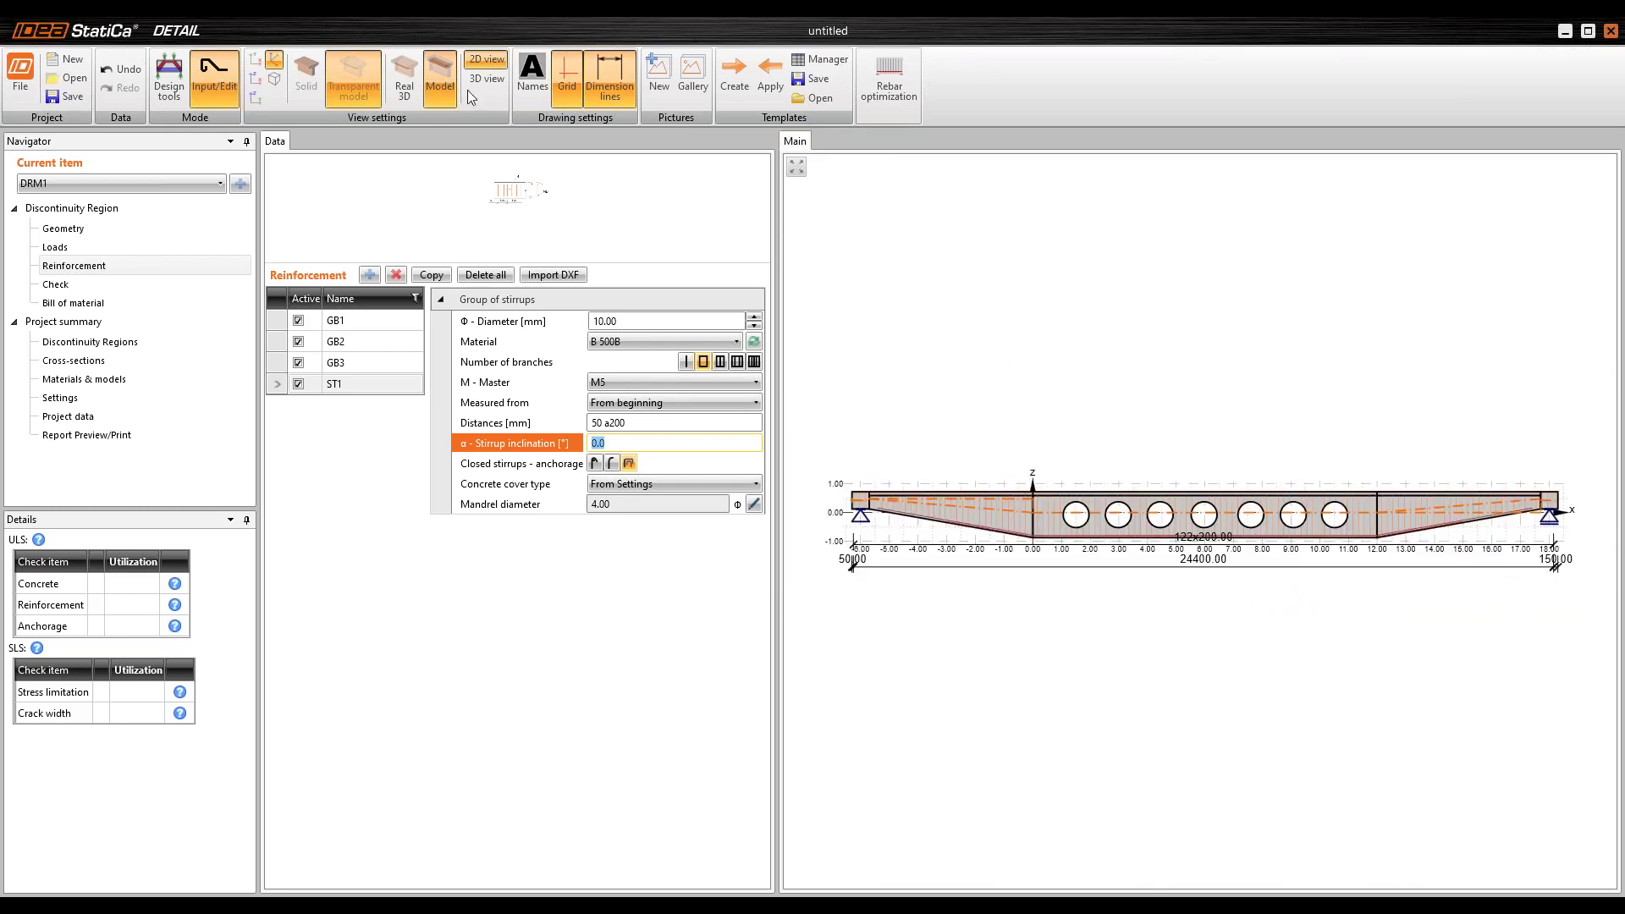
pyautogui.click(413, 89)
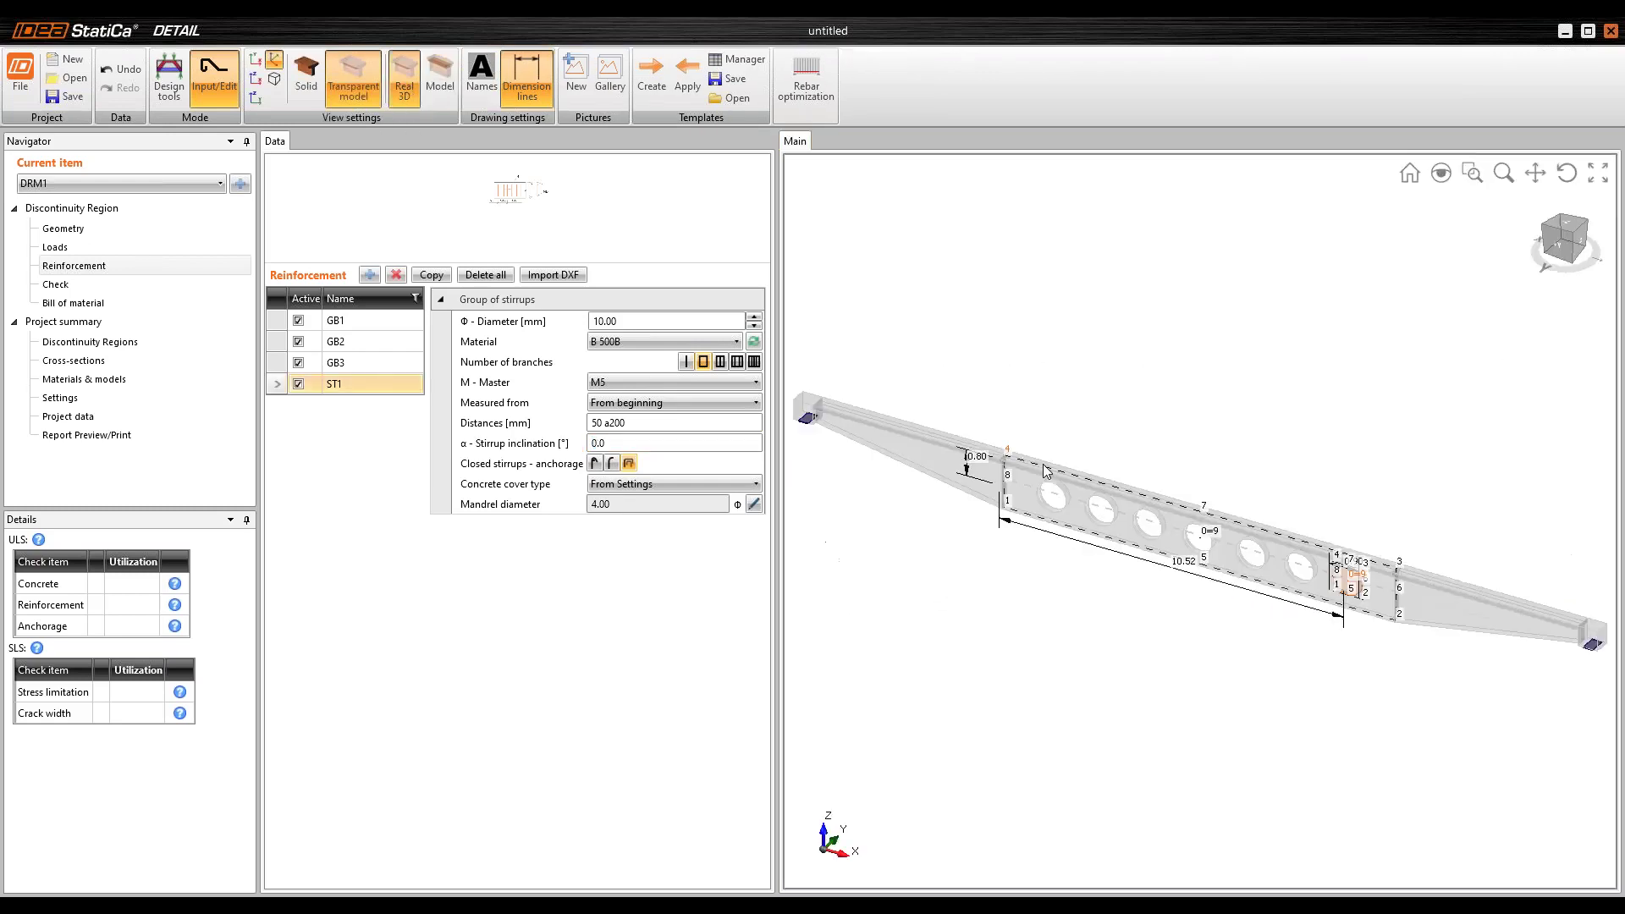
pyautogui.scroll(6, 968, 511)
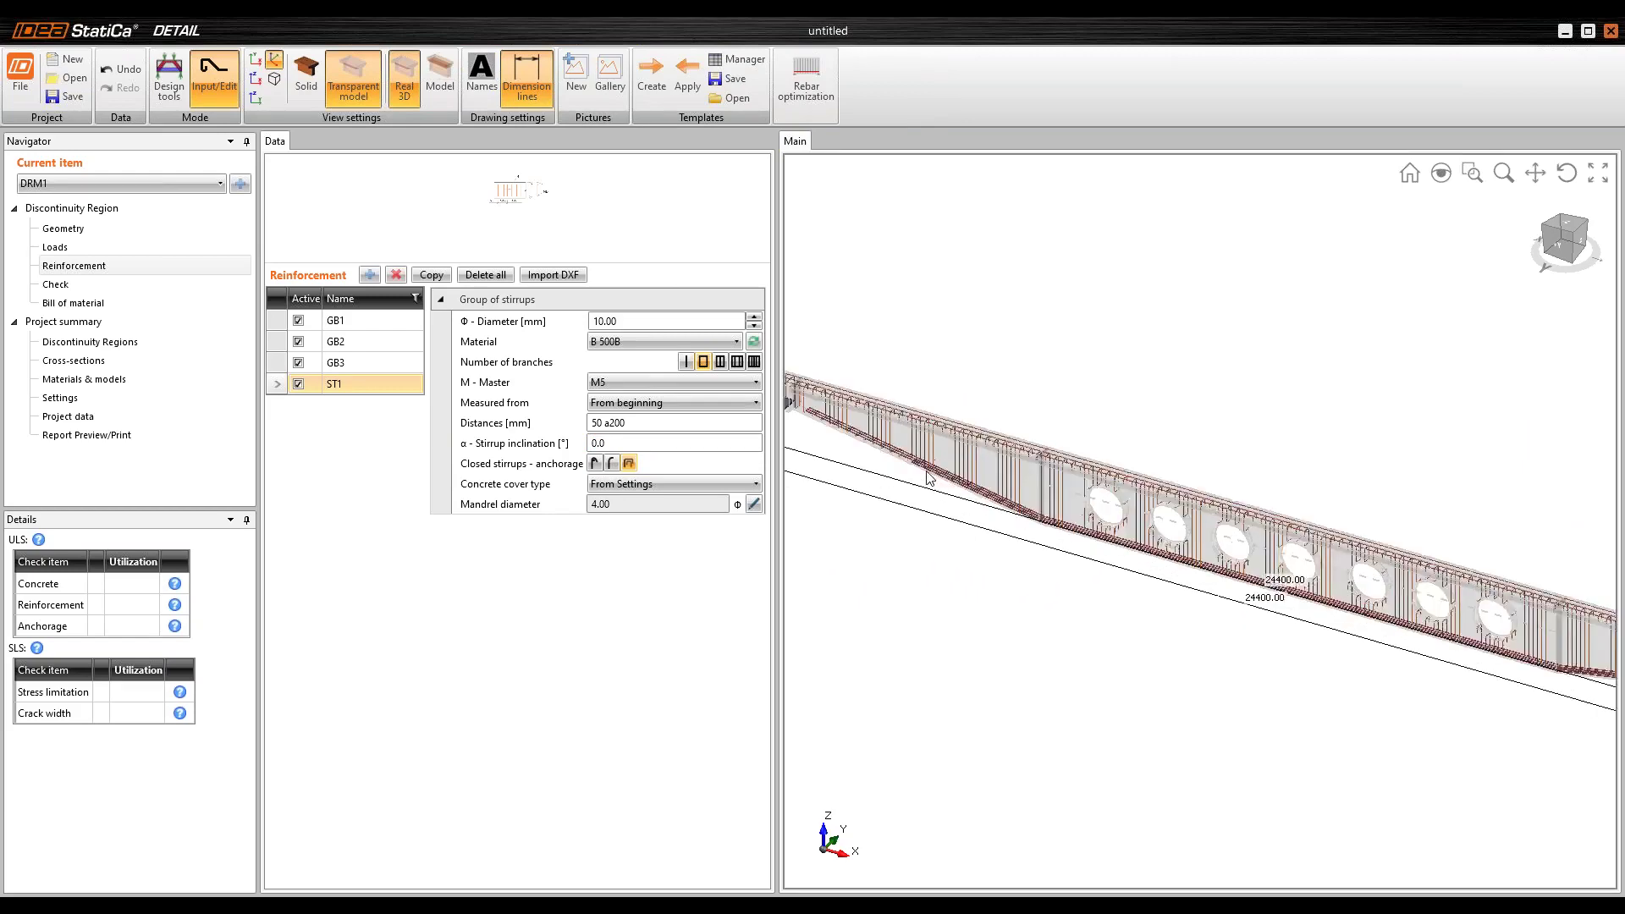
pyautogui.scroll(8, 930, 389)
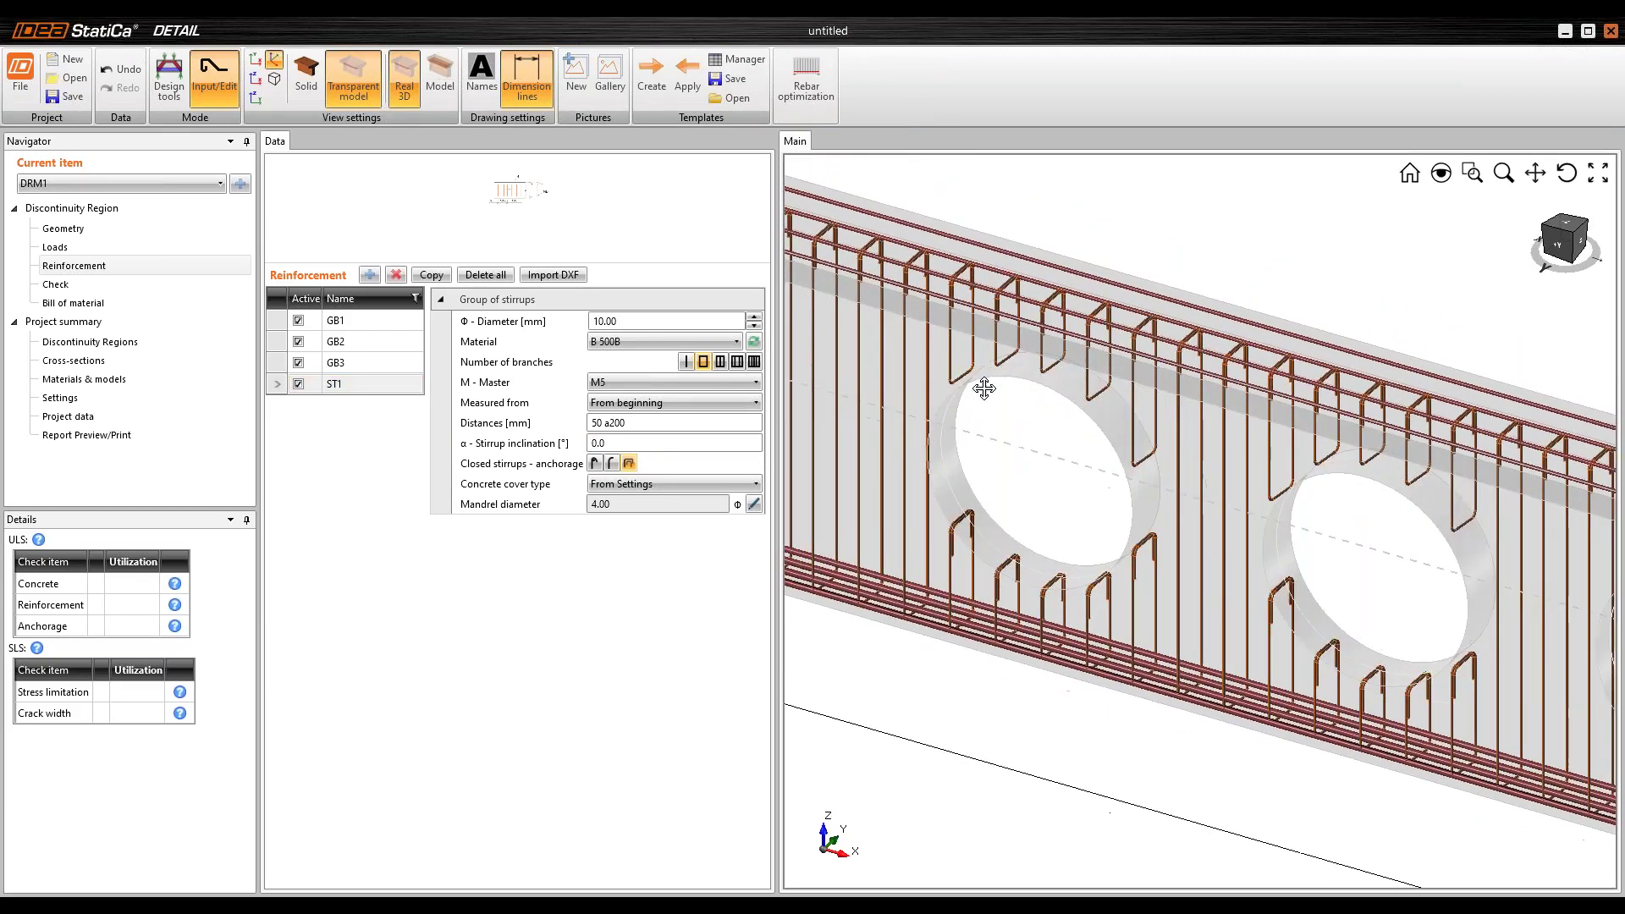
pyautogui.moveTo(988, 458); pyautogui.dragTo(1039, 540, button='middle')
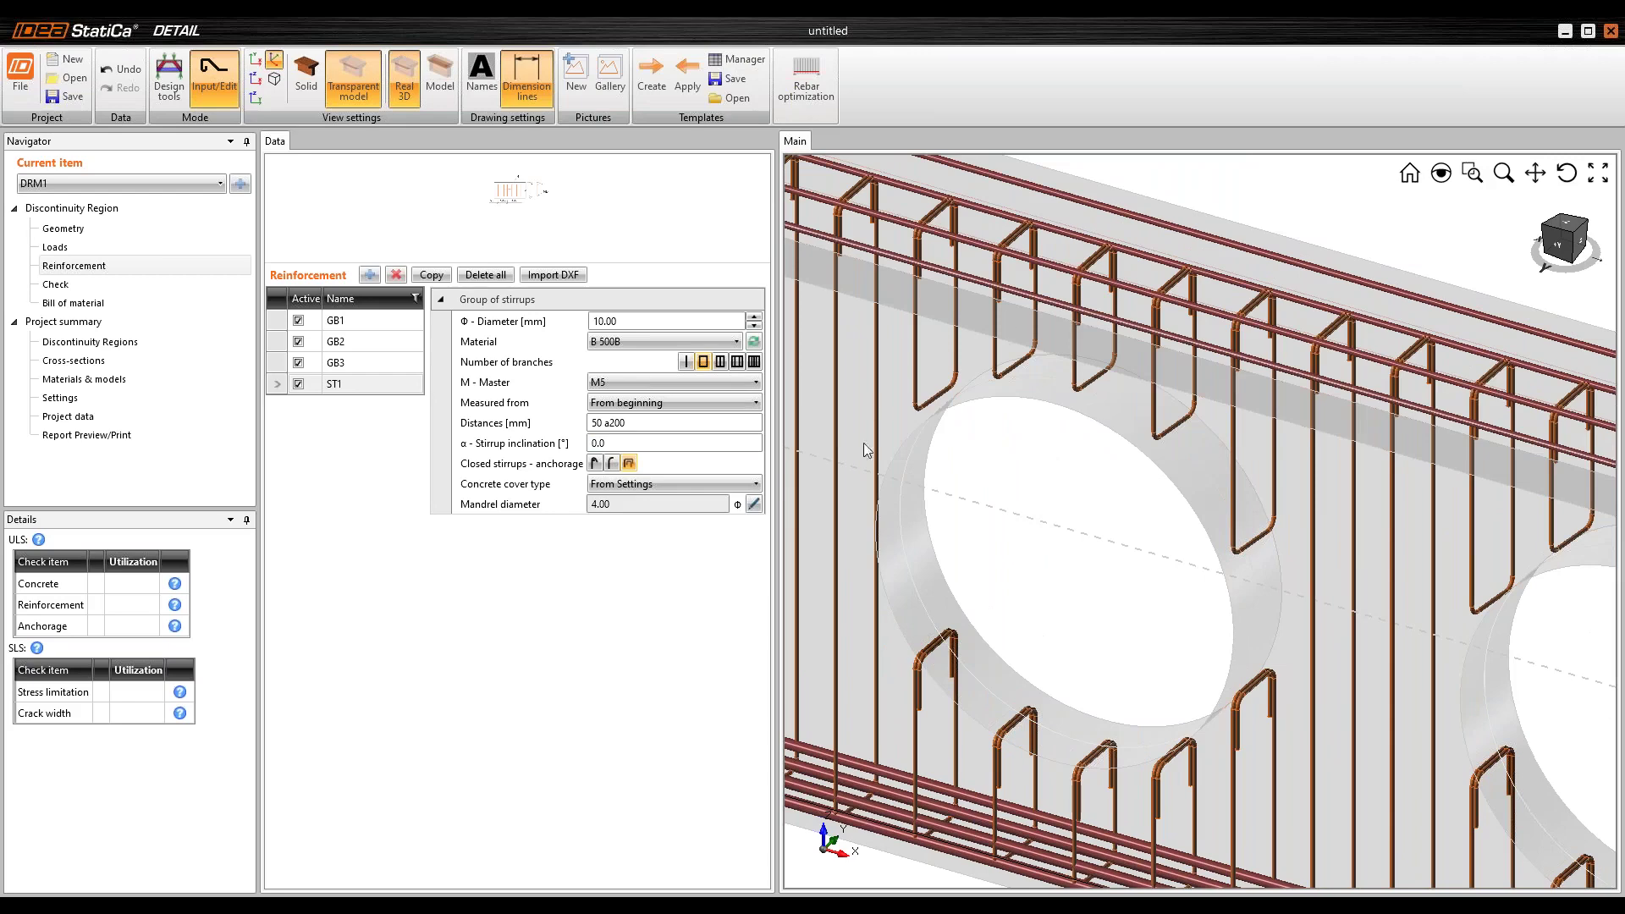
pyautogui.scroll(-6, 1115, 361)
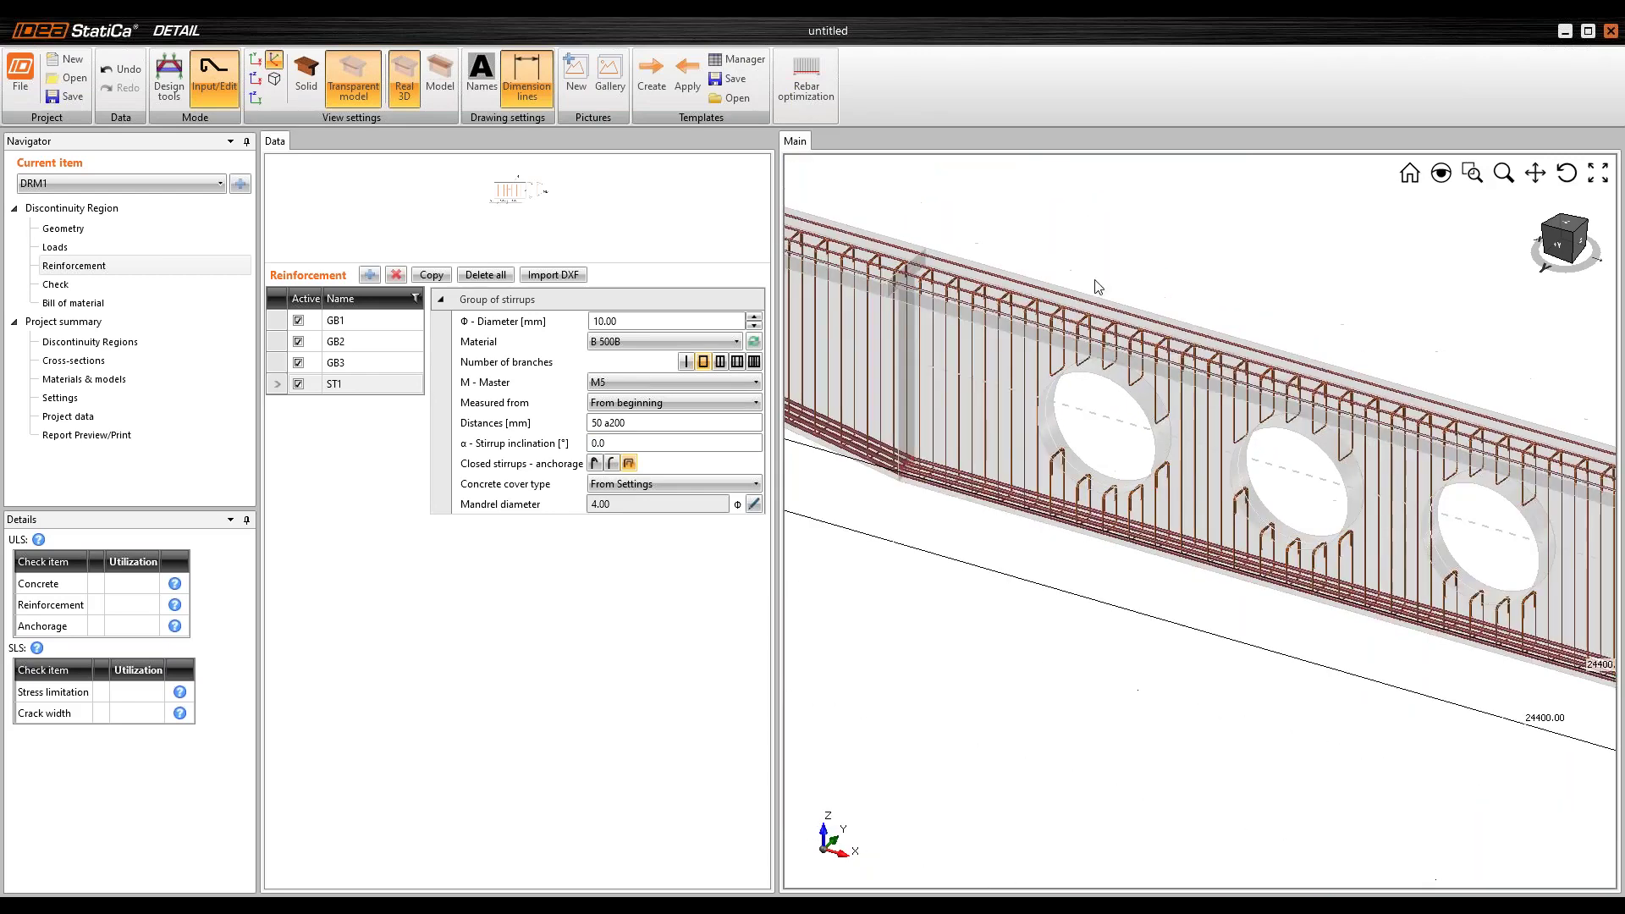
# Step: Inspect the stirrups and bottom bars in 3D toward the far haunch, at the bar ends and around the openings
pyautogui.moveTo(1397, 541); pyautogui.dragTo(1113, 450, button='middle')
pyautogui.moveTo(1360, 509); pyautogui.dragTo(1049, 450, button='middle')
pyautogui.moveTo(1295, 535); pyautogui.dragTo(1015, 457, button='middle')
pyautogui.moveTo(1418, 544); pyautogui.dragTo(931, 411, button='middle')
pyautogui.moveTo(1608, 569); pyautogui.dragTo(1107, 474, button='middle')
pyautogui.keyDown('ctrl'); pyautogui.moveTo(1438, 533); pyautogui.dragTo(1220, 547, button='middle'); pyautogui.keyUp('ctrl')
pyautogui.scroll(8, 1276, 568)
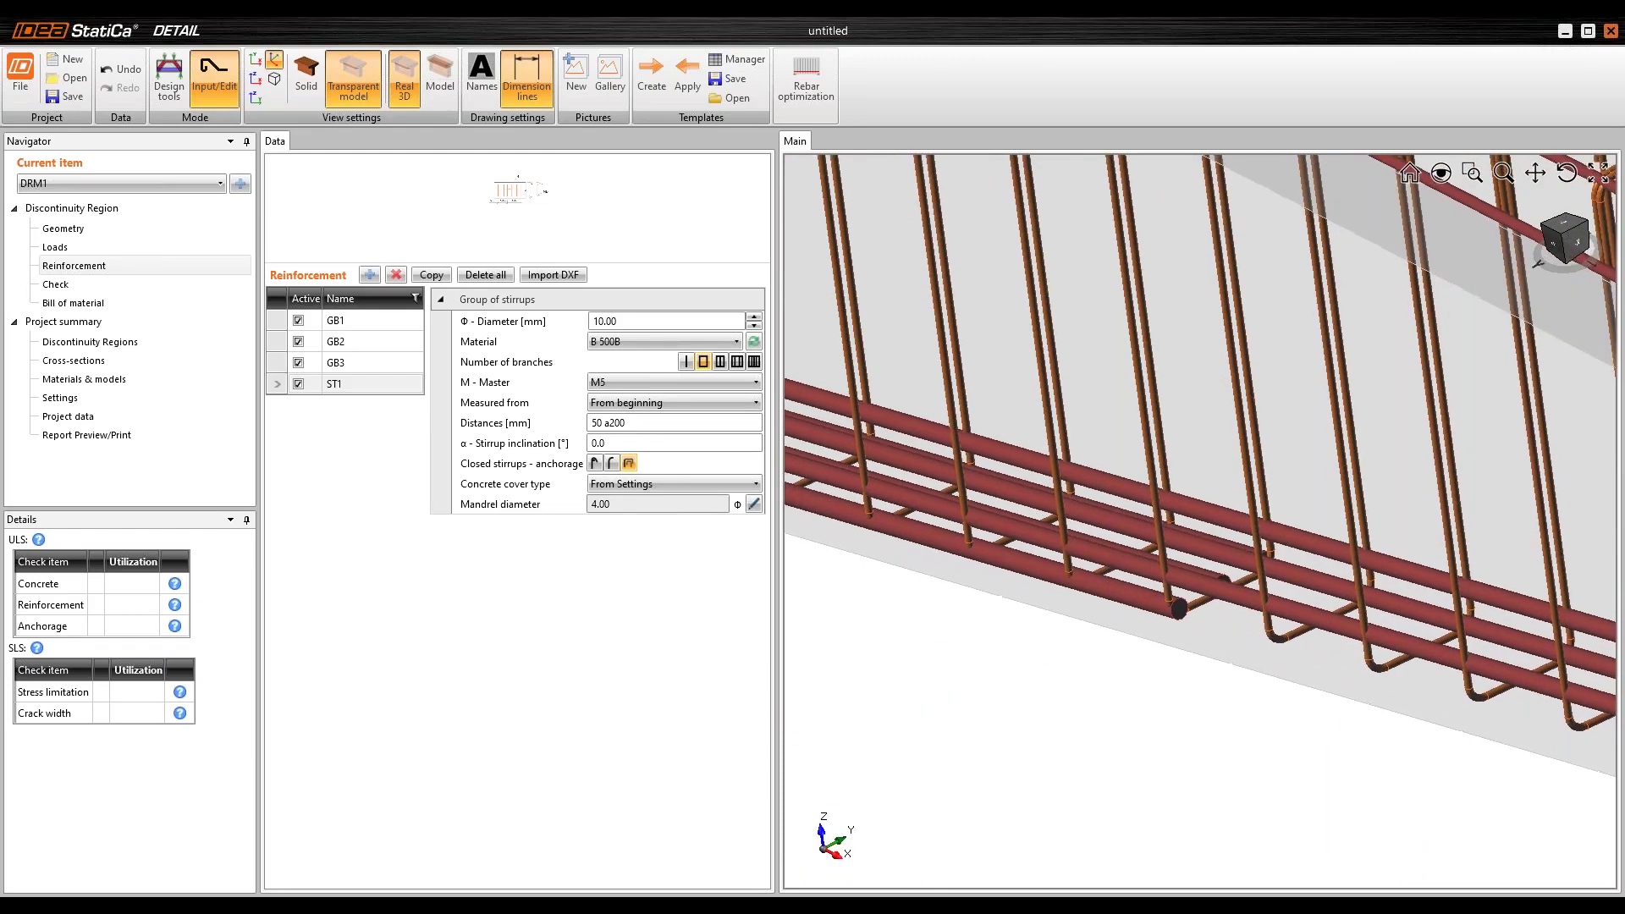
pyautogui.scroll(-10, 1074, 503)
pyautogui.scroll(10, 1076, 469)
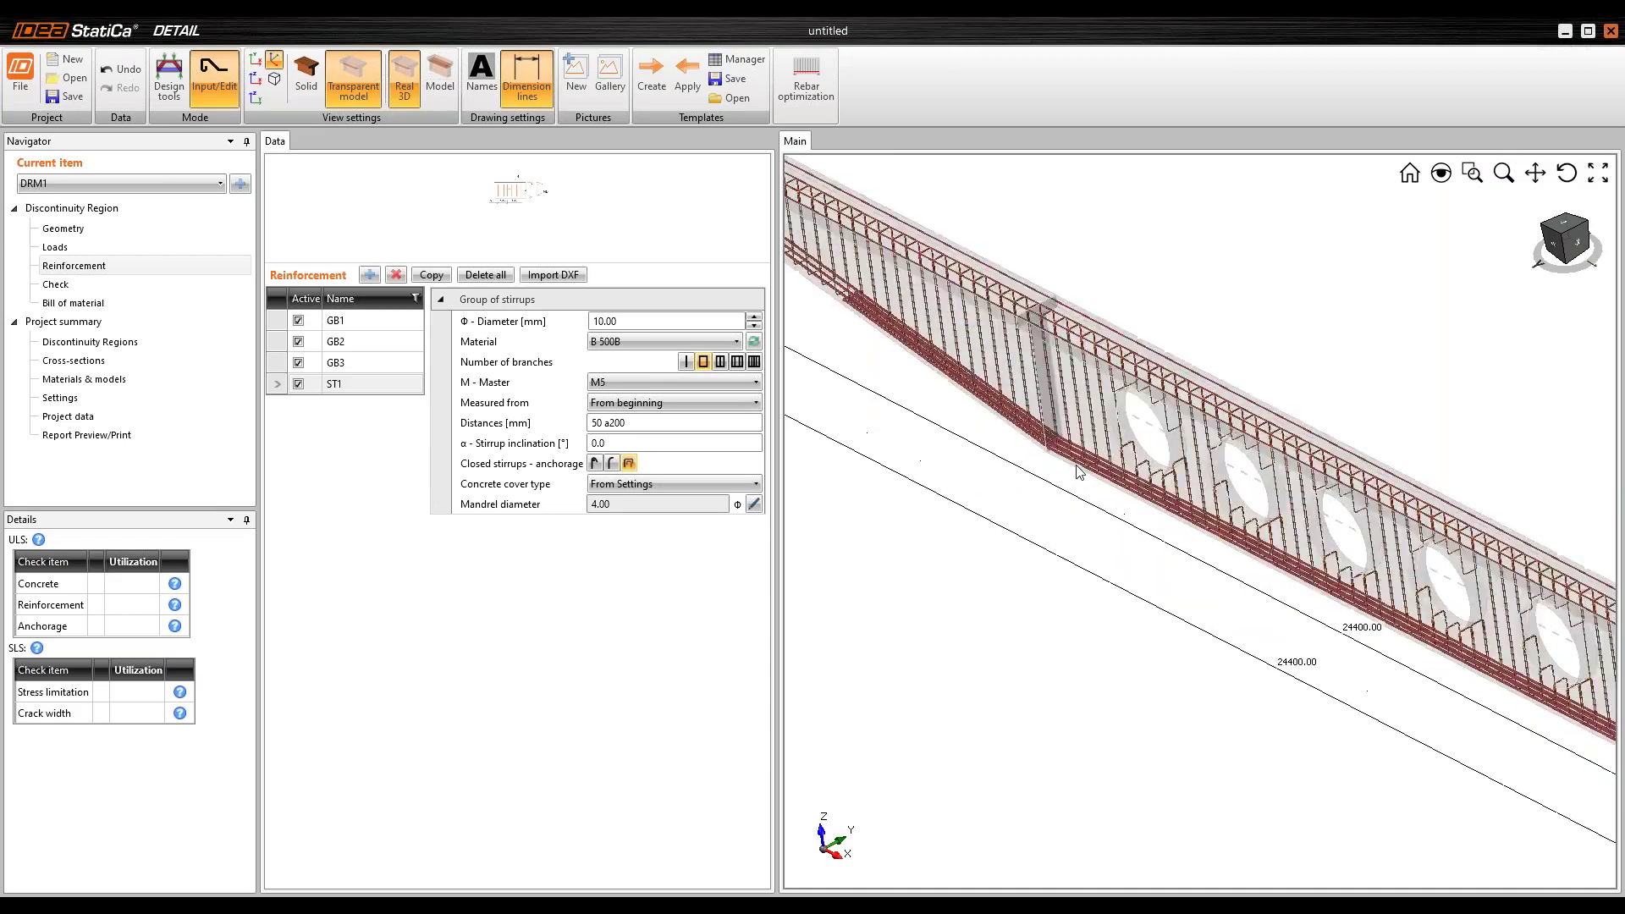
pyautogui.scroll(-10, 1077, 471)
pyautogui.scroll(10, 1231, 334)
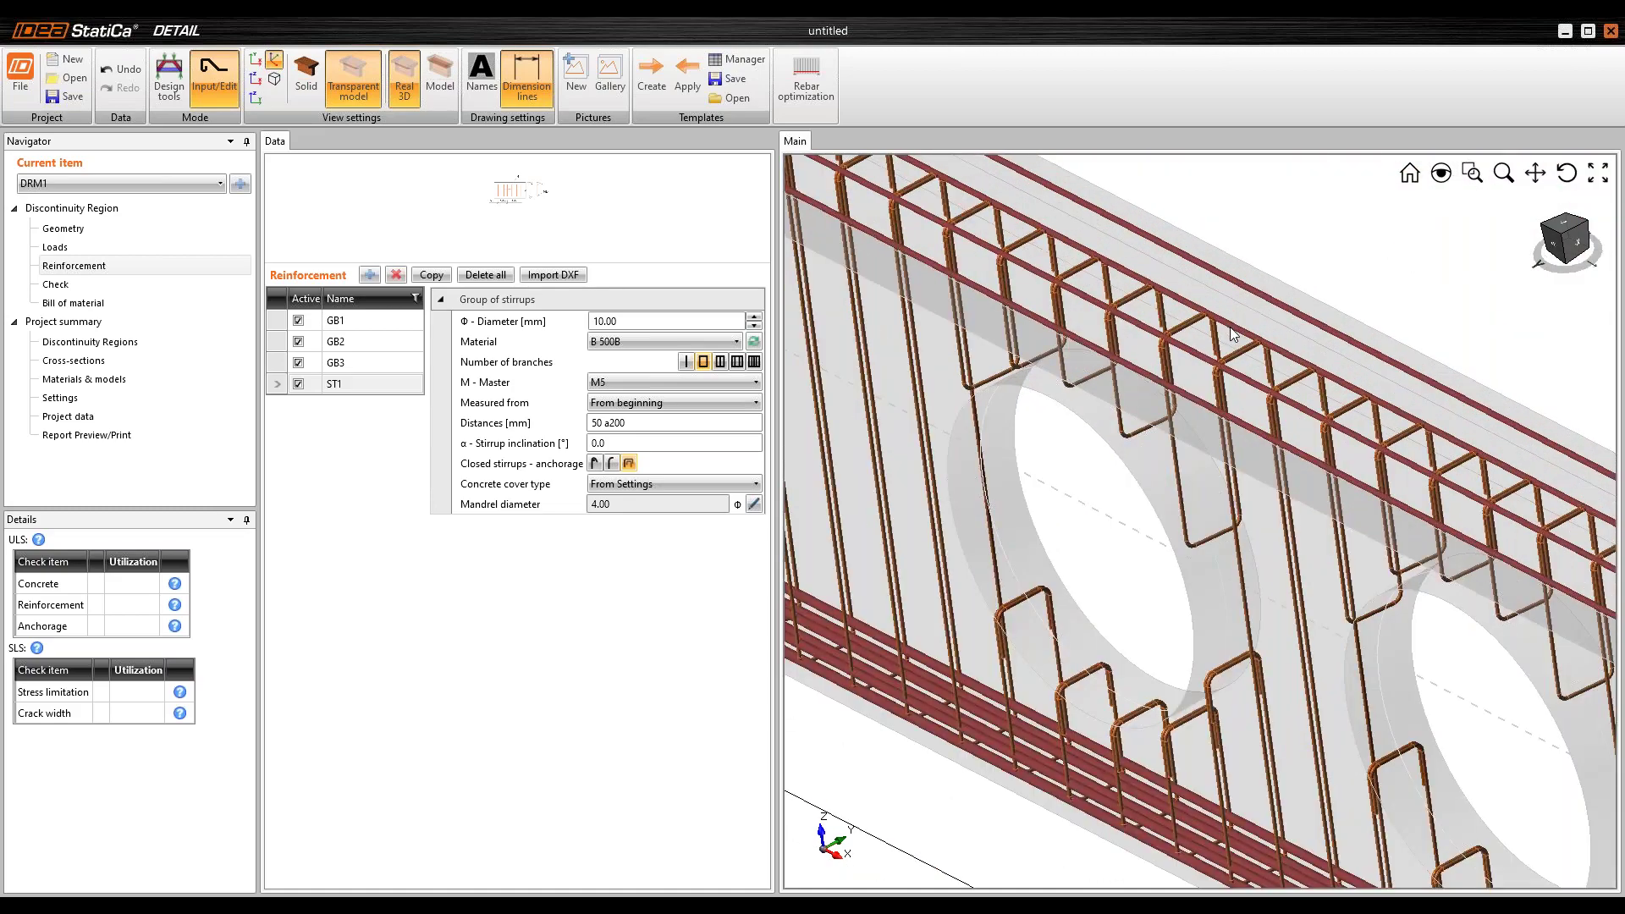
pyautogui.scroll(-10, 1234, 343)
# Step: Return to the 2D model view and switch to the open project beam_optimization_2.ideaDet
pyautogui.click(440, 76)
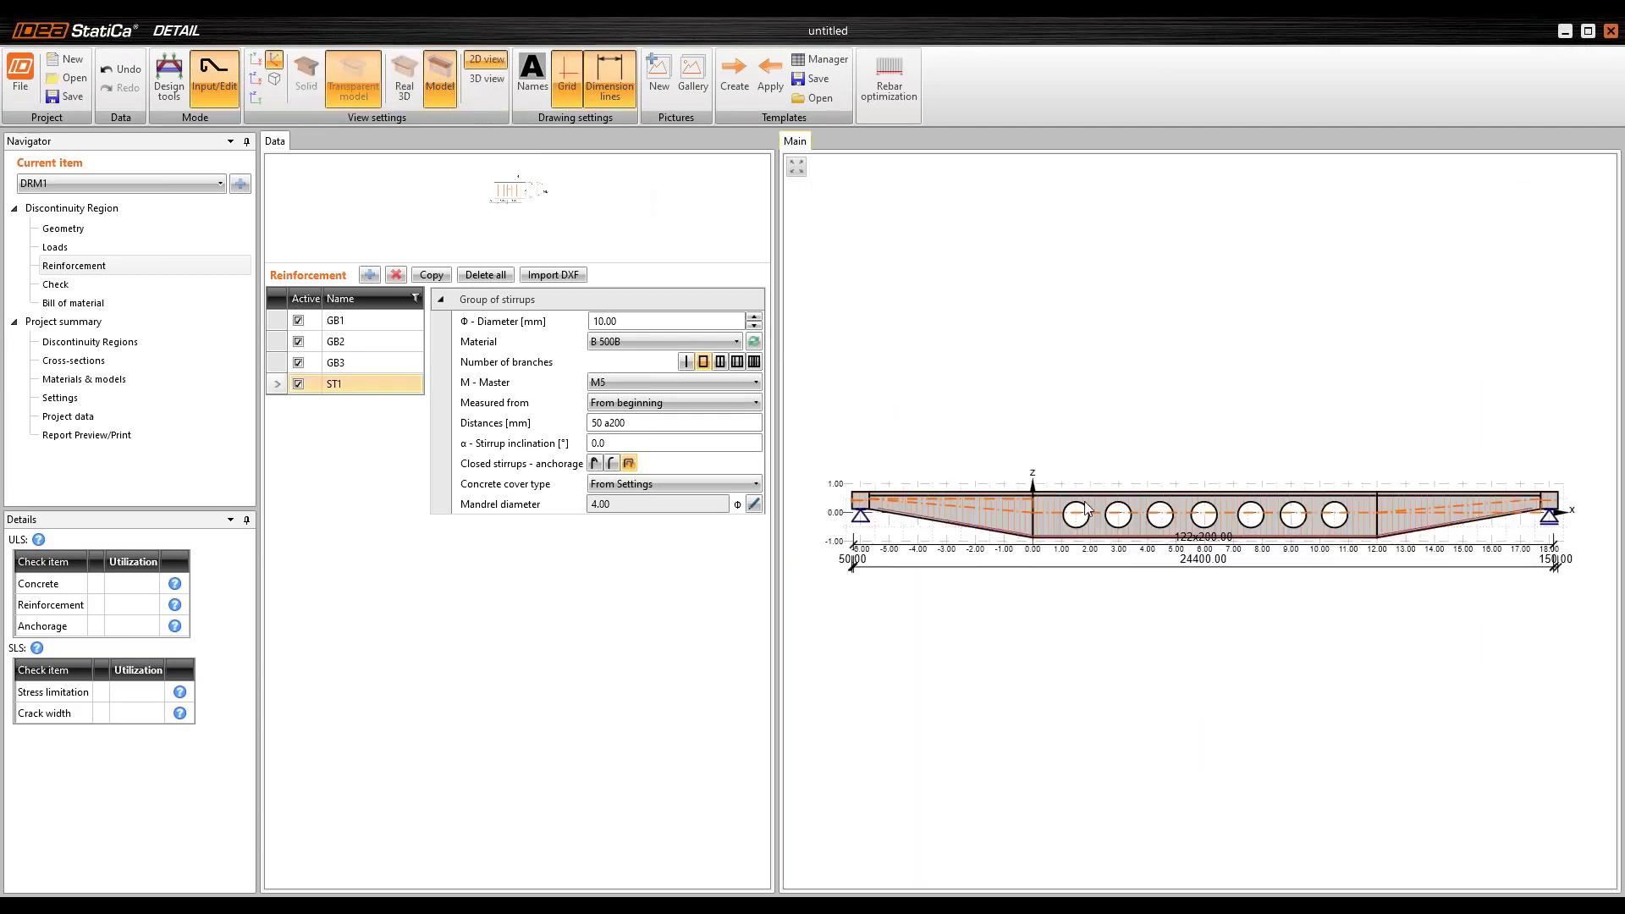
pyautogui.scroll(3, 1066, 520)
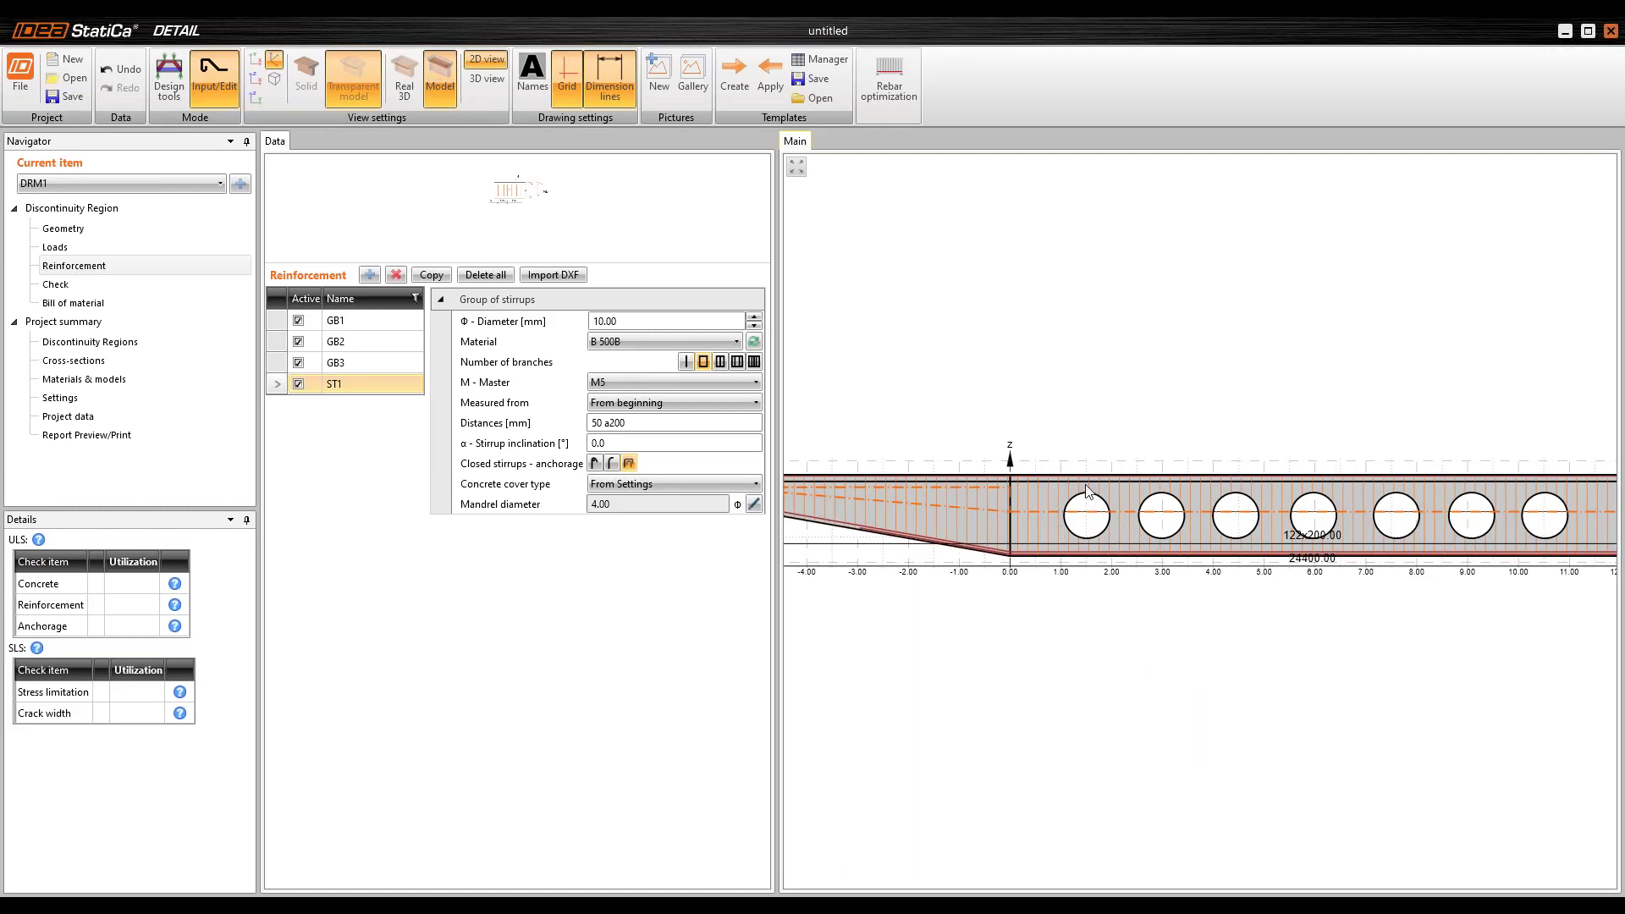
pyautogui.scroll(-3, 1050, 490)
pyautogui.scroll(4, 800, 495)
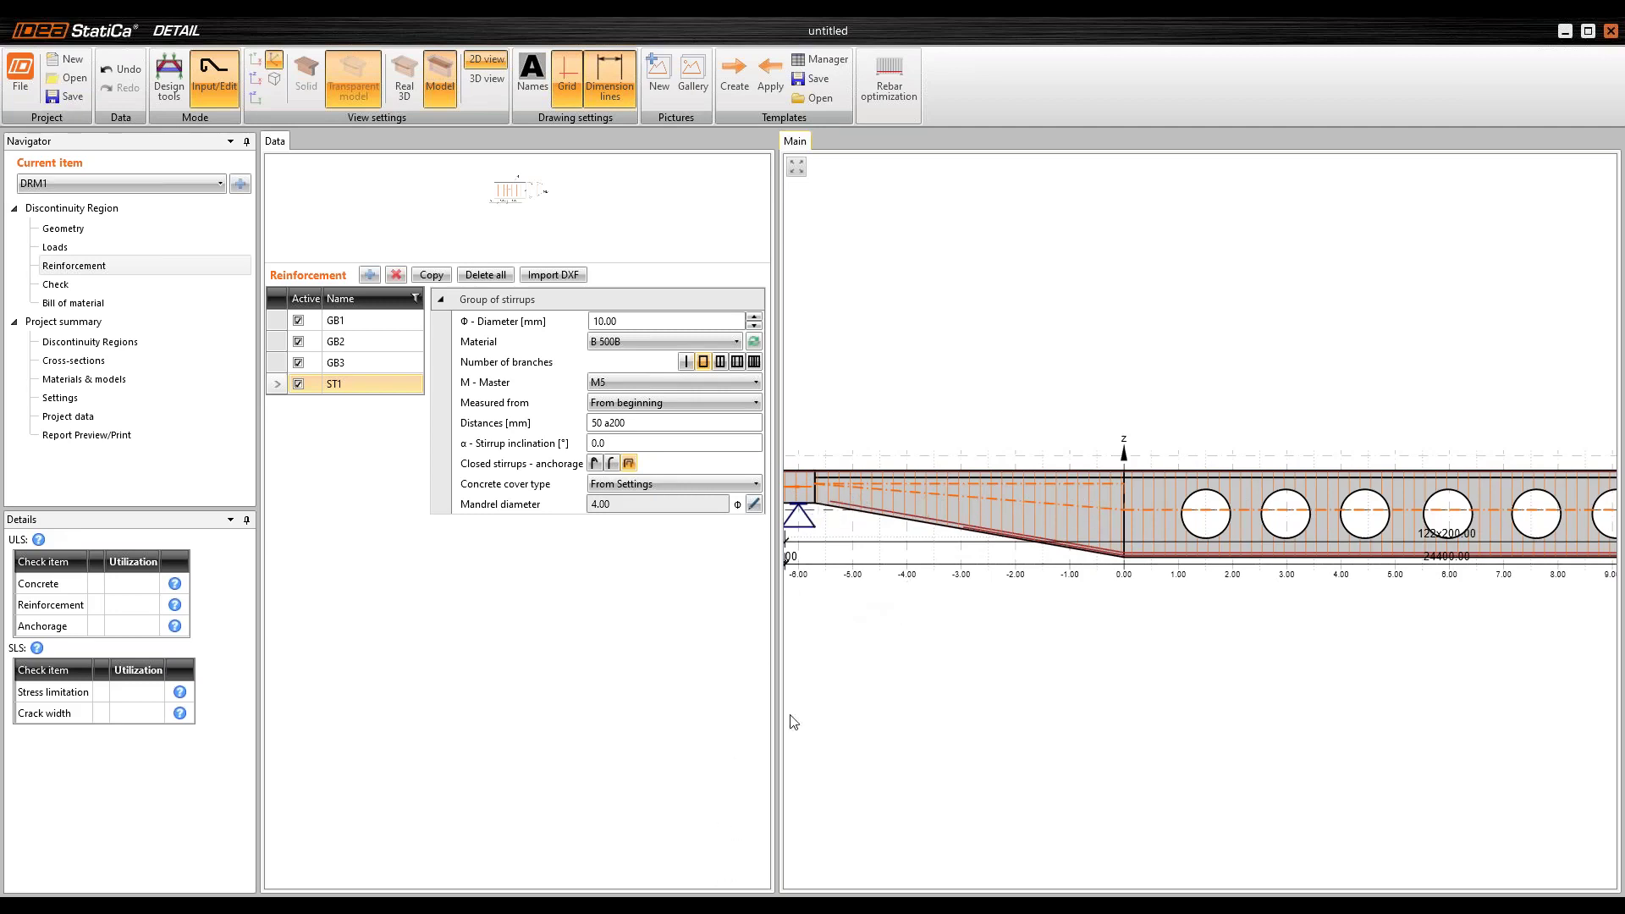
pyautogui.moveTo(707, 903)
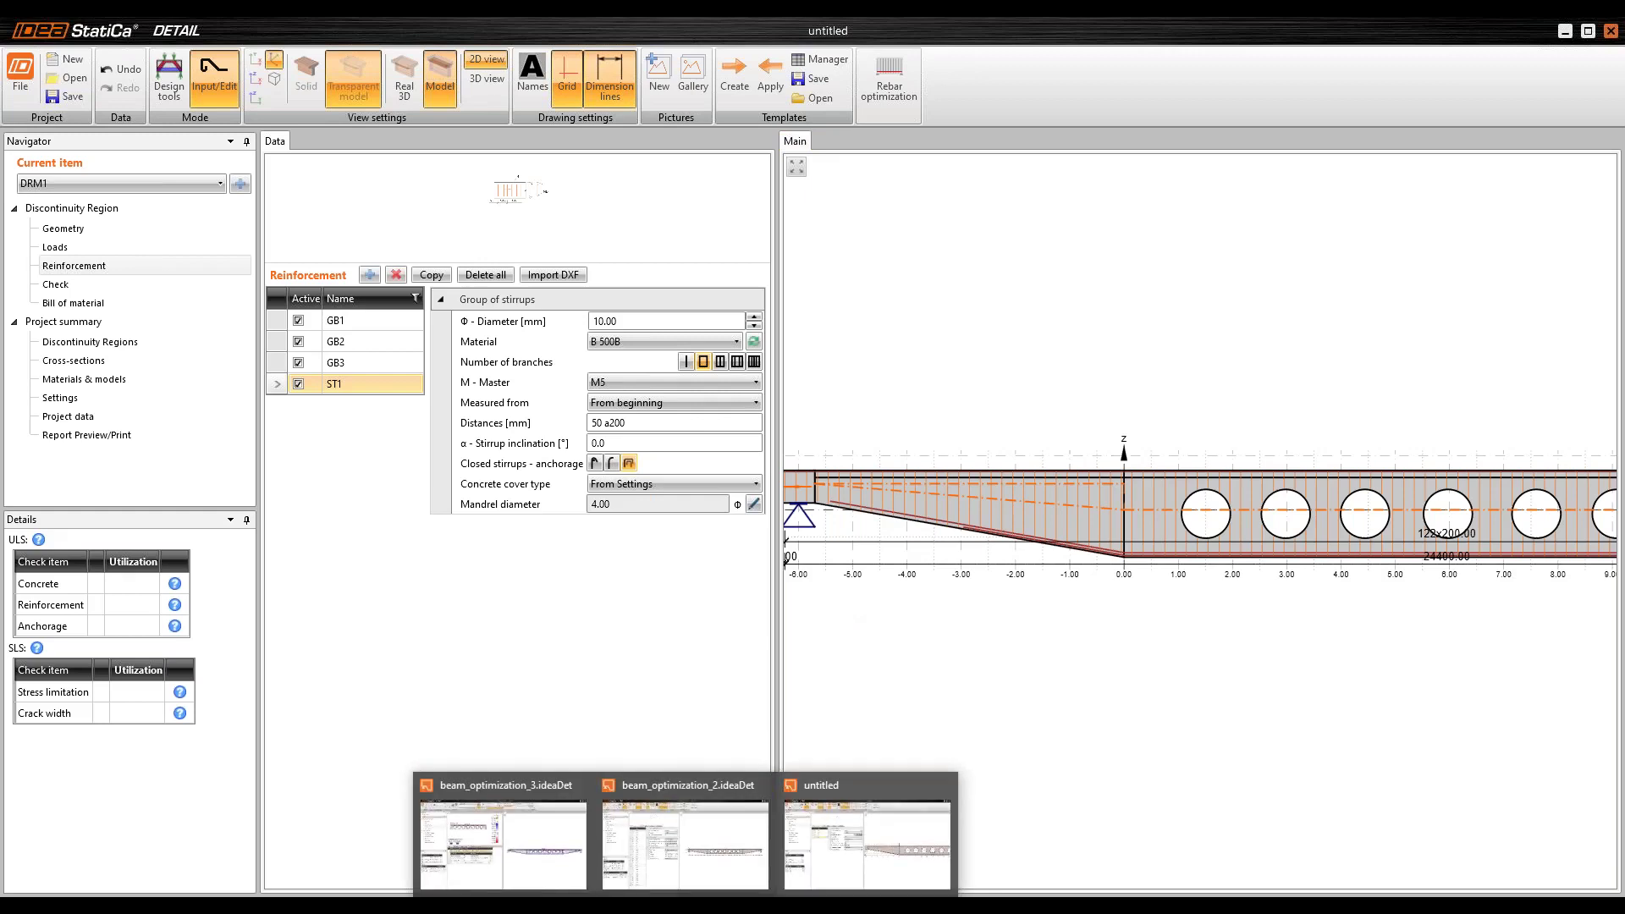
pyautogui.click(709, 846)
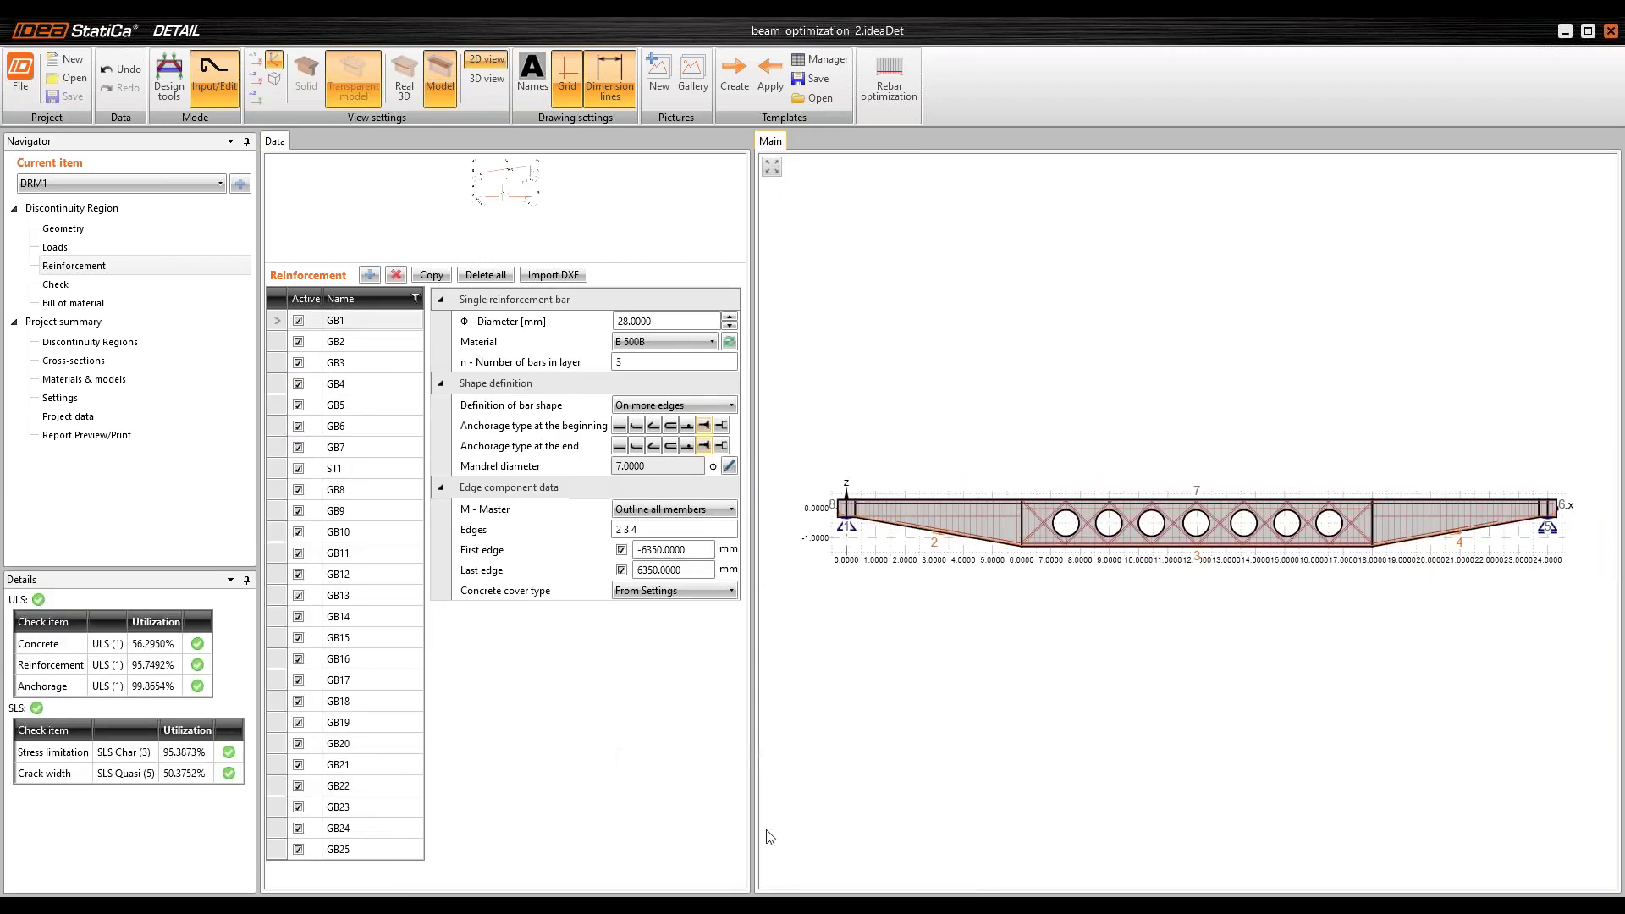
# Step: Examine the complete reinforcement layout in 2D from one haunch, past the diagonal bars around the openings, to the opposite support
pyautogui.scroll(3, 846, 533)
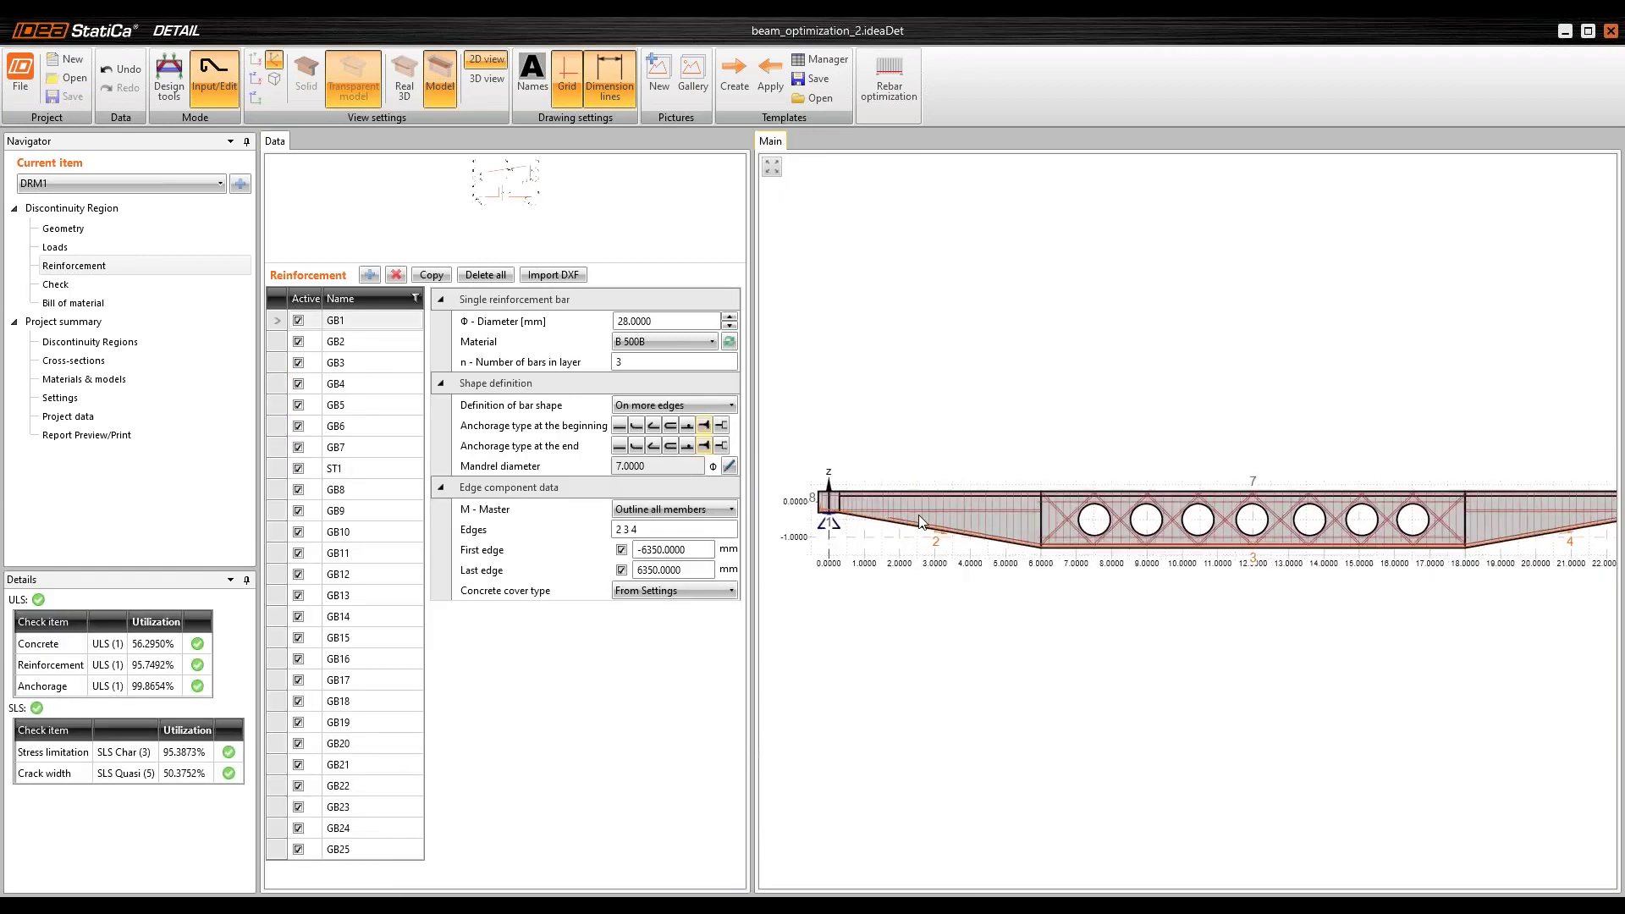
pyautogui.scroll(5, 847, 528)
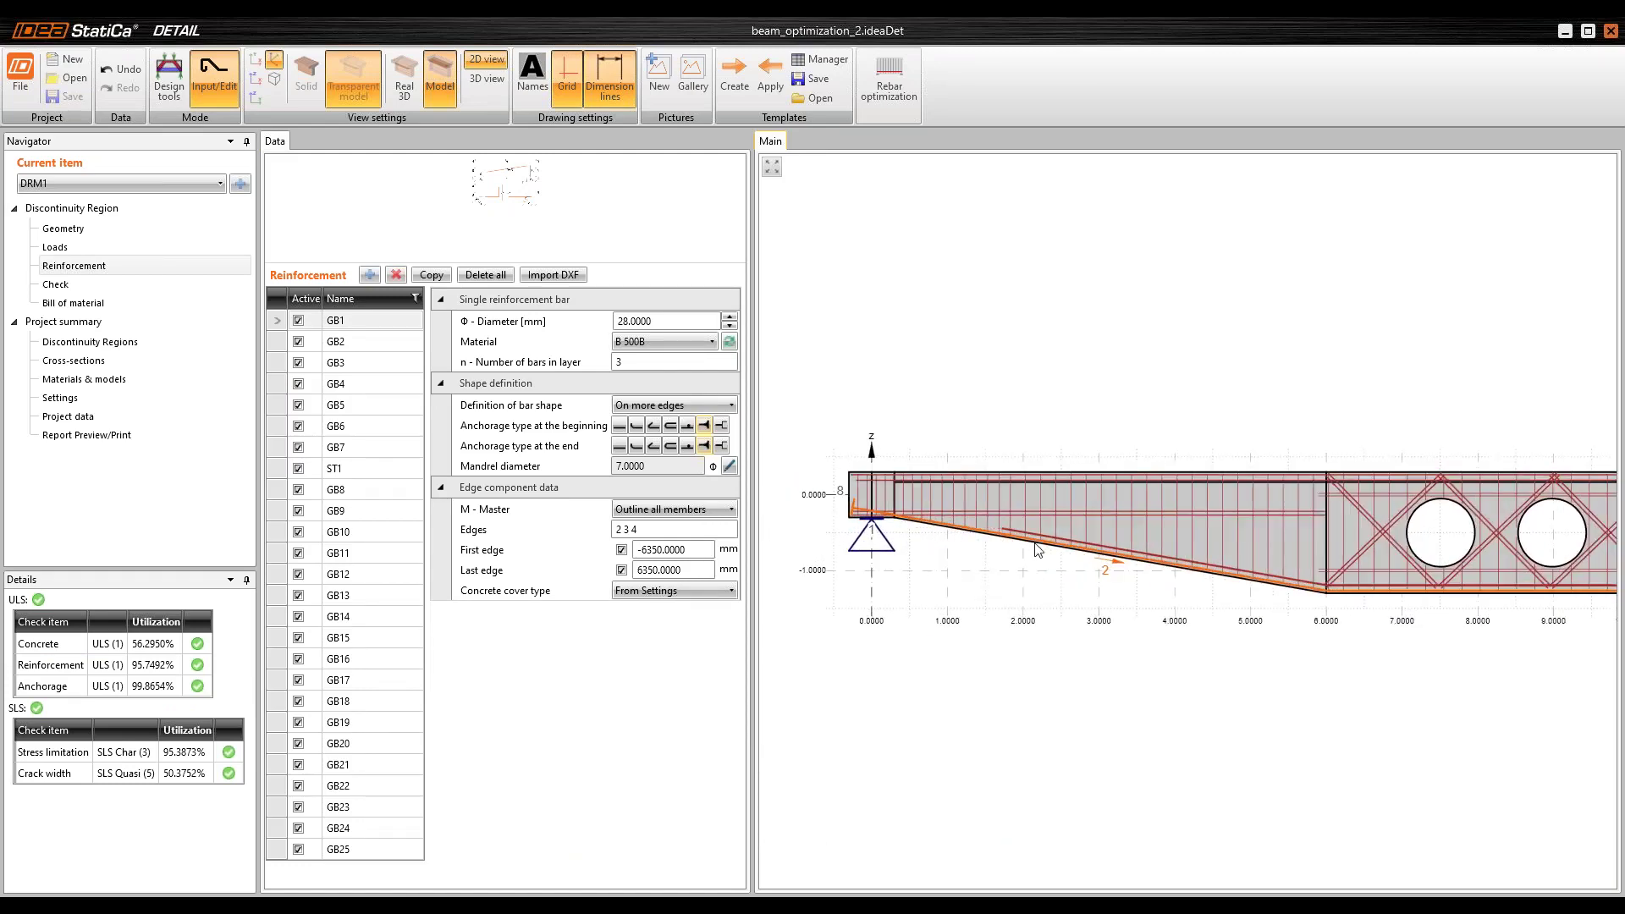
pyautogui.moveTo(954, 510); pyautogui.dragTo(1054, 512, button='middle')
pyautogui.scroll(2, 1053, 512)
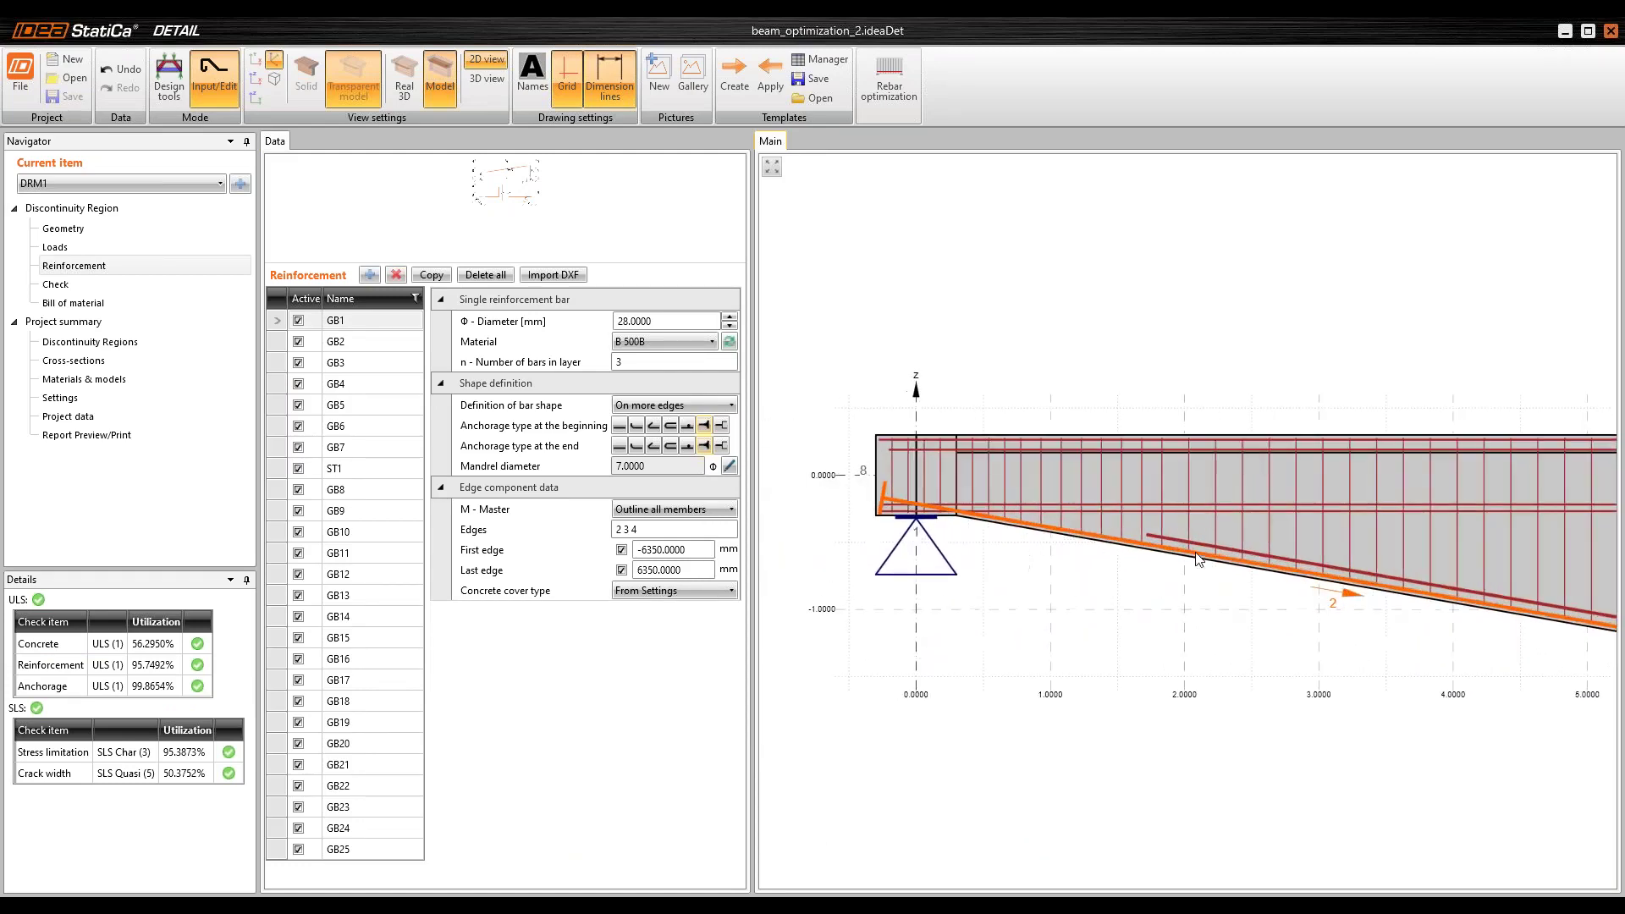
pyautogui.moveTo(1193, 551); pyautogui.dragTo(792, 536, button='middle')
pyautogui.moveTo(1242, 513)
pyautogui.mouseDown(button='middle')
pyautogui.moveTo(919, 491)
pyautogui.moveTo(1258, 498)
pyautogui.mouseUp(button='middle')
pyautogui.scroll(-2, 1138, 495)
pyautogui.moveTo(1385, 554); pyautogui.dragTo(1007, 483, button='middle')
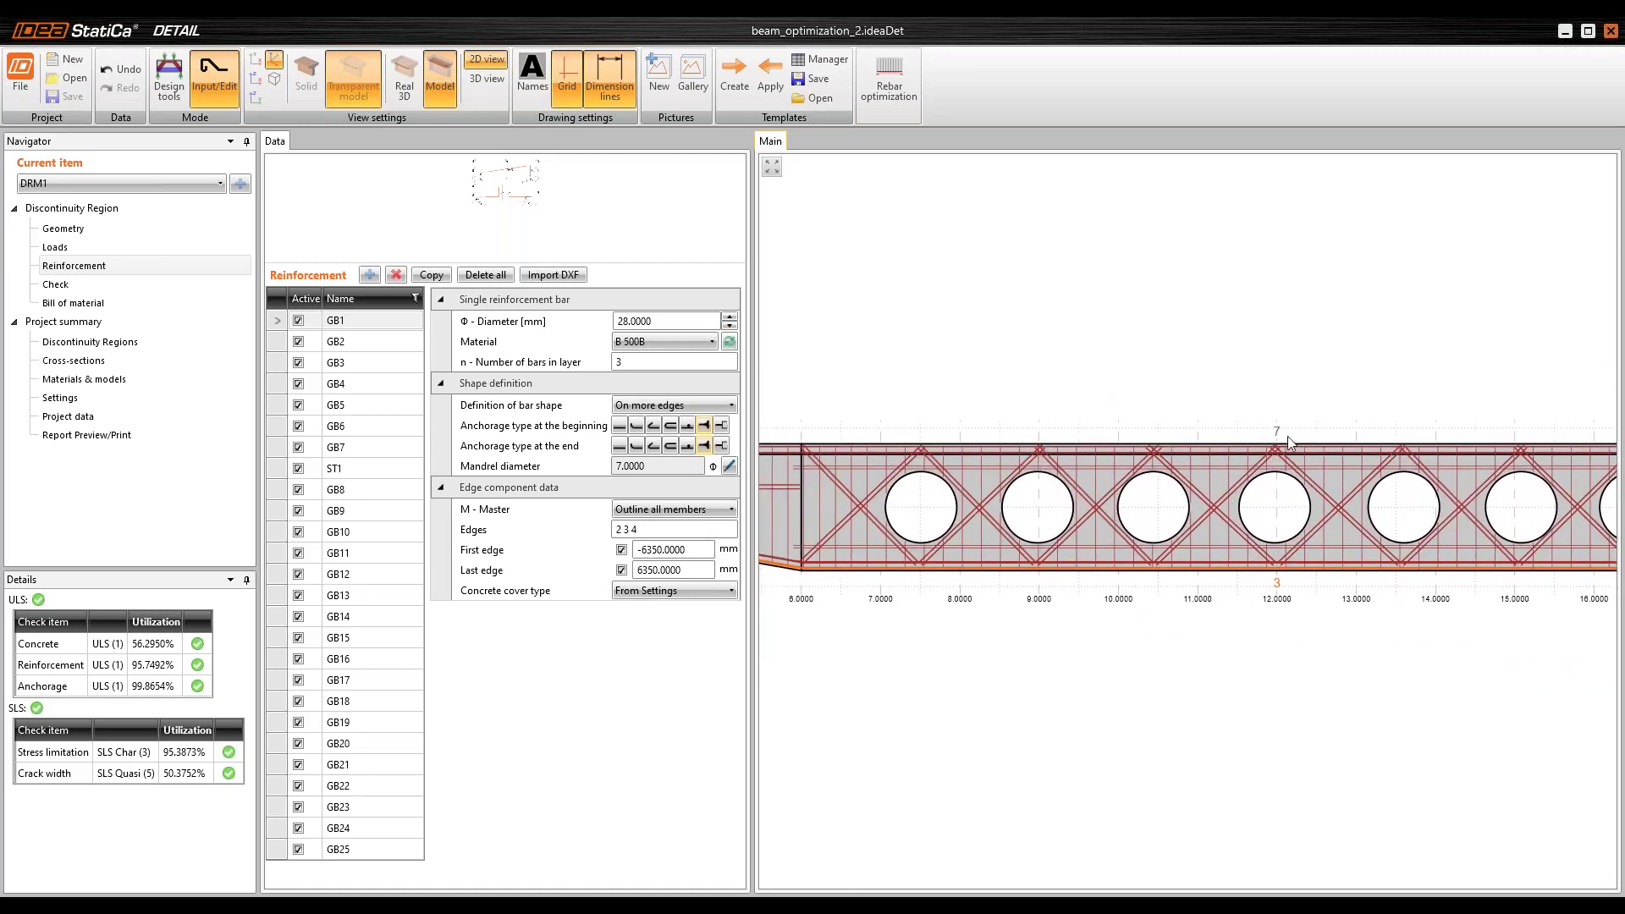
pyautogui.moveTo(1557, 446); pyautogui.dragTo(1130, 442, button='middle')
pyautogui.moveTo(1245, 449); pyautogui.dragTo(921, 451, button='middle')
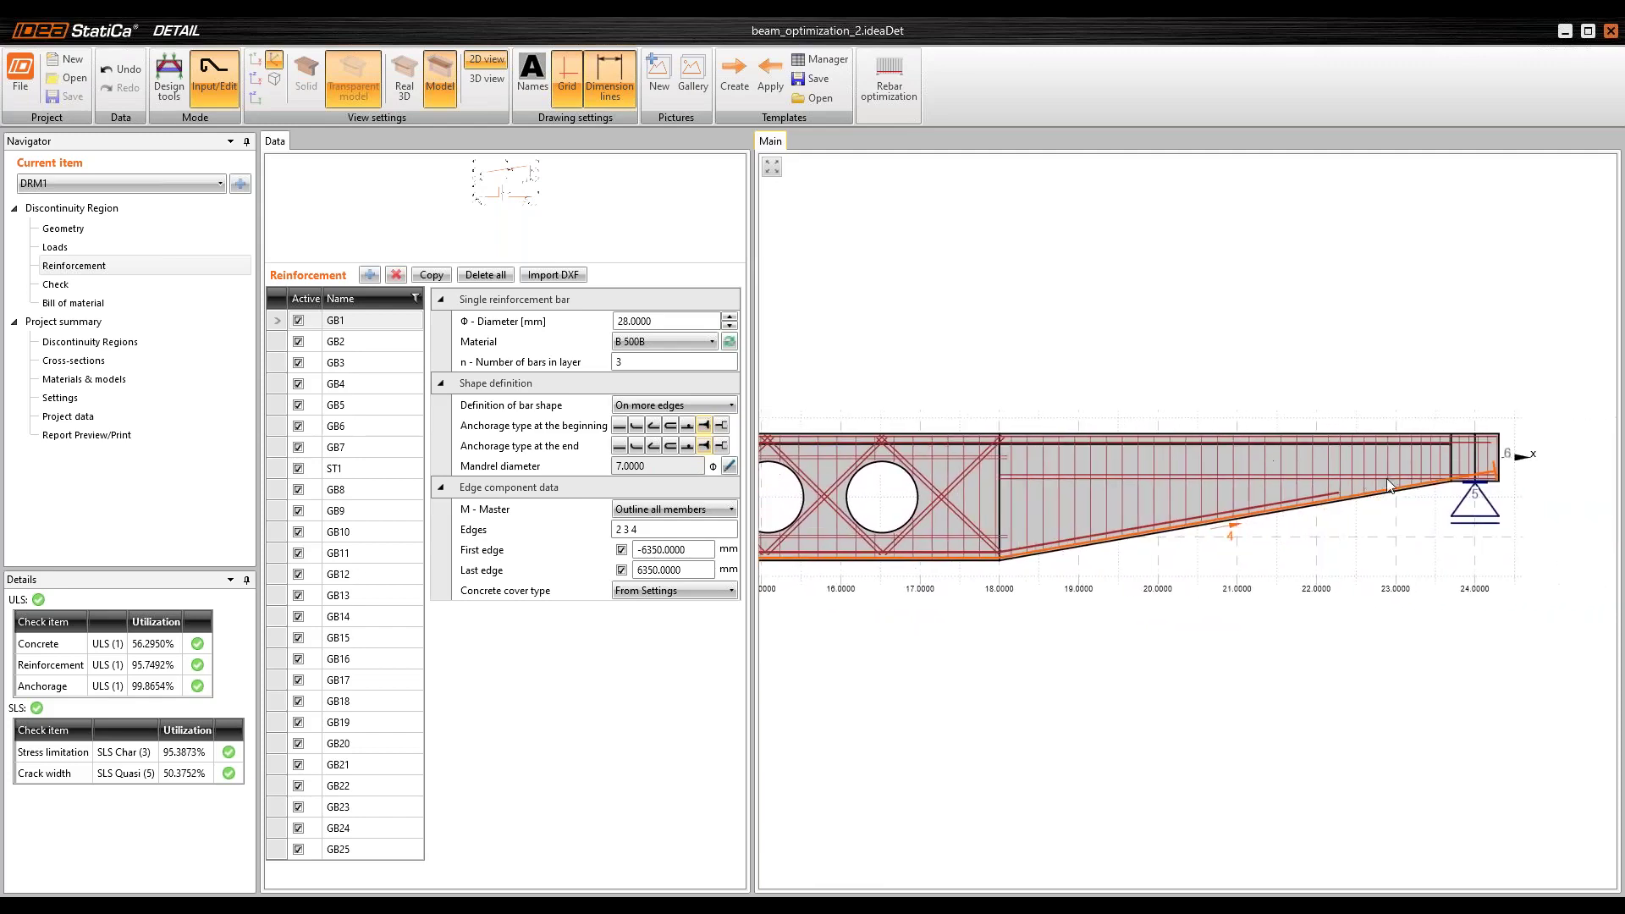
pyautogui.scroll(3, 1441, 501)
pyautogui.middleClick(1438, 494)
pyautogui.middleClick(1437, 493)
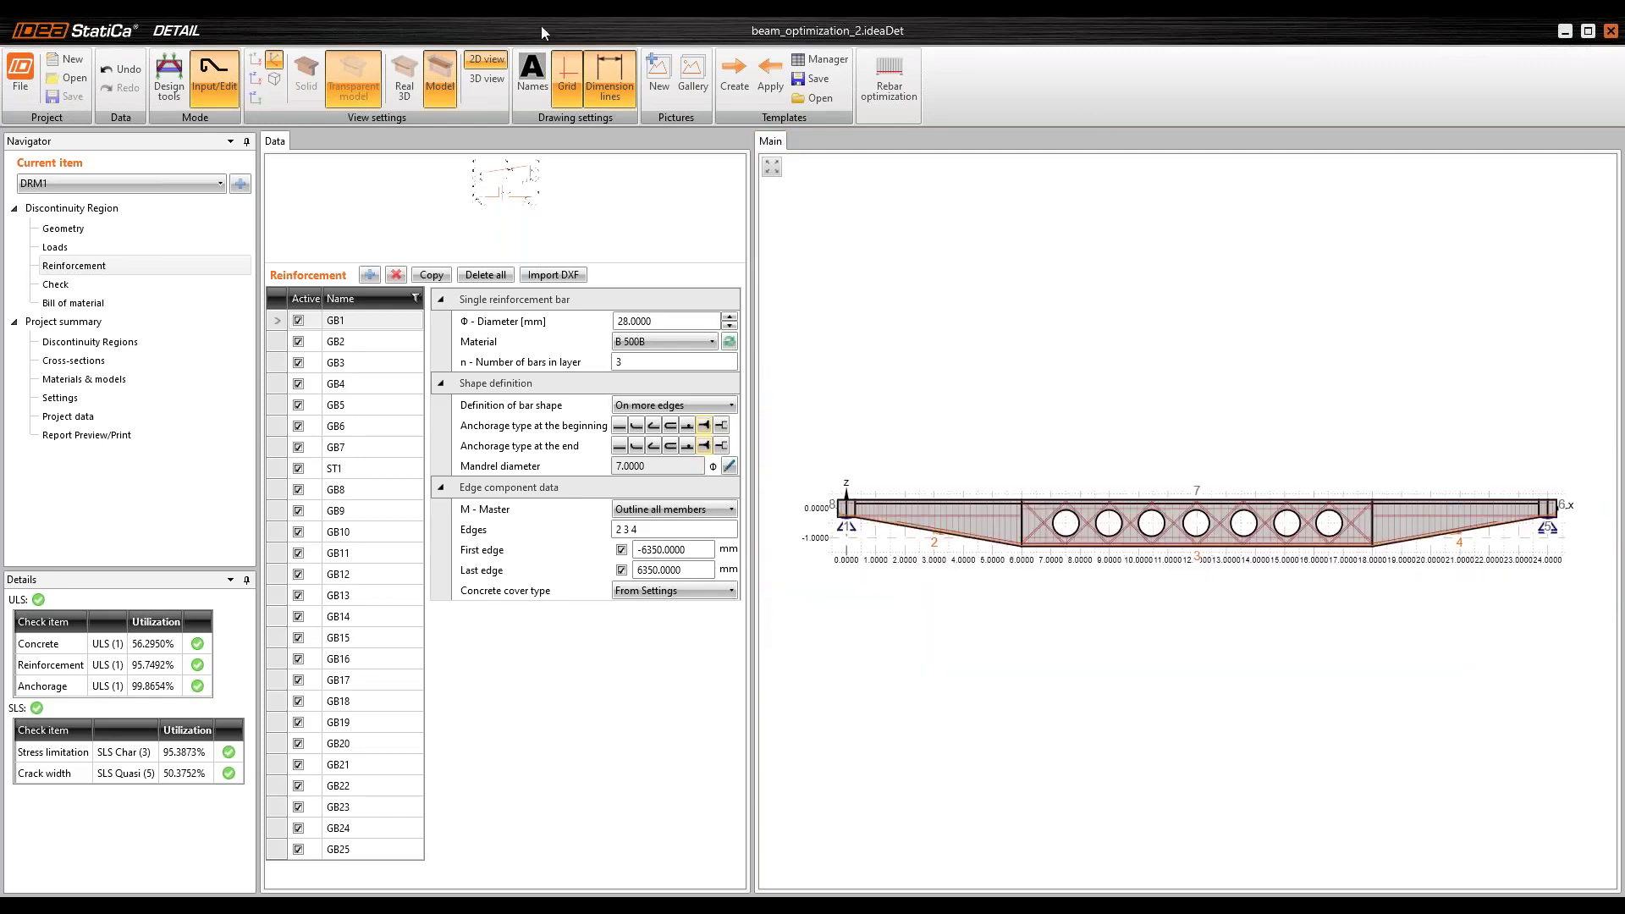
# Step: Inspect the complete reinforcement in the real 3D view, closing in on the diagonal bars and stirrups around an opening
pyautogui.click(414, 92)
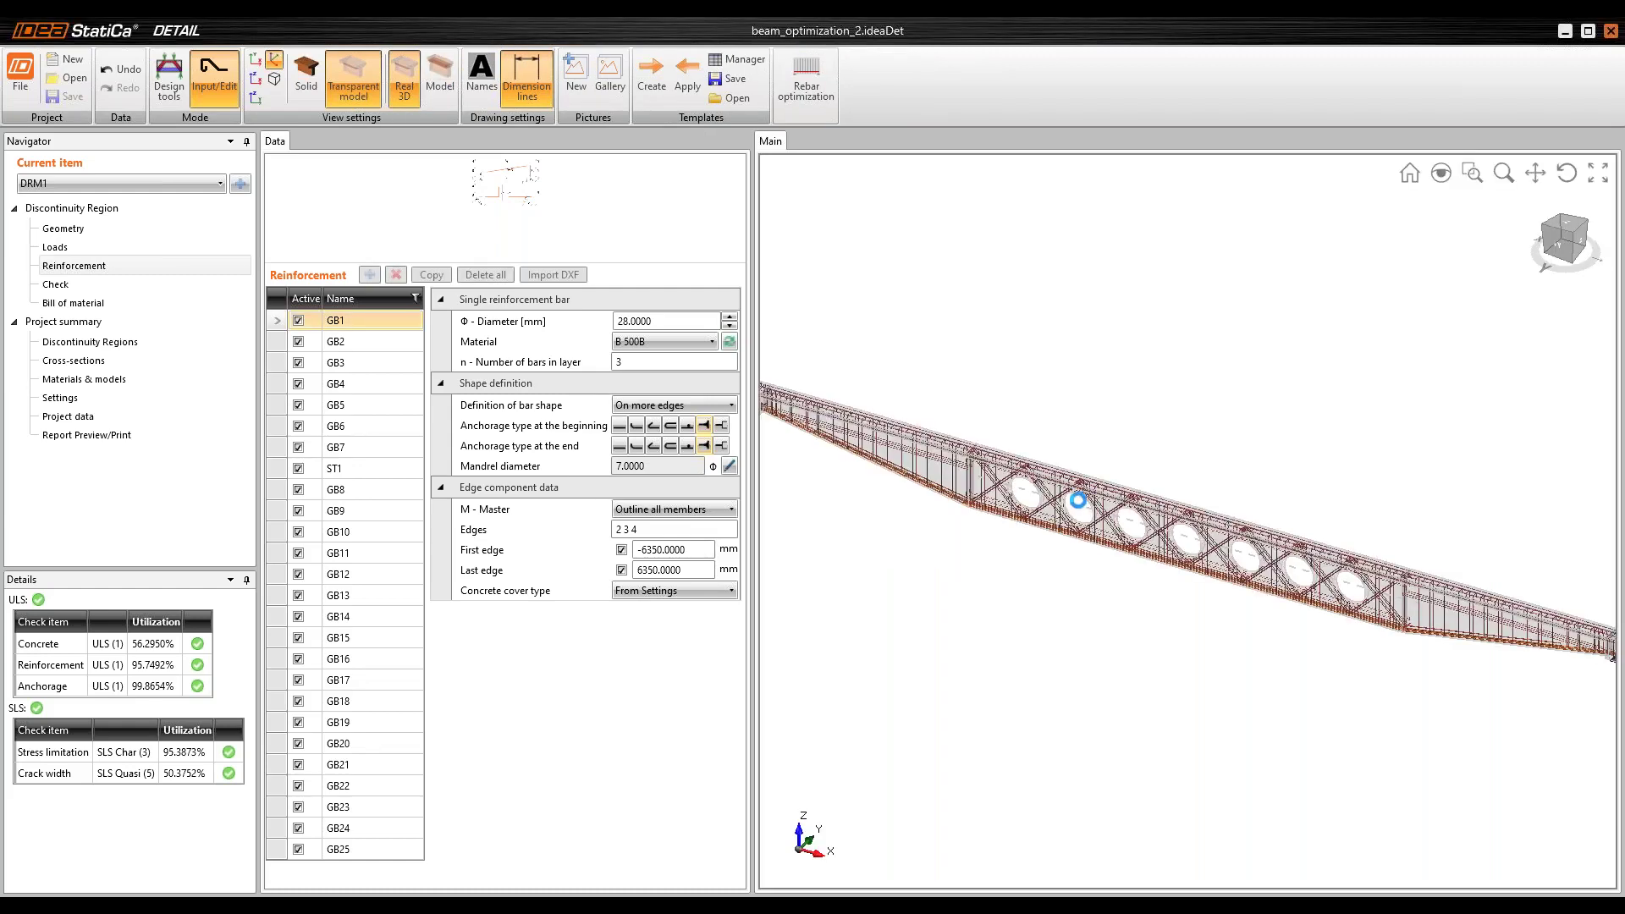
pyautogui.scroll(5, 1082, 495)
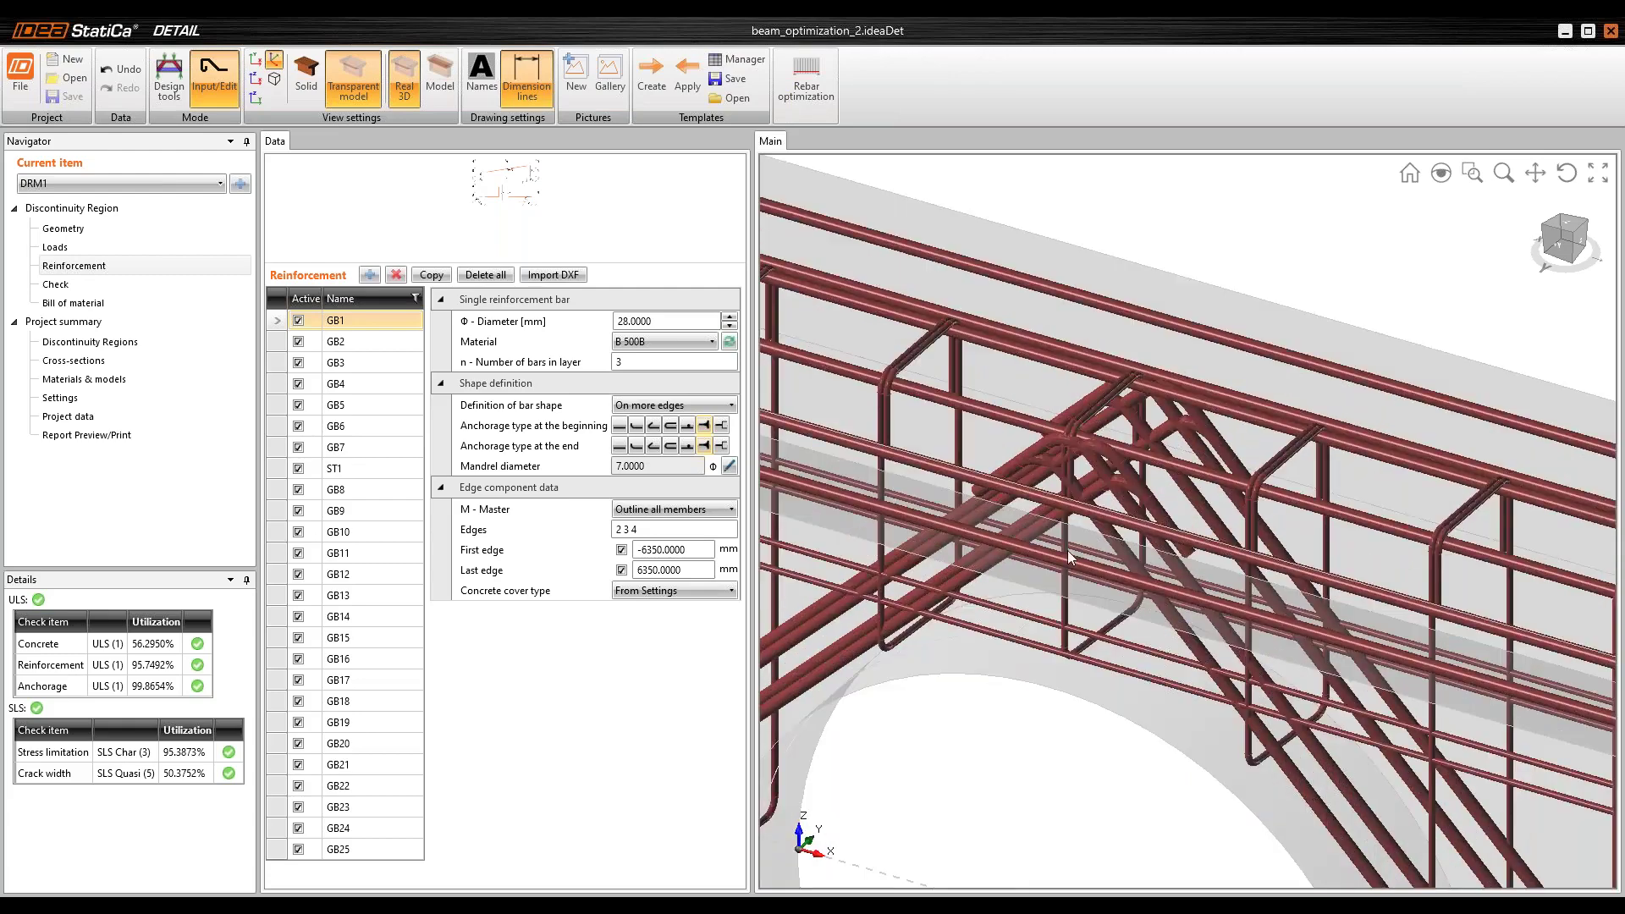
pyautogui.moveTo(1070, 557); pyautogui.dragTo(1027, 309, button='middle')
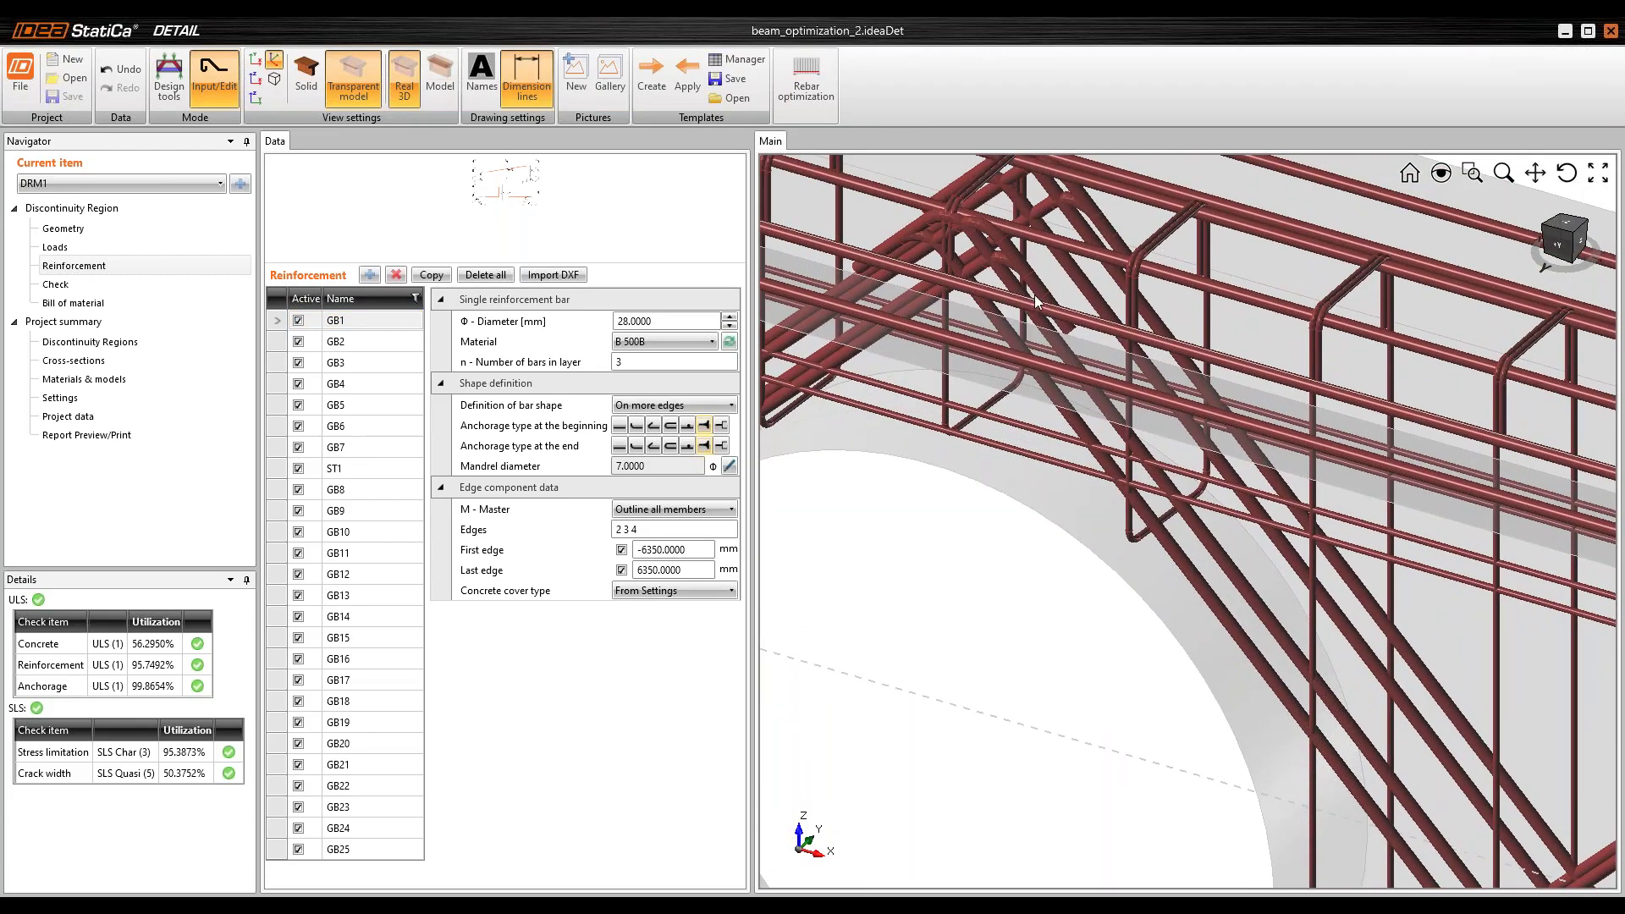
pyautogui.scroll(-5, 1037, 303)
pyautogui.moveTo(1171, 595); pyautogui.dragTo(1054, 499, button='middle')
pyautogui.middleClick(1055, 499)
pyautogui.middleClick(1054, 500)
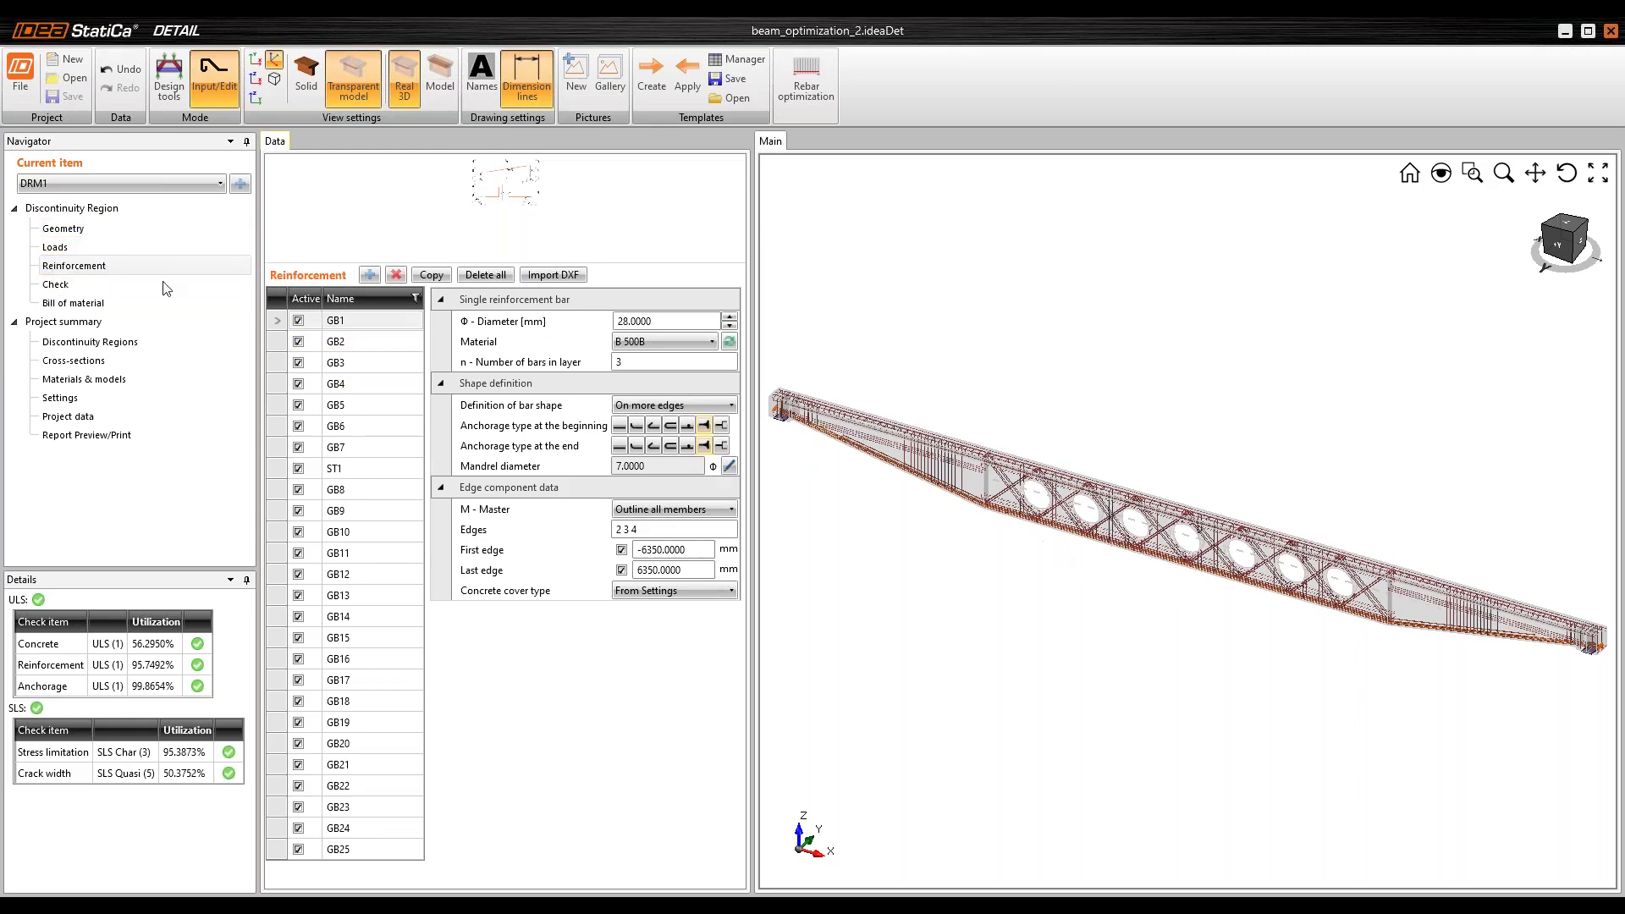
# Step: Switch to the calculated project beam_optimization_3.ideaDet and review the ULS summary results for concrete strength in M3 and reinforcement strength in ST1
pyautogui.click(73, 286)
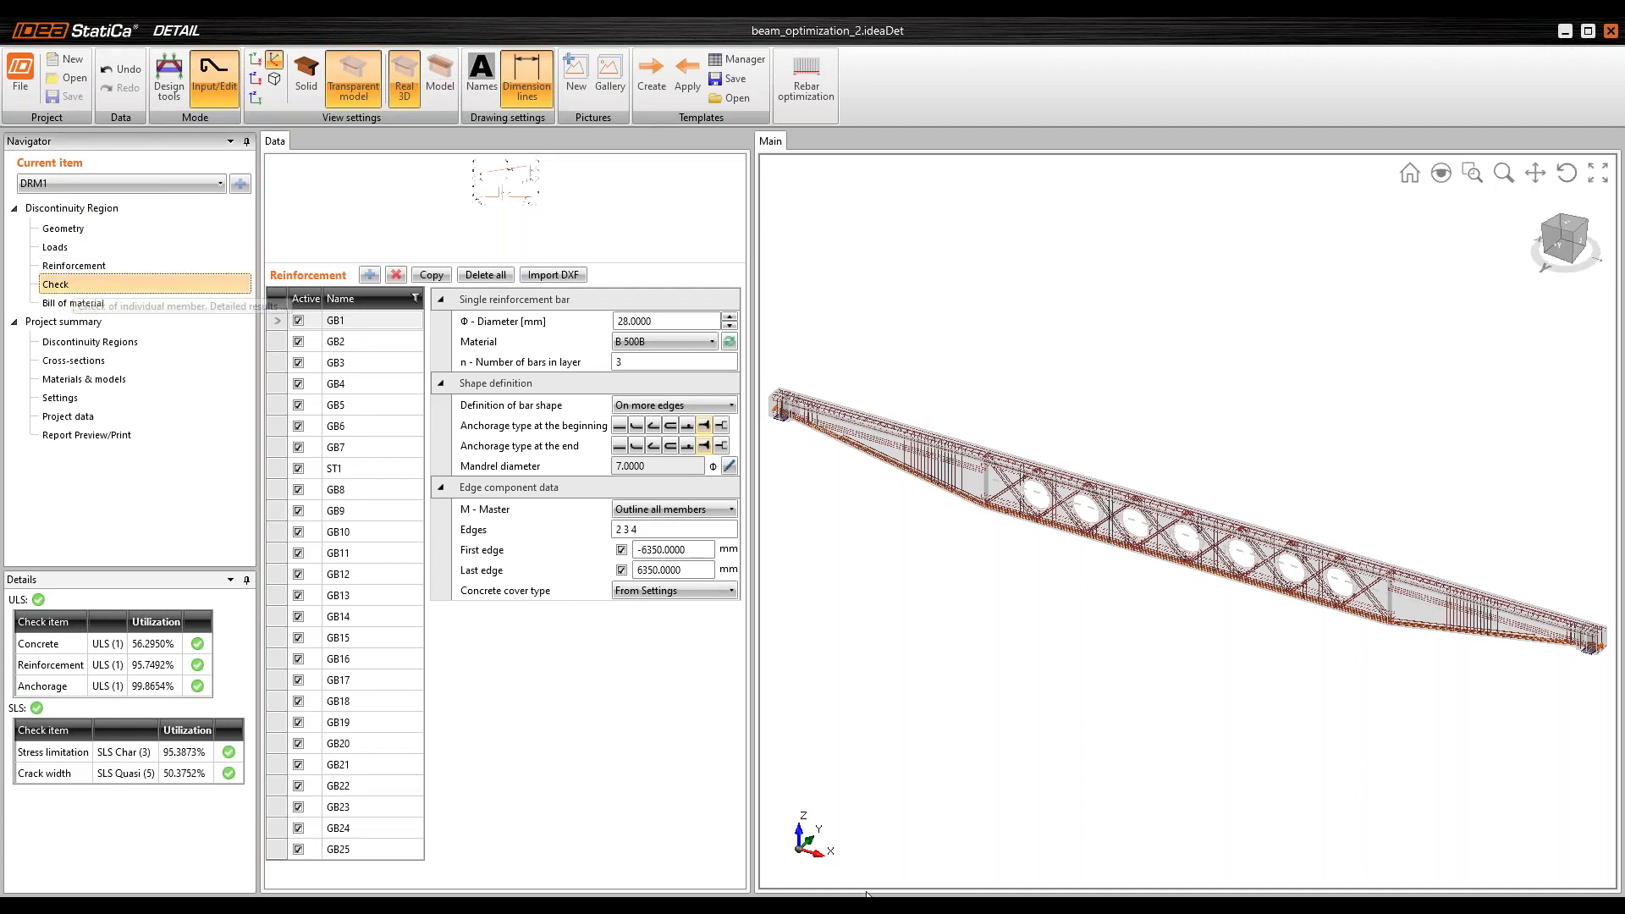
pyautogui.moveTo(866, 895)
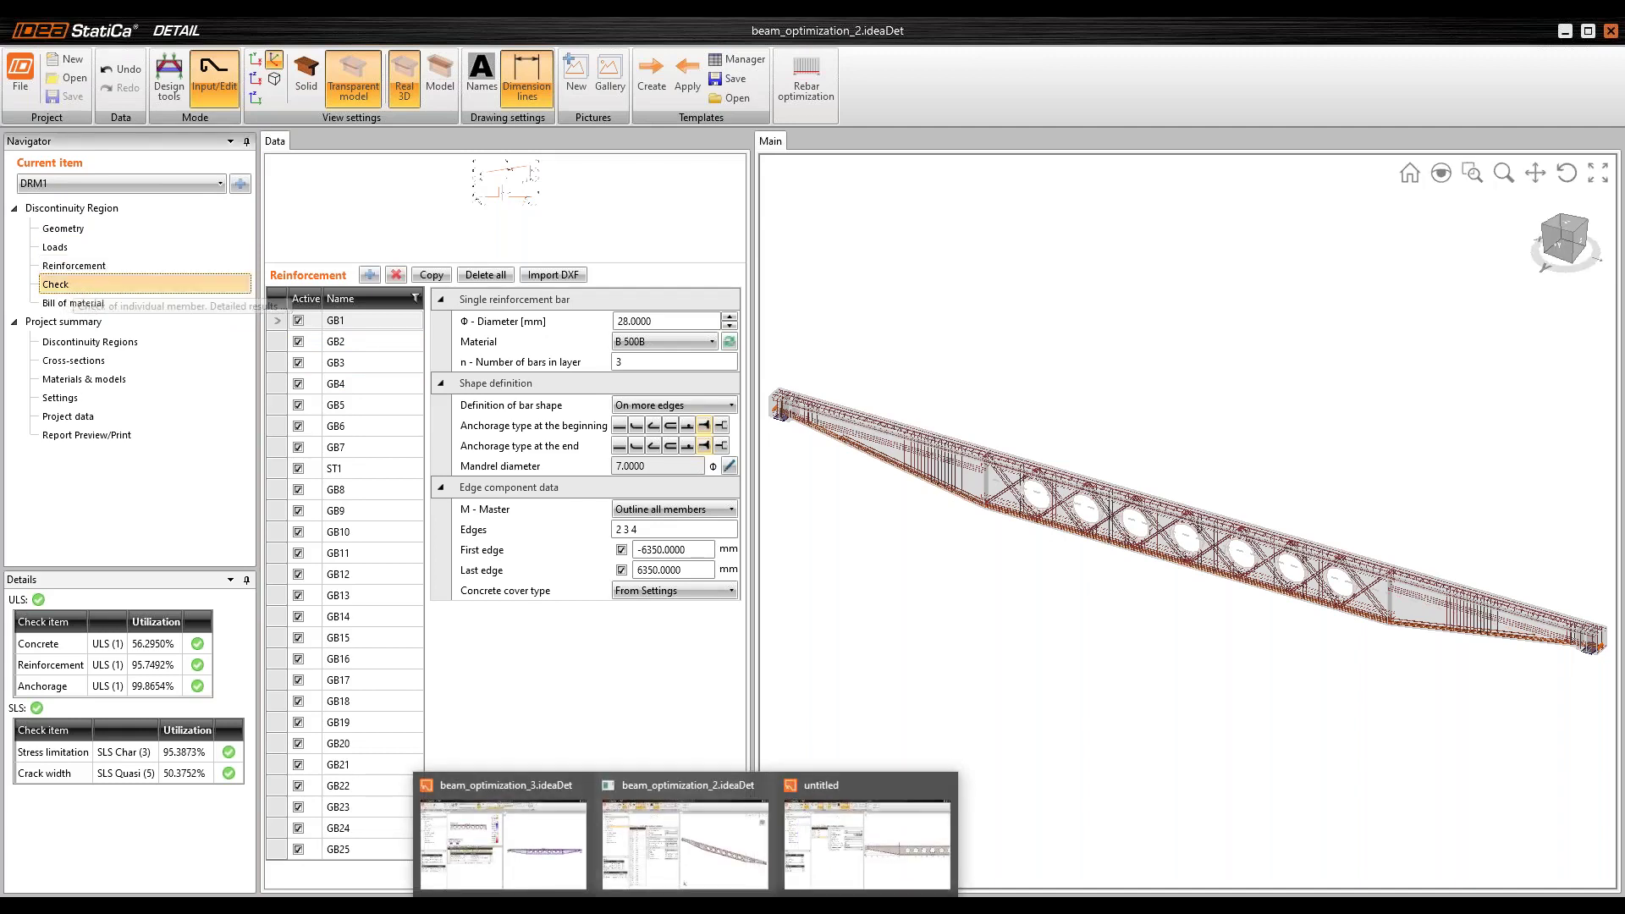
pyautogui.click(554, 857)
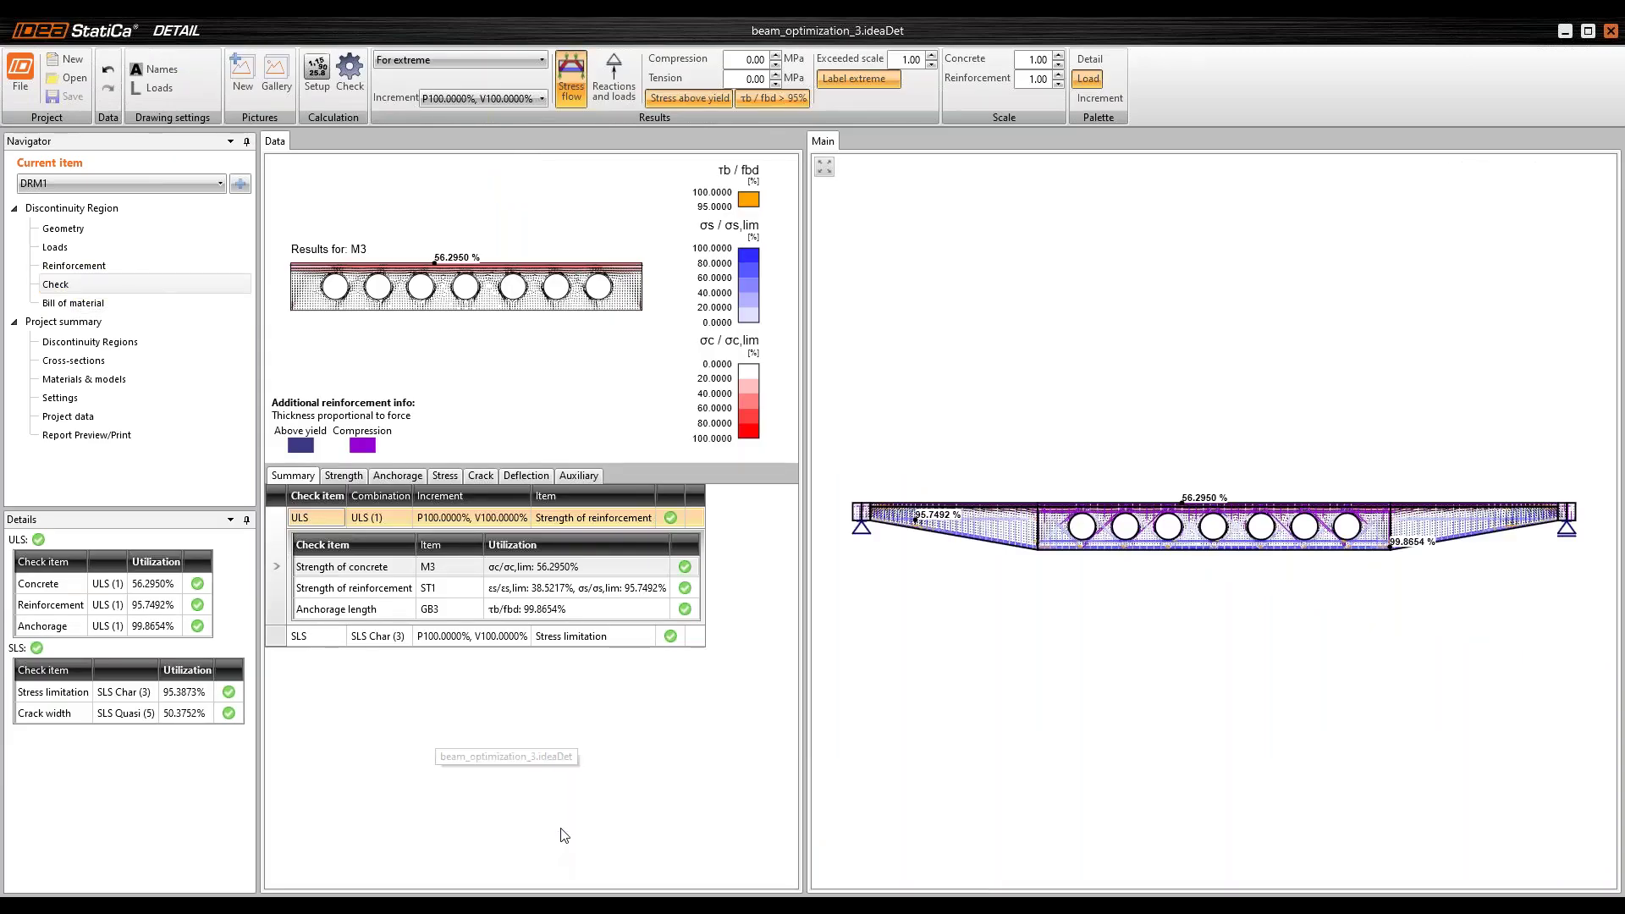
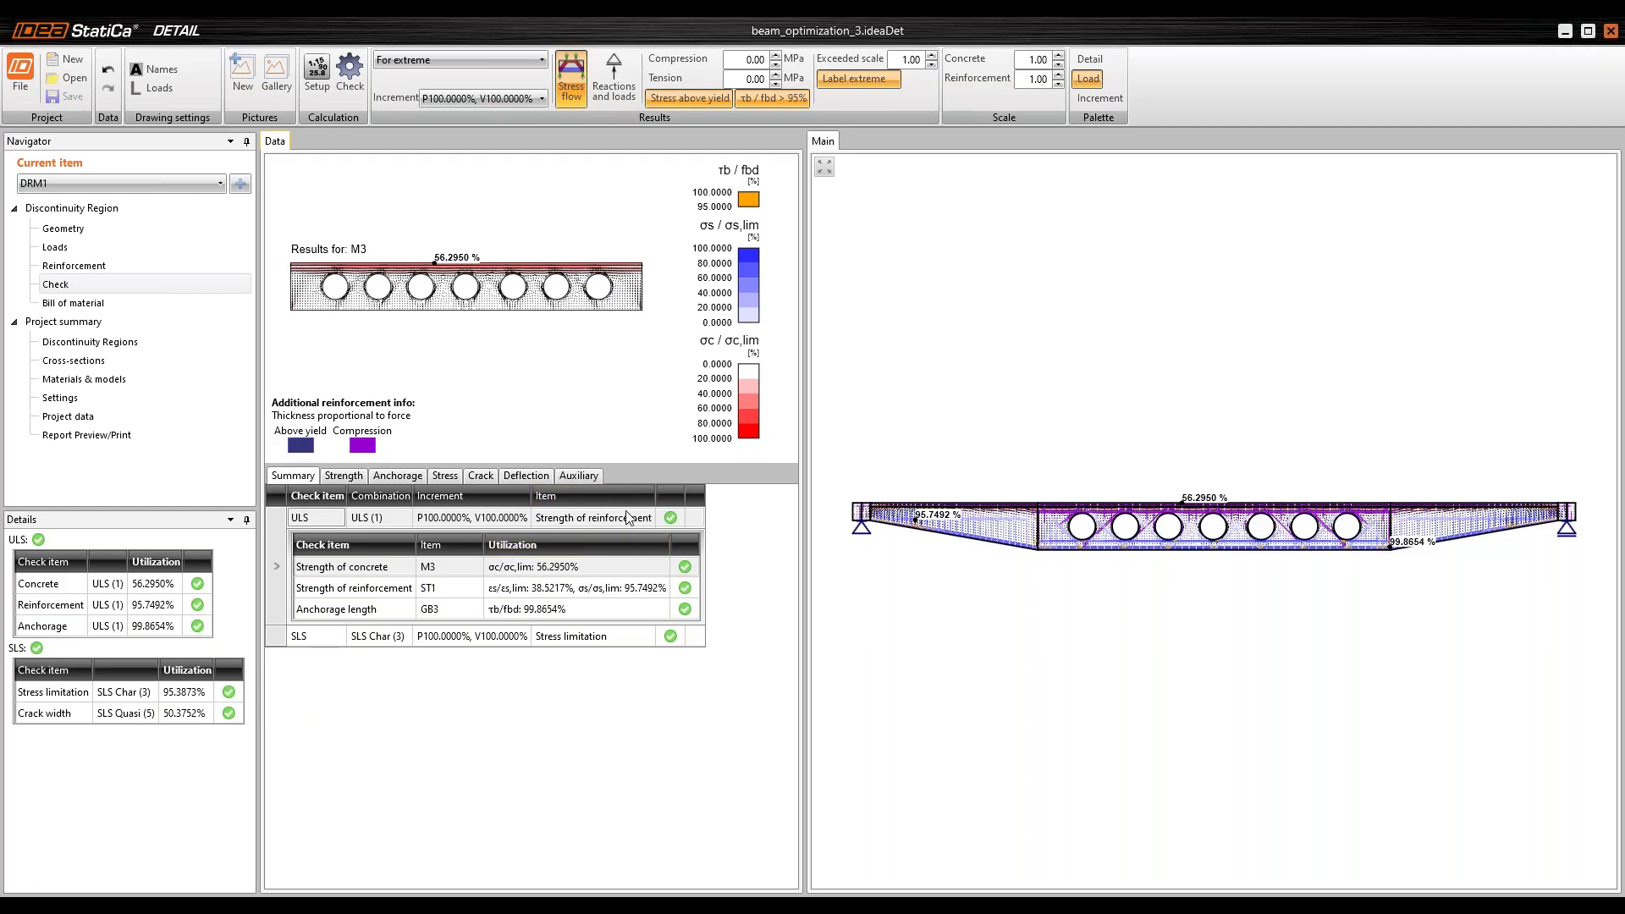
pyautogui.click(561, 572)
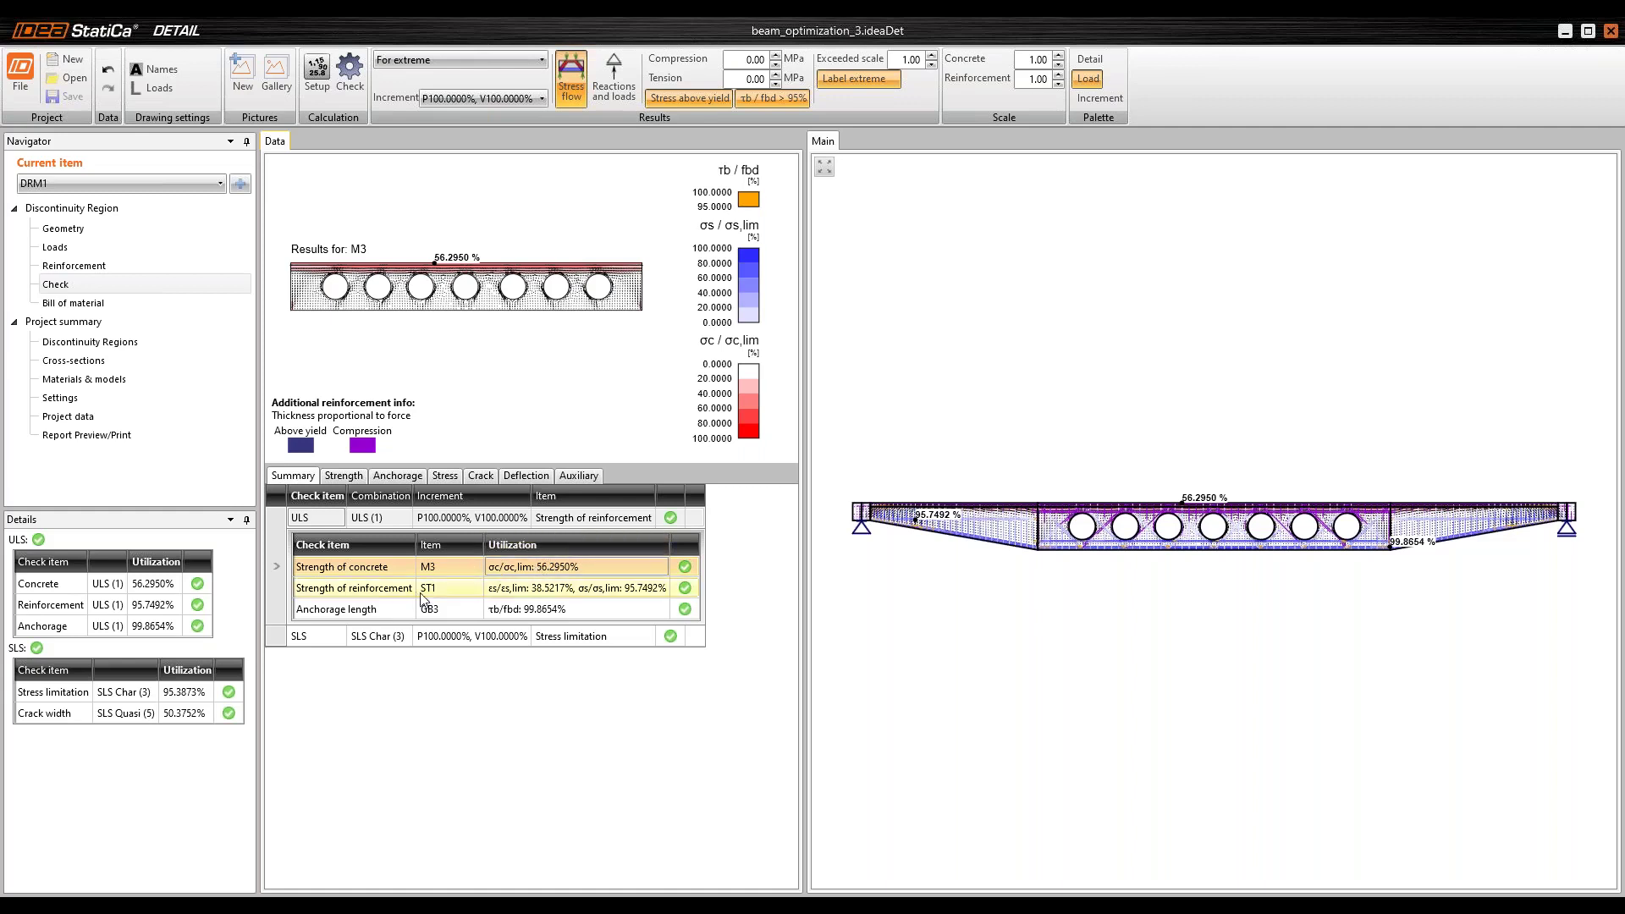
pyautogui.click(542, 592)
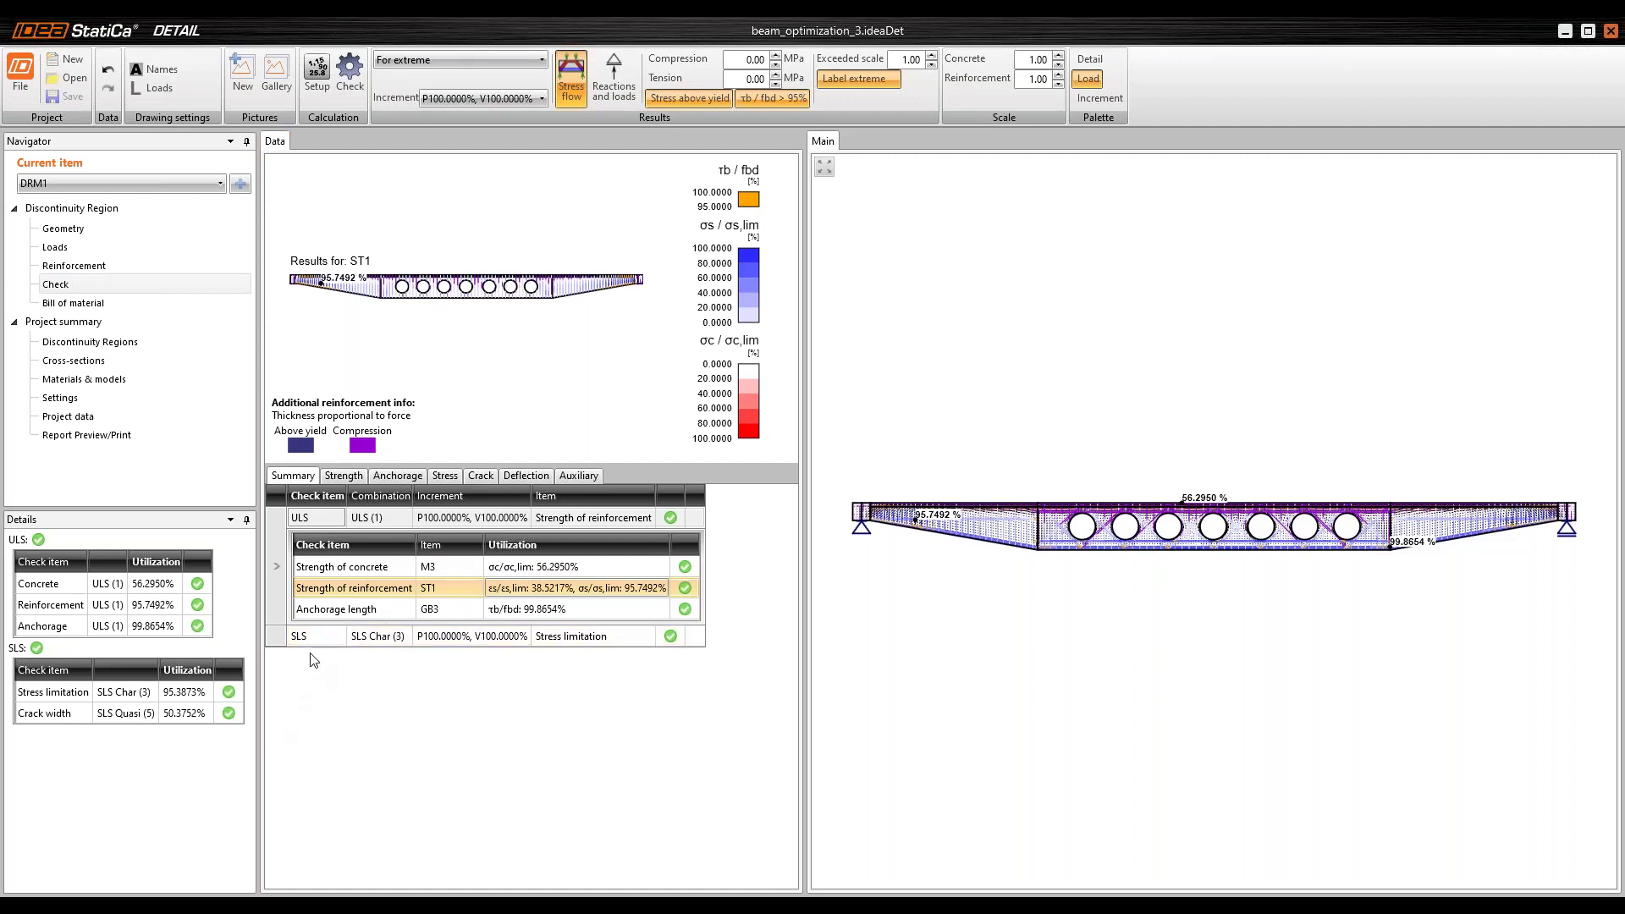
# Step: Open the detailed concrete strength results and examine the utilization in the compressed top zone above the openings
pyautogui.click(362, 479)
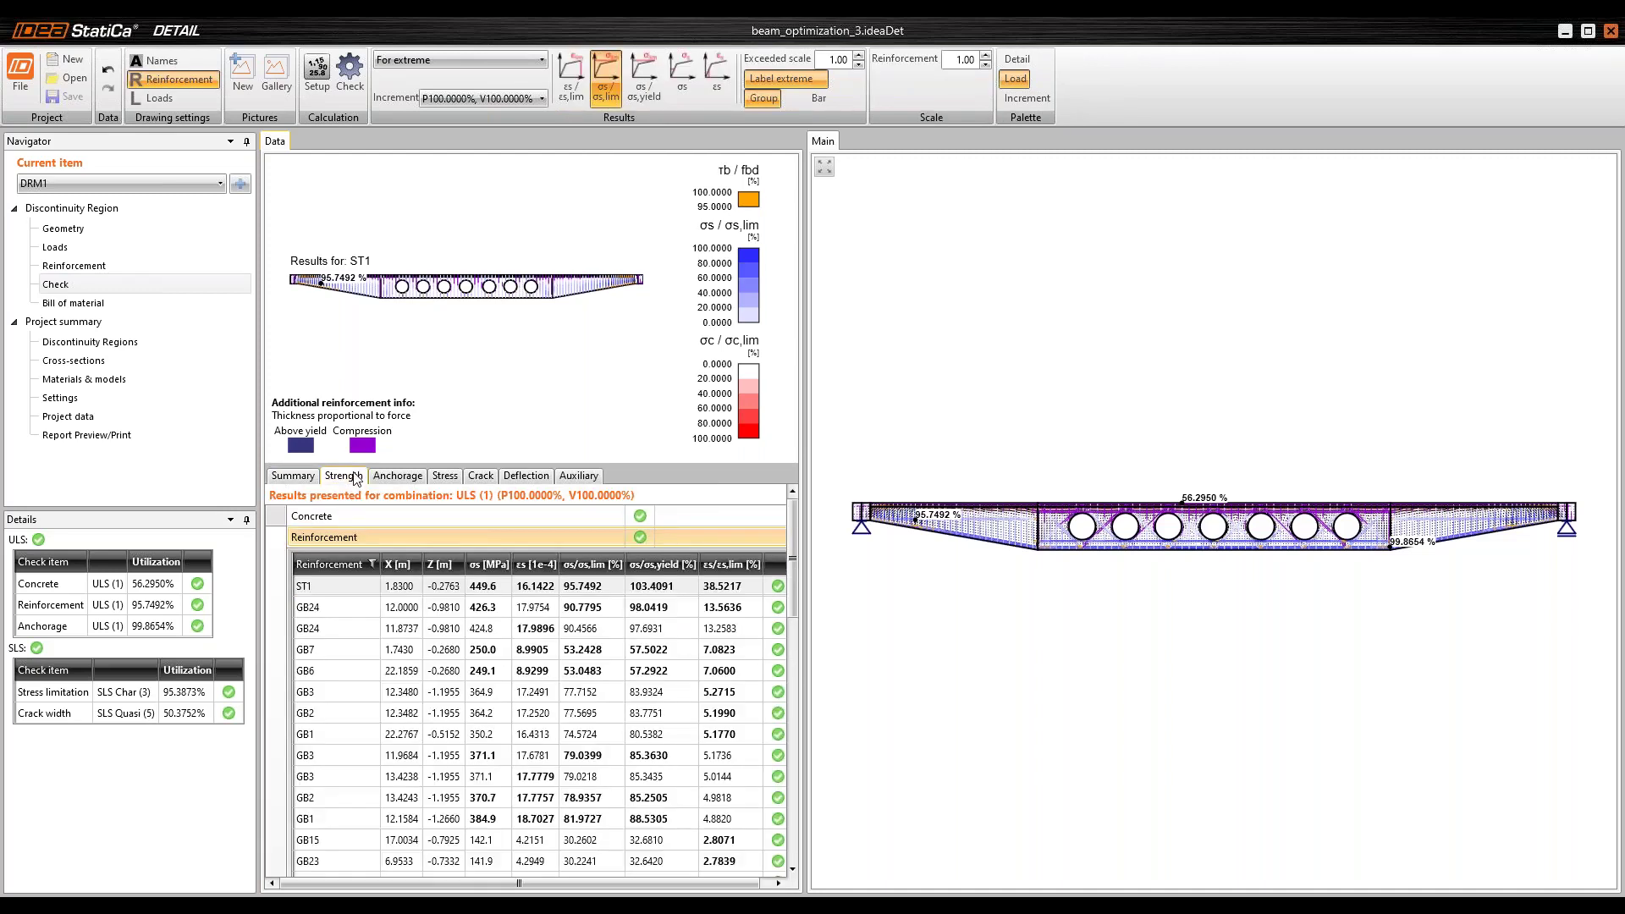
pyautogui.click(338, 518)
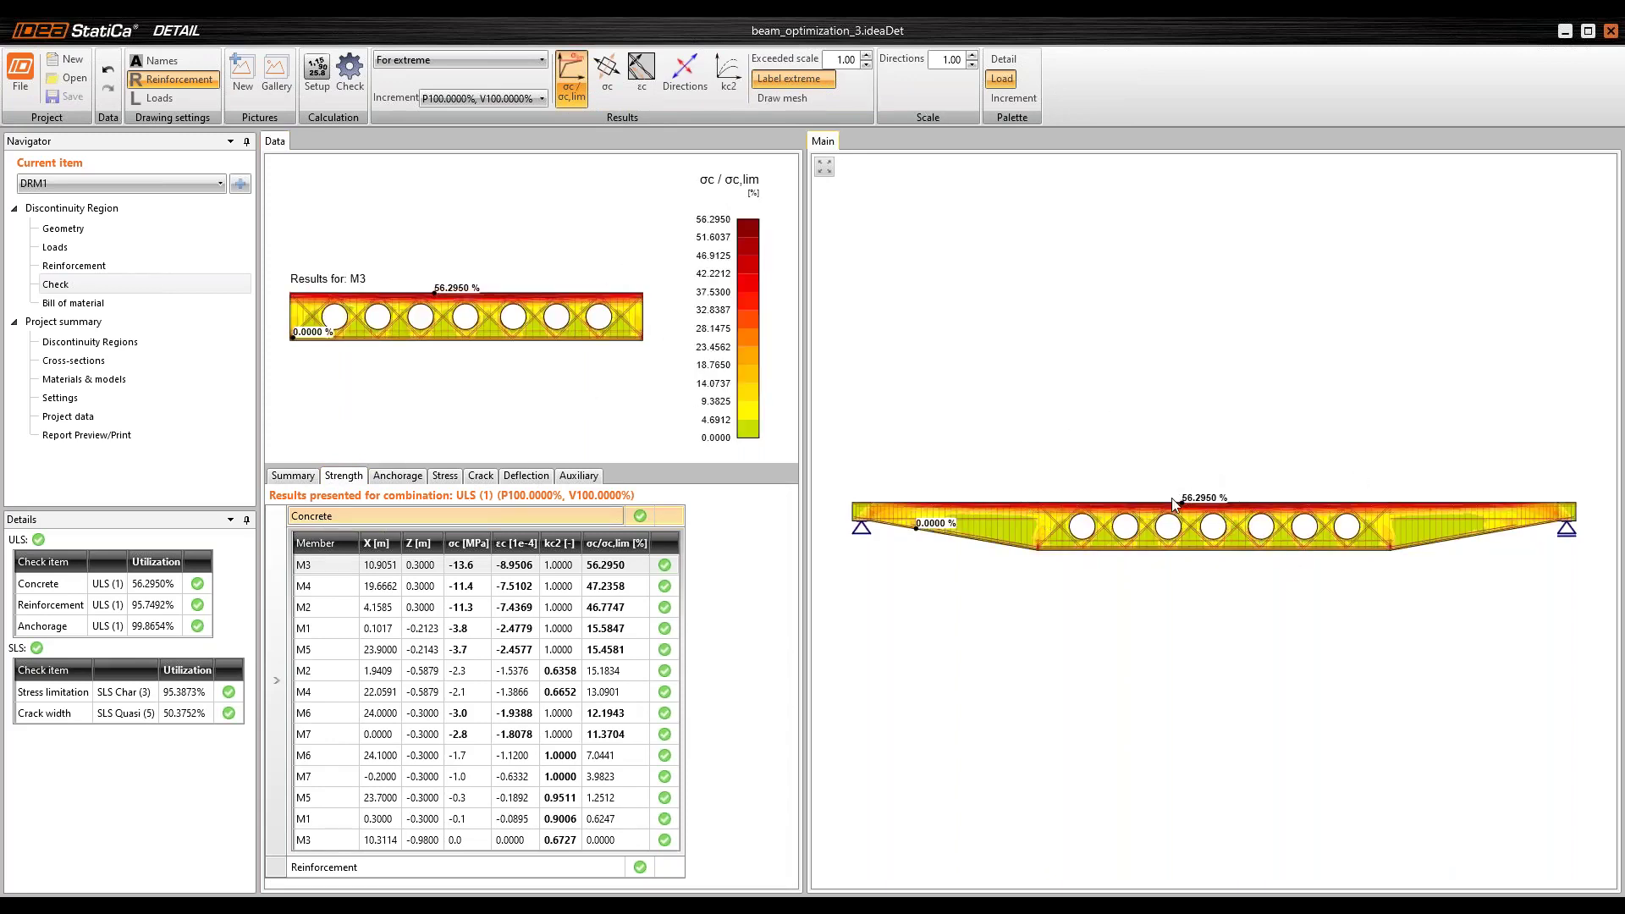
pyautogui.scroll(5, 1191, 505)
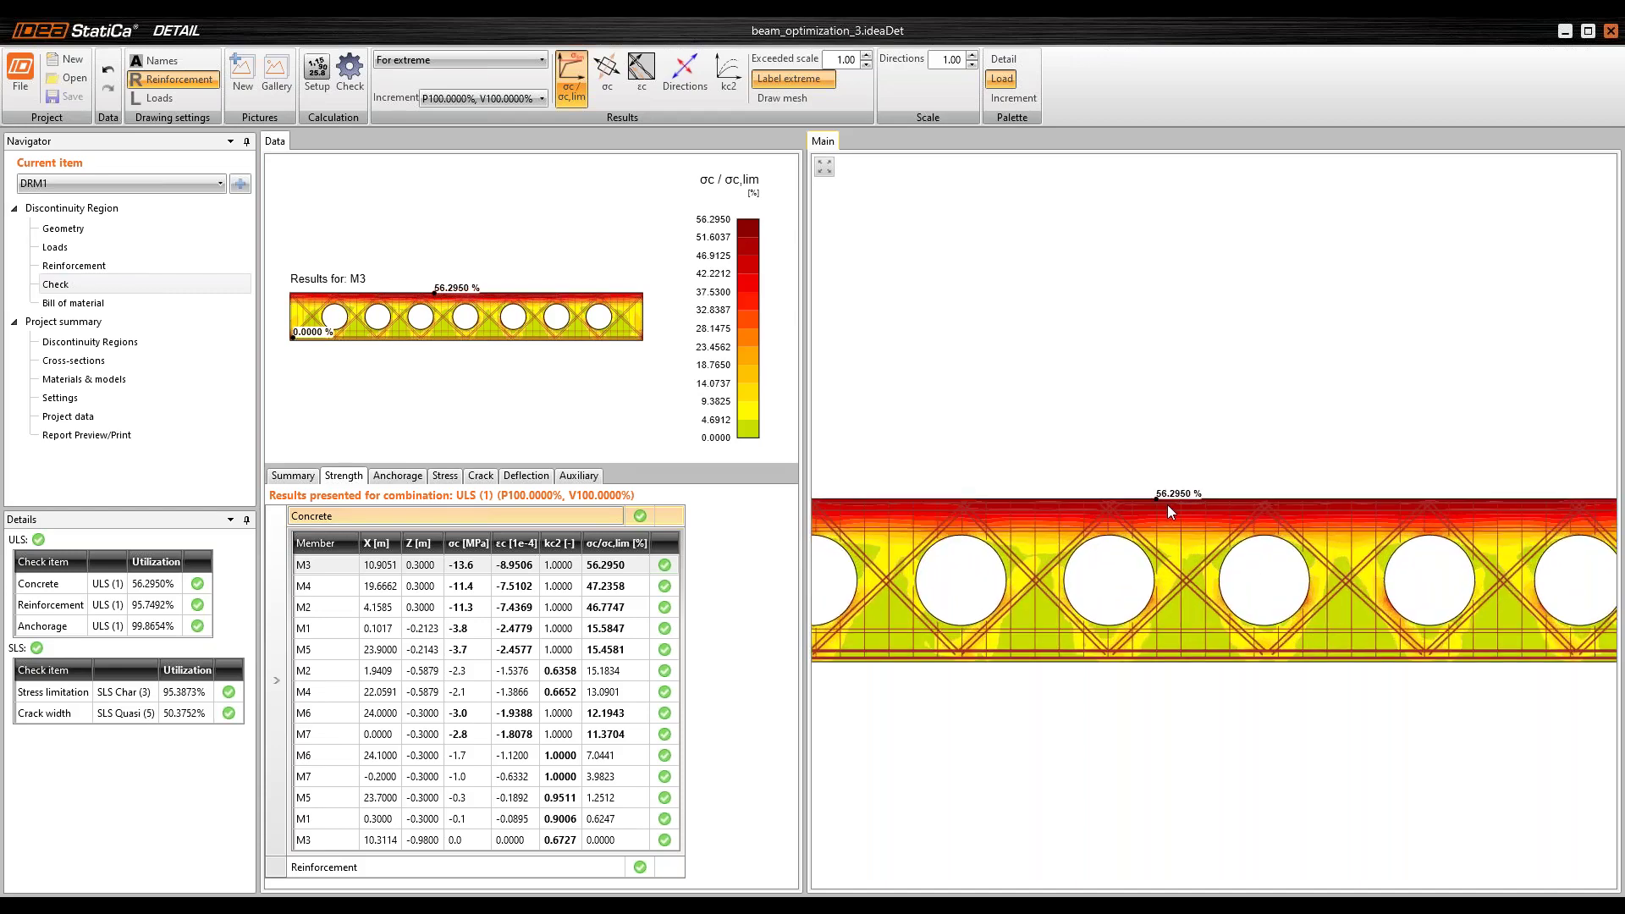
pyautogui.scroll(-5, 1164, 505)
pyautogui.scroll(-3, 1165, 531)
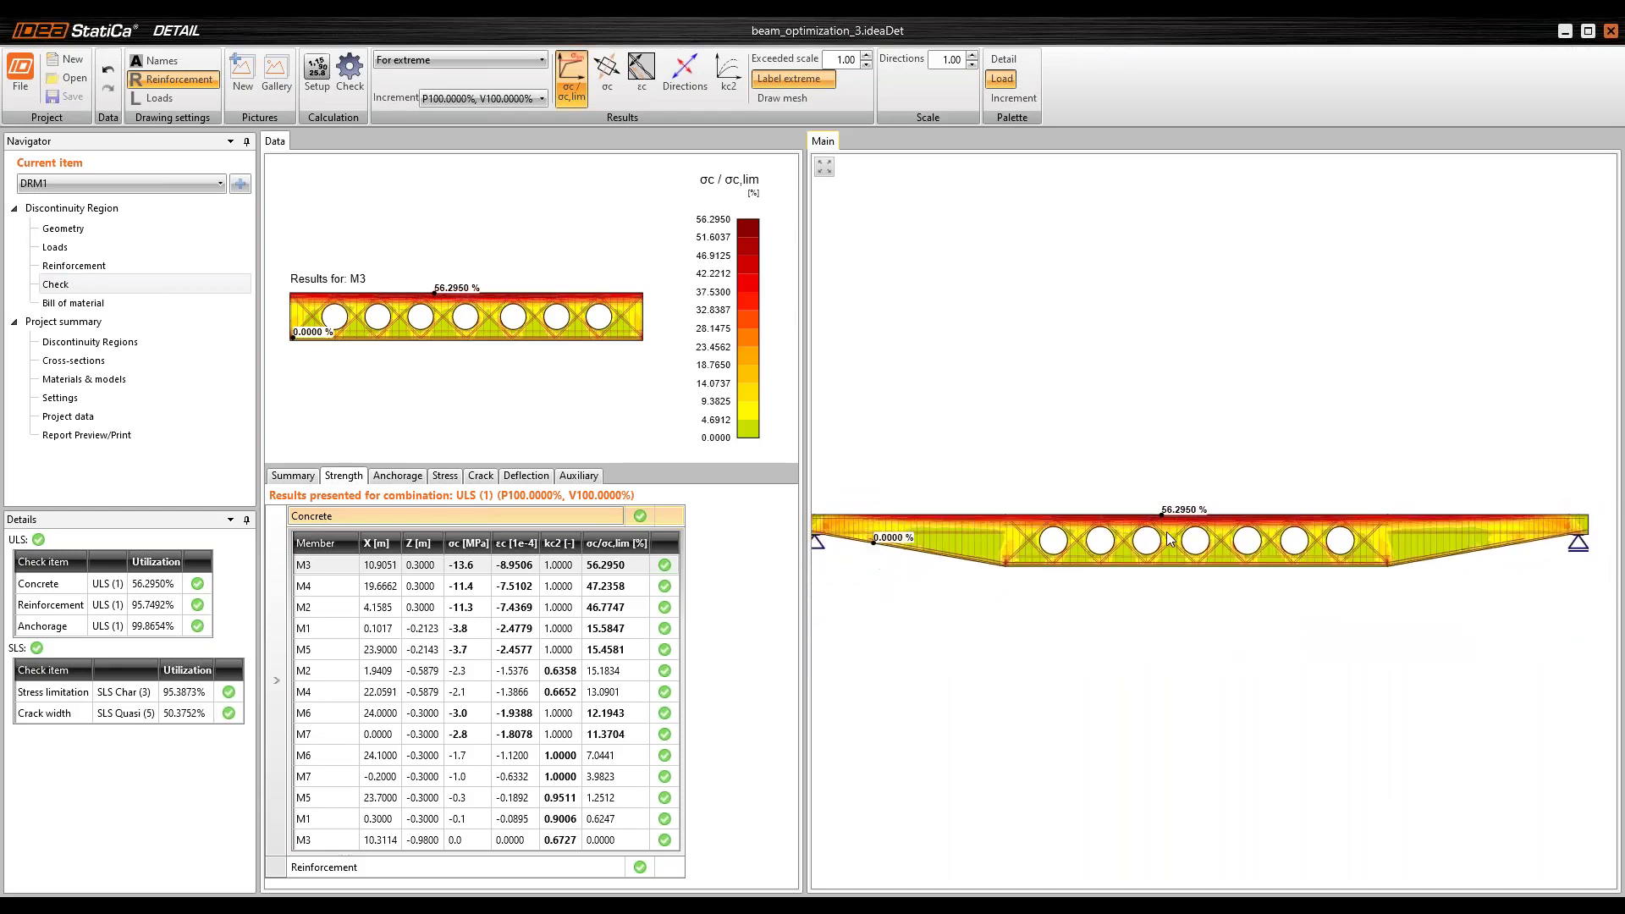
# Step: Display the reinforcement strength results and examine the stirrup stresses in the haunch where ST1 reaches its extreme
pyautogui.click(349, 867)
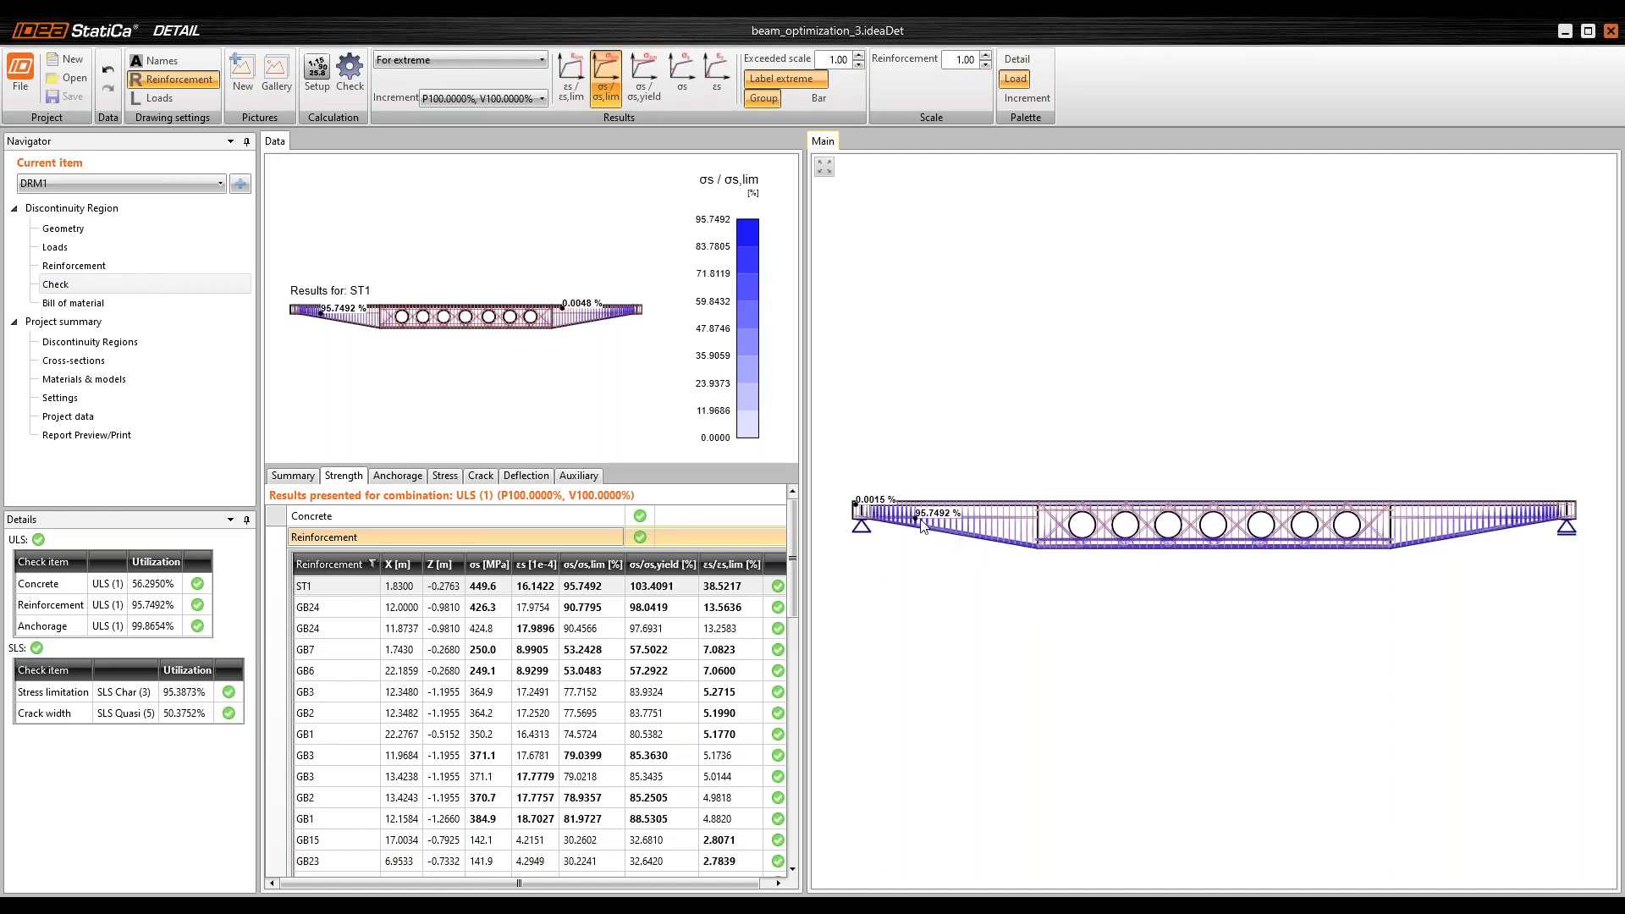
pyautogui.scroll(1, 919, 526)
pyautogui.scroll(2, 919, 526)
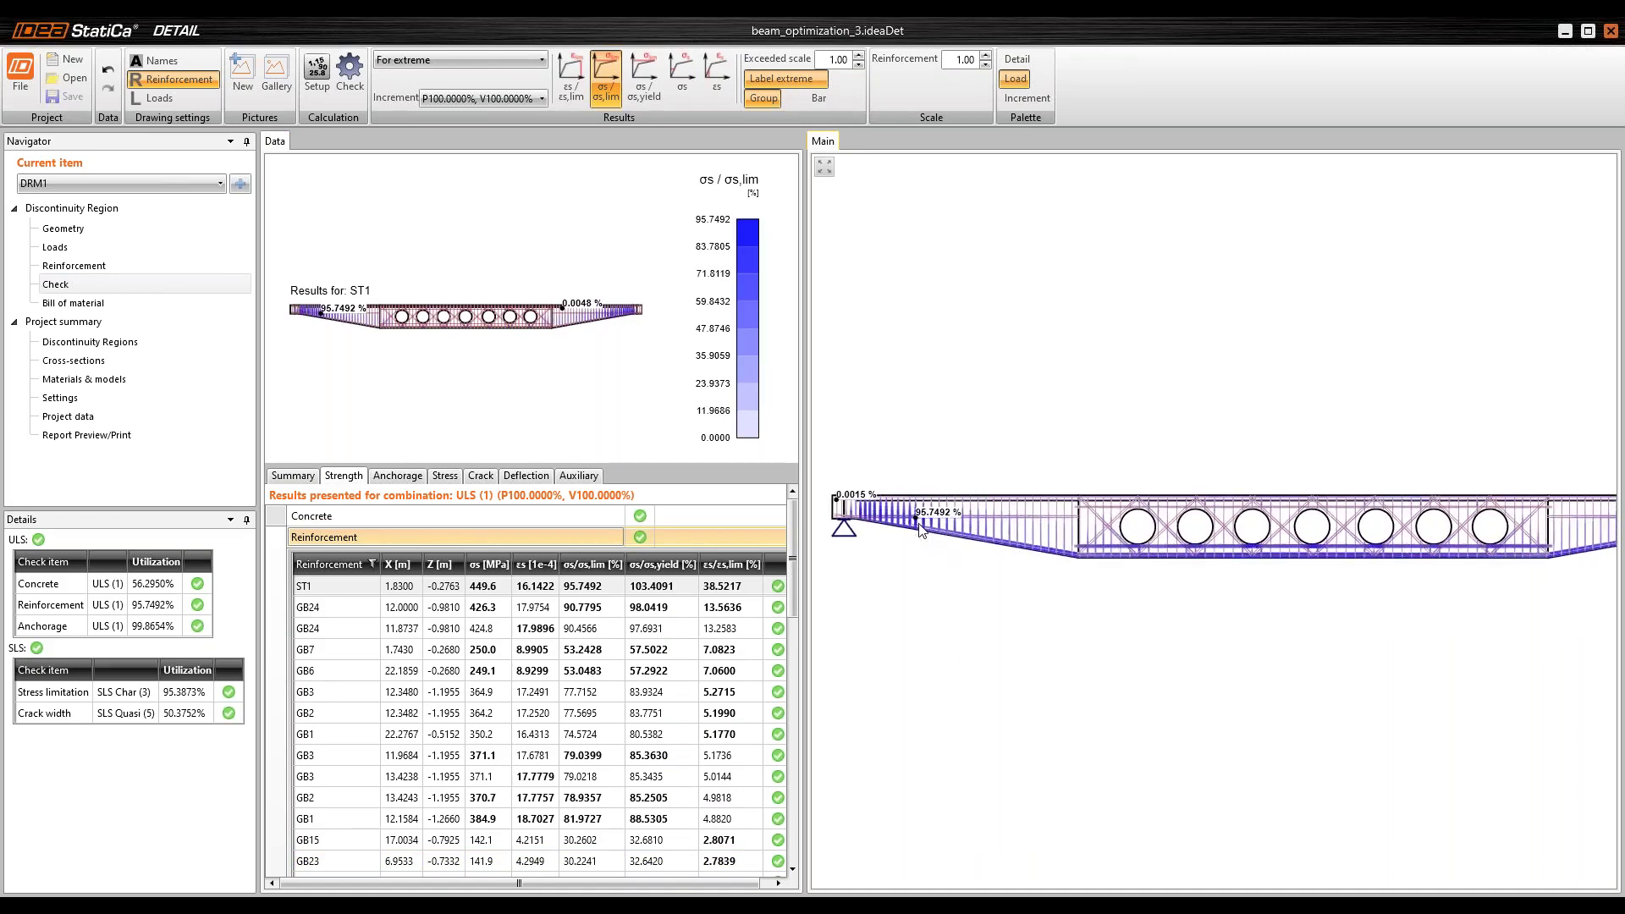
pyautogui.scroll(1, 903, 515)
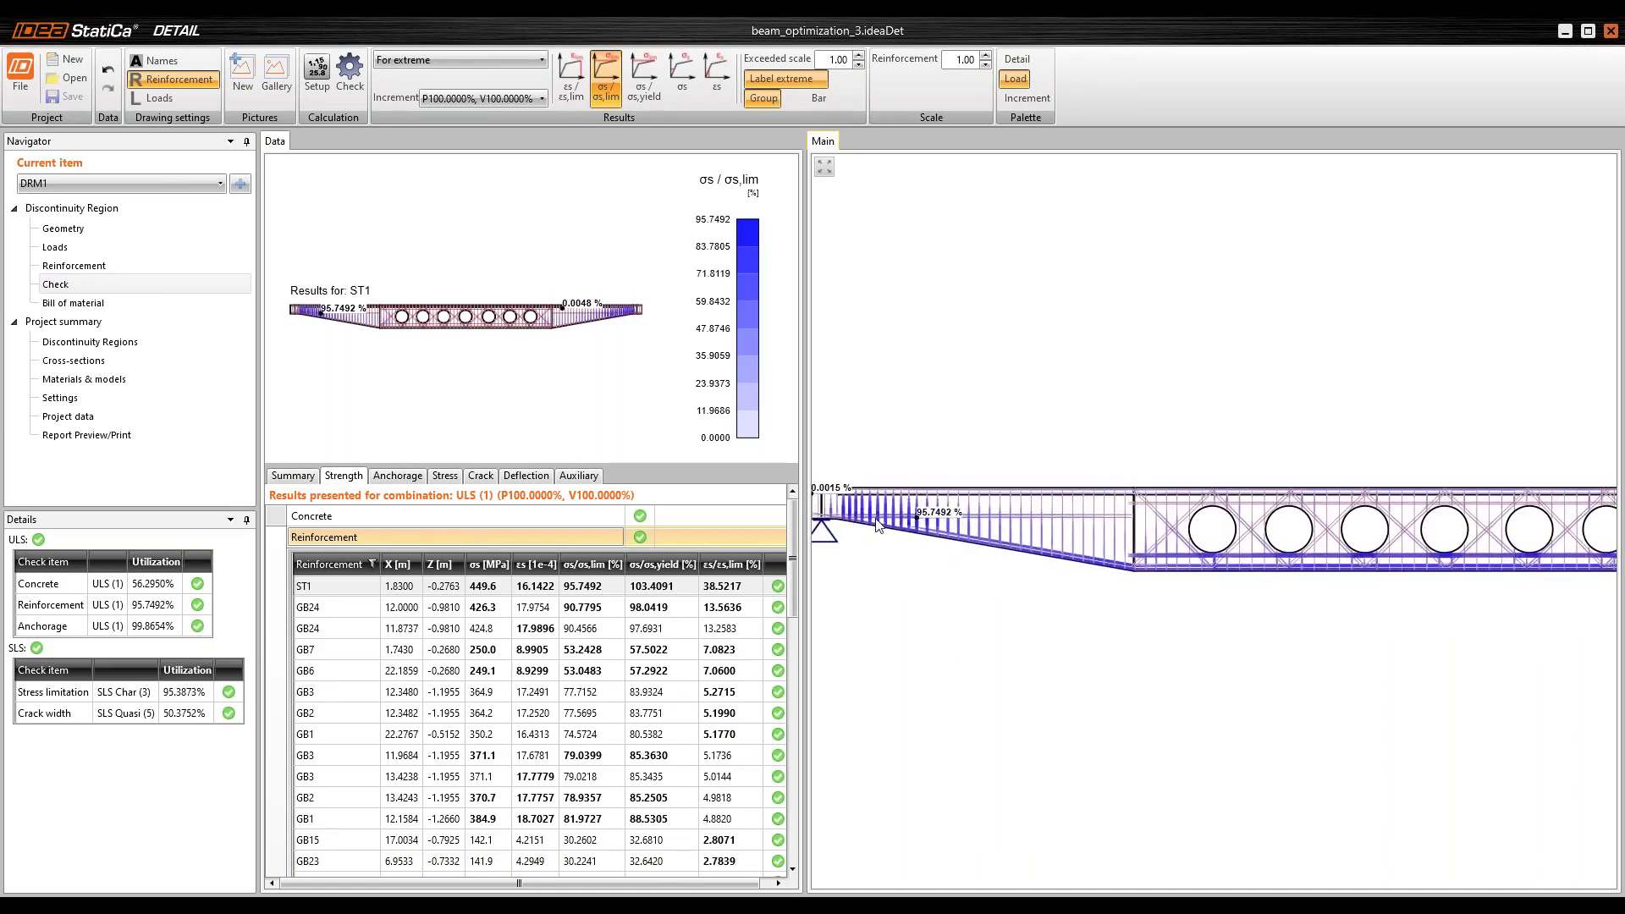
pyautogui.scroll(1, 957, 572)
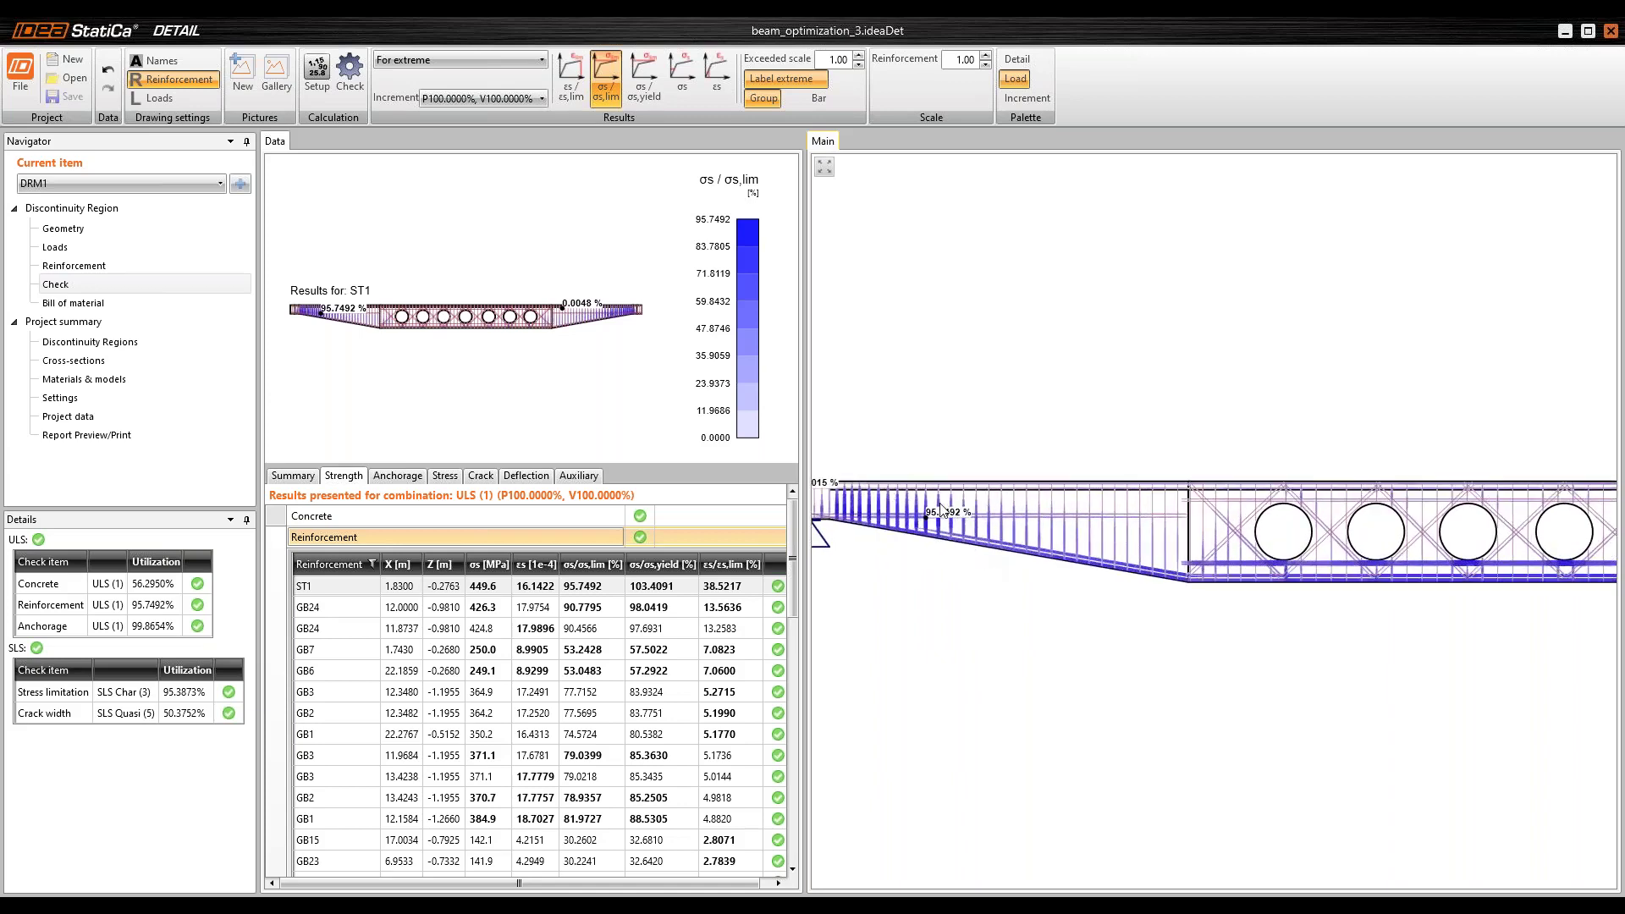
pyautogui.scroll(1, 944, 510)
pyautogui.moveTo(993, 542); pyautogui.dragTo(1097, 558, button='middle')
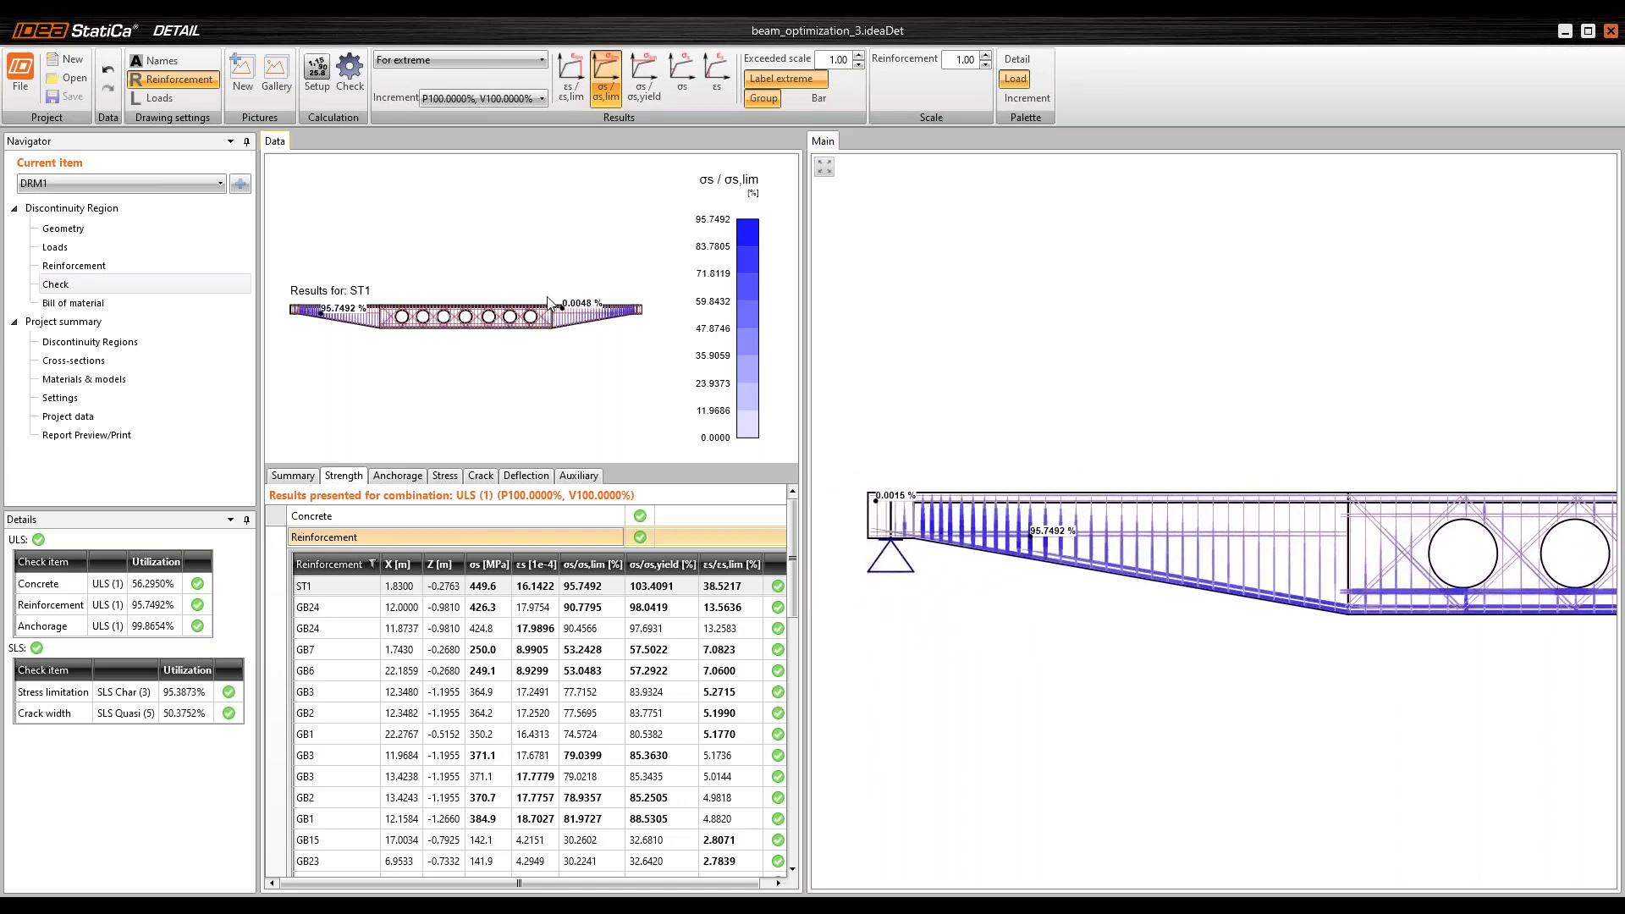
# Step: Display the crack width results and examine the cracks in the haunch near the support, where the extreme value is located
pyautogui.click(479, 476)
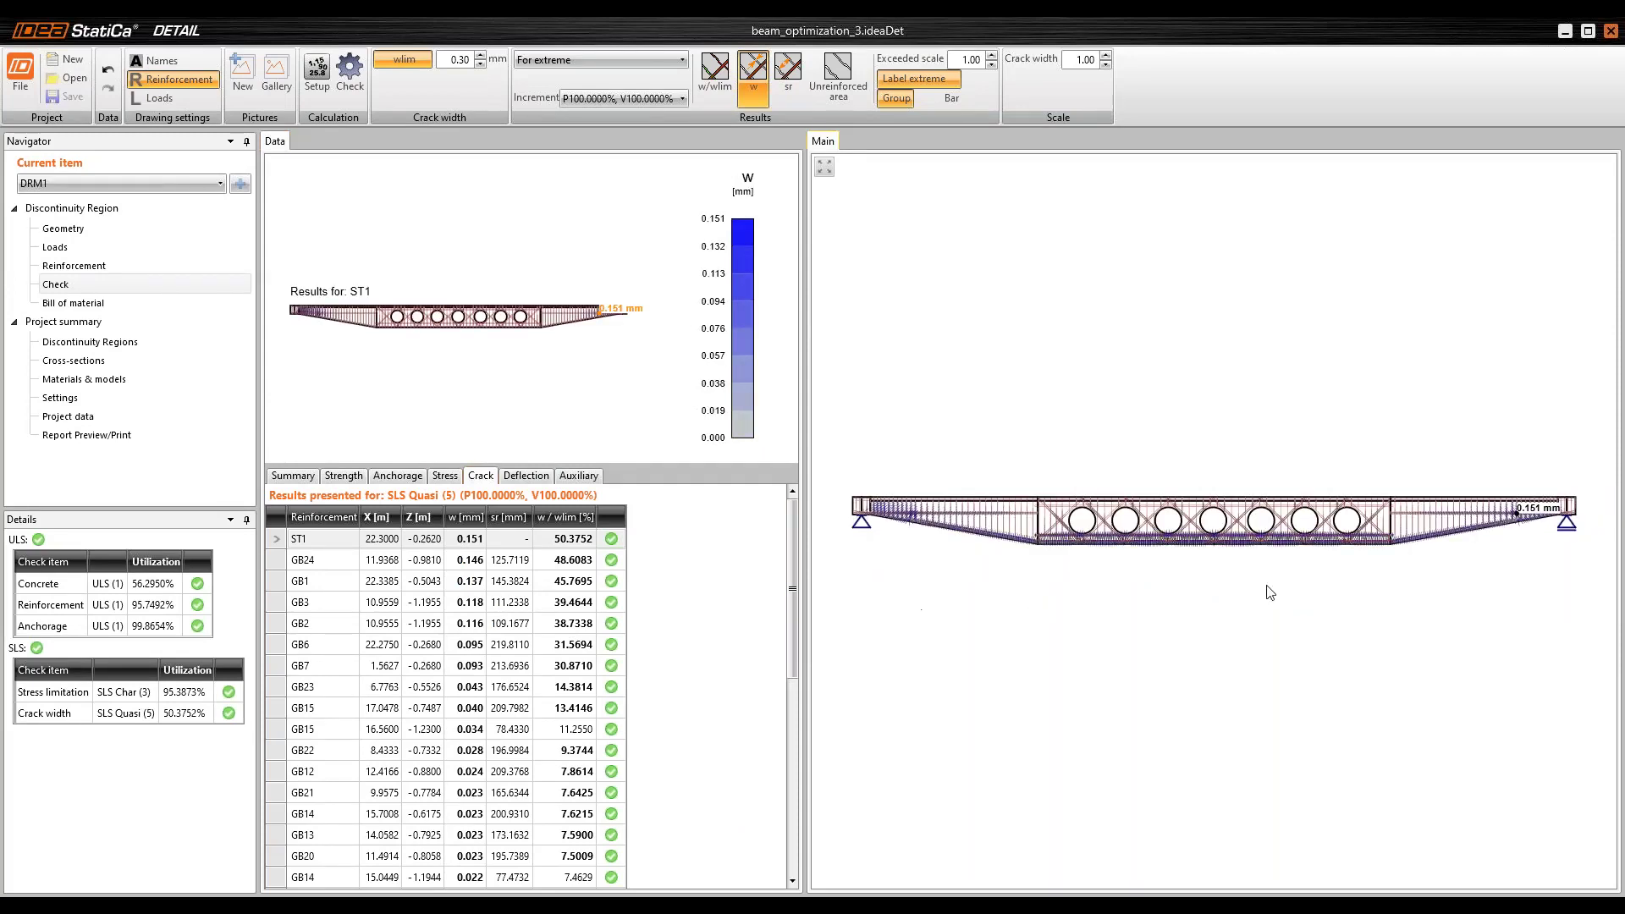
pyautogui.moveTo(1408, 547); pyautogui.dragTo(1324, 549, button='middle')
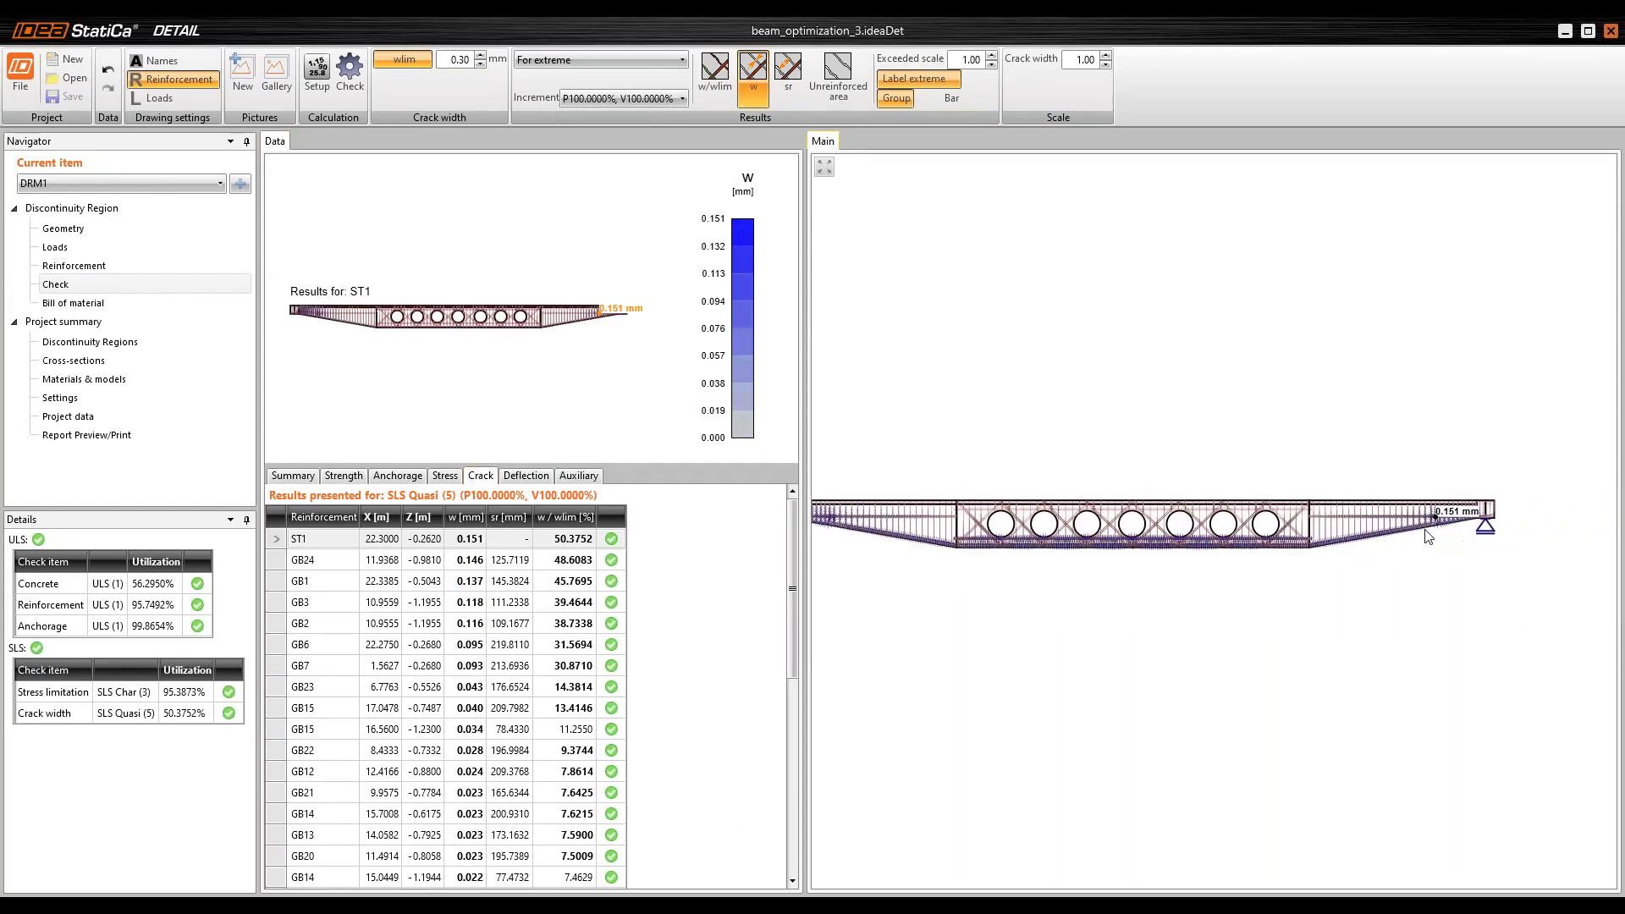
pyautogui.scroll(1, 1426, 528)
pyautogui.scroll(3, 1434, 546)
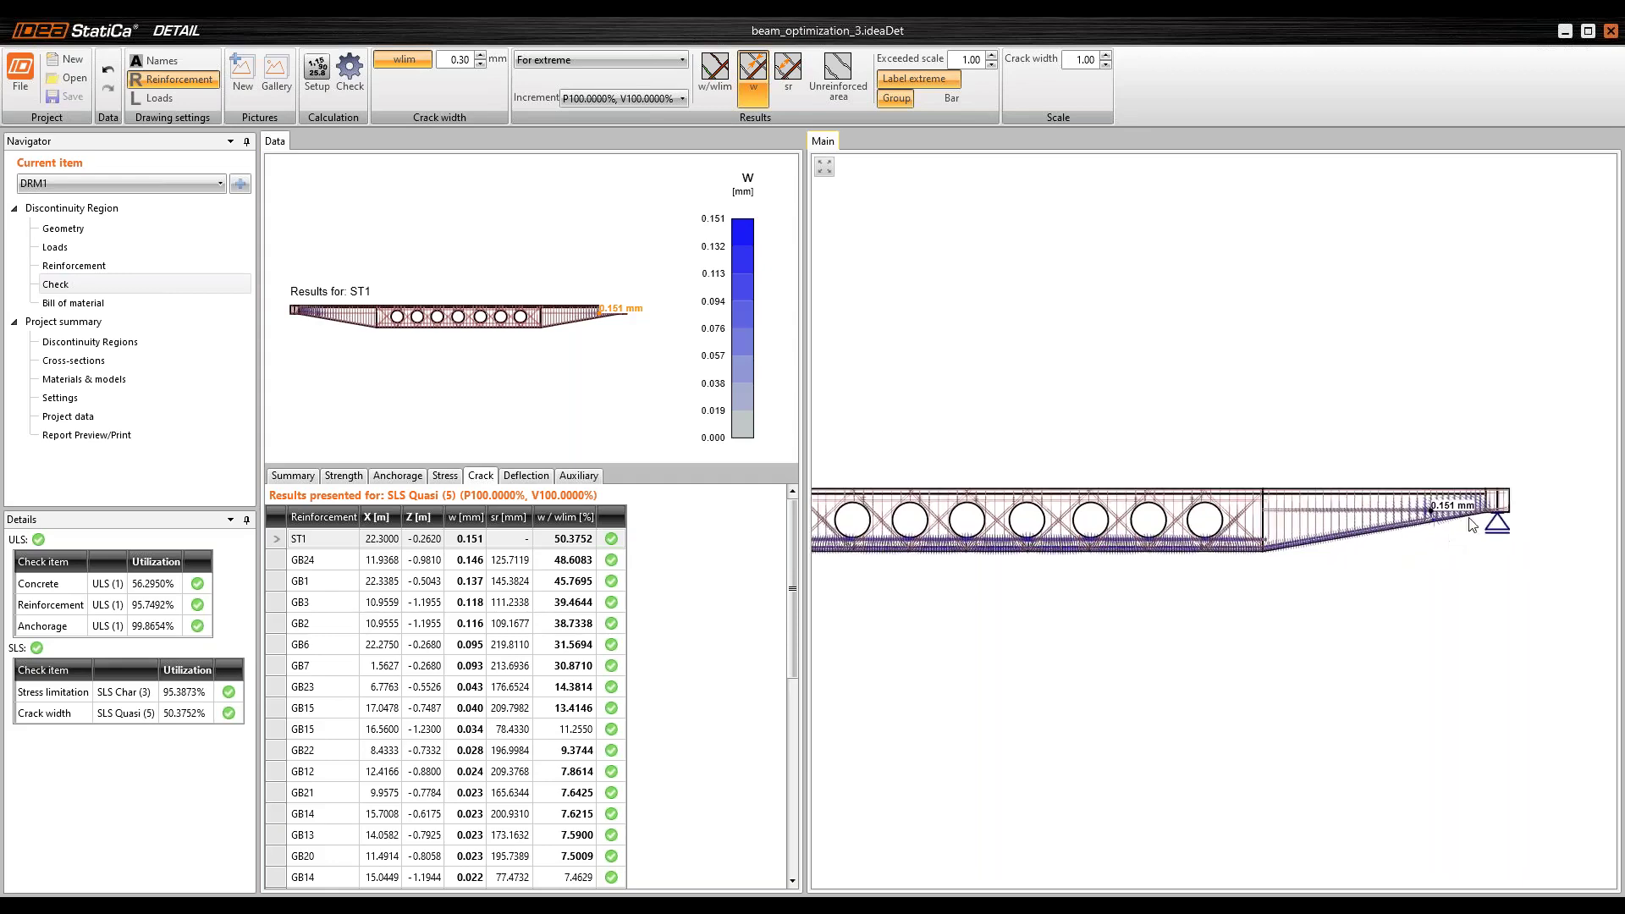
pyautogui.scroll(3, 1464, 542)
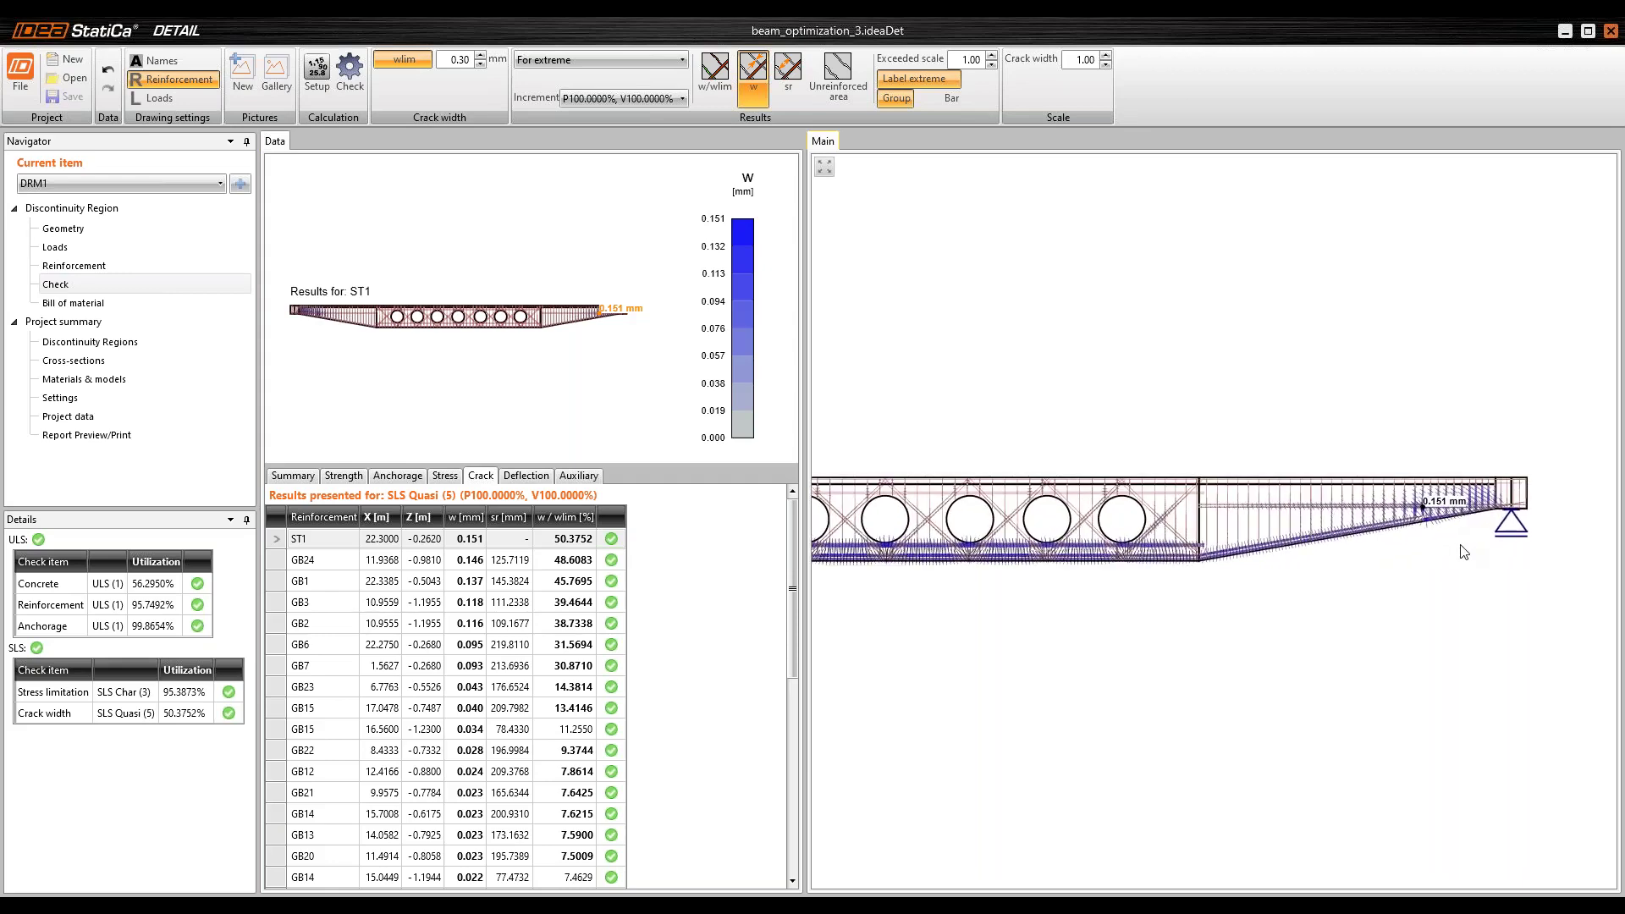
pyautogui.scroll(1, 1462, 548)
pyautogui.scroll(2, 1443, 540)
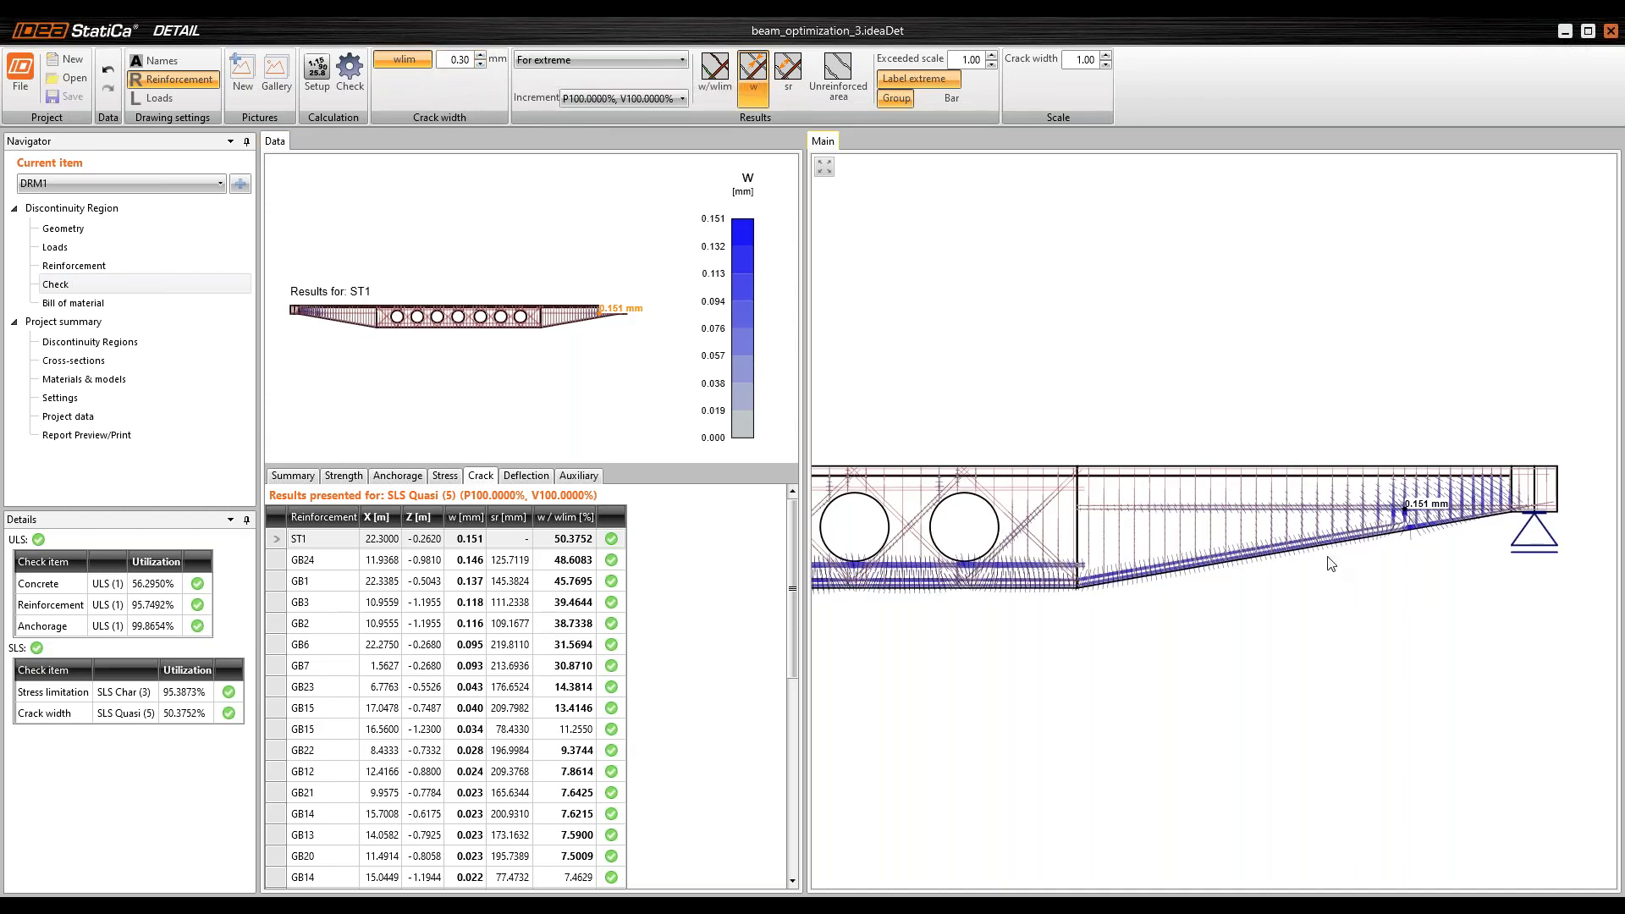
pyautogui.scroll(1, 1432, 526)
pyautogui.scroll(3, 1430, 526)
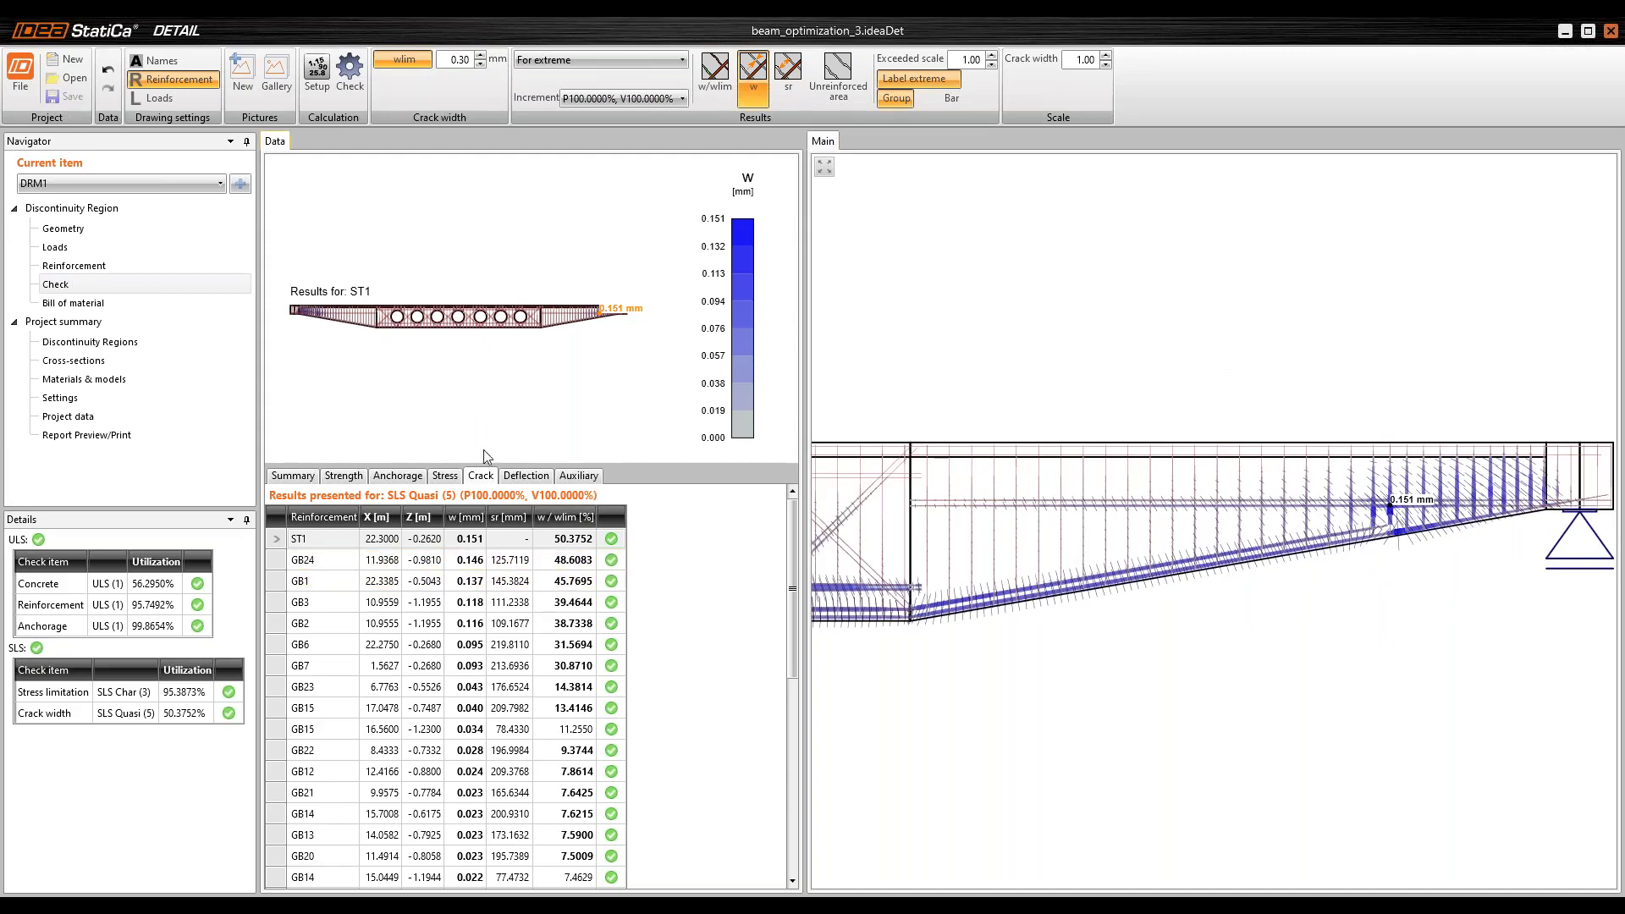
# Step: Review the beam's deflections: immediate under total load (uz,st), long-term (uz,lt) and total (uz,tot)
pyautogui.click(532, 479)
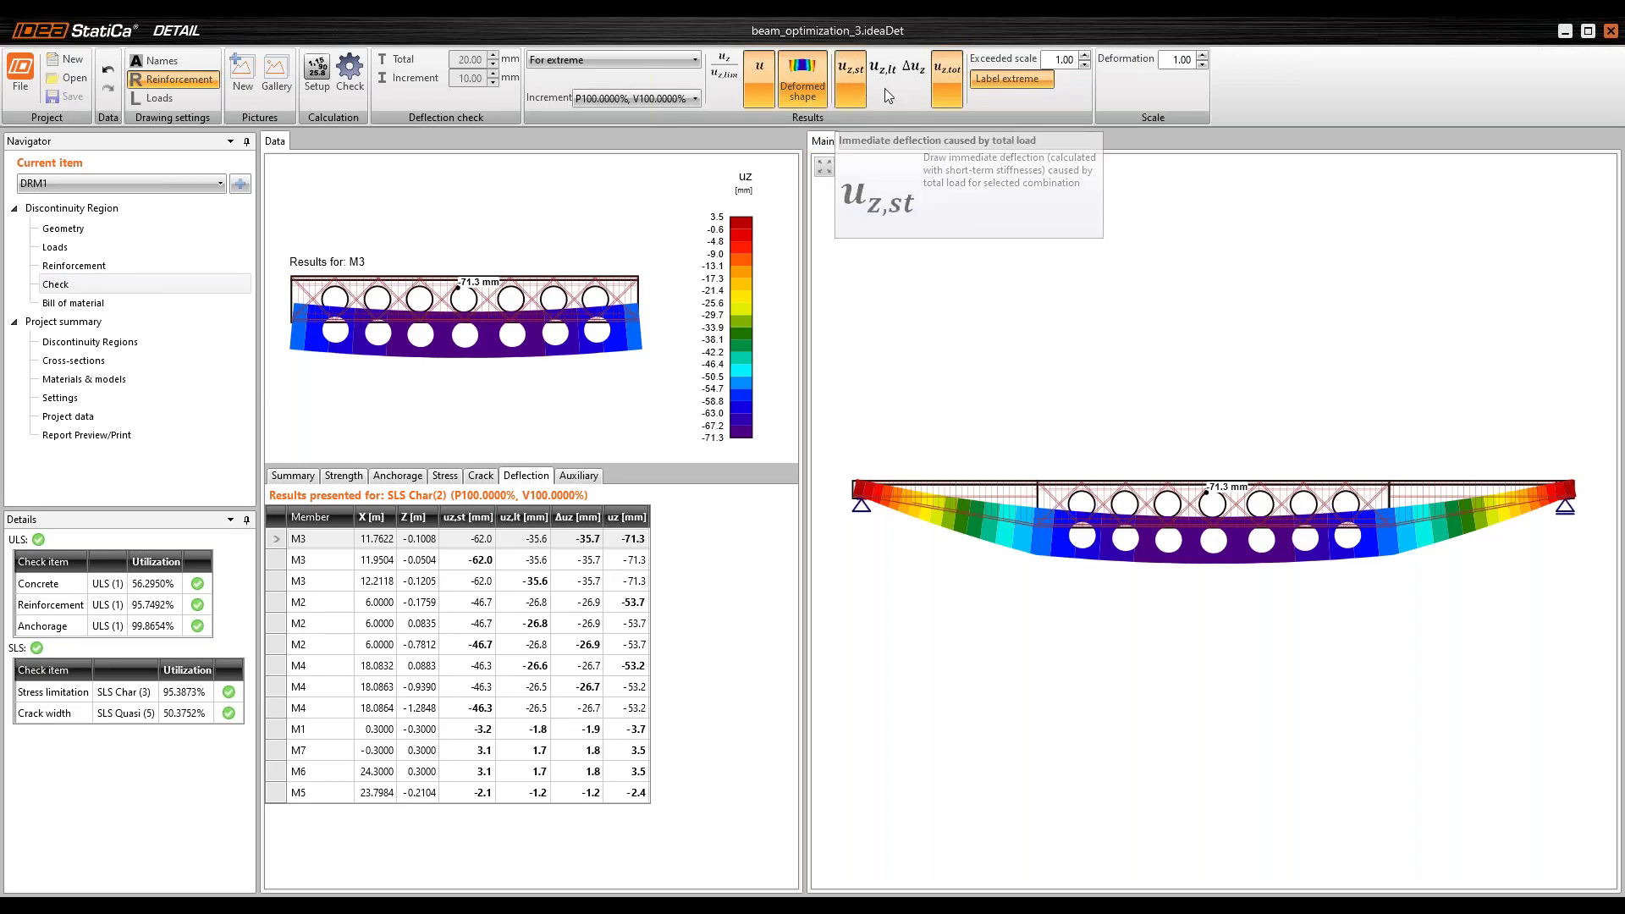
pyautogui.click(859, 82)
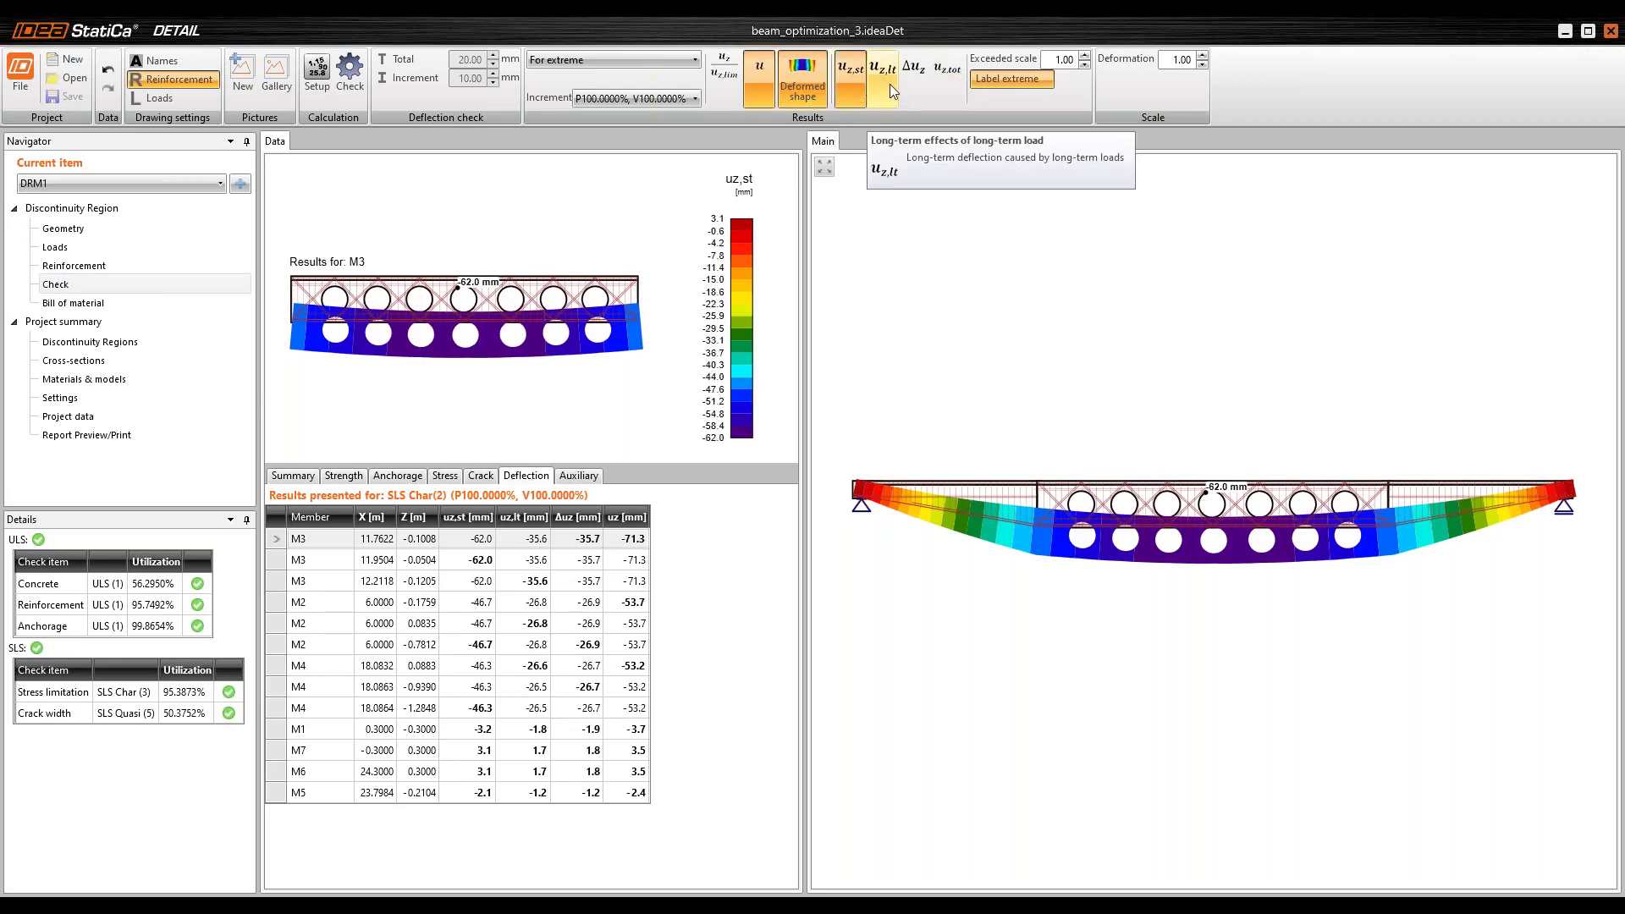
pyautogui.click(890, 84)
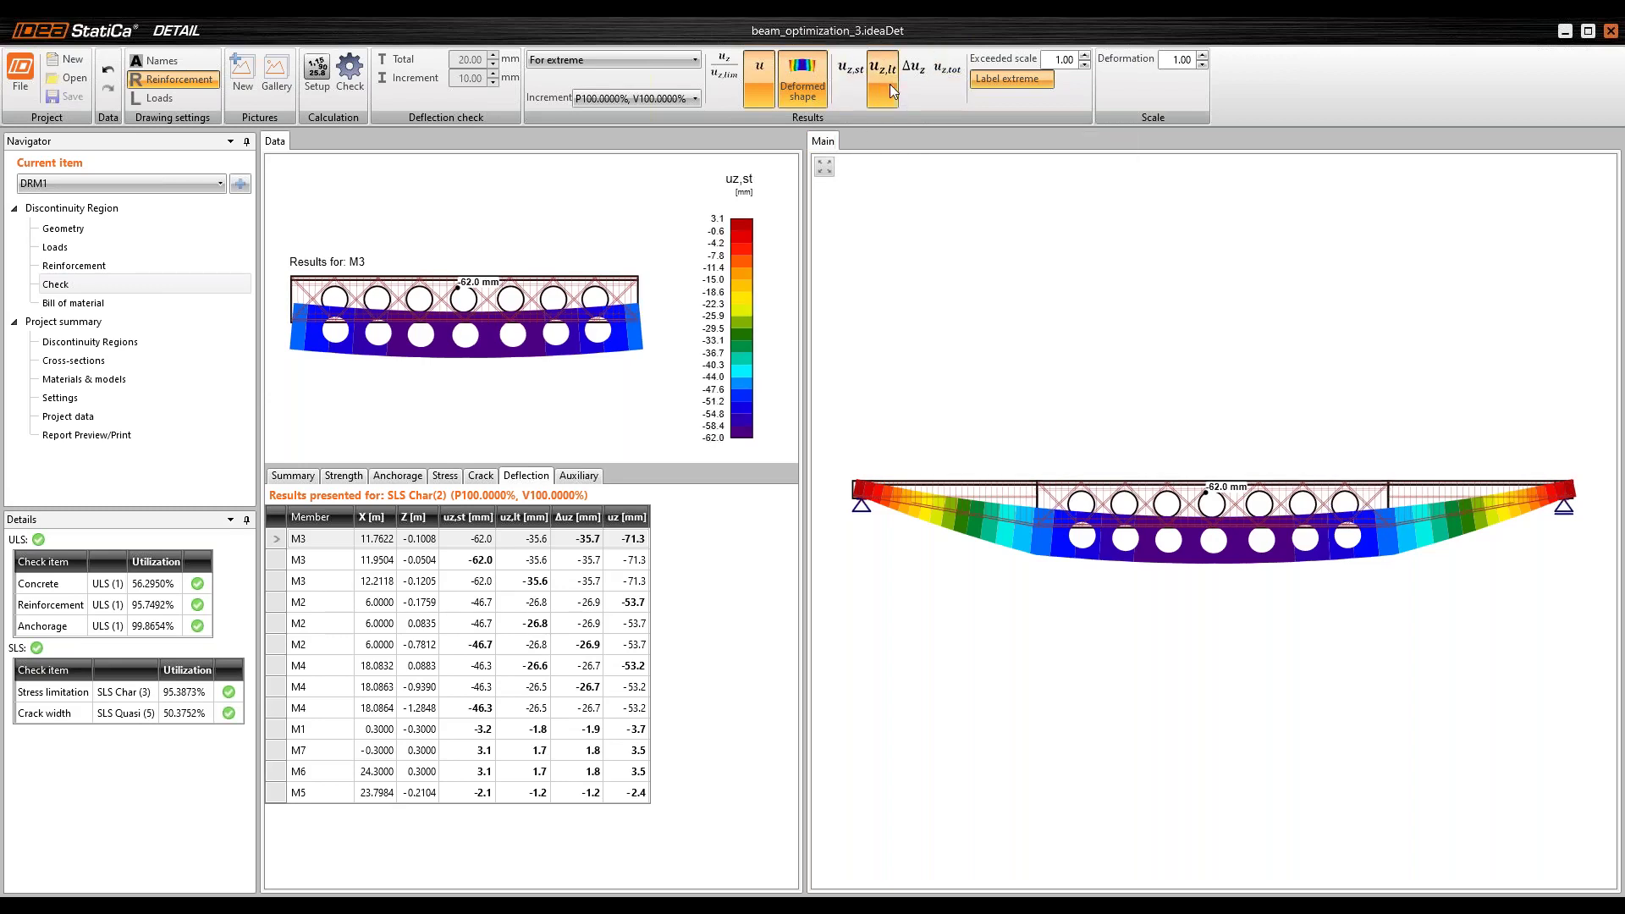
pyautogui.click(957, 84)
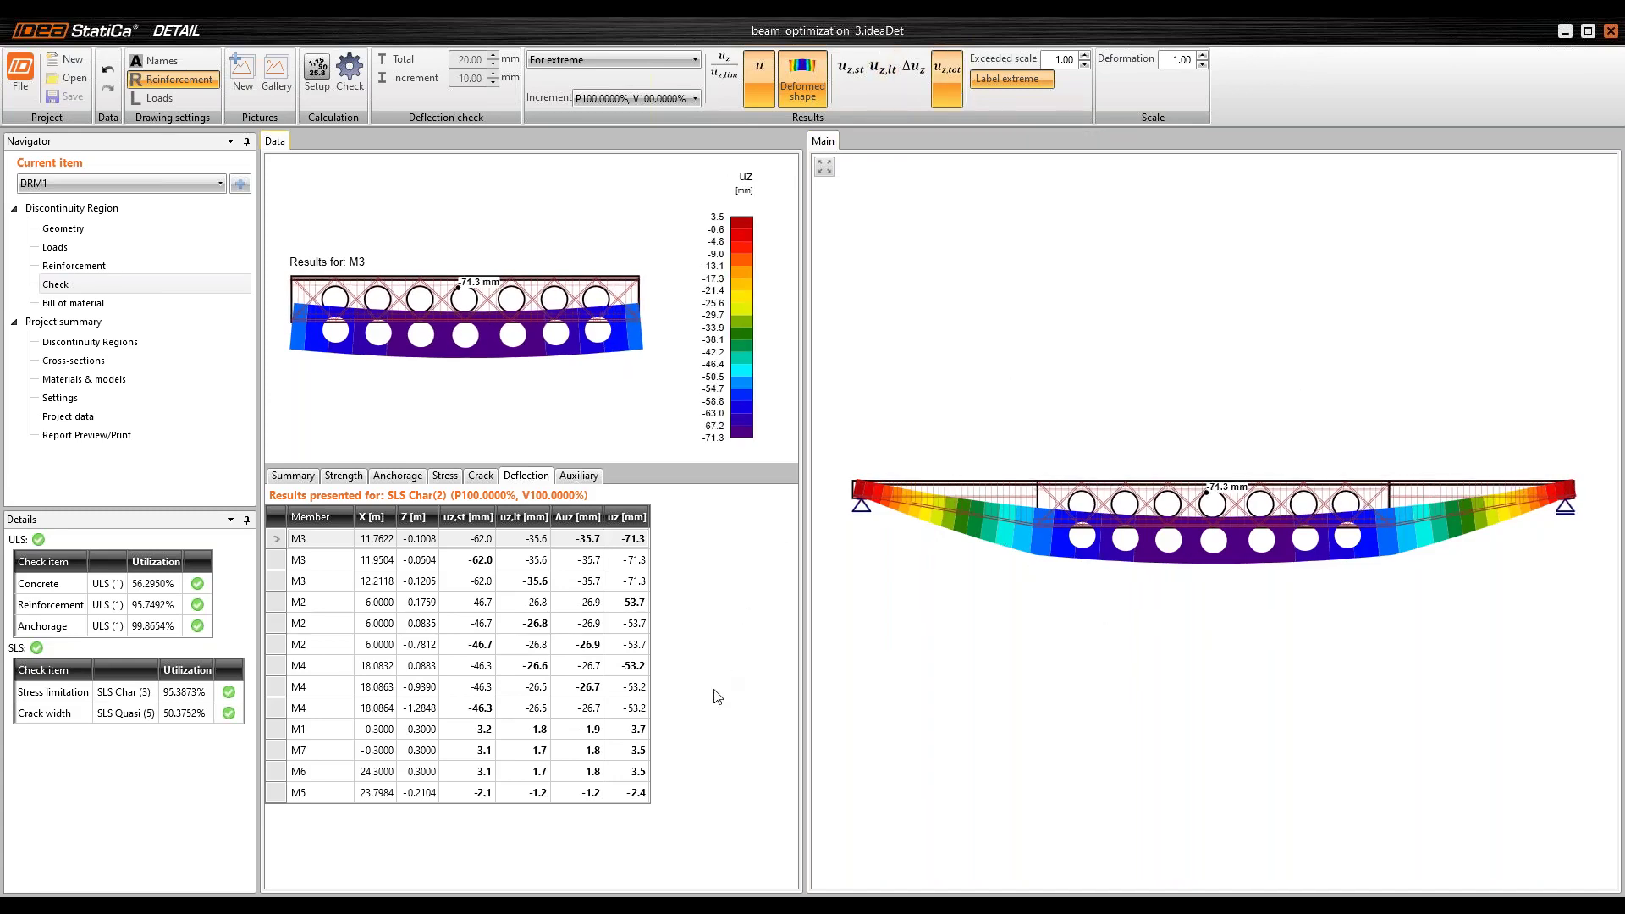
# Step: Open the bill of material, widen its view to show the full tables, and look through the brief and detailed reinforcement bar tables
pyautogui.click(84, 305)
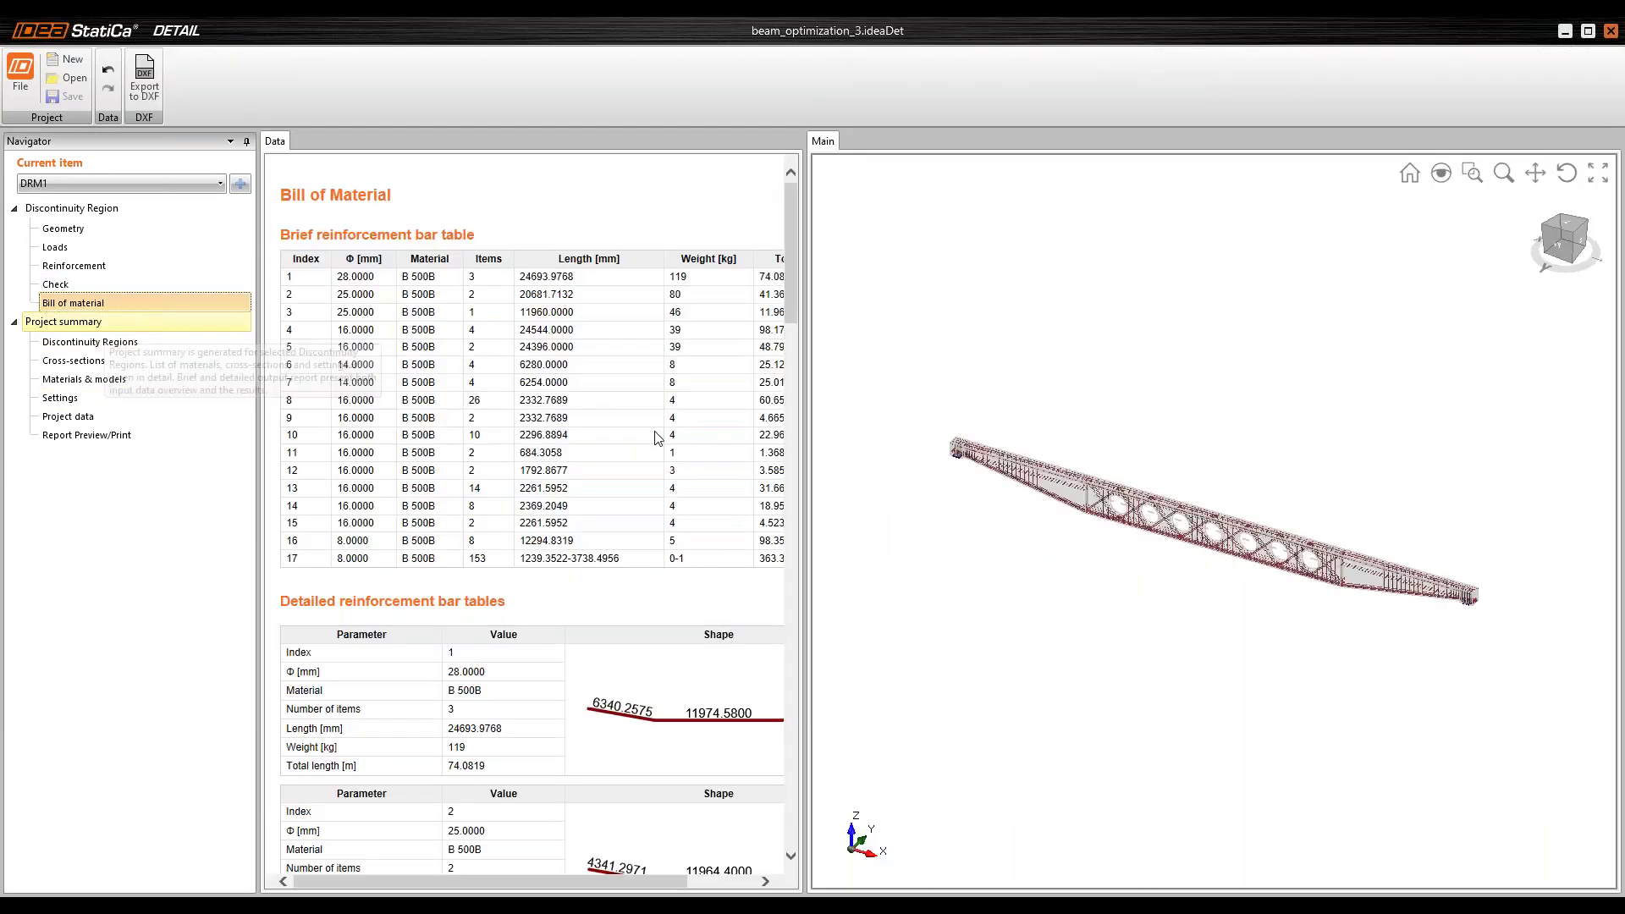
pyautogui.moveTo(805, 563); pyautogui.dragTo(924, 565)
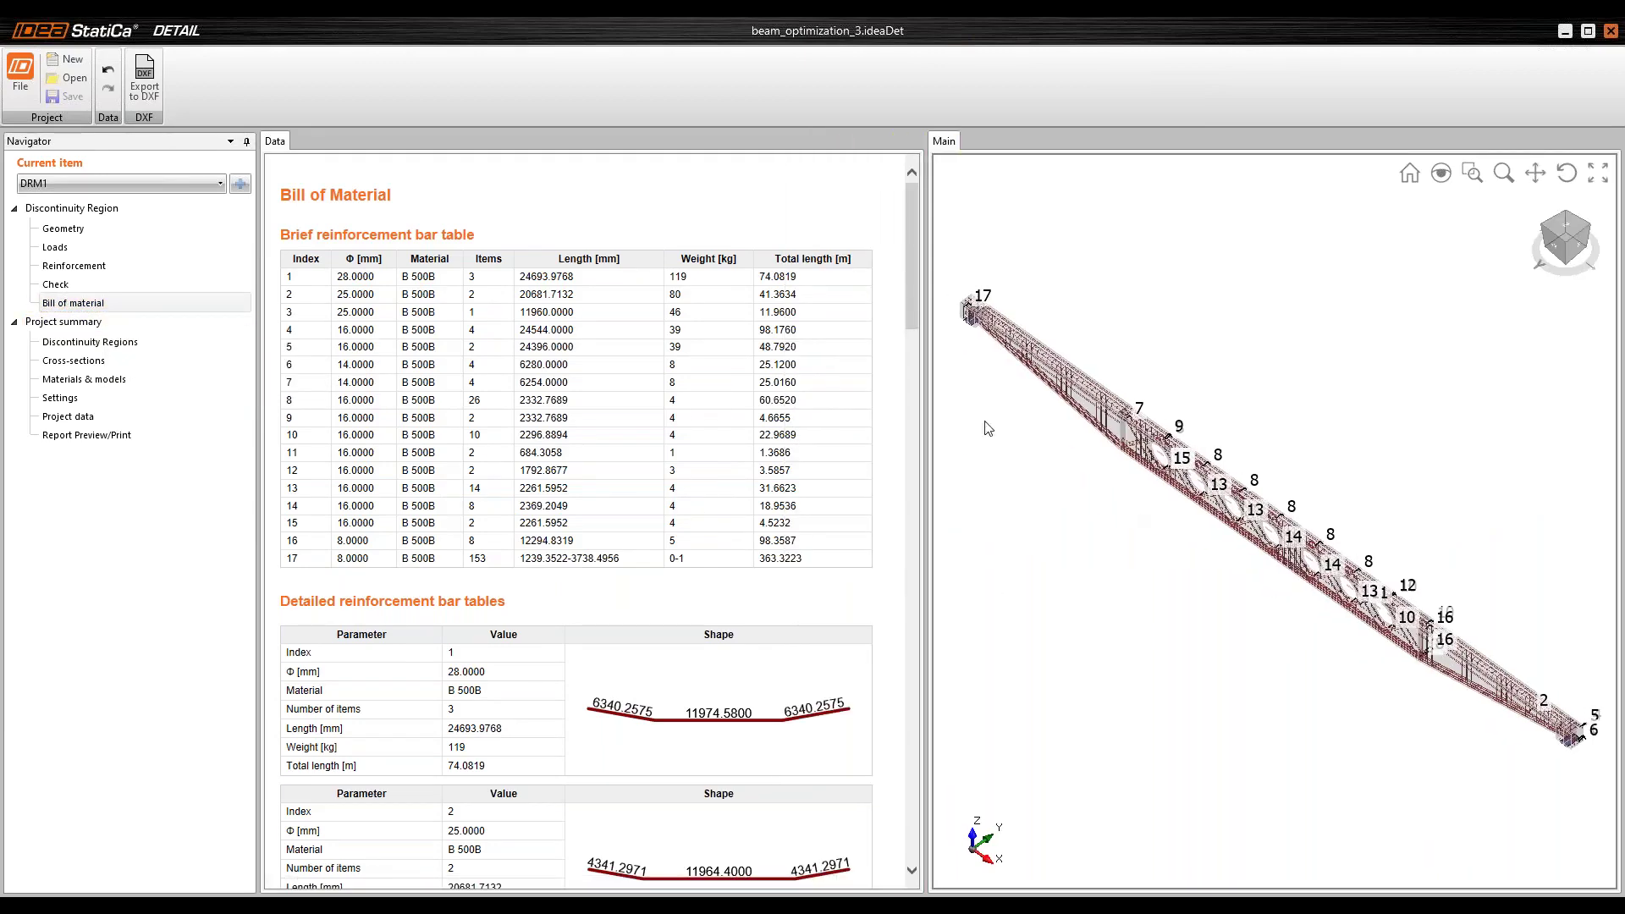
pyautogui.scroll(-4, 742, 489)
pyautogui.scroll(-10, 496, 449)
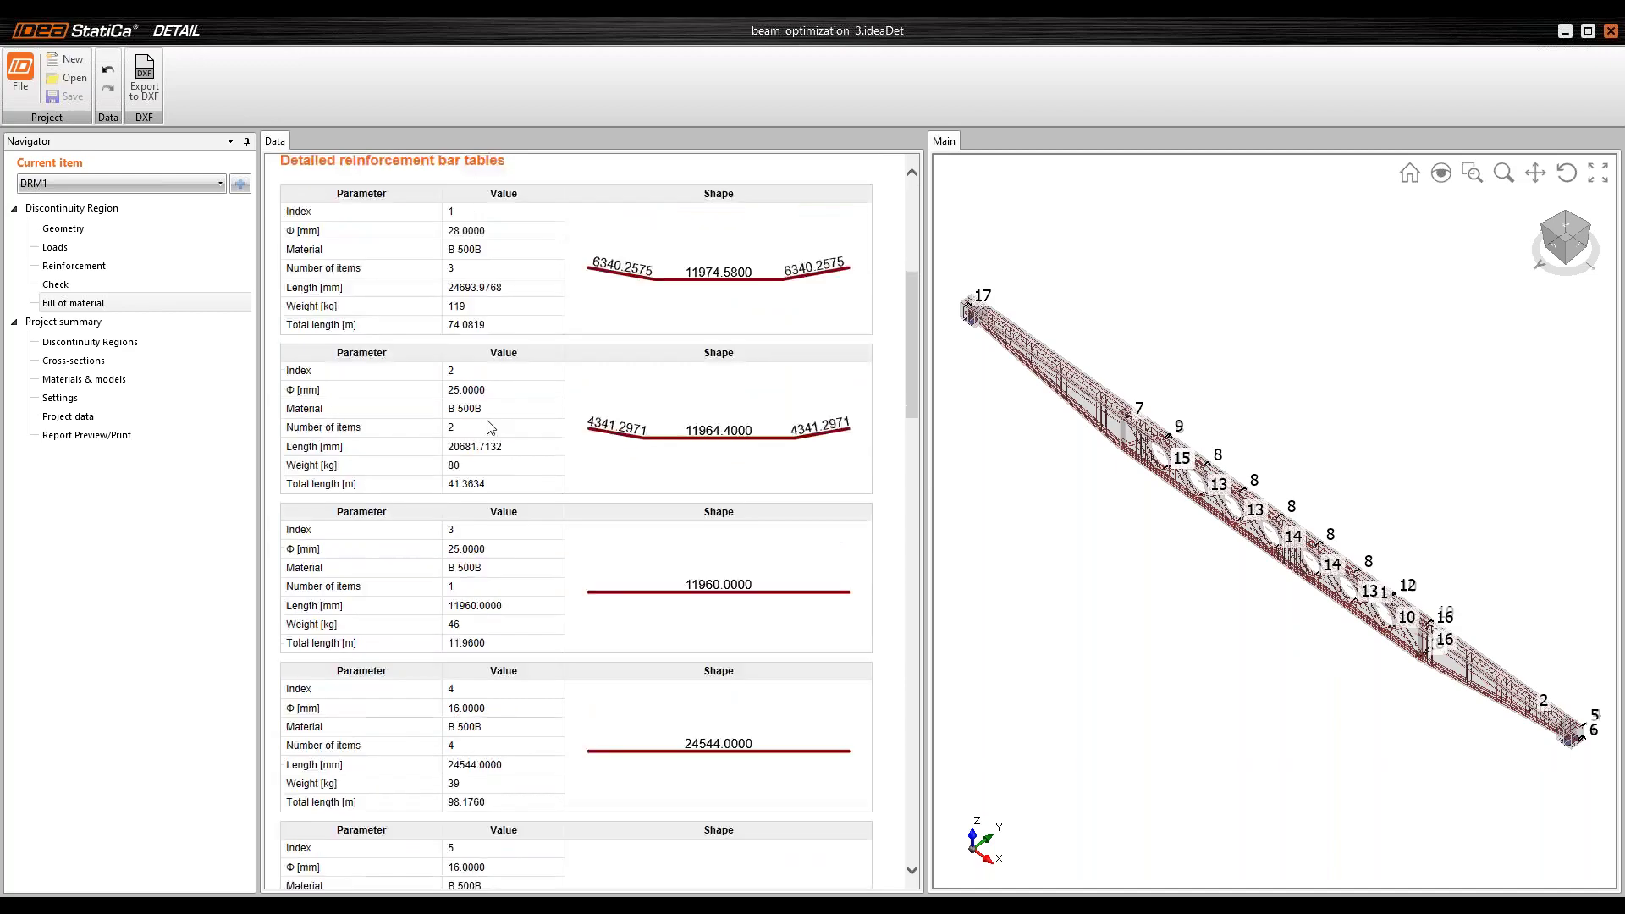
pyautogui.scroll(-15, 497, 448)
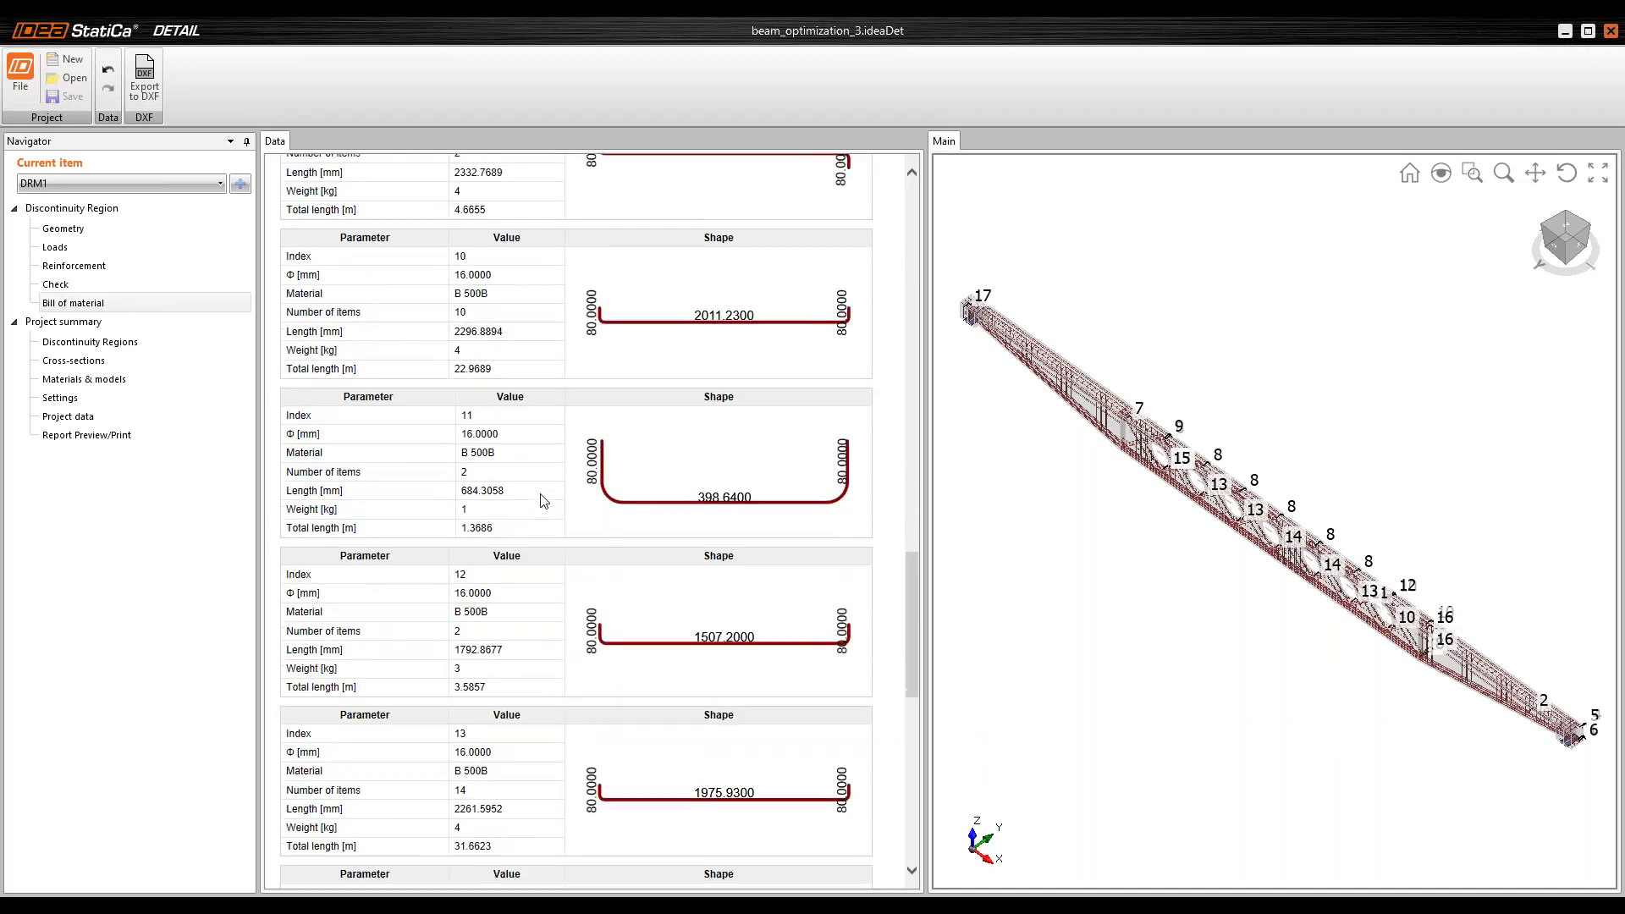
pyautogui.scroll(12, 545, 501)
pyautogui.scroll(18, 551, 501)
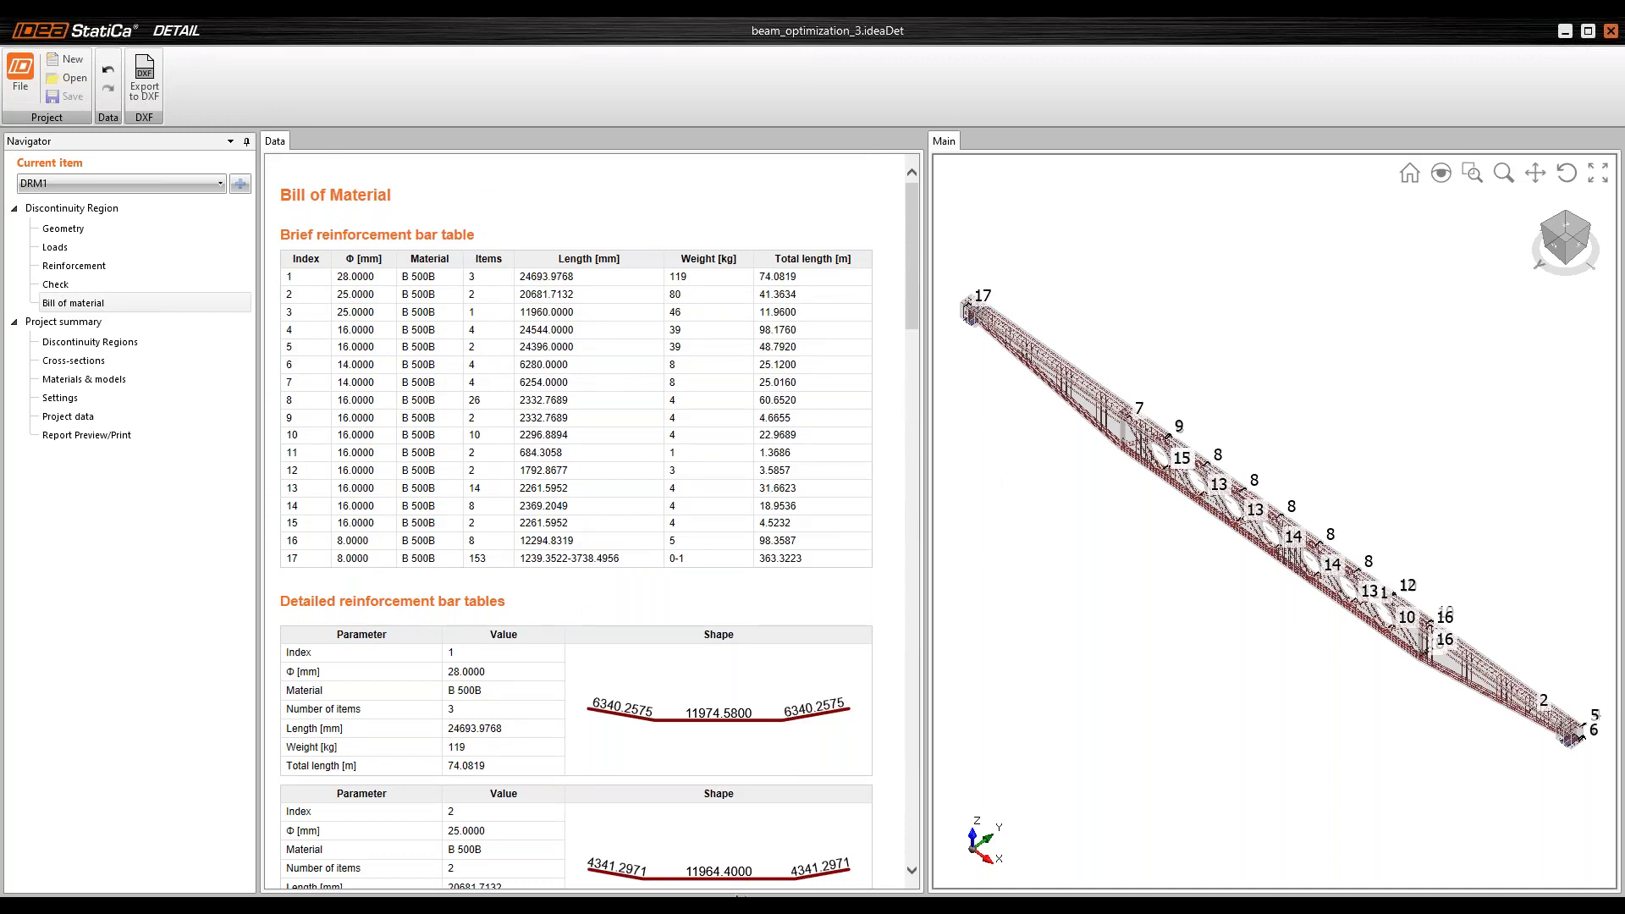
# Step: Switch to the PowerPoint presentation, start the slide show from the current slide, and advance to the slide "Conclusion and comparison of the methods"
pyautogui.moveTo(737, 895)
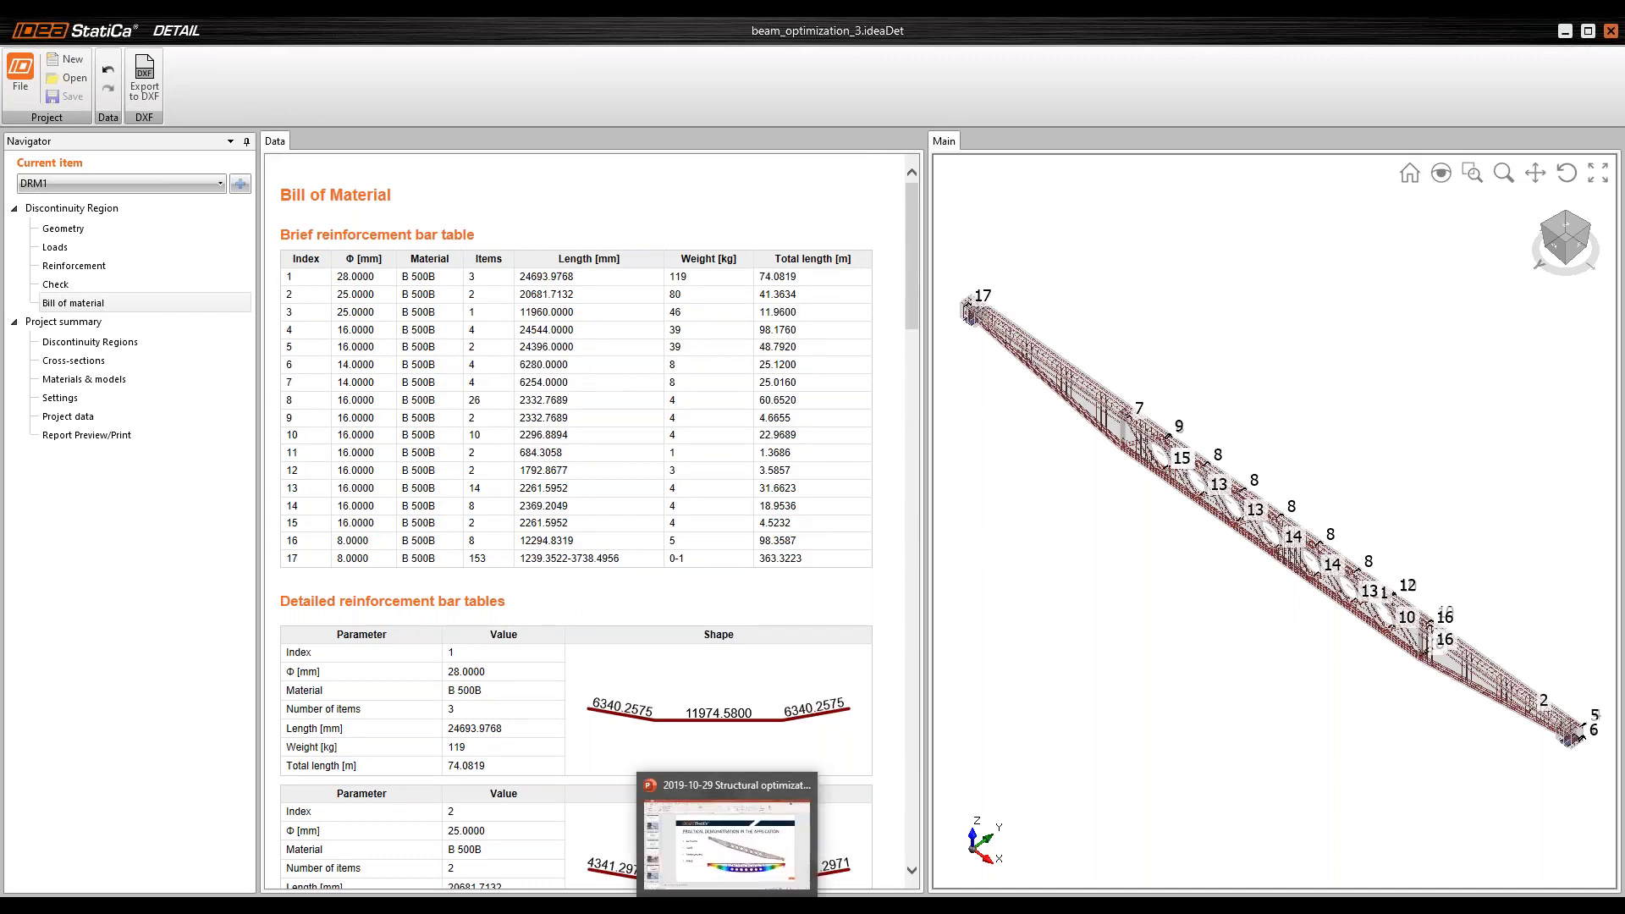
pyautogui.click(735, 862)
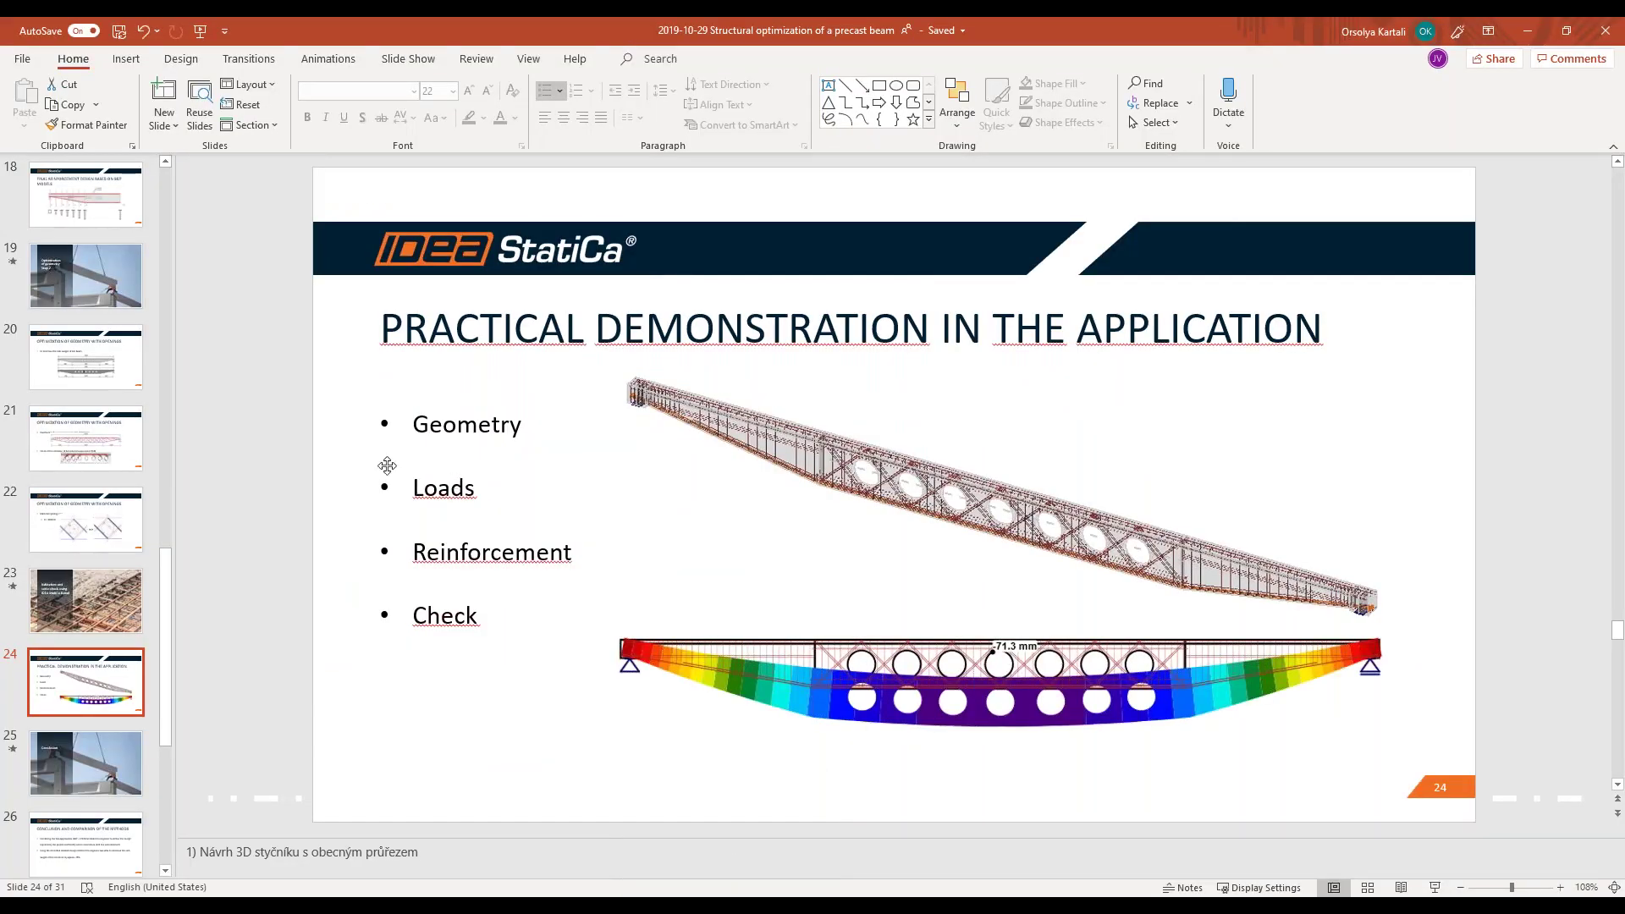
pyautogui.hotkey('shift', 'F5')
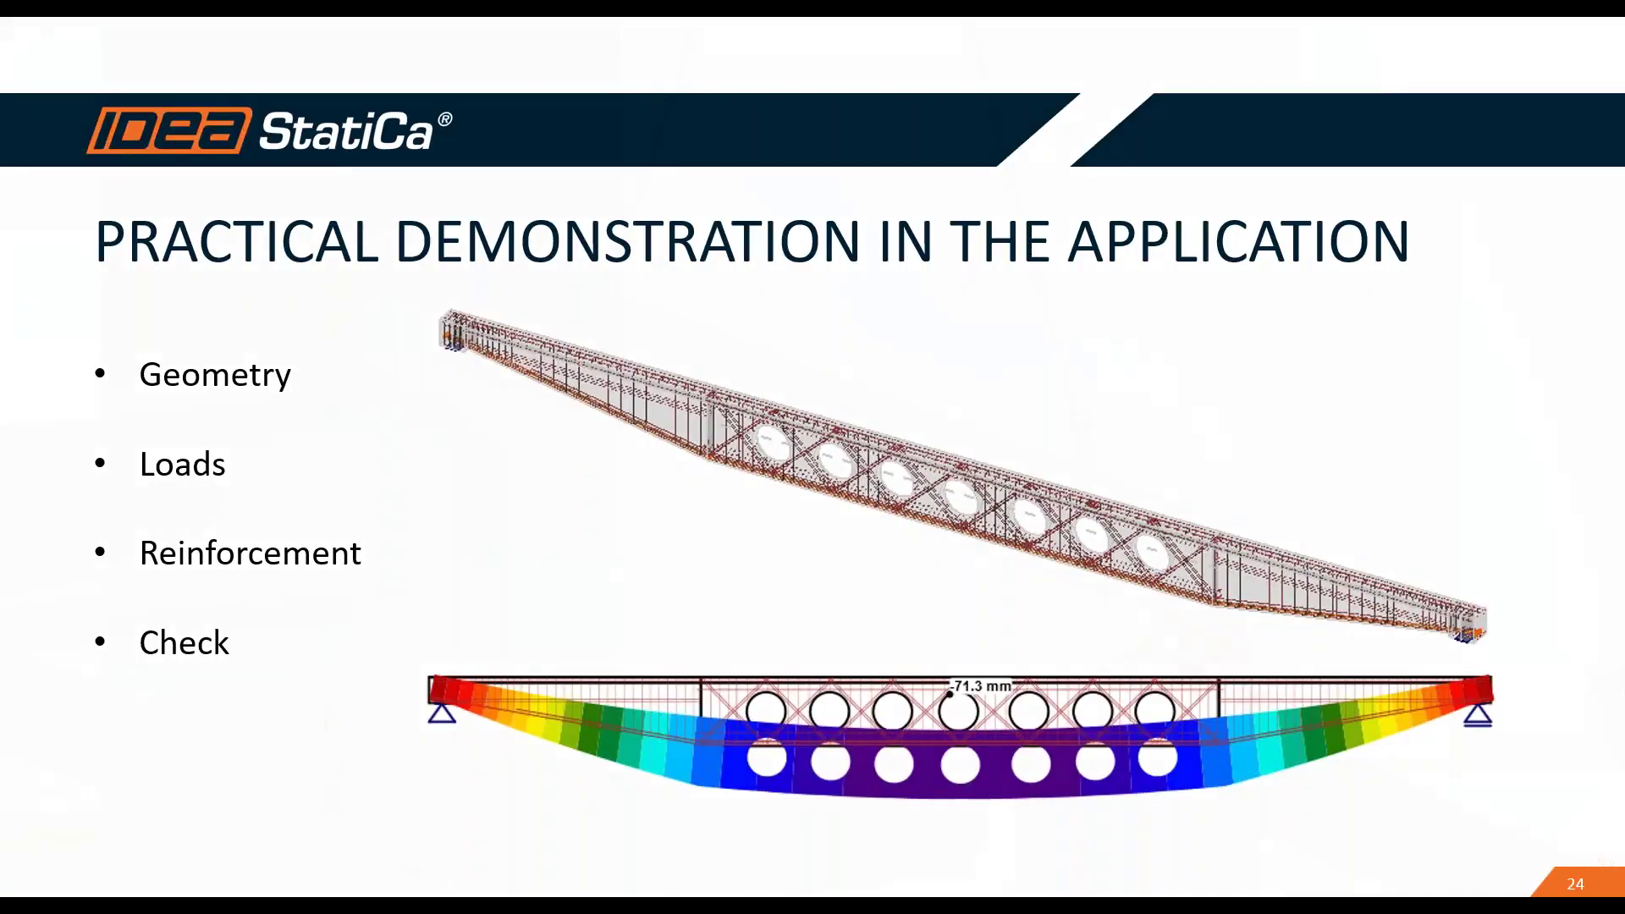
pyautogui.press('Right')
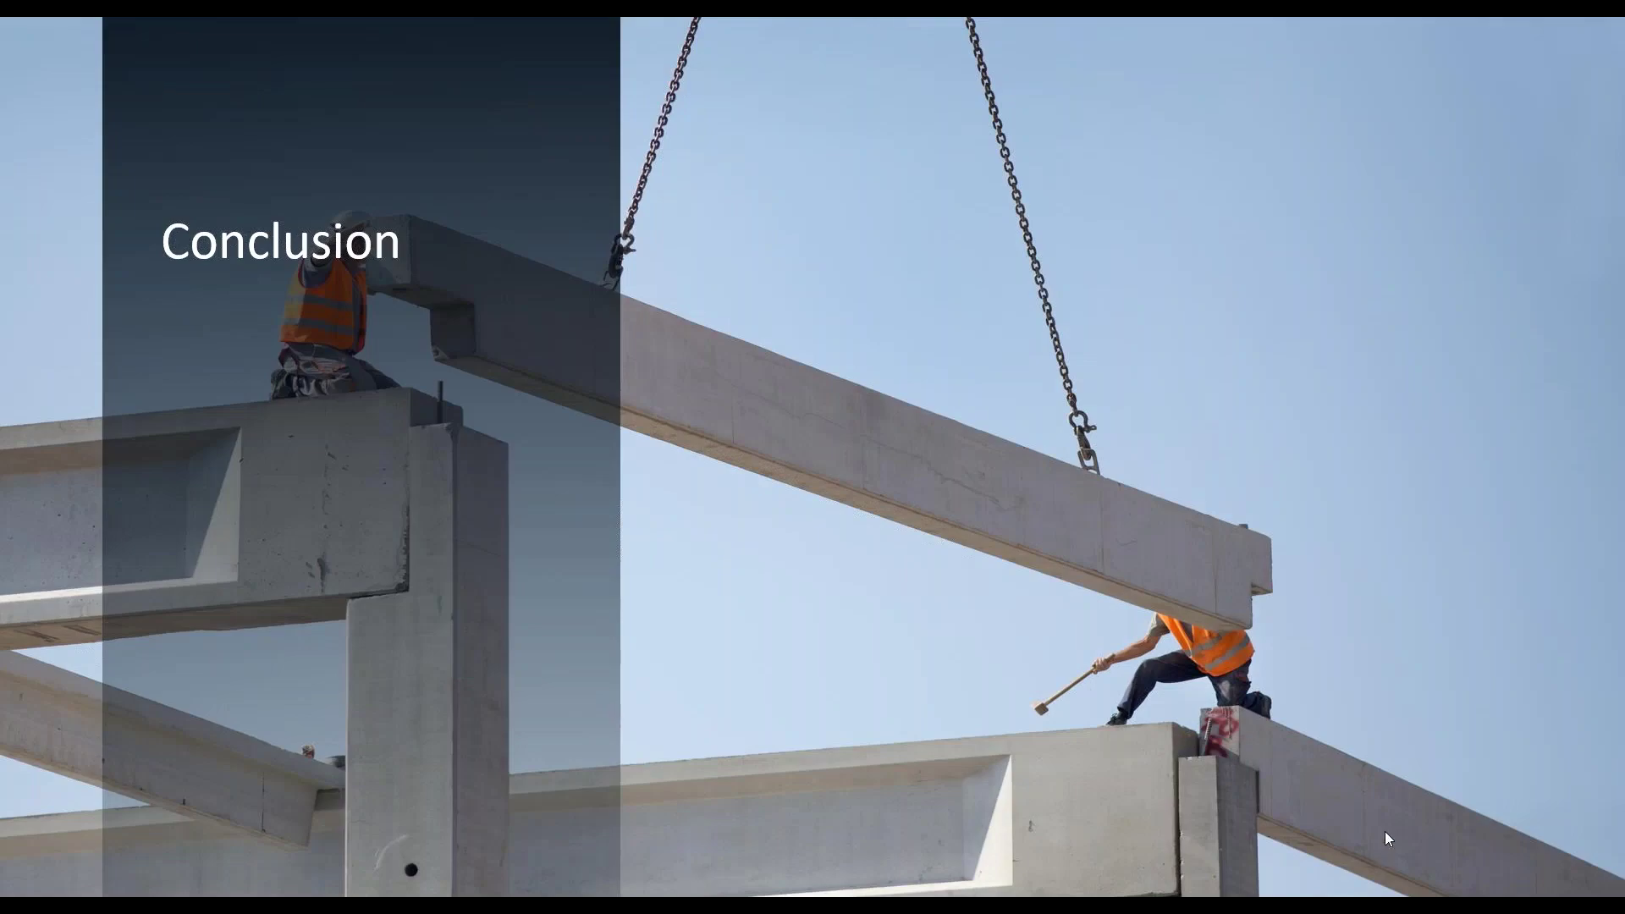
pyautogui.press('Right')
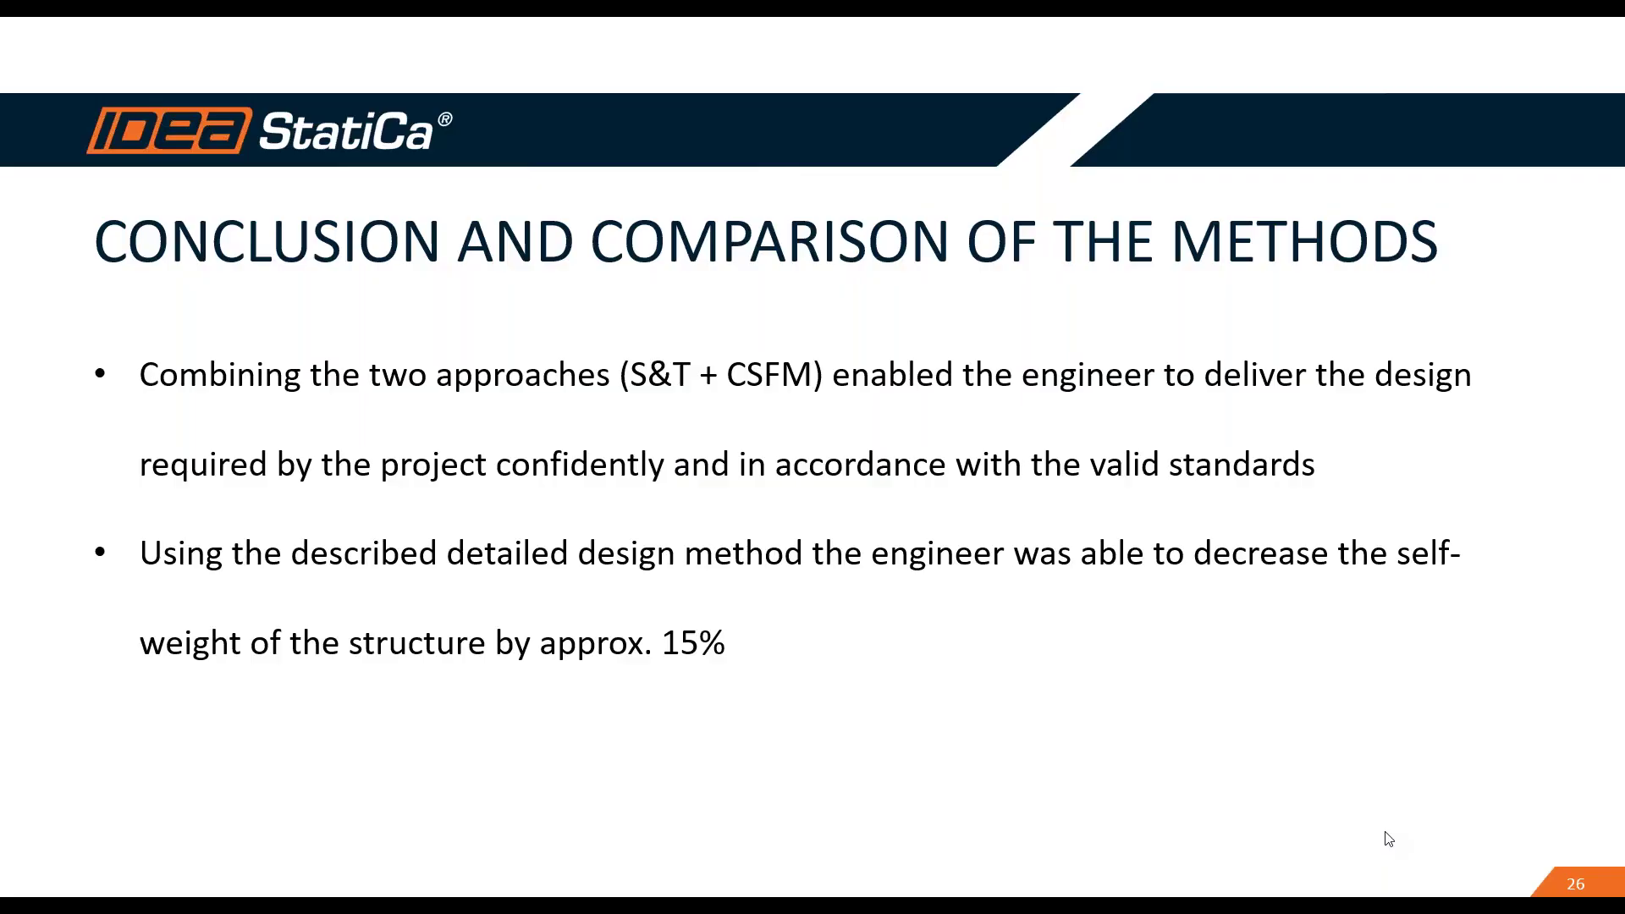
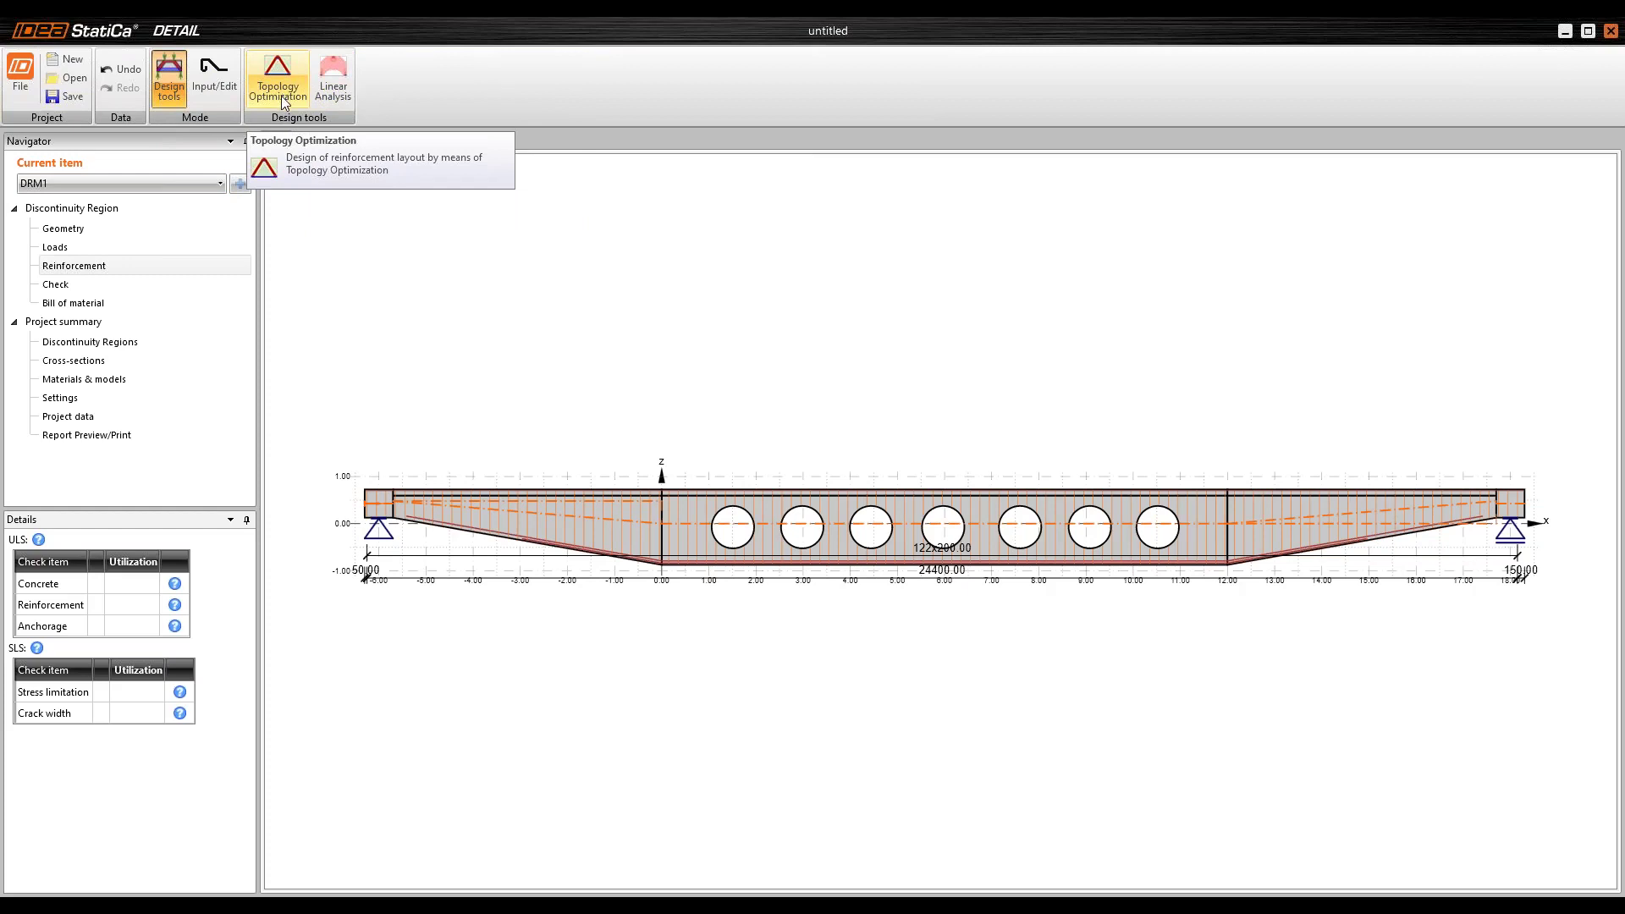
# Step: Run the topology optimization of region DRM1 and switch to the PowerPoint presentation's Q&A slide
pyautogui.click(284, 100)
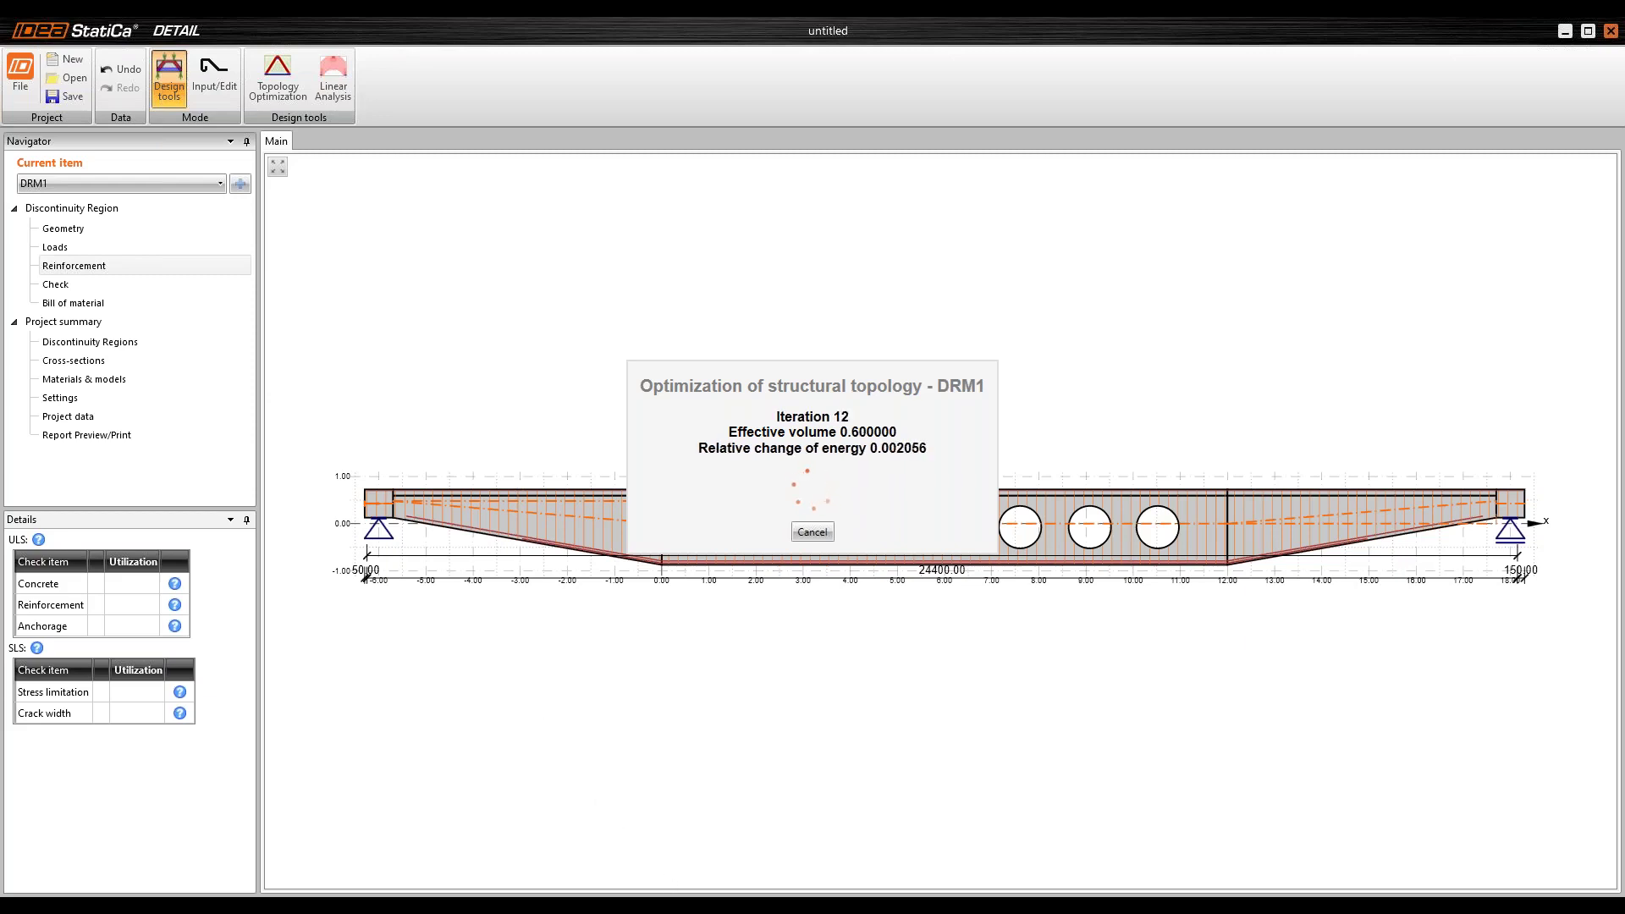
pyautogui.moveTo(727, 907)
pyautogui.moveTo(810, 907)
pyautogui.click(727, 907)
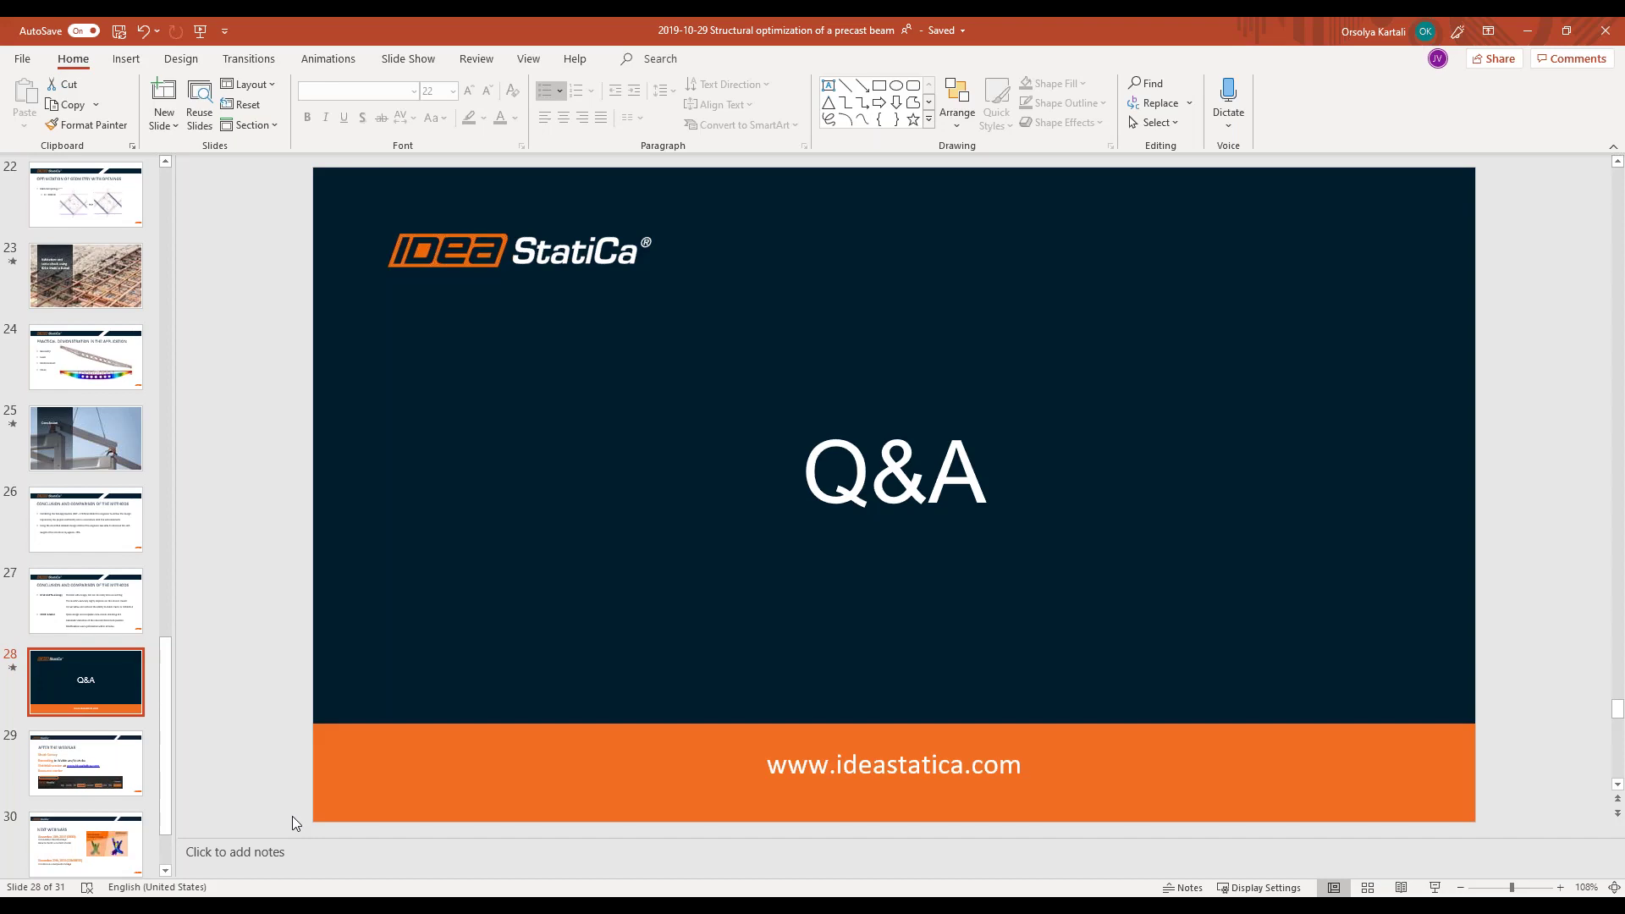
# Step: Switch to the IDEA StatiCa Detail project beam_optimization_2.ideaDet and display its loads on the 2D analysis model
pyautogui.click(686, 904)
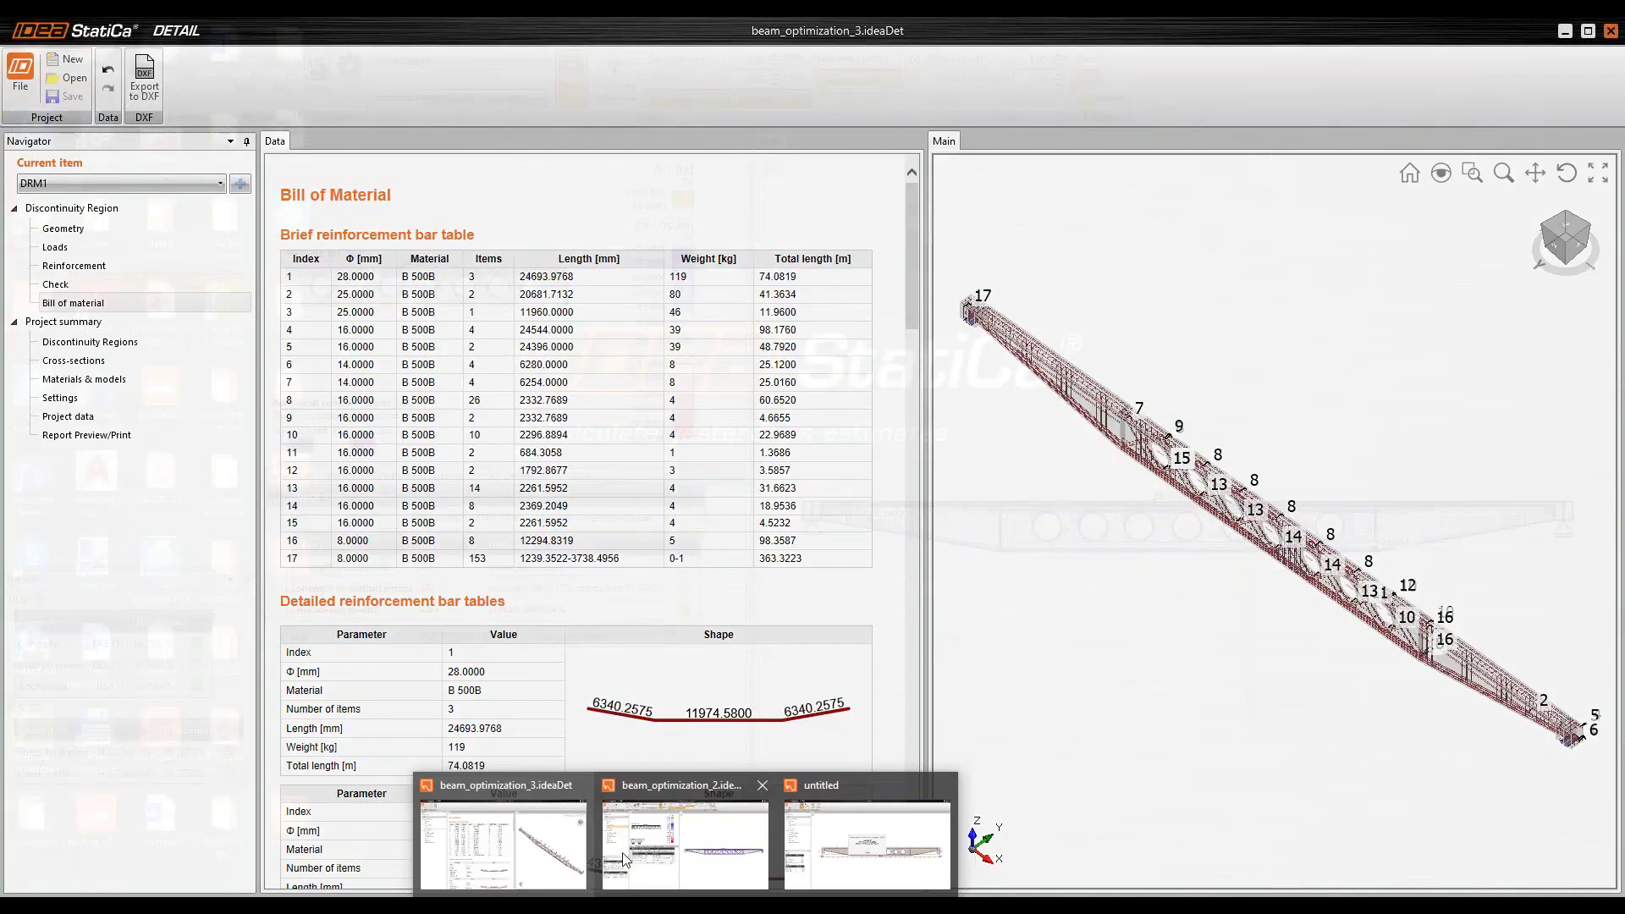
pyautogui.click(606, 860)
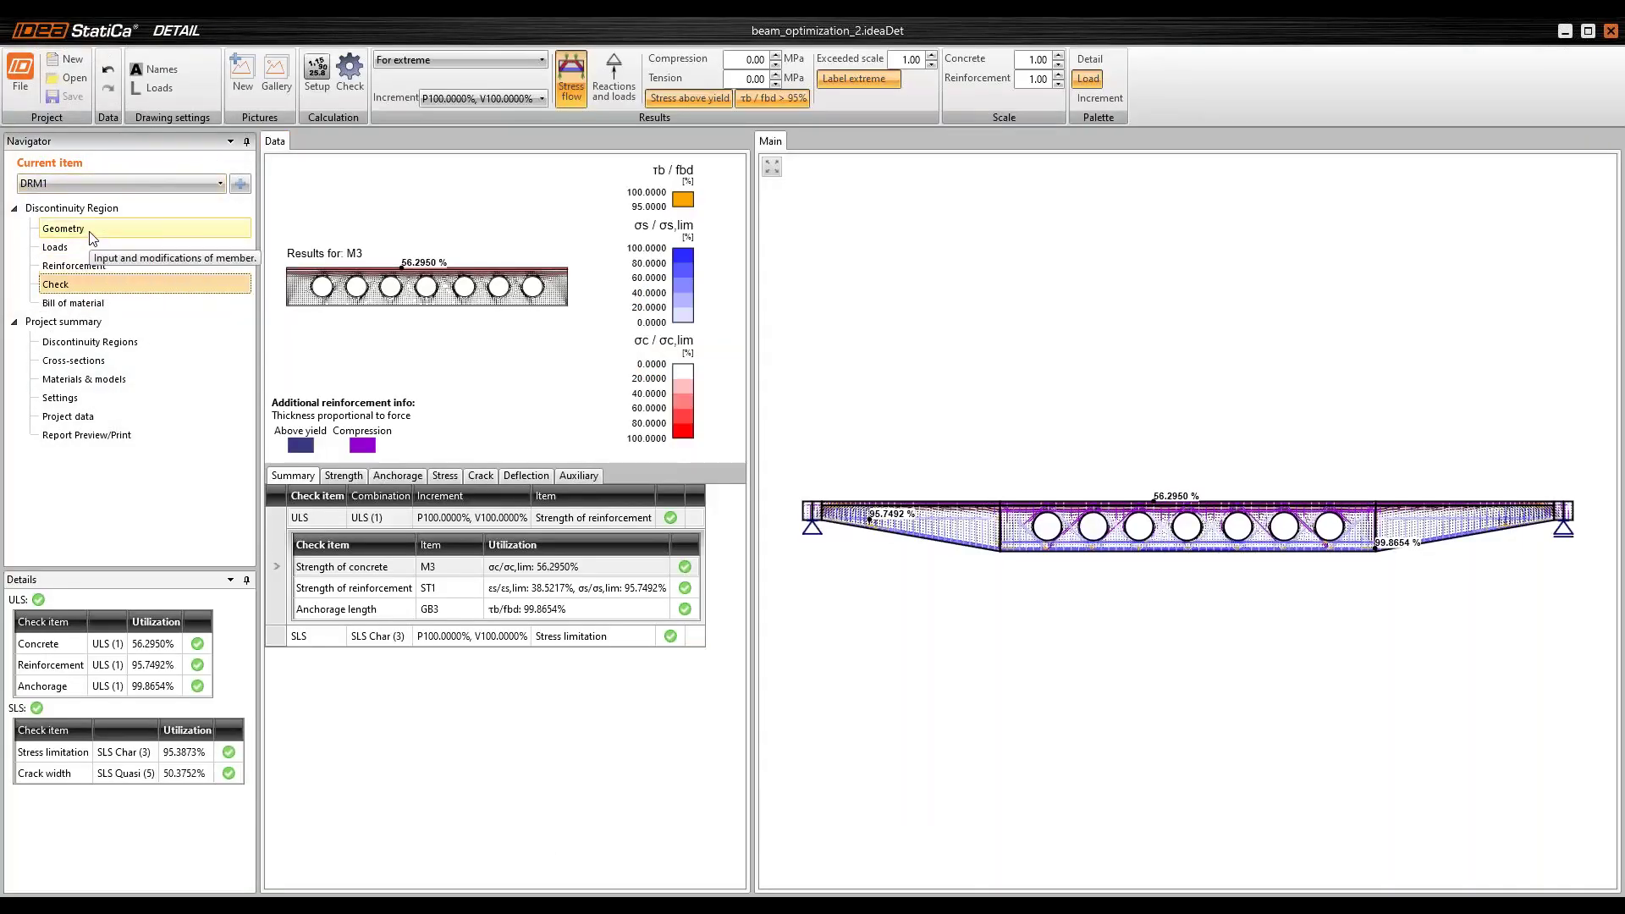
pyautogui.click(88, 243)
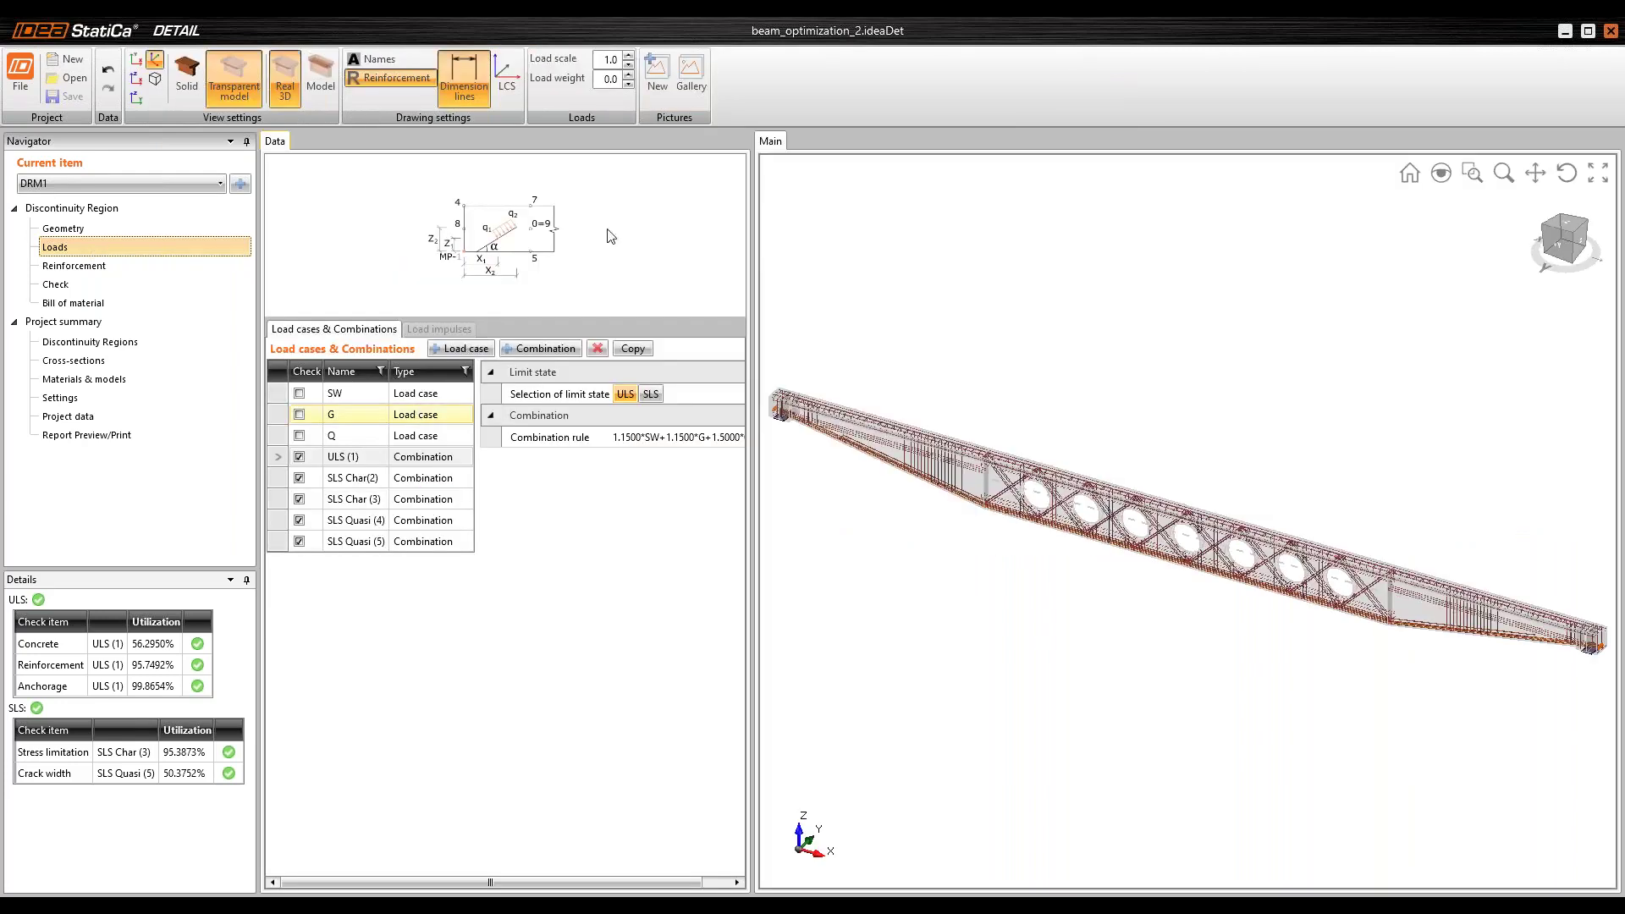
pyautogui.click(318, 72)
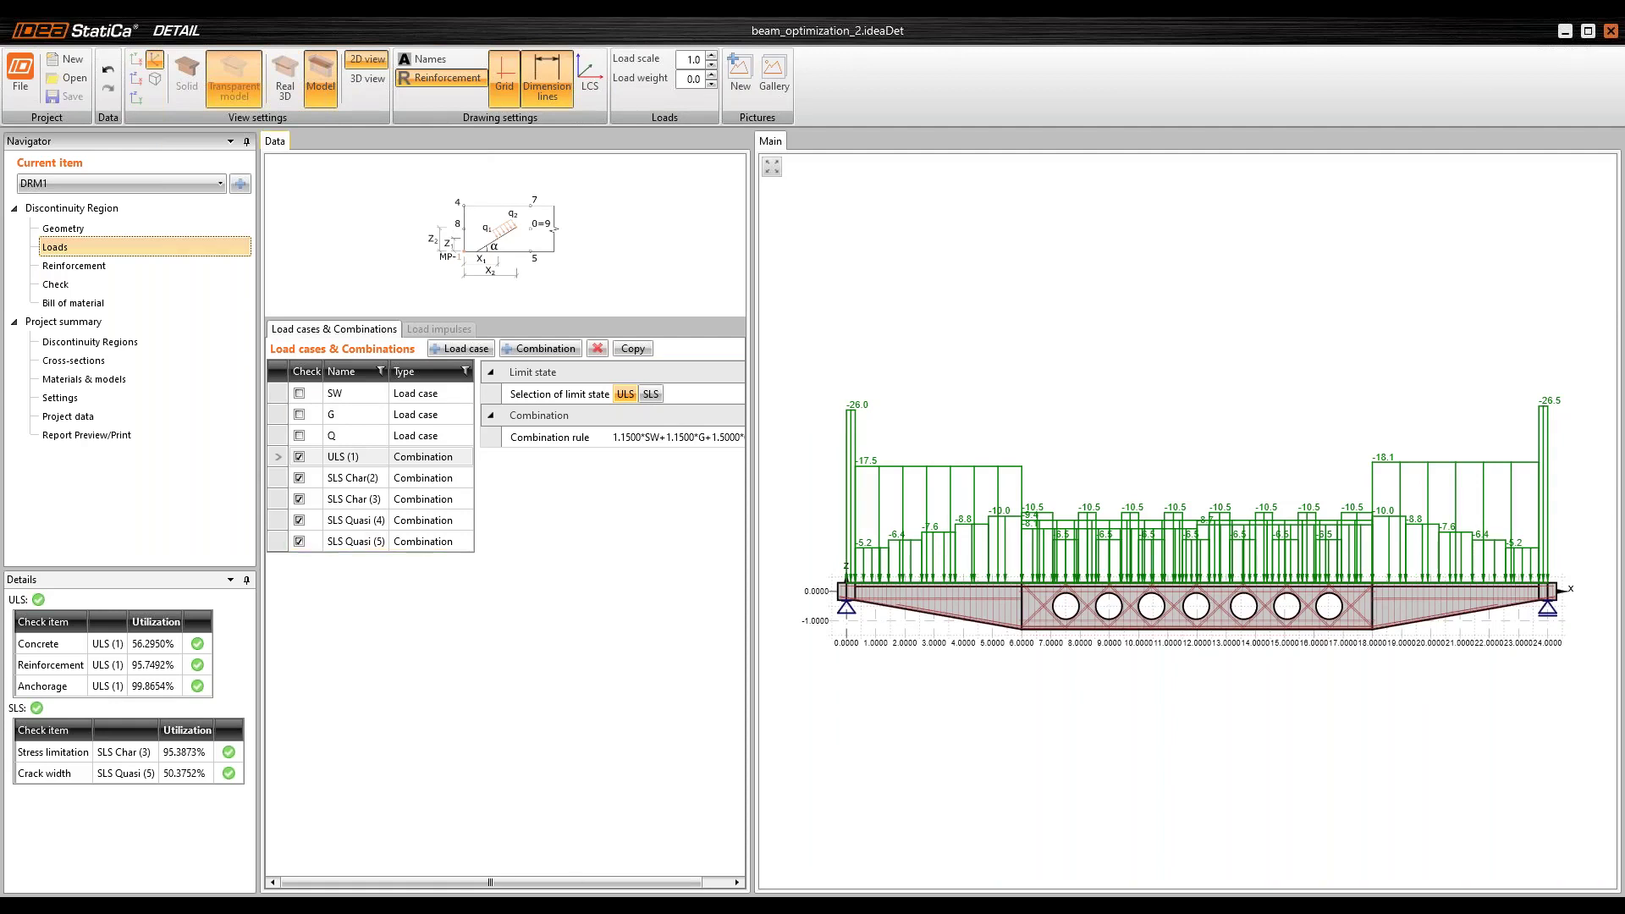
# Step: Bring up the IDEA StatiCa launcher to show the concrete applications, including Beam, and return to beam_optimization_2.ideaDet
pyautogui.hotkey('alt', 'Tab')
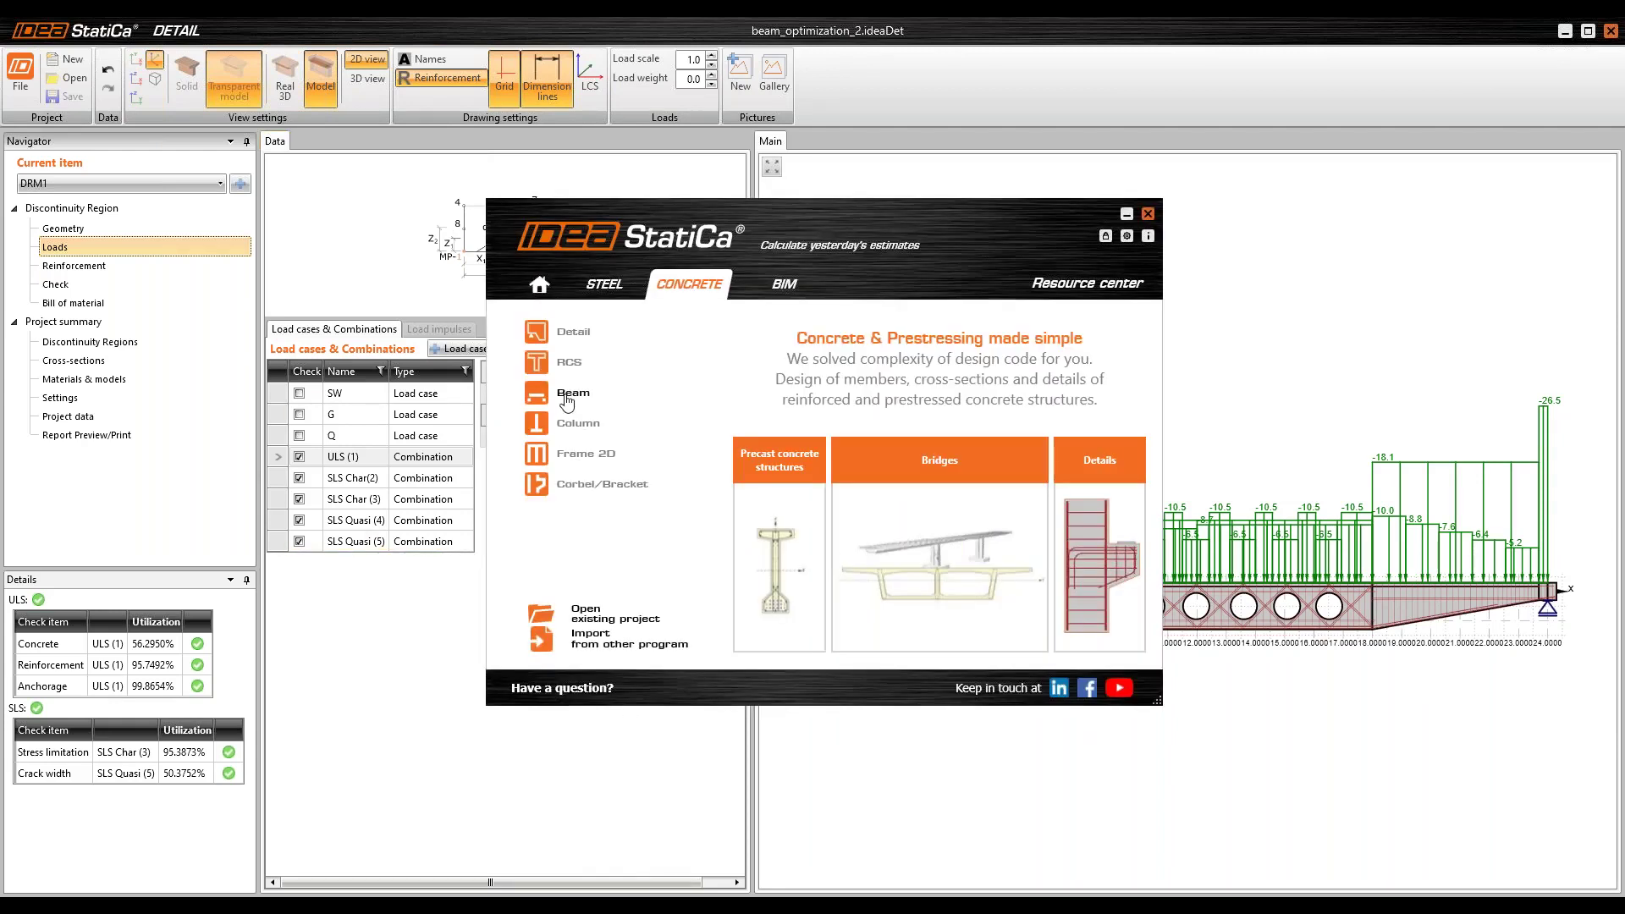
pyautogui.press('ctrl')
pyautogui.hotkey('alt', 'Tab')
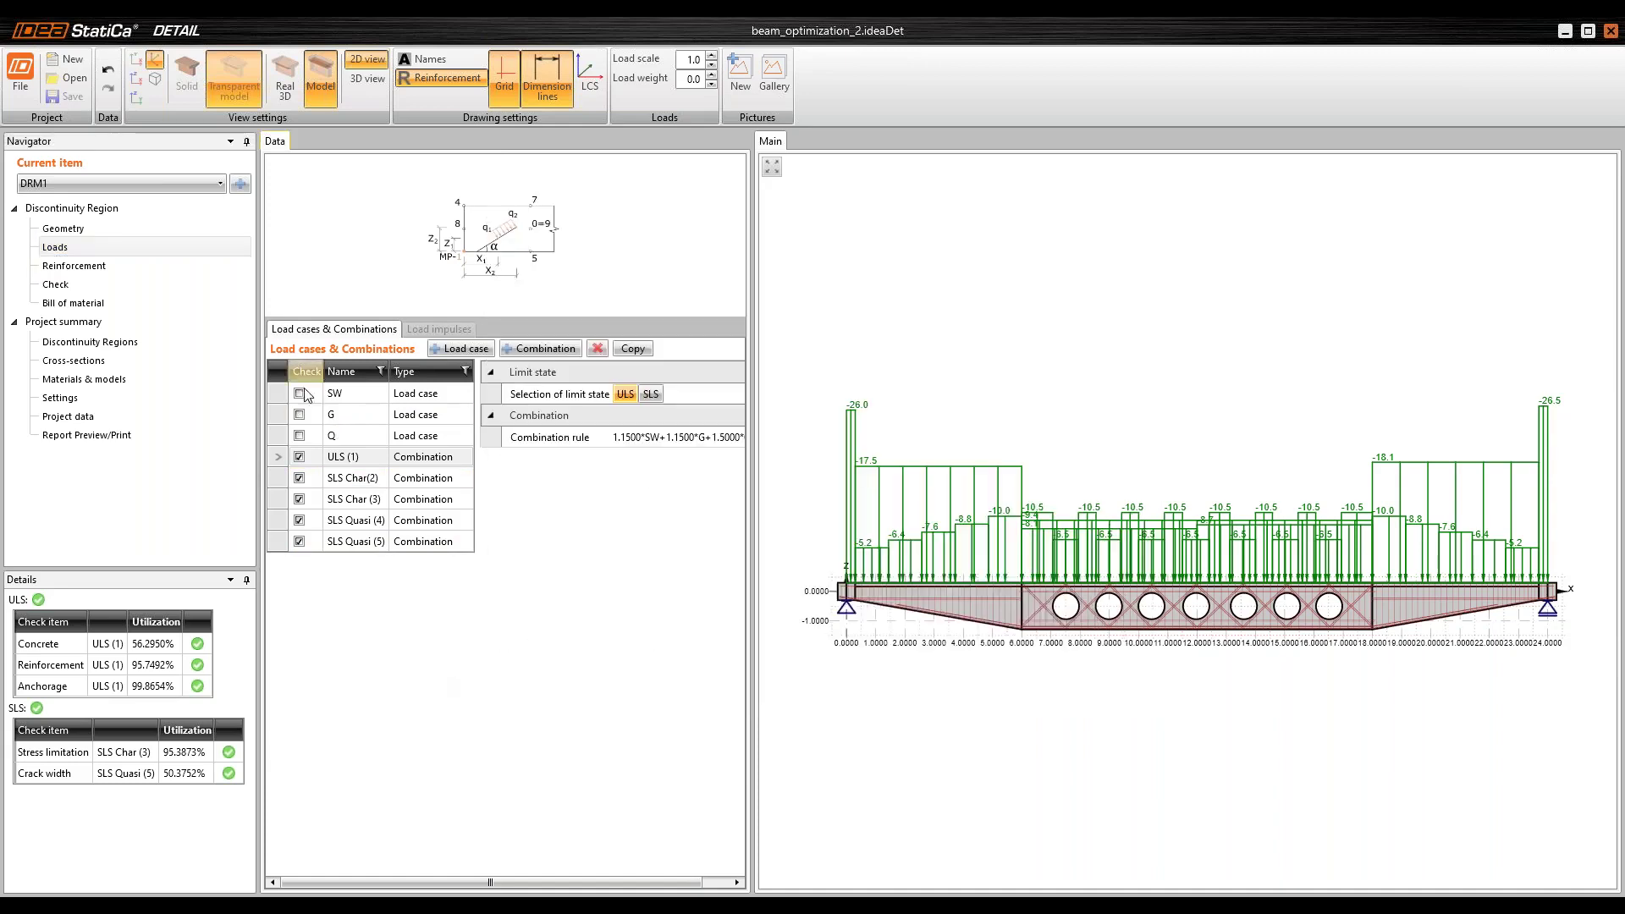
# Step: Add a line load to load case Q, set its position definition to By polyline, and return to the PowerPoint presentation
pyautogui.click(279, 443)
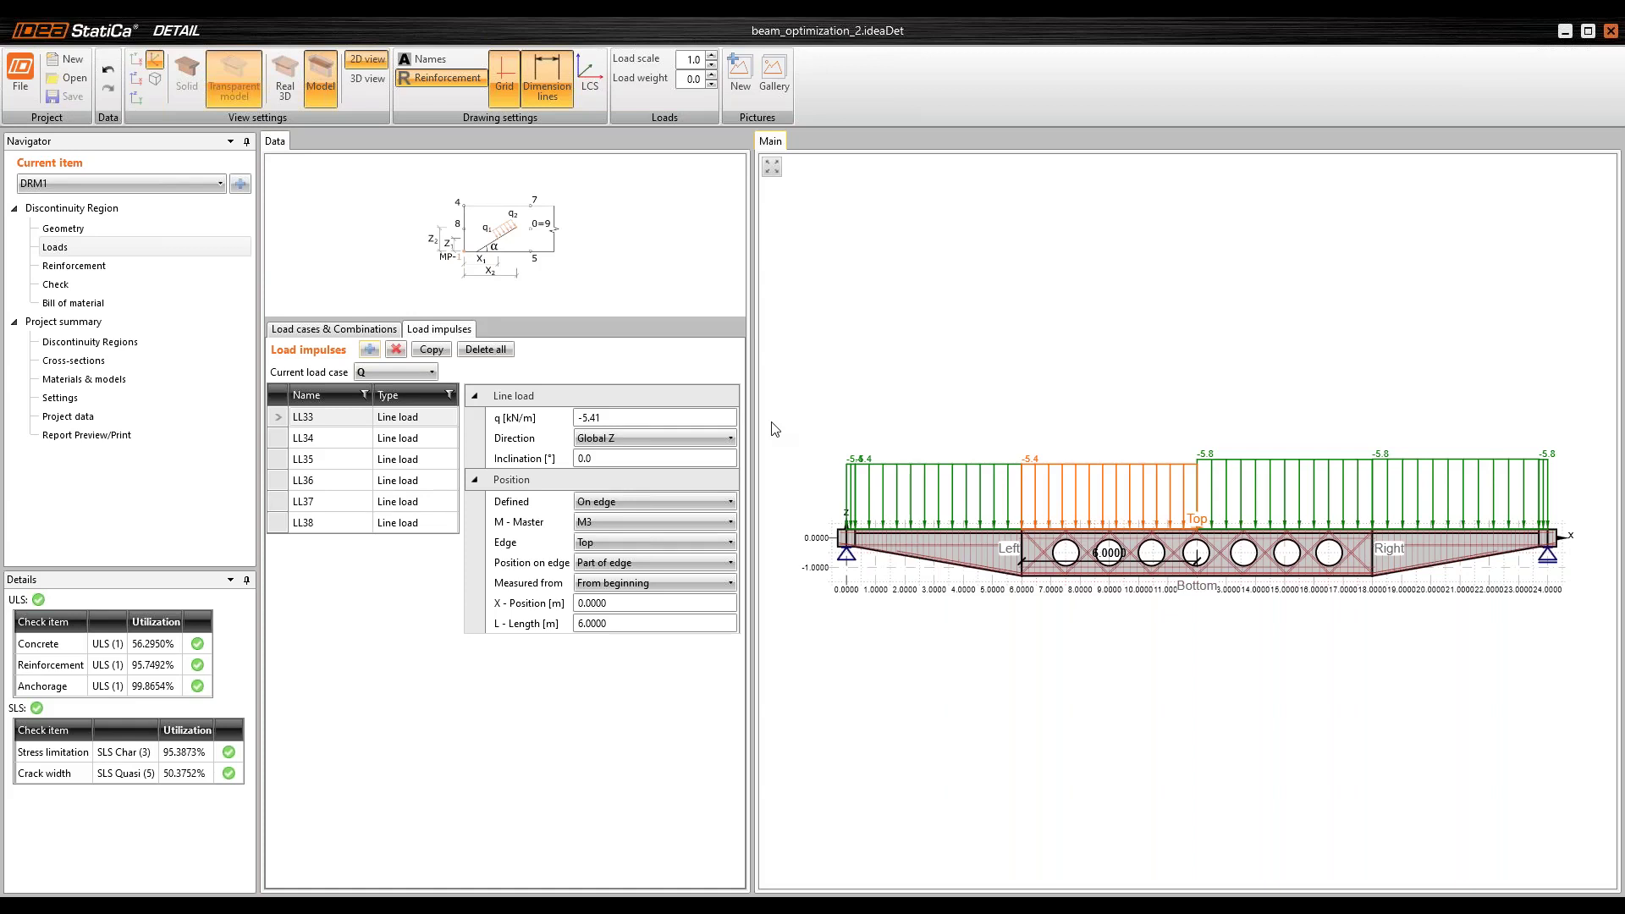
pyautogui.click(370, 351)
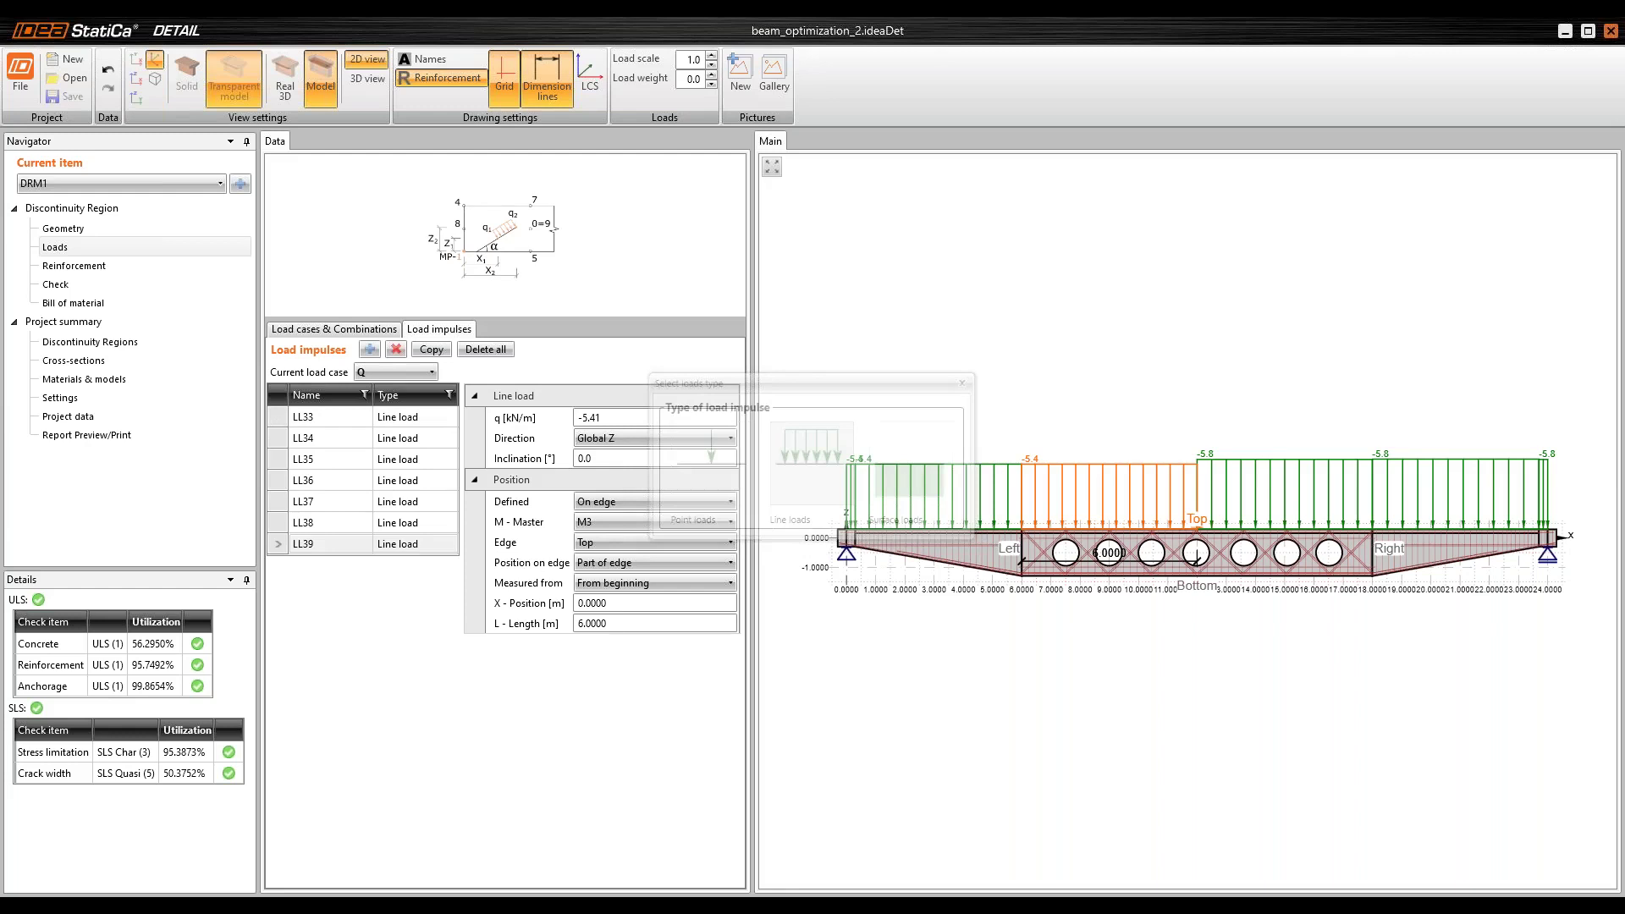
pyautogui.click(623, 505)
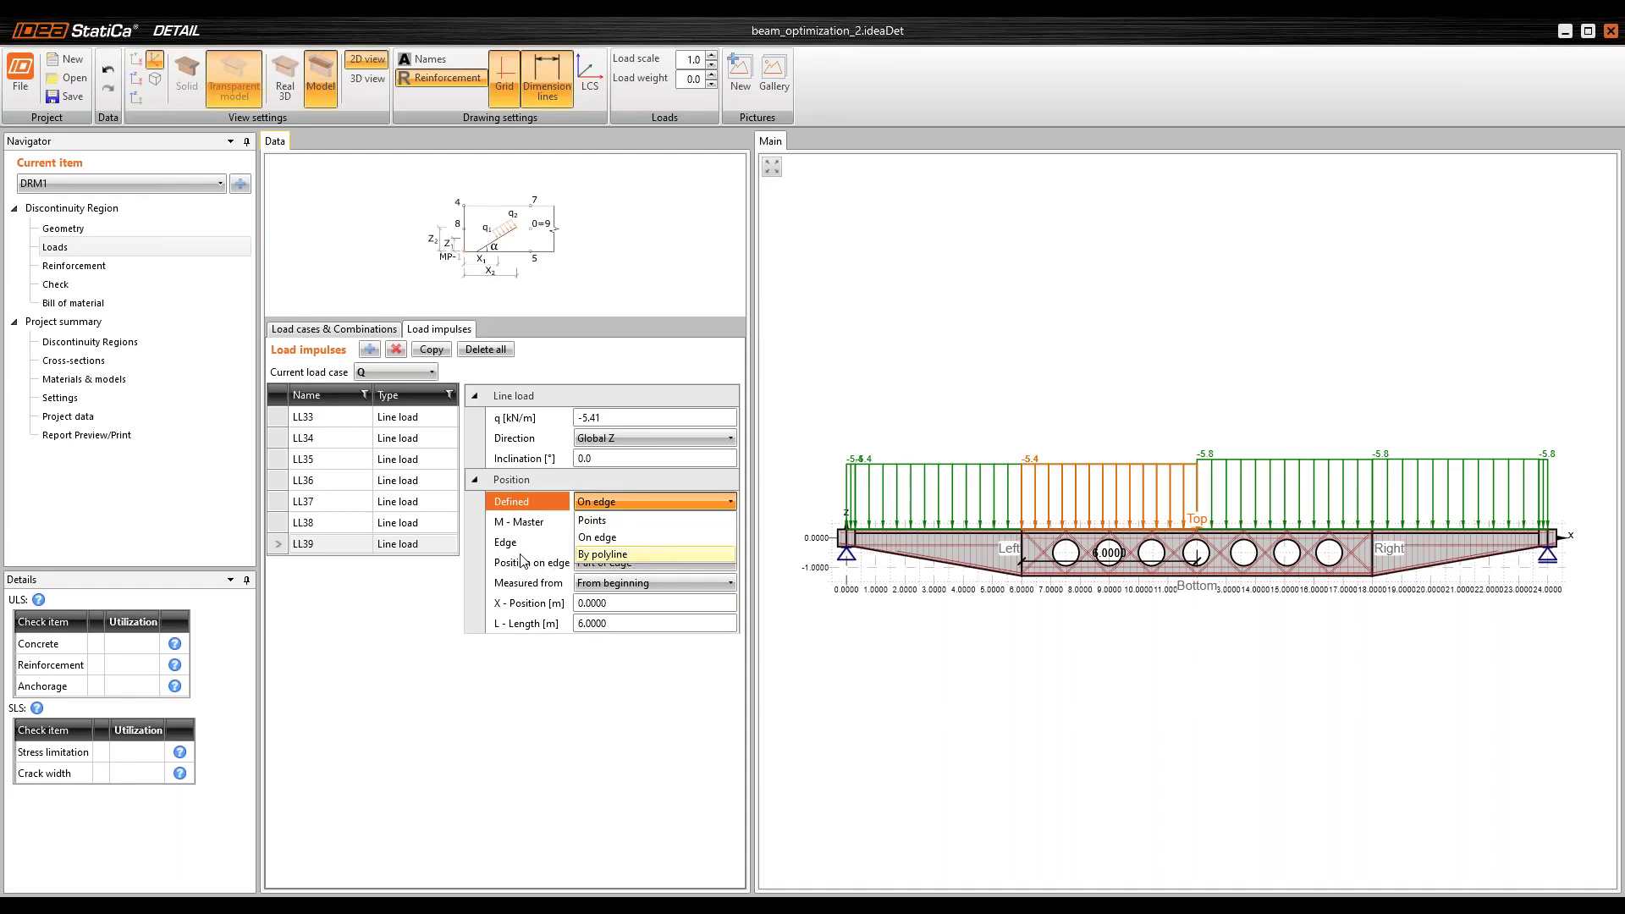
pyautogui.click(608, 555)
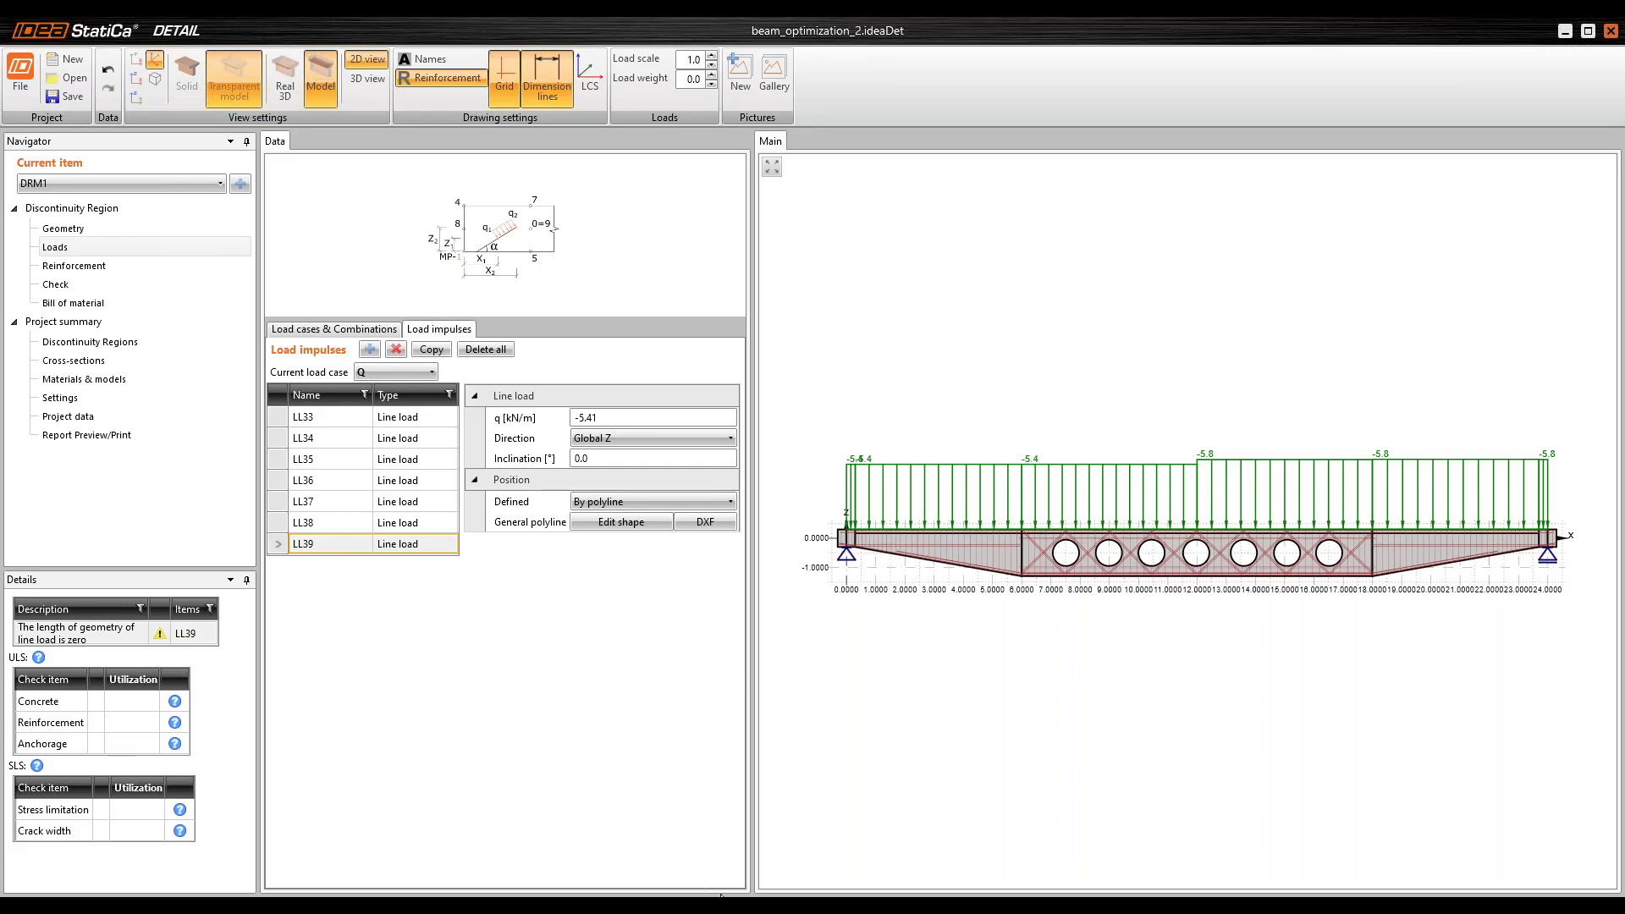
pyautogui.moveTo(724, 912)
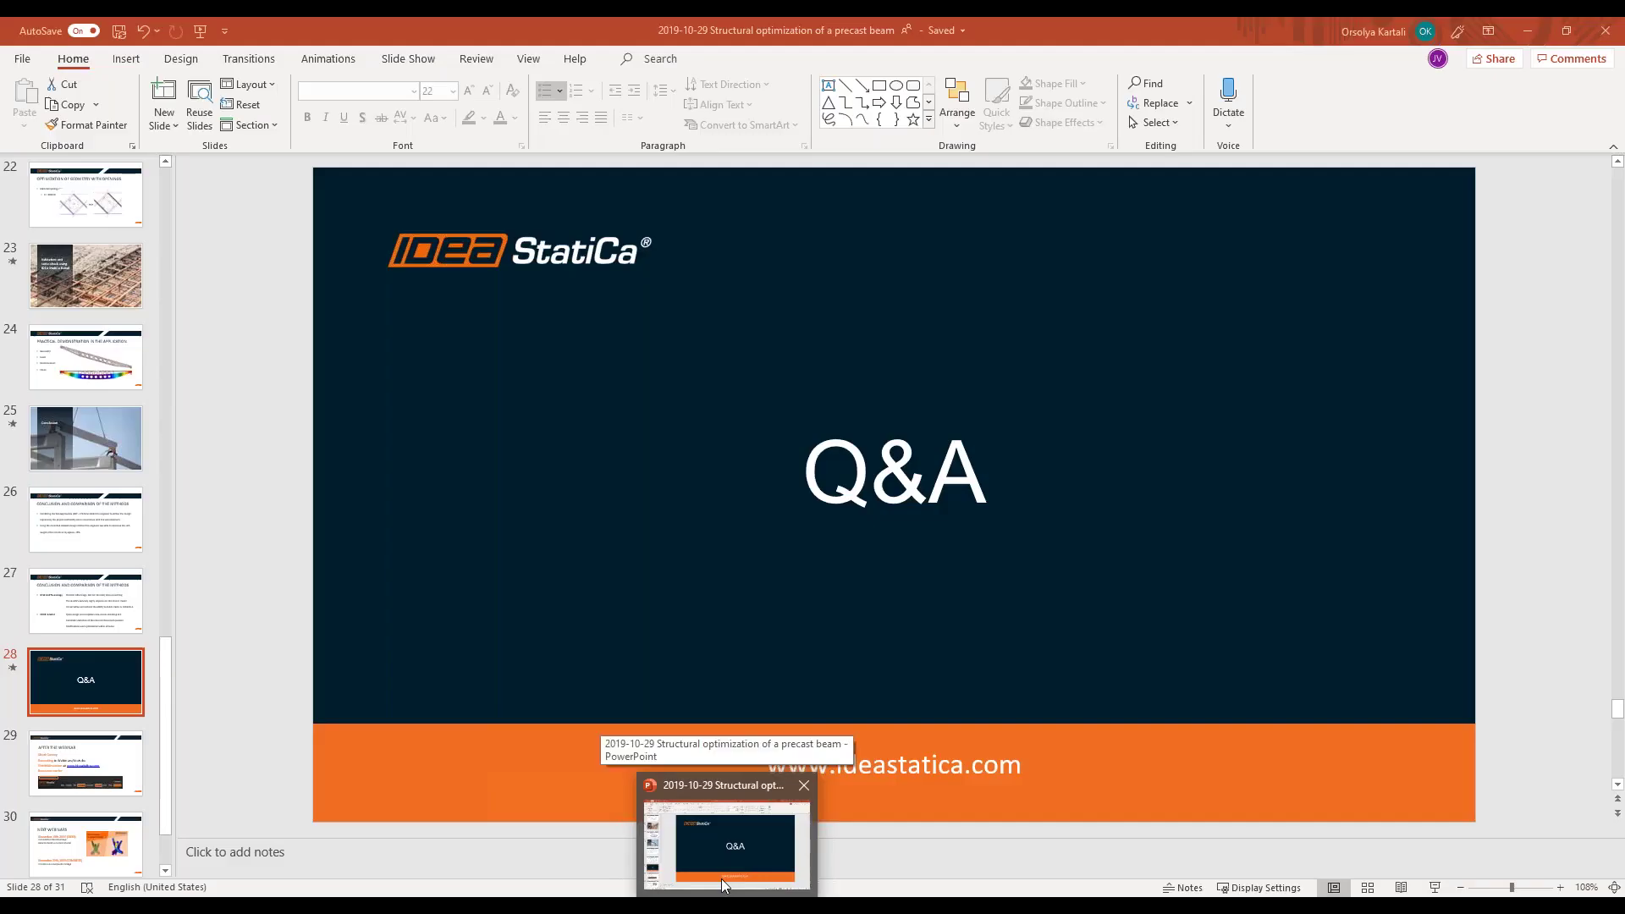
pyautogui.click(721, 879)
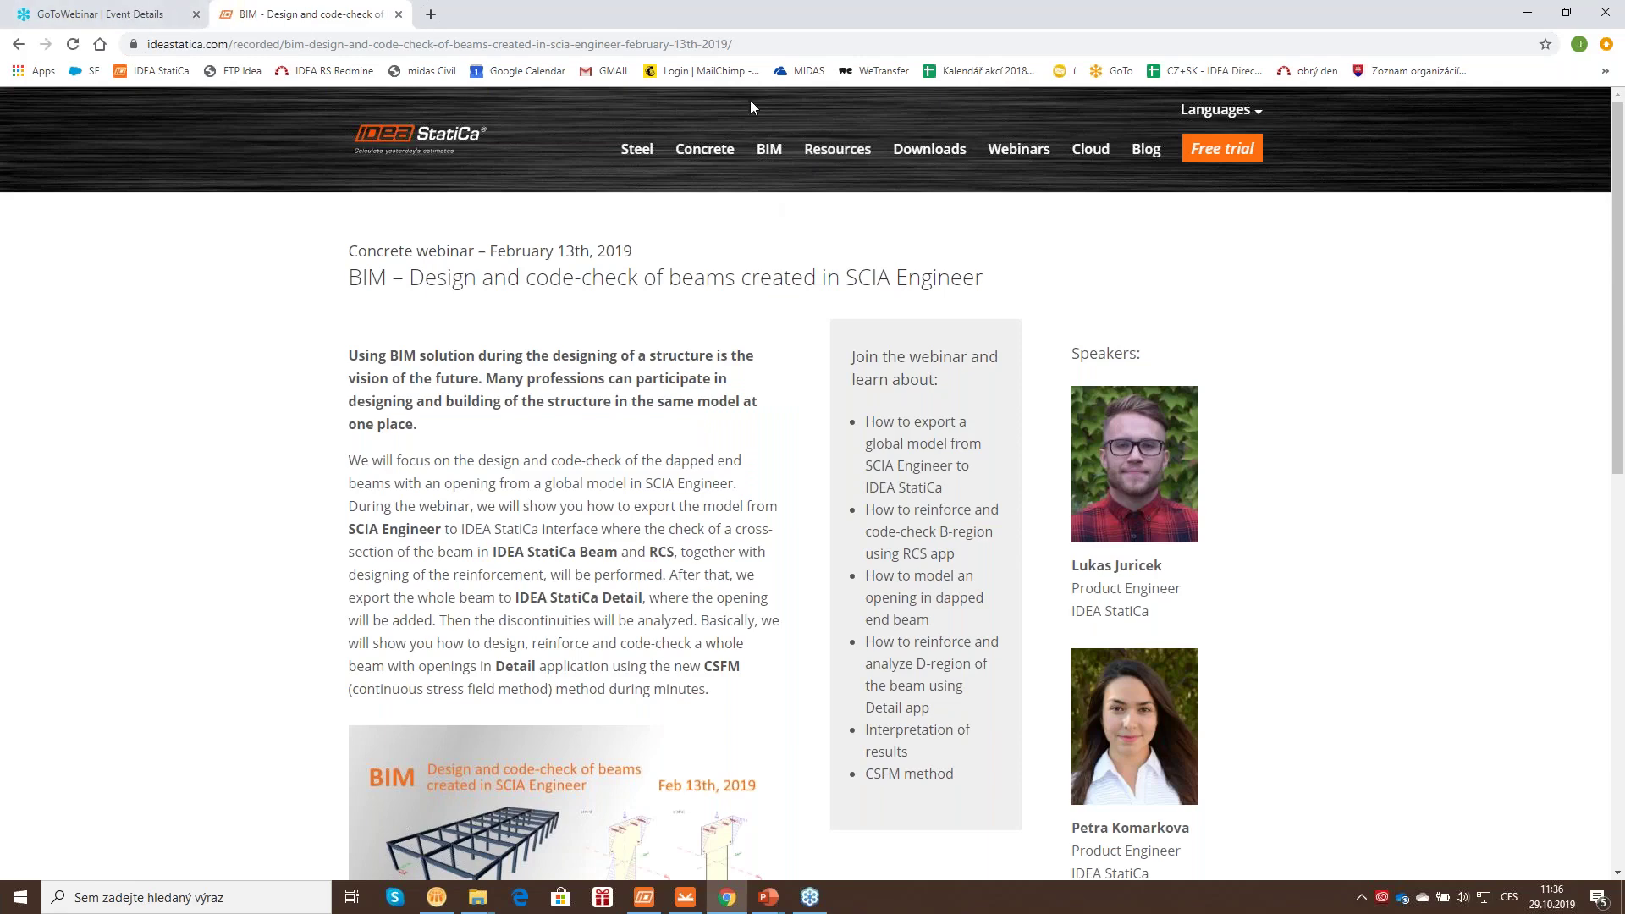
# Step: In Chrome, open the IDEA StatiCa Resource center from the website and open the RCS/Beam tutorial "Prestressed double-pitched beam"
pyautogui.click(838, 154)
pyautogui.moveTo(830, 142)
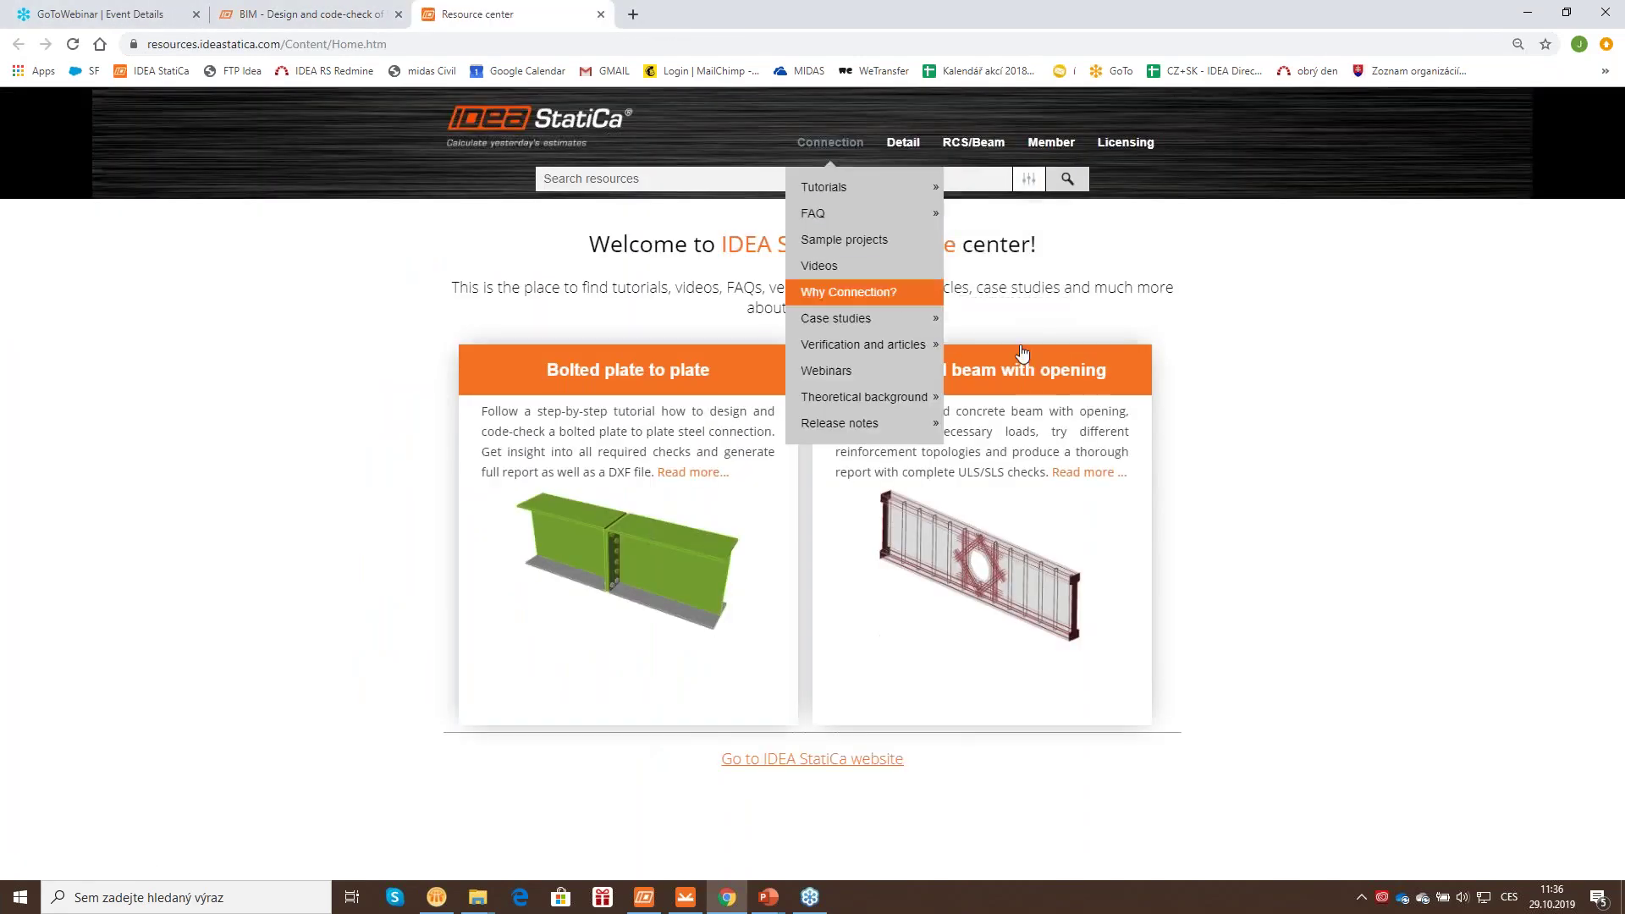
pyautogui.moveTo(863, 318)
pyautogui.moveTo(973, 144)
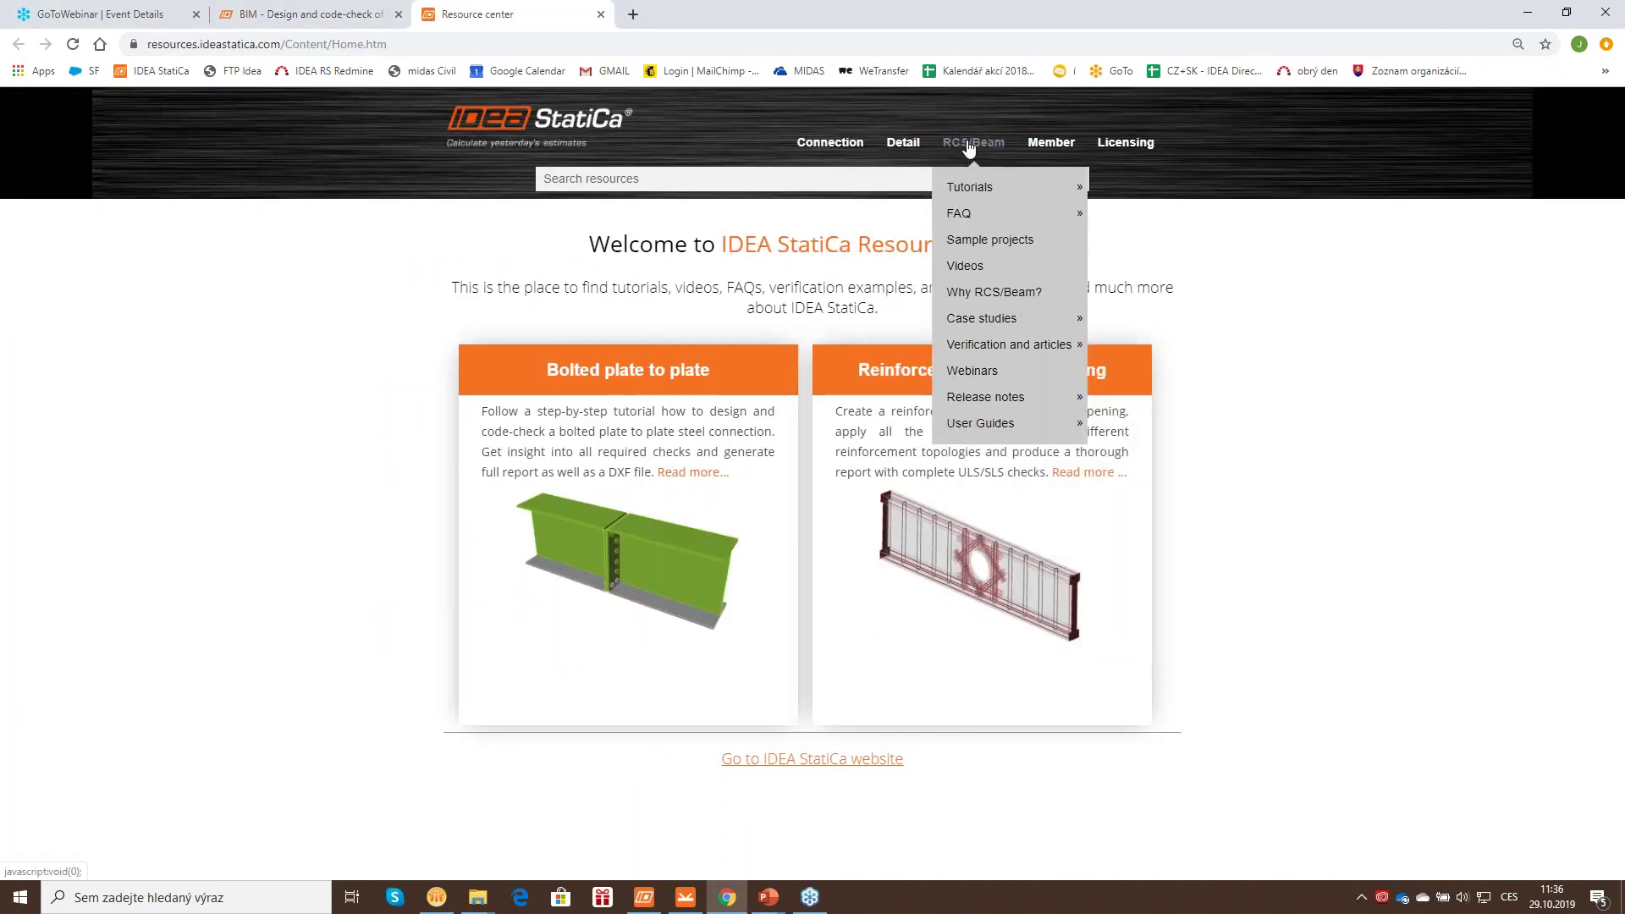
pyautogui.moveTo(994, 186)
pyautogui.moveTo(1117, 197)
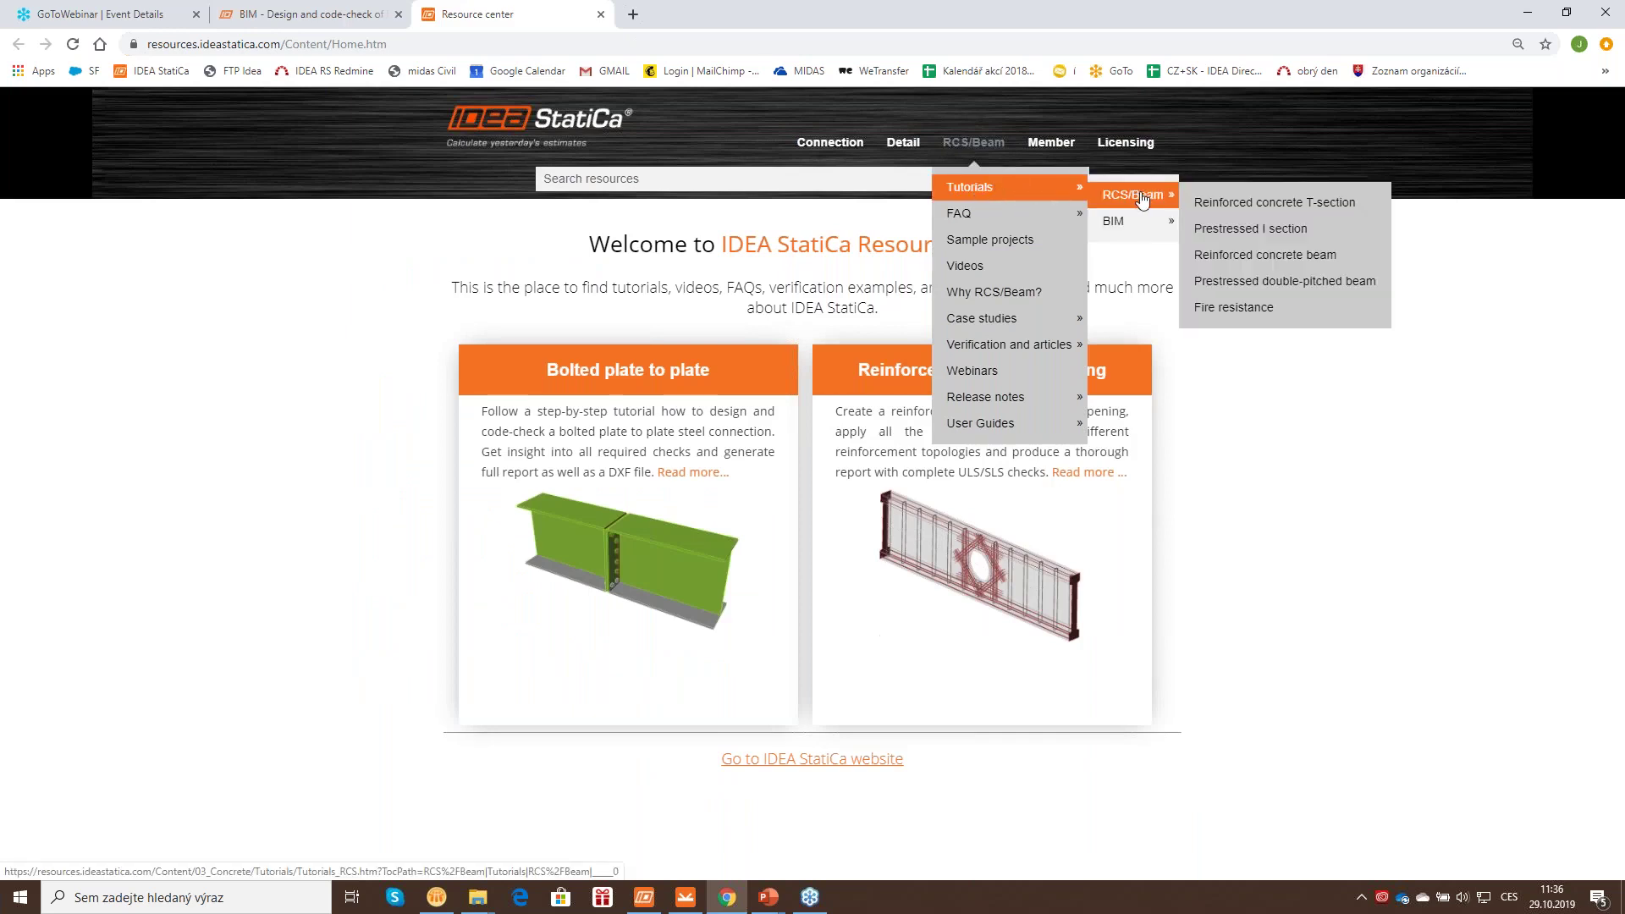
pyautogui.click(1259, 284)
# Step: Look through the double-pitched beam tutorial, covering project setup, construction stages, tendons, design checks and stirrup input
pyautogui.scroll(-1, 692, 313)
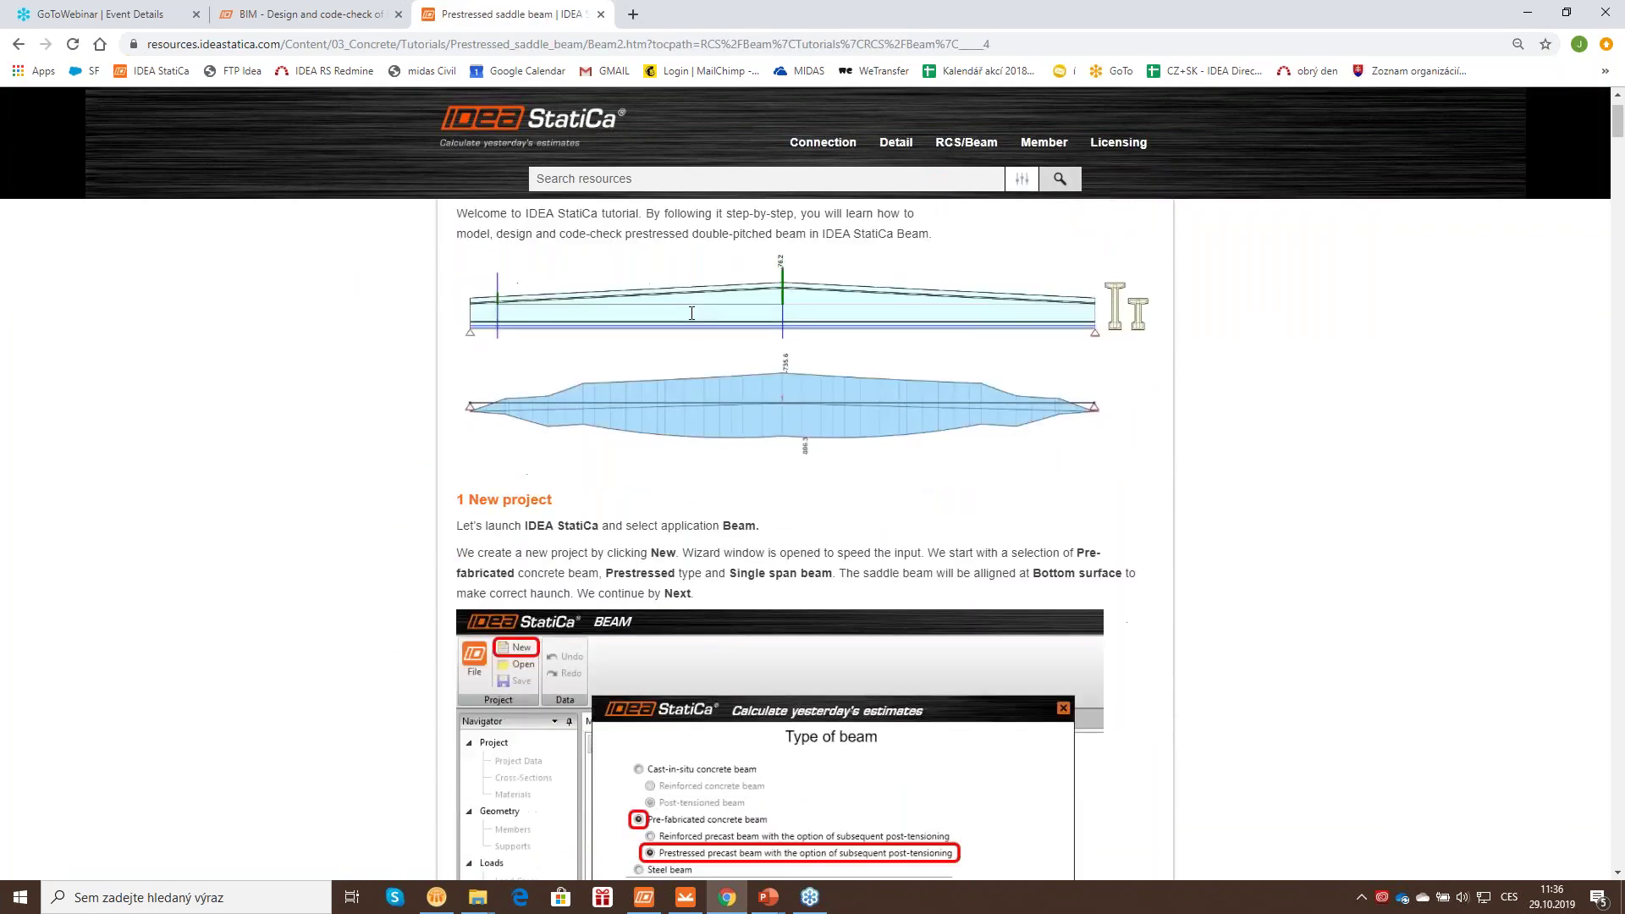
pyautogui.scroll(-3, 691, 313)
pyautogui.scroll(4, 692, 313)
pyautogui.scroll(-3, 693, 306)
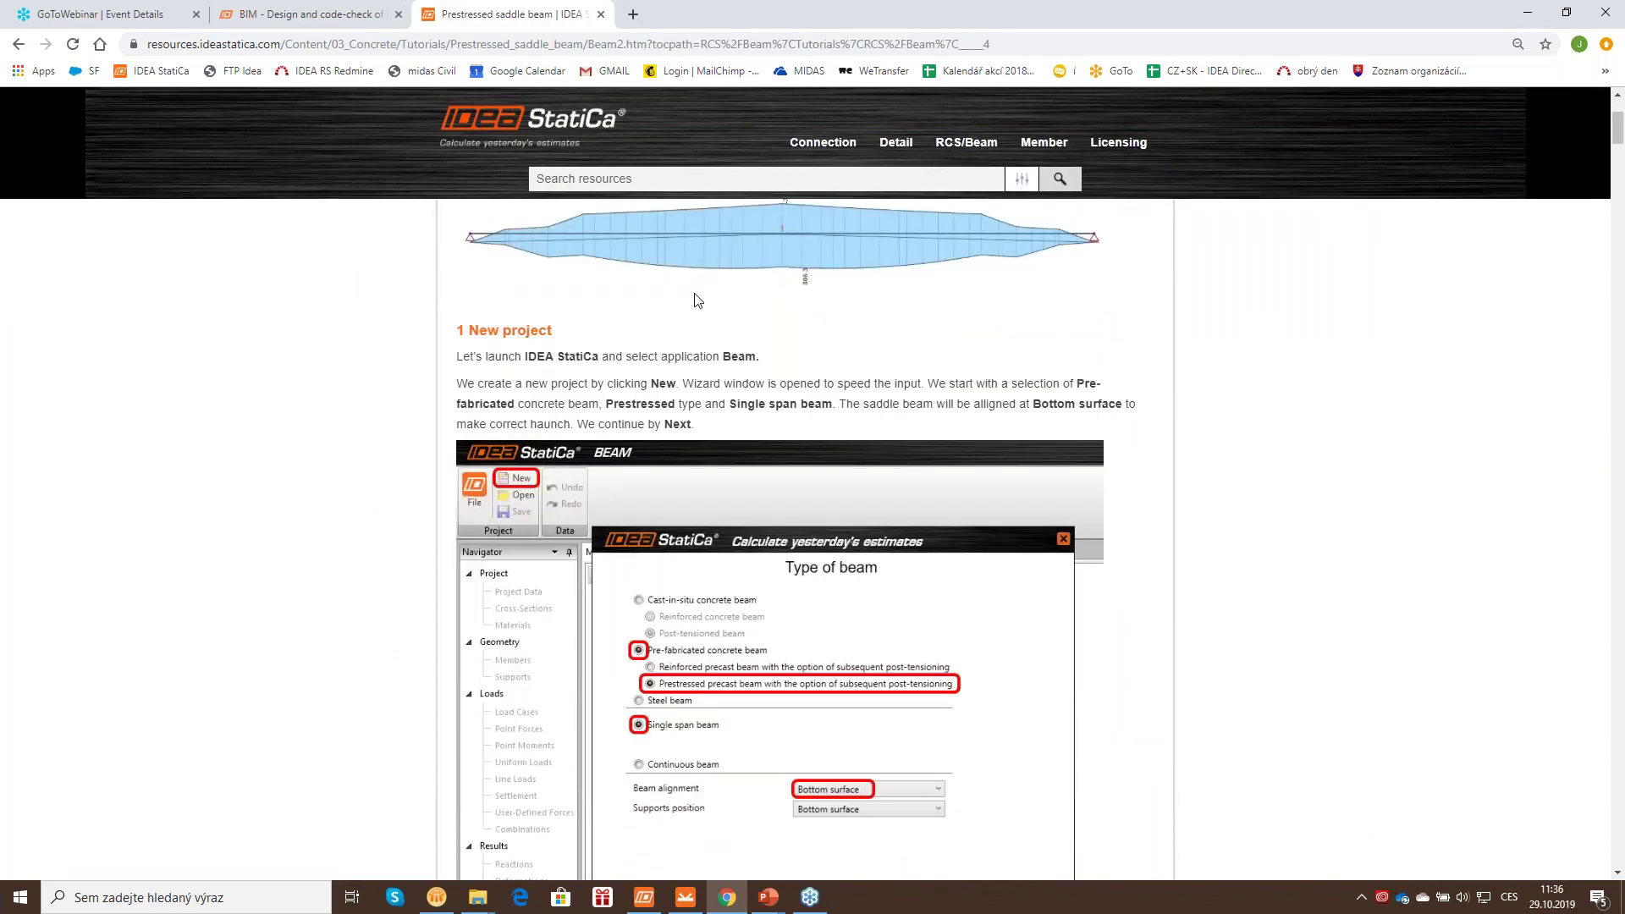
pyautogui.scroll(-7, 698, 301)
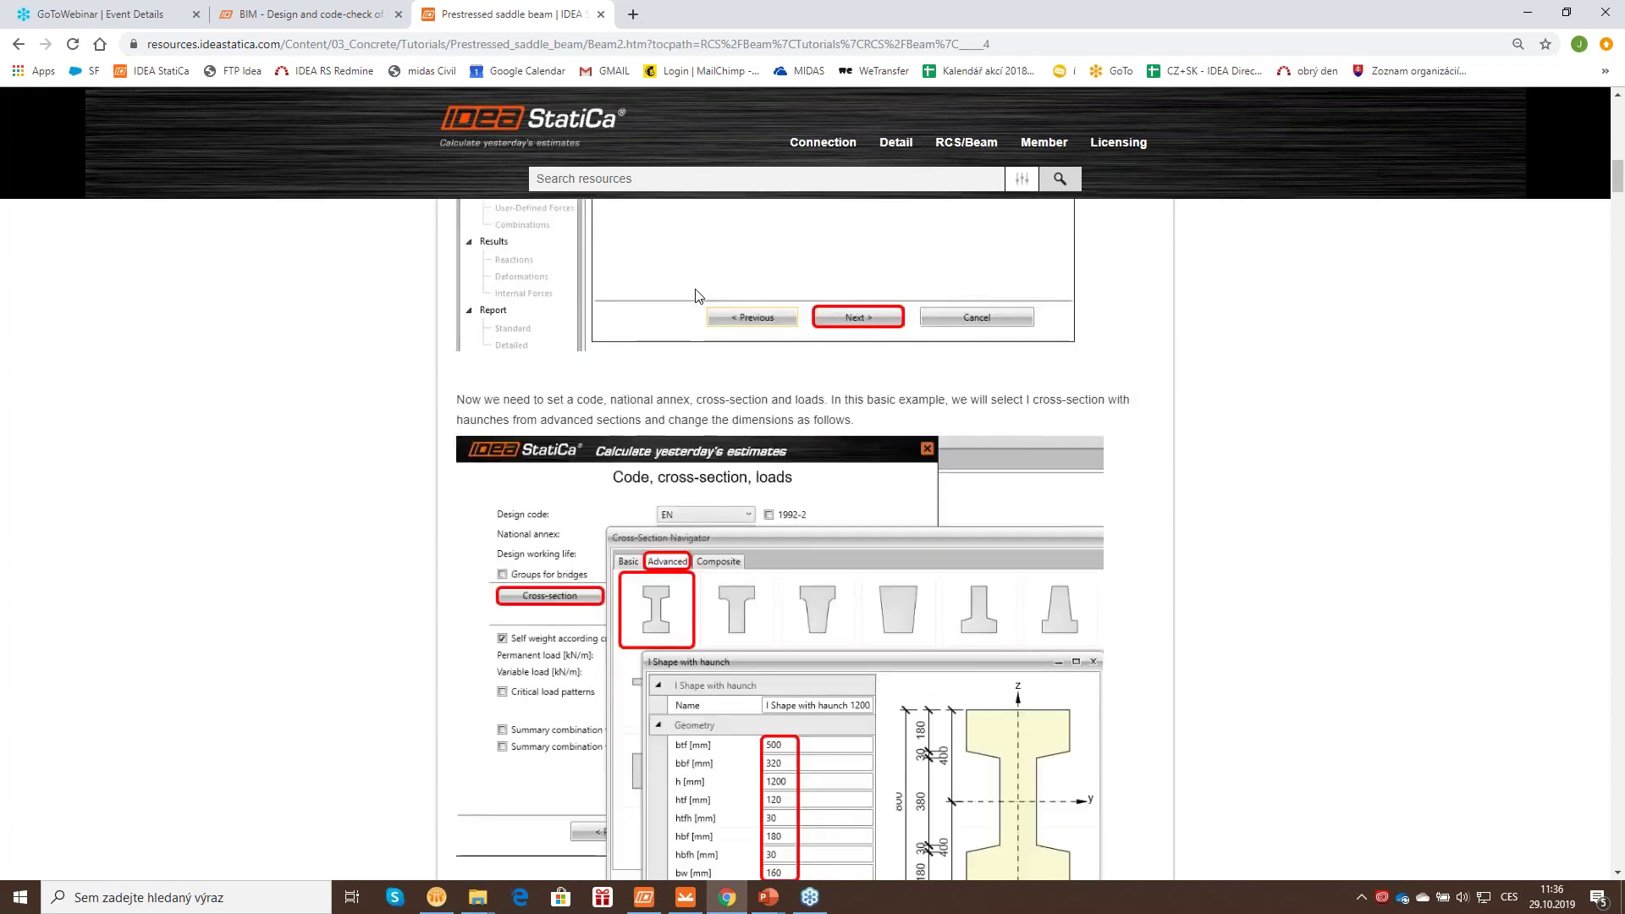
pyautogui.scroll(-20, 696, 295)
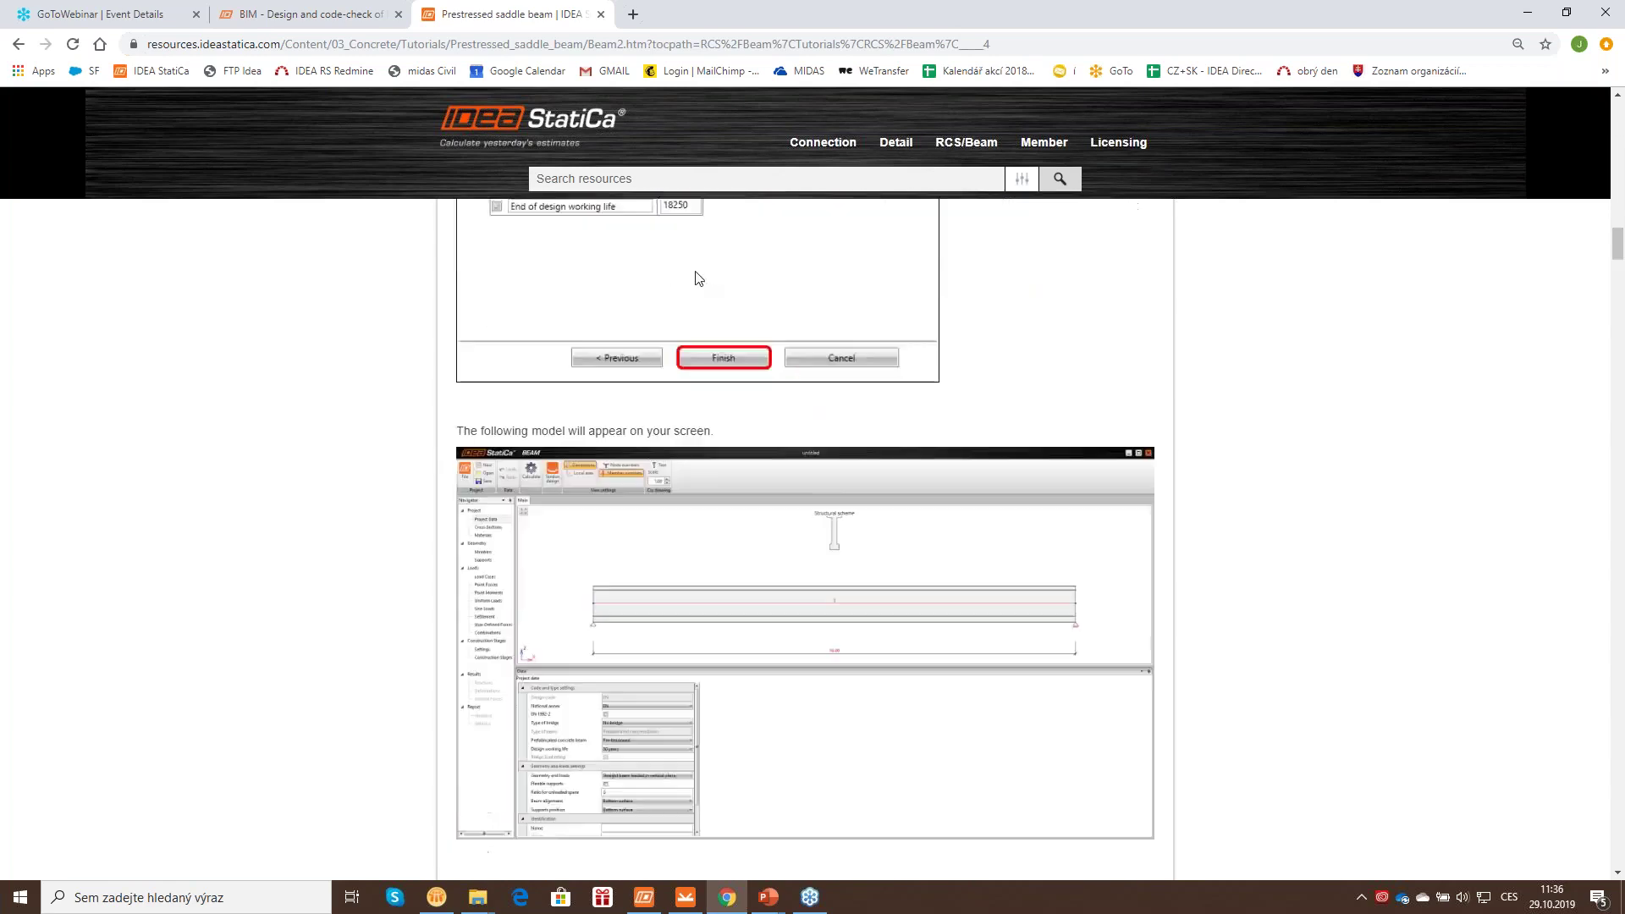
pyautogui.scroll(-5, 699, 278)
pyautogui.scroll(10, 696, 272)
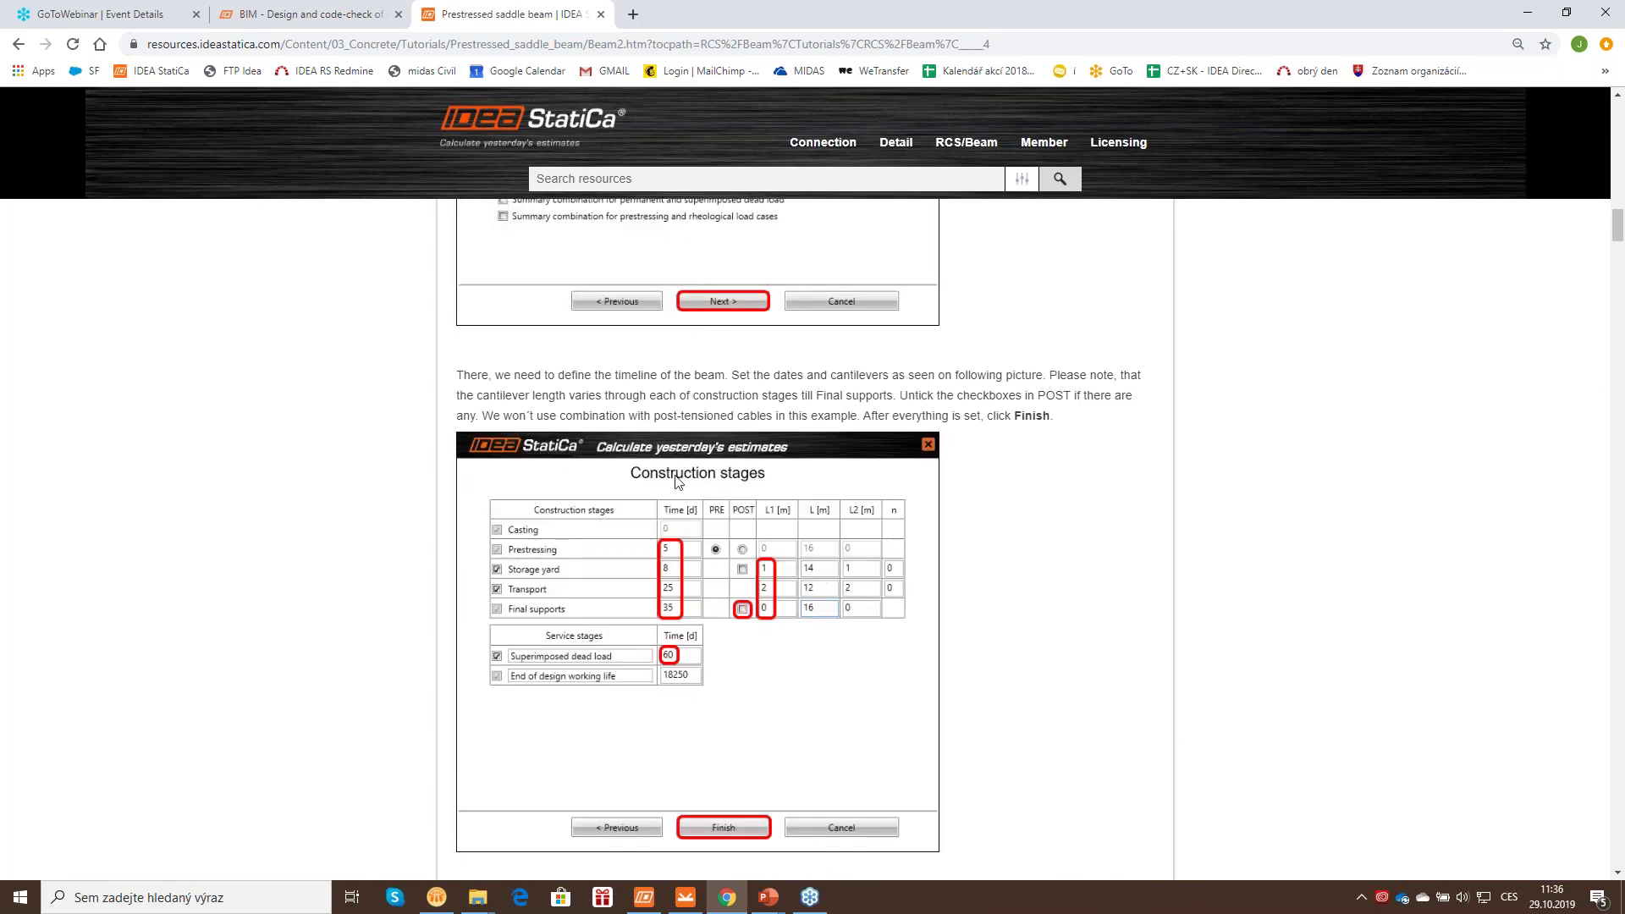
pyautogui.scroll(-5, 679, 489)
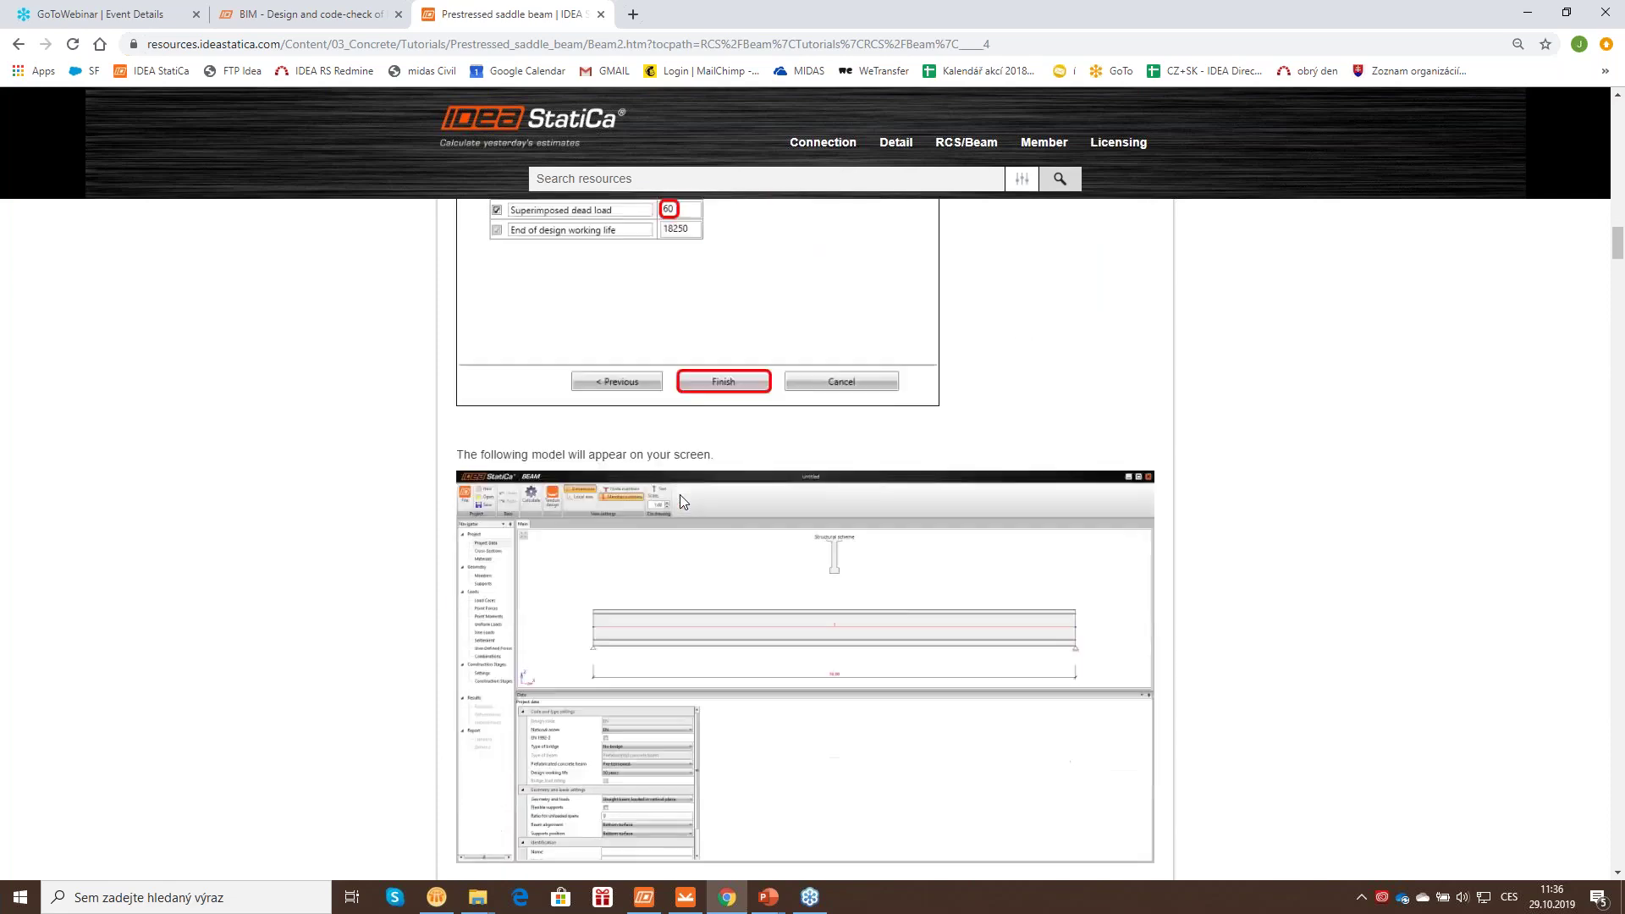
pyautogui.scroll(-20, 678, 494)
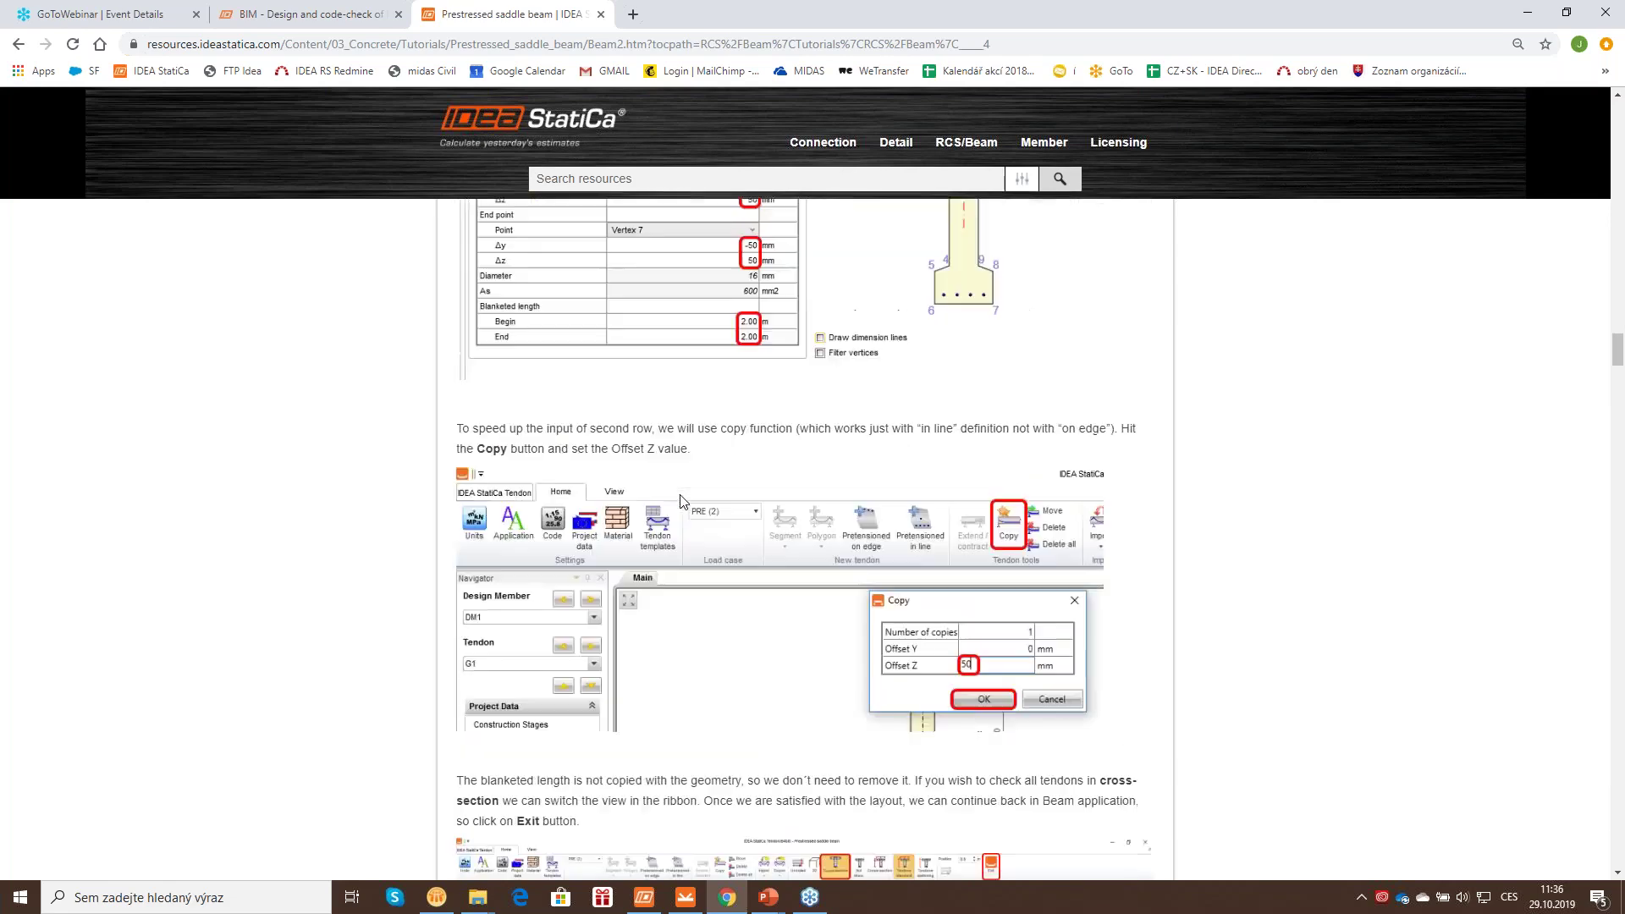
pyautogui.scroll(-20, 680, 500)
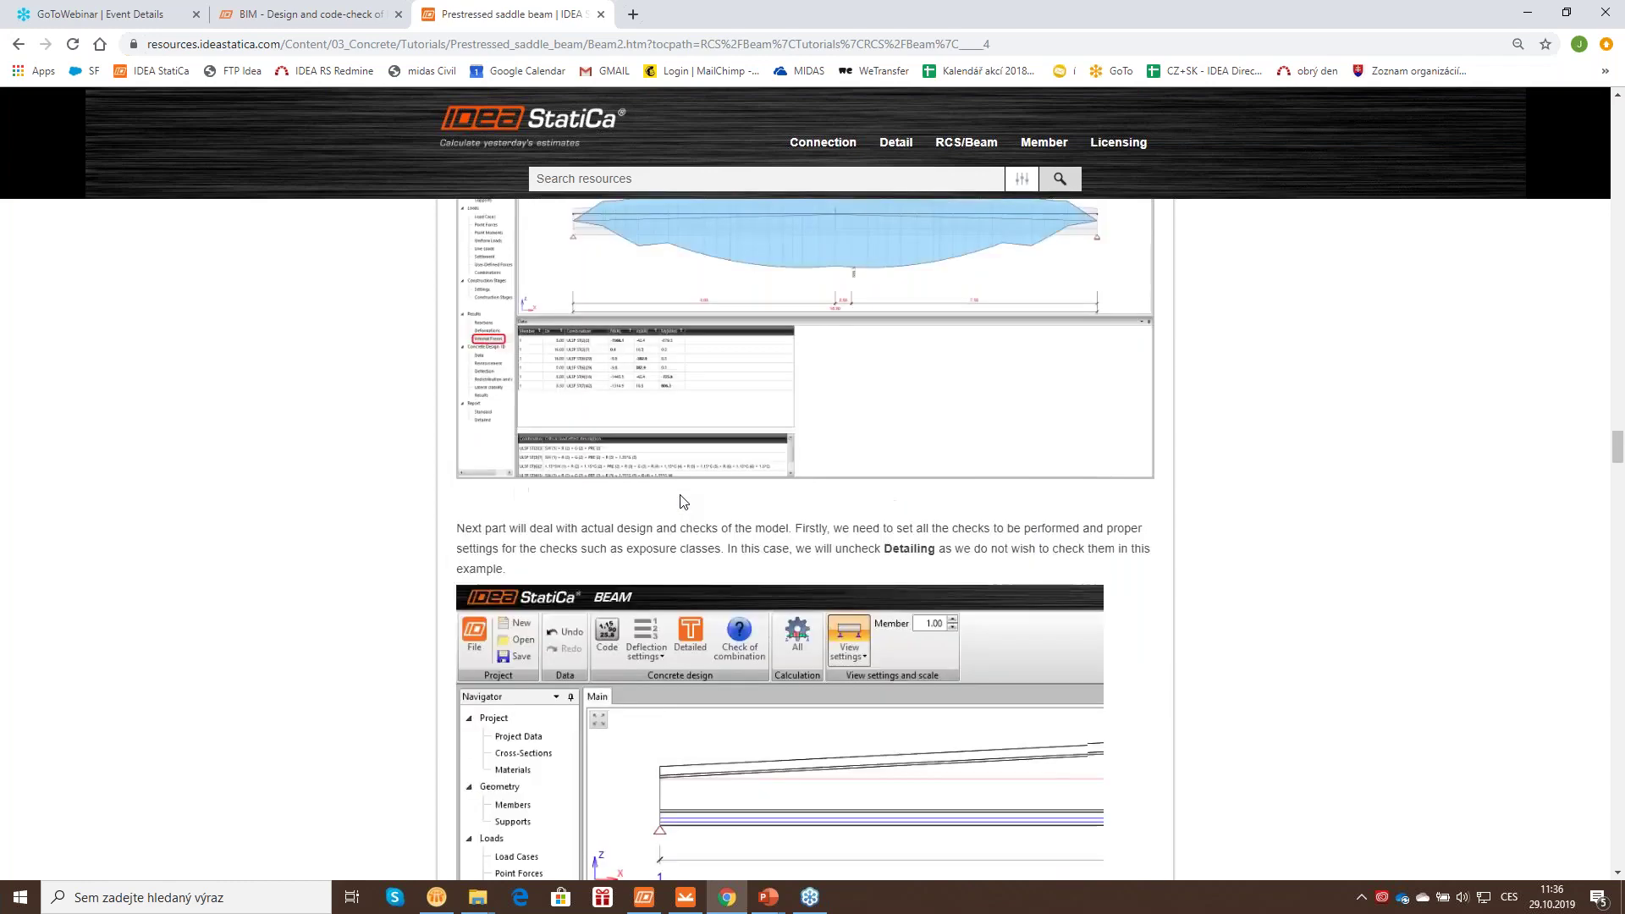
pyautogui.scroll(-20, 679, 495)
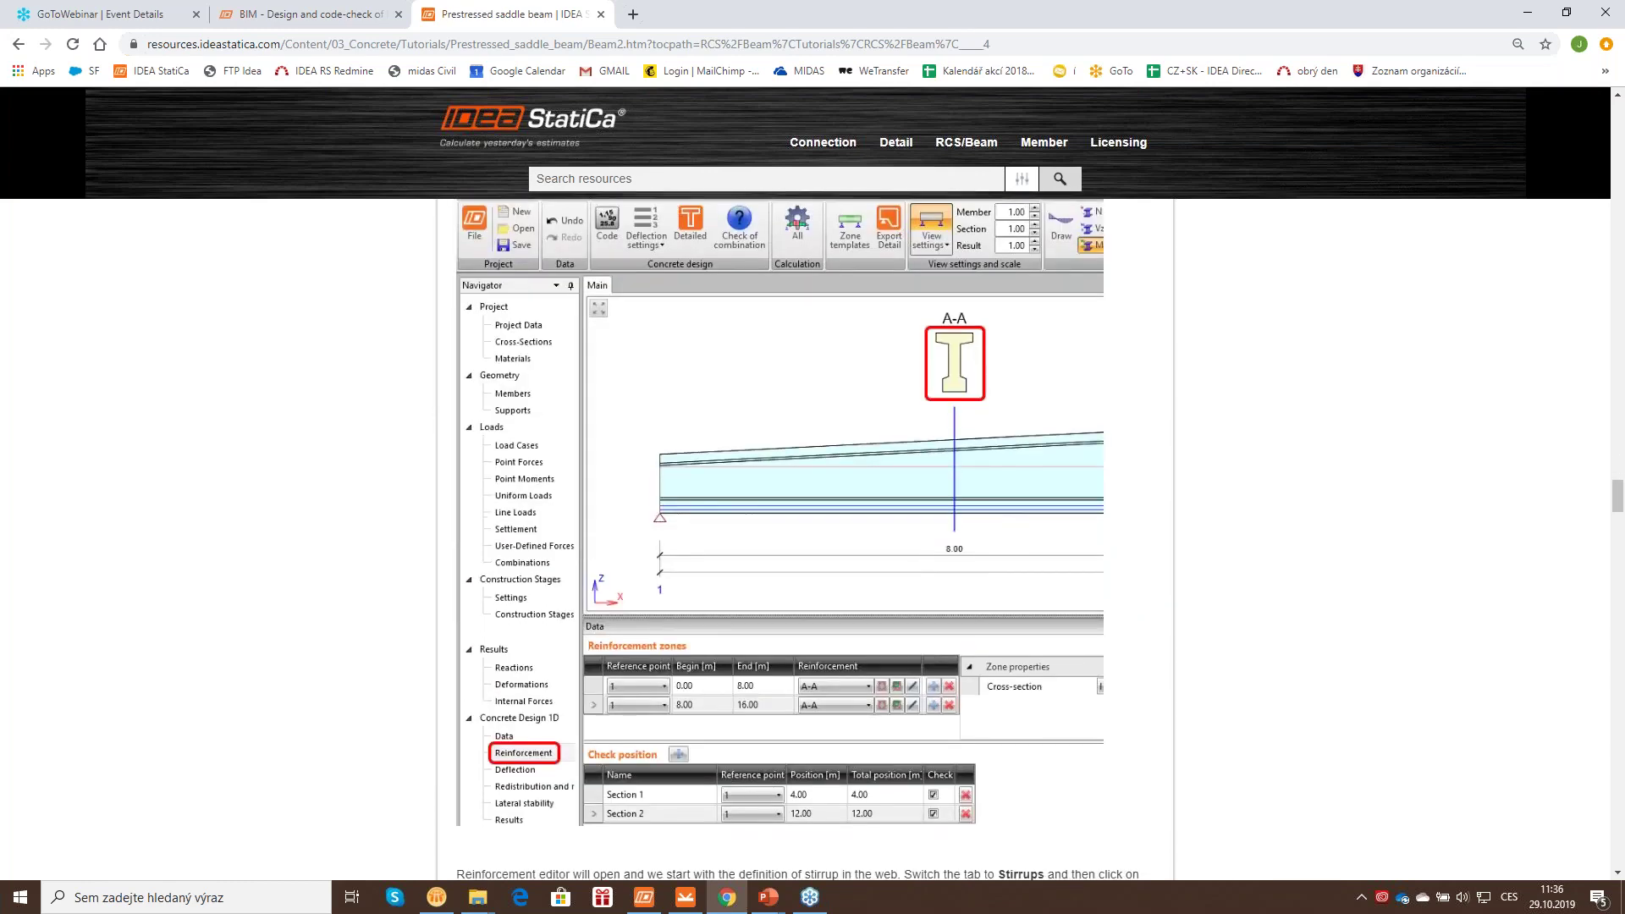
pyautogui.scroll(-8, 1125, 550)
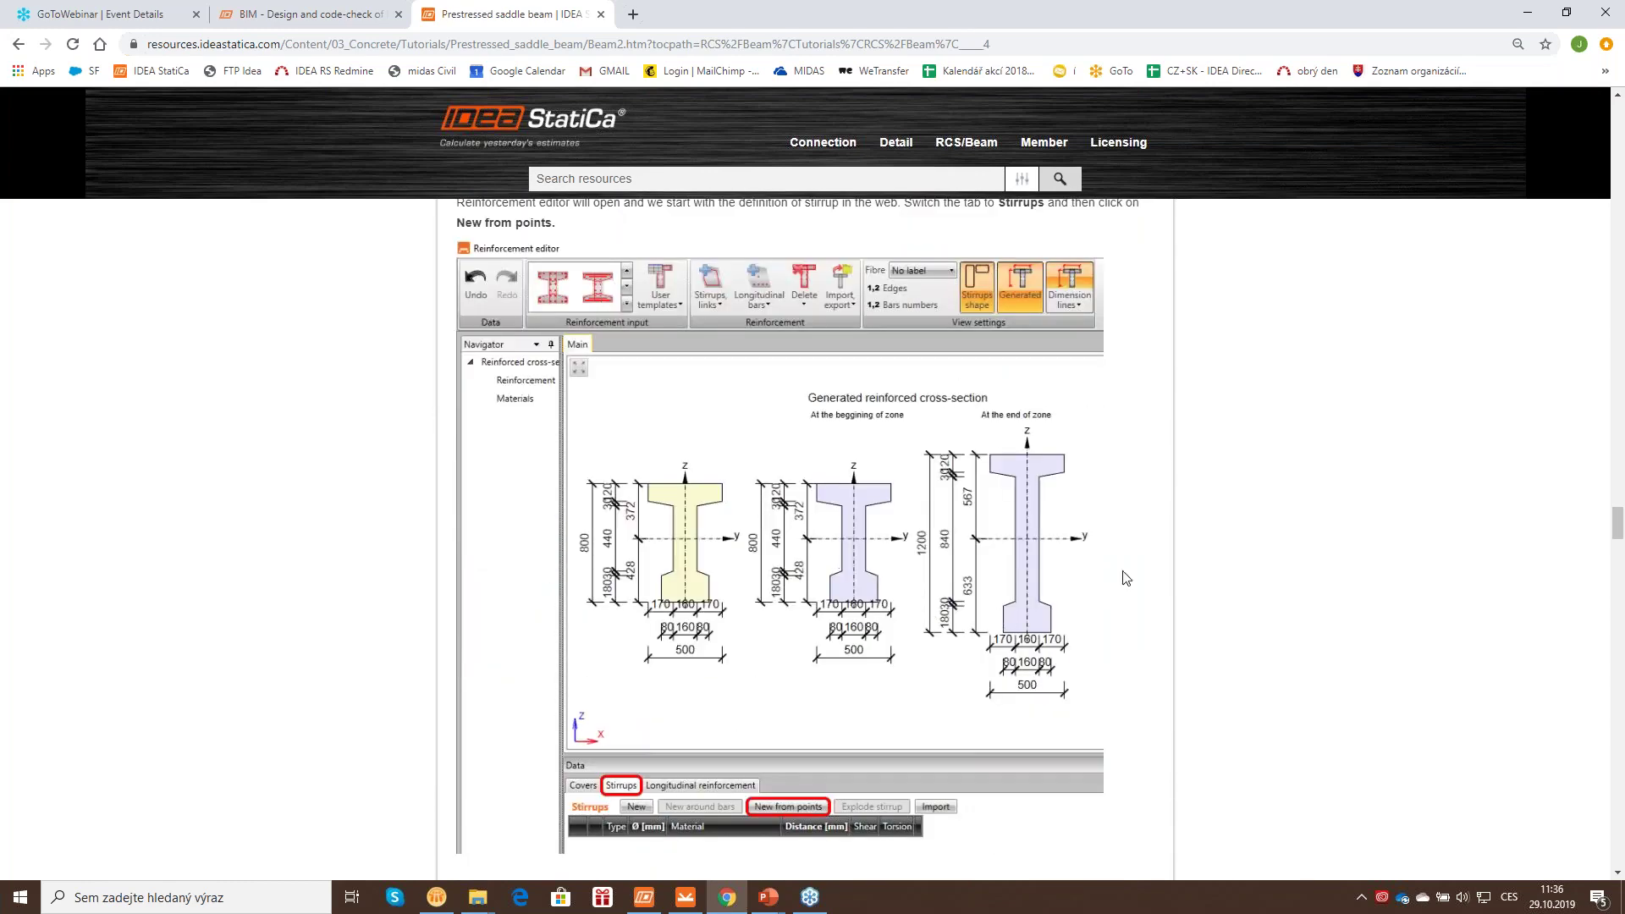
pyautogui.scroll(-7, 1033, 537)
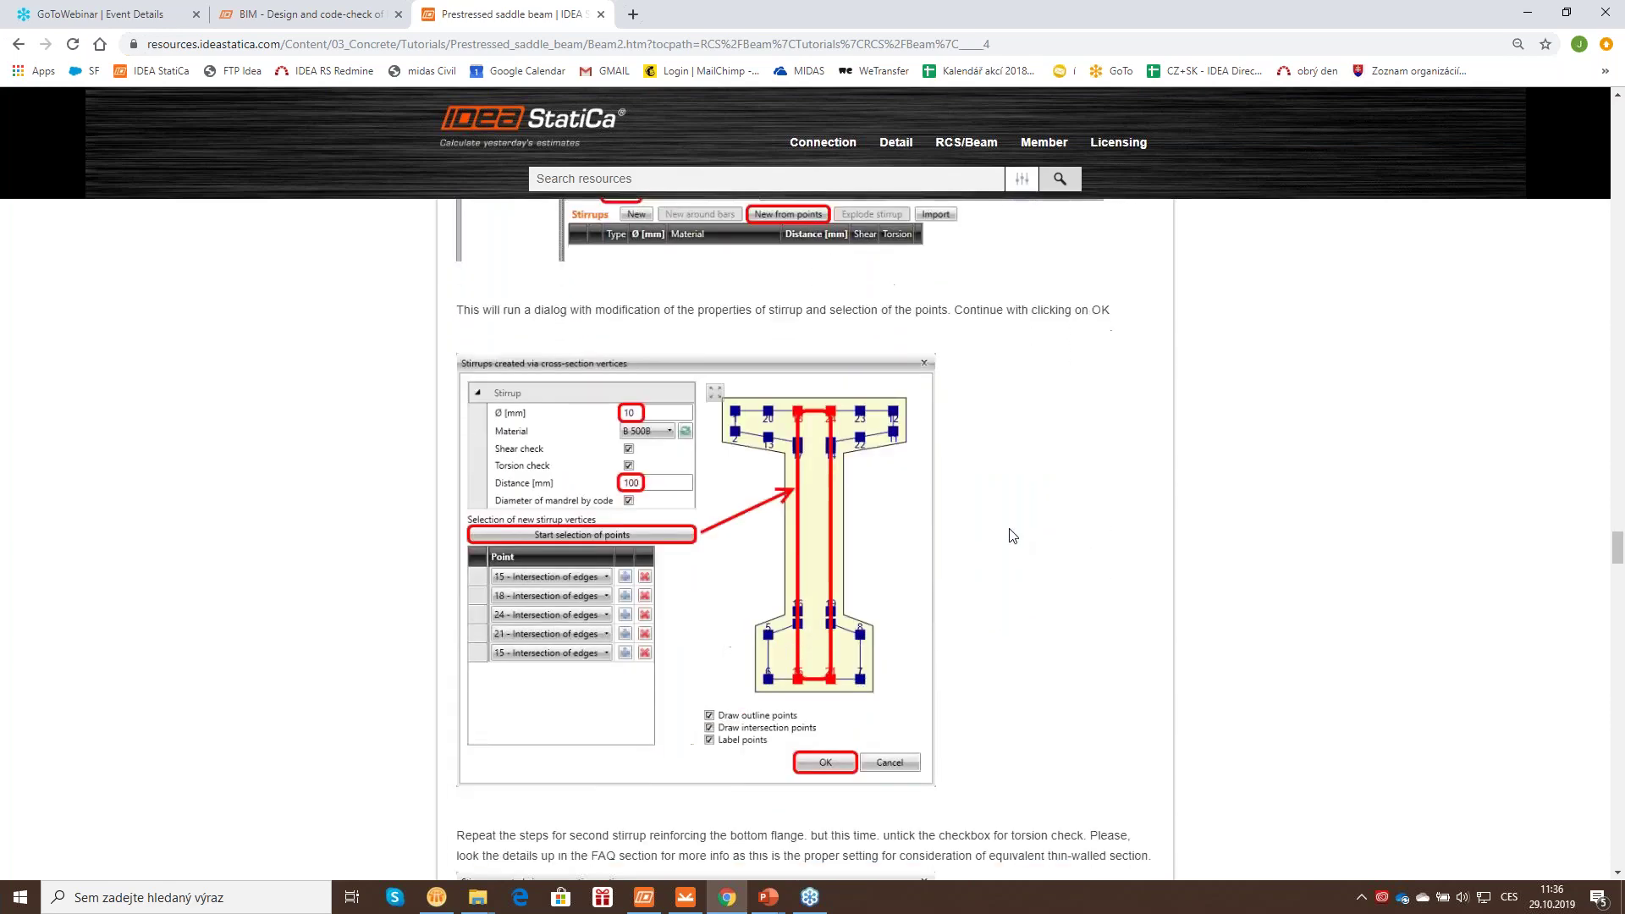
pyautogui.scroll(-9, 1012, 535)
pyautogui.scroll(20, 1012, 535)
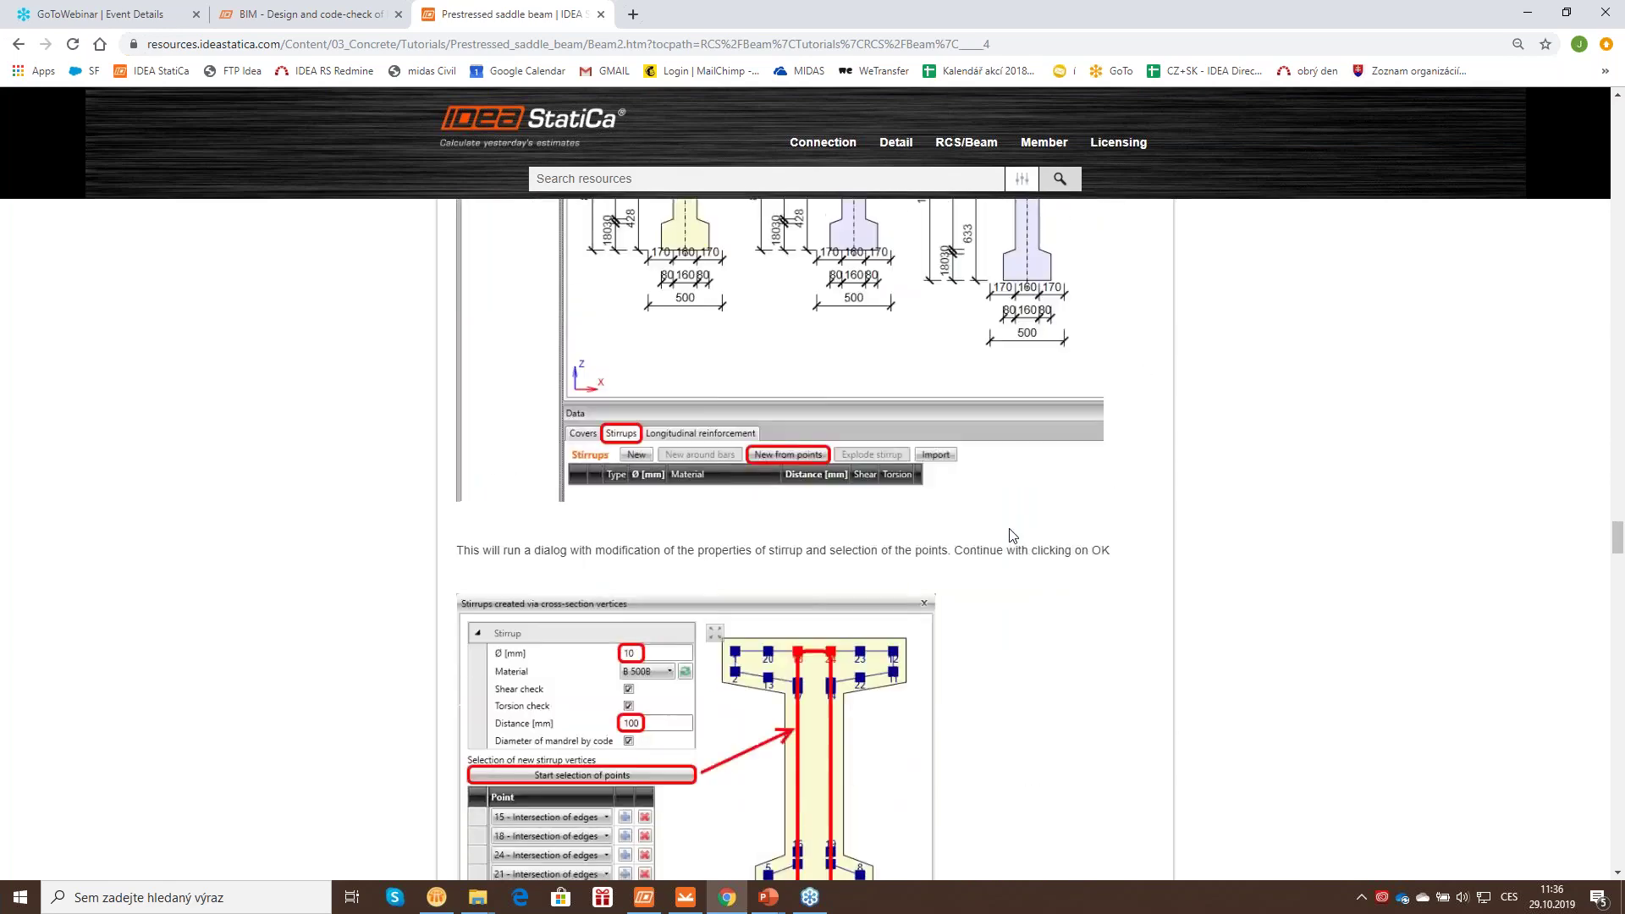
pyautogui.scroll(10, 1001, 532)
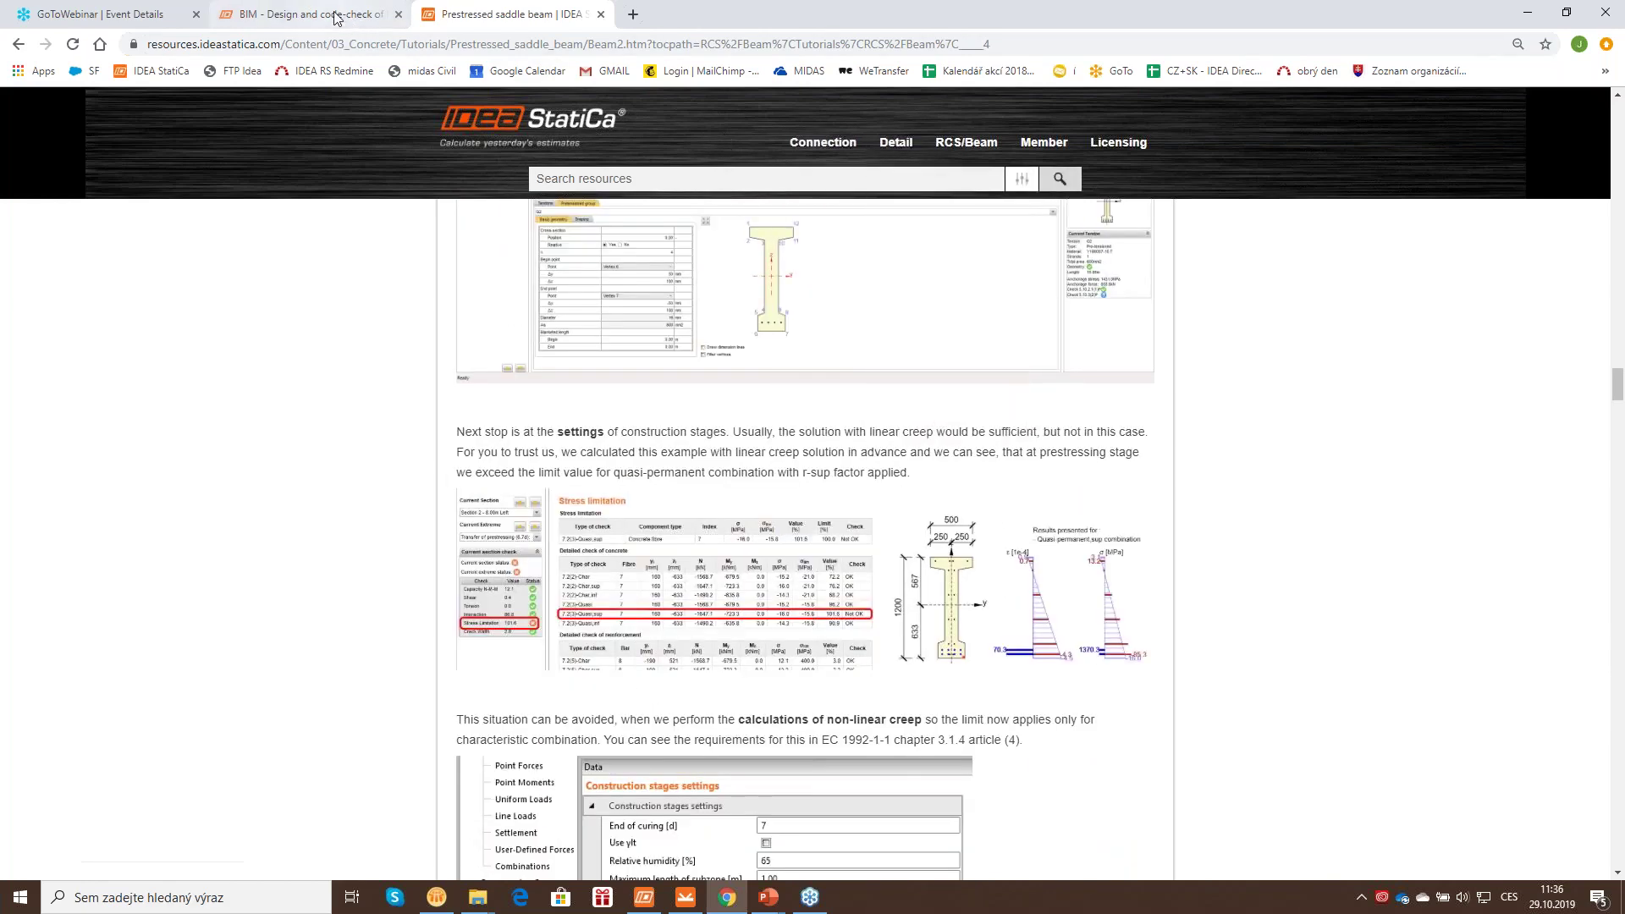
# Step: Open the website's webinars list and browse the older entries to find the SCIA Engineer beams webinar of February 13th, 2019
pyautogui.click(372, 15)
pyautogui.click(1021, 151)
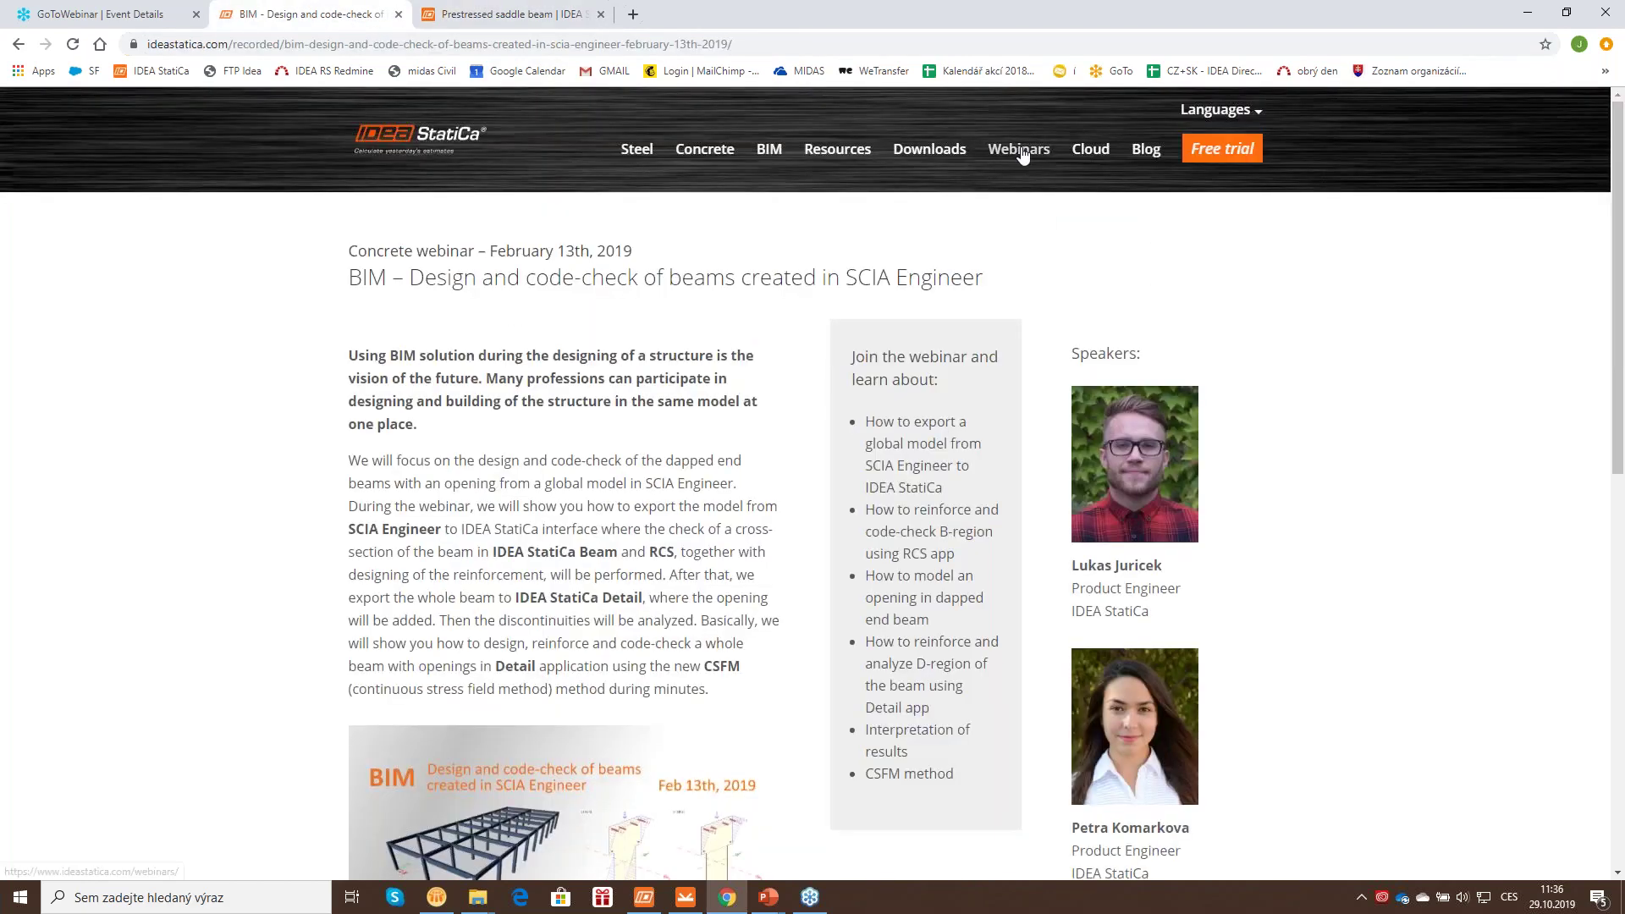
pyautogui.scroll(-20, 590, 635)
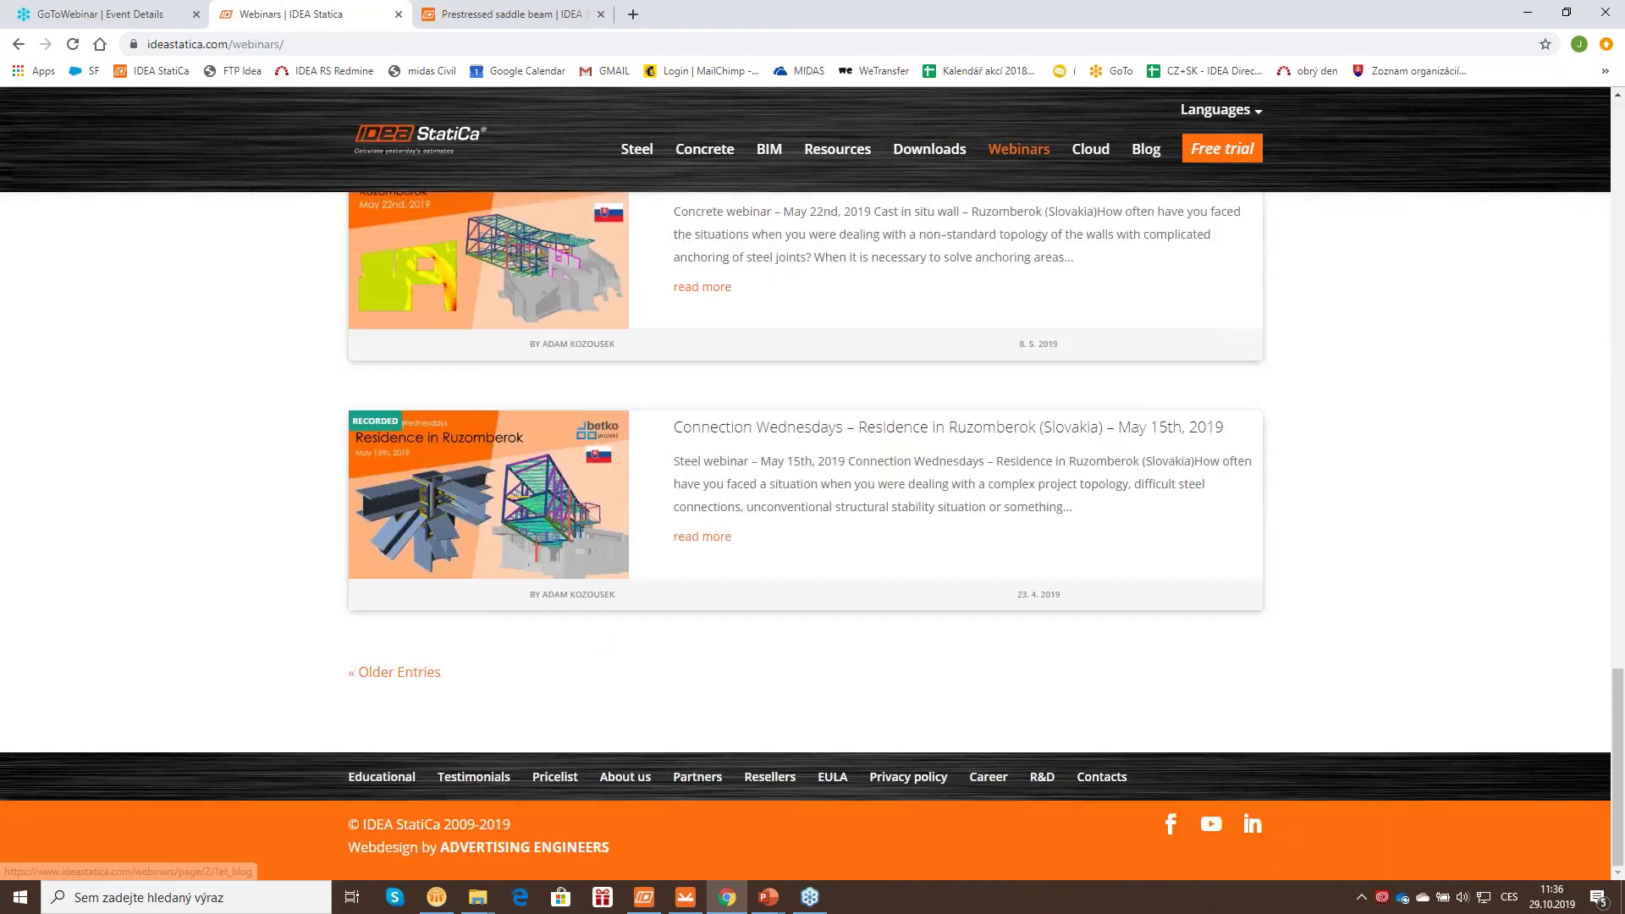
pyautogui.click(428, 675)
pyautogui.scroll(20, 573, 648)
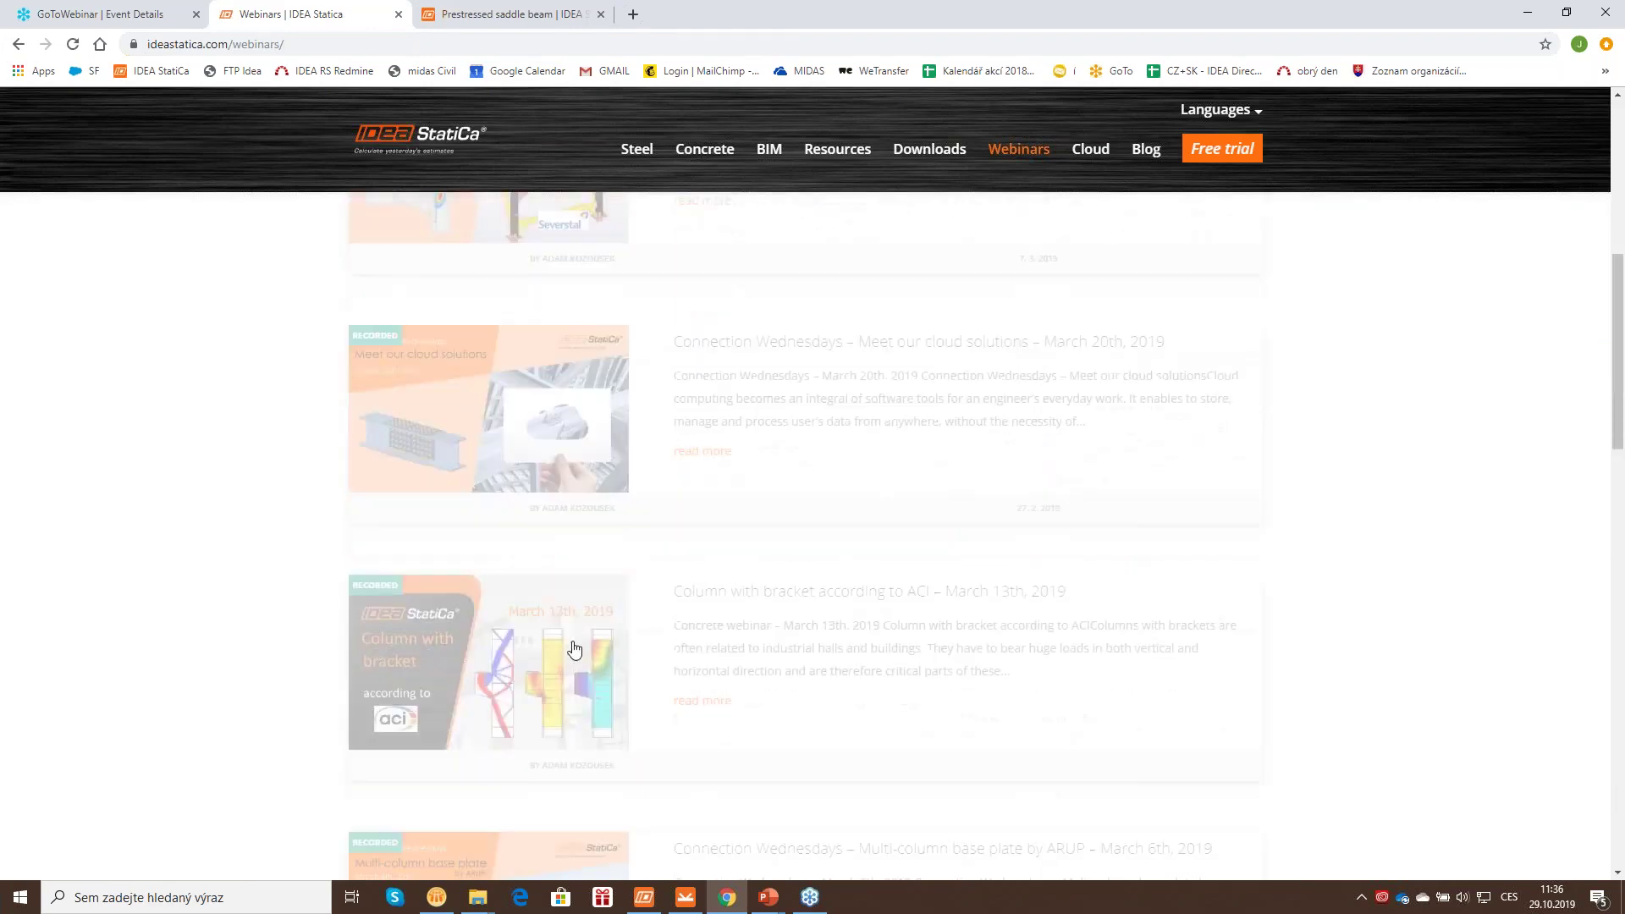
pyautogui.scroll(-4, 600, 631)
pyautogui.scroll(-10, 605, 633)
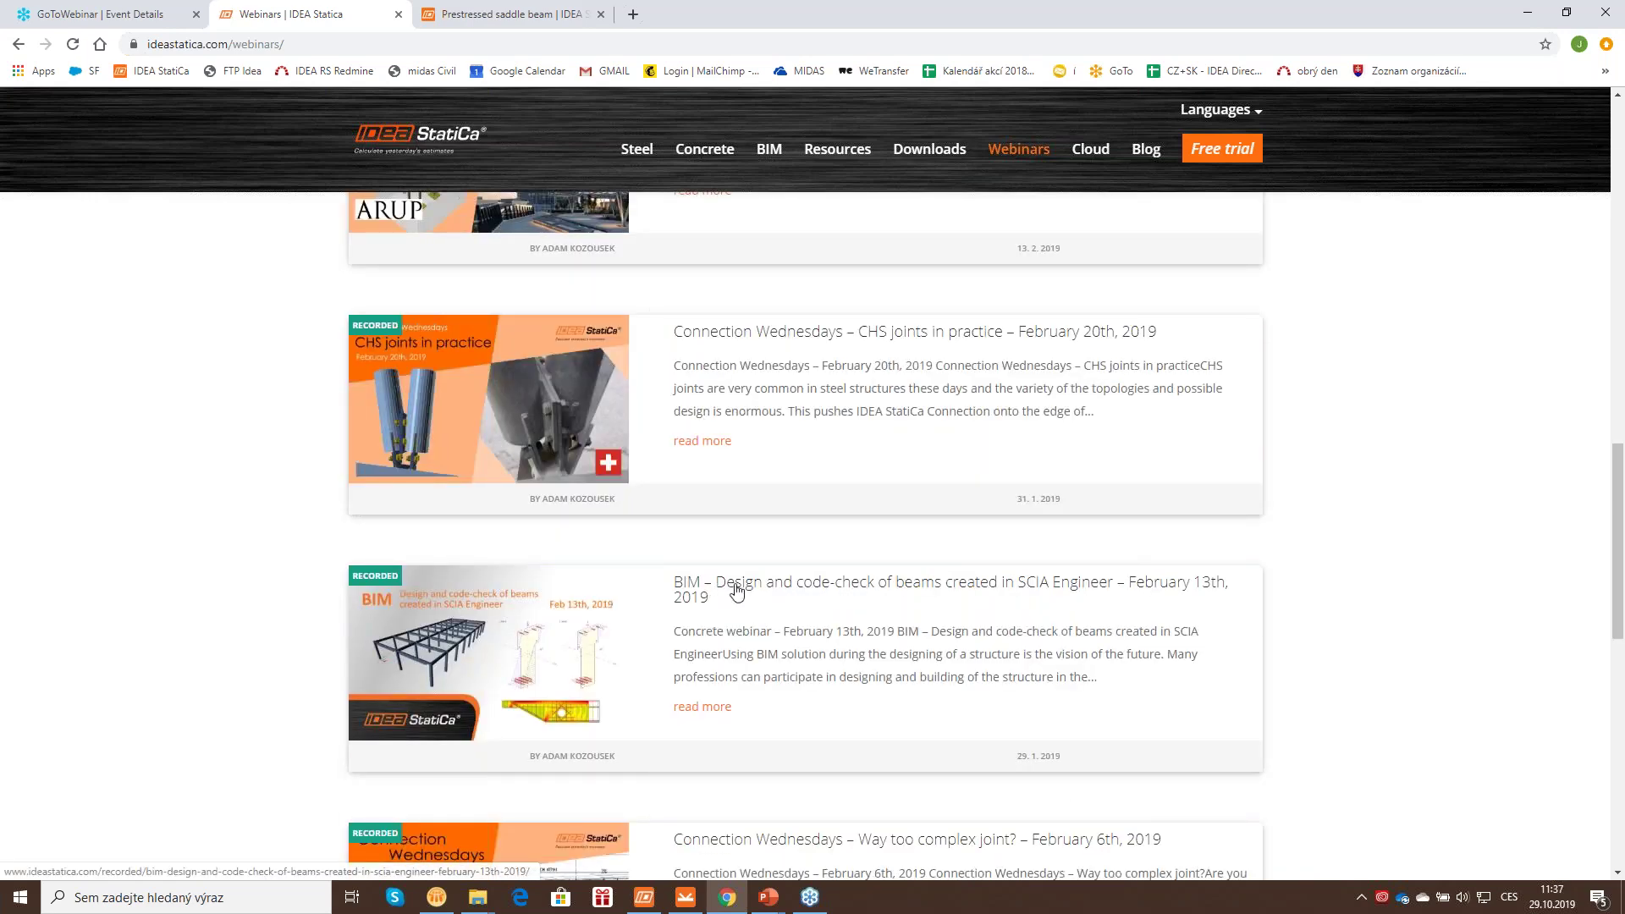
# Step: Open the February 13th, 2019 webinar page on beams created in SCIA Engineer and look through its description, topics, recording and result images
pyautogui.click(737, 593)
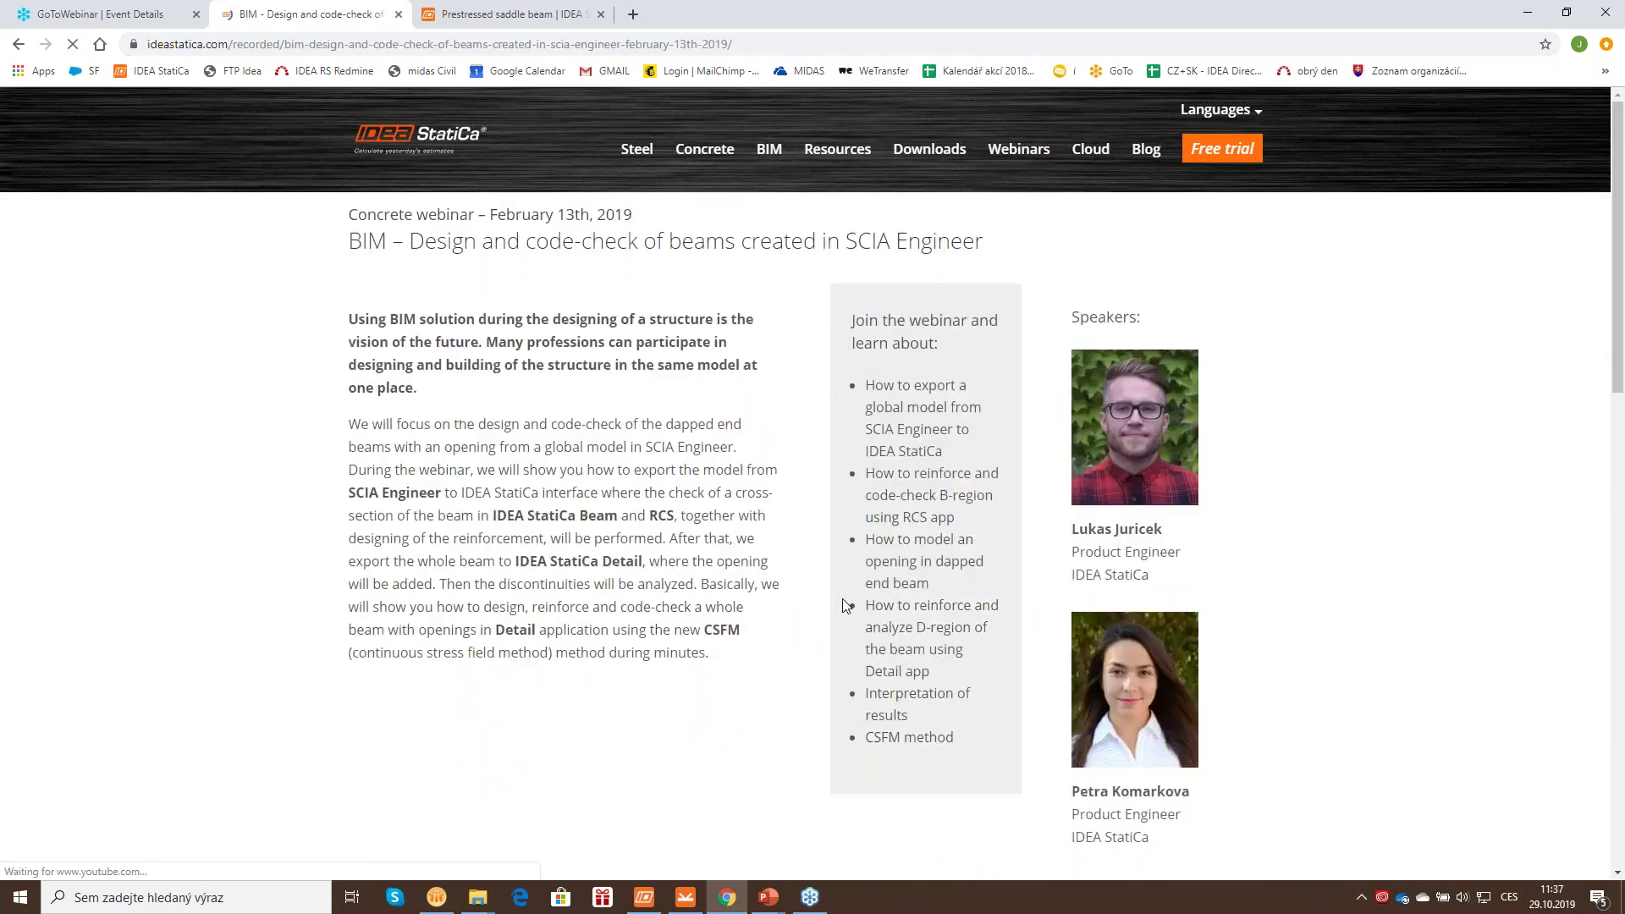
pyautogui.scroll(-2, 842, 598)
pyautogui.scroll(-5, 841, 597)
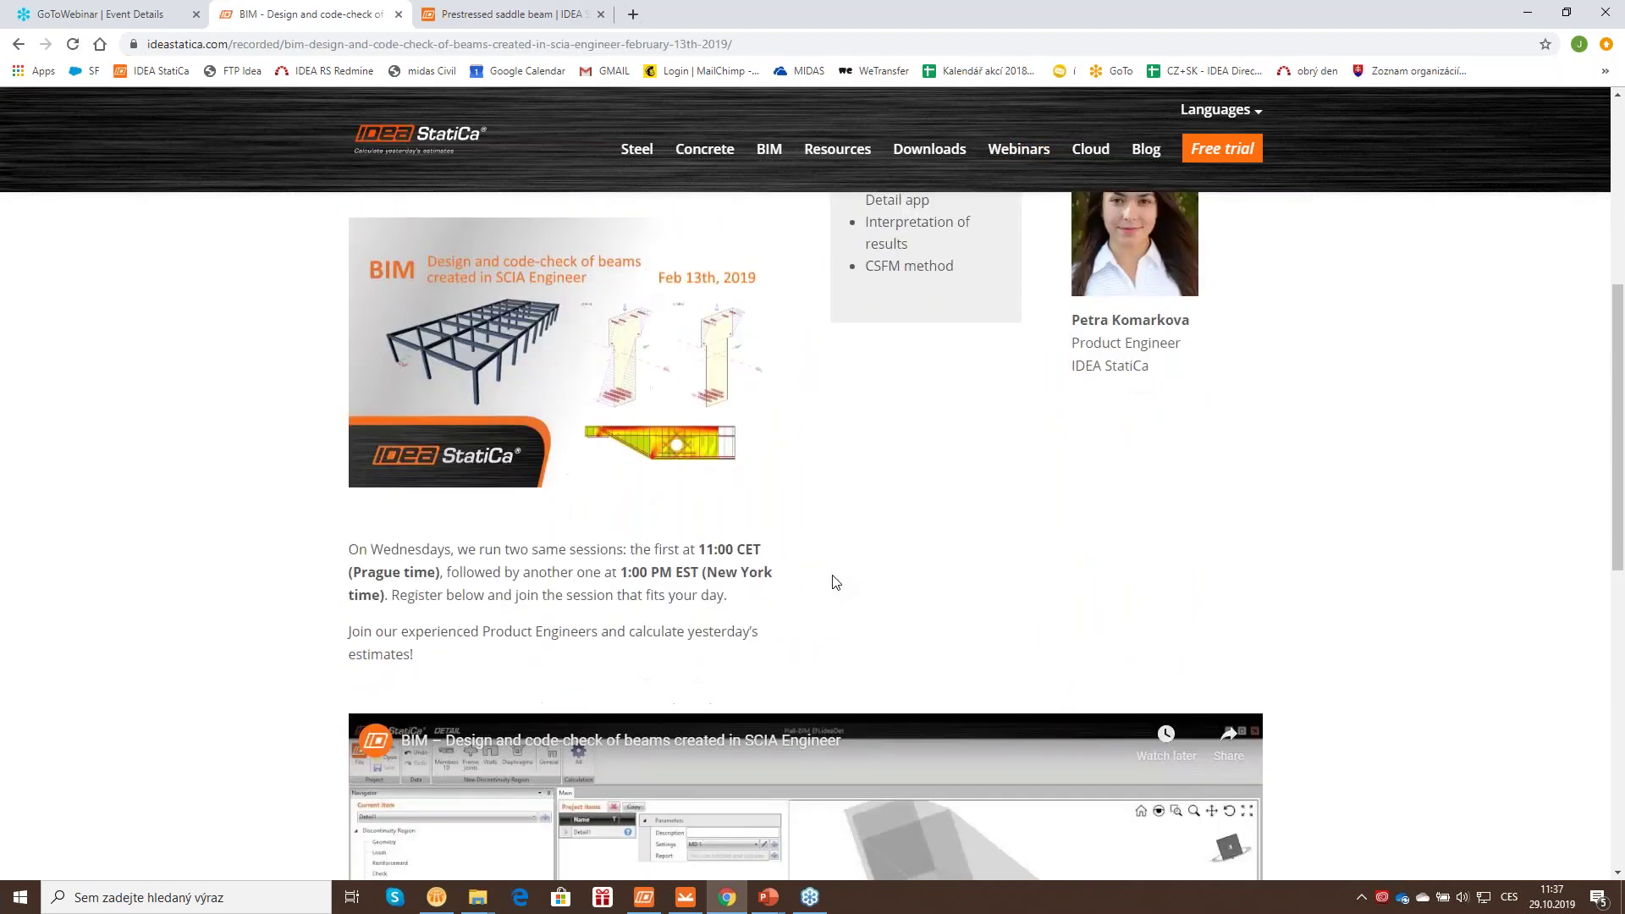
pyautogui.scroll(-4, 830, 542)
pyautogui.scroll(3, 863, 424)
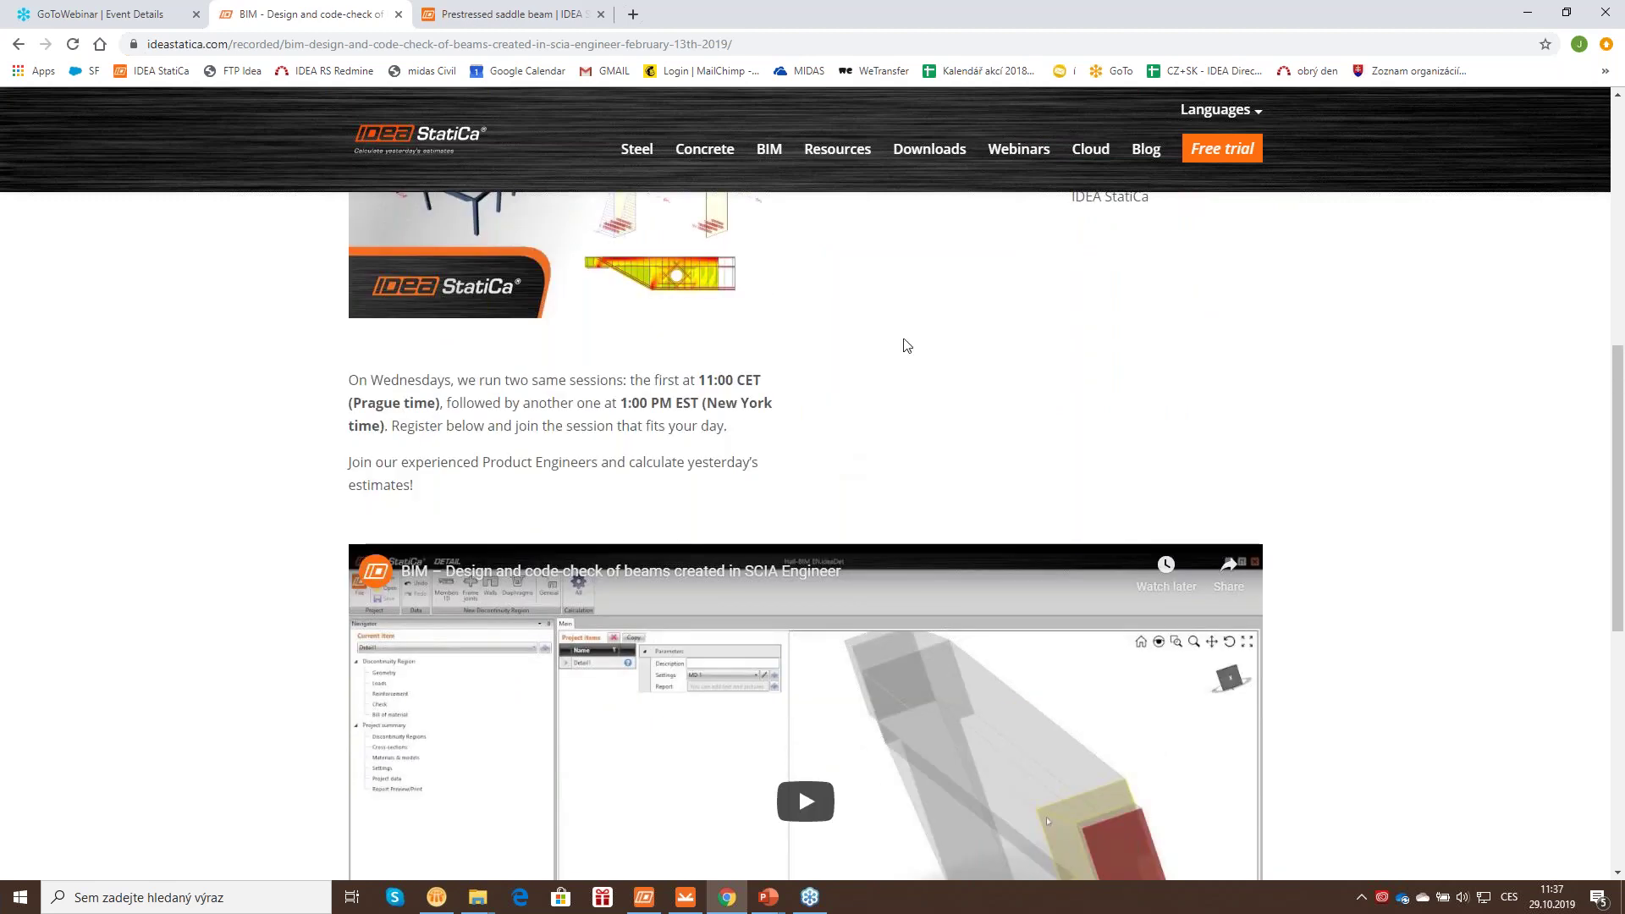
pyautogui.scroll(3, 827, 392)
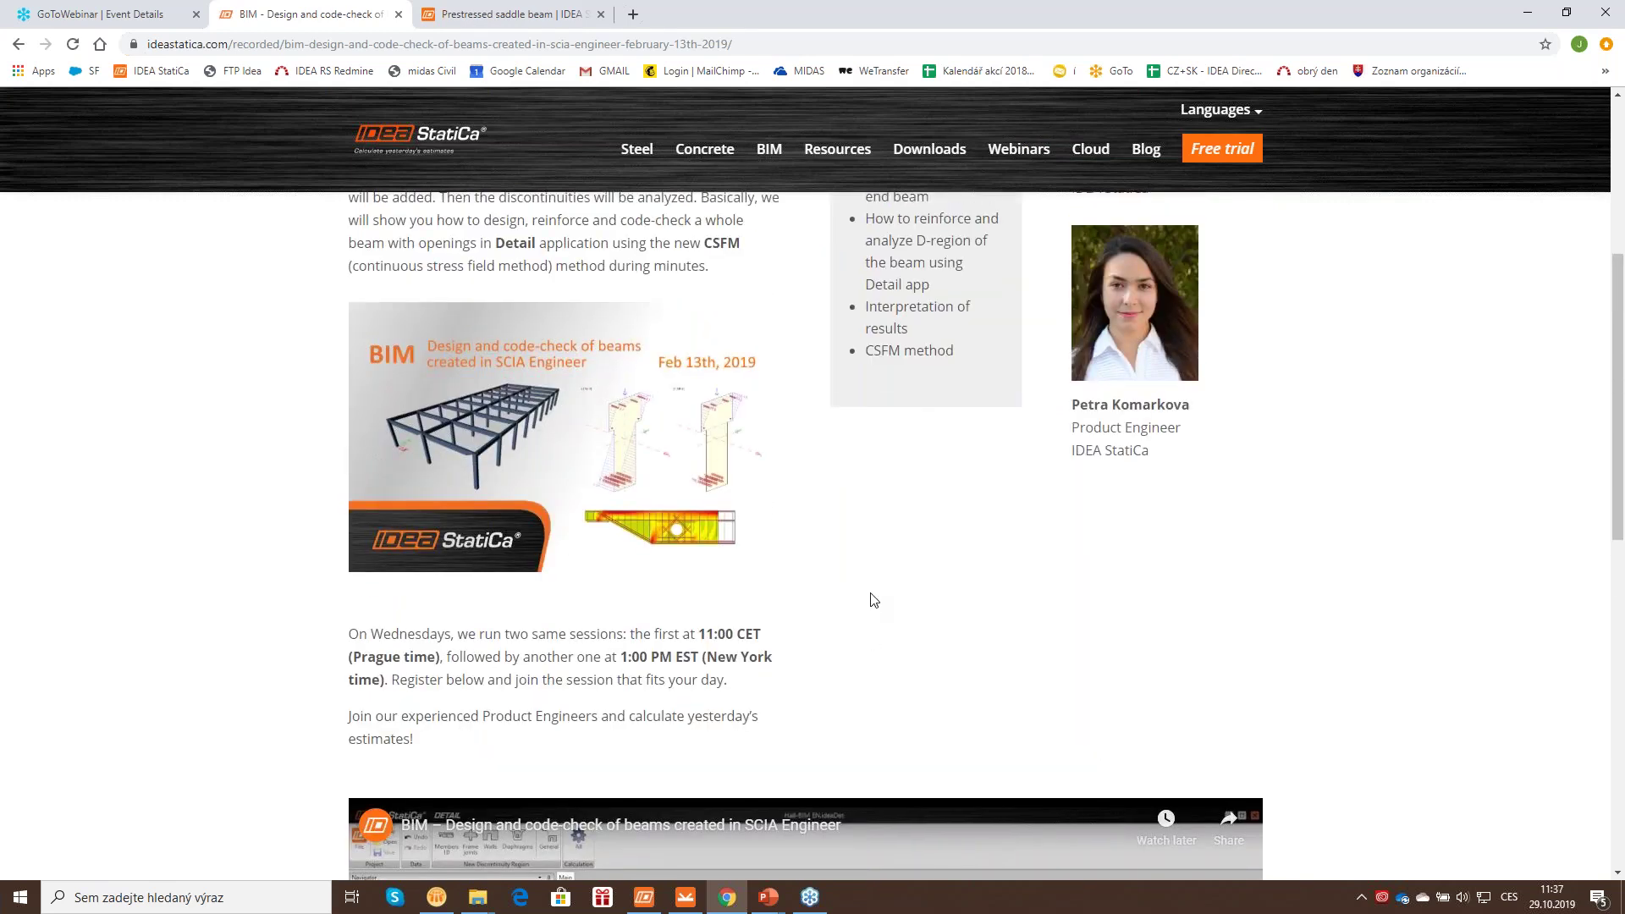
pyautogui.scroll(-4, 874, 600)
pyautogui.scroll(3, 871, 507)
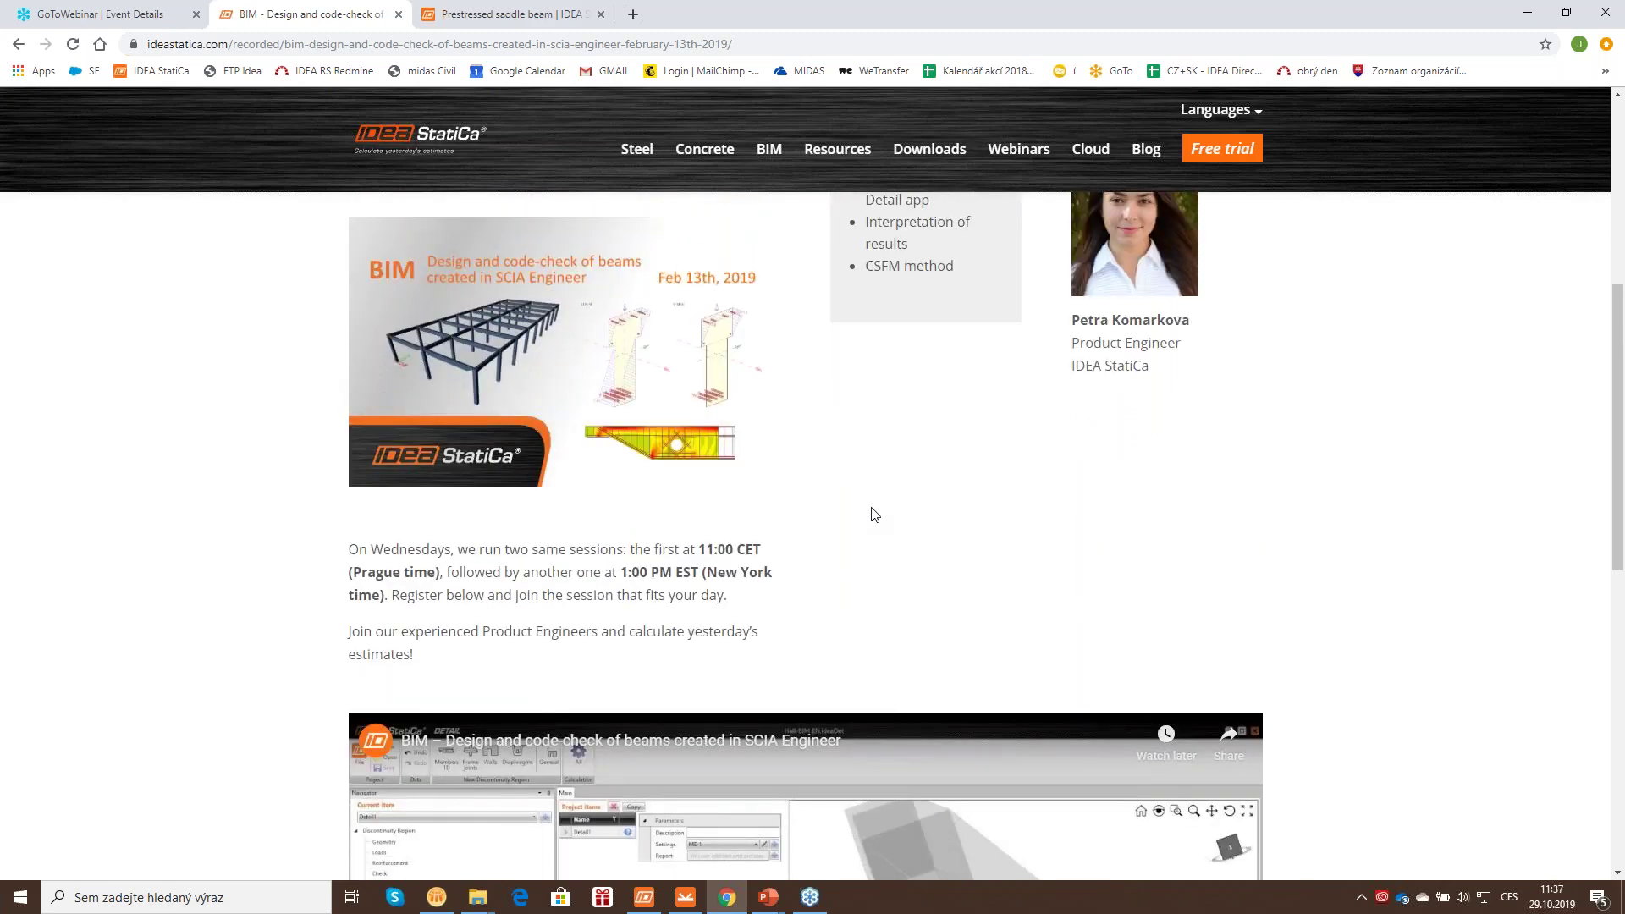
pyautogui.scroll(-10, 871, 491)
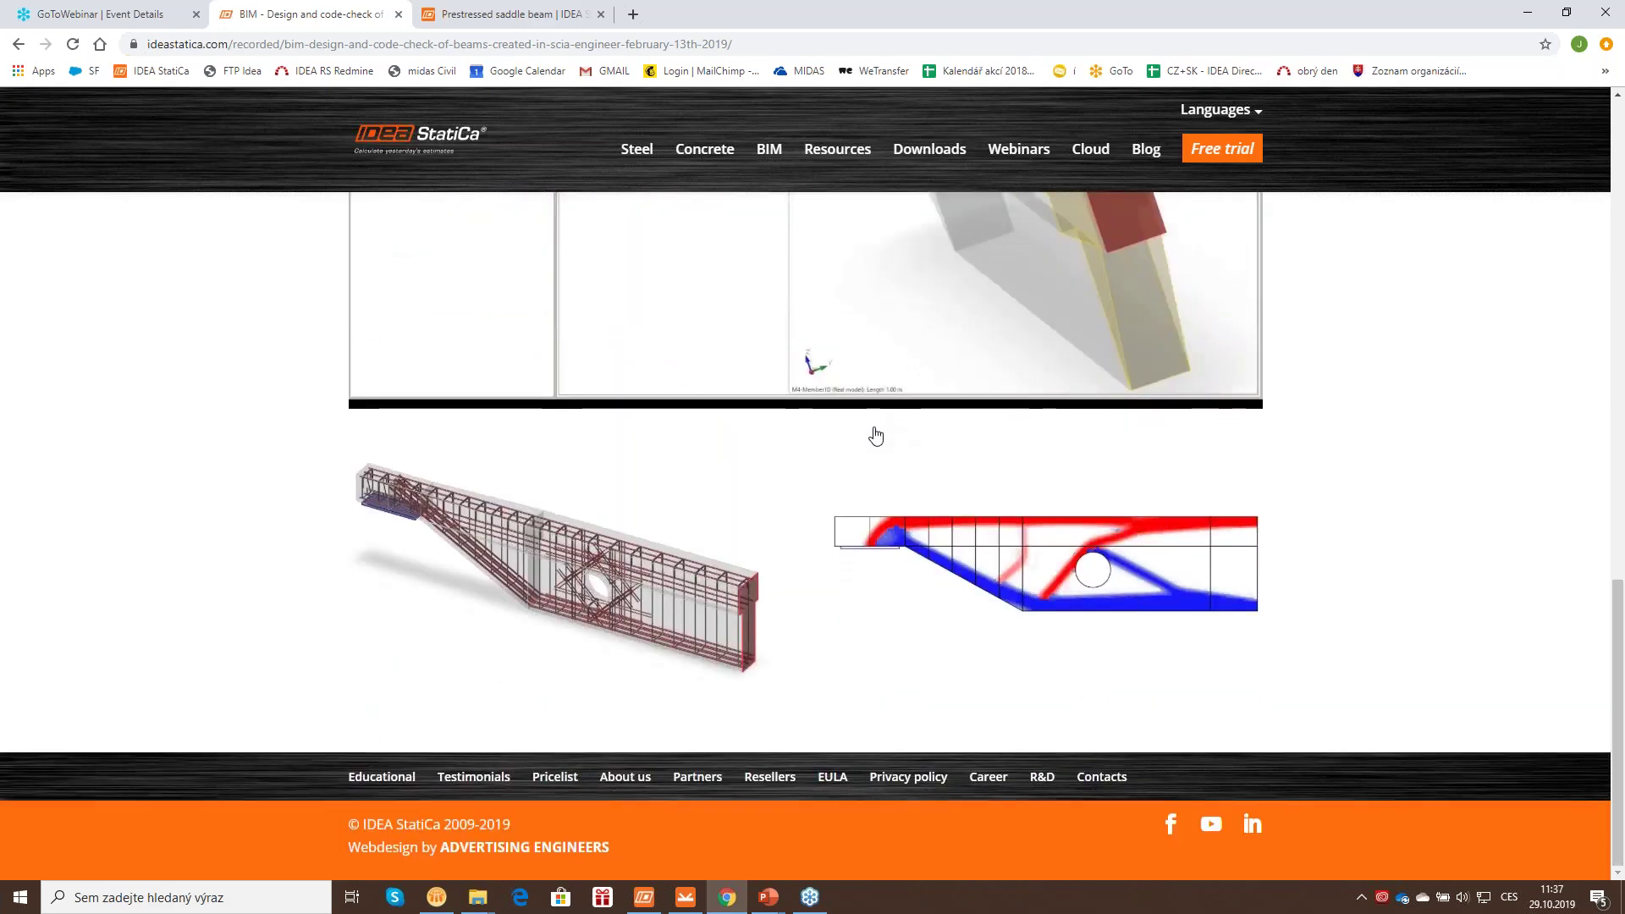
pyautogui.scroll(15, 875, 436)
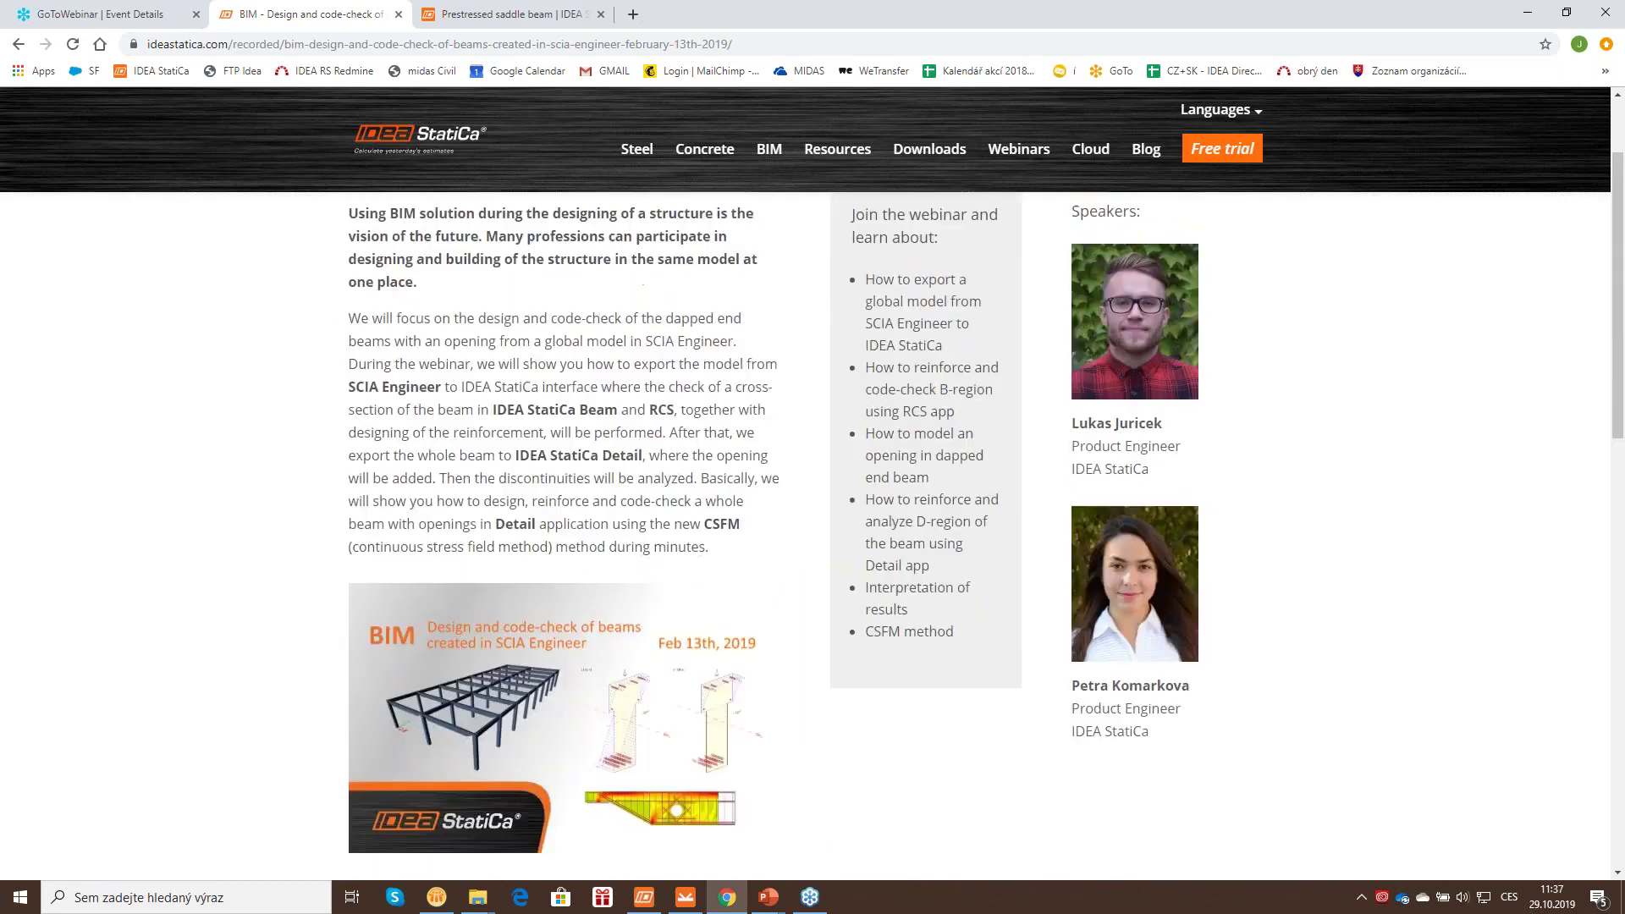
pyautogui.scroll(2, 859, 487)
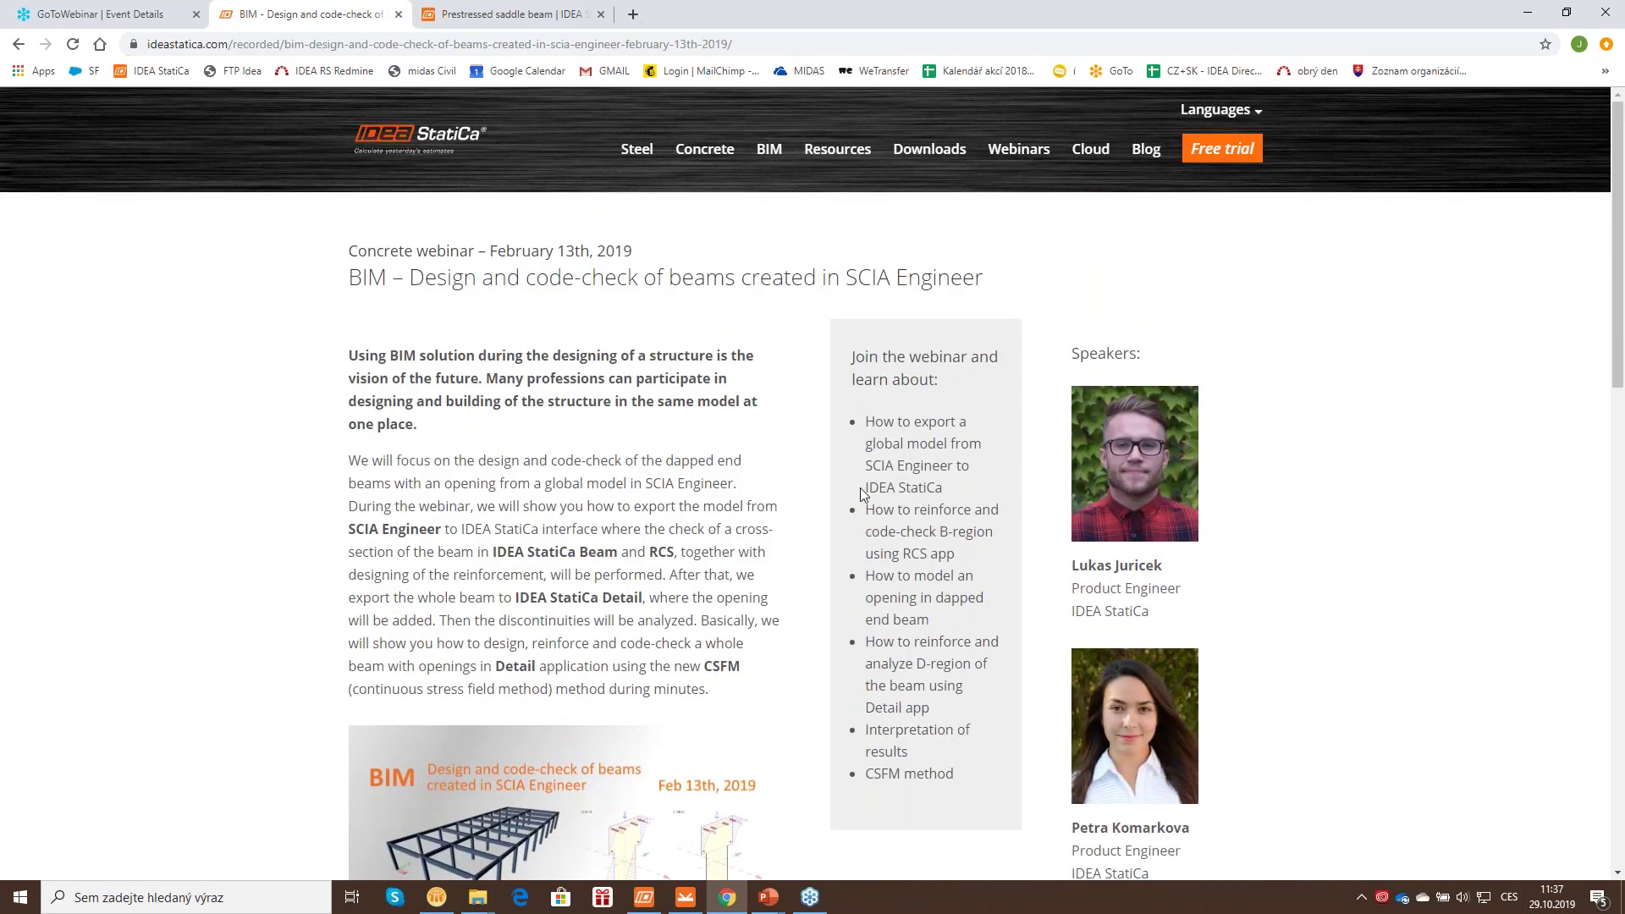
# Step: Switch back to the running PowerPoint slide show and advance from the Q&A slide to the "After the webinar" slide
pyautogui.click(768, 897)
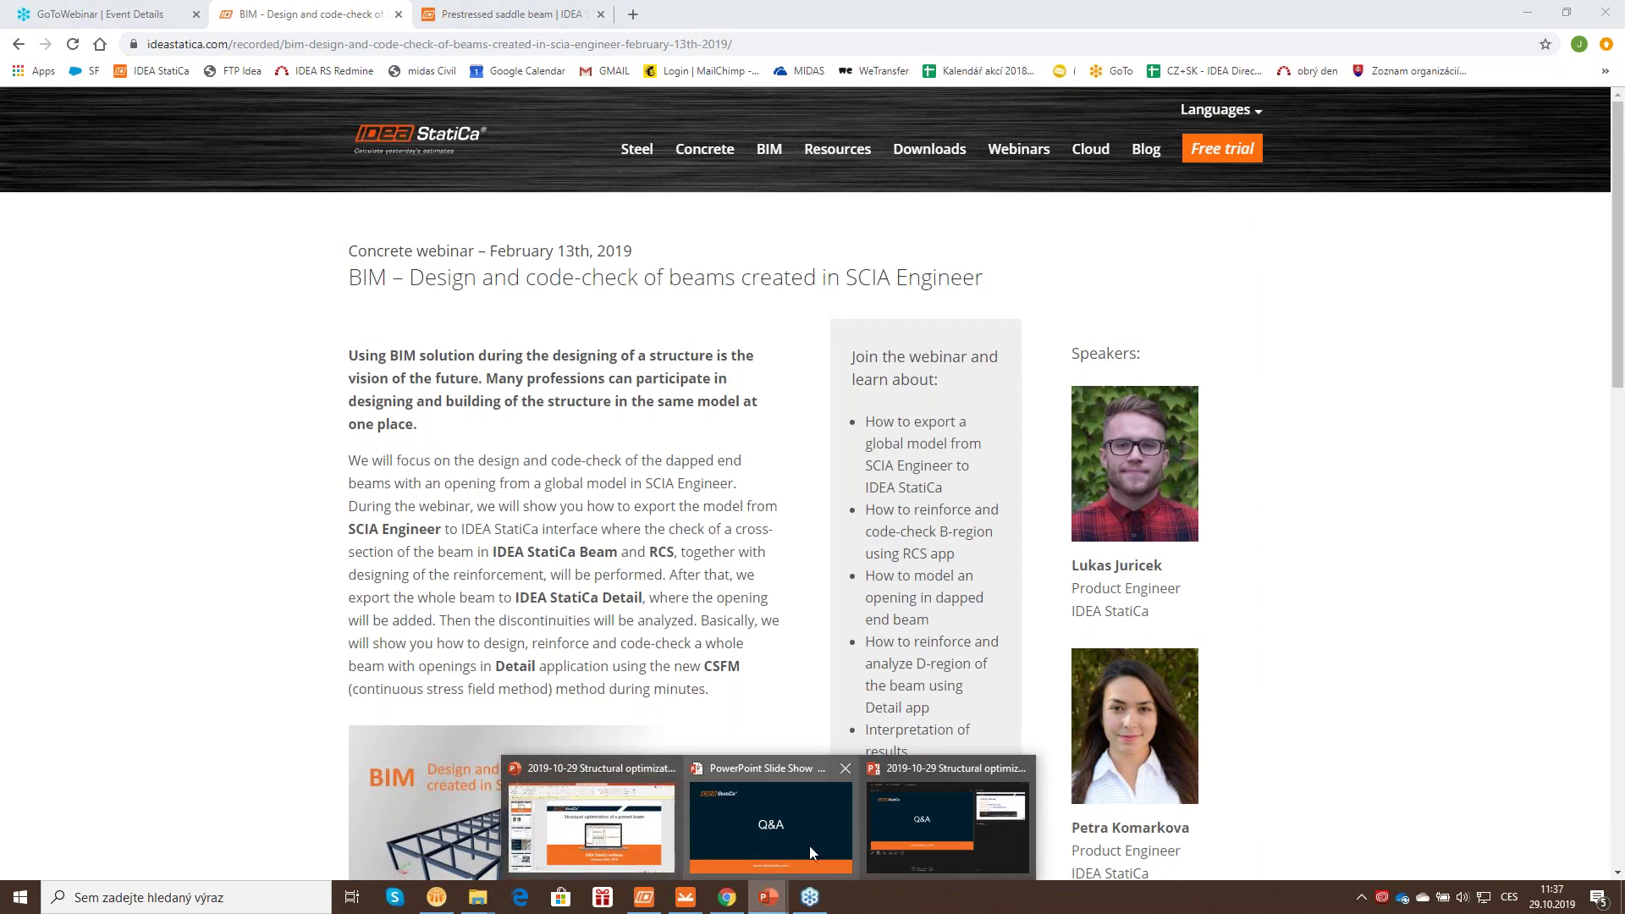
pyautogui.moveTo(809, 839)
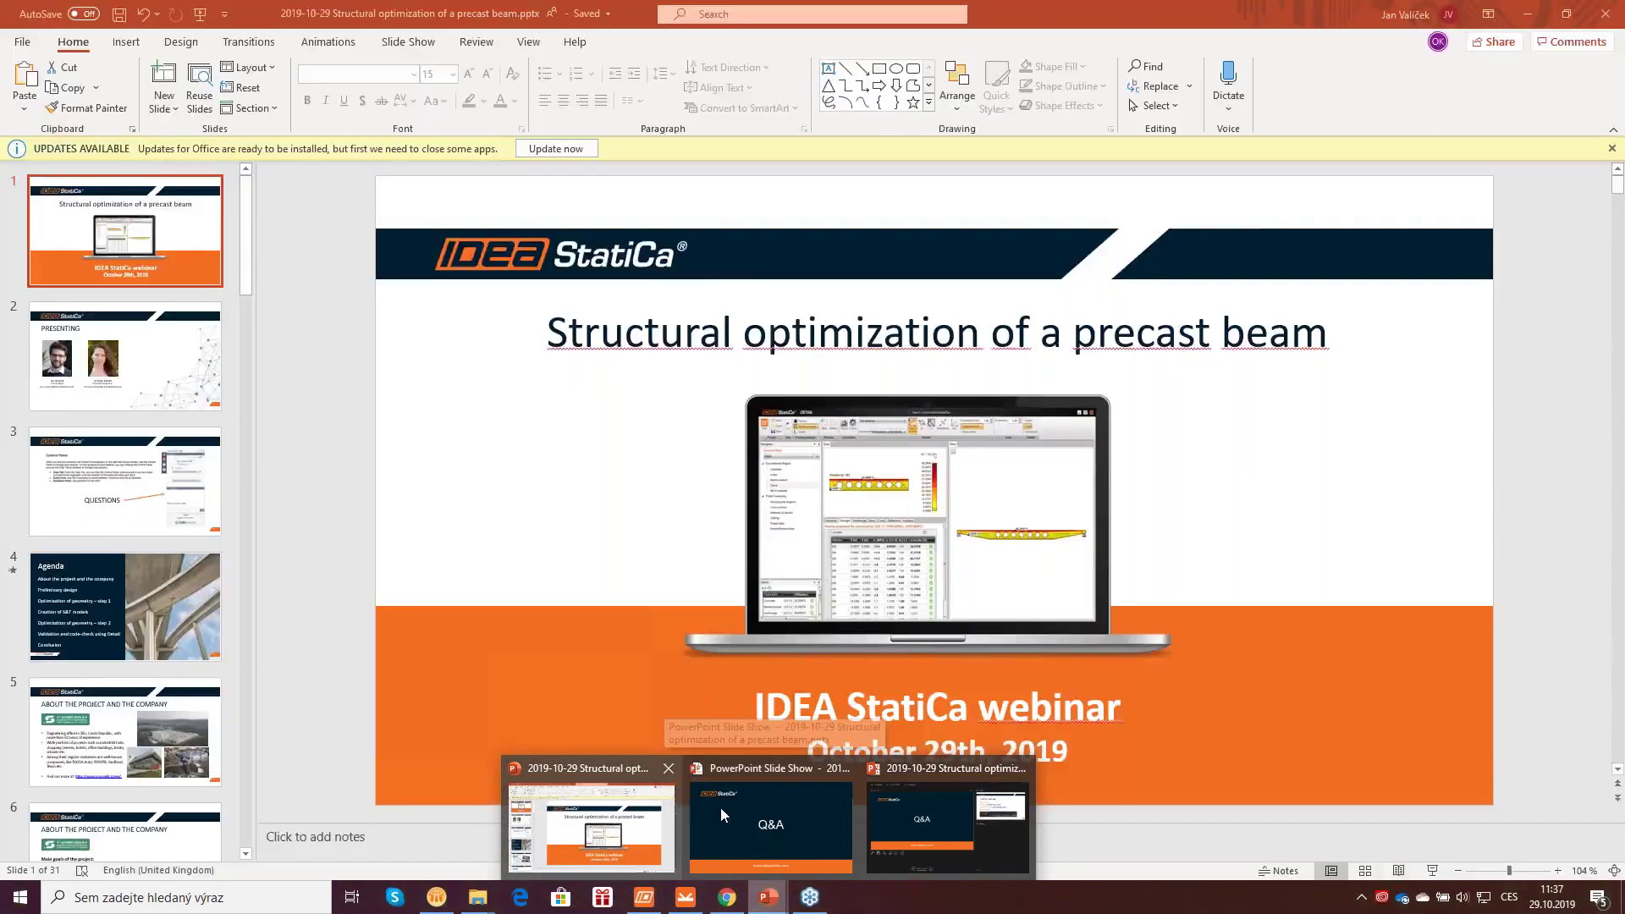
pyautogui.click(724, 811)
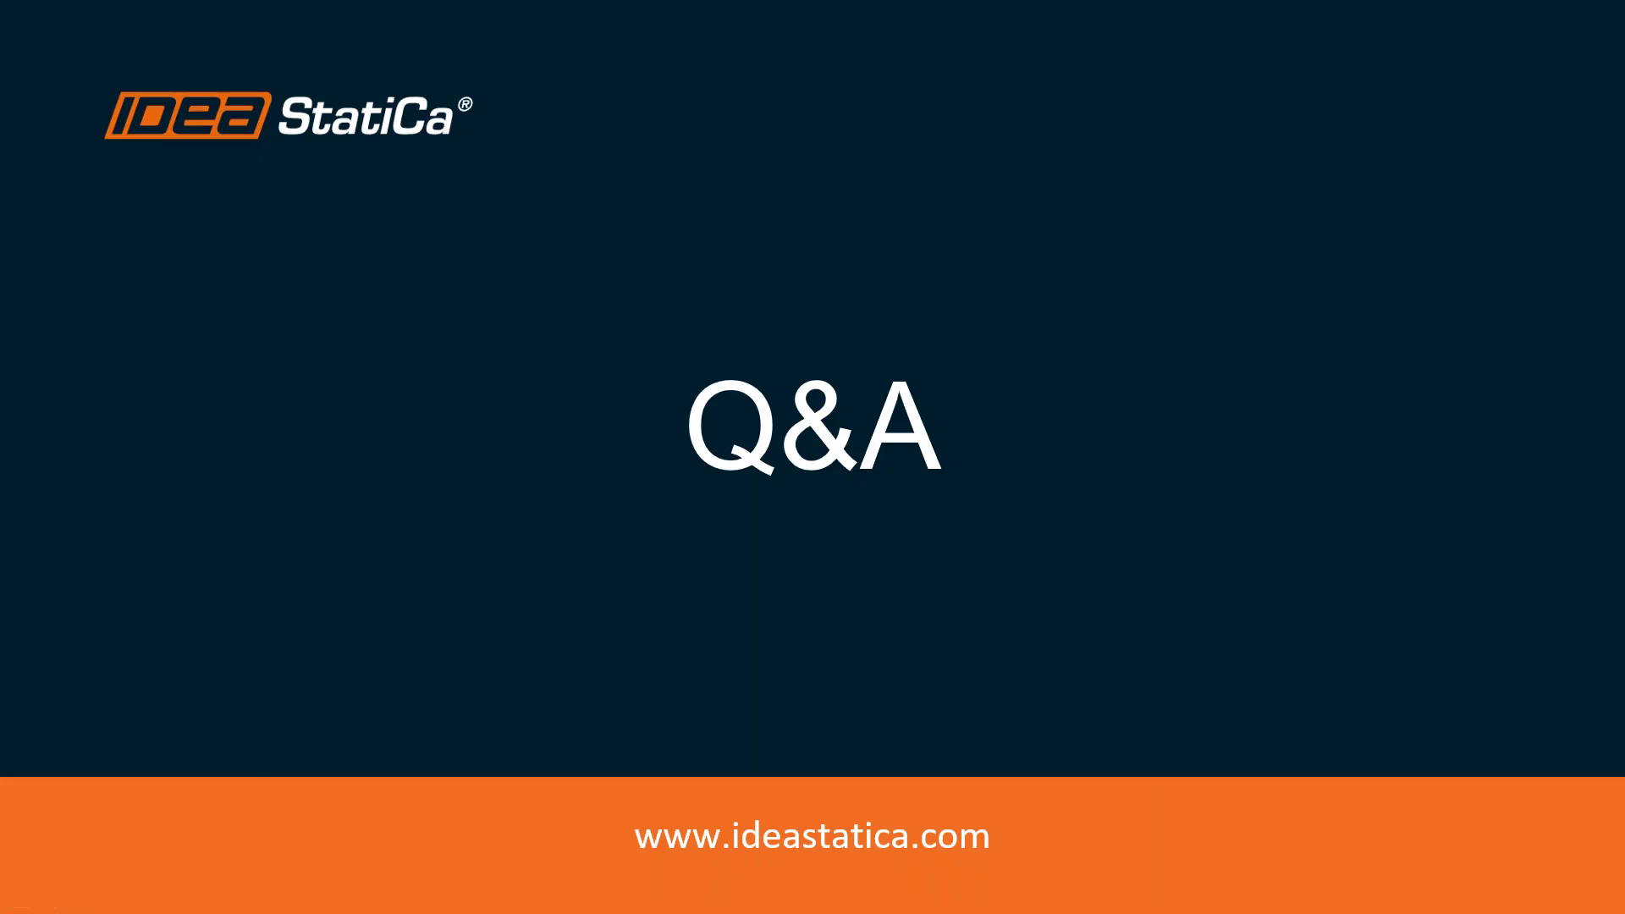
pyautogui.press('Right')
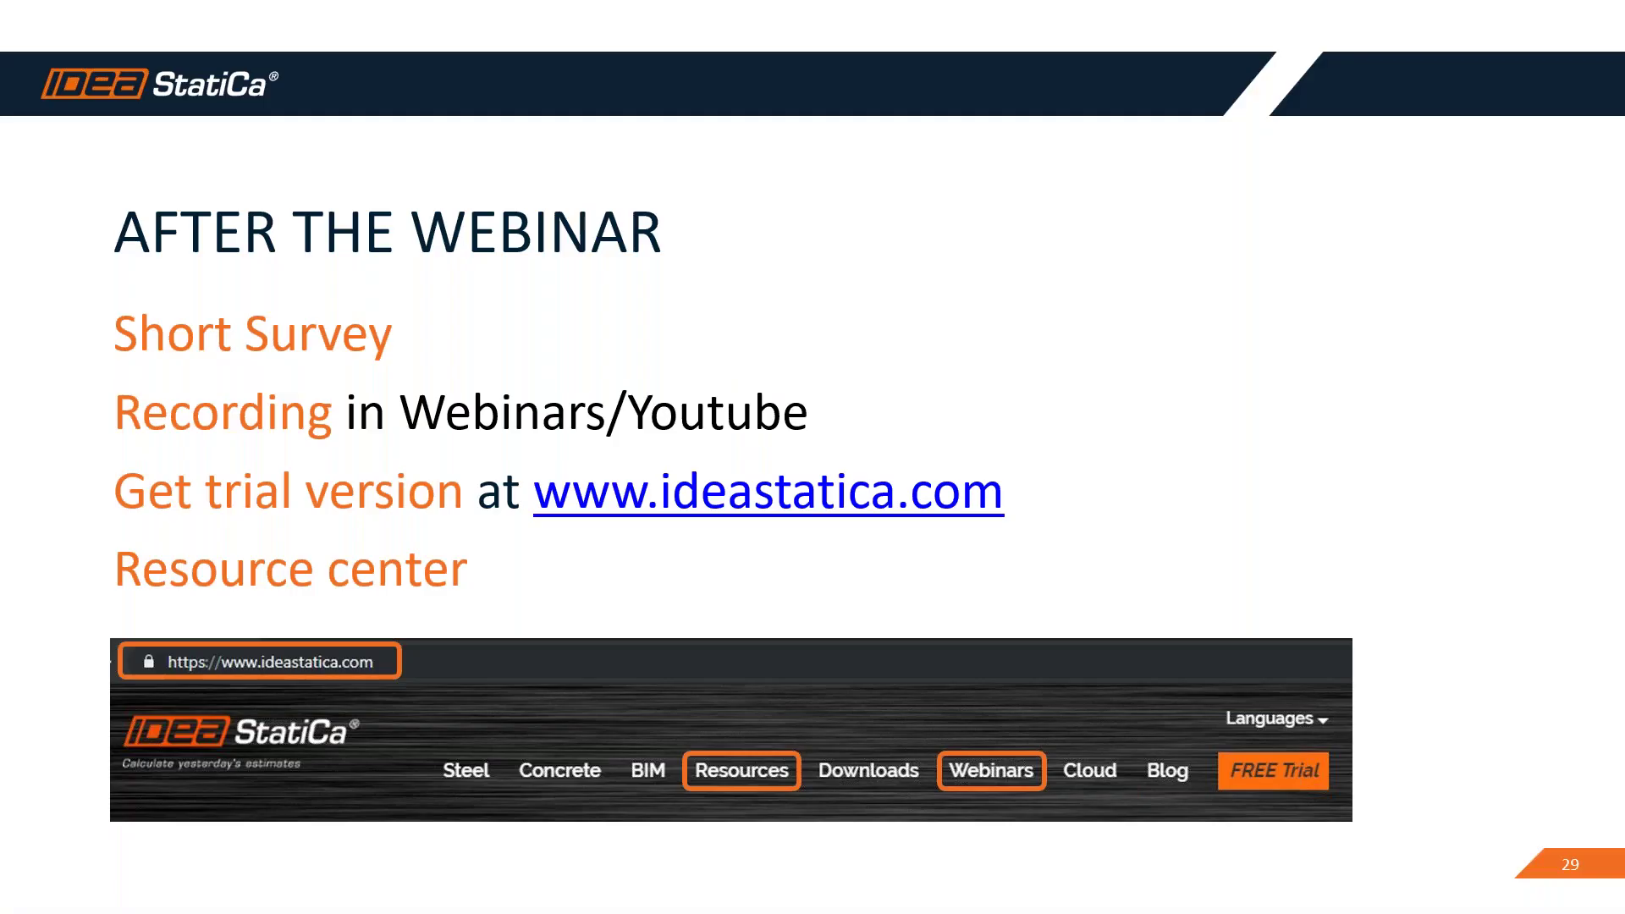